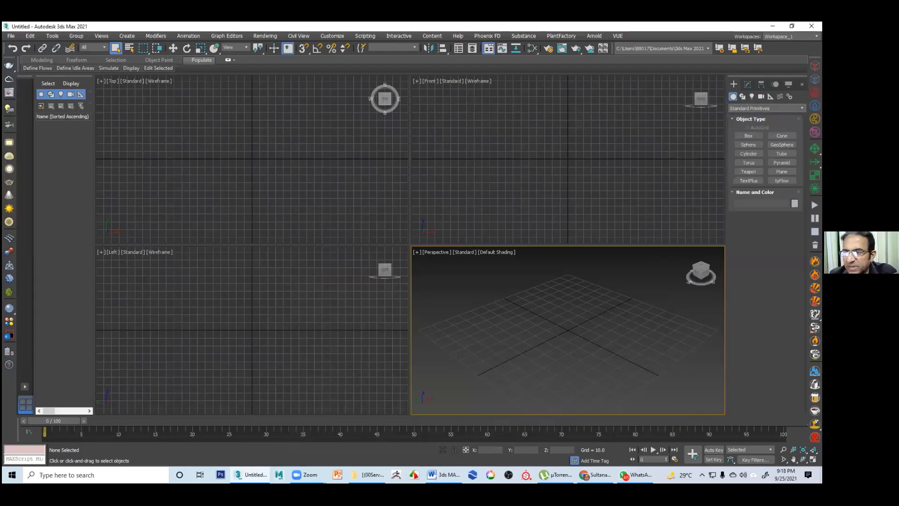
Create a box about 51 long and 27 wide near the grid centre of the Perspective viewport
left_click(749, 135)
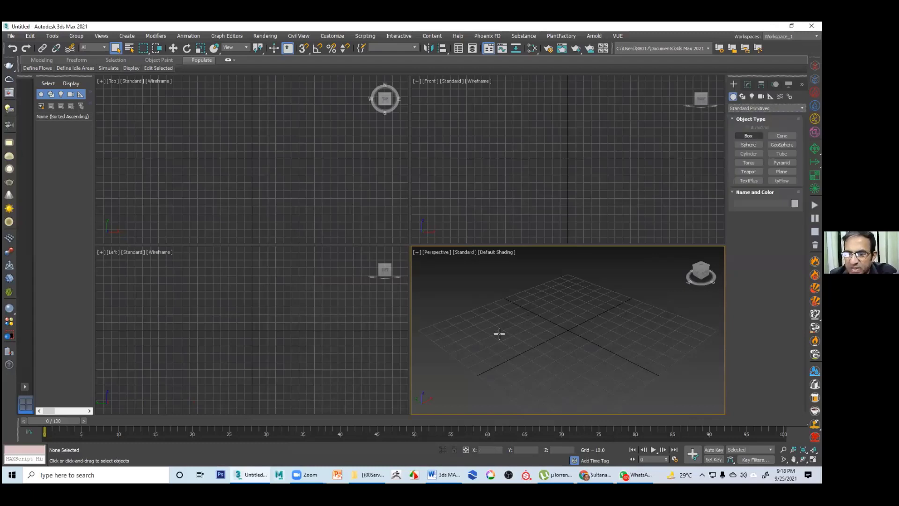
left_click_drag(557, 309, 525, 372)
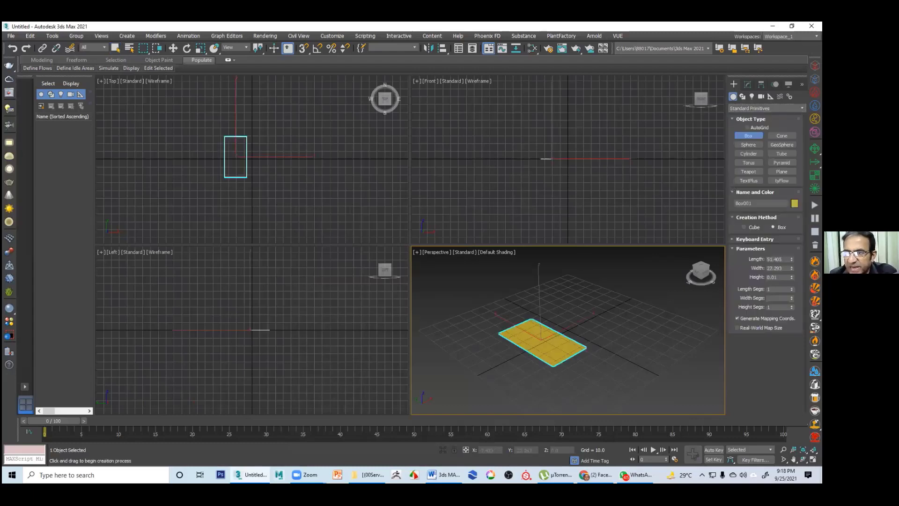
left_click(539, 328)
Create a sphere beside the box and a pointed cone about 26 high in front of them
left_click(748, 144)
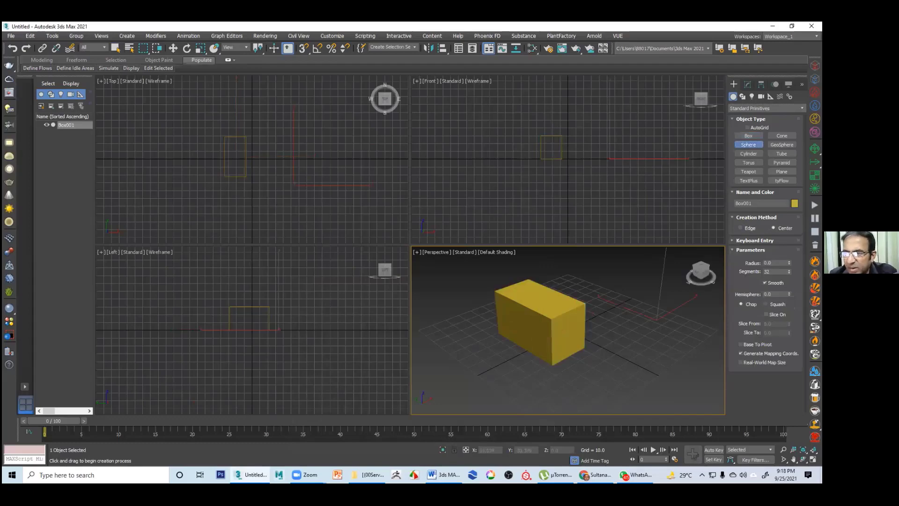
left_click_drag(657, 320, 637, 343)
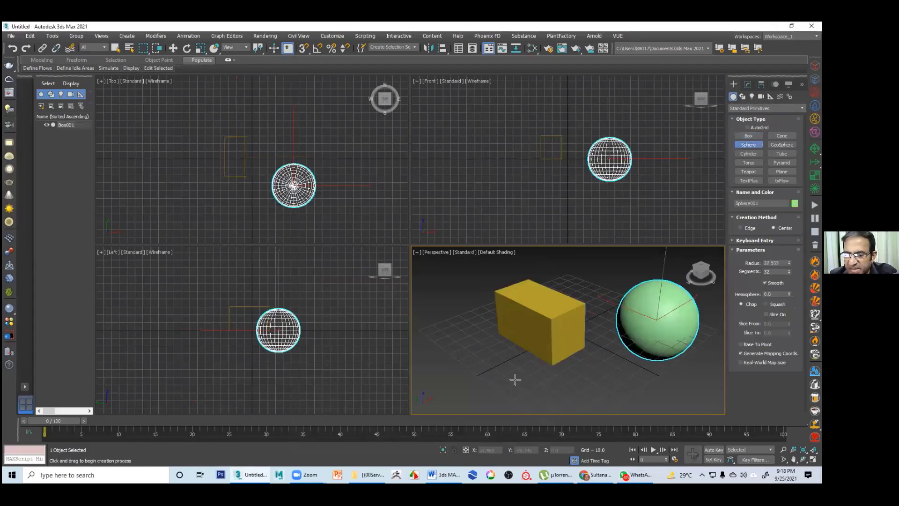
left_click_drag(593, 369, 604, 372)
left_click(650, 394)
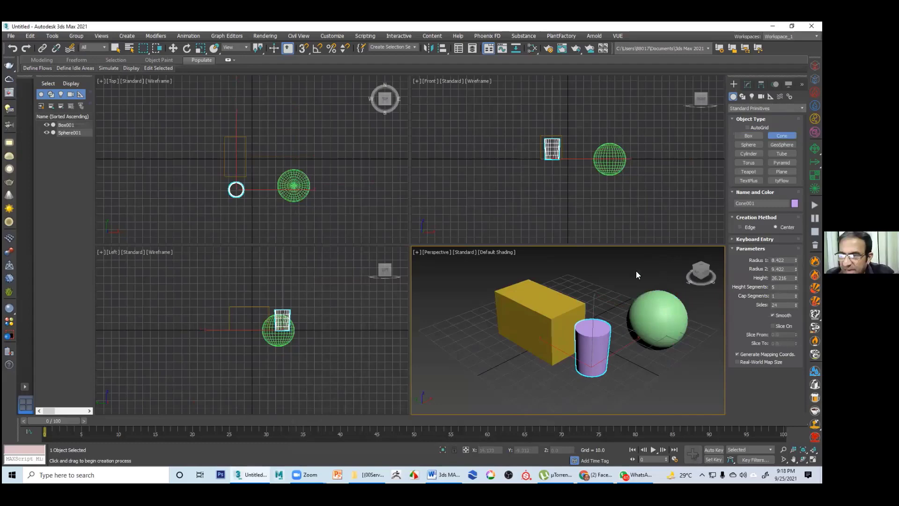
Delete all the primitives from the scene
key("ctrl+a")
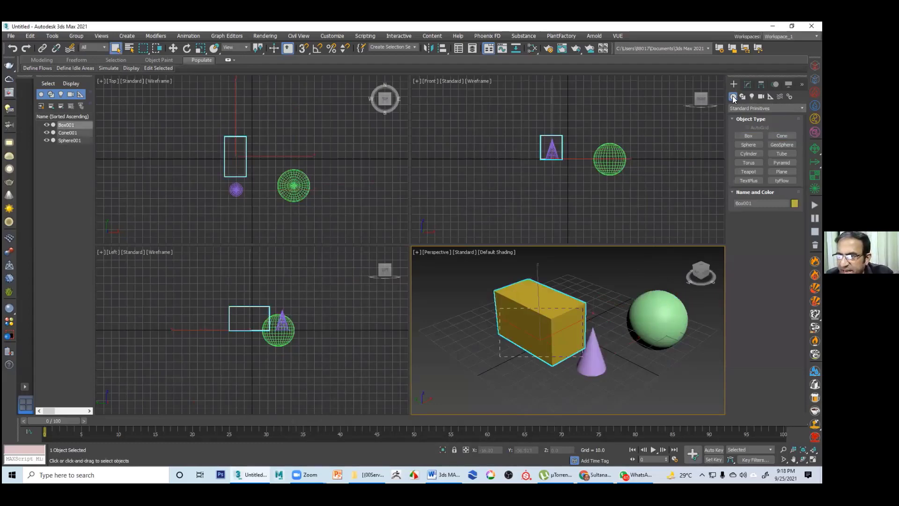
key("Delete")
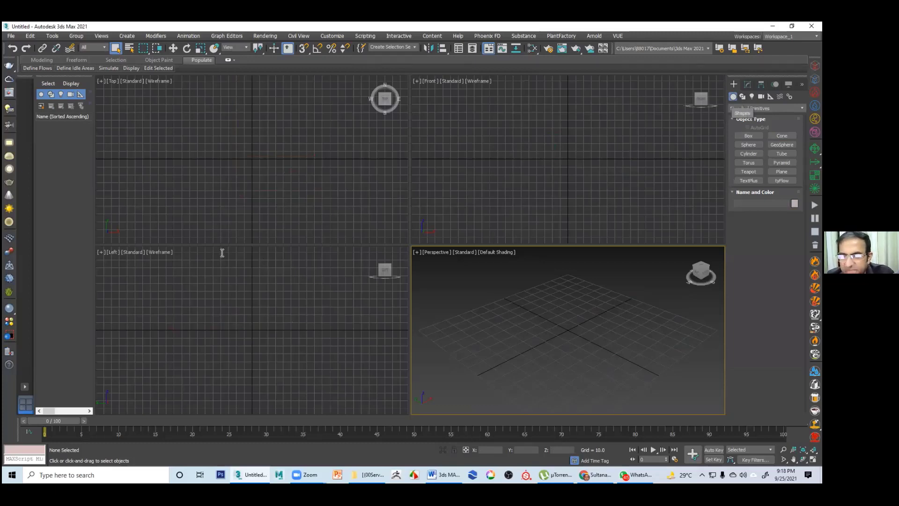
Switch to the Word course outline, review the Class#4 topics, and return to 3ds Max
key("alt+Tab")
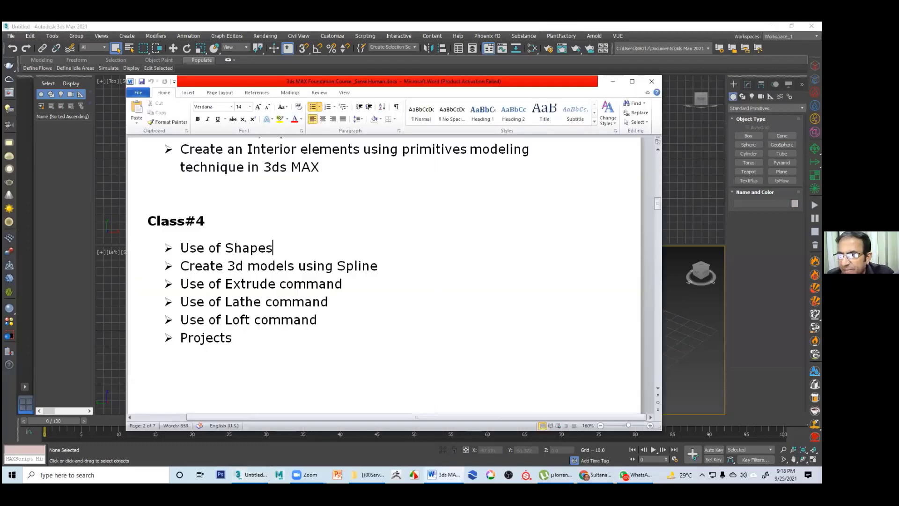
left_click(613, 83)
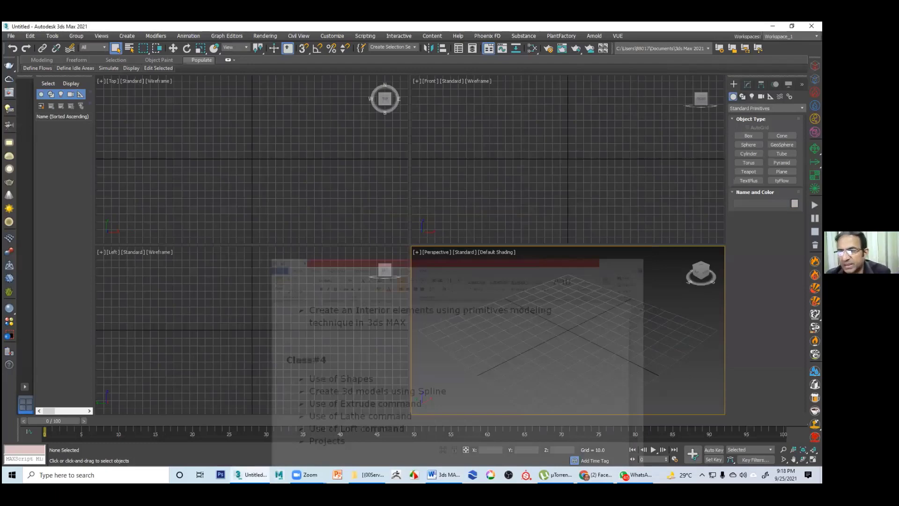
Start a spline Line in the Front viewport with a corner start point and a curved Bezier peak left of the vertical axis
left_click(742, 96)
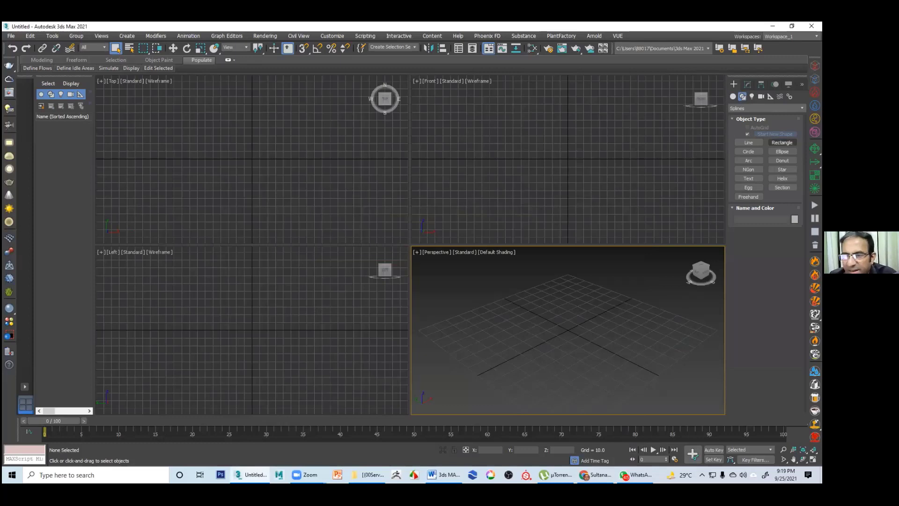
left_click(748, 142)
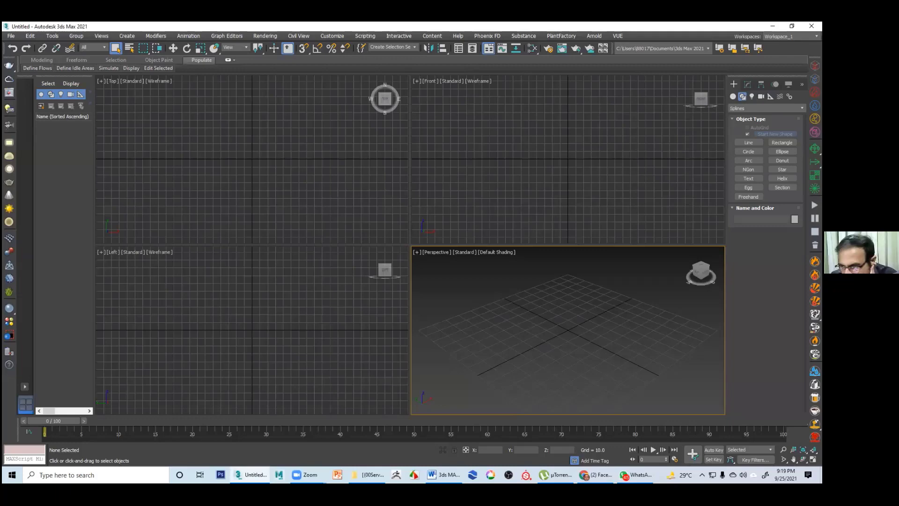
left_click(749, 142)
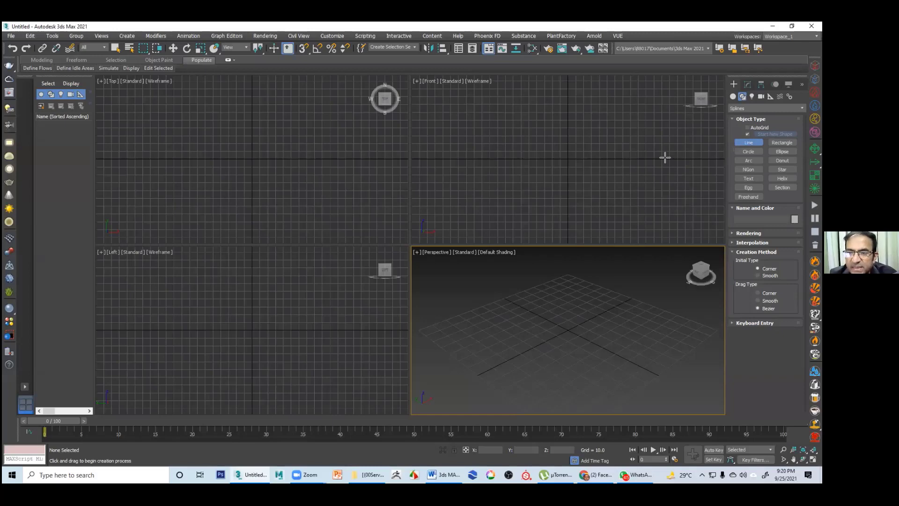
left_click(476, 146)
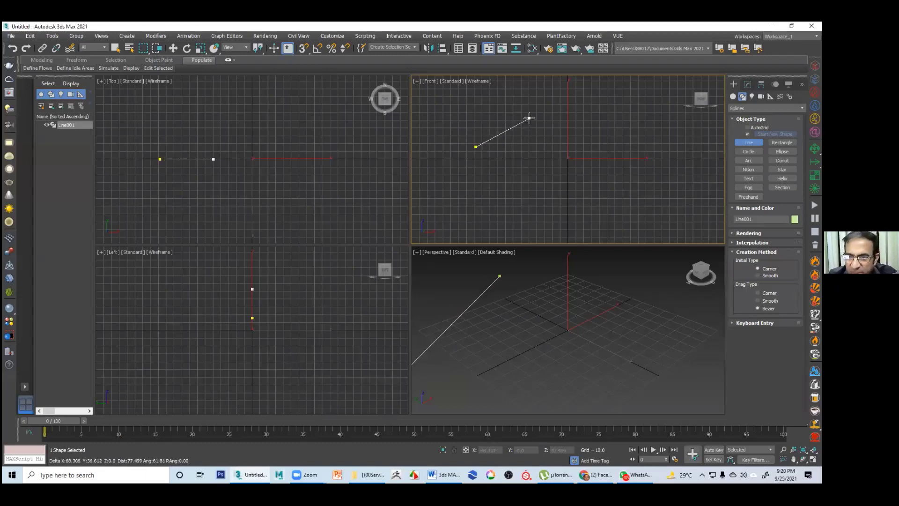
left_click_drag(529, 118, 564, 158)
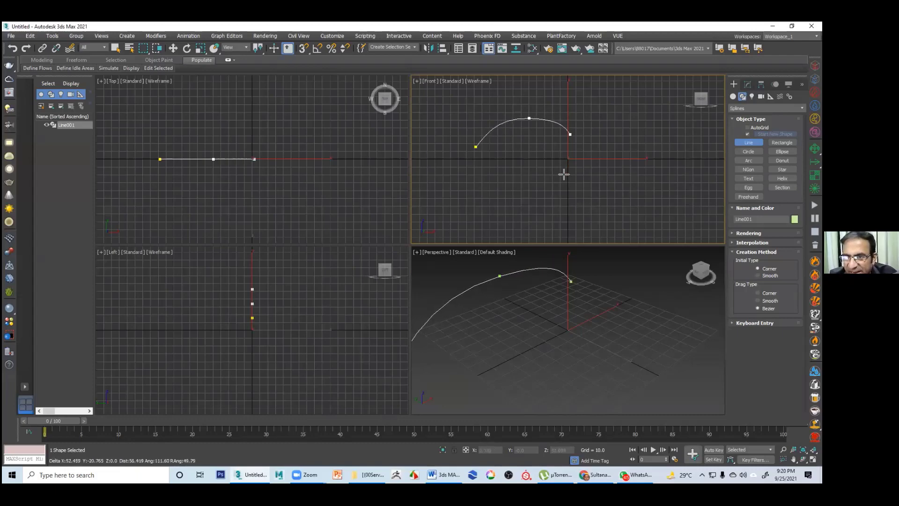
Continue the line with curved vertices that dip below the horizontal axis, swing up on its far side and loop back toward the vertical axis
left_click(592, 191)
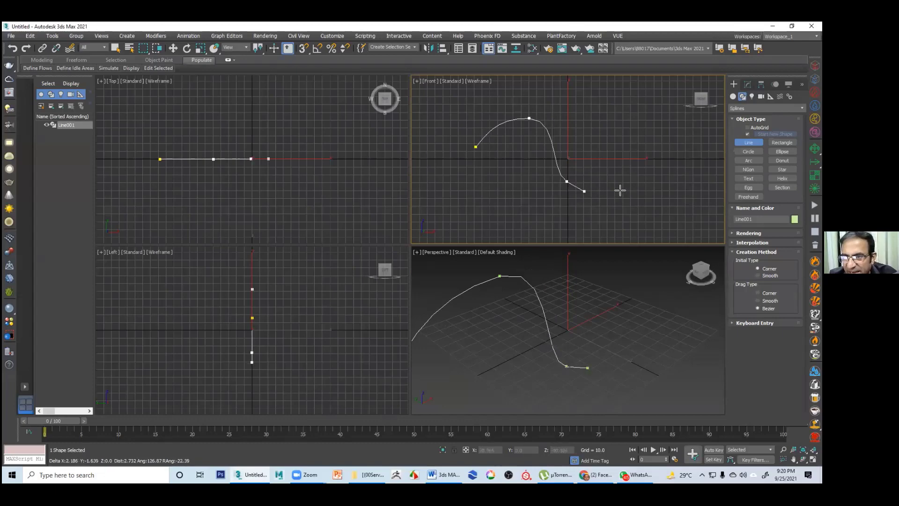
left_click(642, 179)
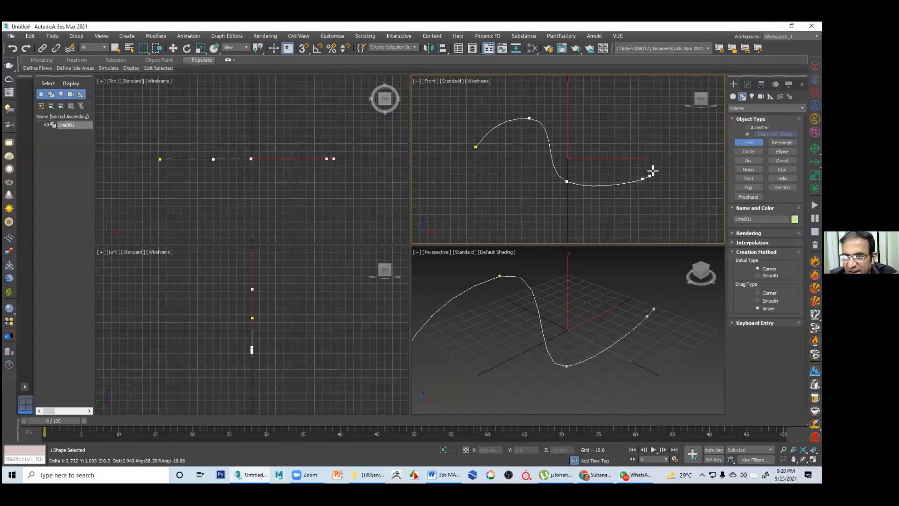
left_click(676, 144)
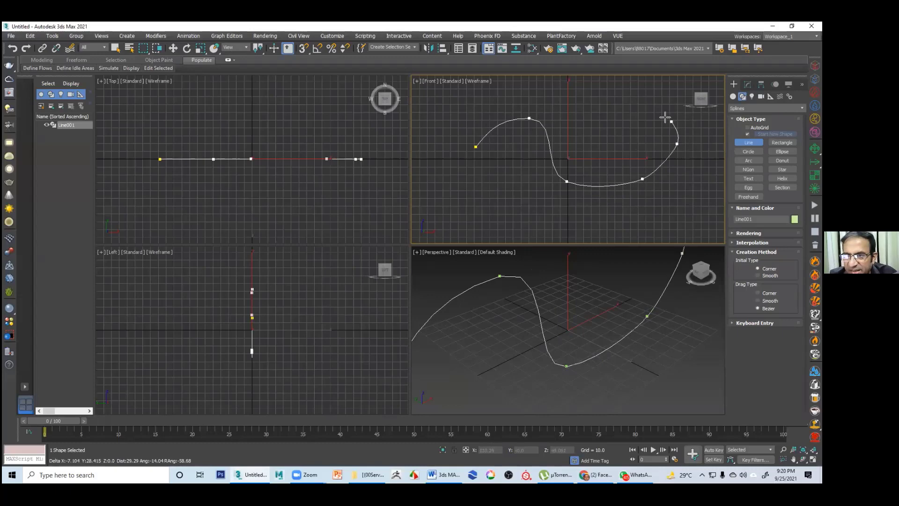
left_click(666, 117)
left_click(620, 113)
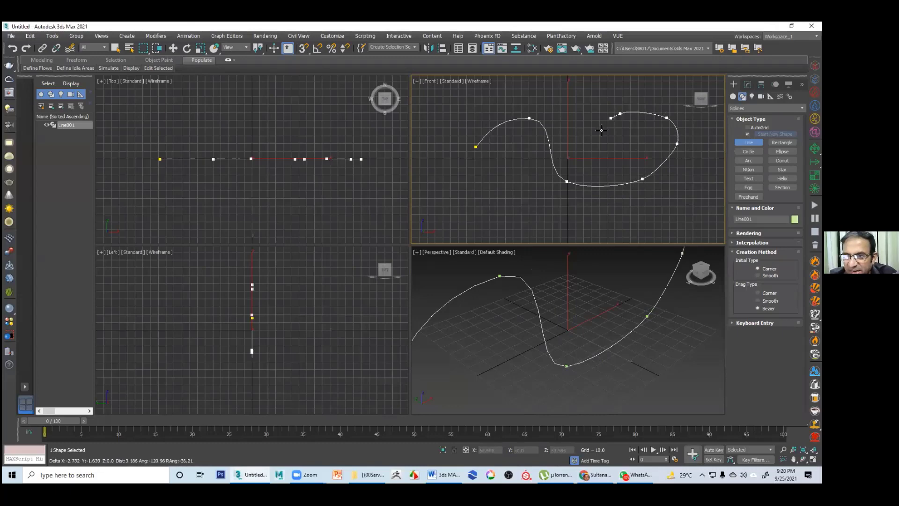
left_click(596, 133)
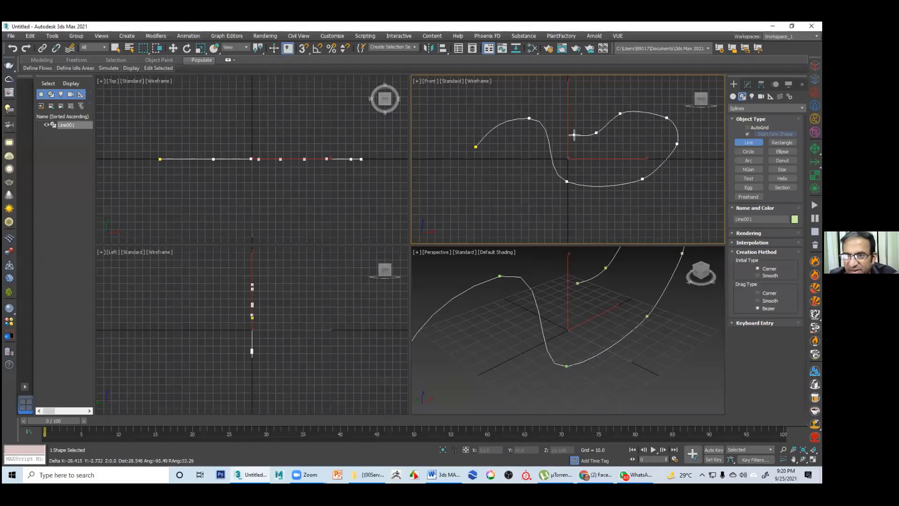
left_click(574, 134)
right_click(571, 125)
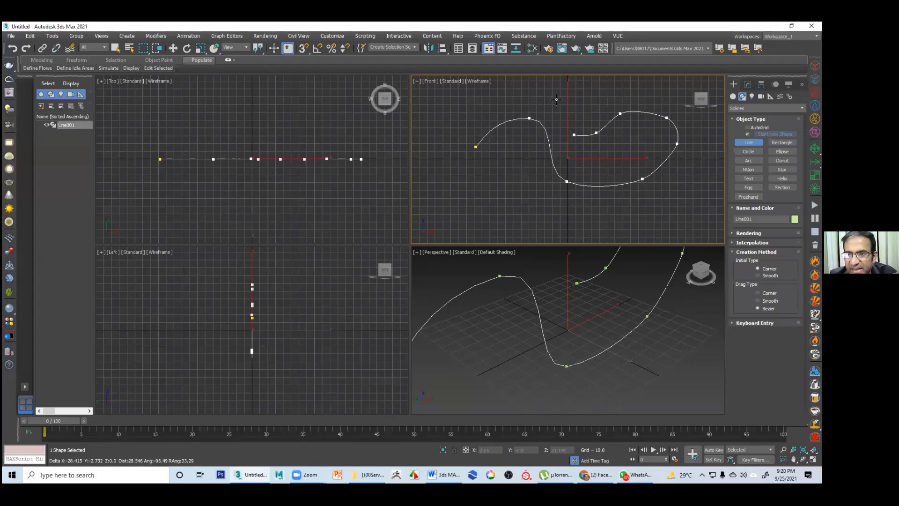
Extend the line with four sharp corner vertices in a zigzag above the first peak and finish it as an open spline
left_click(578, 92)
left_click(557, 110)
left_click(548, 89)
left_click(524, 100)
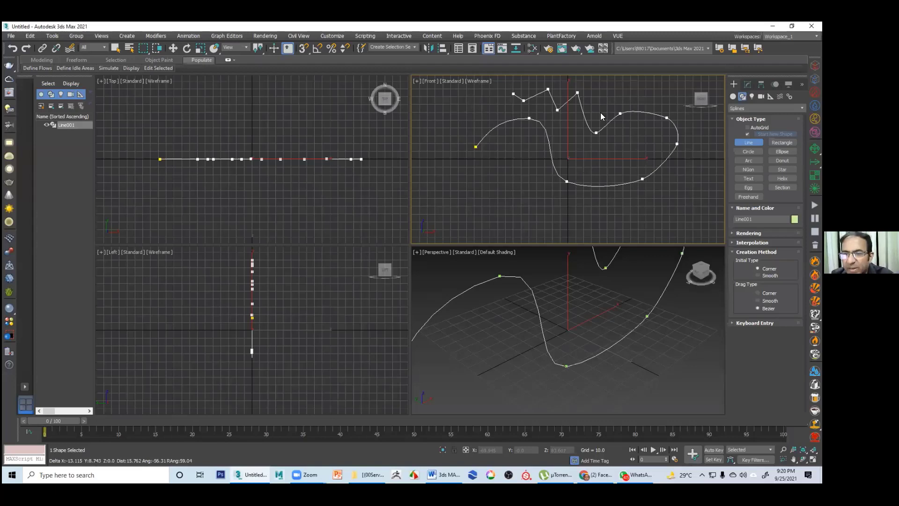
right_click(521, 105)
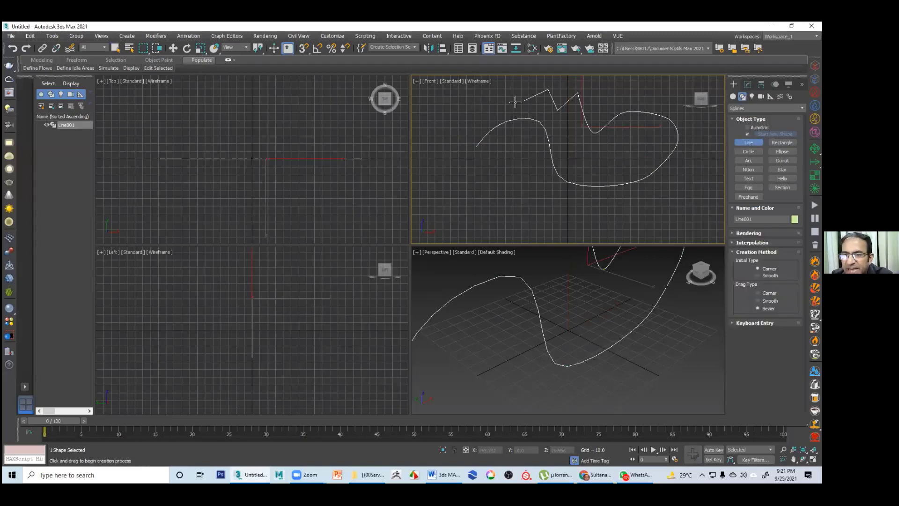
Try to draw a short curved line running left from the zigzag end of the first line
left_click(491, 105)
right_click(523, 104)
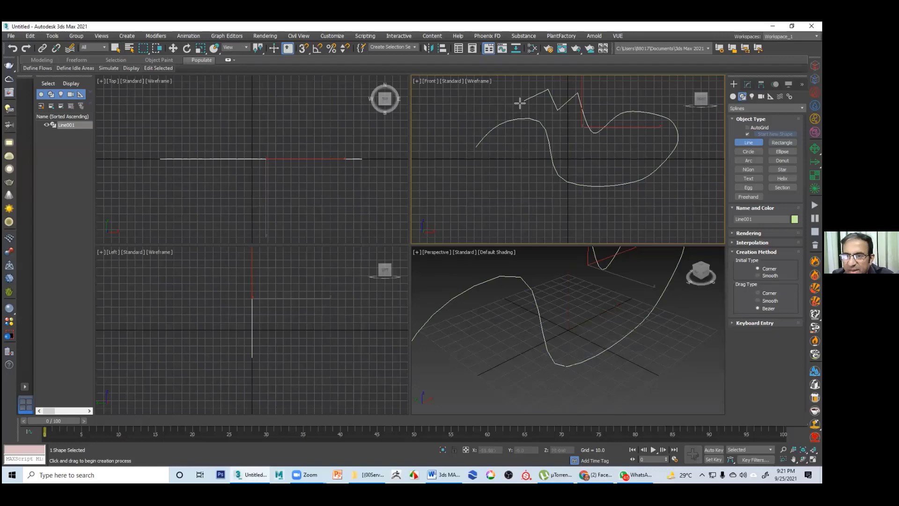
left_click(453, 112)
left_click(495, 112)
left_click(519, 102)
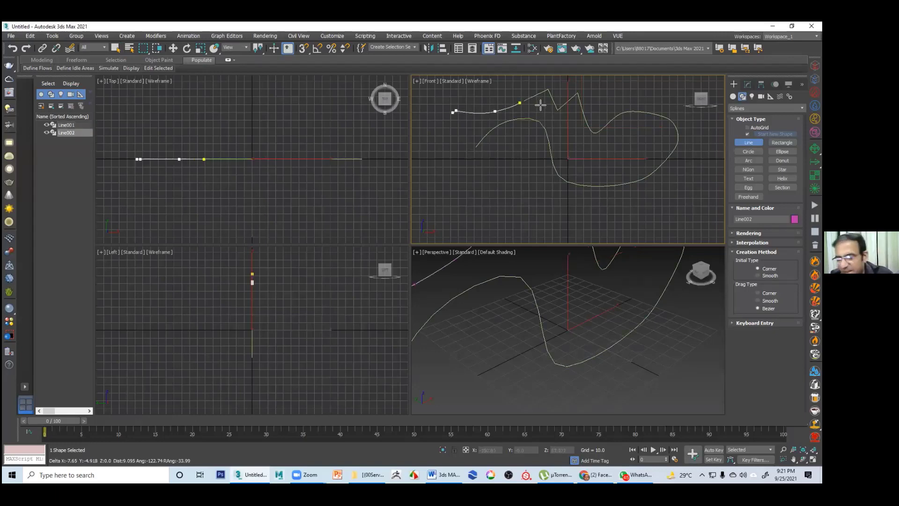
key("ctrl+z")
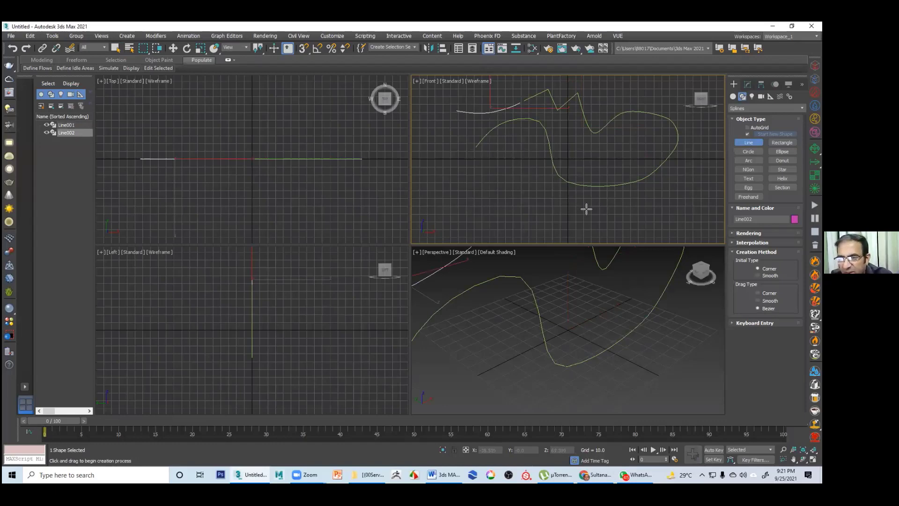
Draw a short, gently curved three-vertex line below the first line in the Front viewport
left_click(639, 212)
left_click(595, 207)
left_click(550, 189)
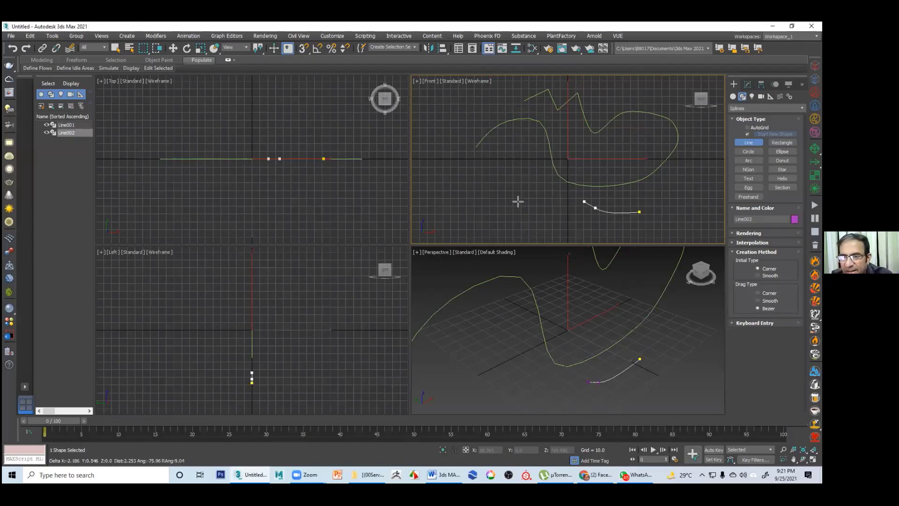
right_click(518, 202)
Draw another line from the short curve's open end, running left and bending downward, and leave the Line tool
left_click(552, 188)
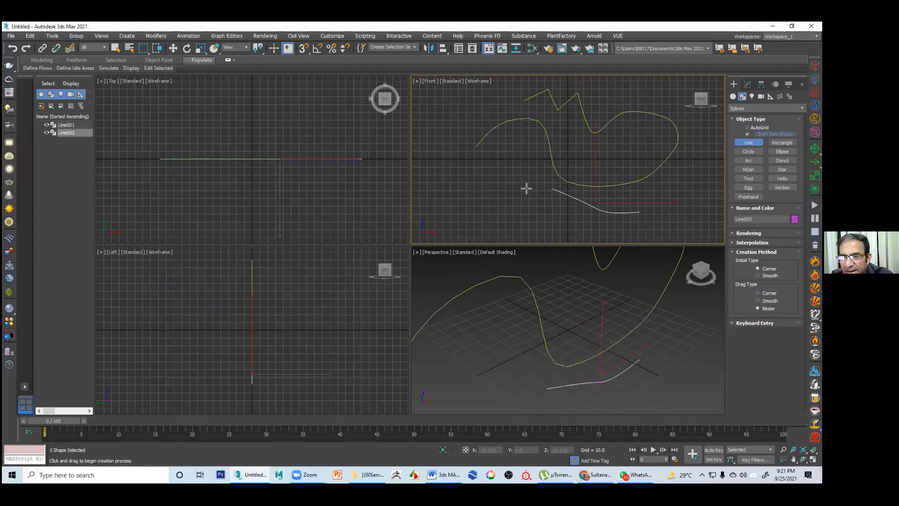
left_click(507, 178)
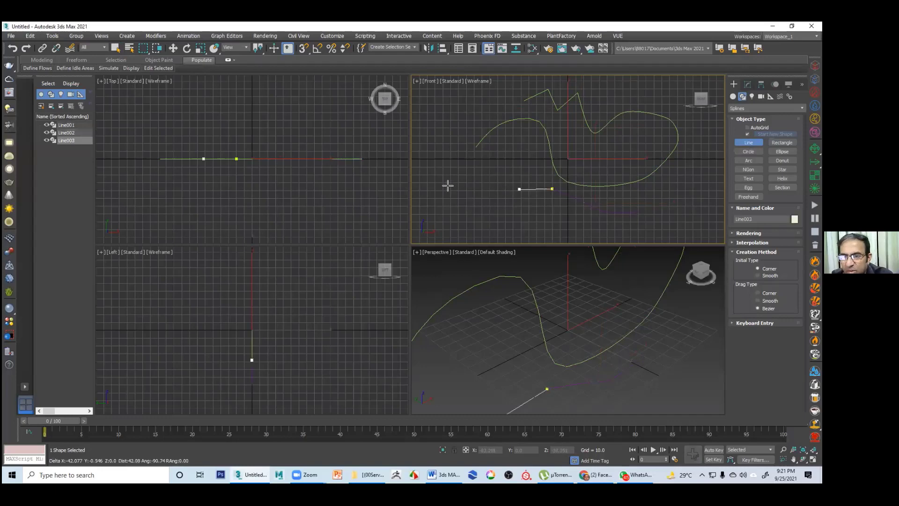
left_click(443, 188)
left_click(442, 213)
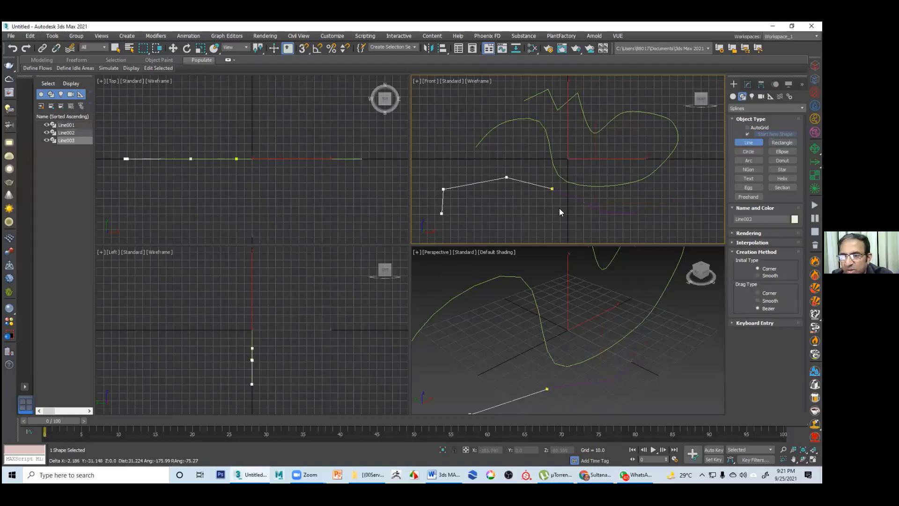
right_click(568, 193)
right_click(567, 193)
Delete the two adjoining lines below the first line in the Front viewport
left_click(546, 198)
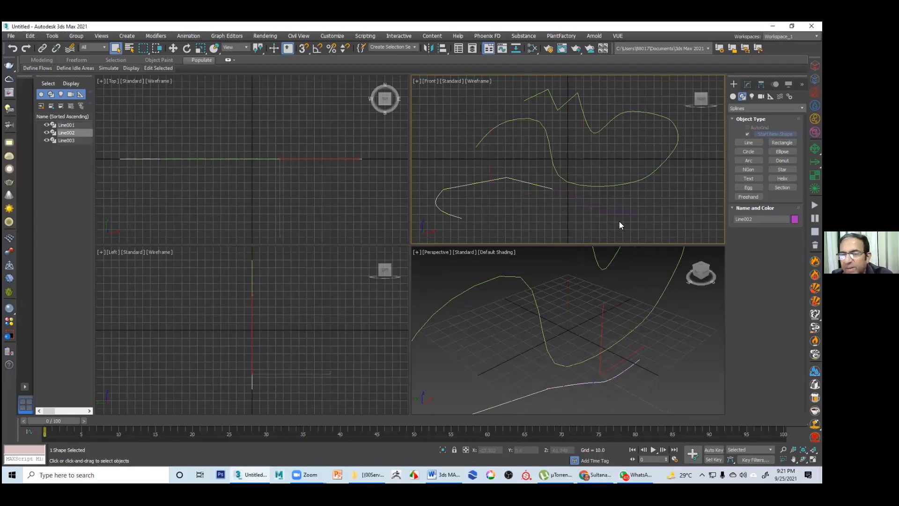
left_click(521, 148)
key("ctrl+a")
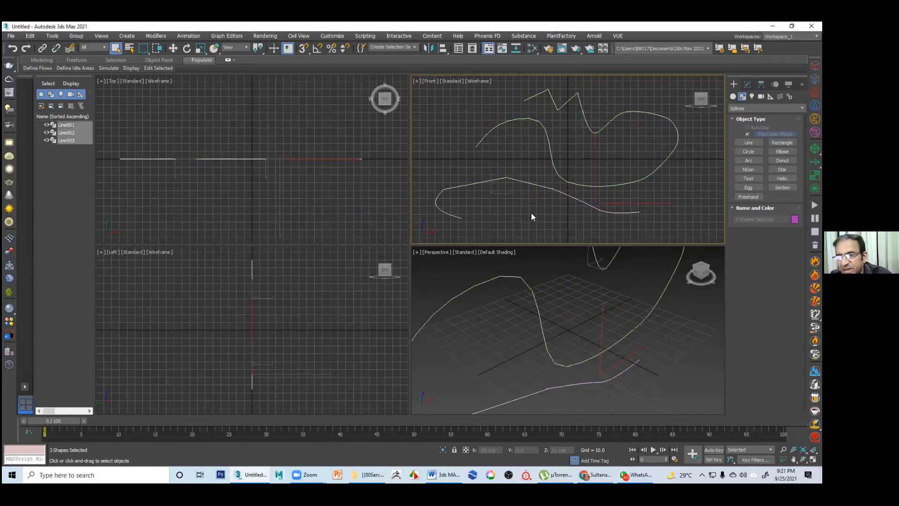
left_click_drag(563, 211, 503, 185)
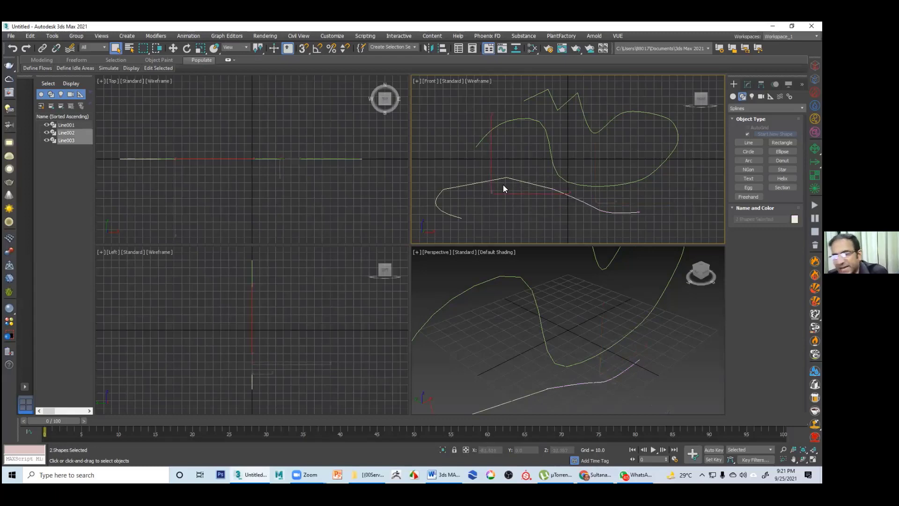
key("Delete")
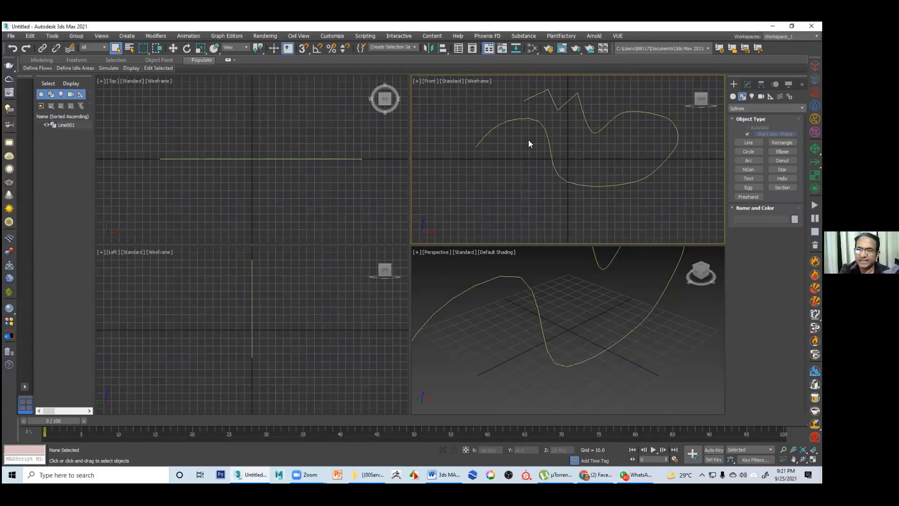
Select the remaining line and start editing it at vertex level
key("ctrl+a")
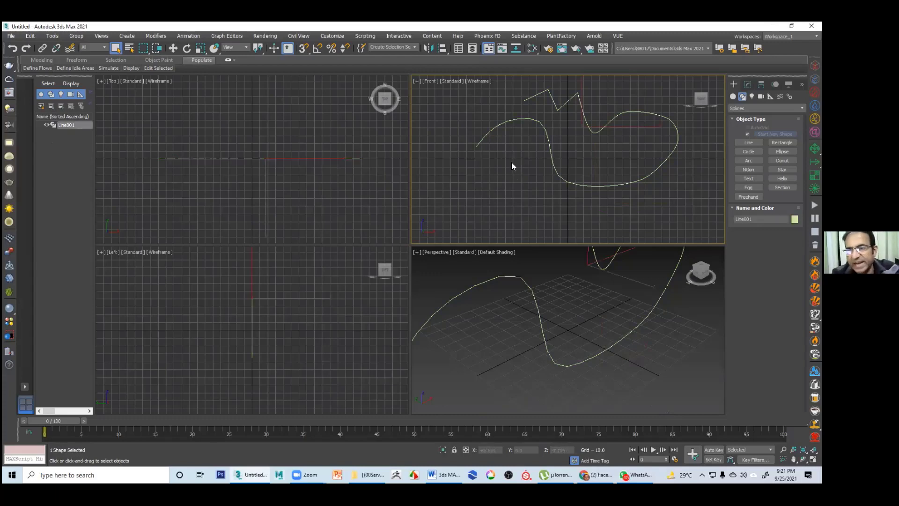
middle_click_drag(570, 150, 569, 153)
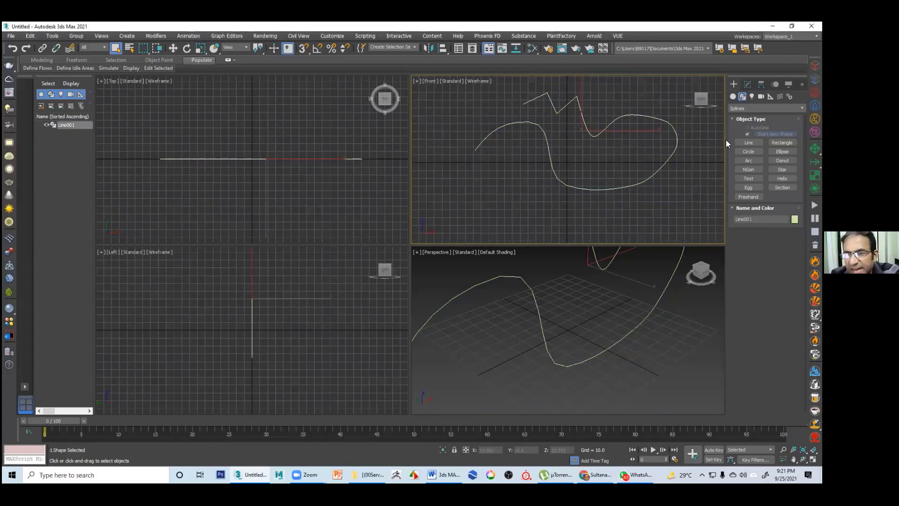
middle_click_drag(599, 124, 592, 129)
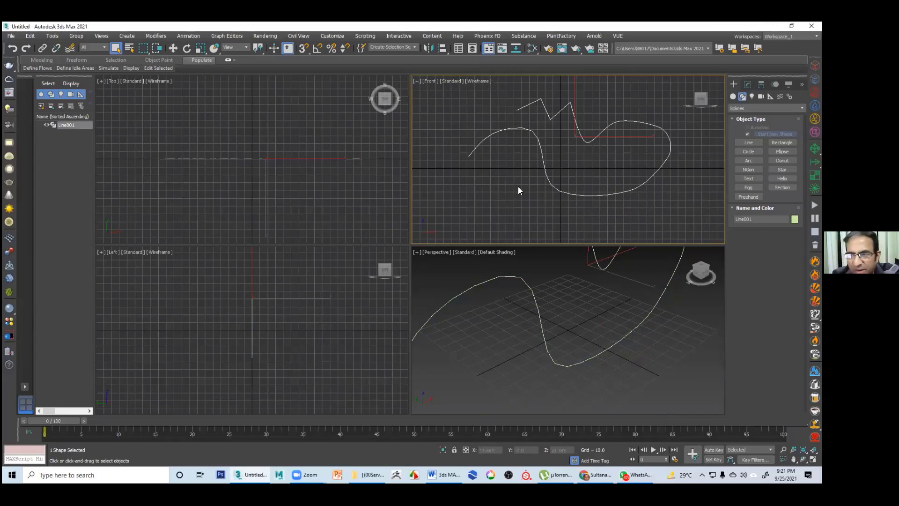
middle_click_drag(544, 182, 533, 191)
left_click(747, 84)
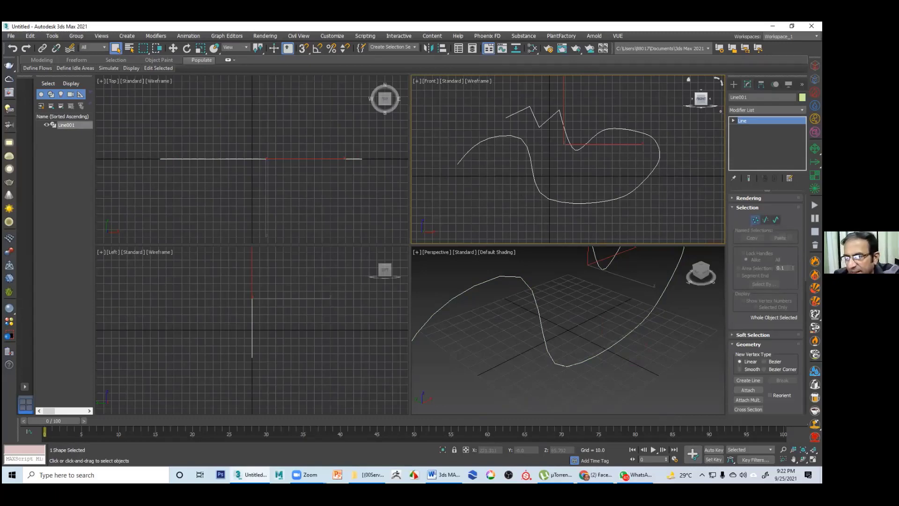
left_click(755, 220)
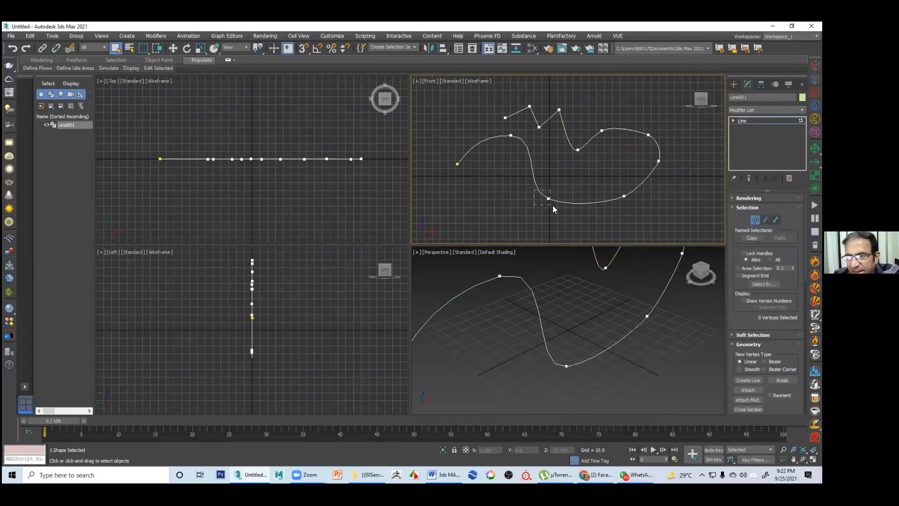
Examine how the curve's bottom vertices differ from the zigzag's corner vertices by selecting them in turn in the Front viewport
left_click(624, 196)
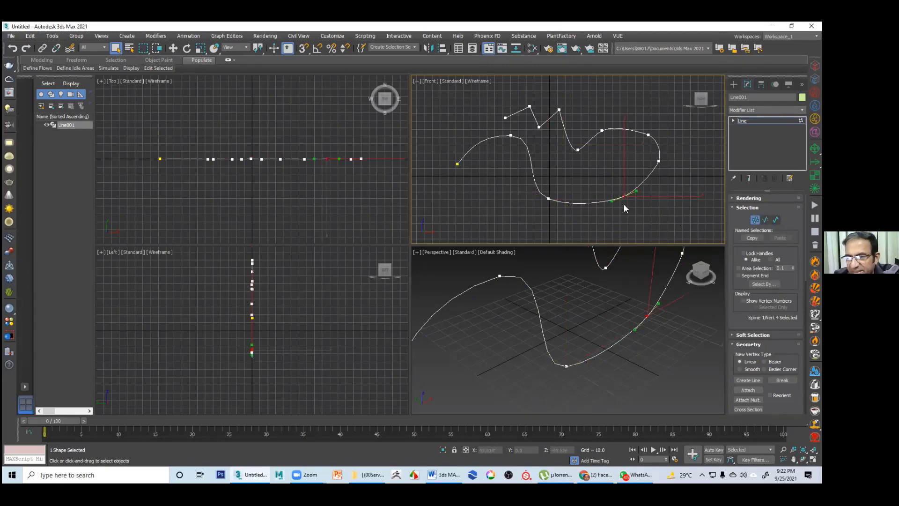
left_click(549, 199)
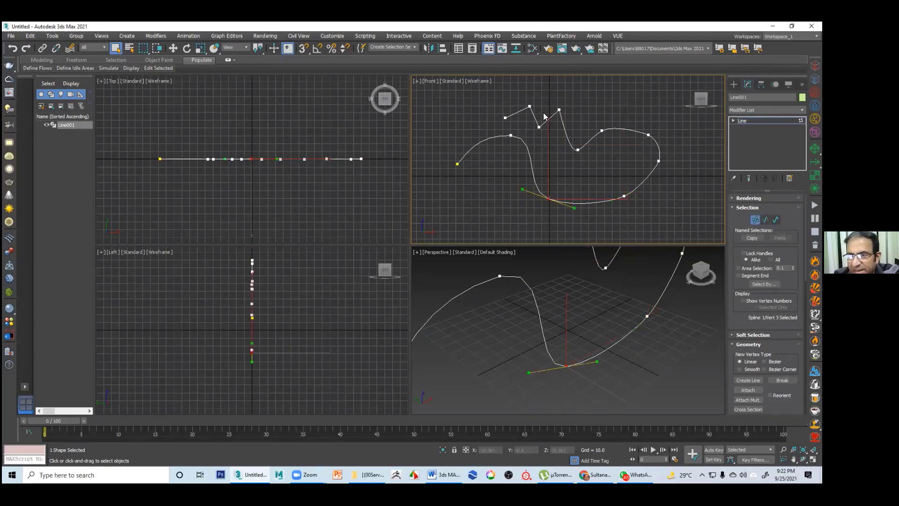
left_click(562, 136)
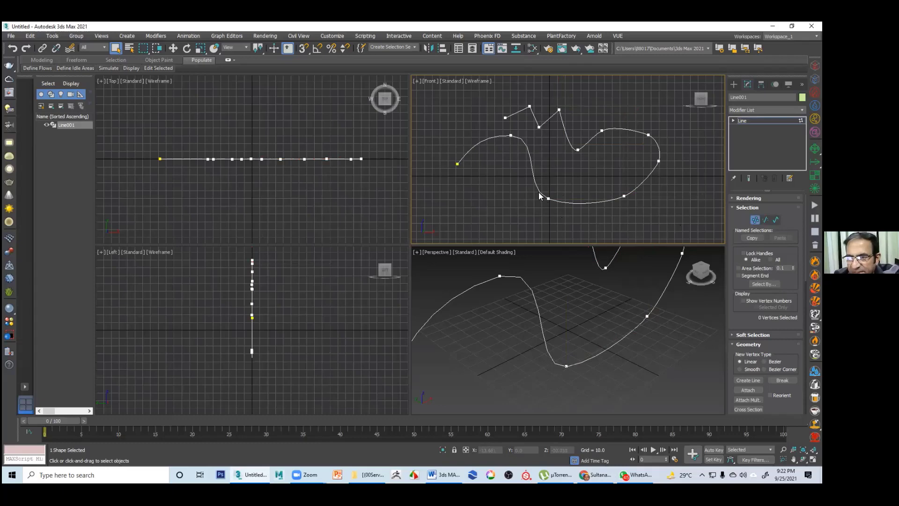
left_click(548, 199)
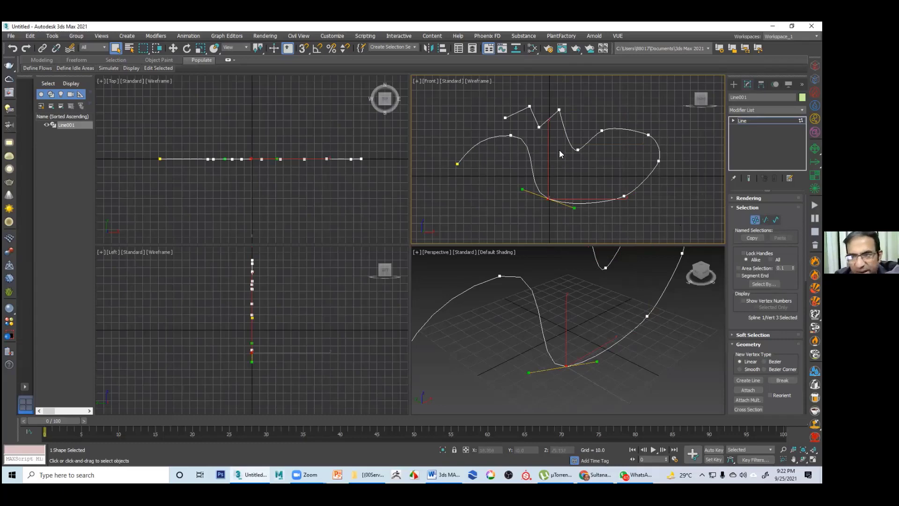
left_click(558, 109)
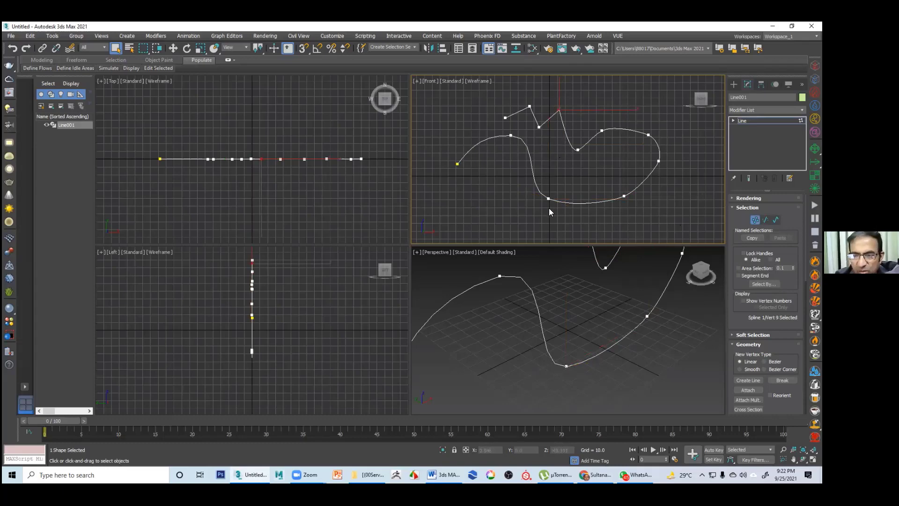
left_click_drag(525, 190, 563, 211)
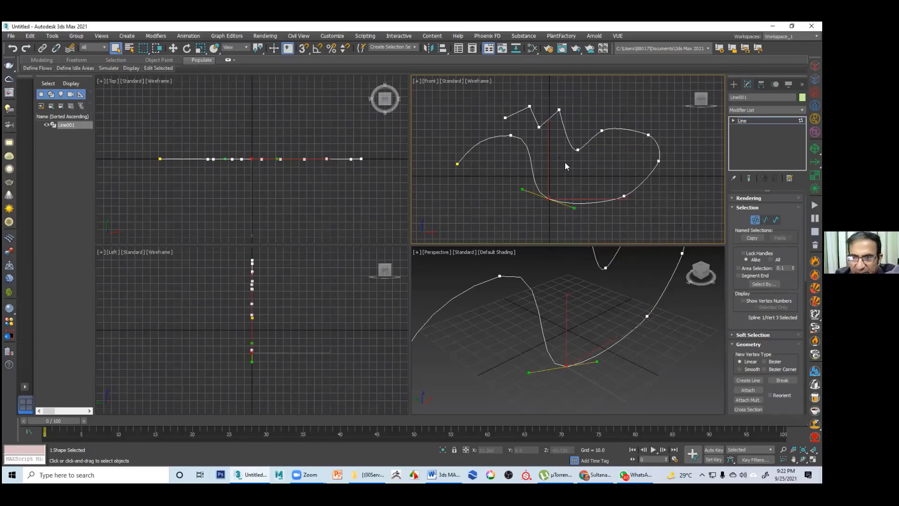
left_click_drag(544, 131, 546, 133)
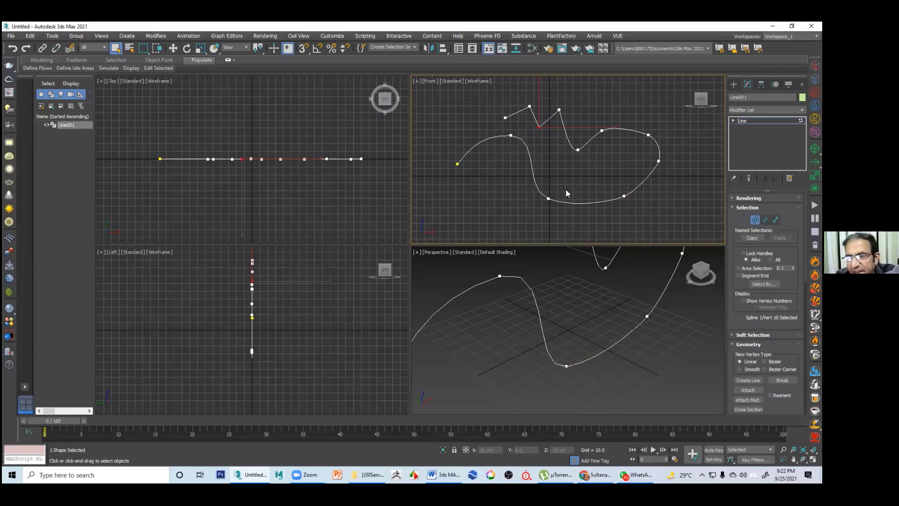
Reshape the curve around its lower-left vertex by moving the Bezier tangent handles with the Move tool in the Front viewport
left_click_drag(538, 204, 539, 204)
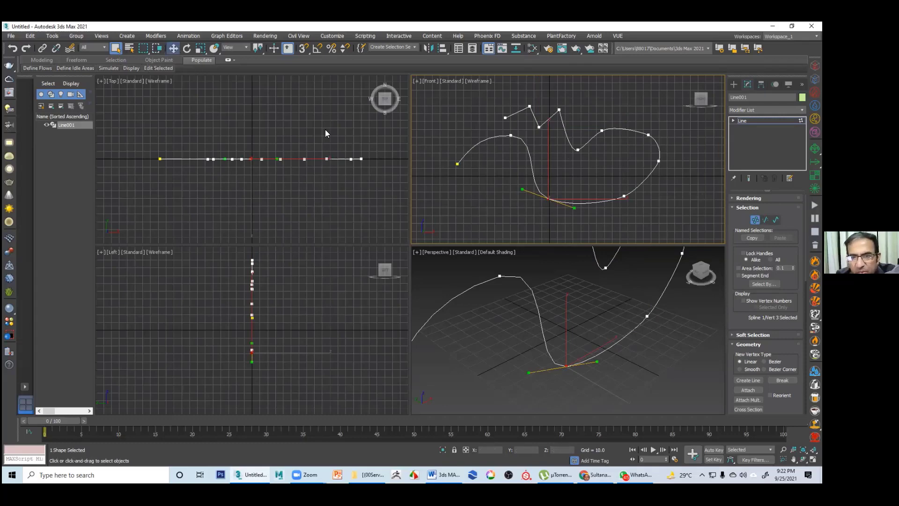
key("w")
left_click_drag(574, 207, 512, 220)
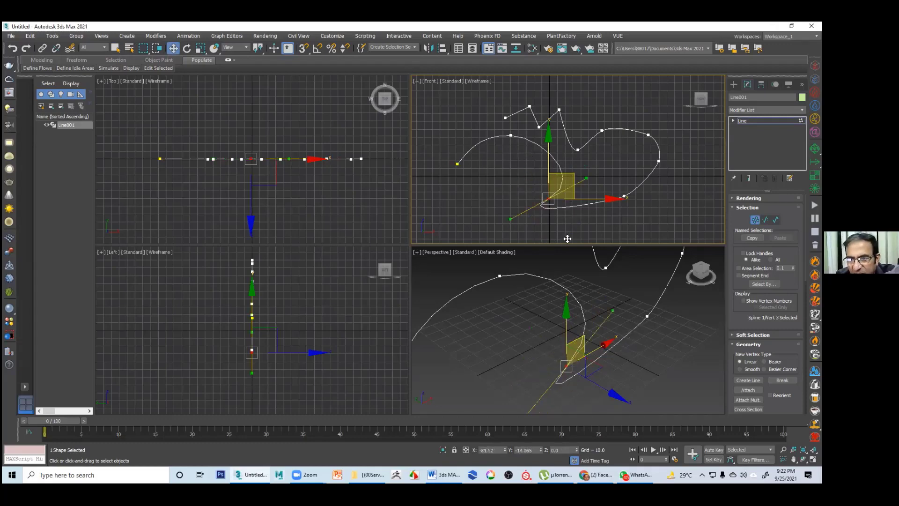
left_click_drag(584, 187, 578, 215)
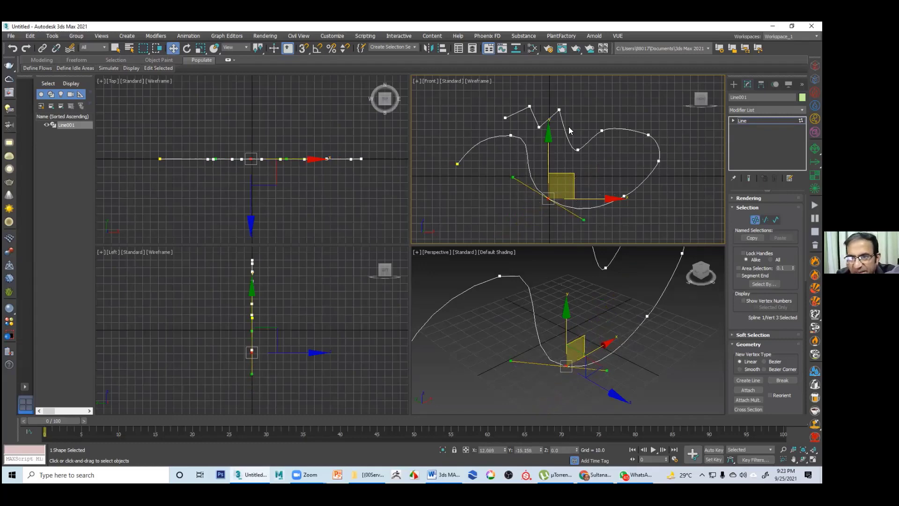
Move the zigzag's second peak vertex slightly down and to the right in the Front viewport
left_click_drag(559, 110, 542, 161)
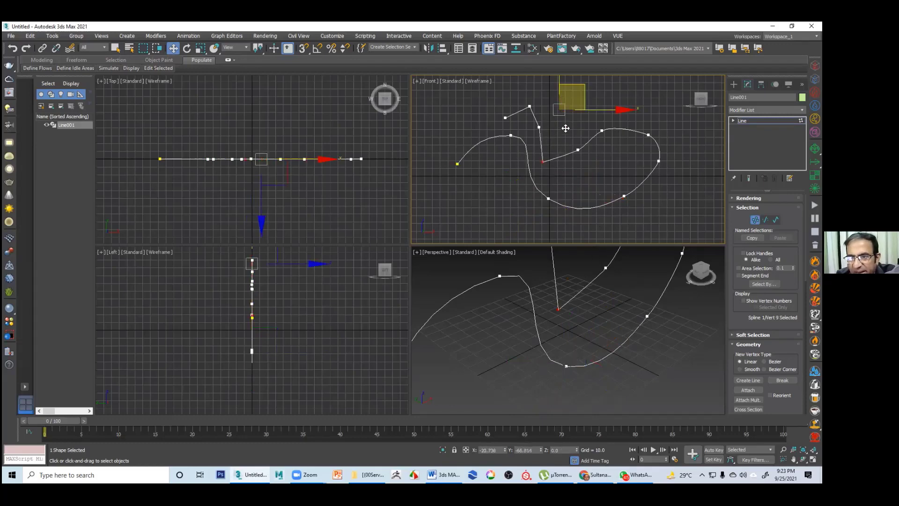
left_click_drag(565, 128, 586, 89)
left_click(550, 197)
key("ctrl+z")
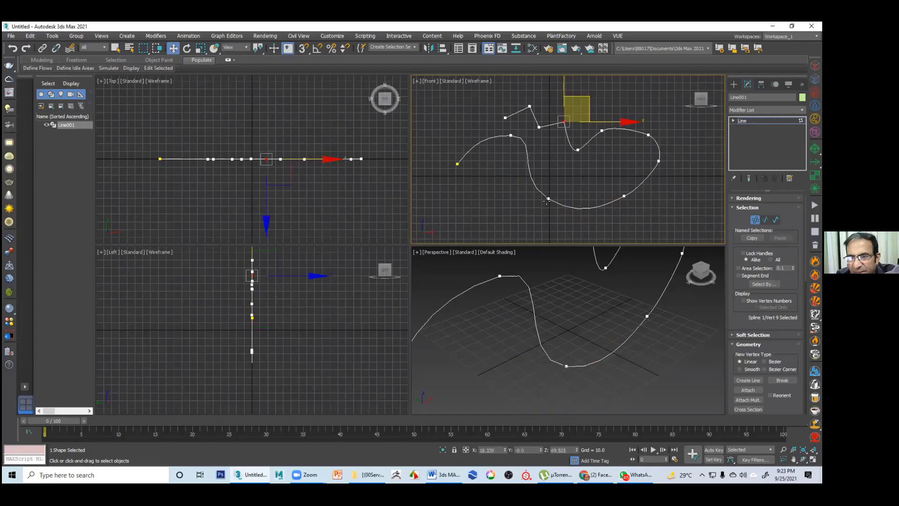
Convert the zigzag's second peak vertex to Bezier Corner and reshape the line there with its tangent handle
left_click(550, 206)
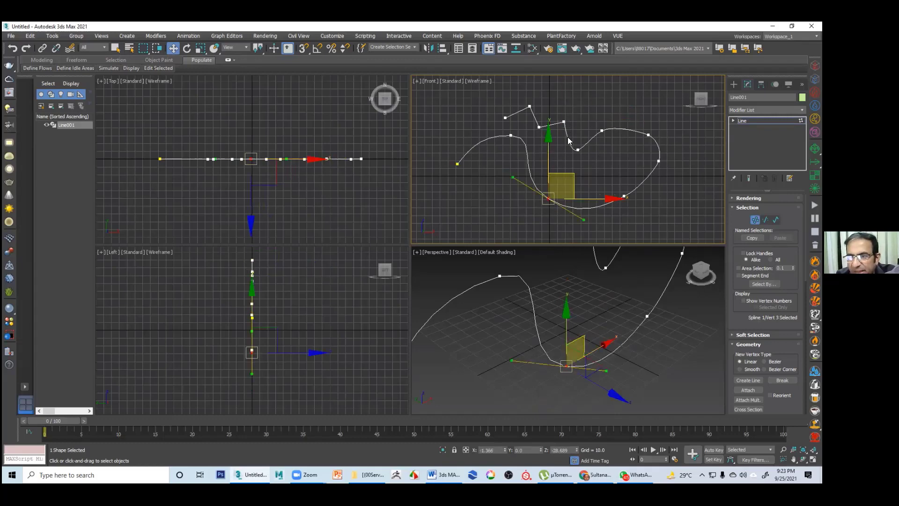
left_click(564, 122)
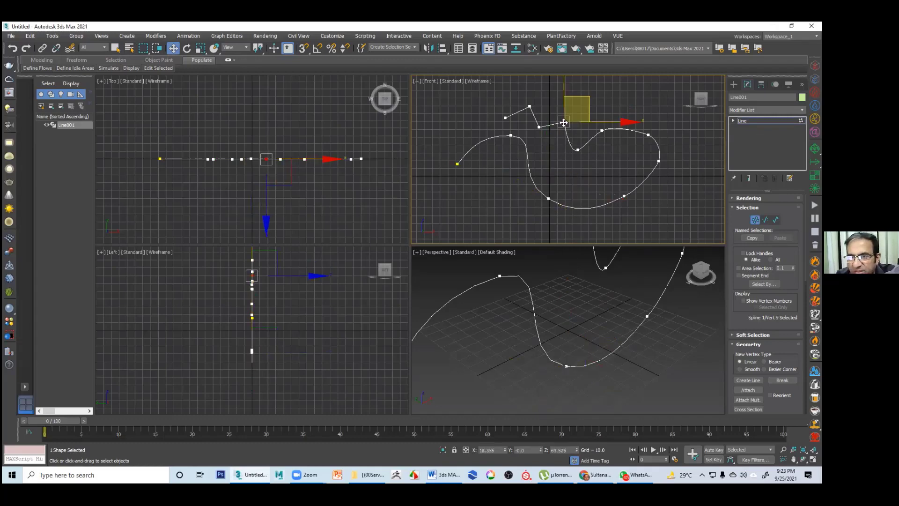
right_click(563, 134)
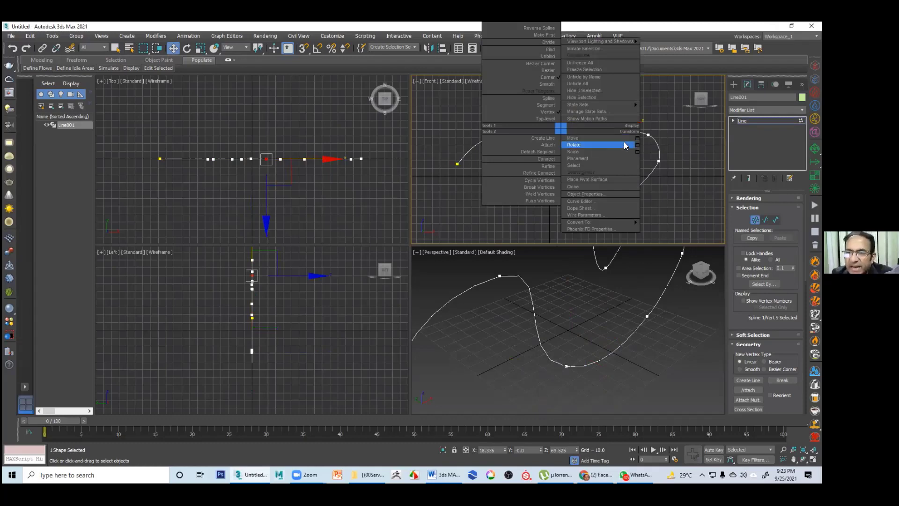
left_click(545, 63)
left_click_drag(567, 136, 546, 120)
left_click(539, 145)
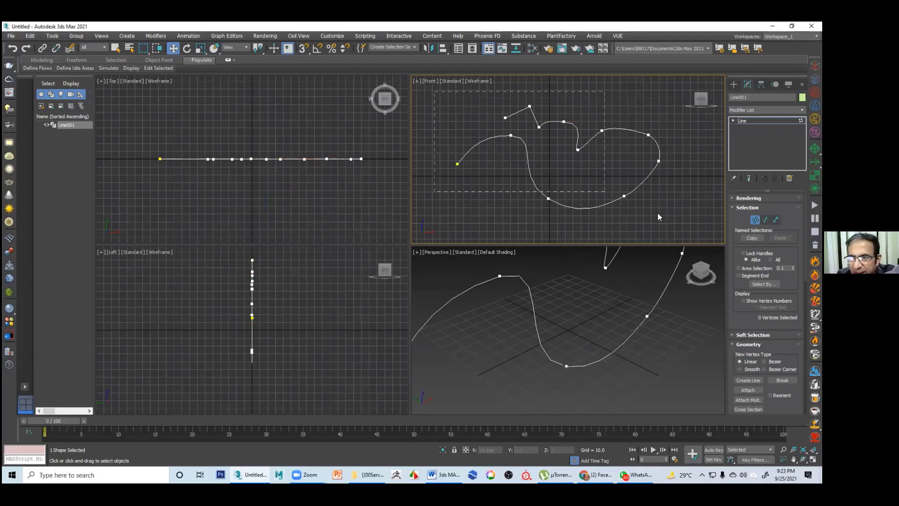
Convert all vertices of the line to Corner, then clear the vertex selection
key("ctrl+a")
left_click(548, 196)
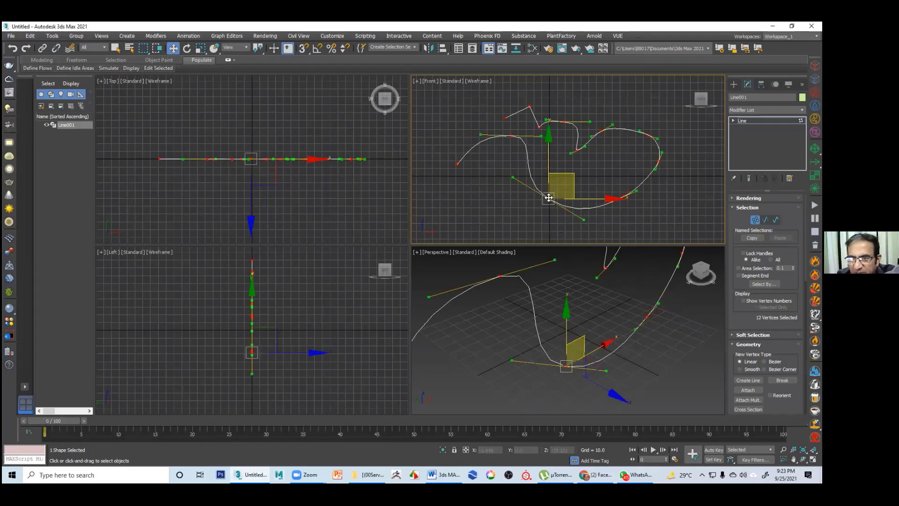
right_click(546, 196)
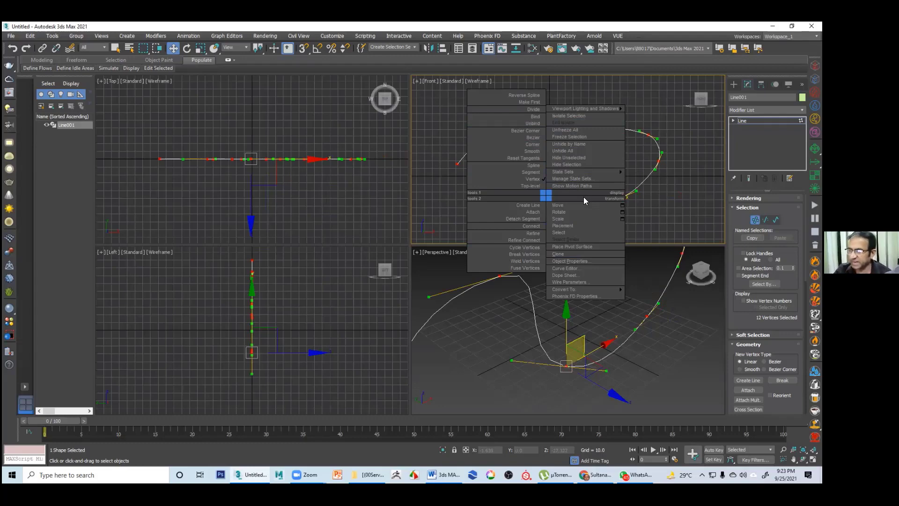
left_click(536, 145)
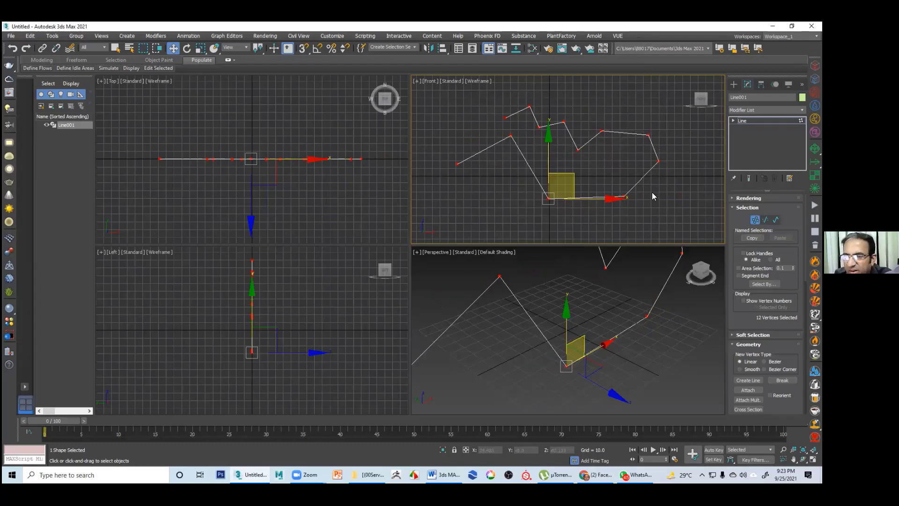
left_click(659, 204)
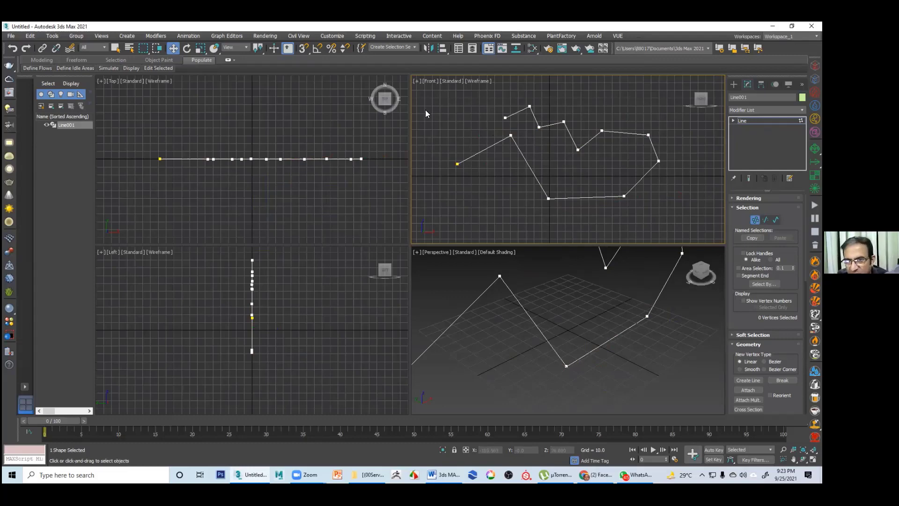
Select all vertices of the line again and convert them to Smooth
left_click_drag(435, 91, 674, 219)
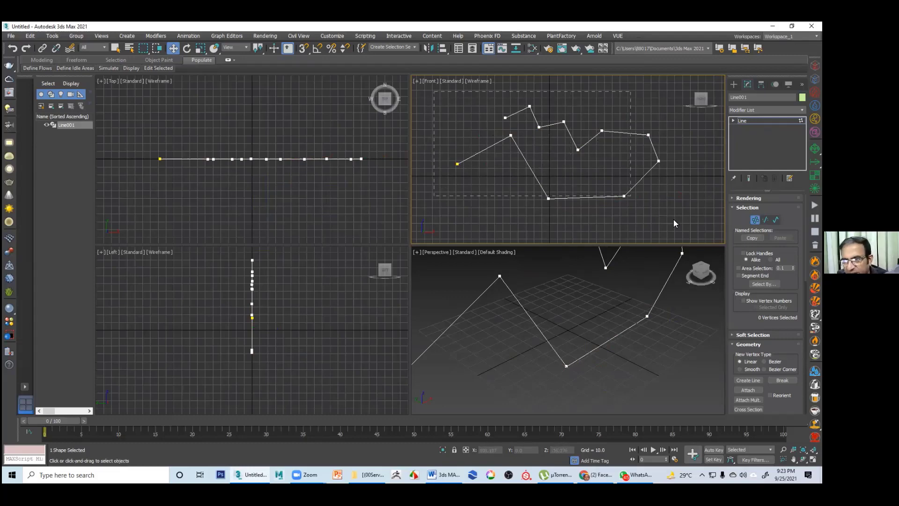
left_click_drag(554, 204, 547, 199)
right_click(549, 200)
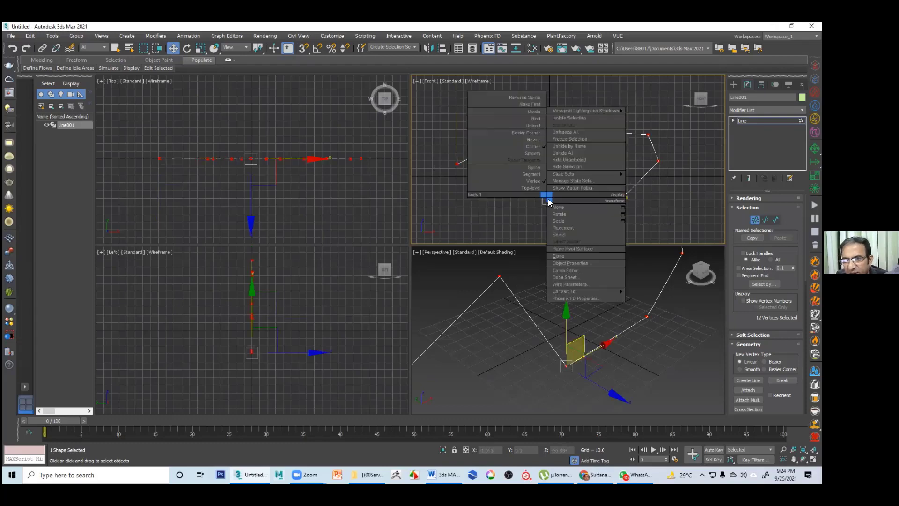
mouse_move(545, 200)
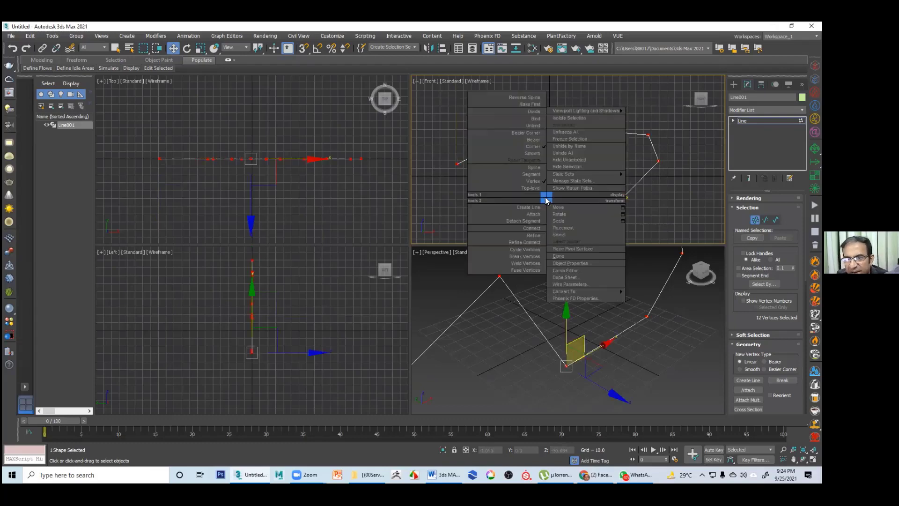
left_click(532, 153)
Move only the lower-left vertex of the curve slightly to the left in the Front viewport
left_click(505, 117)
left_click(624, 196)
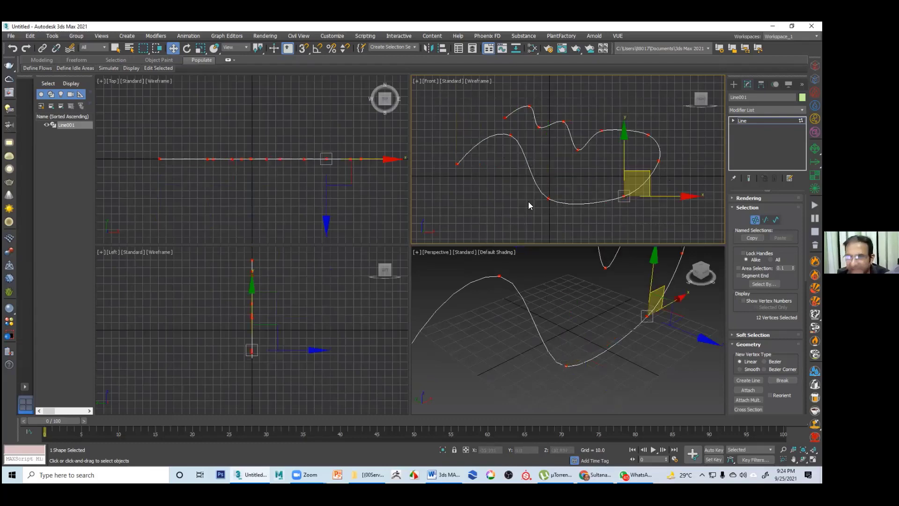
left_click(548, 199)
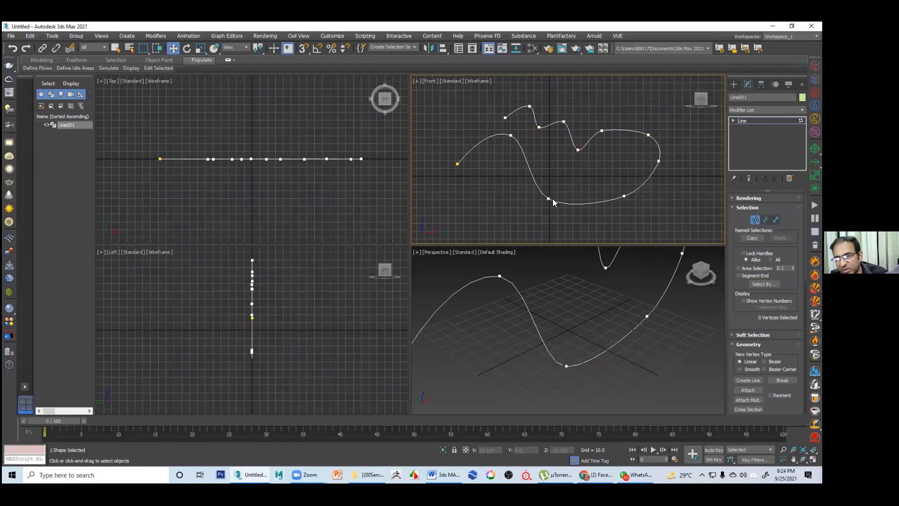
left_click_drag(548, 198, 513, 198)
Convert all vertices of the line to Bezier and reshape the curve at the lower-left vertex with its tangent handle
left_click(430, 98)
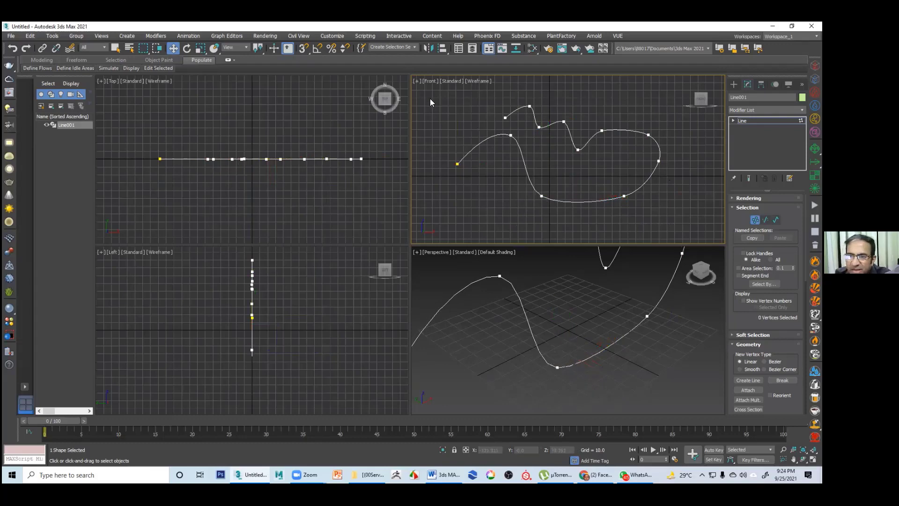
left_click_drag(432, 102, 667, 216)
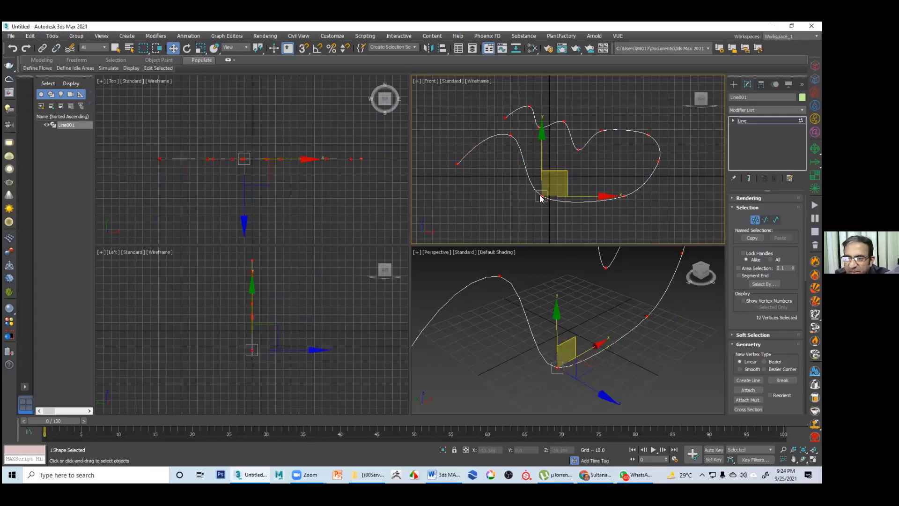
right_click(540, 198)
left_click(526, 140)
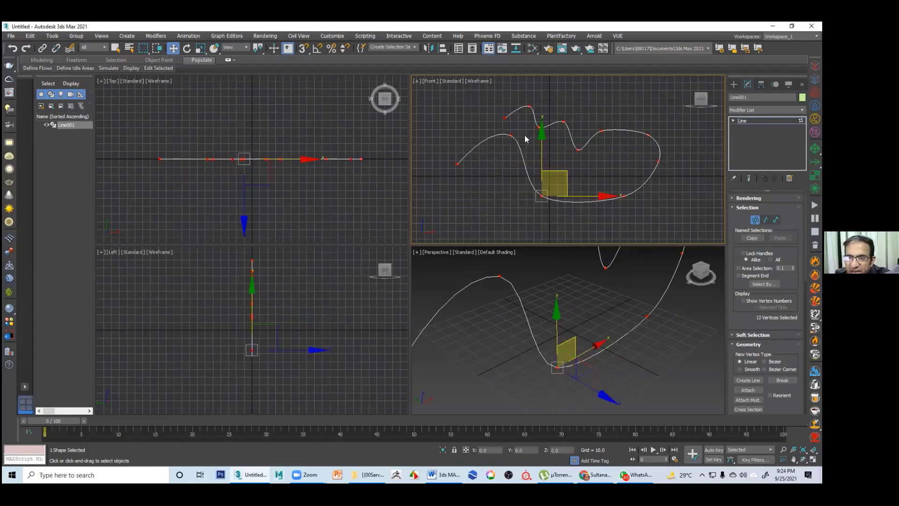
left_click_drag(522, 186, 520, 212)
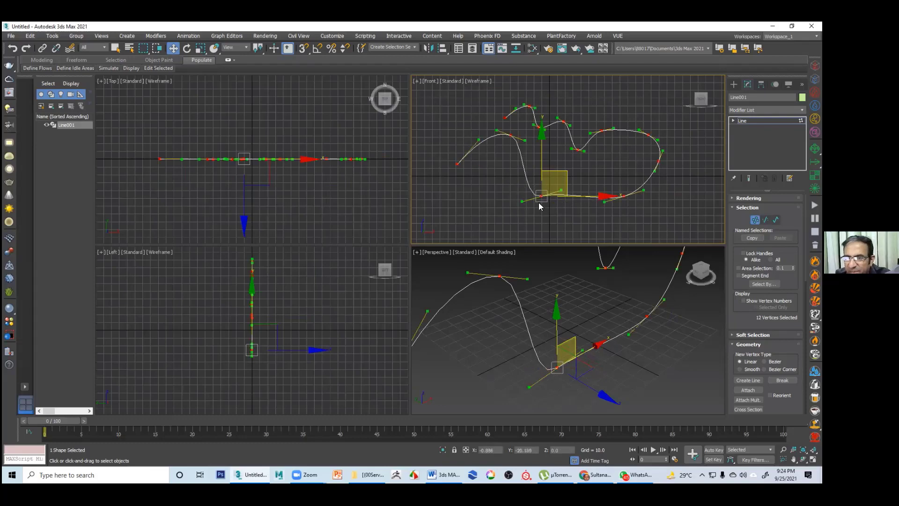
left_click(604, 186)
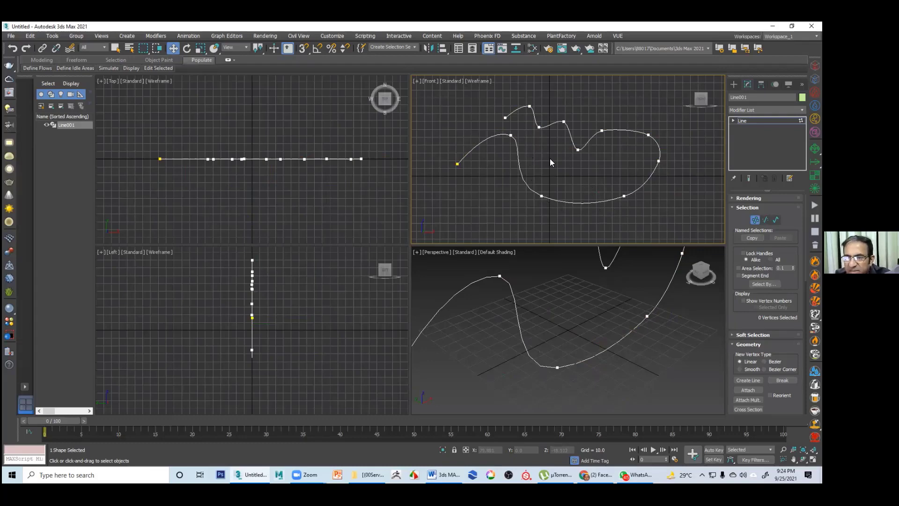
Move the lower-right vertex of the curve slightly in the Front viewport and rotate its Bezier tangent handle
left_click(541, 196)
right_click(540, 194)
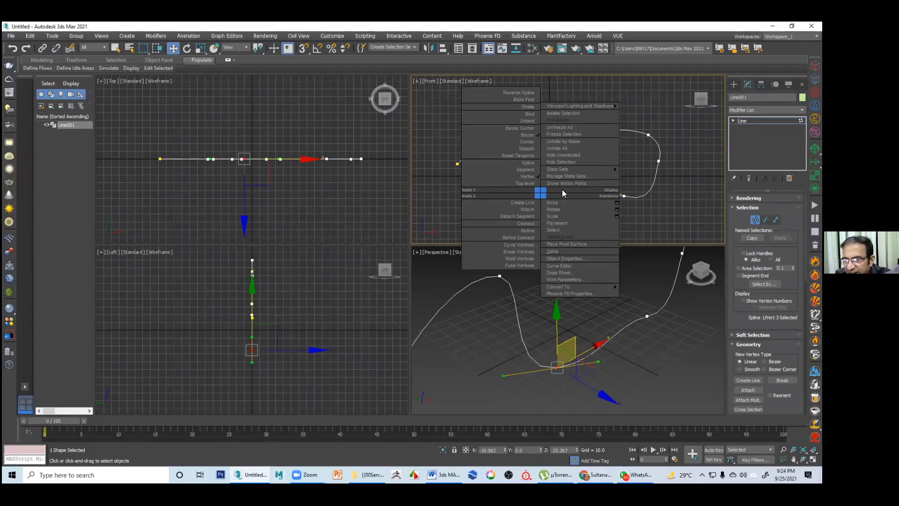
left_click(619, 196)
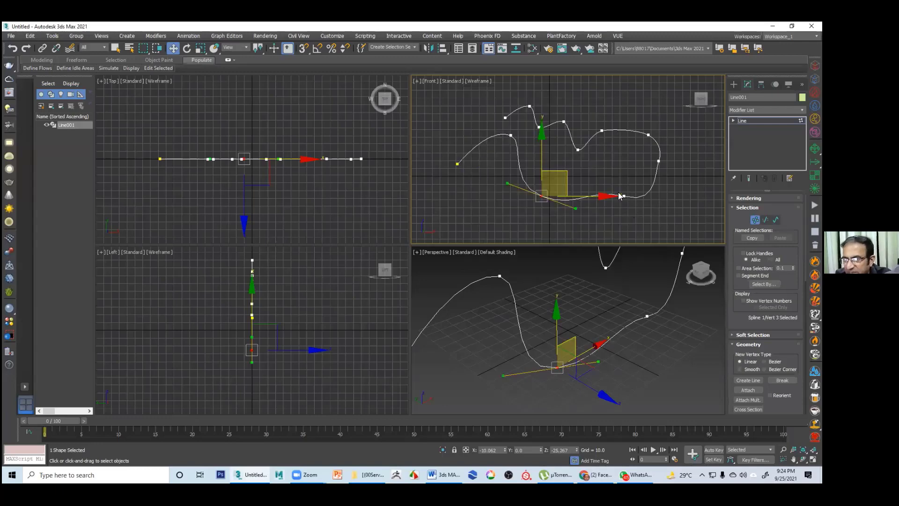
left_click(624, 198)
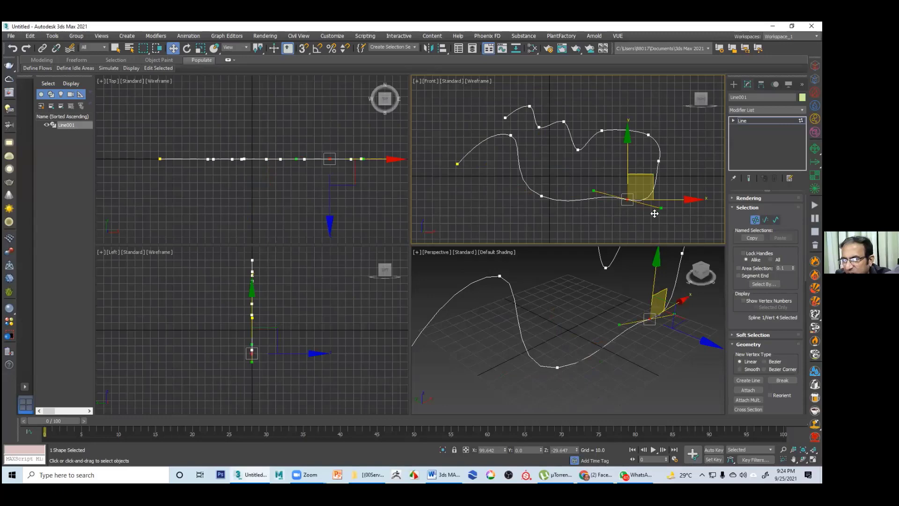
left_click_drag(653, 214, 619, 222)
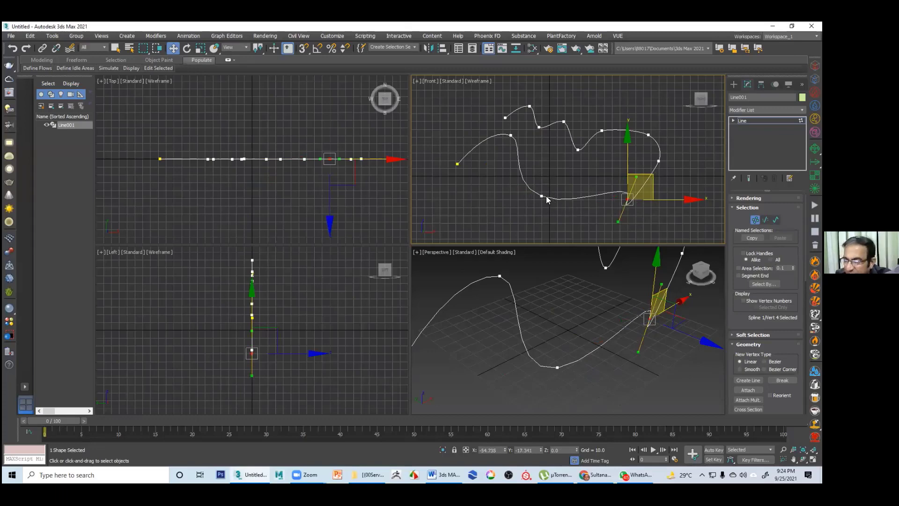
Convert the lower-left vertex of the curve to Bezier Corner and reshape each side independently with its own tangent handle
key("ctrl+z")
key("ctrl+z")
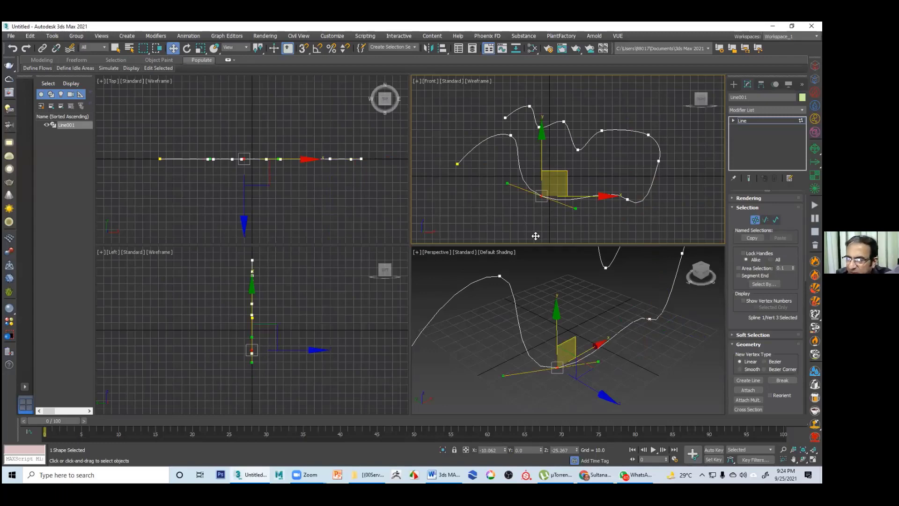
key("ctrl+z")
key("ctrl+z")
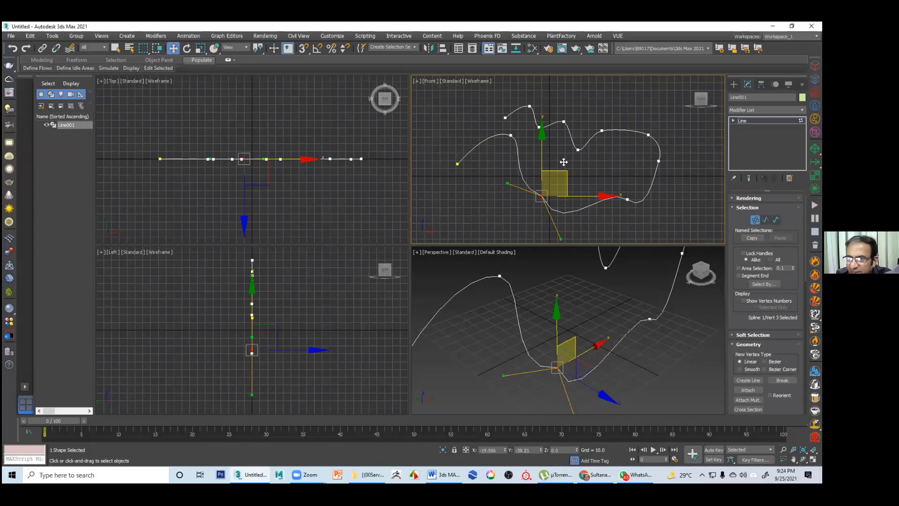
key("ctrl+z")
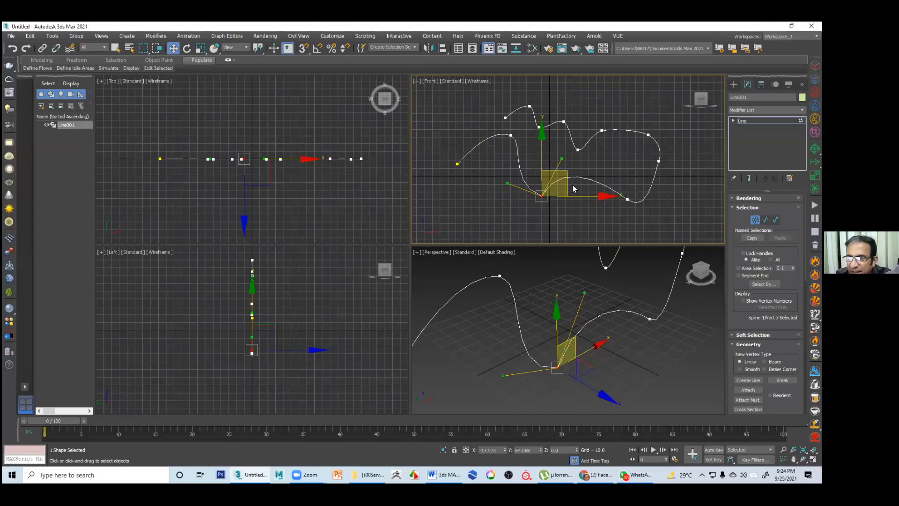
left_click_drag(517, 168, 511, 203)
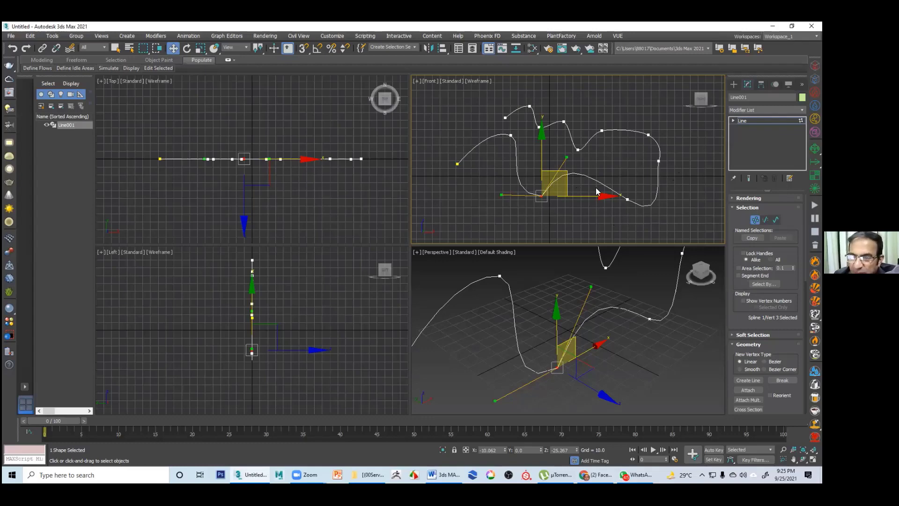
Leave vertex editing and delete the whole line from the scene
key("ctrl+z")
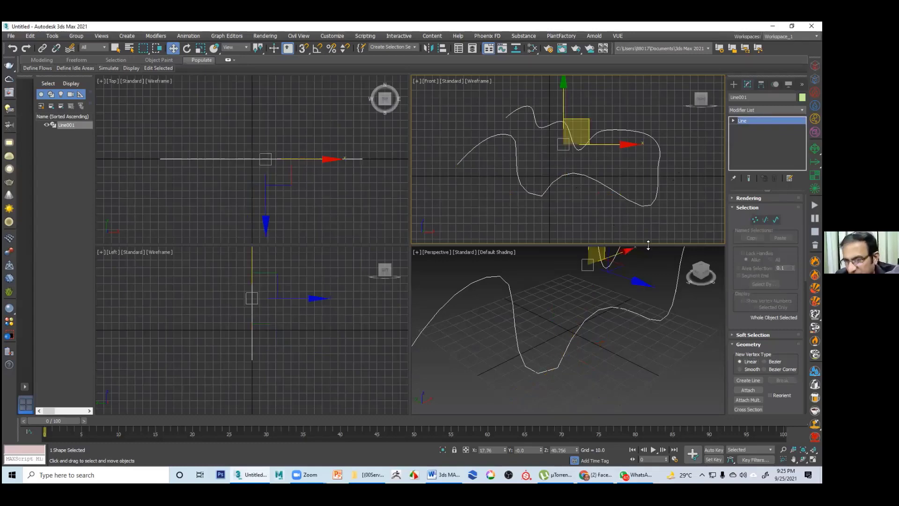
key("ctrl+z")
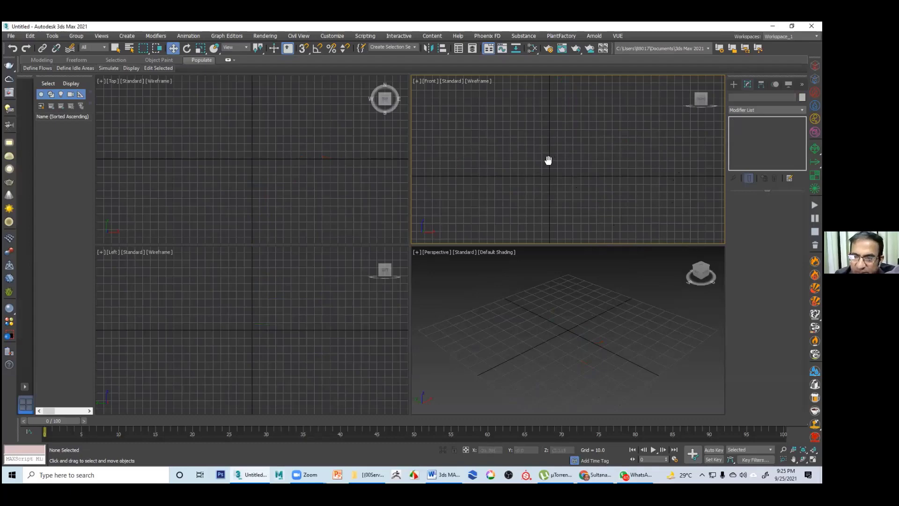
middle_click_drag(537, 168, 543, 164)
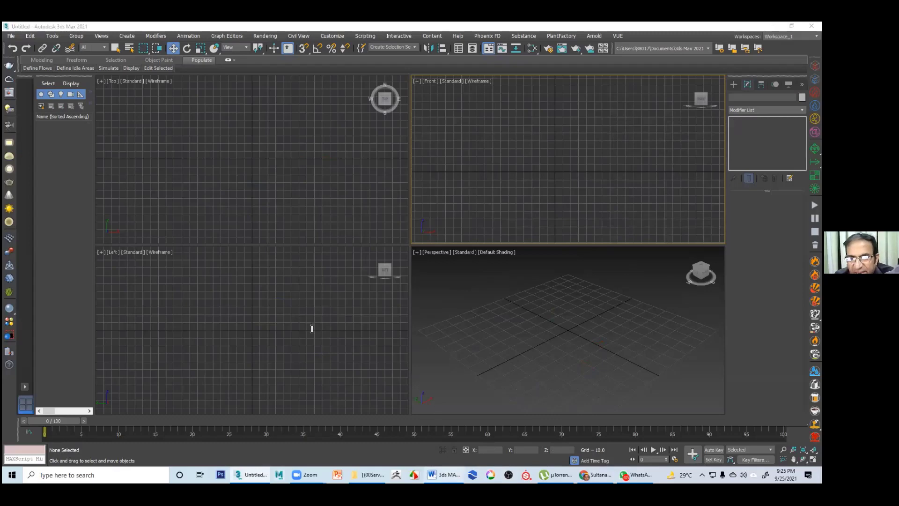
Check the Class#4 topics in the Word course outline, return to 3ds Max and maximise the Front viewport
key("alt+Tab")
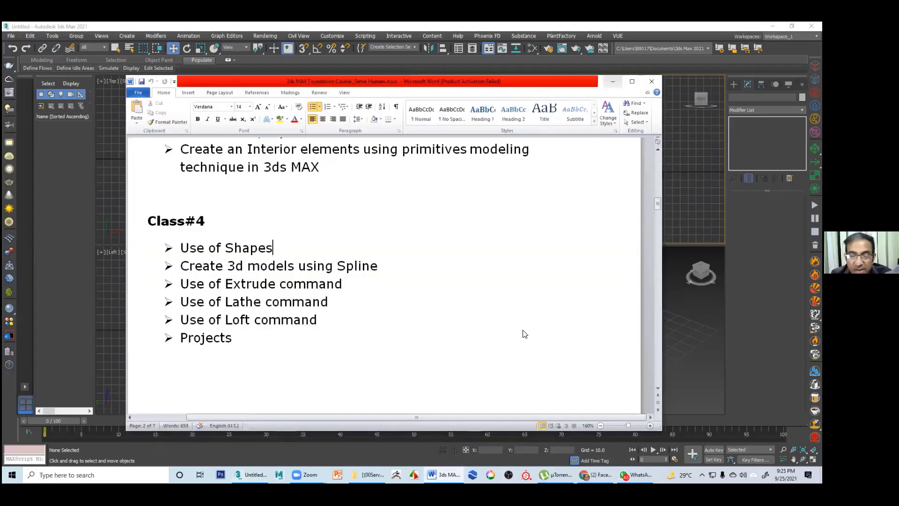
left_click(612, 81)
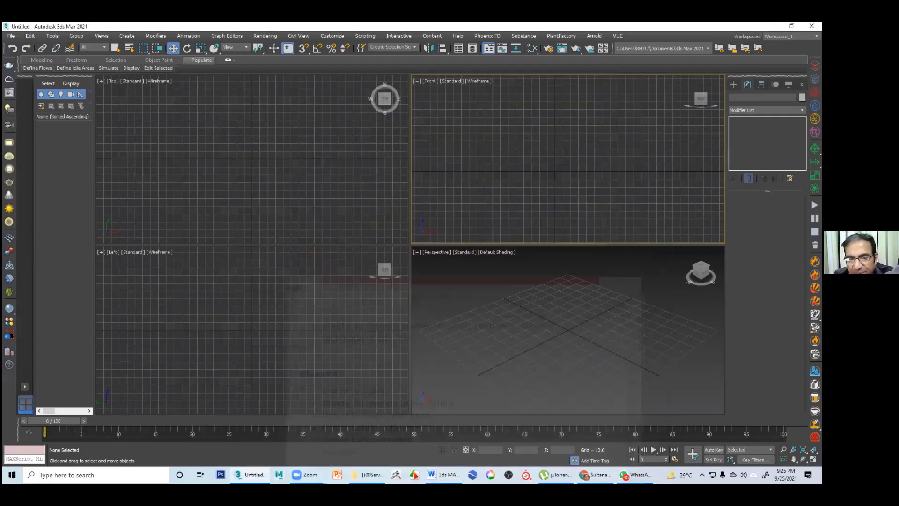
key("alt+w")
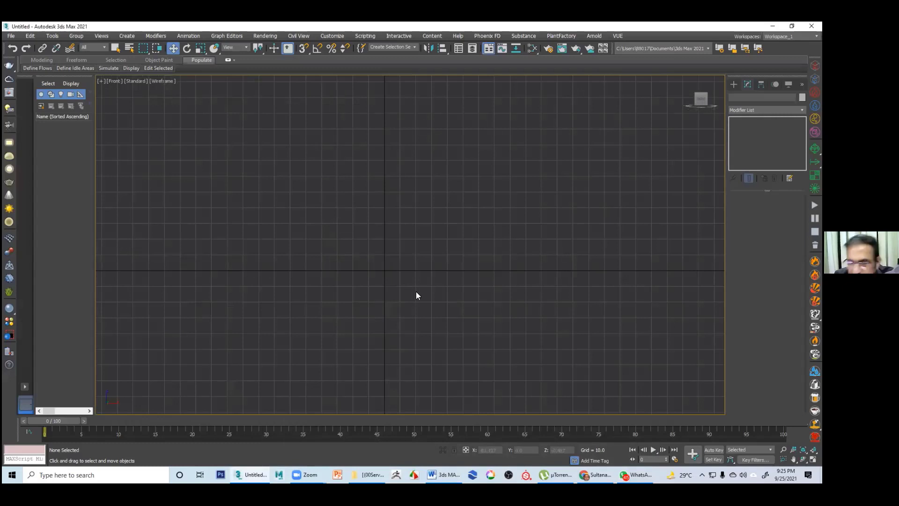
Draw a vase half-profile with the Line tool in the Front view, curving down to a flat base that ends at the vertical axis
left_click(733, 84)
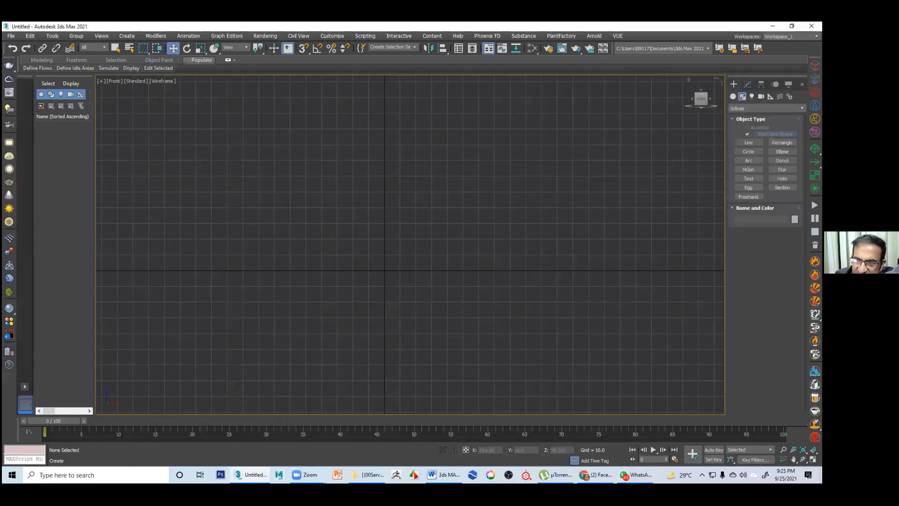
left_click(748, 142)
middle_click_drag(473, 280, 483, 341)
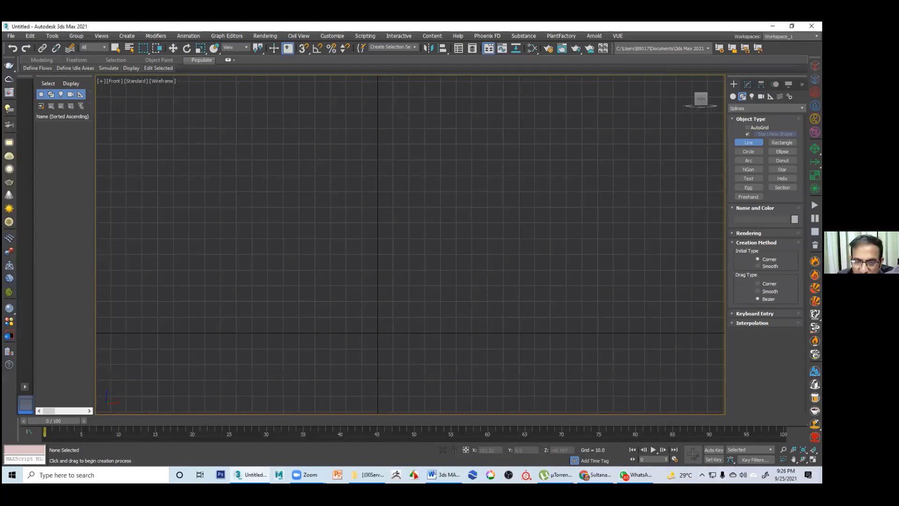
middle_click_drag(459, 219, 459, 222)
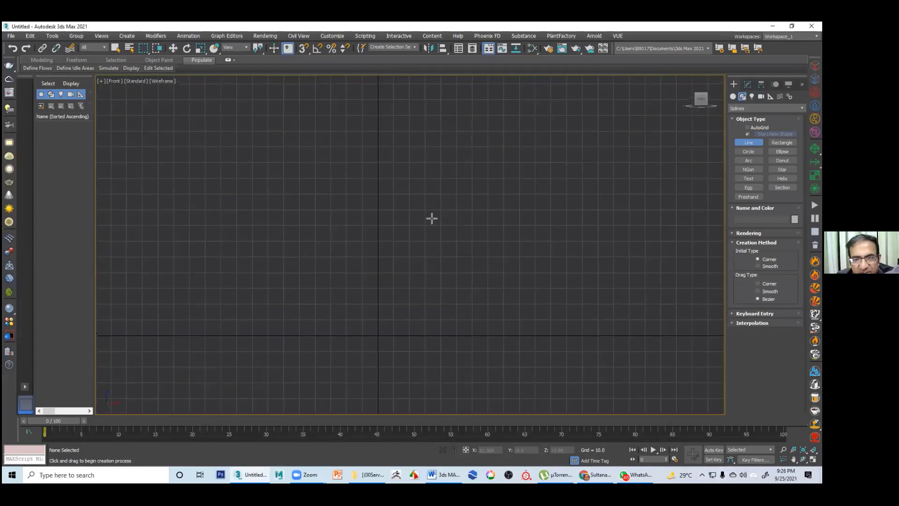
middle_click_drag(403, 204, 404, 207)
middle_click_drag(339, 179, 339, 188)
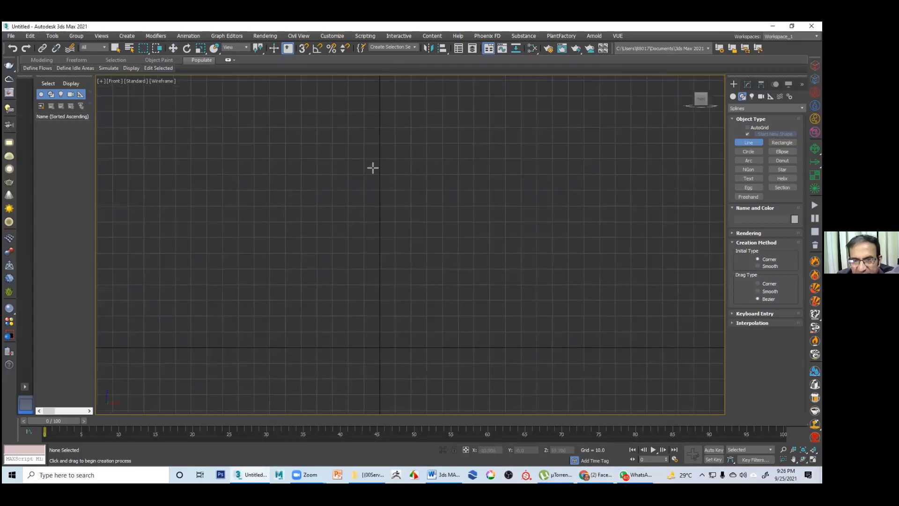
left_click(341, 174)
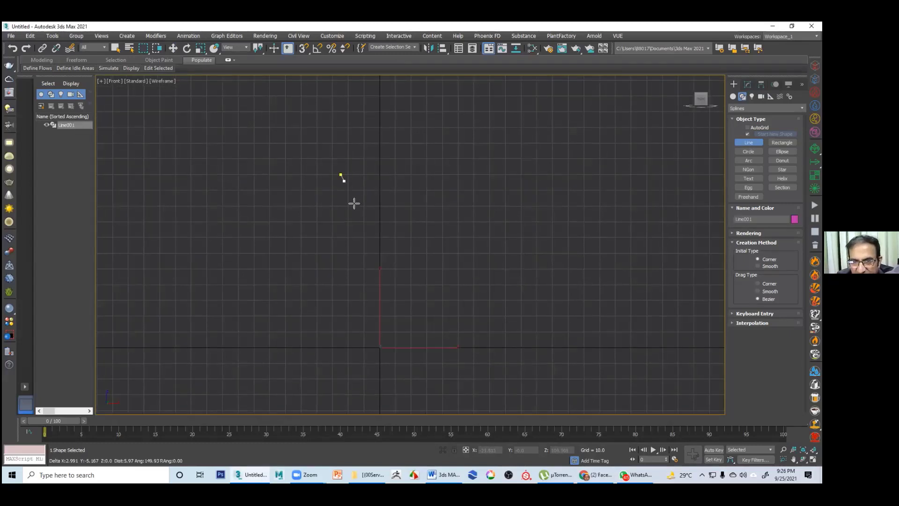
left_click_drag(359, 218, 356, 231)
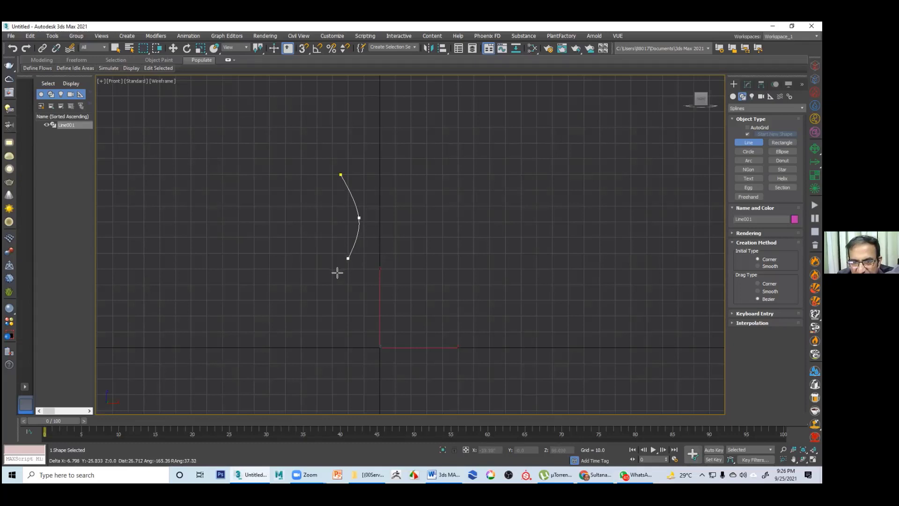
left_click_drag(328, 303, 333, 322)
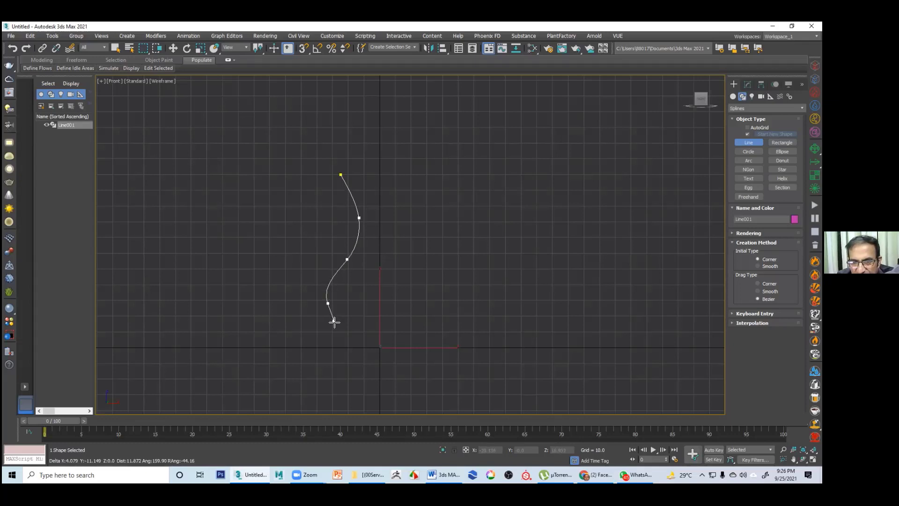
left_click(350, 346)
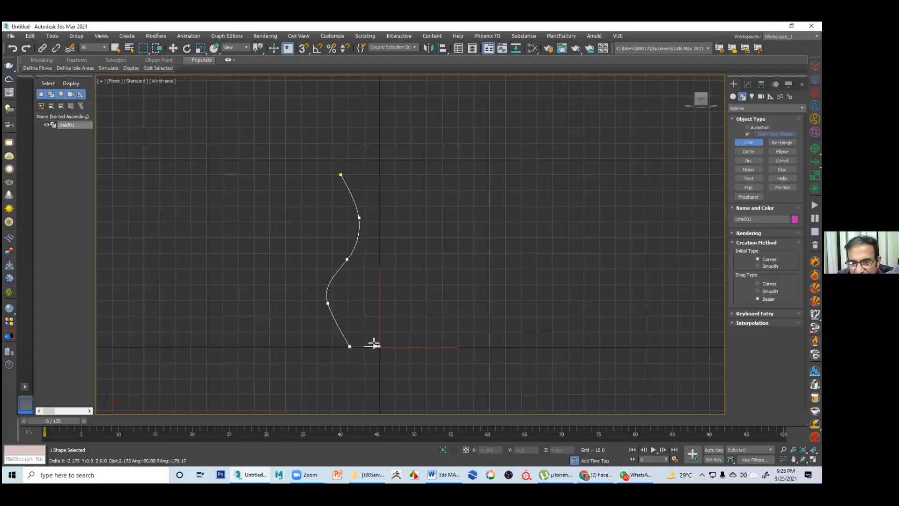
left_click(378, 347)
right_click(375, 327)
key("w")
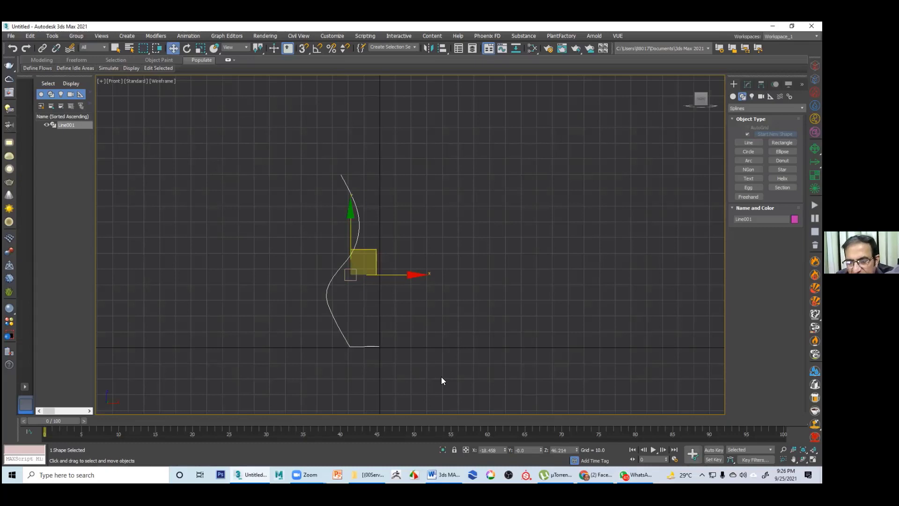
Switch to Google Chrome, search for flower vase and view the image results as shape references
mouse_move(594, 475)
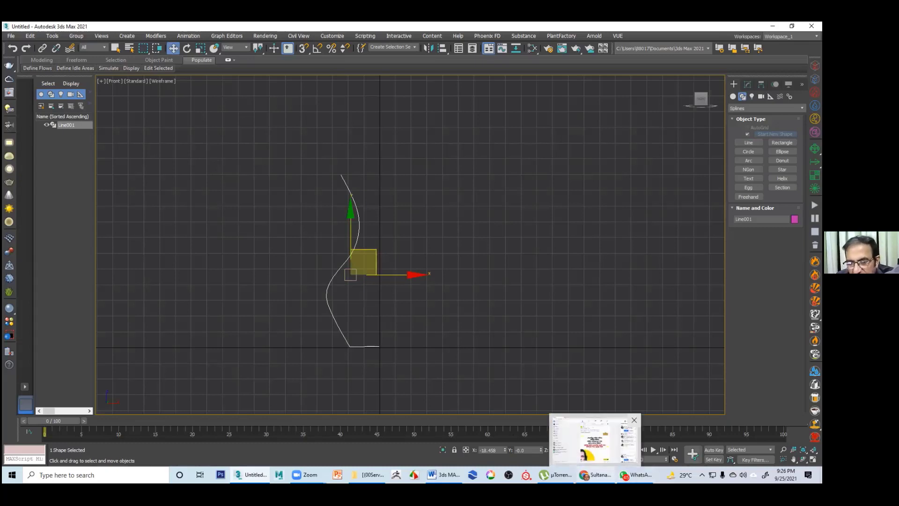
mouse_move(636, 475)
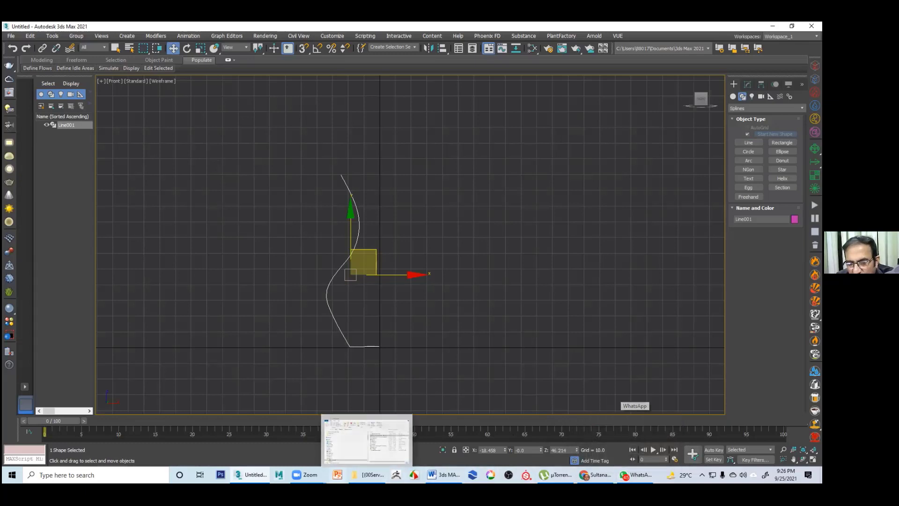
mouse_move(370, 475)
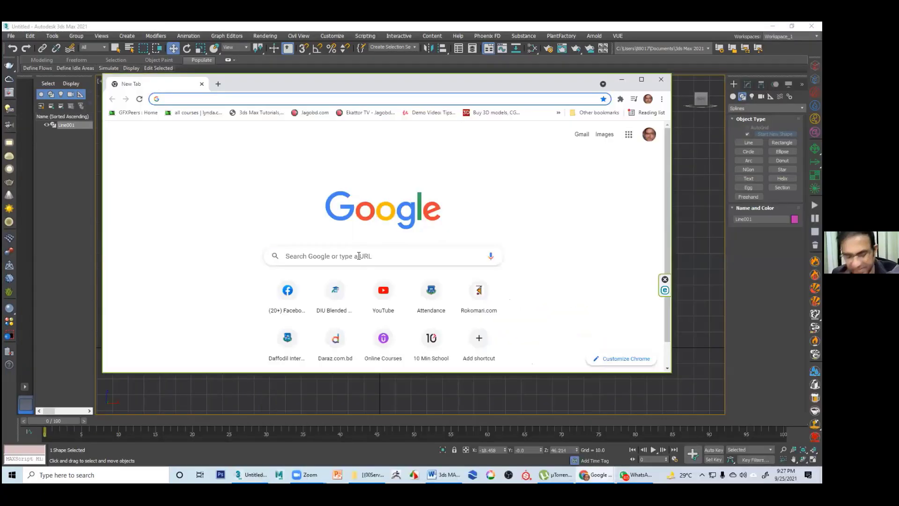
left_click(359, 255)
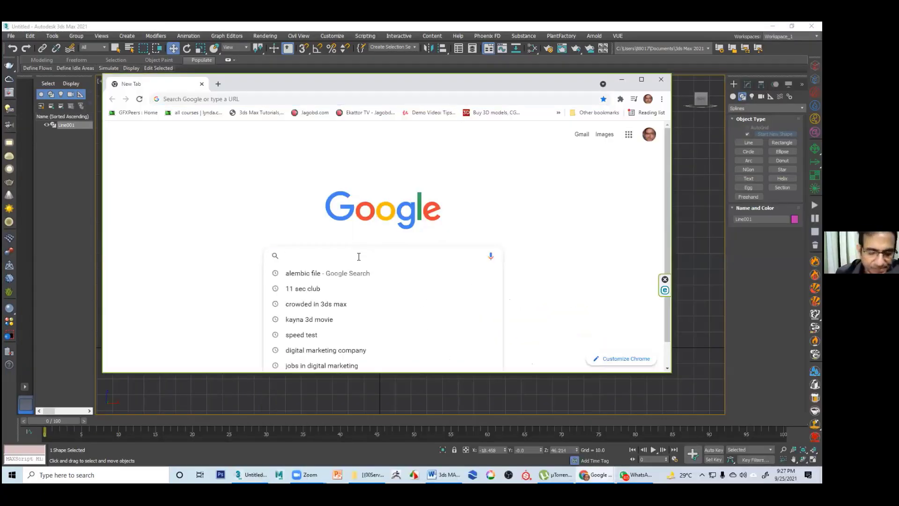
type("flower")
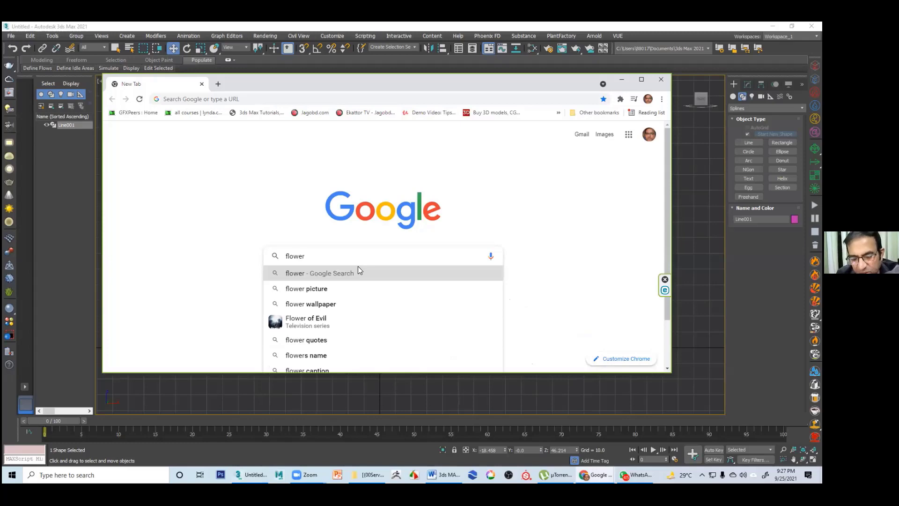
type("ba")
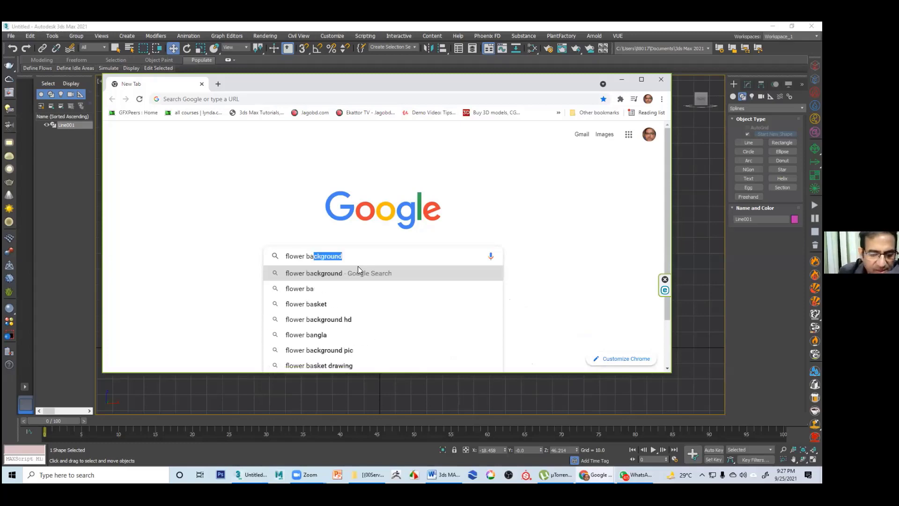
type("se")
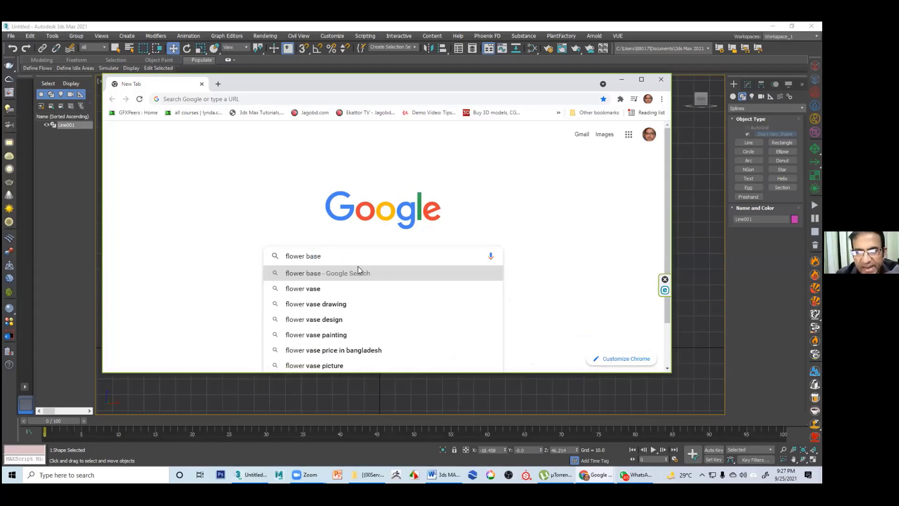
key("Return")
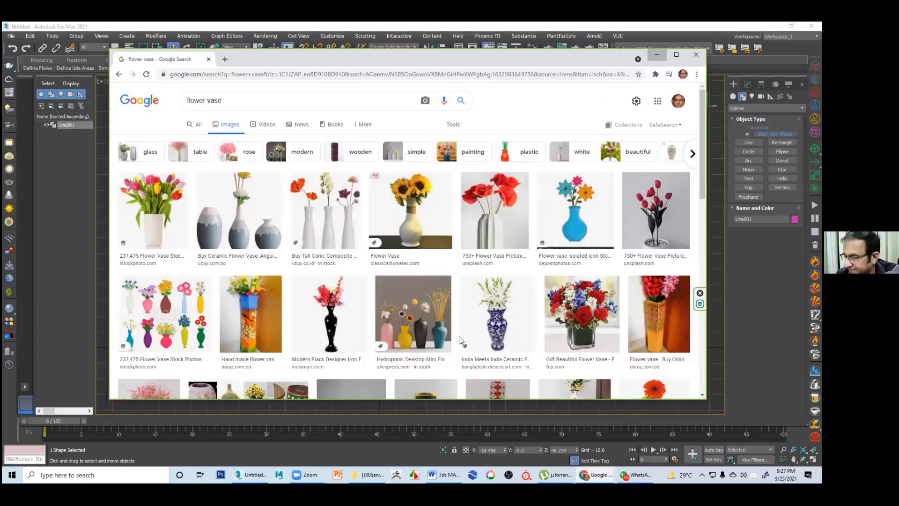
Return to 3ds Max and delete the drawn vase profile line
key("alt+Tab")
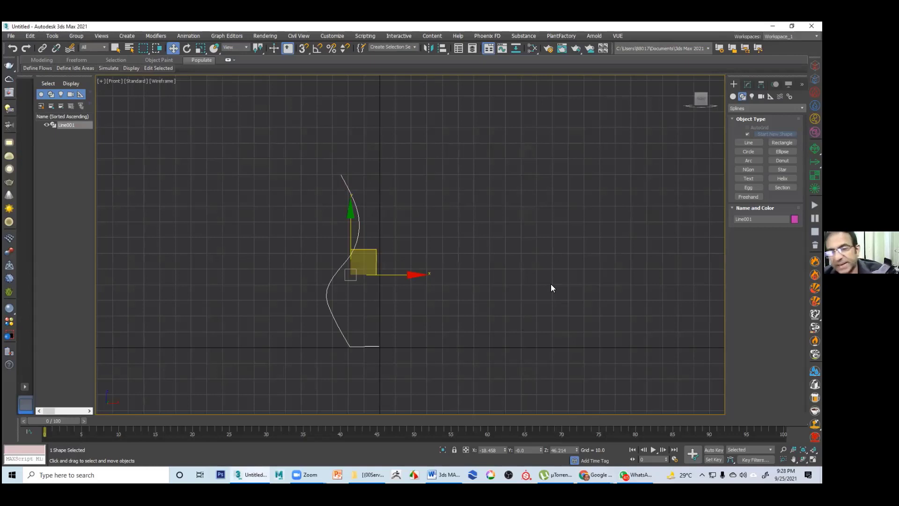
left_click(427, 234)
left_click_drag(371, 219, 242, 364)
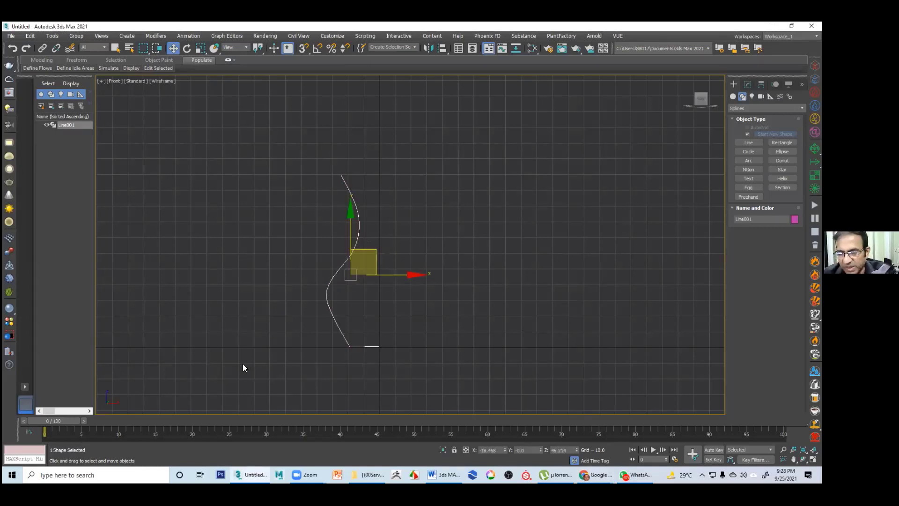
key("Delete")
scroll(409, 318, "up", 3)
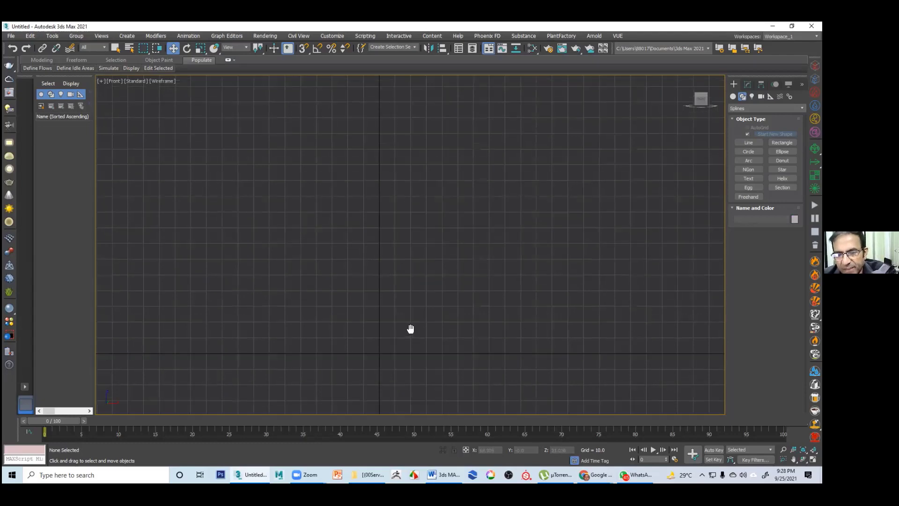
middle_click_drag(430, 324, 431, 329)
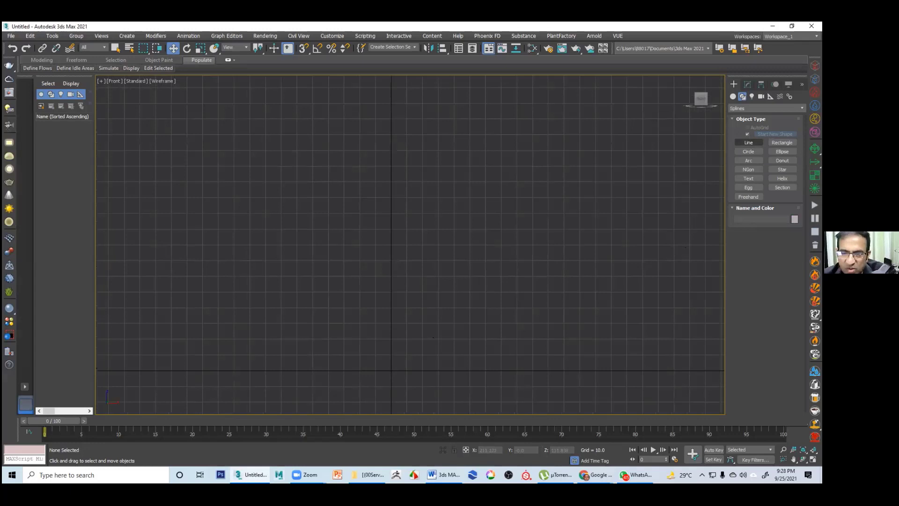
Draw a smooth, curved line in the Front view for the outer left edge of a tree trunk
left_click(748, 142)
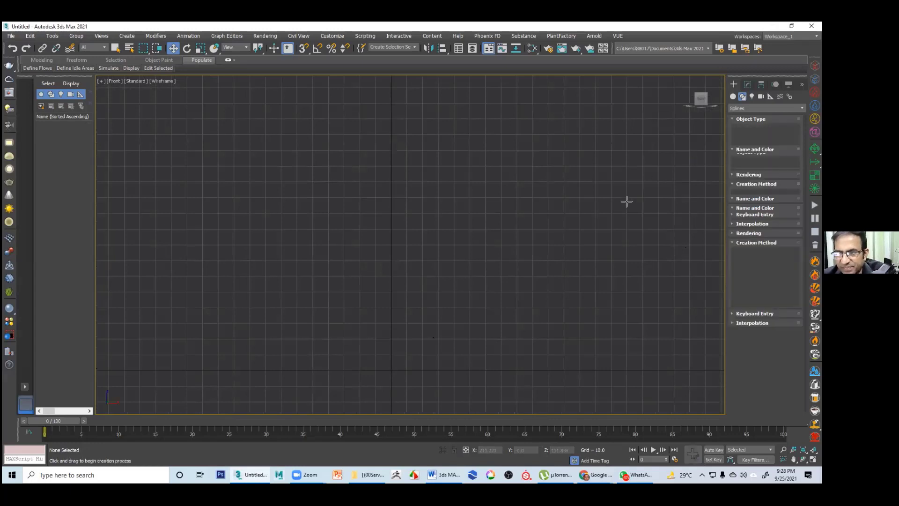
middle_click_drag(575, 278, 571, 294)
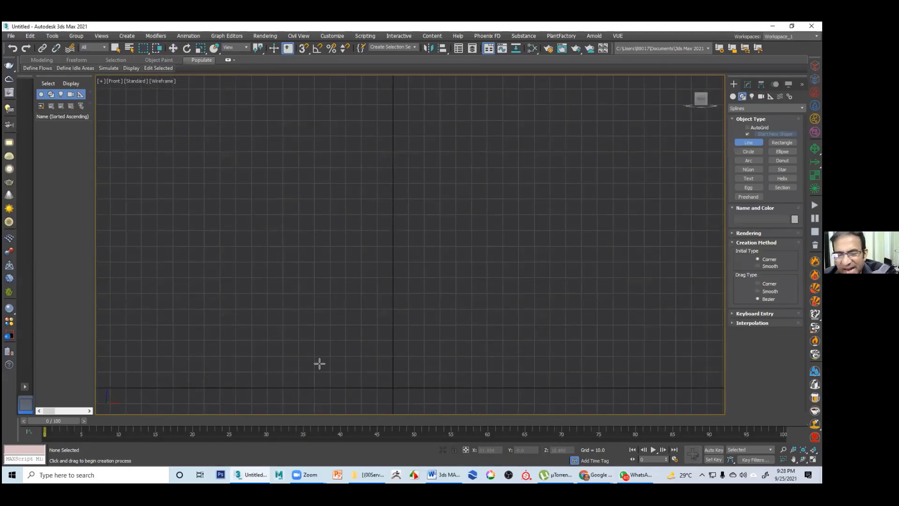
left_click(462, 377)
right_click(427, 335)
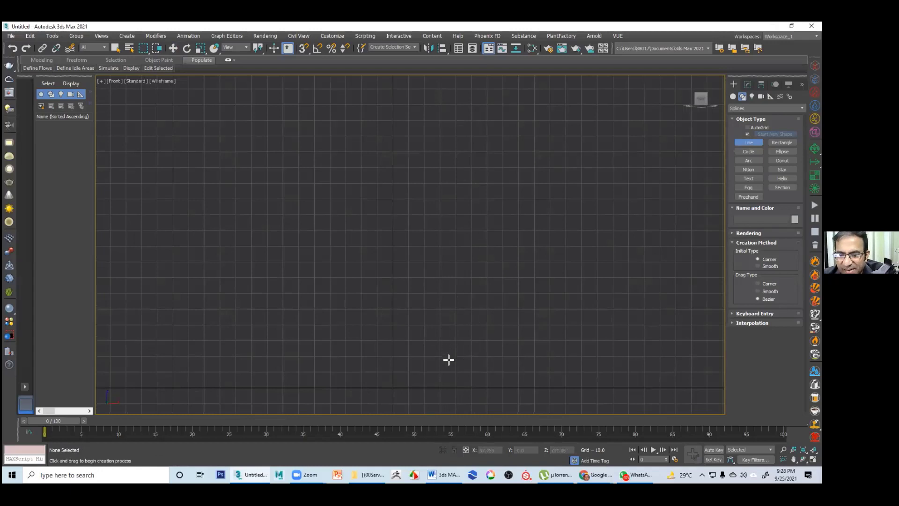
key("ctrl+y")
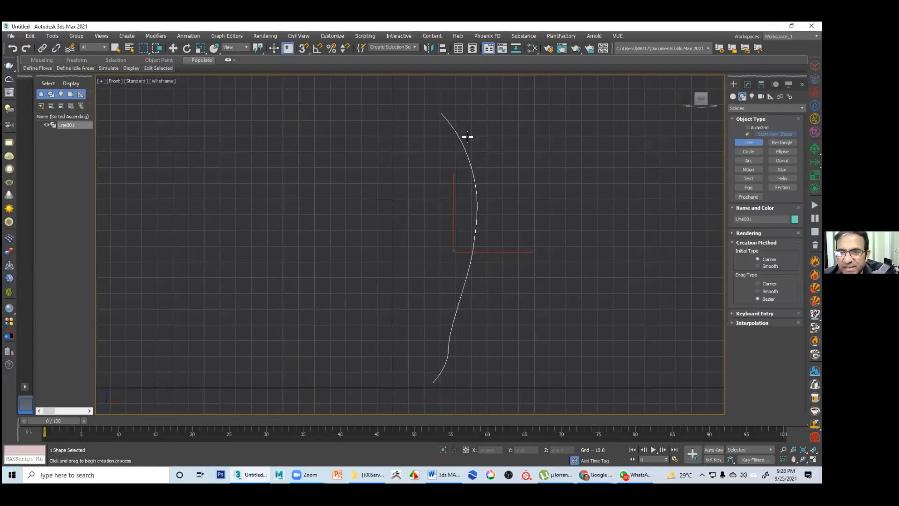
Draw a V-shaped line for the fork at the top of the trunk, with its right arm curving up and outward
left_click_drag(467, 136, 475, 145)
left_click(482, 151)
left_click(494, 136)
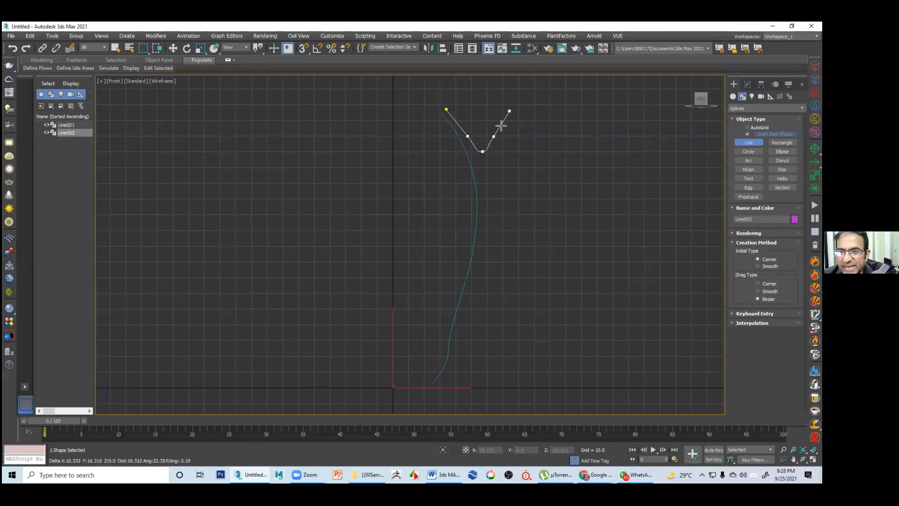
left_click(514, 107)
left_click(530, 97)
right_click(535, 105)
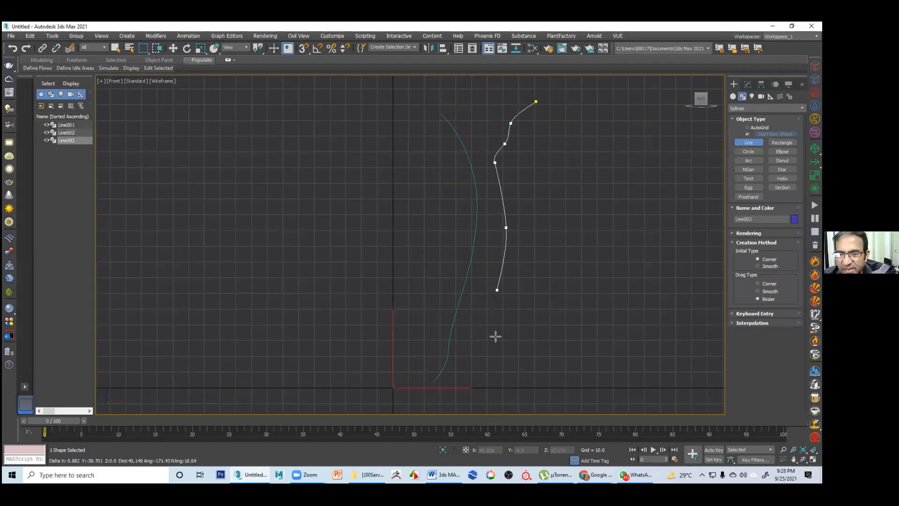
Draw the trunk's right edge as a curved line from the upper branch down to a flared root, and finish drawing
left_click(495, 336)
left_click(483, 367)
left_click(500, 381)
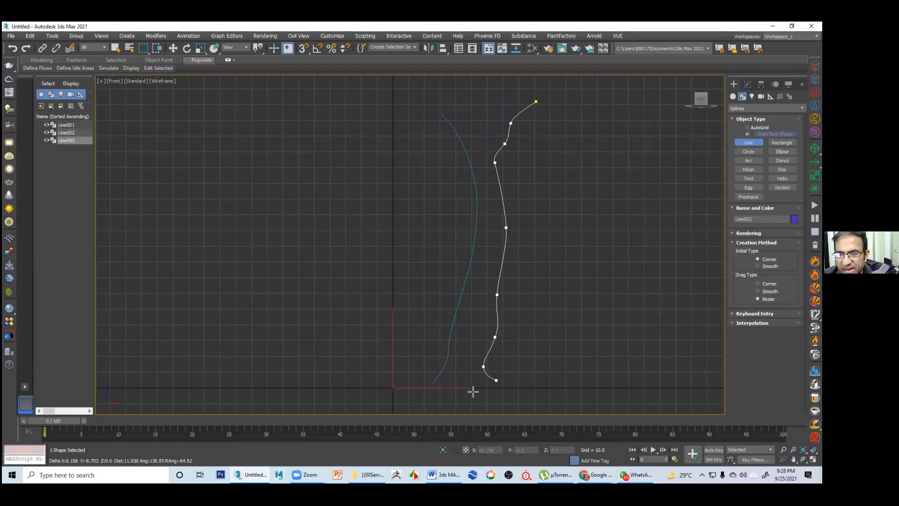
key("w")
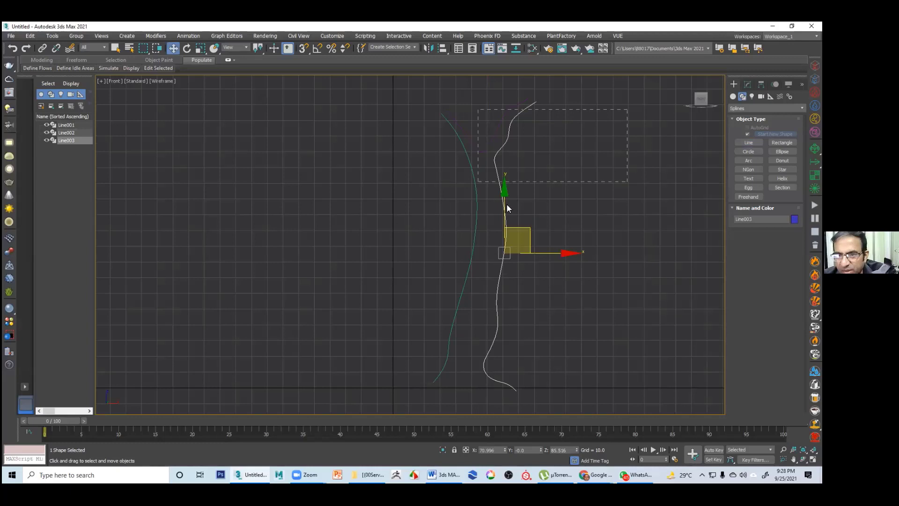
Set the object color of all three tree lines to white and turn off Assign Random Colors for new objects
key("ctrl+a")
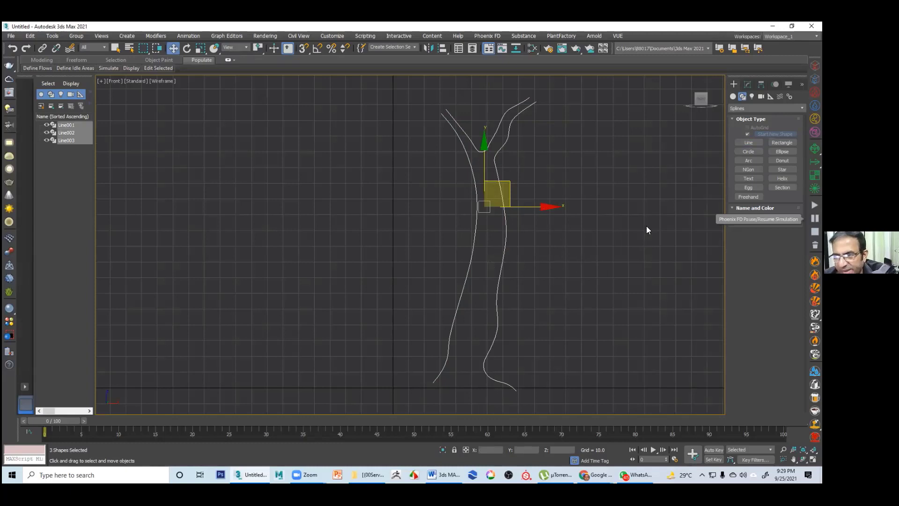
left_click(794, 218)
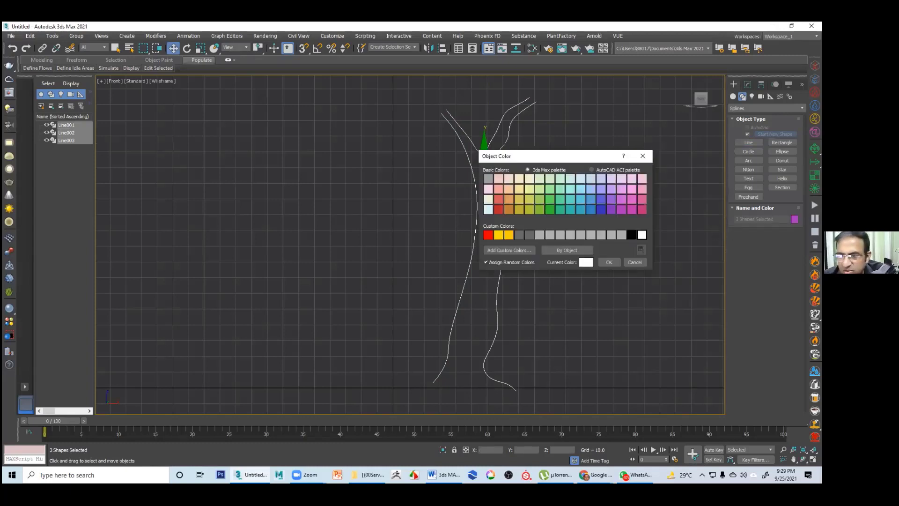
left_click(605, 261)
left_click(722, 230)
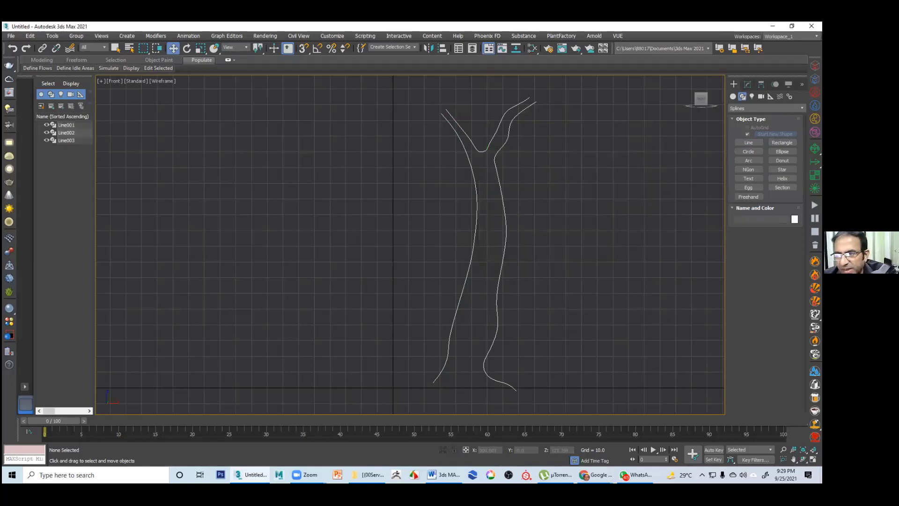
key("semicolon")
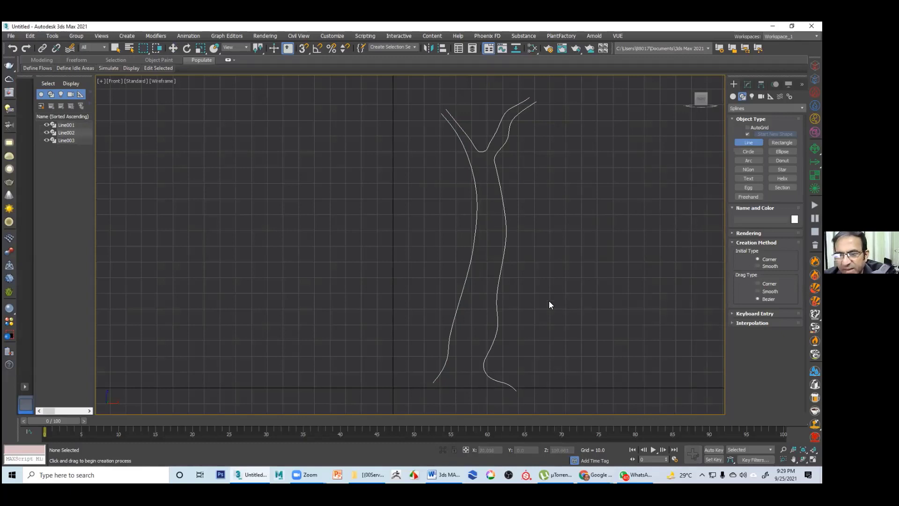
left_click(794, 218)
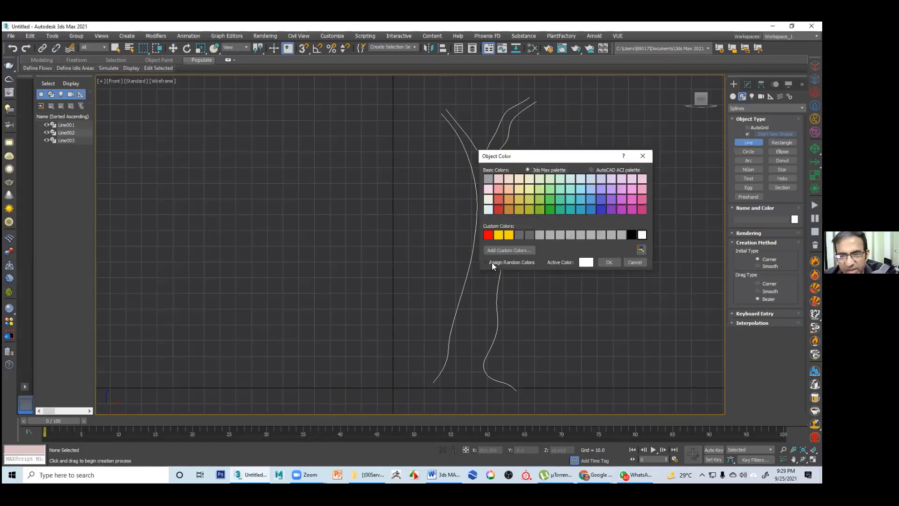
left_click(643, 157)
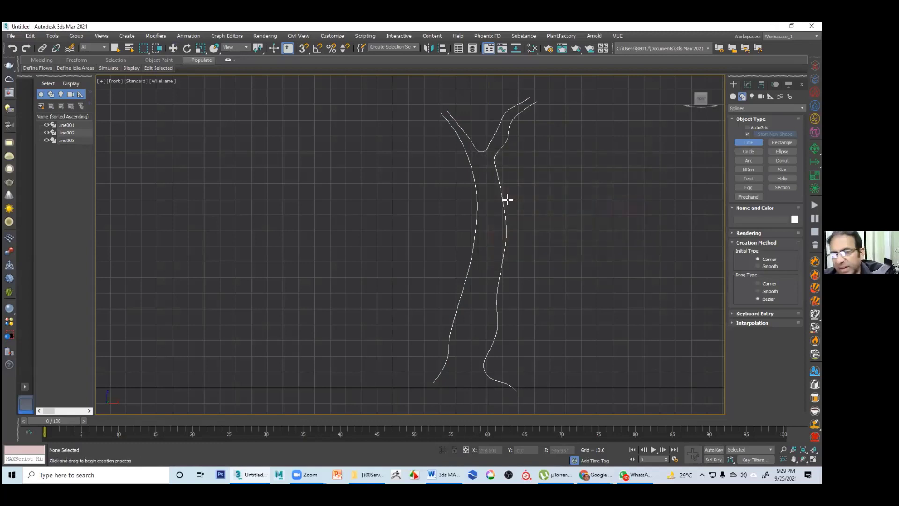
Draw the lower edge of a side branch, curving up and outward from the middle of the trunk's right edge
left_click(506, 219)
left_click(538, 190)
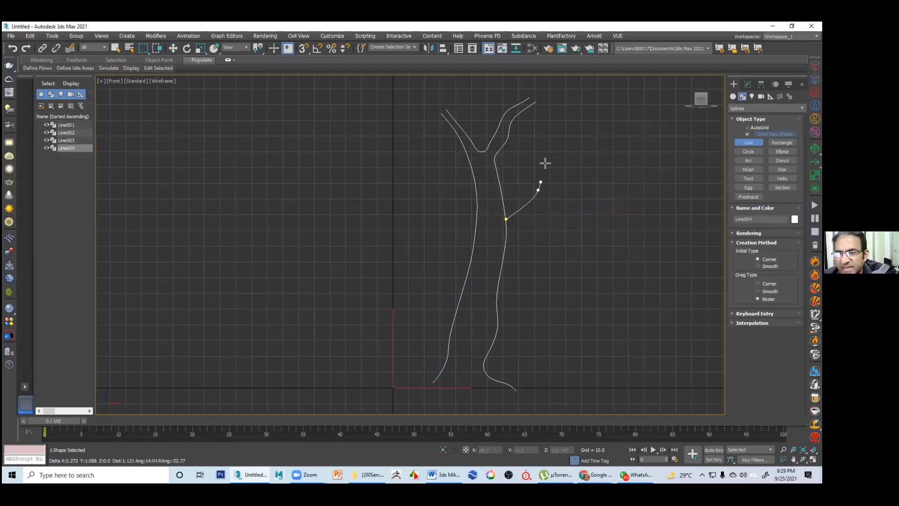
left_click(559, 148)
left_click(591, 140)
right_click(591, 140)
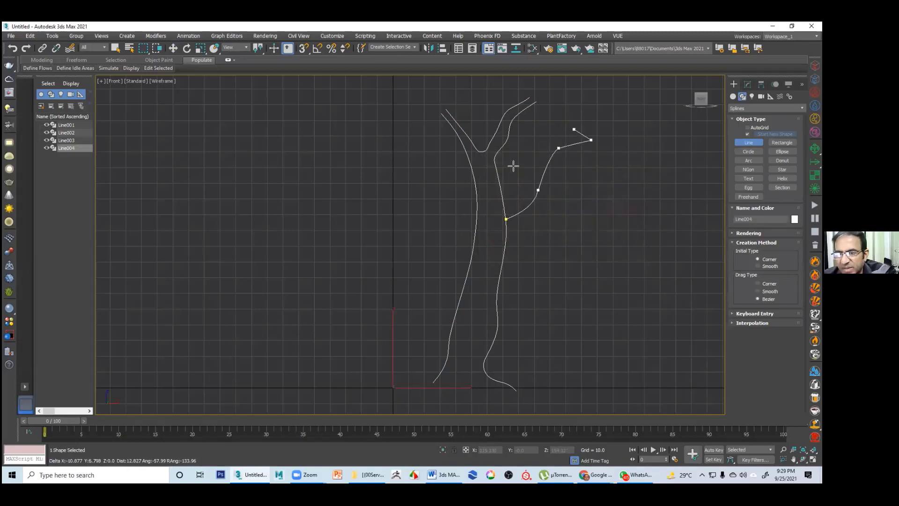
Draw the side branch's upper edge from the trunk, roughly parallel to its lower edge and ending in an outward tip
left_click(505, 205)
left_click(526, 197)
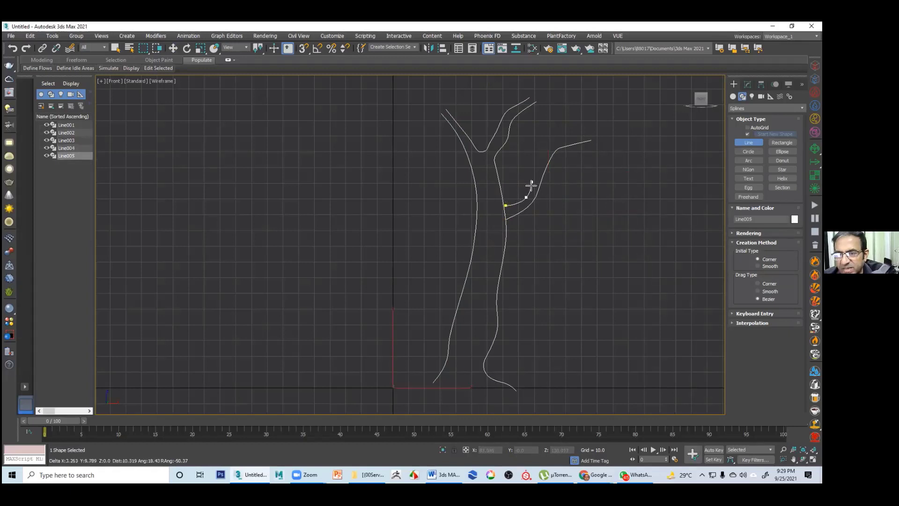
left_click(537, 174)
left_click(545, 152)
left_click(553, 125)
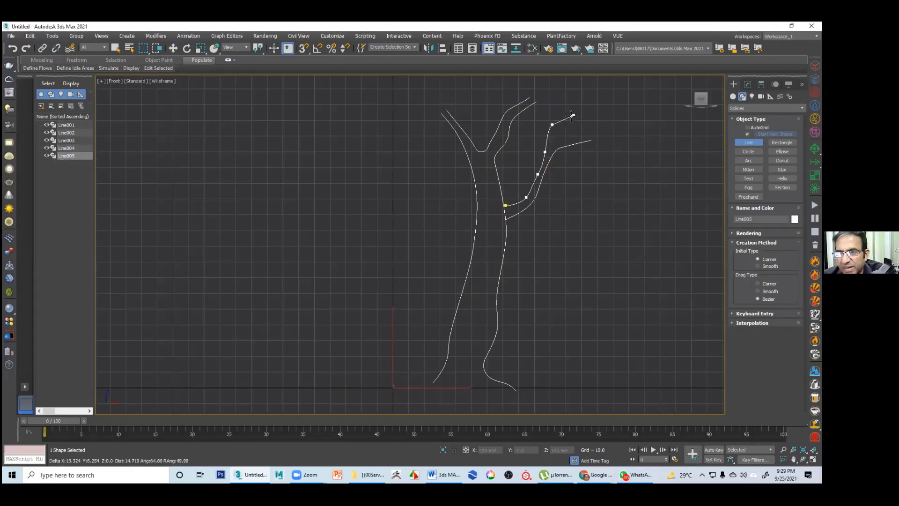
left_click(577, 113)
right_click(572, 124)
Draw the inner line of the fork at the side branch's end, splitting it into two twigs
left_click(578, 116)
left_click(557, 127)
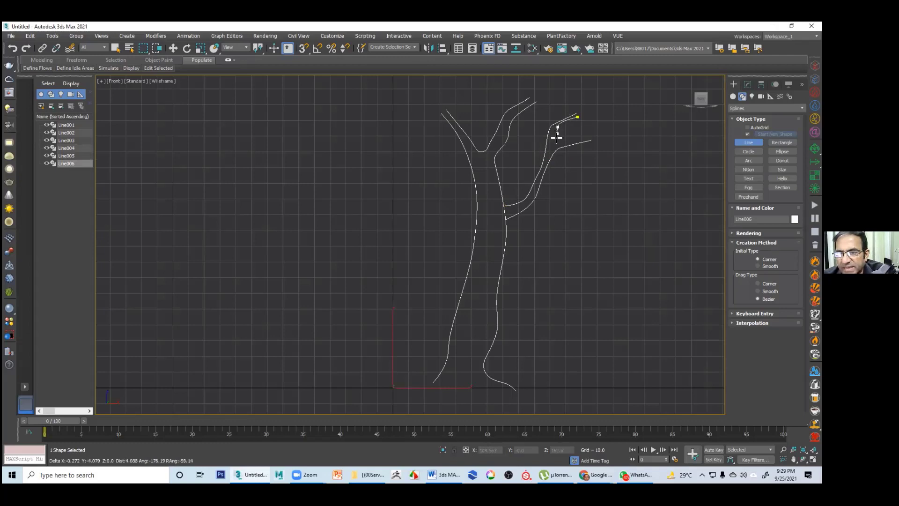
left_click(555, 143)
left_click(589, 136)
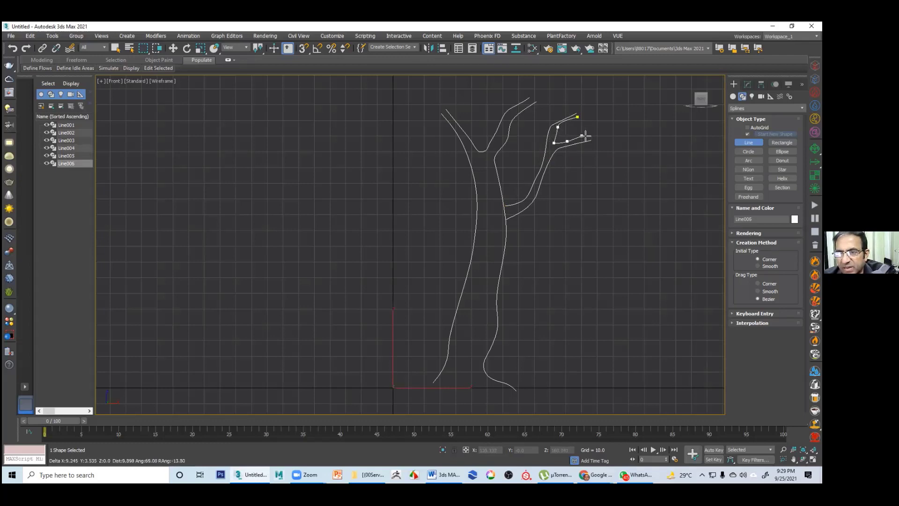
right_click(512, 152)
Draw a wavy, scalloped line across the branches for the lower outline of the tree's foliage
left_click(318, 83)
left_click(325, 127)
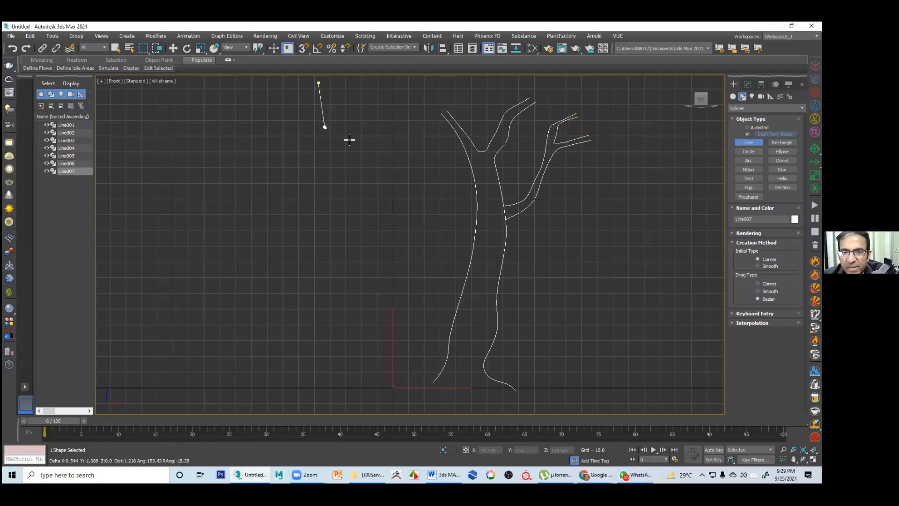
left_click(368, 142)
left_click(390, 124)
left_click(407, 154)
left_click(429, 157)
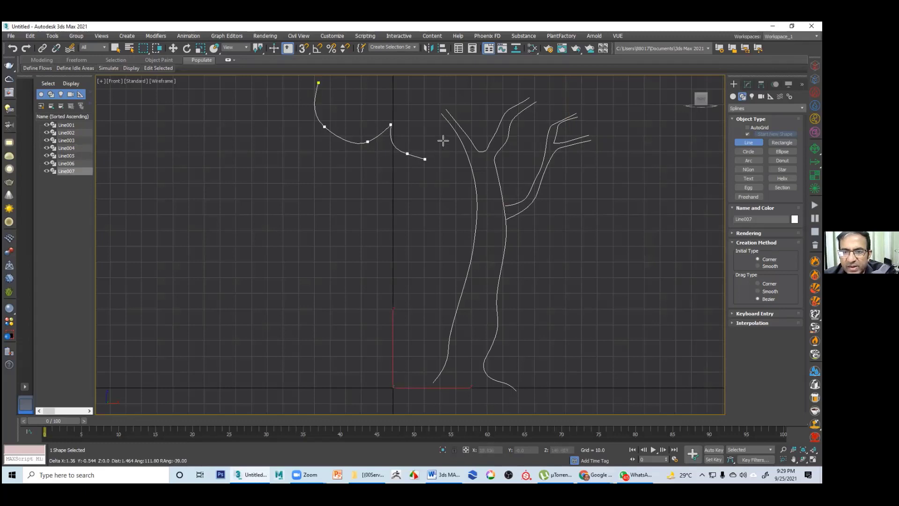
left_click(461, 107)
left_click(510, 119)
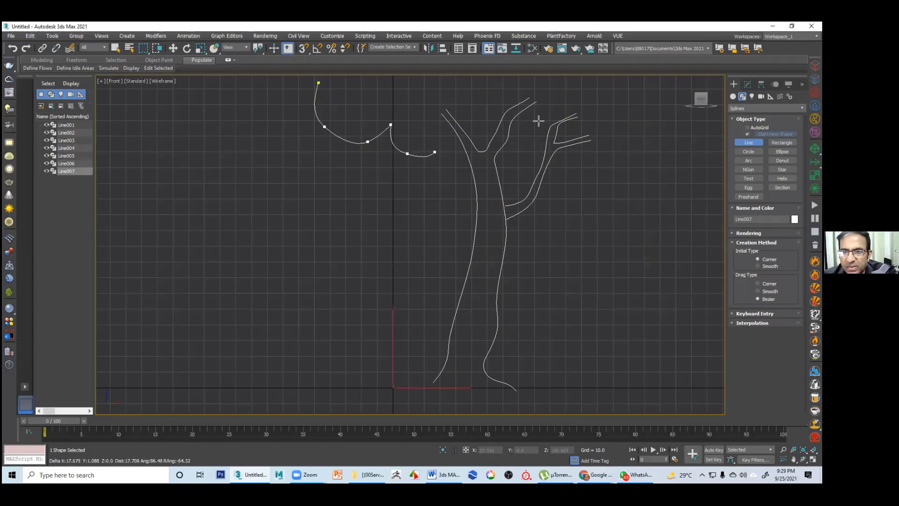
left_click(558, 106)
left_click(572, 131)
left_click(605, 145)
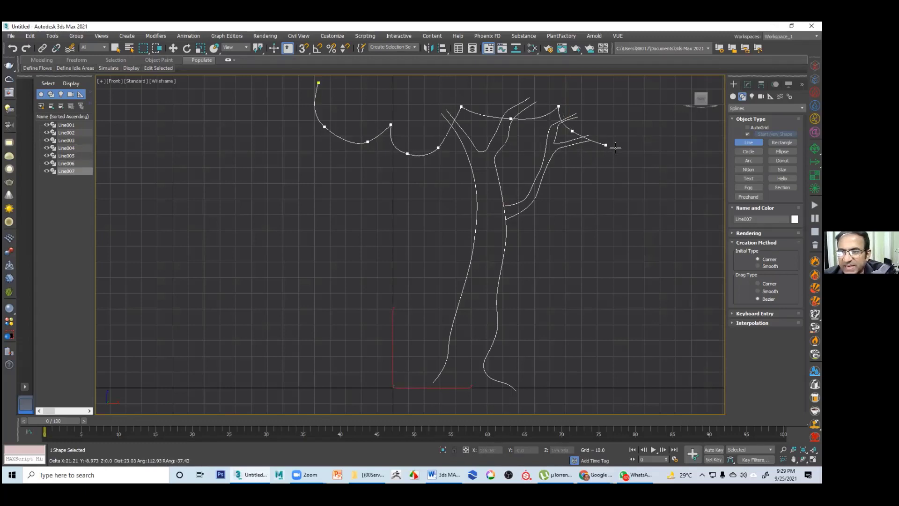
left_click(641, 135)
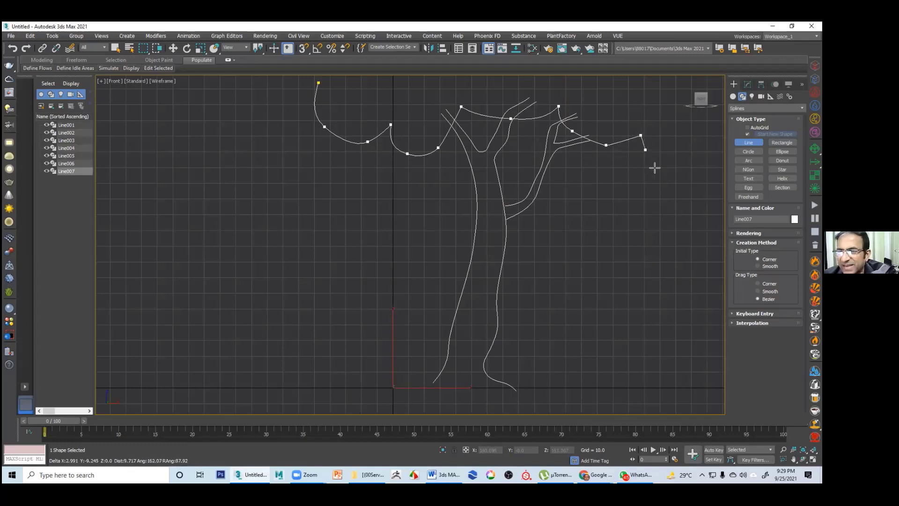
left_click_drag(665, 164, 684, 150)
left_click(722, 123)
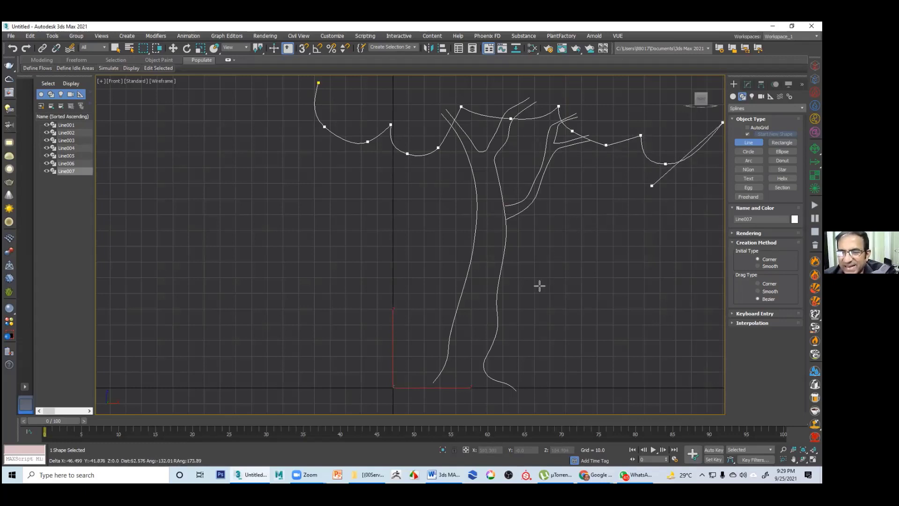
right_click(556, 253)
Draw a closed, slanted four-sided line shape to the right of the trunk for the roof of a house
middle_click_drag(524, 261, 536, 249)
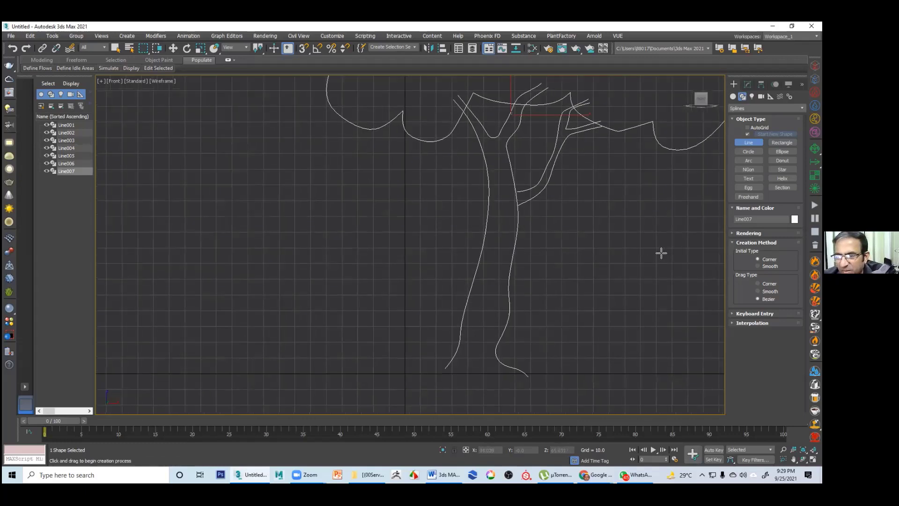
middle_click_drag(661, 253, 648, 257)
left_click_drag(529, 247, 654, 248)
left_click(697, 296)
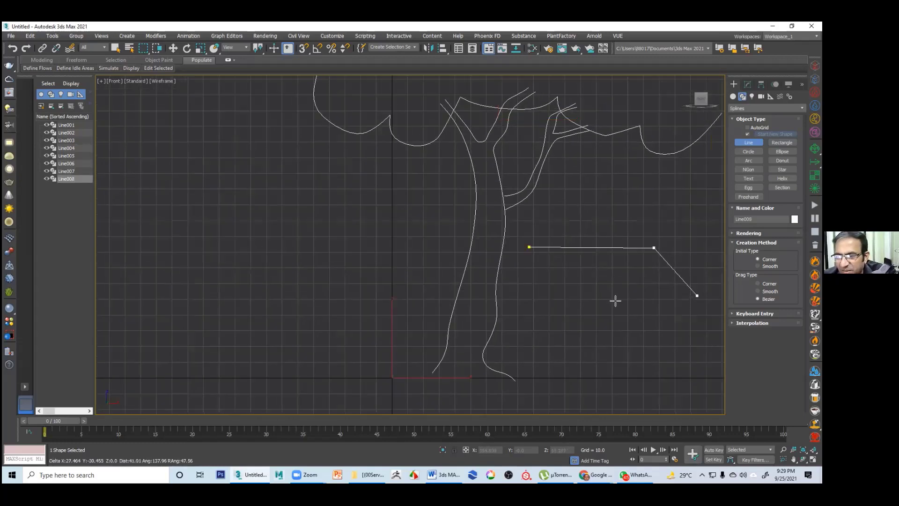
left_click(565, 301)
left_click(530, 247)
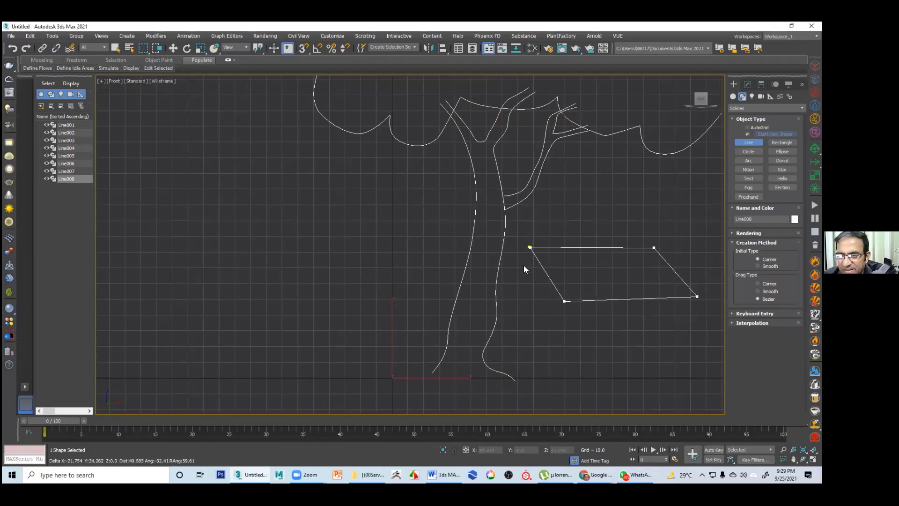
key("Return")
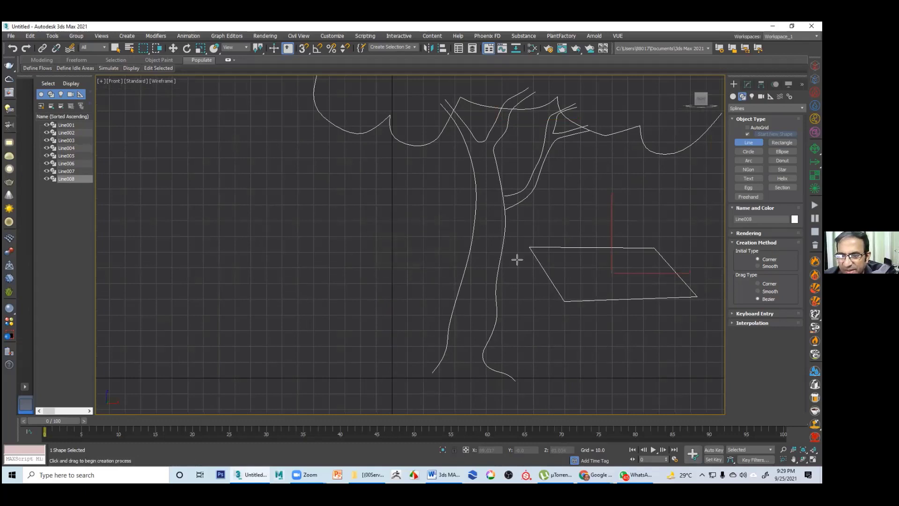
Draw the narrow front roof strip from the roof's upper left corner down to the trunk and back up to the gable
left_click(531, 247)
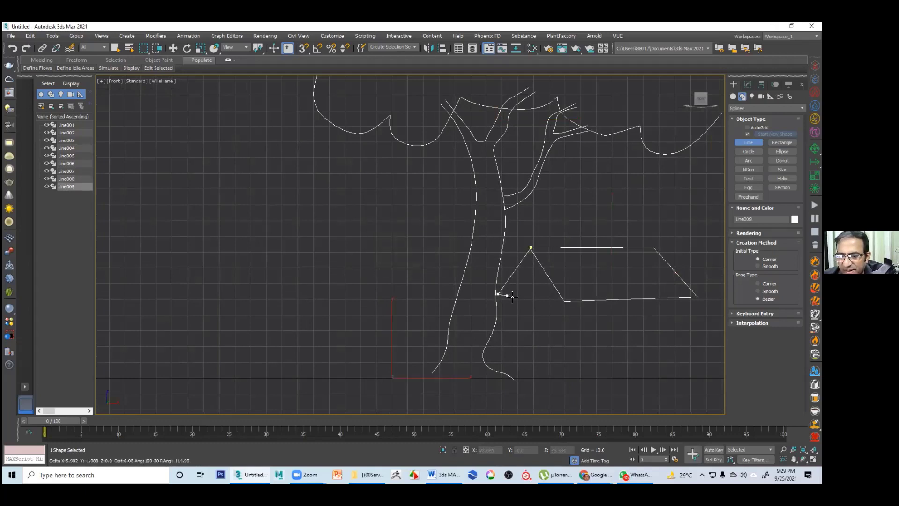
left_click(511, 296)
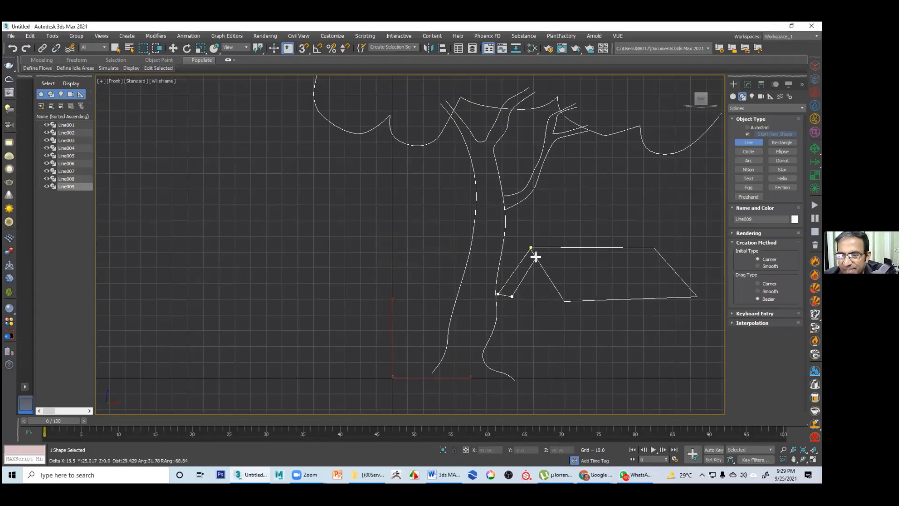
right_click(514, 298)
Draw the house's front wall below the gable, down one side, along the base and up to the roof's lower corner
left_click(514, 298)
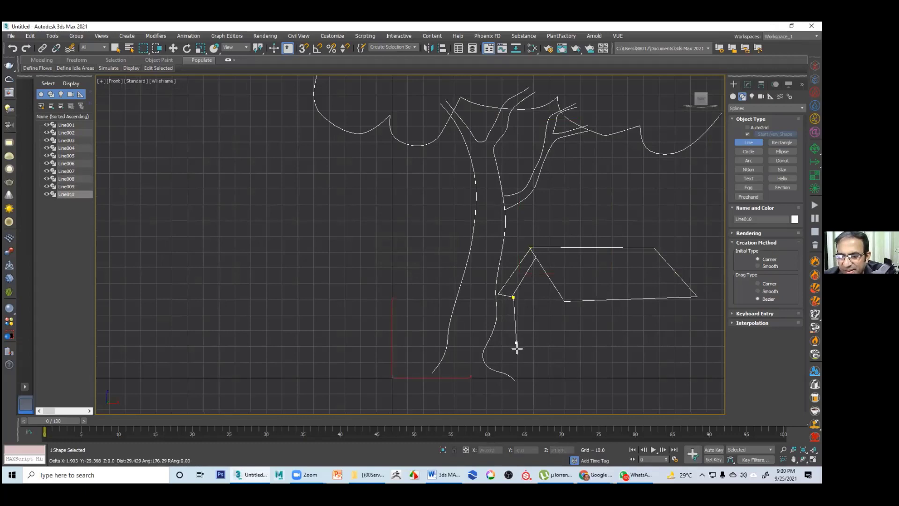
left_click(555, 356)
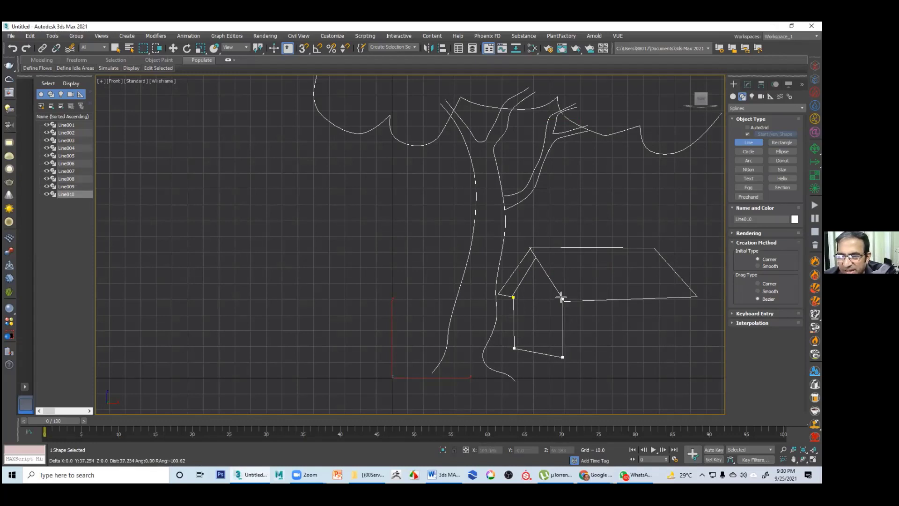
left_click(561, 300)
right_click(564, 362)
Draw the house's long side wall from the front wall's lower corner along the base and up to the roof's far corner
left_click(563, 357)
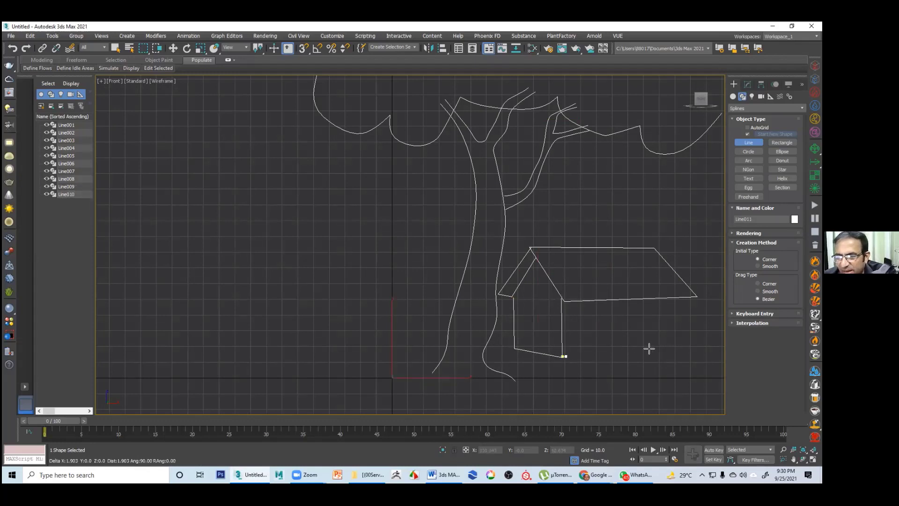
left_click(688, 350)
left_click(689, 296)
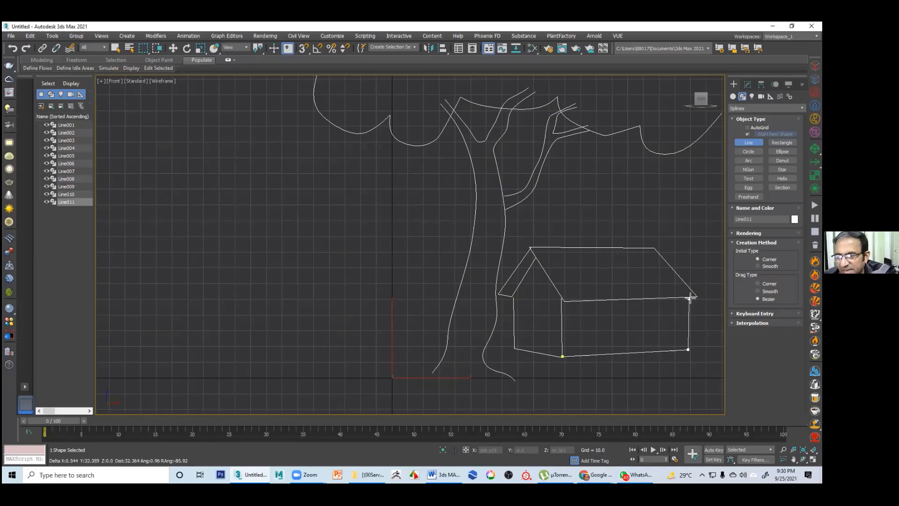
right_click(546, 349)
Draw a low plinth outline along the base of both house walls, extending slightly beyond the outer wall corners
left_click(514, 348)
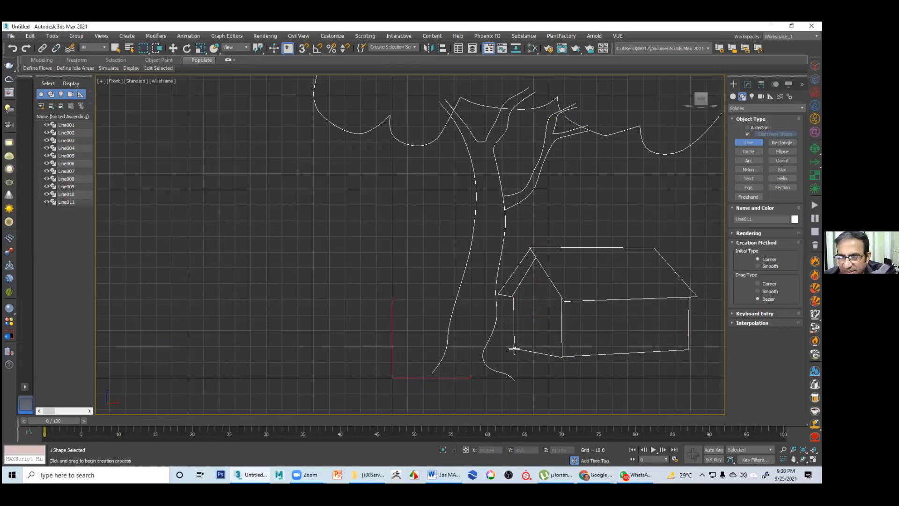
left_click(509, 360)
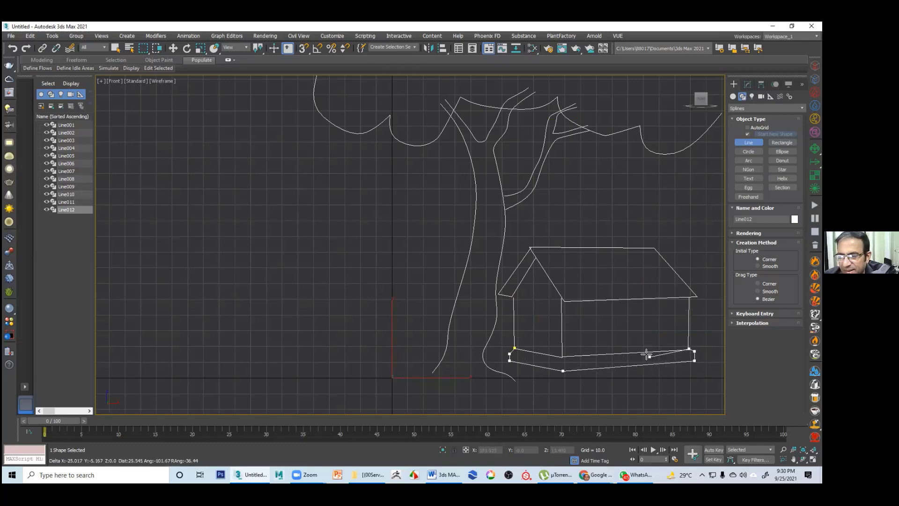
right_click(611, 344)
Draw an upright rectangular doorway in the middle of the long side wall, open along its base line
left_click(613, 352)
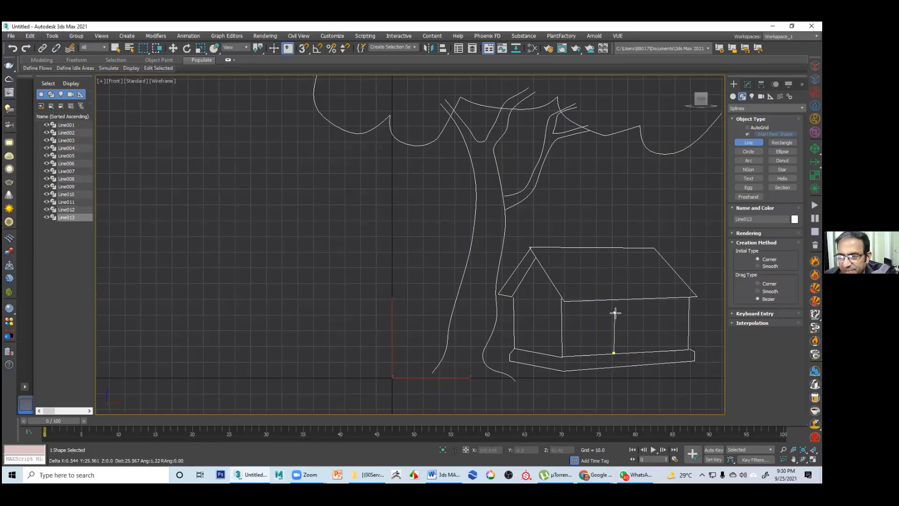
left_click(614, 312)
left_click(644, 312)
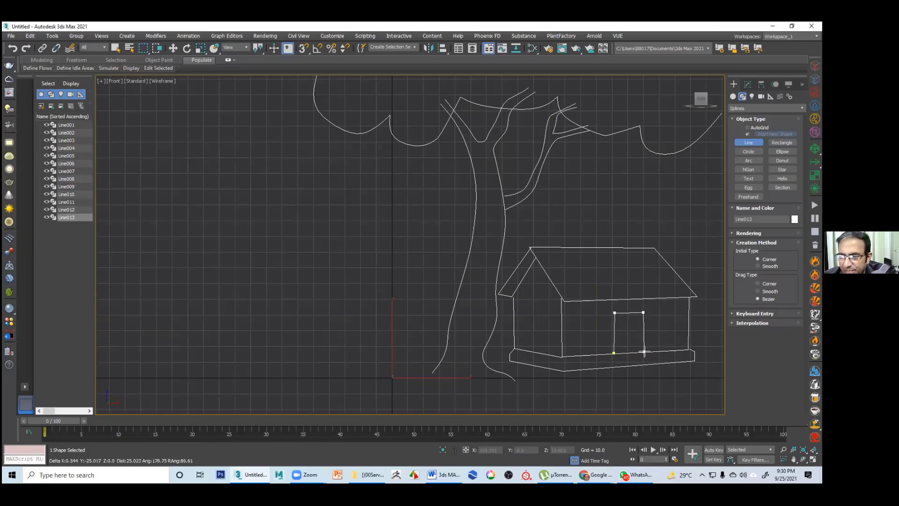
left_click(644, 351)
right_click(579, 359)
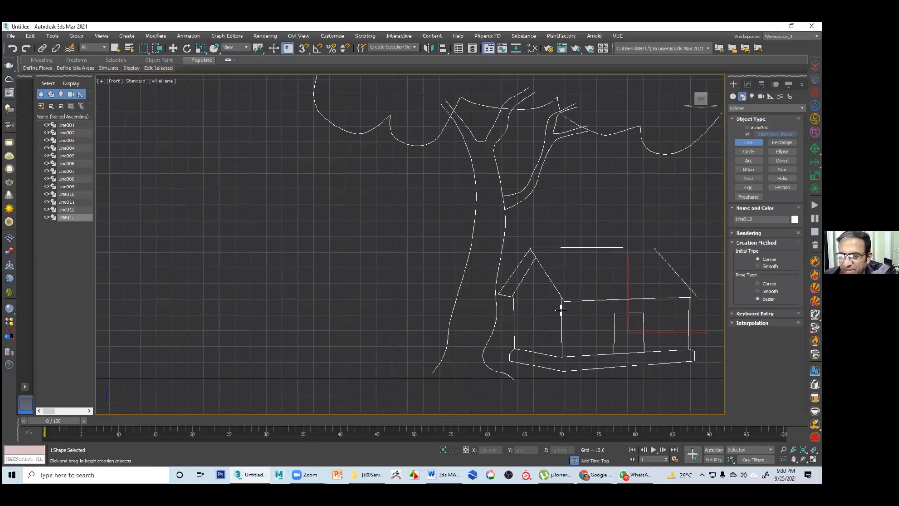
Draw a small four-sided window on the front wall under the gable and close its spline
left_click(529, 302)
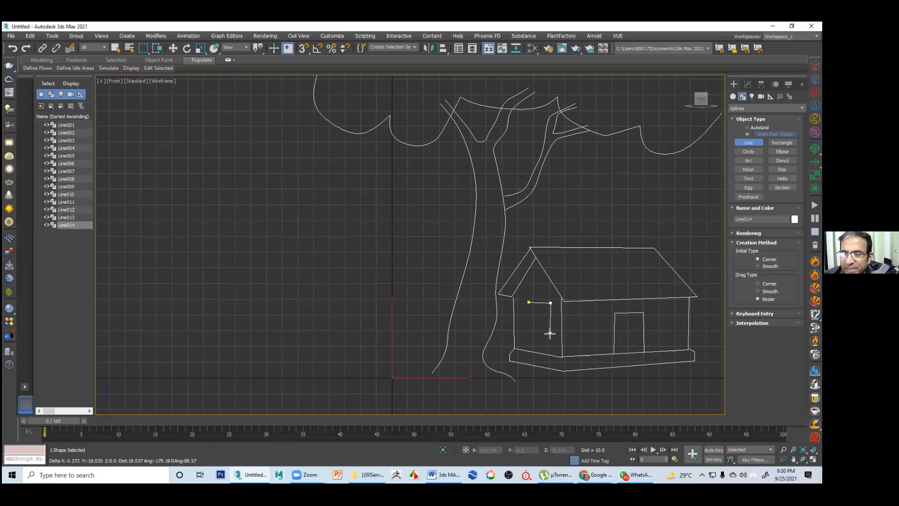
left_click(528, 301)
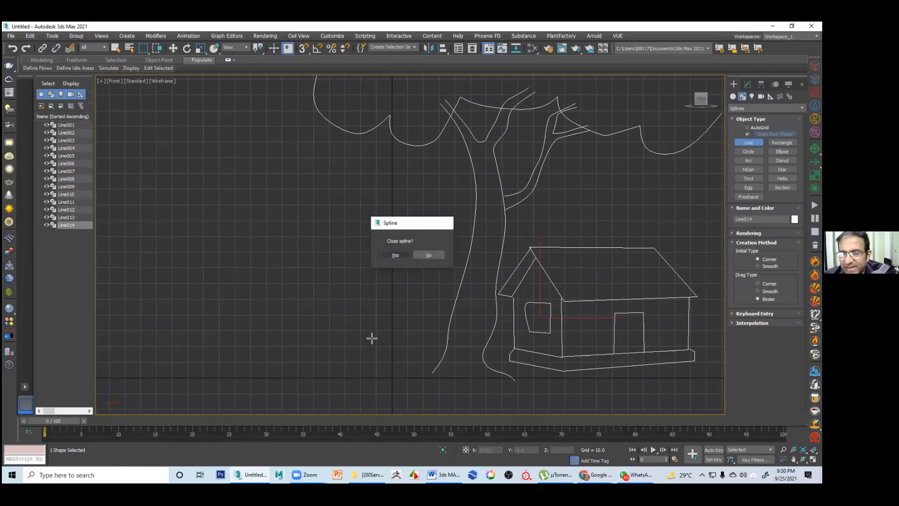
key("Return")
Draw a gently rising, curved ground line from the far left of the scene up to the tree trunk
left_click(121, 370)
left_click(266, 360)
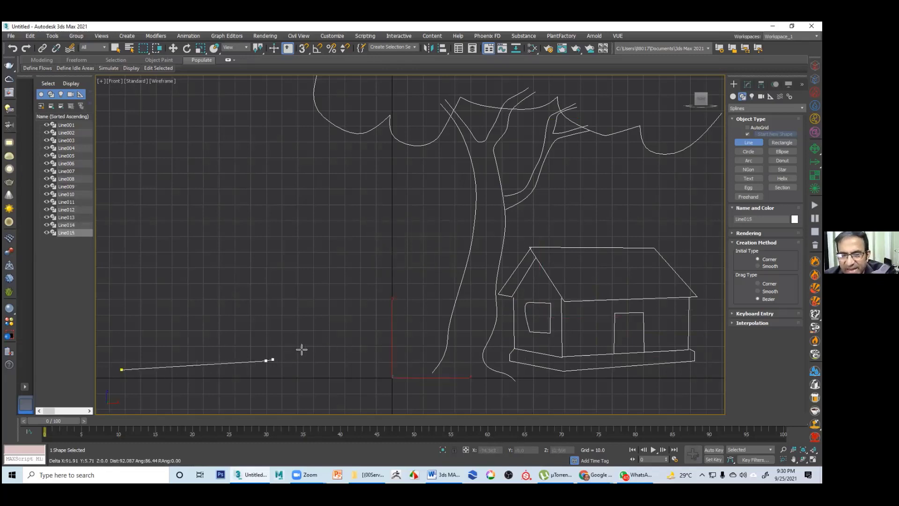
left_click(371, 337)
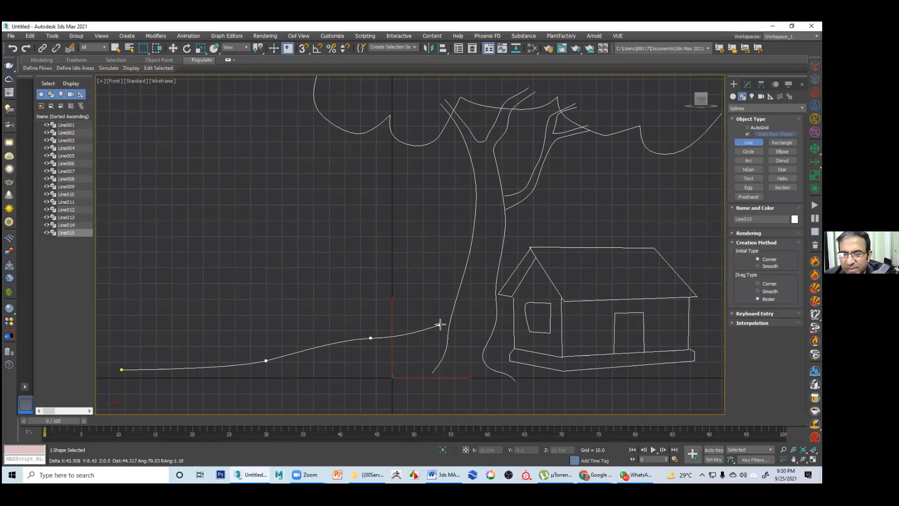
left_click(449, 323)
right_click(471, 327)
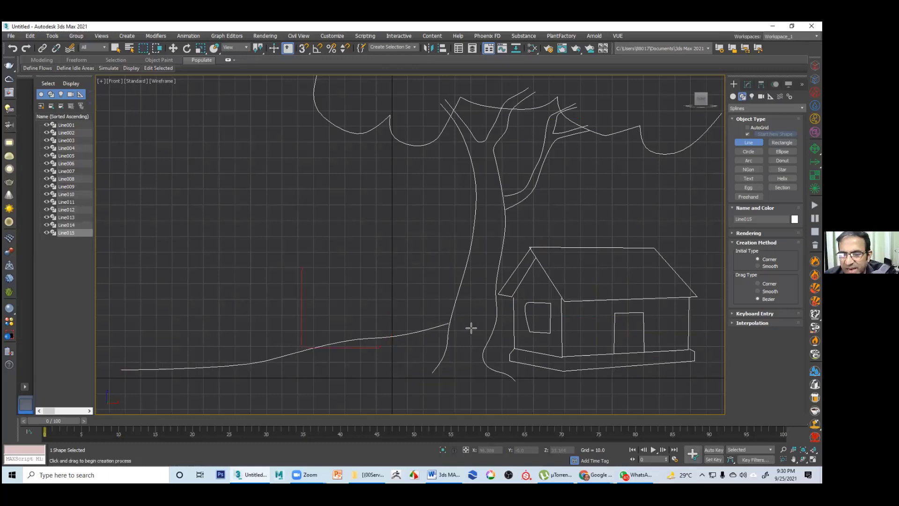
Continue the ground line with a short piece between trunk and house and another from the side wall past the view's edge
left_click(497, 318)
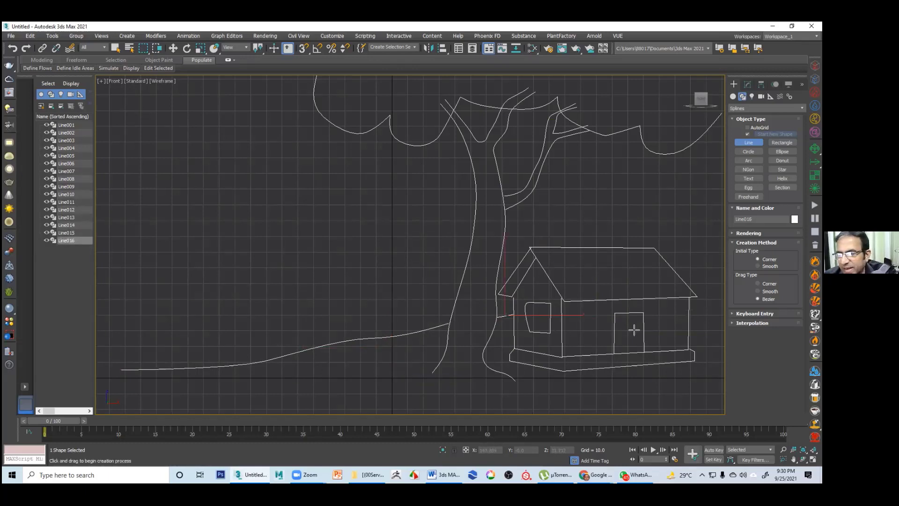
left_click(689, 304)
left_click(727, 296)
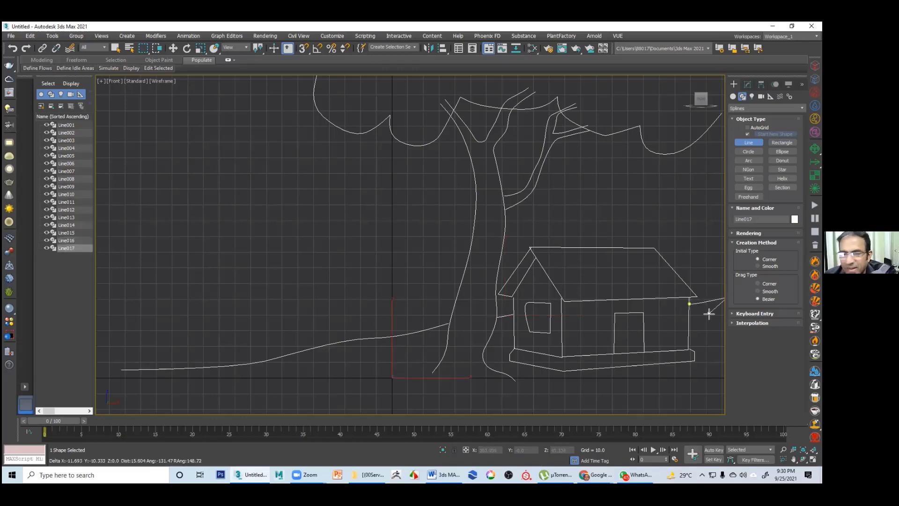
right_click(708, 314)
Draw a boat hull above the ground line with a curved upper edge and a flatter bottom, and close its spline
left_click(243, 280)
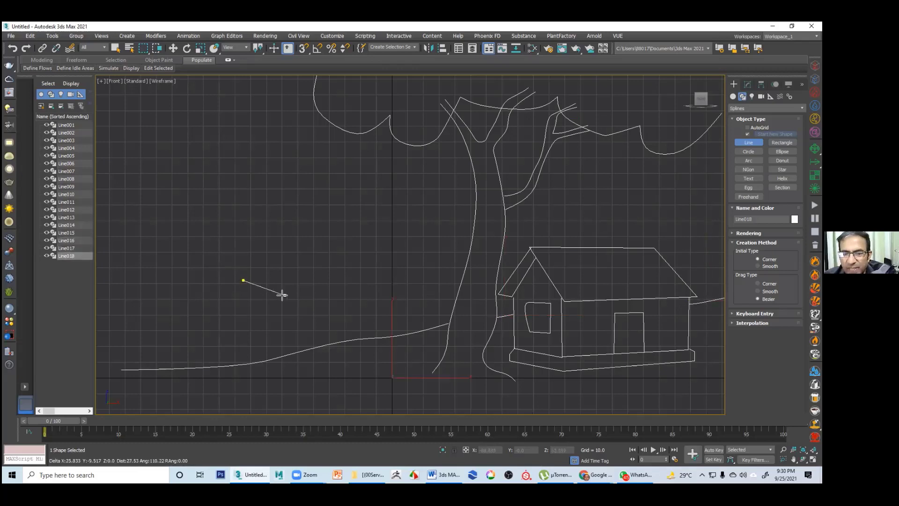
left_click(286, 295)
left_click(339, 294)
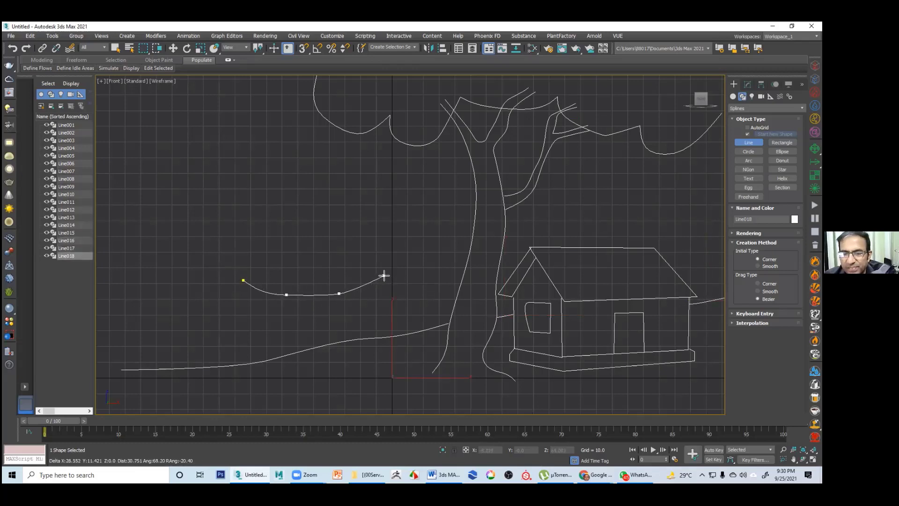
left_click(384, 276)
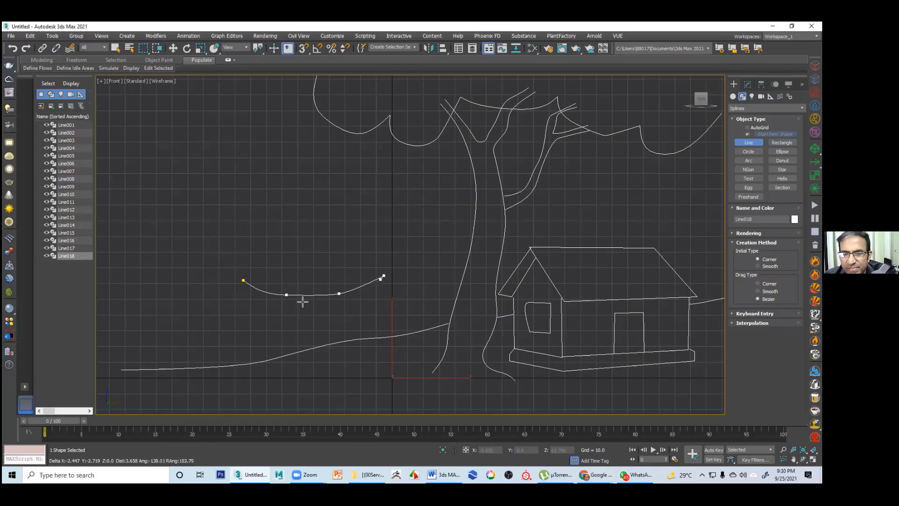
left_click(259, 302)
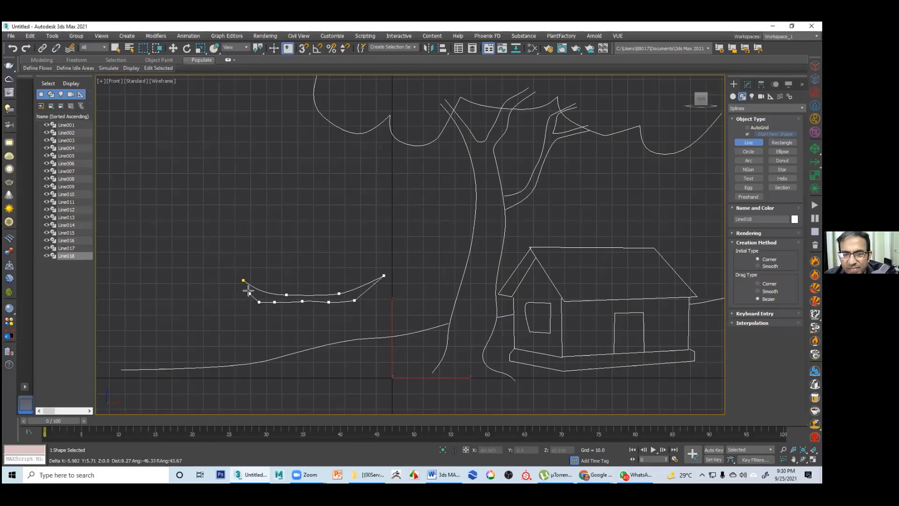
left_click(243, 280)
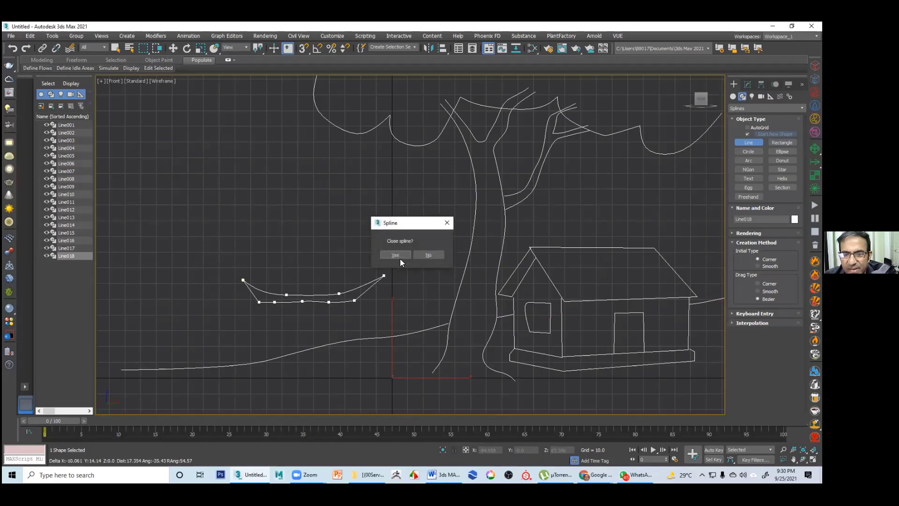
key("Return")
Draw the boat's cabin as a small front arch plus a roof line running back and curving down to the hull
left_click(276, 293)
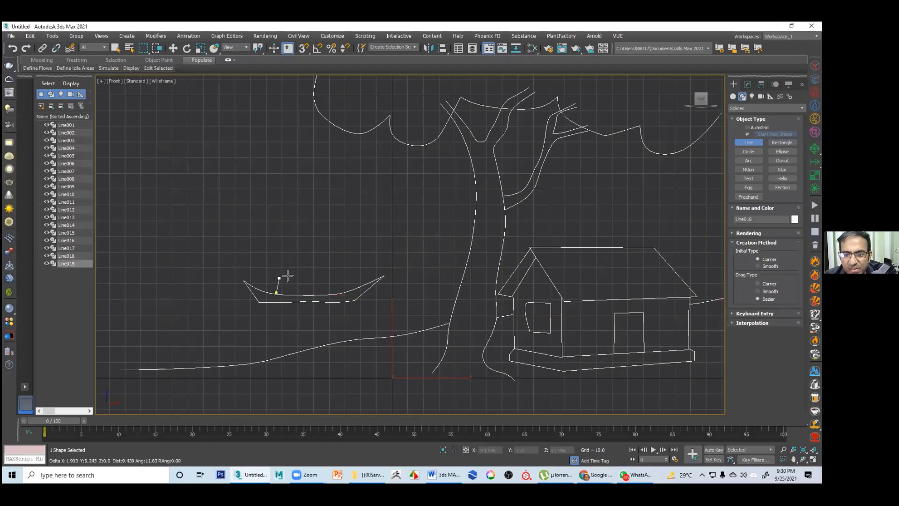
left_click(284, 276)
left_click(293, 290)
right_click(294, 297)
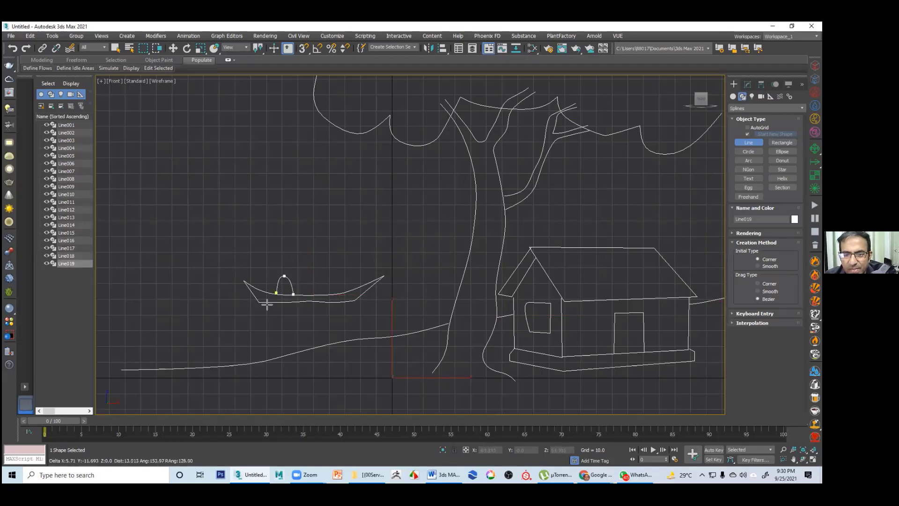
left_click(285, 275)
left_click(334, 274)
left_click(340, 278)
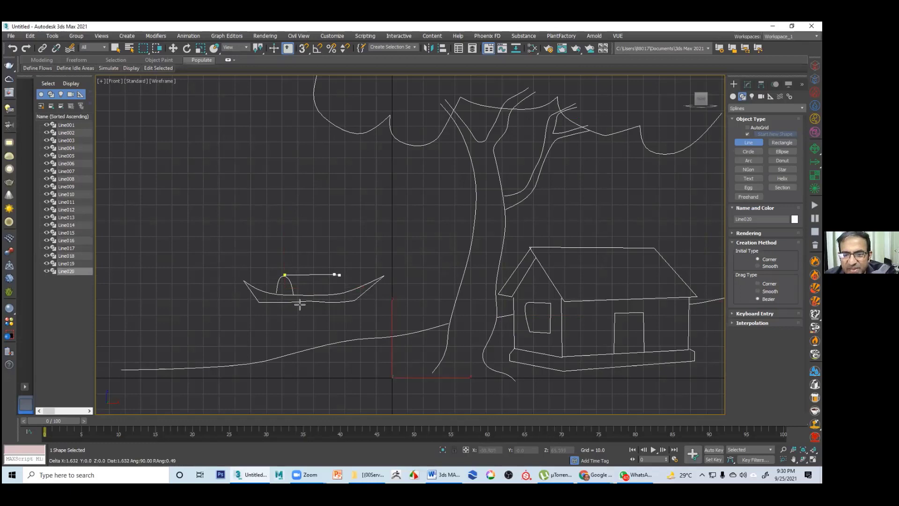
right_click(288, 186)
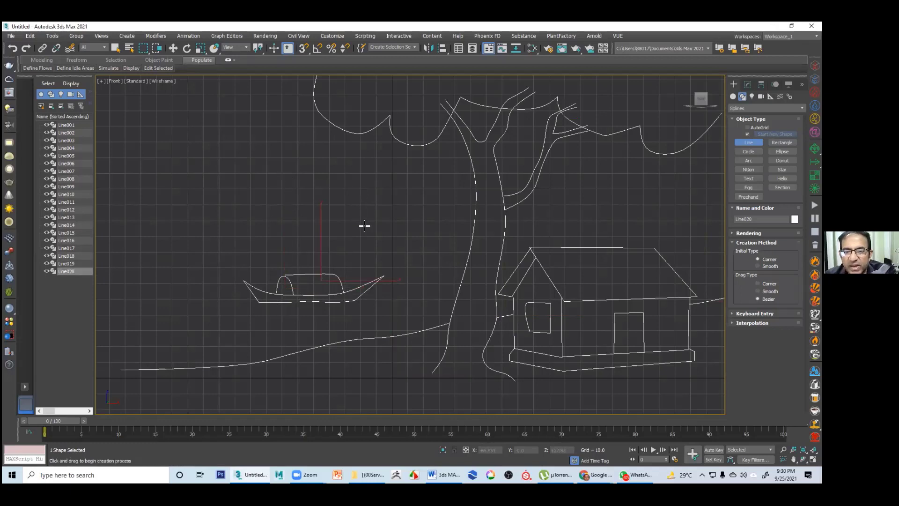
Draw a billowing sail above the cabin with a slanted top edge, curved sides and an arched bottom, and close its spline
left_click(286, 177)
left_click(360, 192)
left_click(363, 232)
left_click(329, 267)
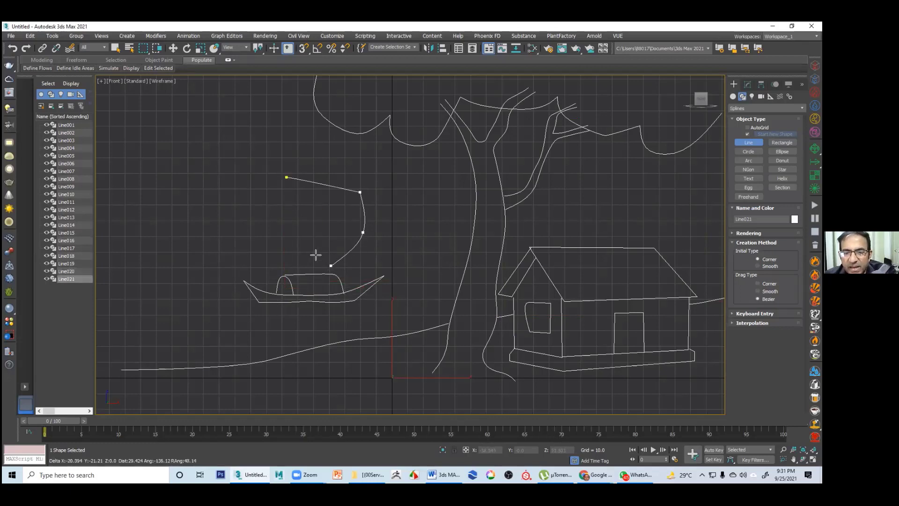
left_click(313, 253)
left_click(296, 231)
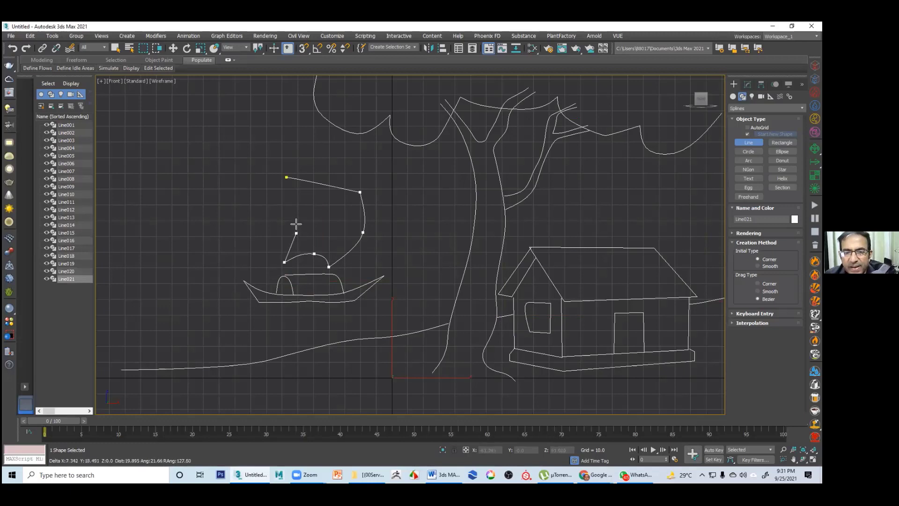
left_click(290, 201)
left_click(286, 177)
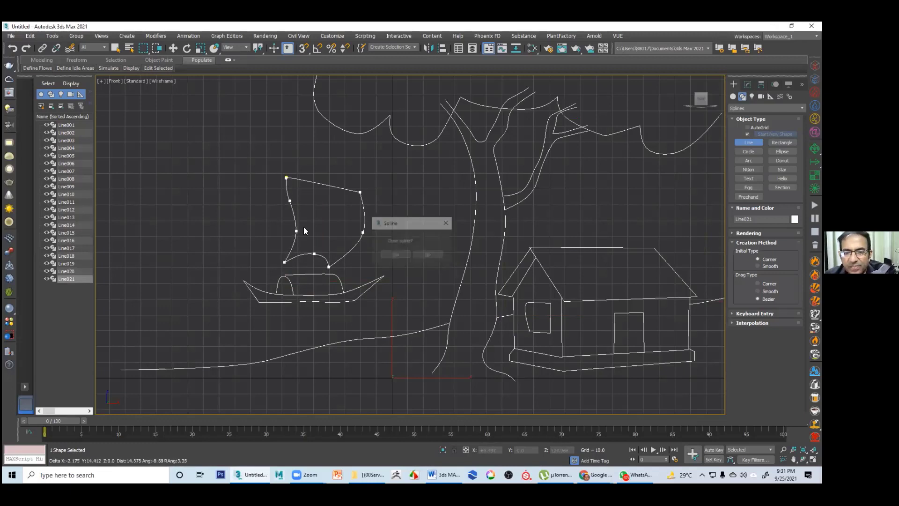
key("Return")
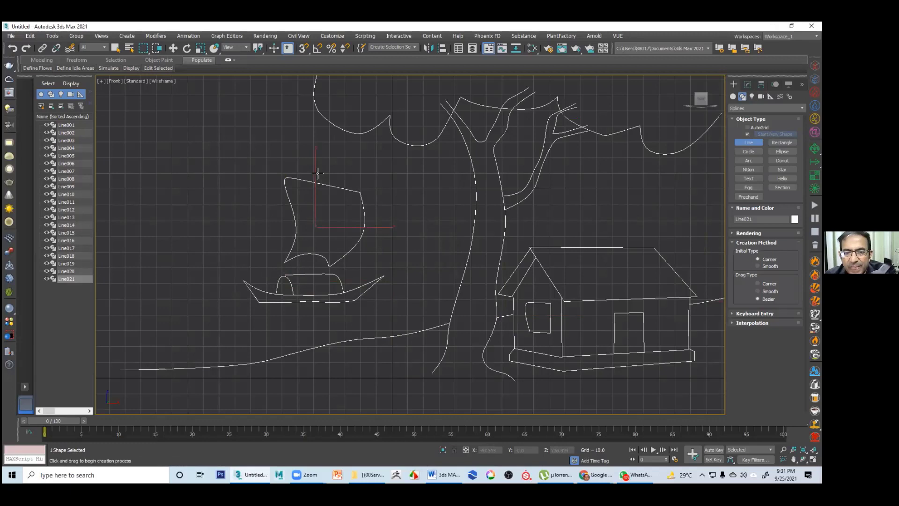
Try to draw a mast line from just above the sail down through it to the boat's hull
left_click_drag(317, 173, 321, 199)
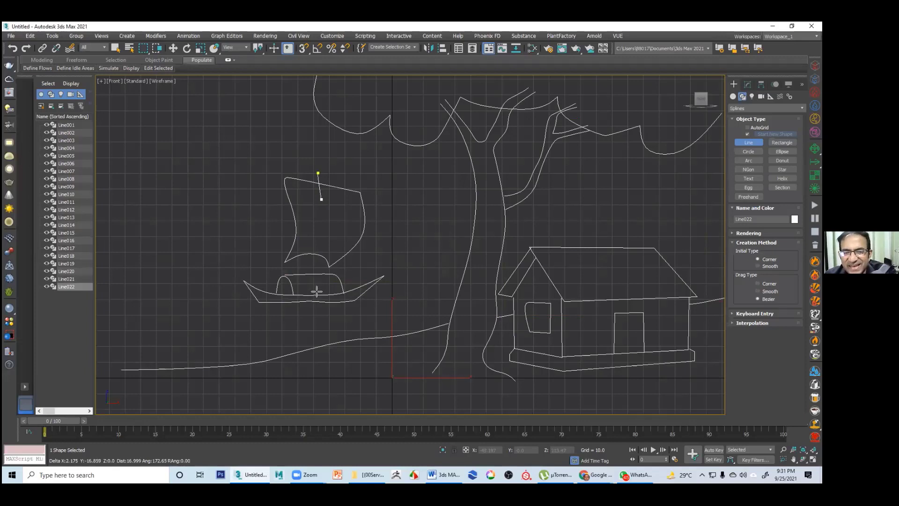
left_click(312, 293)
right_click(314, 292)
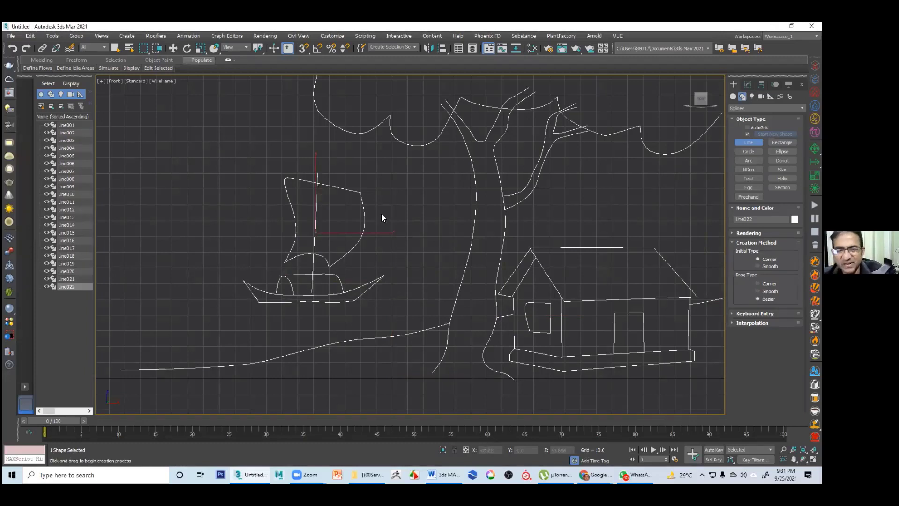
key("ctrl+z")
Move the sail sideways toward the tree and draw a narrow mast from the cabin roof up past the sail and back down
key("w")
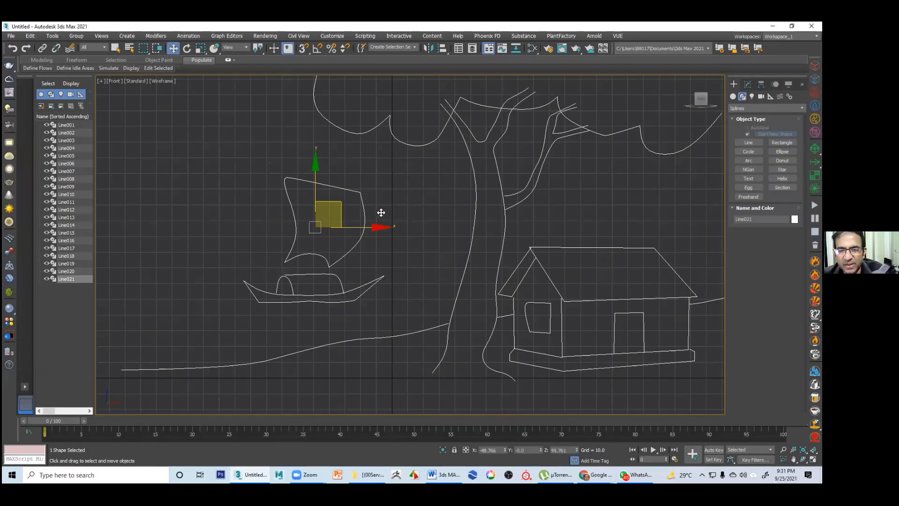
left_click_drag(340, 214, 370, 217)
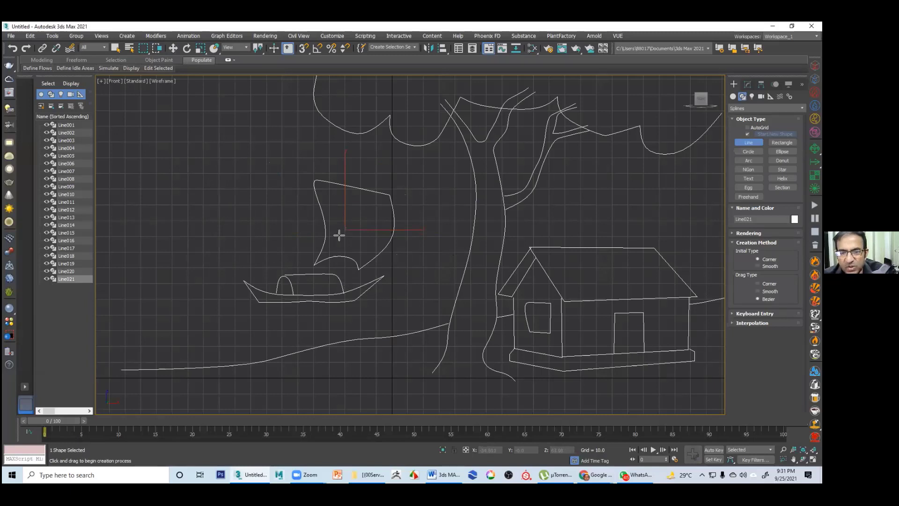
left_click(344, 172)
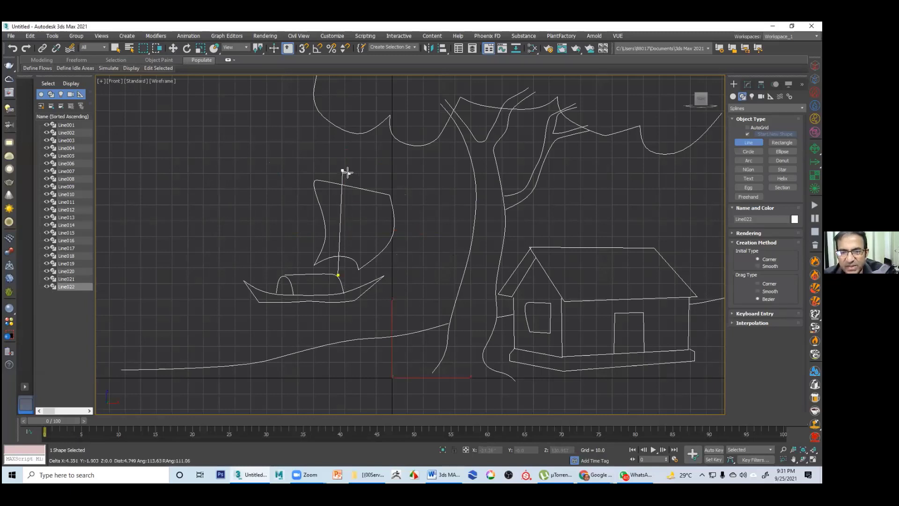
right_click(341, 280)
Draw two rigging lines from the sail's upper corners, one to the hull at the cabin's front and one to the boat's bow
left_click(388, 194)
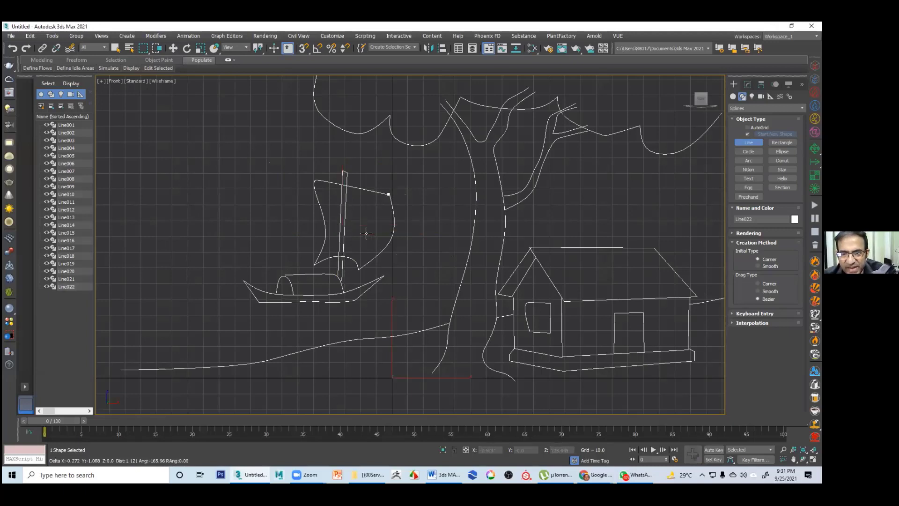
left_click(347, 243)
left_click(275, 292)
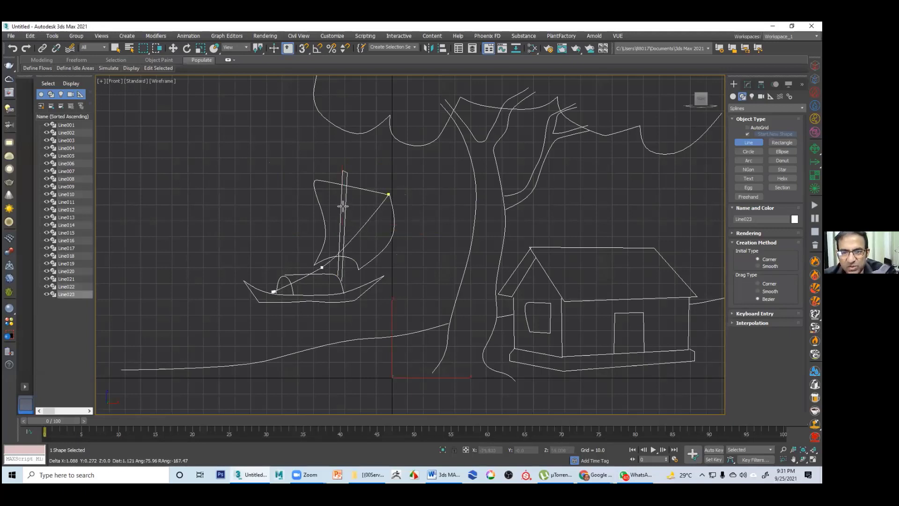
right_click(315, 179)
left_click(253, 283)
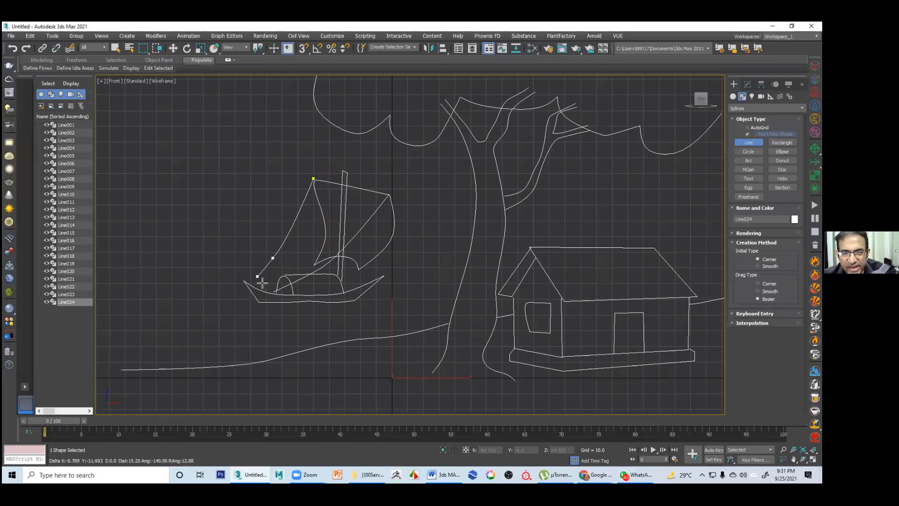
Draw an oar crossing the bow diagonally, with a triangular blade below the hull, and close its spline
left_click(280, 266)
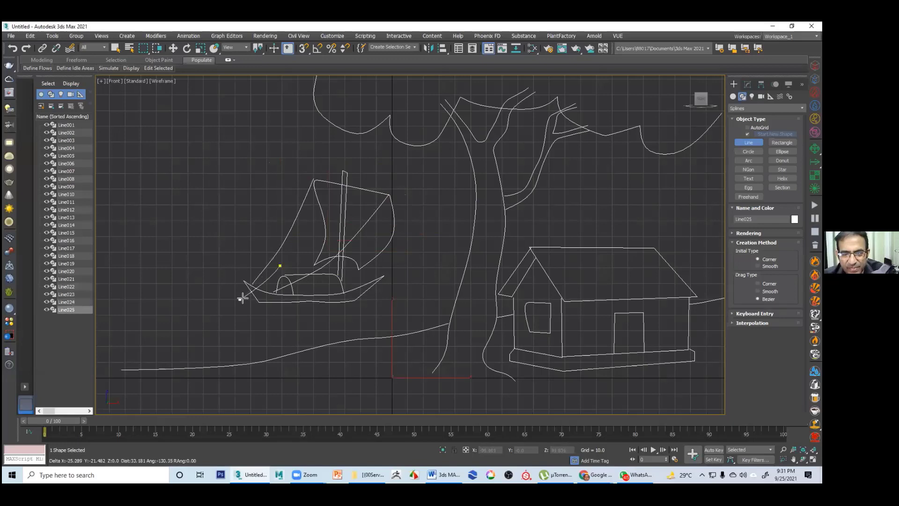
left_click(238, 304)
left_click(226, 312)
left_click(249, 312)
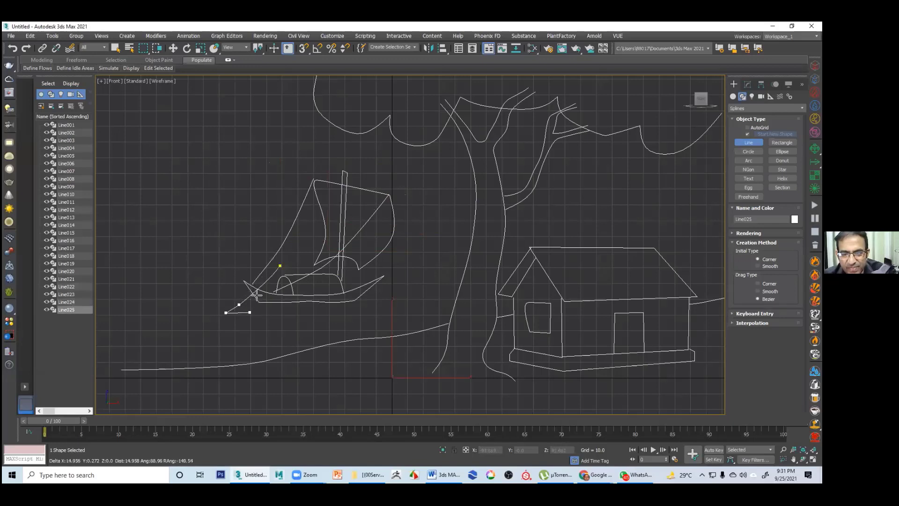
left_click(257, 292)
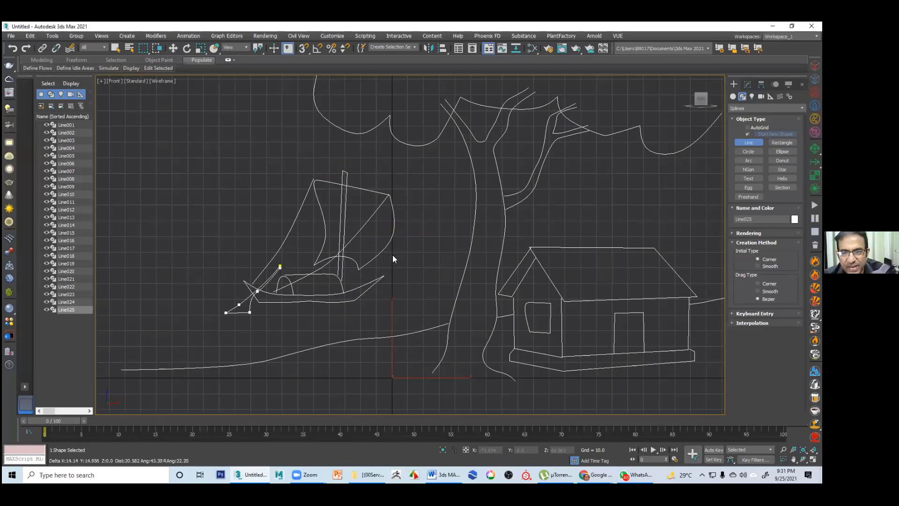
left_click(280, 266)
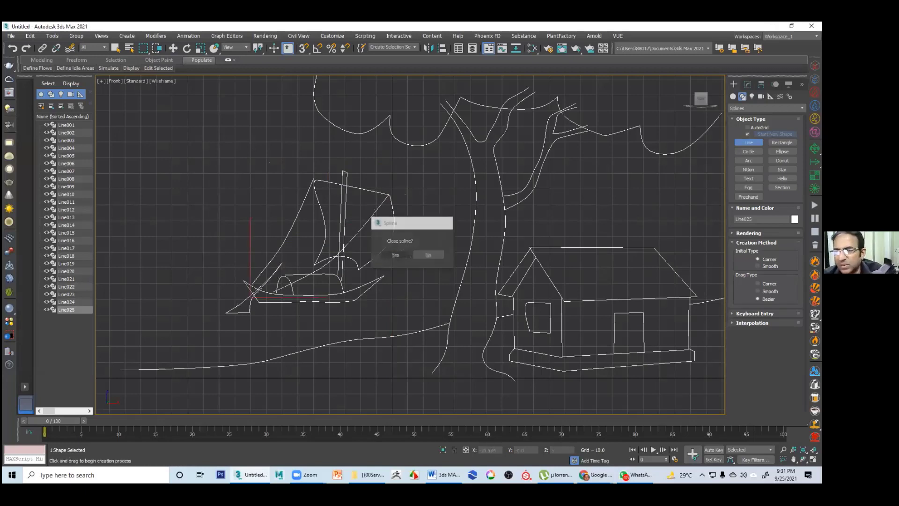
key("Return")
Draw a gently wavy waterline just under the hull, extending past the boat at both ends
left_click(214, 306)
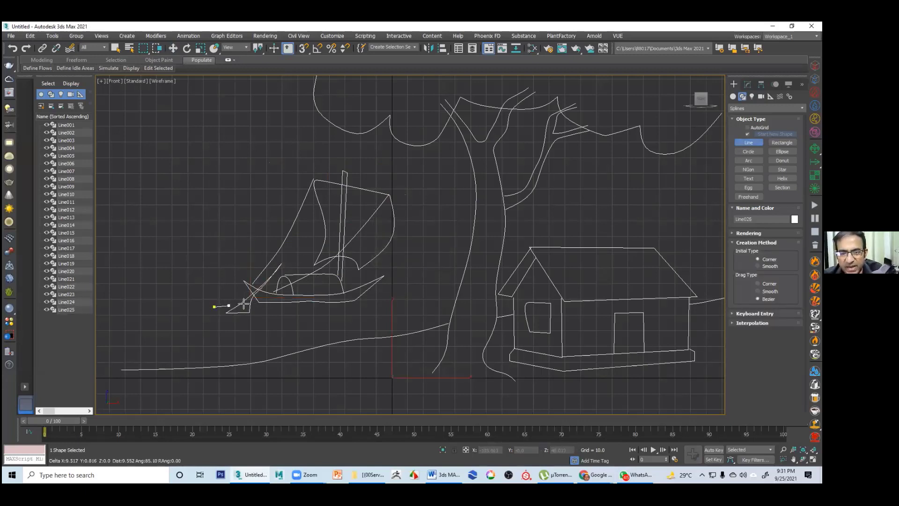
left_click(252, 304)
left_click(279, 304)
left_click(300, 308)
left_click(360, 305)
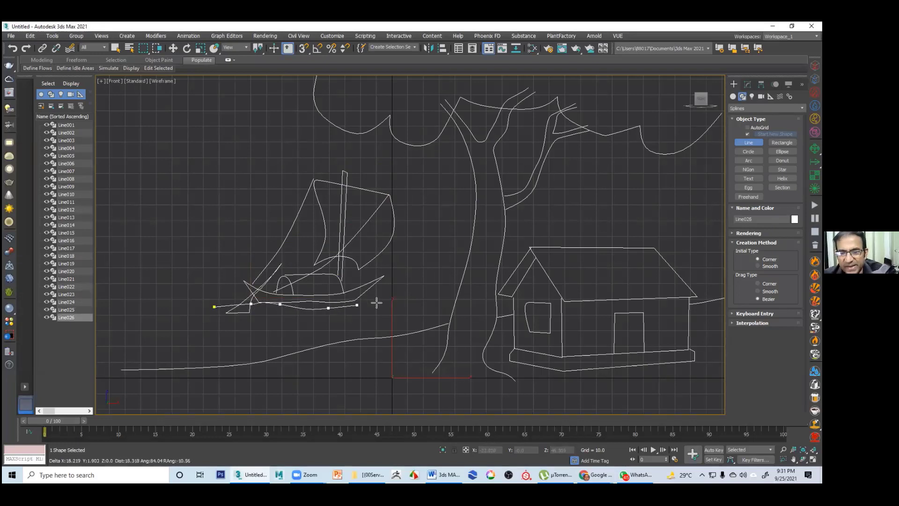
left_click(405, 303)
right_click(412, 301)
Draw the horizon as separate near-level lines, interrupted where the sail and the tree trunk stand in front of it
left_click(103, 246)
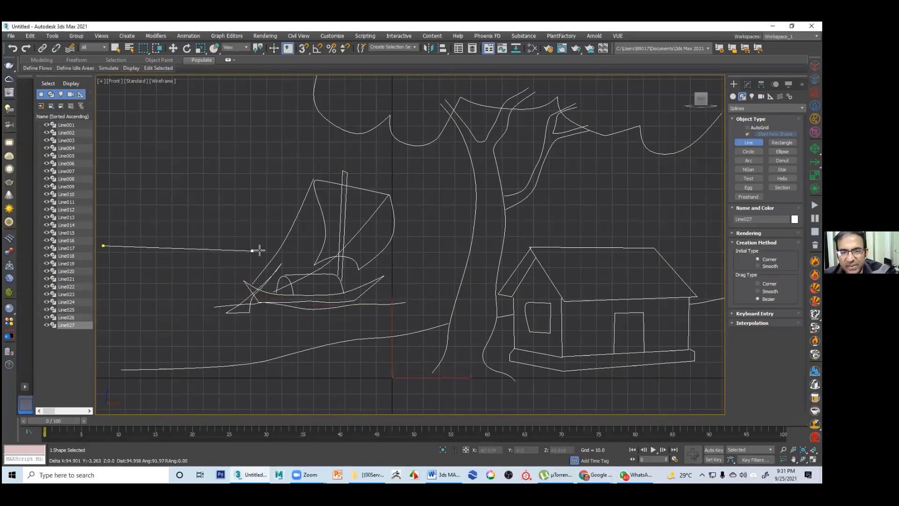
left_click(521, 234)
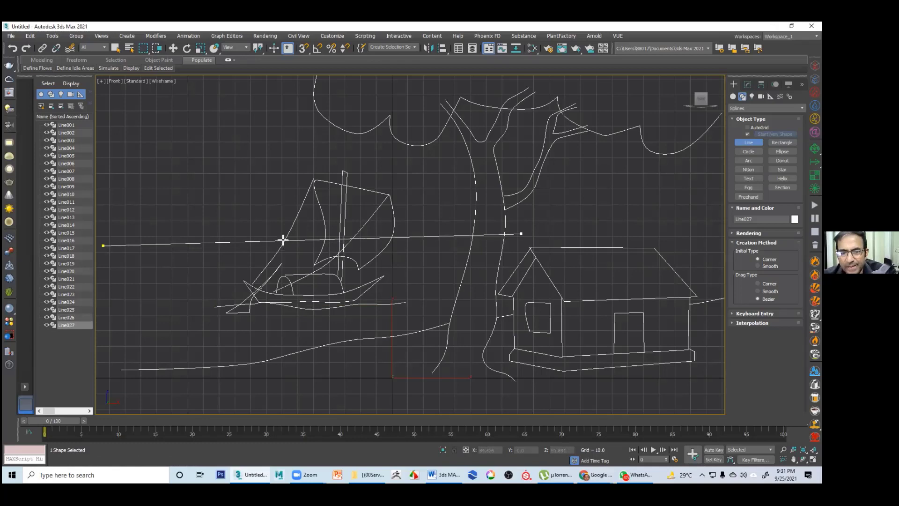
key("BackSpace")
left_click(286, 237)
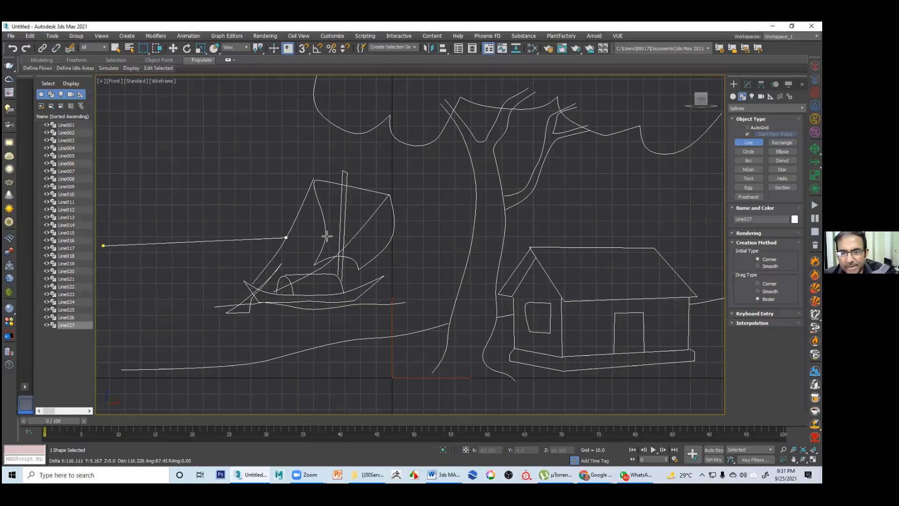
left_click(326, 237)
right_click(399, 239)
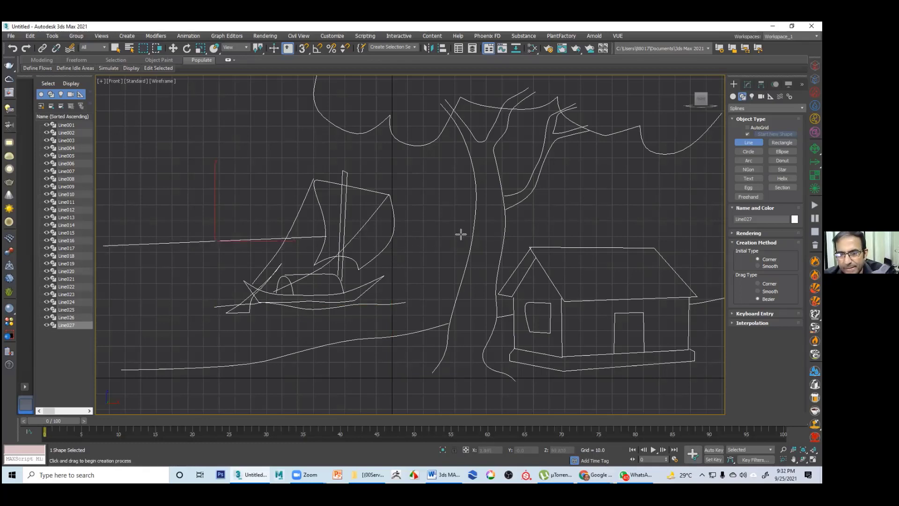
left_click(395, 237)
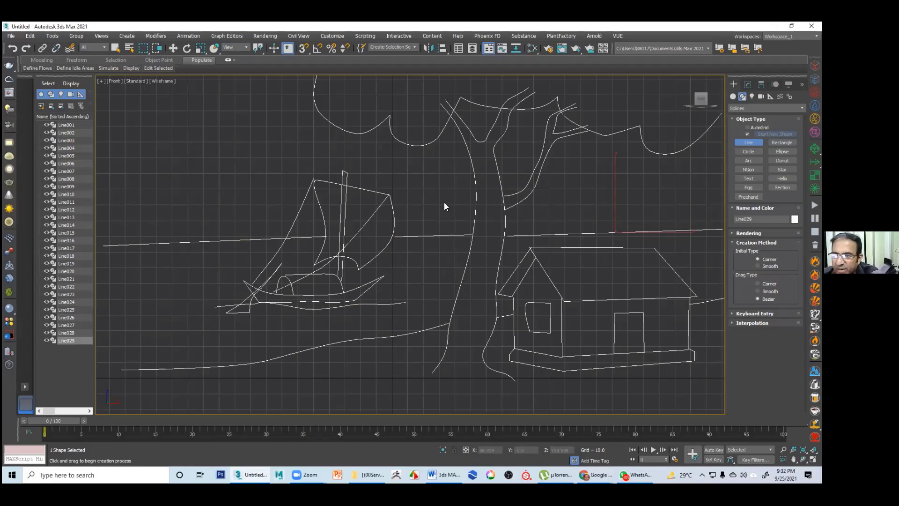
right_click(309, 142)
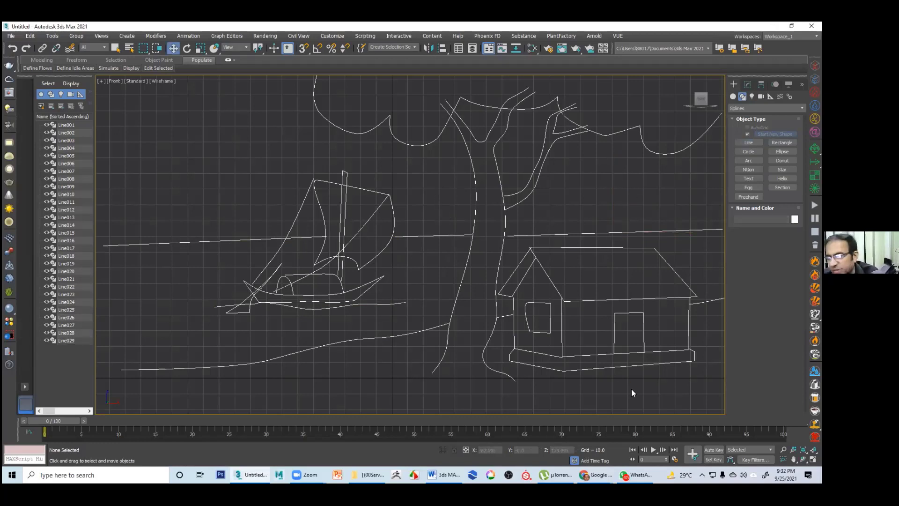
Delete all the landscape's lines, including the leftover branch and ground lines, to empty the scene
key("ctrl+a")
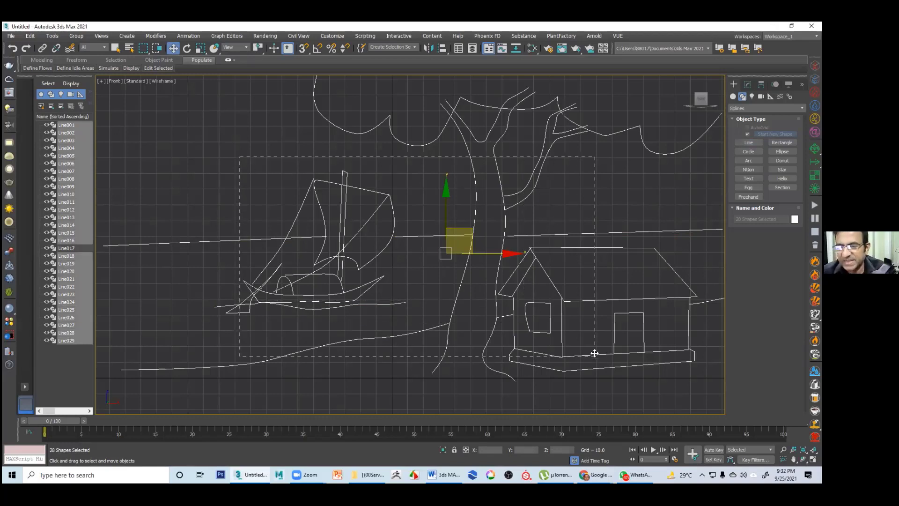
key("Delete")
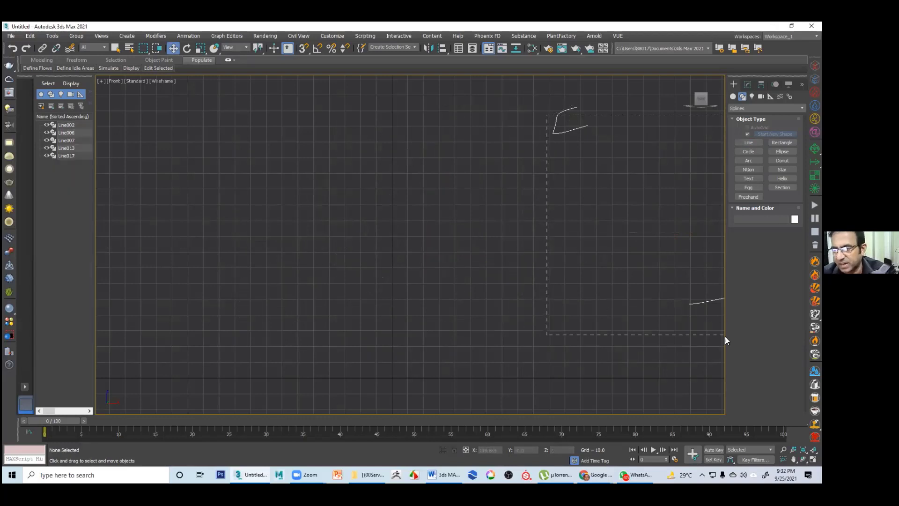
left_click_drag(709, 340, 709, 340)
key("Delete")
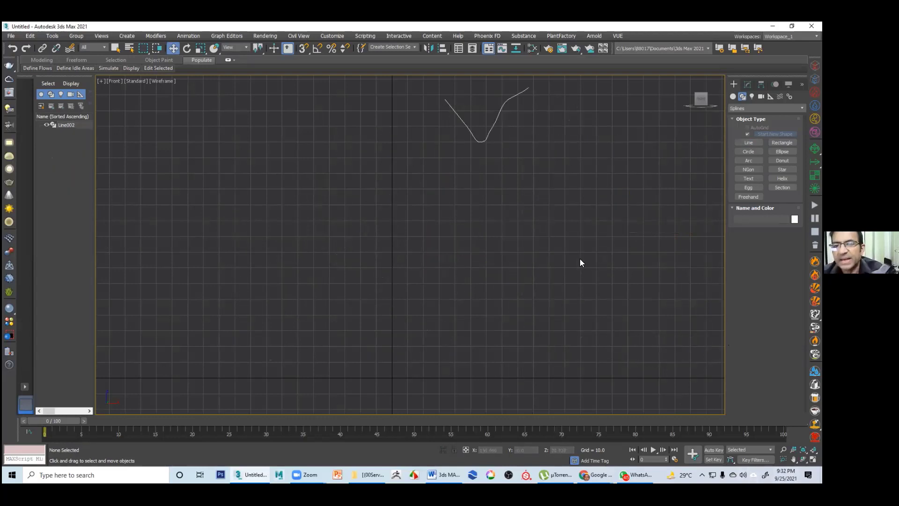
left_click(461, 117)
key("Delete")
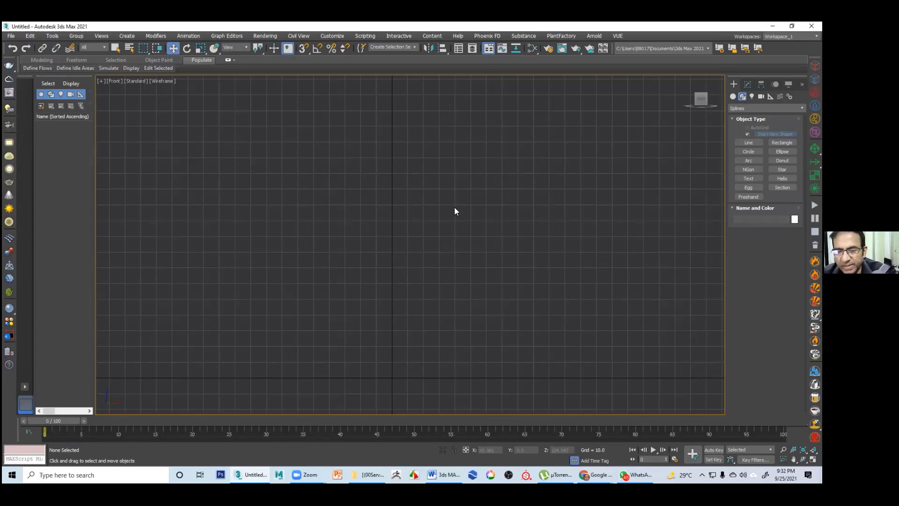
With the Line tool, draw a curved side profile of a face from the forehead down over brow, nose and lips to the chin
middle_click_drag(454, 207, 454, 215)
left_click(748, 143)
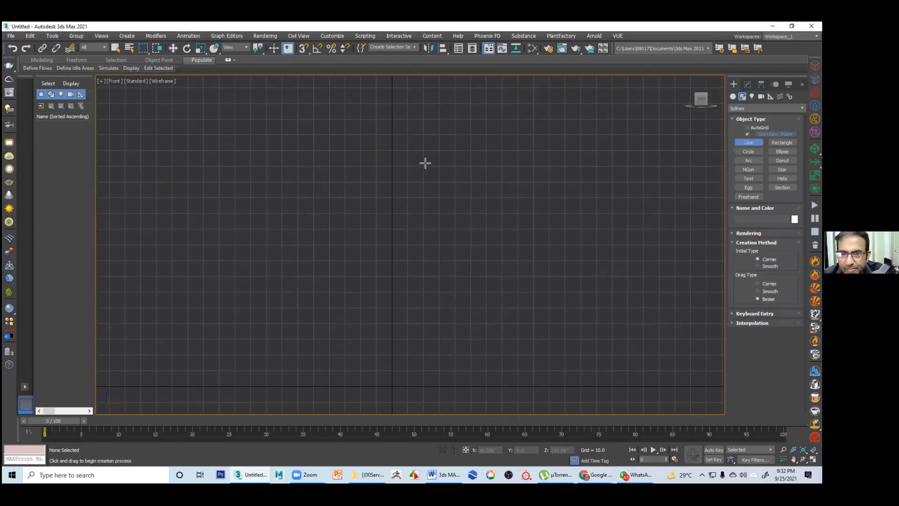
left_click(404, 164)
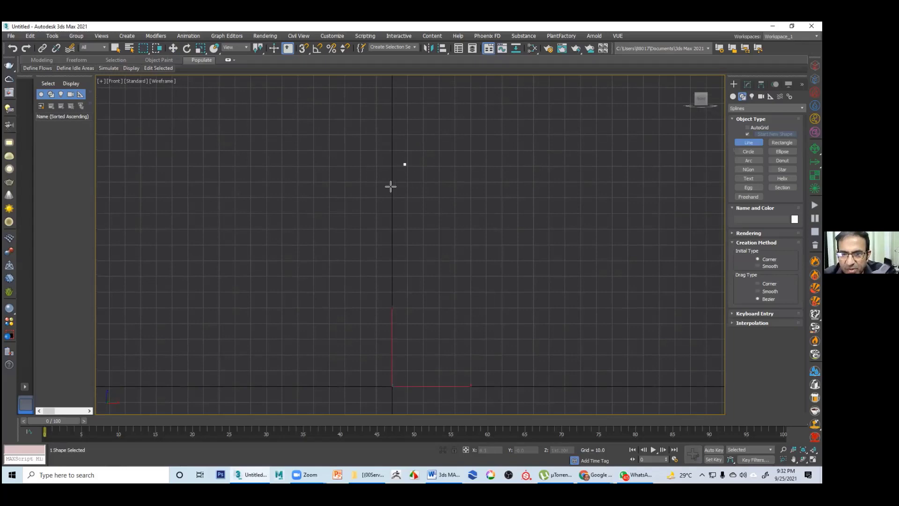
mouse_move(388, 194)
left_mouse_down()
mouse_move(397, 220)
mouse_move(365, 249)
mouse_move(380, 292)
left_mouse_up()
left_click(379, 295)
left_click(397, 299)
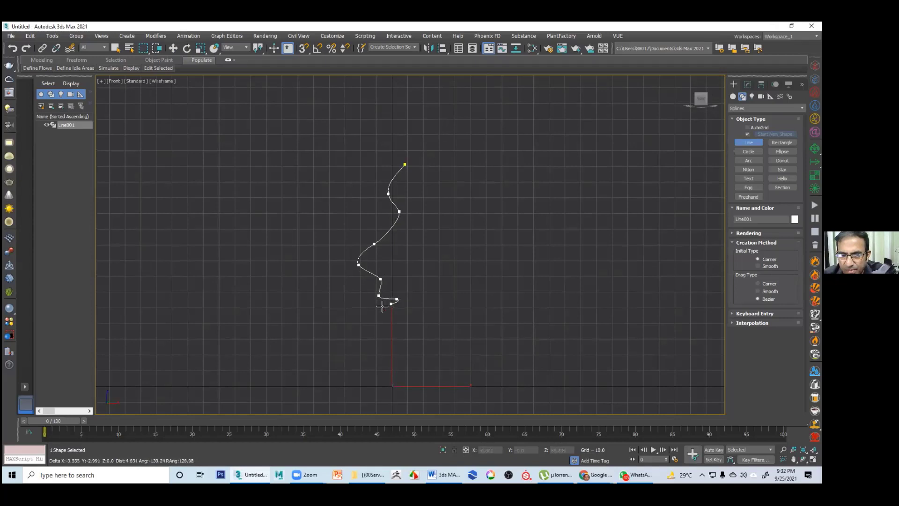
left_click(382, 305)
left_click(387, 314)
left_click(393, 325)
left_click(396, 336)
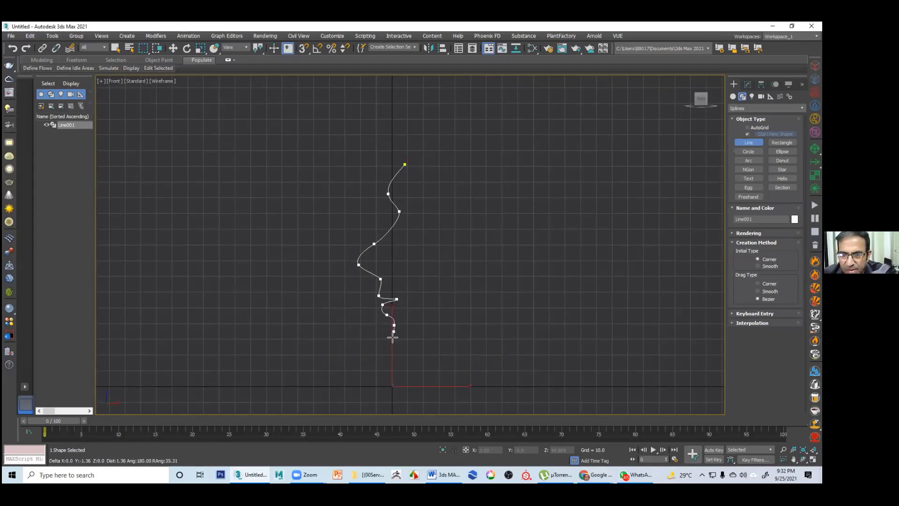
left_click(391, 350)
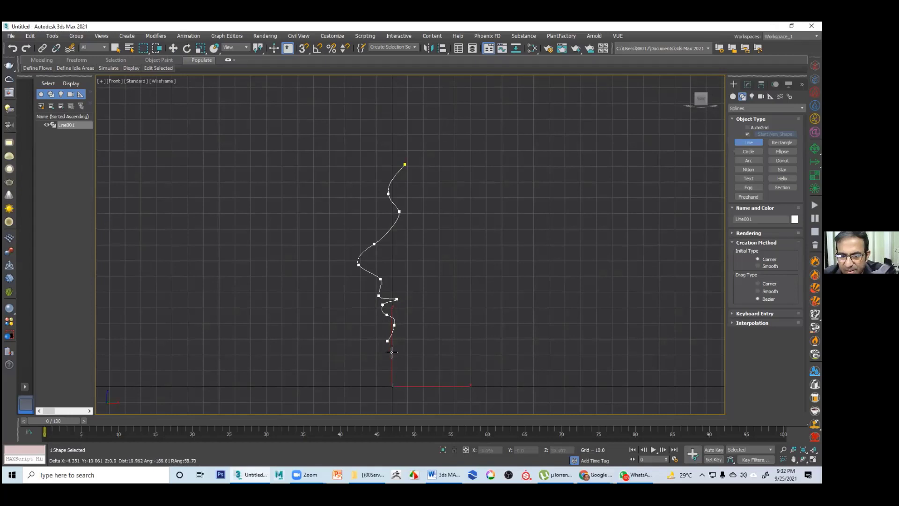
Continue the profile under the jaw, down the throat, and across the base of the neck with a straight edge
left_click(437, 348)
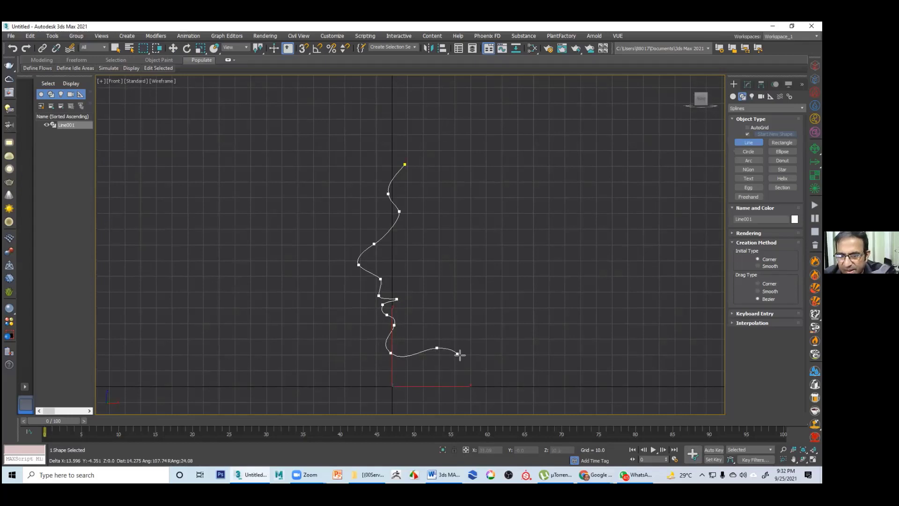
left_click(464, 364)
left_click(469, 383)
left_click(554, 373)
left_click(567, 369)
Continue the outline up the nape, around the back and crown of the head to the front hair, and back to its starting point
left_click(550, 321)
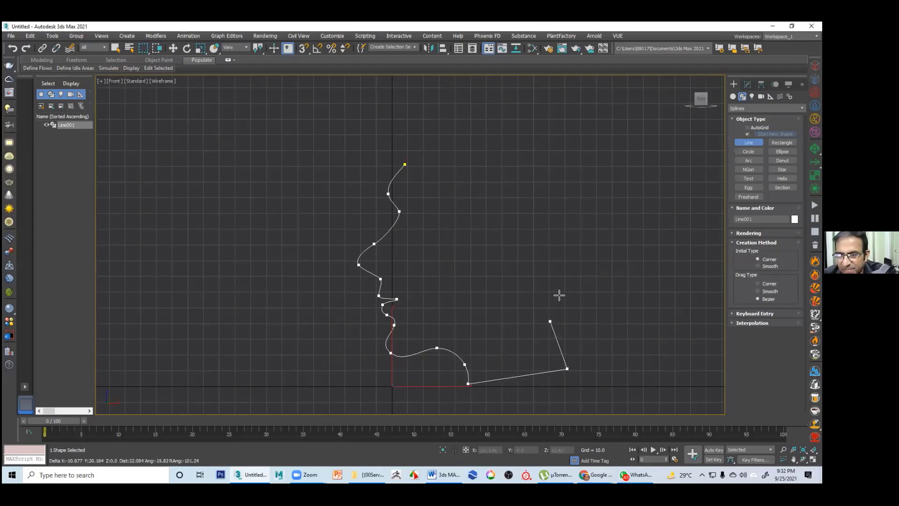
left_click(555, 306)
left_click(560, 274)
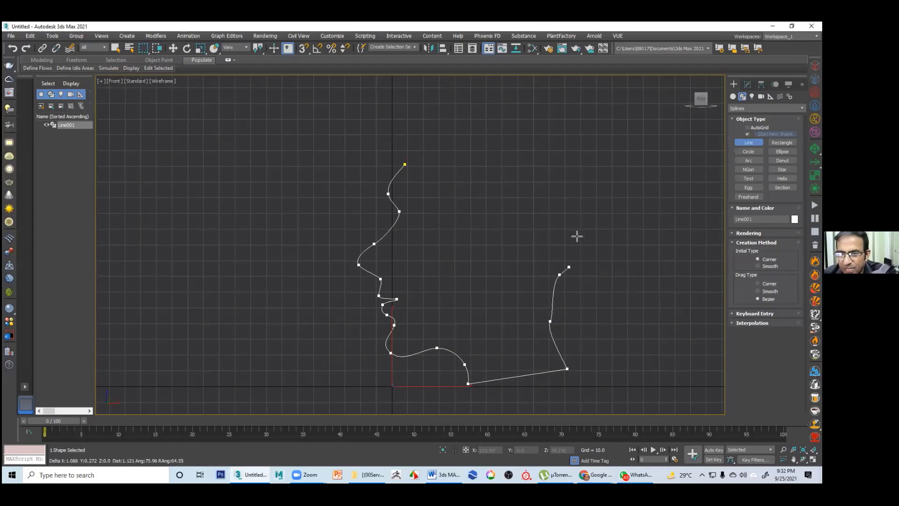
left_click(587, 199)
left_click(580, 151)
left_click(535, 110)
left_click(429, 108)
left_click(385, 139)
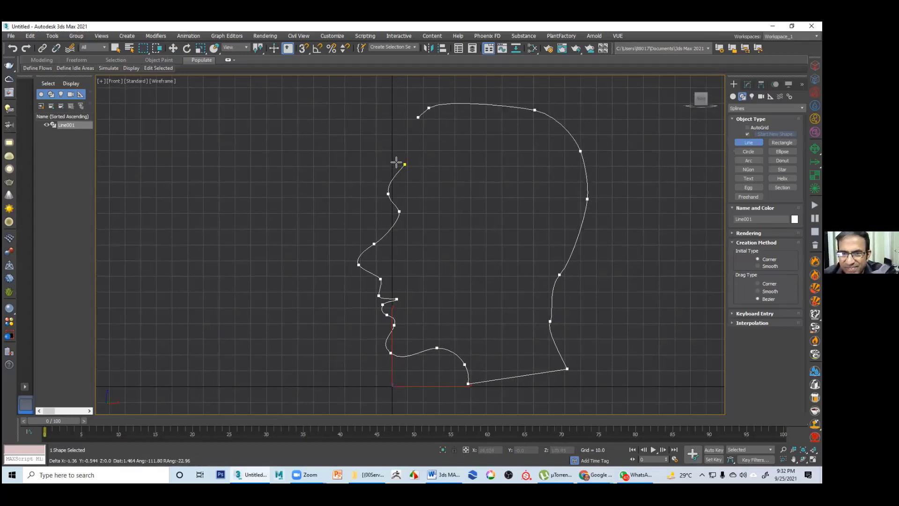
left_click(405, 164)
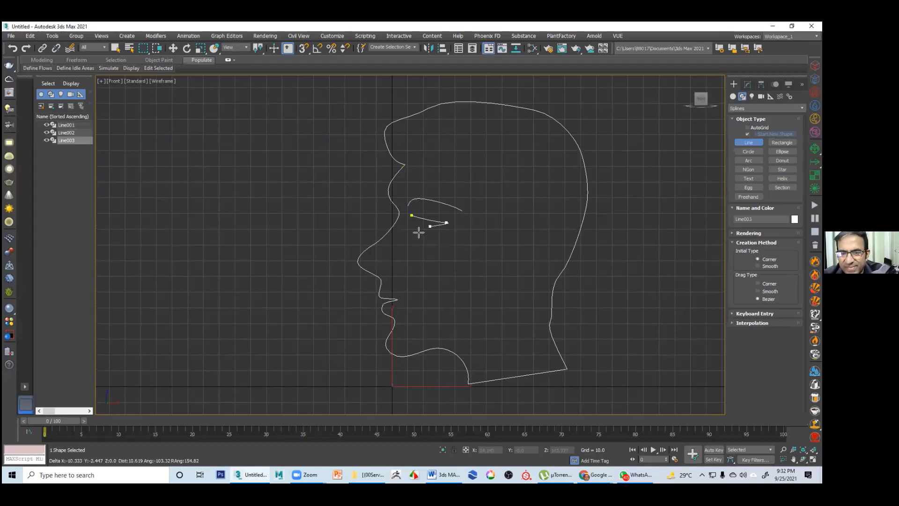
Finish the narrow eye shape below the eyebrow, and draw the hairline from the forehead down the sideburn and over the ear to the nape
left_click(414, 232)
left_click(410, 215)
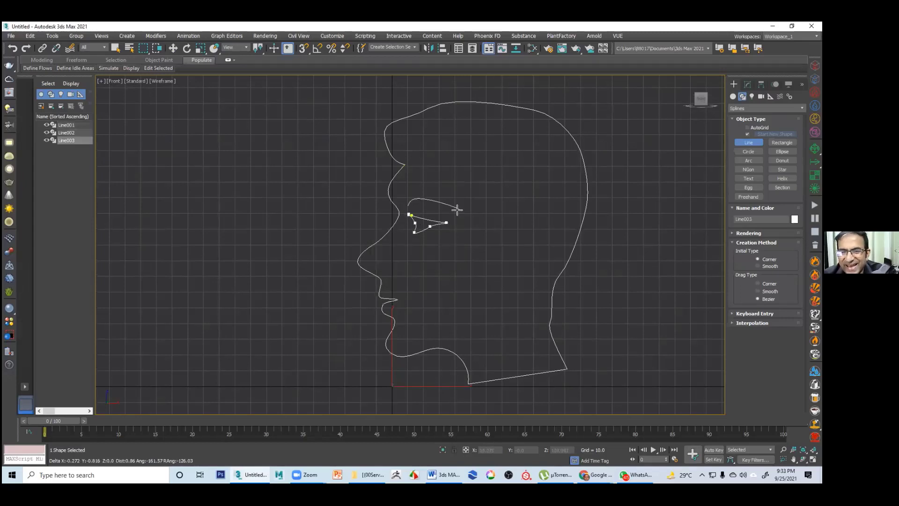
left_click(415, 167)
left_click_drag(483, 178, 503, 214)
left_click(502, 218)
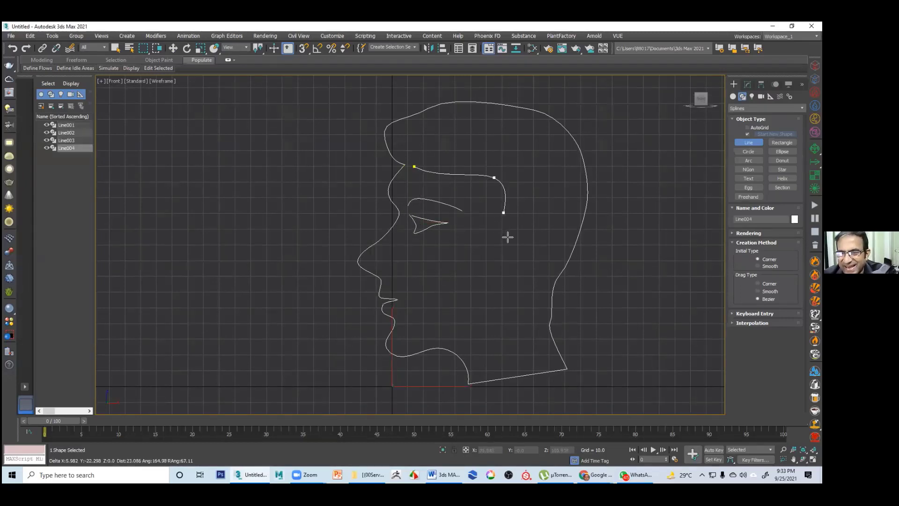
left_click(511, 239)
left_click(539, 231)
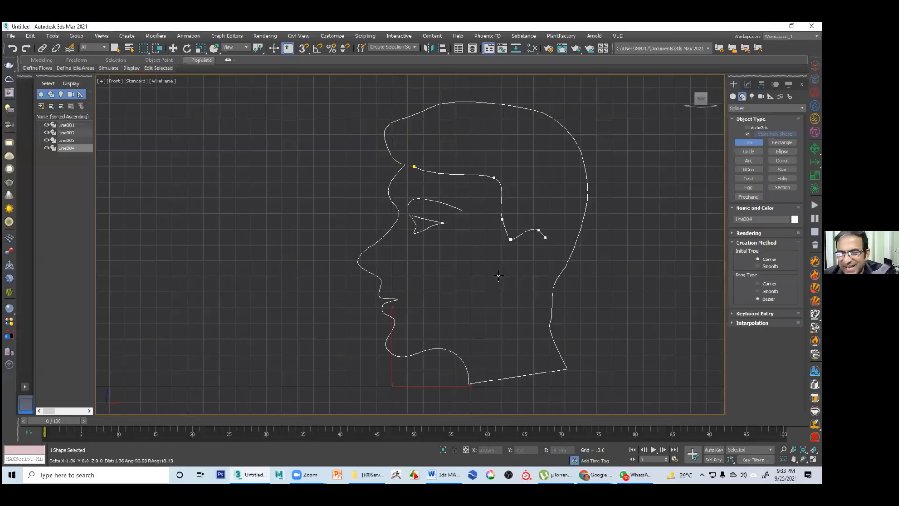
right_click(539, 262)
Draw the ear's curved outer edge under the hairline down to the lobe, and continue it as a jawline toward the throat
left_click(520, 242)
left_click(535, 234)
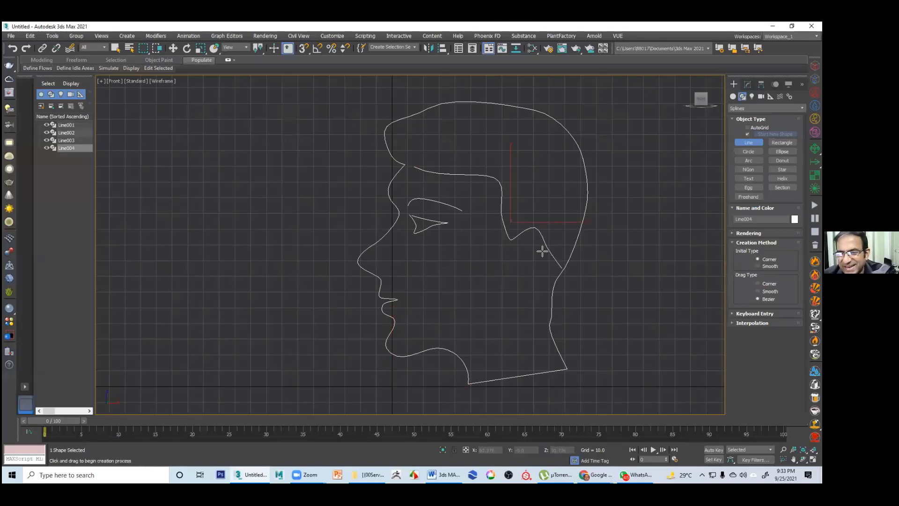
left_click(543, 256)
left_click(541, 262)
left_click(515, 271)
left_click(517, 286)
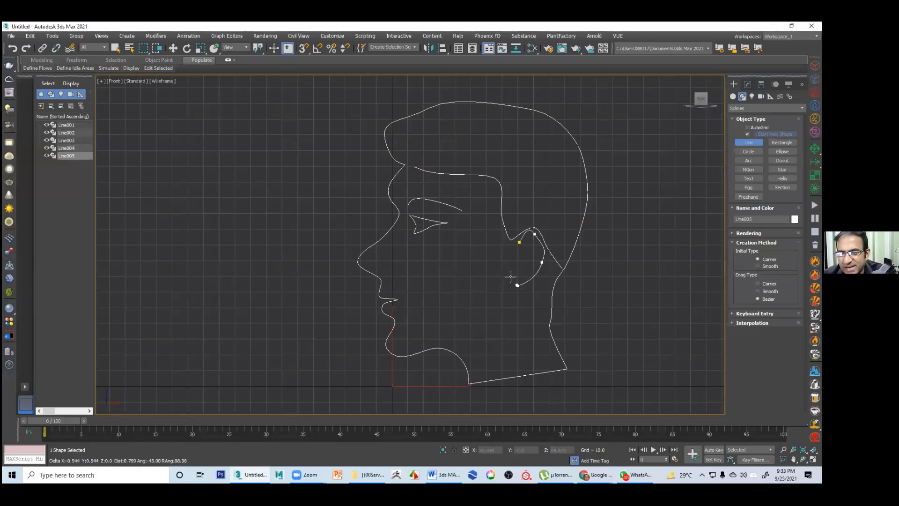
left_click(498, 306)
left_click(470, 334)
right_click(468, 340)
Draw a small curved fold inside the profile head's ear
left_click(527, 251)
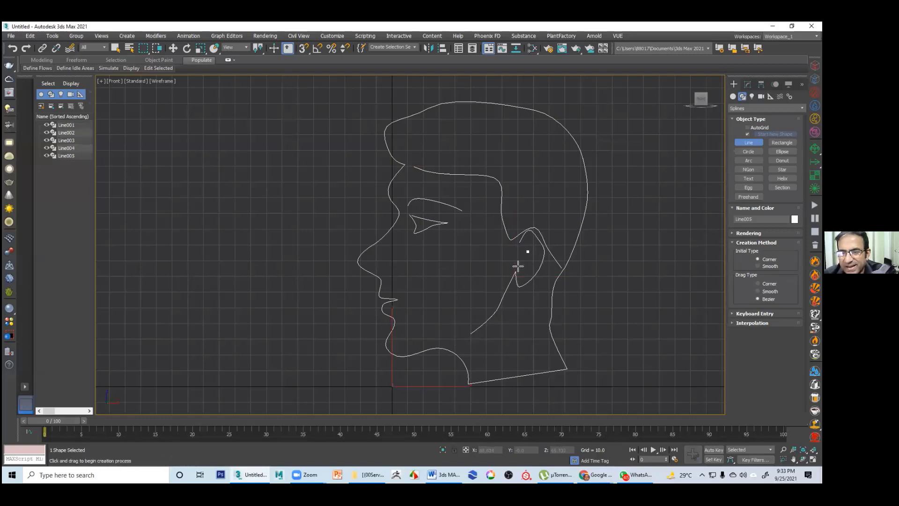
left_click(517, 265)
right_click(526, 254)
left_click(253, 213)
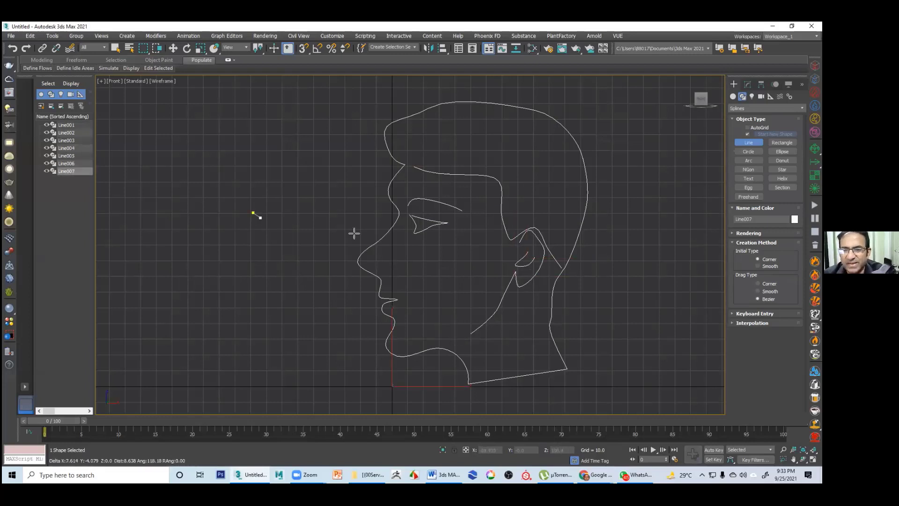
left_click(354, 232)
right_click(268, 211)
left_click(336, 145)
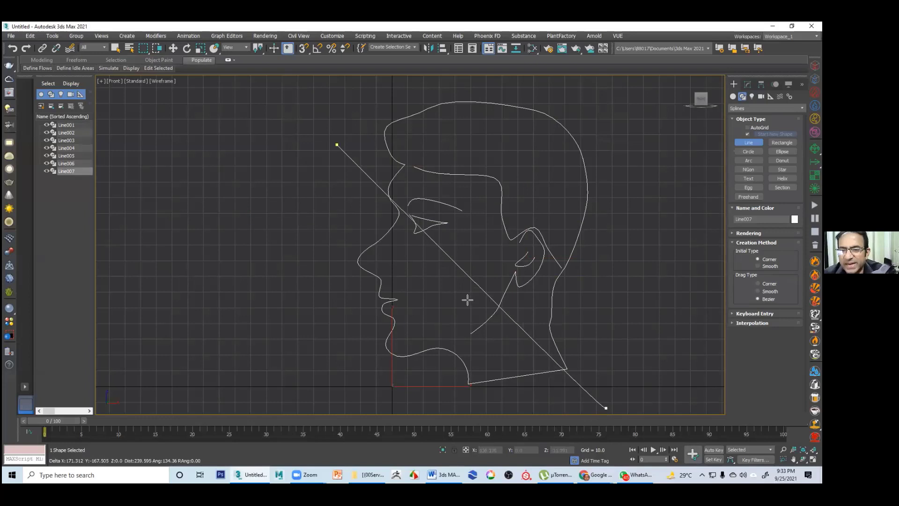
left_click(525, 357)
left_click(464, 332)
right_click(441, 301)
right_click(441, 301)
Select all curves of the profile head and move them right along X to free space for a second face
left_click(302, 197)
left_click_drag(315, 176, 627, 443)
left_click_drag(523, 239, 641, 215)
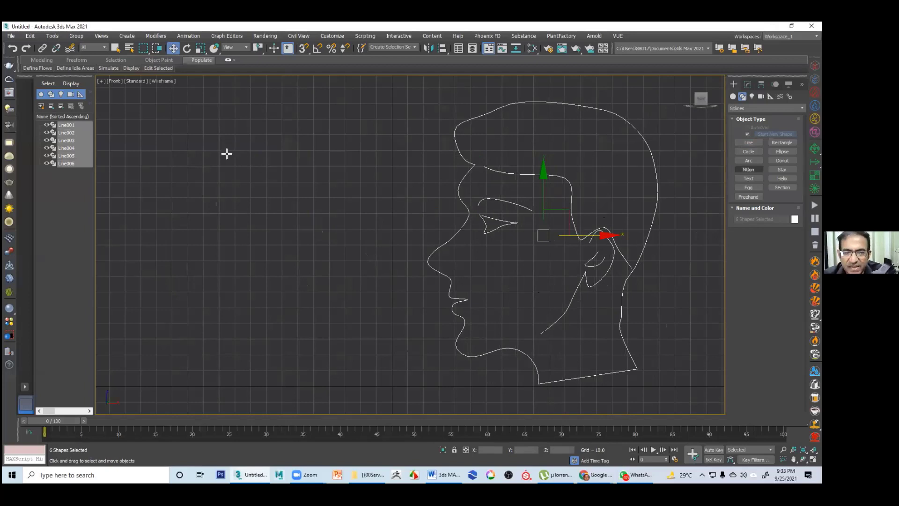
Draw a second face's outline with the Line tool, from the left temple past the cheek, around the chin and up the right jaw
left_click_drag(227, 159, 228, 180)
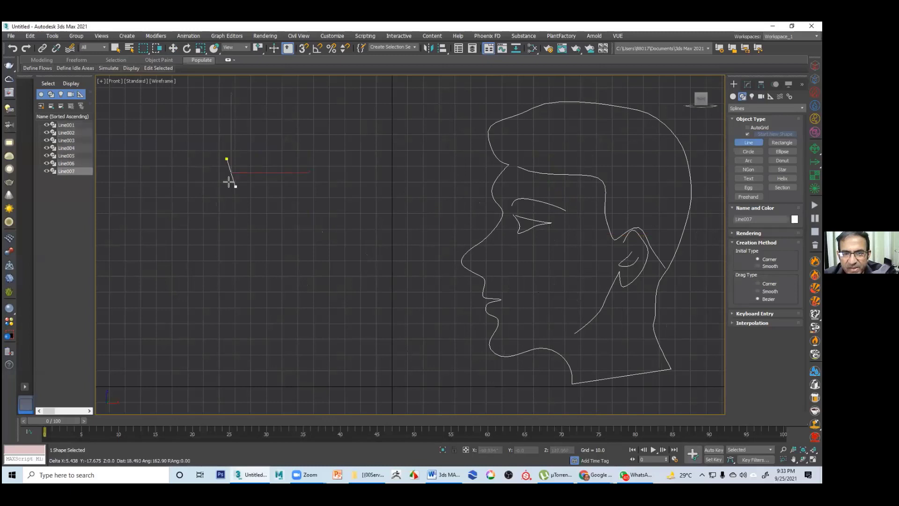
left_click(245, 259)
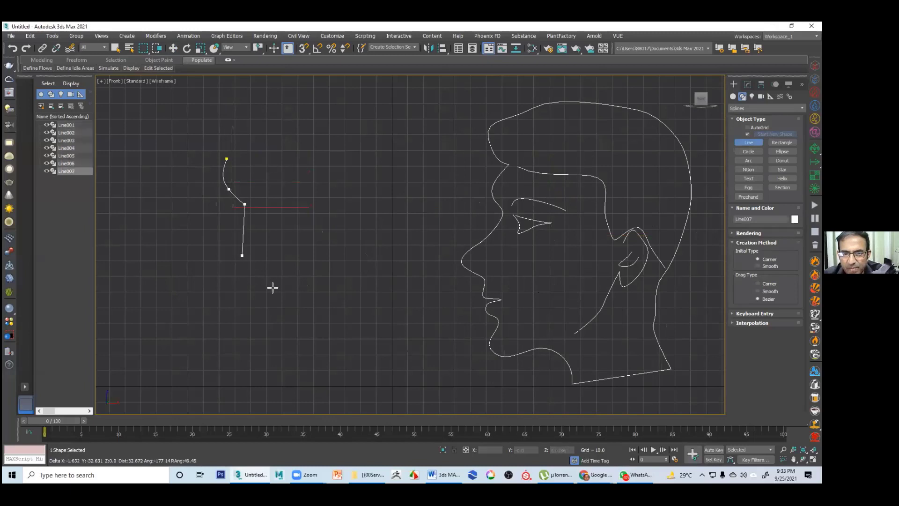
left_click(276, 291)
left_click(312, 326)
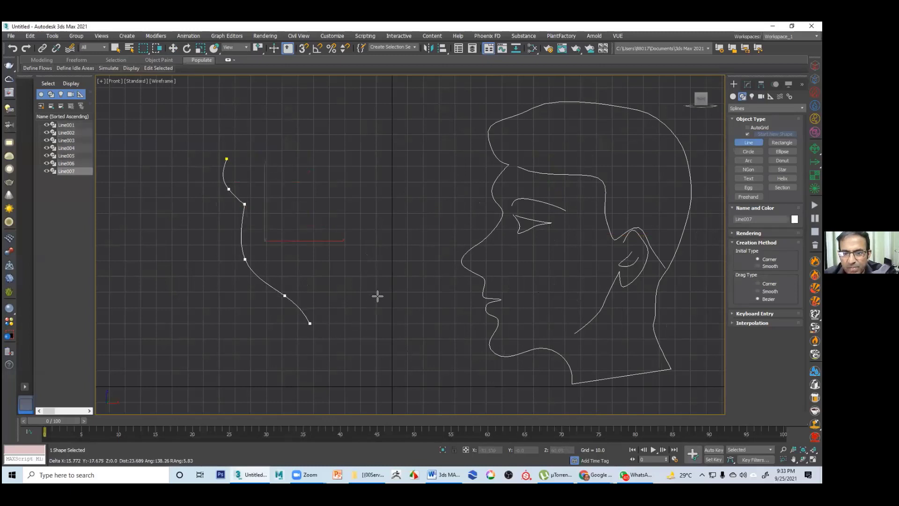
left_click(354, 325)
left_click(383, 291)
left_click(408, 244)
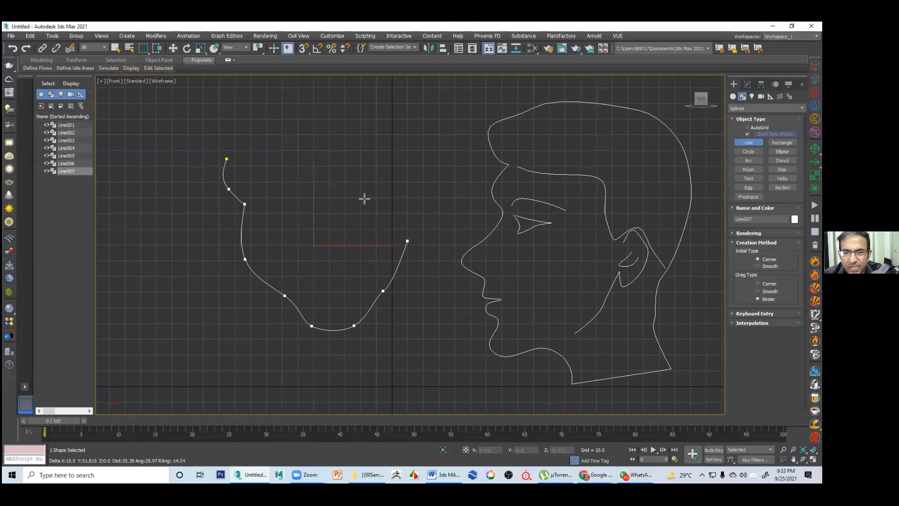
right_click(253, 185)
Draw the new face's left eyebrow and continue the curve down the bridge of the nose to its tip
left_click(241, 191)
left_click(269, 187)
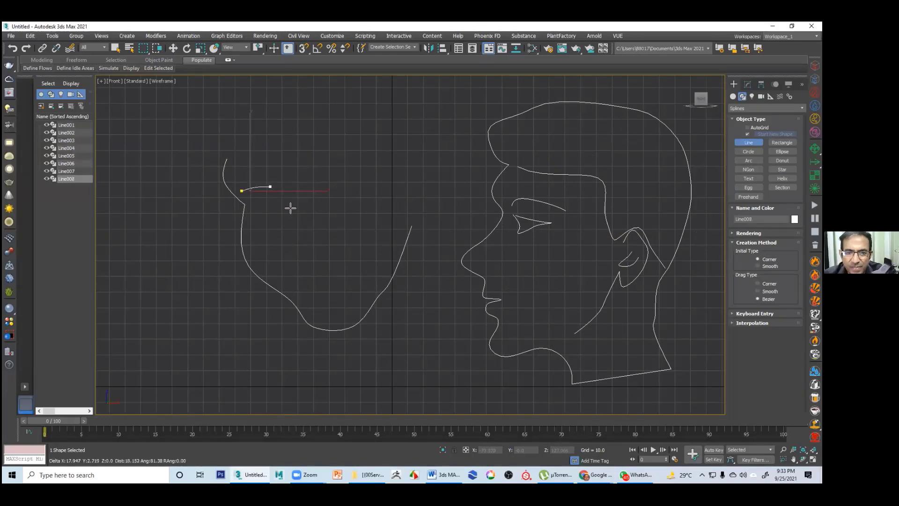
left_click(290, 206)
left_click(288, 245)
left_click(296, 265)
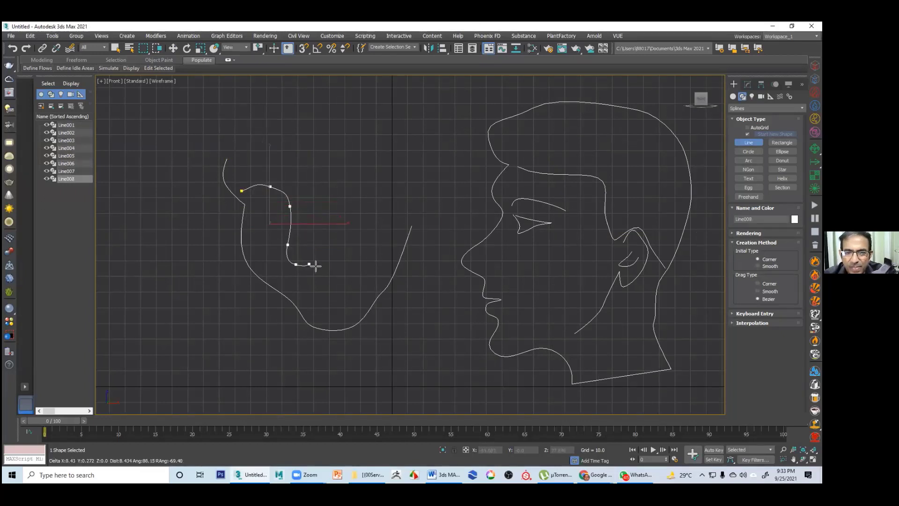
right_click(311, 263)
Draw the new face's right eyebrow as a separate curve arching outward from the nose bridge
left_click(304, 186)
left_click(330, 169)
left_click(363, 170)
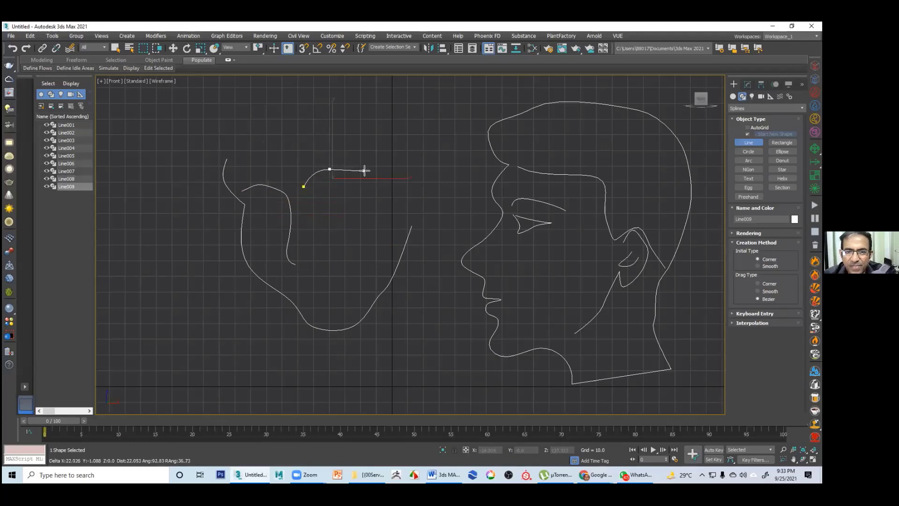
right_click(361, 172)
Draw a curved upper eyelid line under each eyebrow of the new face
left_click(248, 201)
left_click(274, 197)
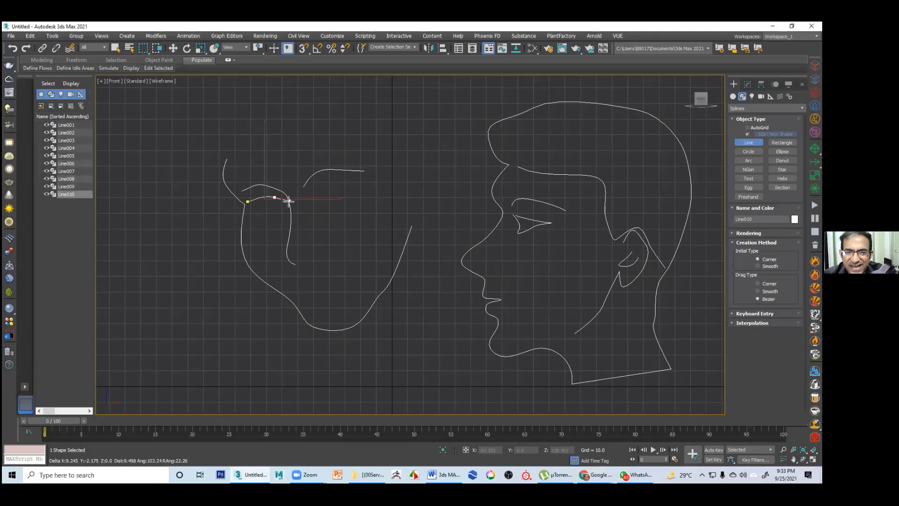
right_click(317, 195)
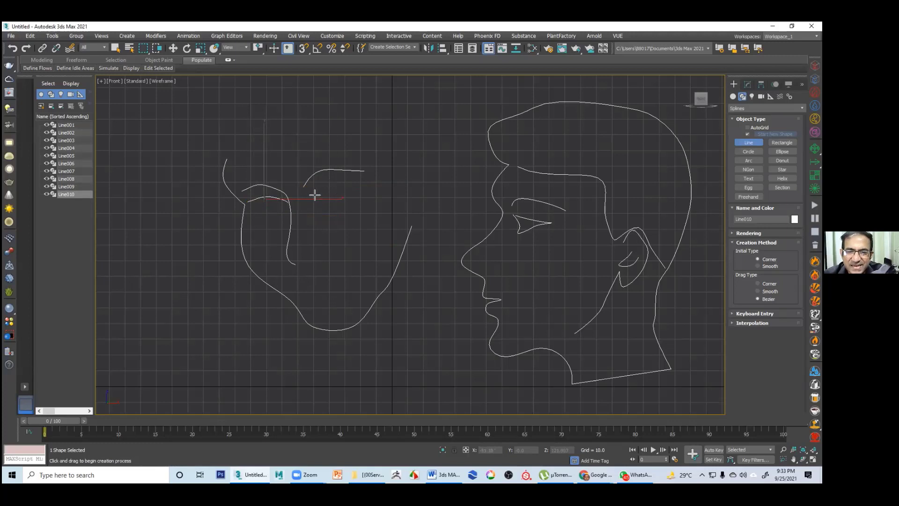
left_click(311, 195)
left_click(332, 186)
left_click(363, 186)
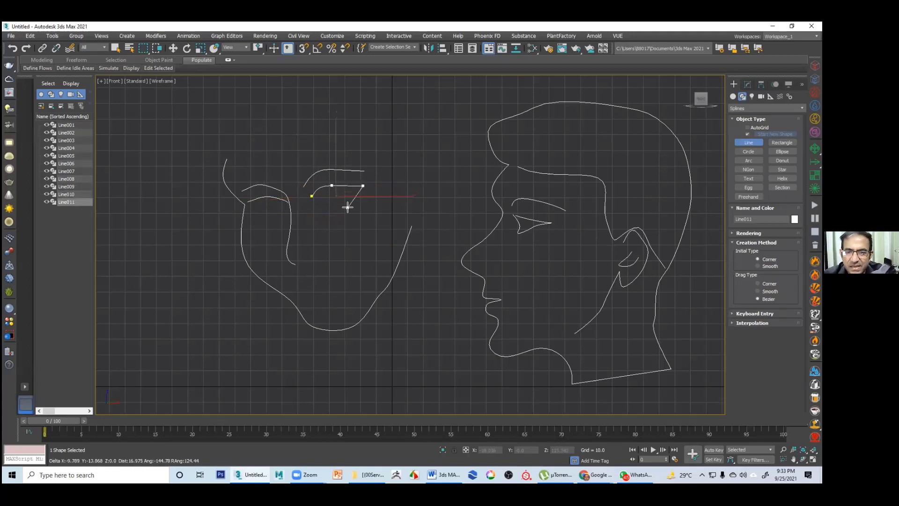
right_click(347, 207)
Draw a small rounded iris curve hanging from the upper eyelid of each eye
left_click(258, 203)
left_click_drag(266, 209, 271, 209)
left_click(273, 198)
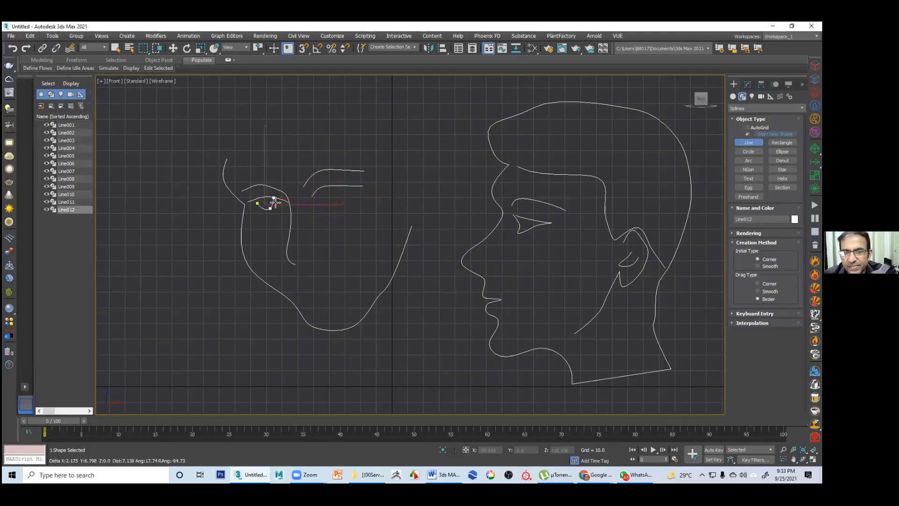
right_click(281, 217)
left_click(326, 192)
left_click(333, 199)
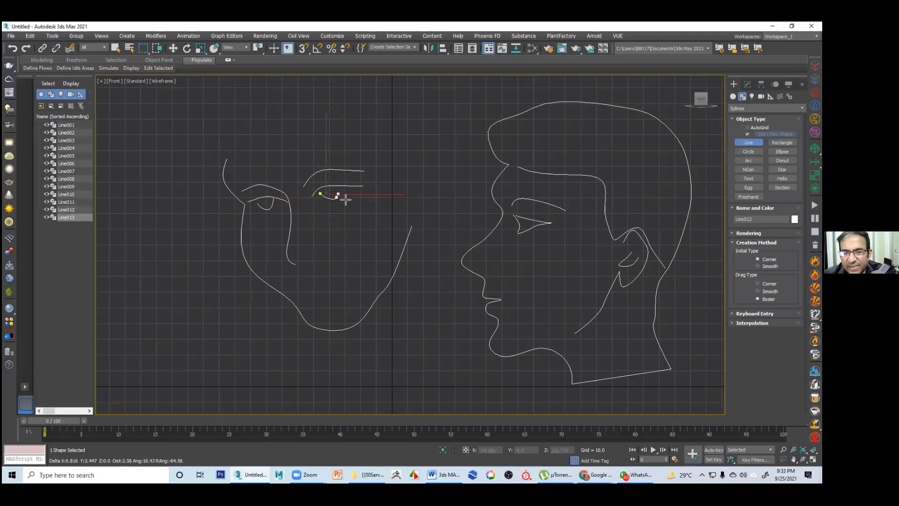
left_click(338, 190)
right_click(345, 198)
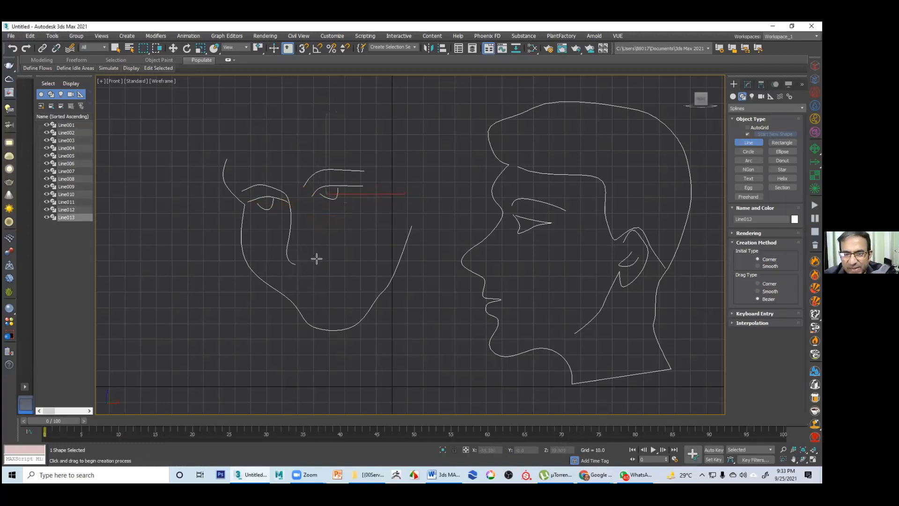
Draw the underside of the nose and the curved nostril wing beside the nose tip
left_click(305, 262)
left_click_drag(324, 255, 327, 250)
left_click(316, 245)
right_click(319, 230)
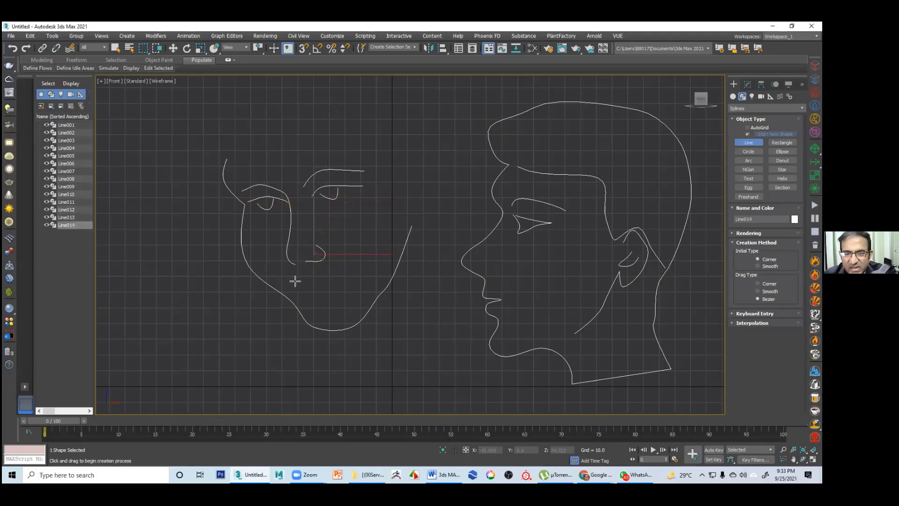
left_click(293, 284)
left_click(310, 279)
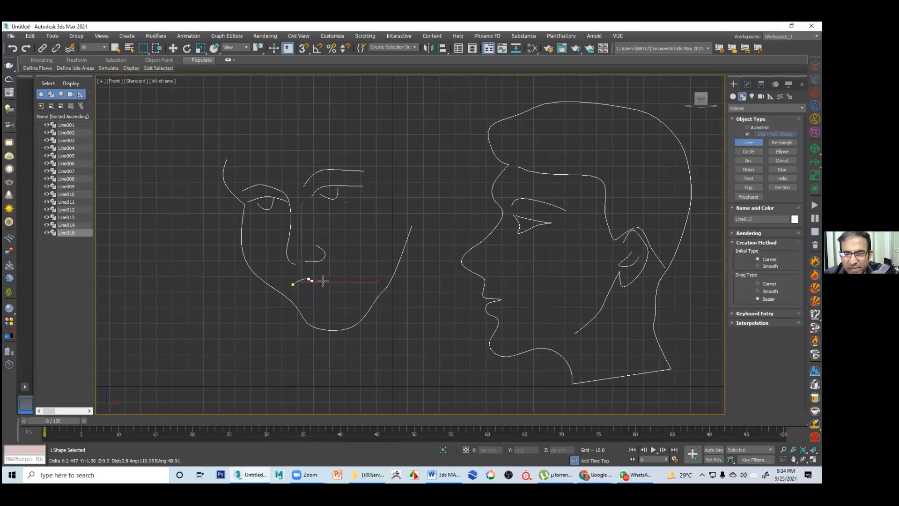
right_click(309, 281)
key("ctrl+z")
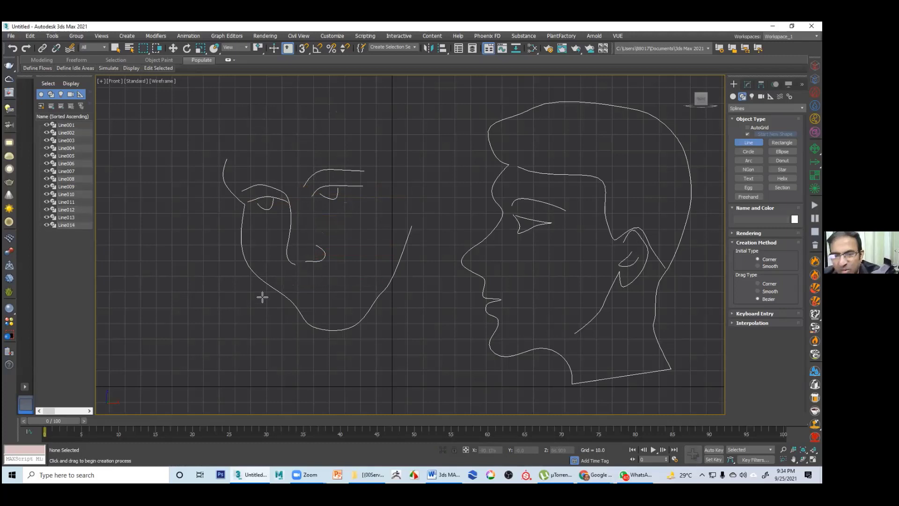
left_click(293, 280)
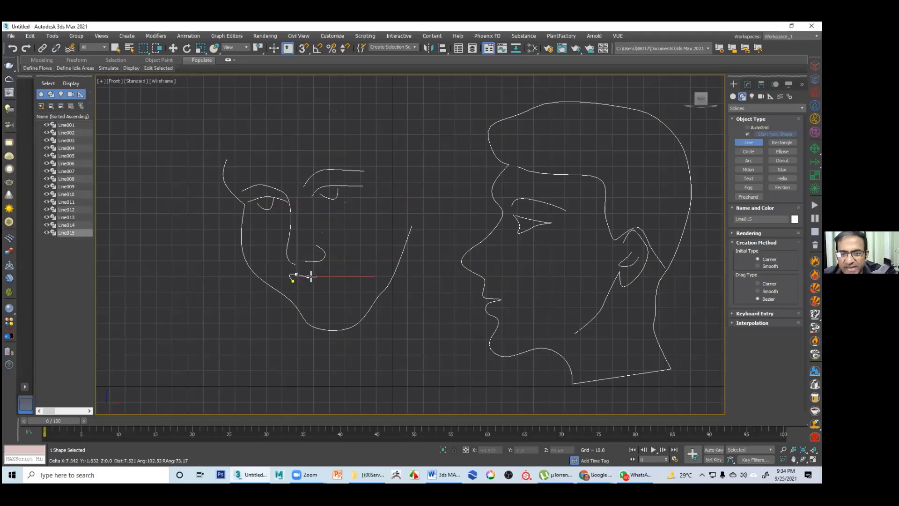
left_click(312, 272)
left_click(346, 276)
right_click(345, 275)
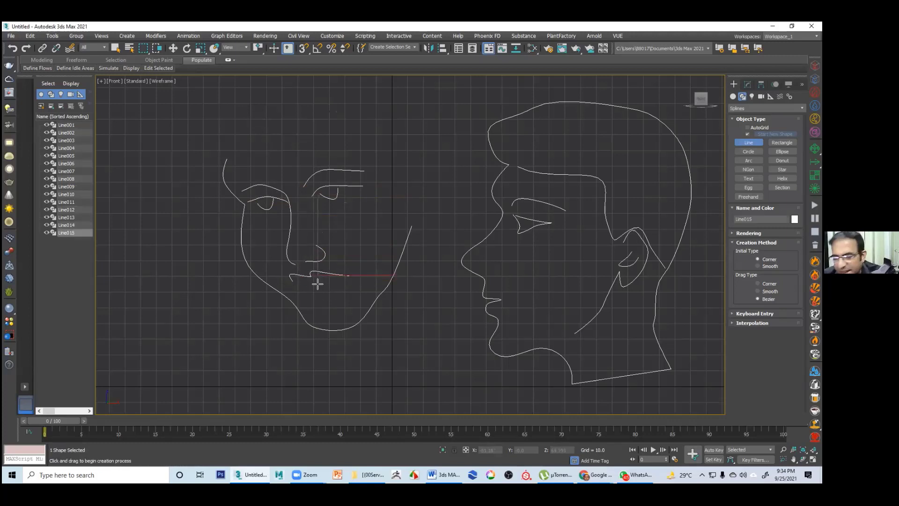
key("ctrl+z")
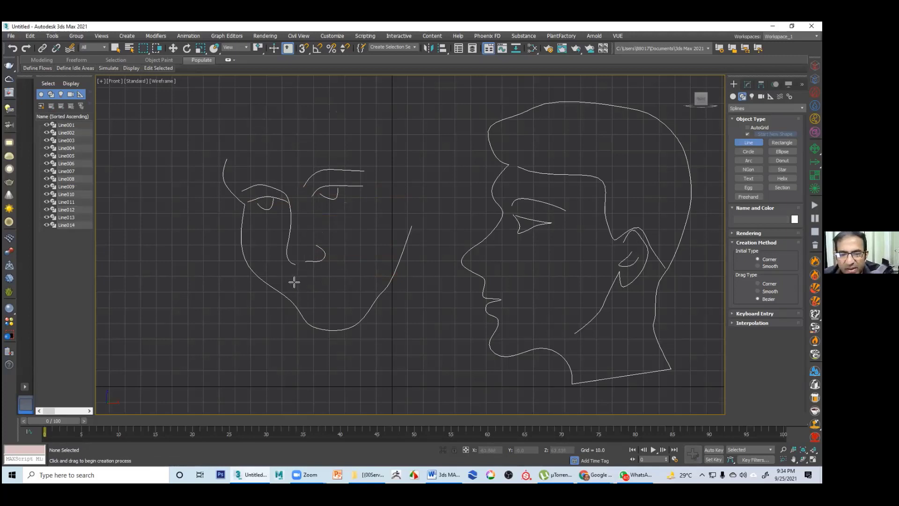
Draw the wavy upper lip line below the nose, dipping at the middle and running out to the right mouth corner
left_click(293, 281)
left_click(301, 275)
left_click(309, 279)
left_click(326, 271)
left_click(336, 273)
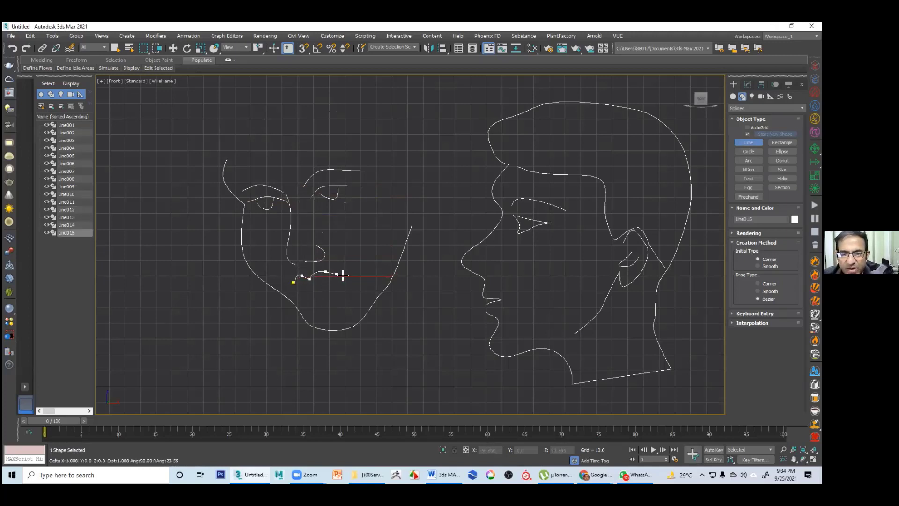
left_click(349, 276)
right_click(347, 273)
Draw the curve beneath the upper lip between the mouth corners, and a shorter curve below it for the lower lip
left_click(294, 283)
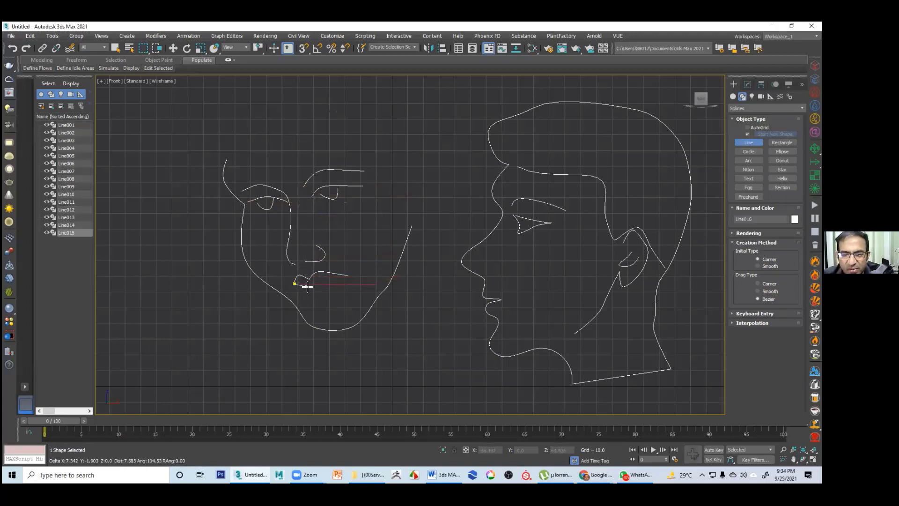
left_click(308, 287)
left_click(327, 281)
left_click(348, 276)
right_click(346, 277)
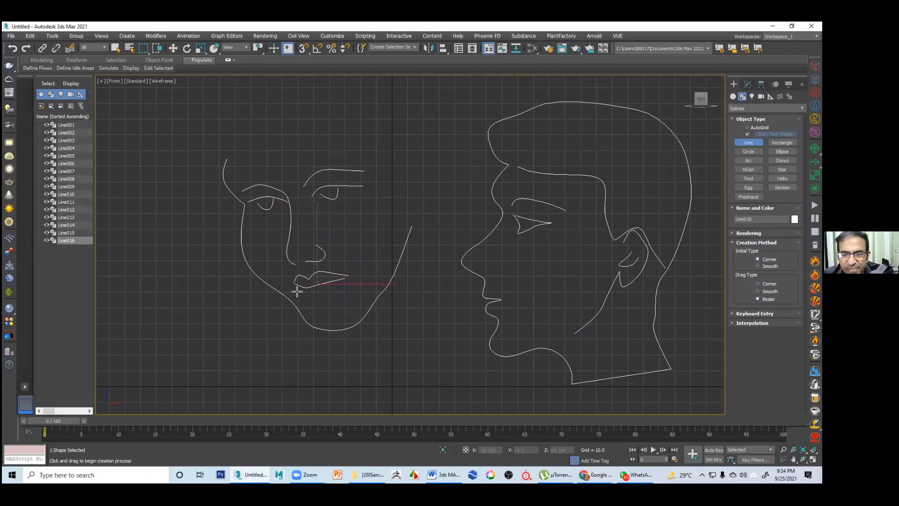
left_click(298, 289)
left_click(337, 288)
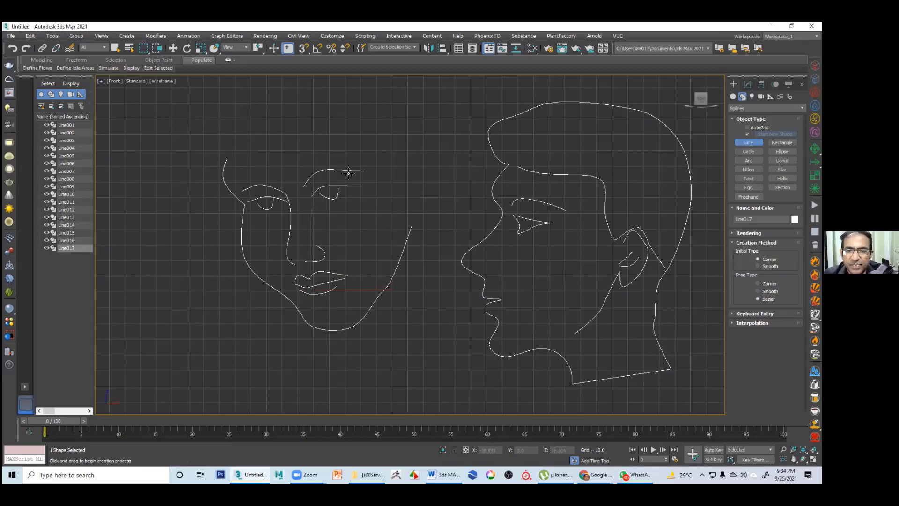
Draw a hair curve from above the left temple across the forehead, over the right brow and down past the jaw to the shoulder
left_click(217, 138)
left_click(274, 161)
left_click(354, 175)
left_click(386, 235)
left_click(415, 285)
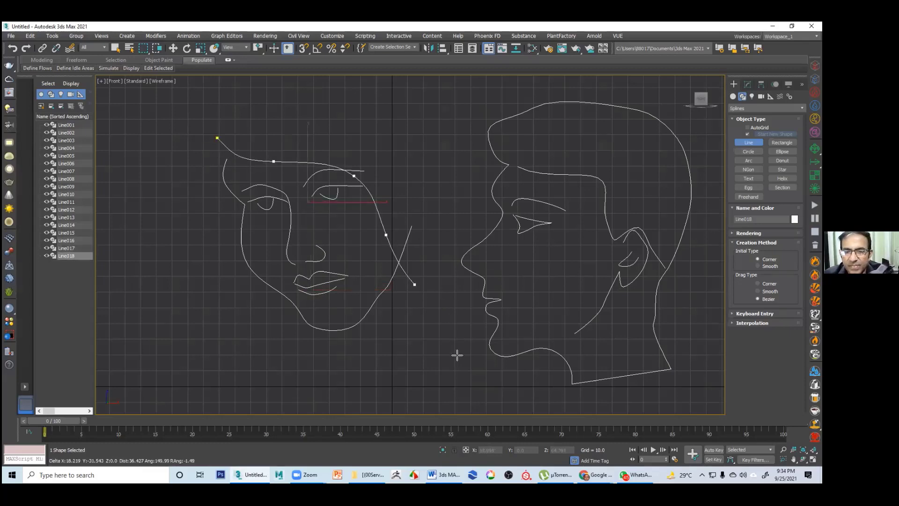
left_click(459, 360)
right_click(360, 322)
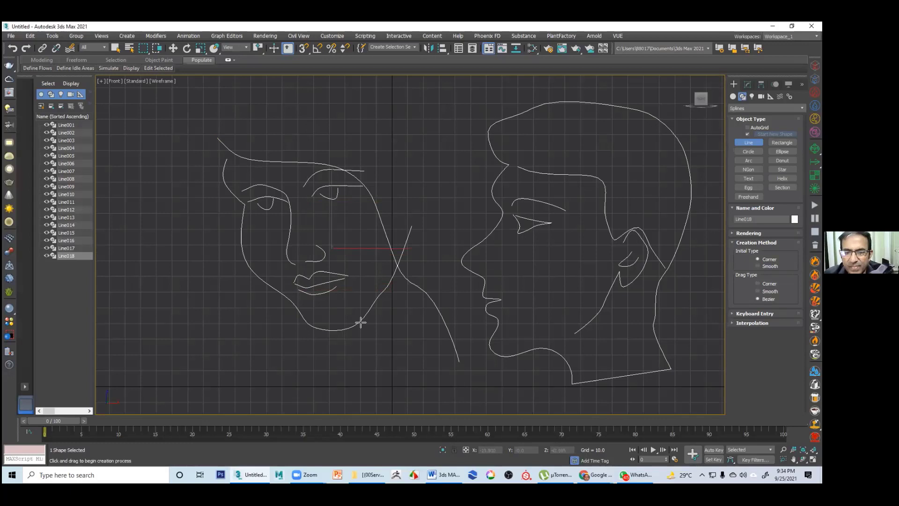
Draw a short curved neck line from below the chin up to the right side of the jaw
left_click(353, 369)
left_click(366, 351)
left_click(361, 323)
right_click(361, 323)
Draw a collar curve from the neck line out to the lower left, looping underneath and rising to the right shoulder
left_click(362, 351)
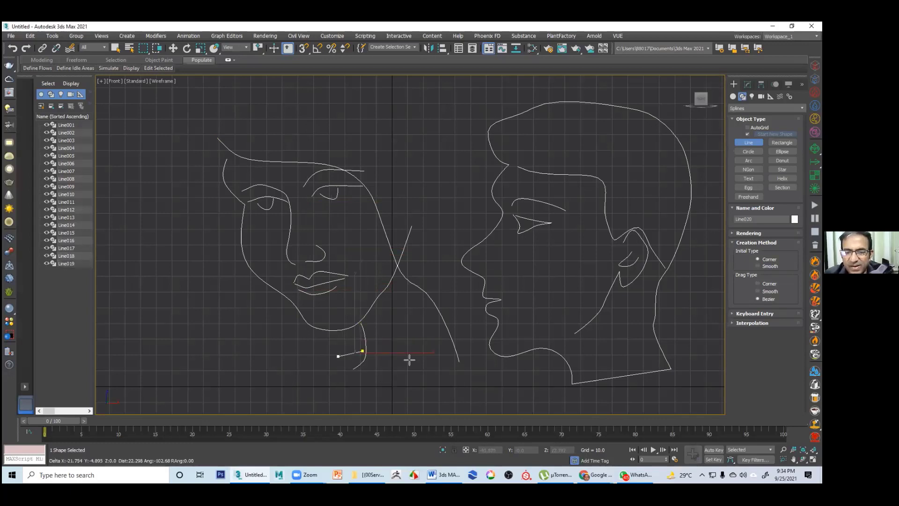
left_click(287, 387)
left_click(361, 393)
left_click(420, 351)
left_click(465, 345)
right_click(466, 345)
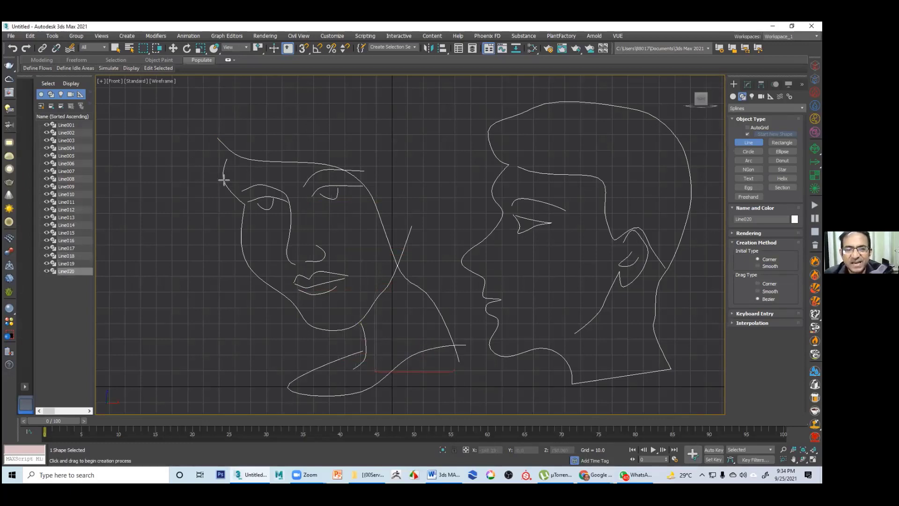
Draw a long hair strand from the left temple down outside the cheek to below the collar curve
left_click(225, 156)
left_click(223, 233)
left_click(222, 290)
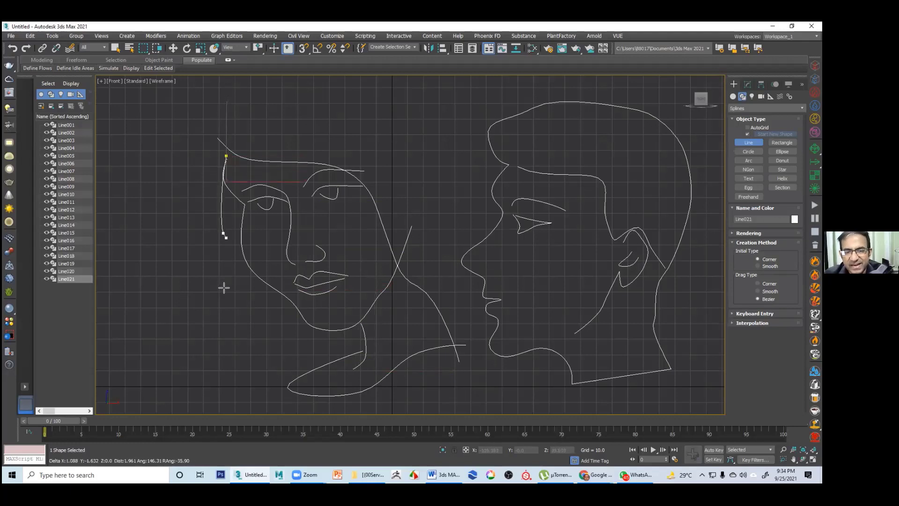
left_click(228, 321)
left_click(275, 400)
right_click(194, 357)
Finish the hair strand and adjust the second vertex of the front face's outline near the left temple
key("w")
left_click(548, 271)
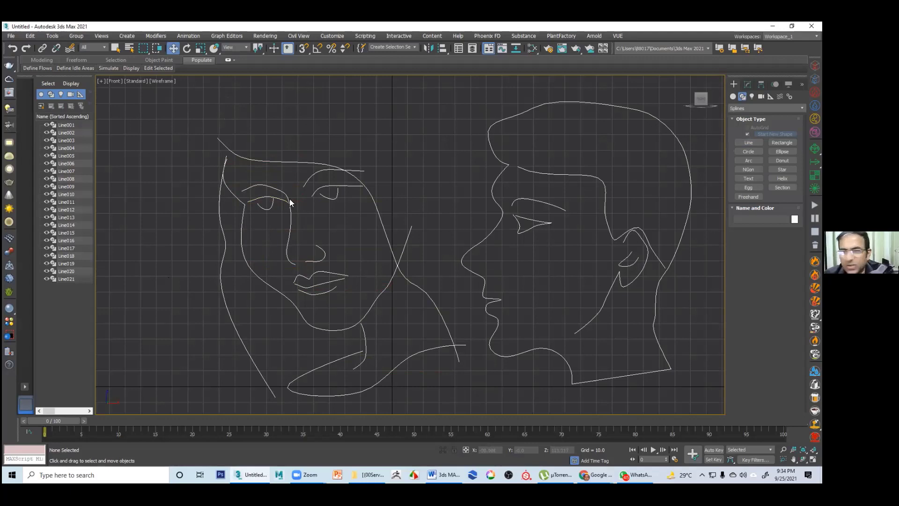
left_click(267, 284)
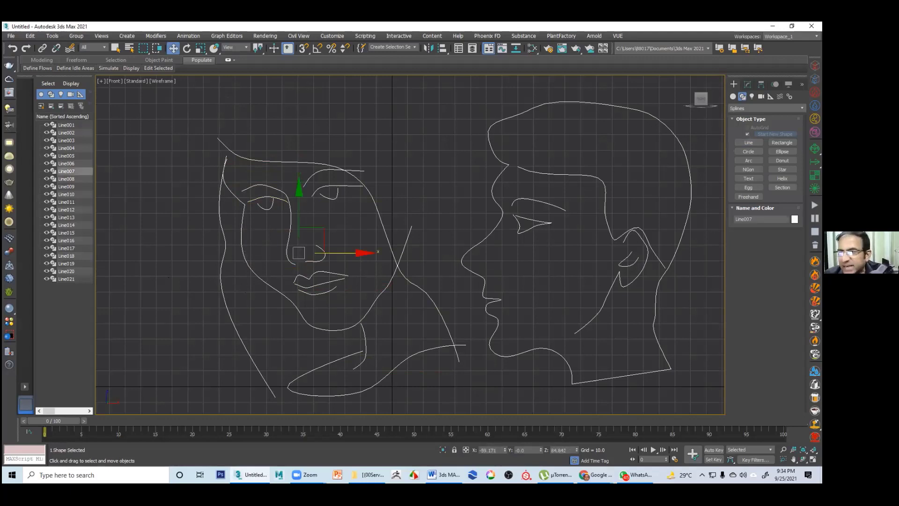
left_click(747, 84)
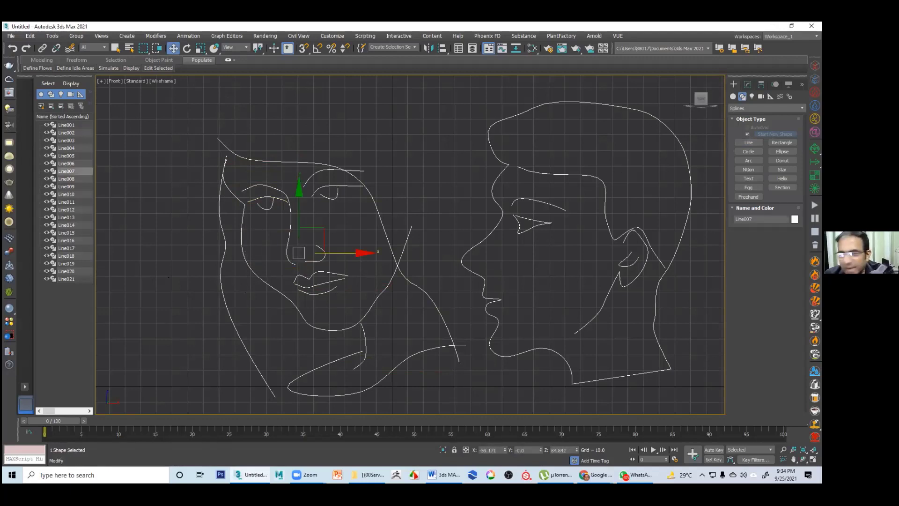
key("1")
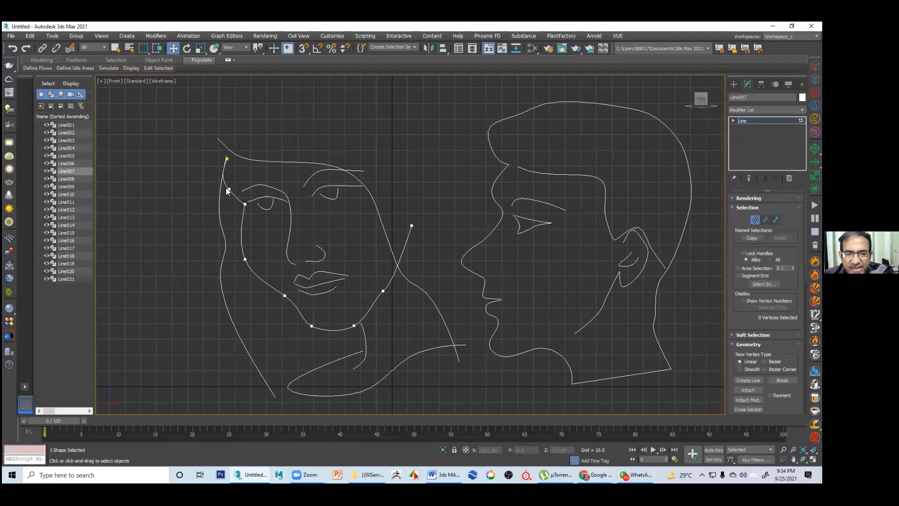
left_click(229, 189)
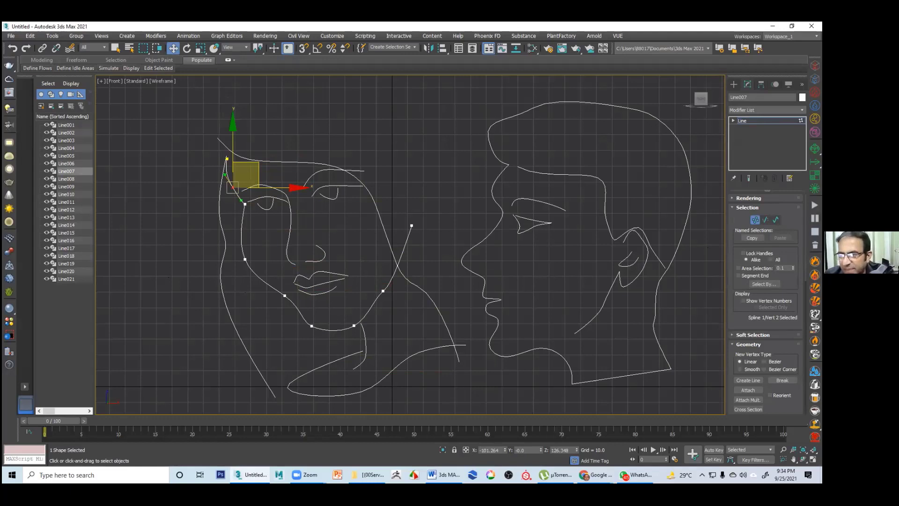
key("1")
Reshape the front face's lower lip line by moving its right end vertex to the mouth corner and lowering its middle vertex
left_click(331, 296)
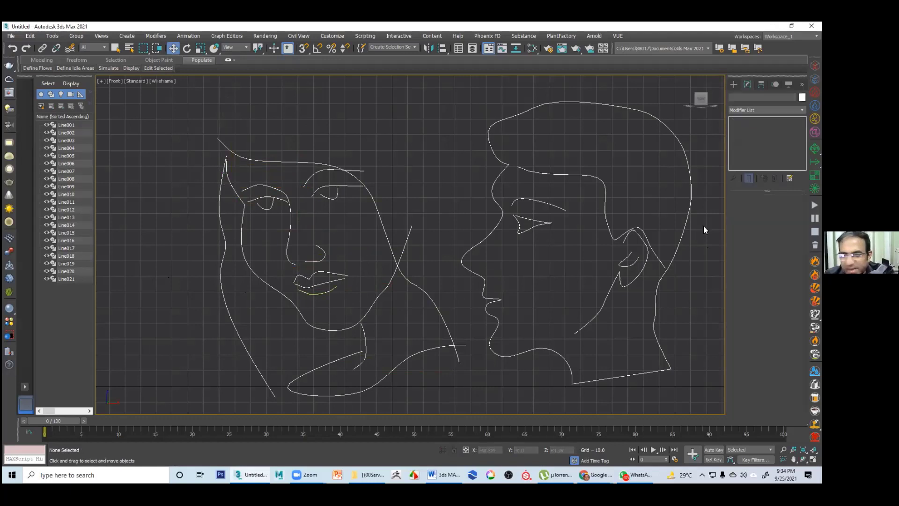
left_click(320, 293)
key("1")
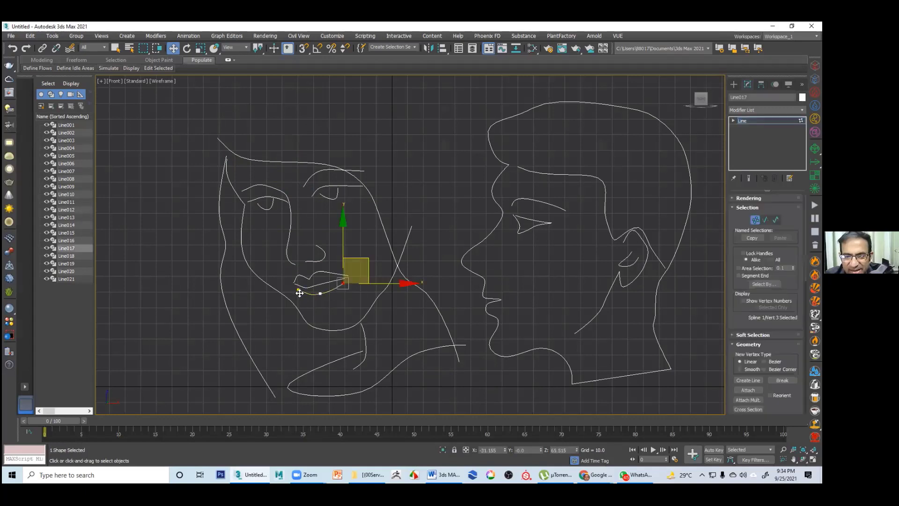
left_click(320, 294)
left_click(331, 319)
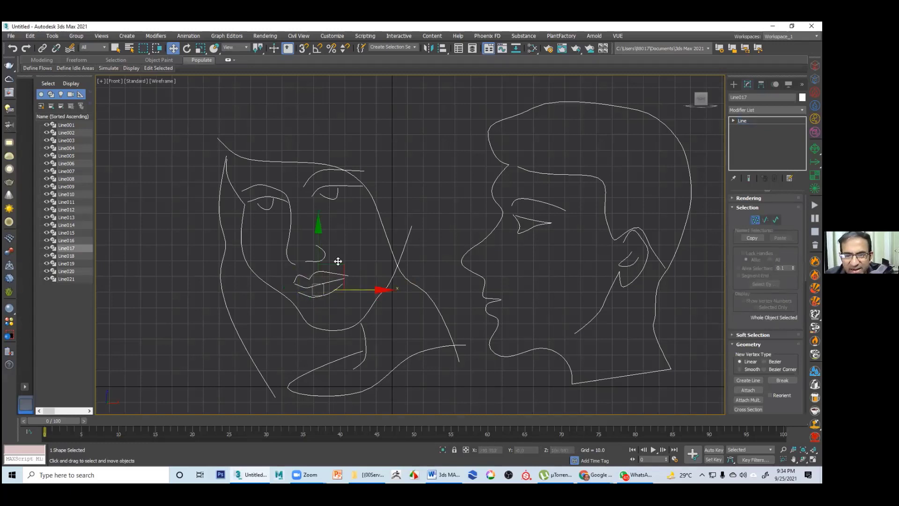
left_click(329, 298)
Adjust the middle vertex of the line between the front face's lips and deselect the line
left_click(347, 289)
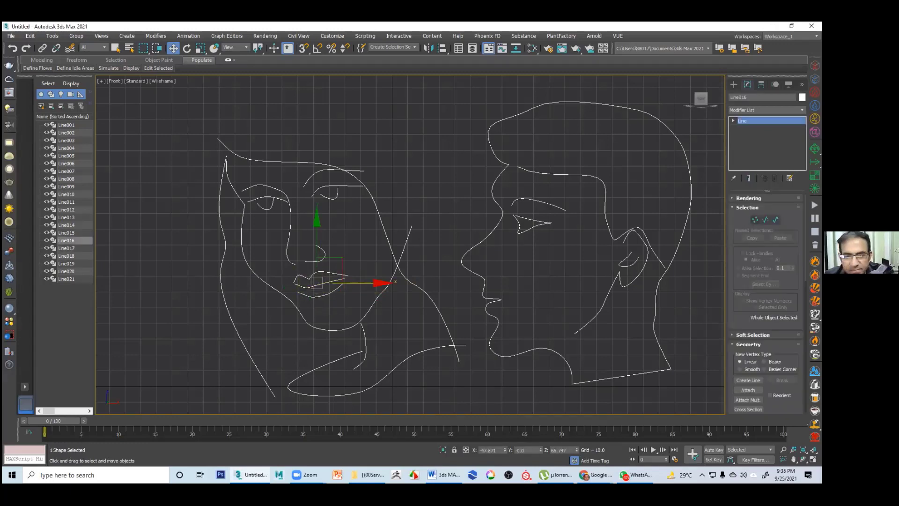
key("1")
left_click(312, 286)
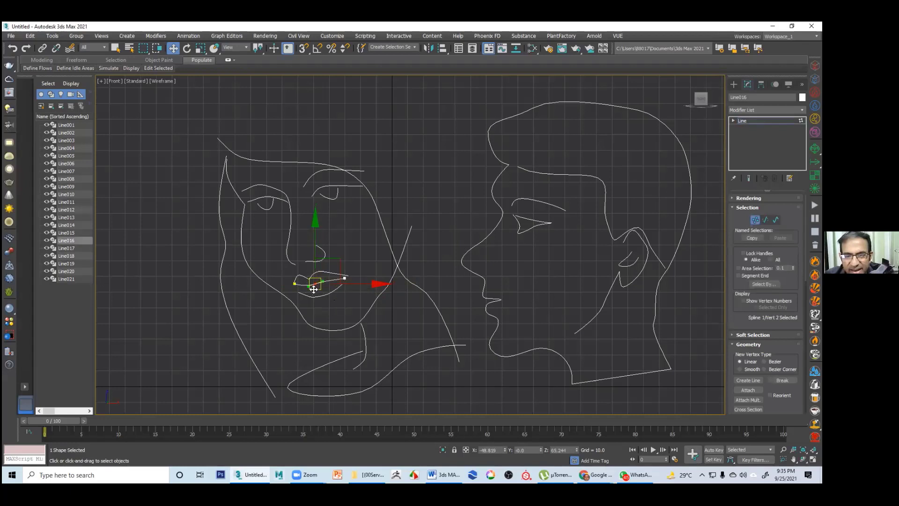
left_click(403, 313)
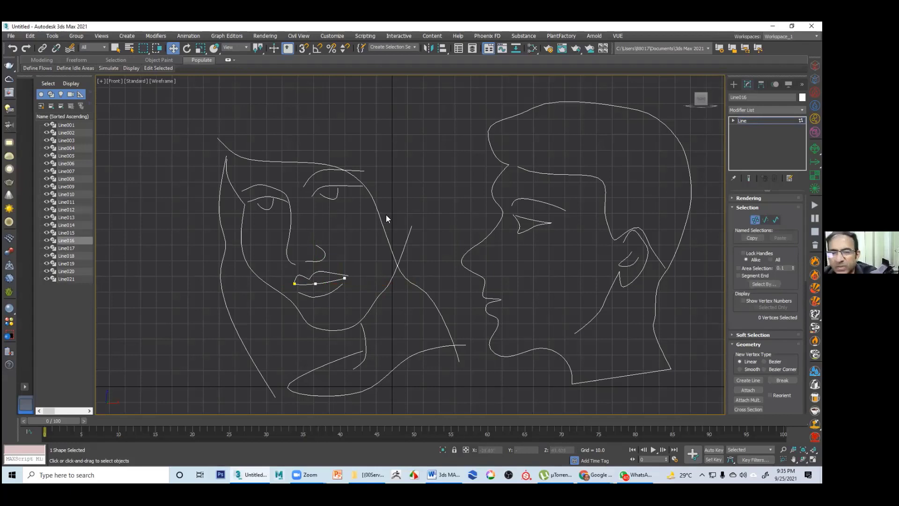
key("1")
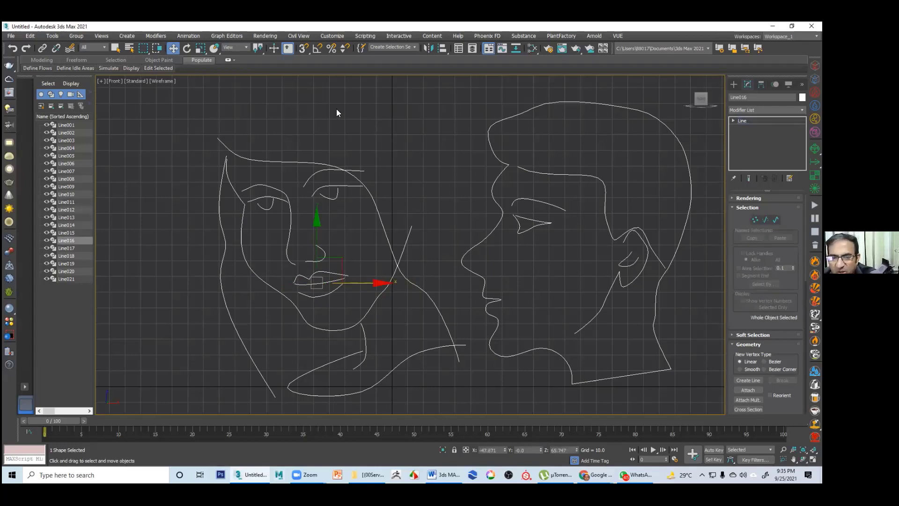
left_click(181, 120)
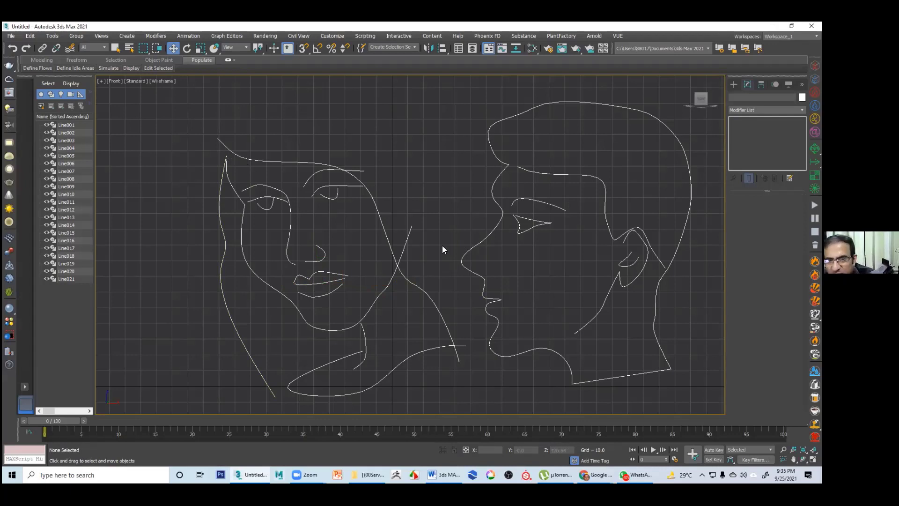
Select the profile head's outline and attach all the other lines, Line002 to Line021, to it with Attach Multiple
left_click_drag(195, 121, 648, 359)
middle_click_drag(698, 291, 666, 310)
left_click(683, 304)
left_click(643, 239)
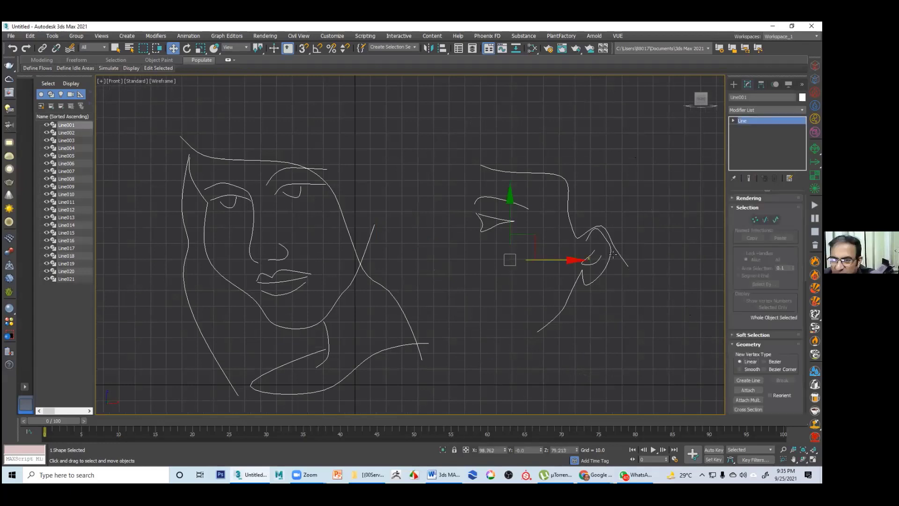
left_click(442, 131)
left_click_drag(678, 135, 630, 175)
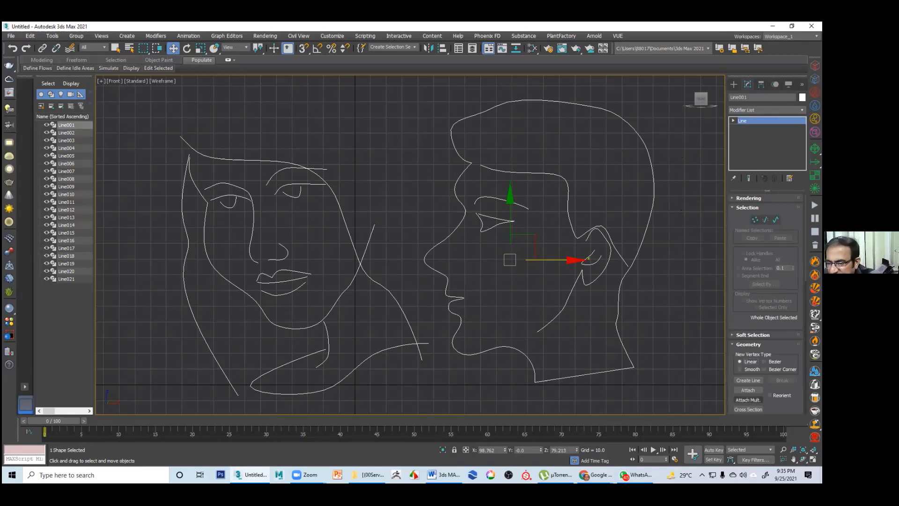
left_click(748, 400)
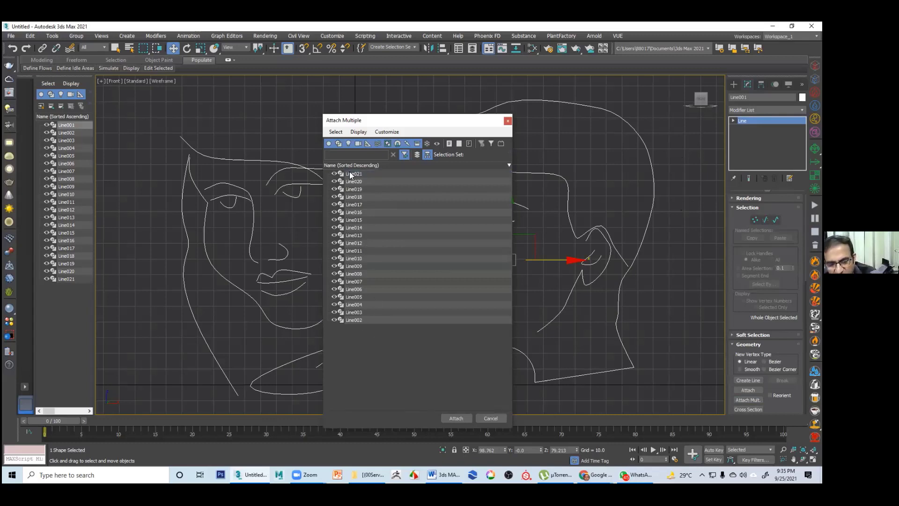
key("ctrl+a")
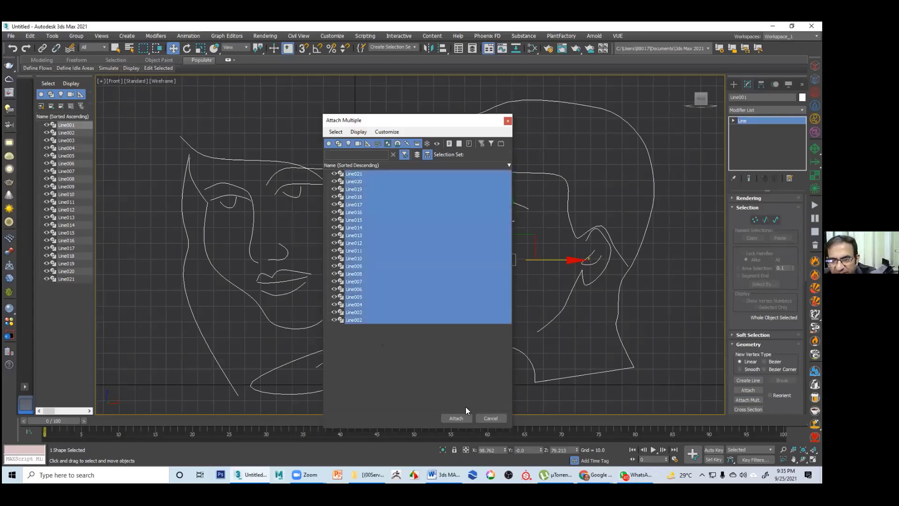
left_click(456, 418)
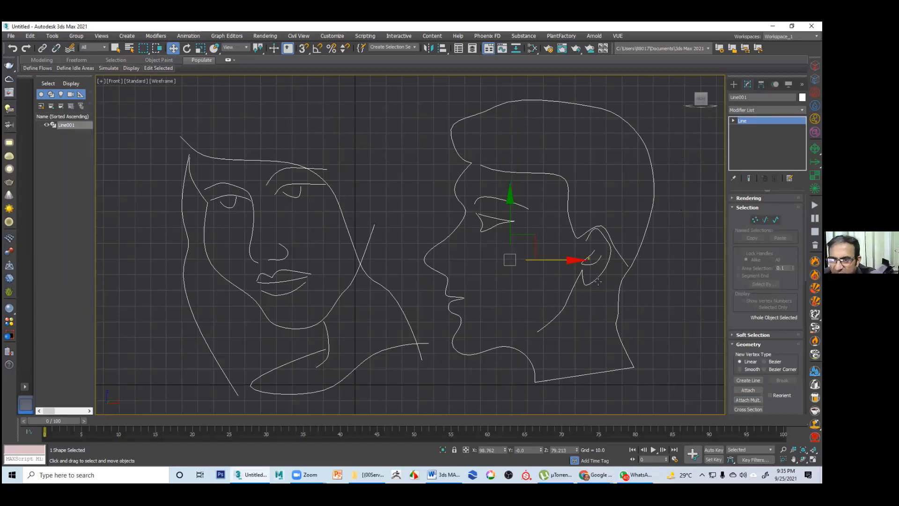
Move the combined drawing of both faces slightly up and to the right in the Front view
left_click(592, 280)
left_click(503, 218)
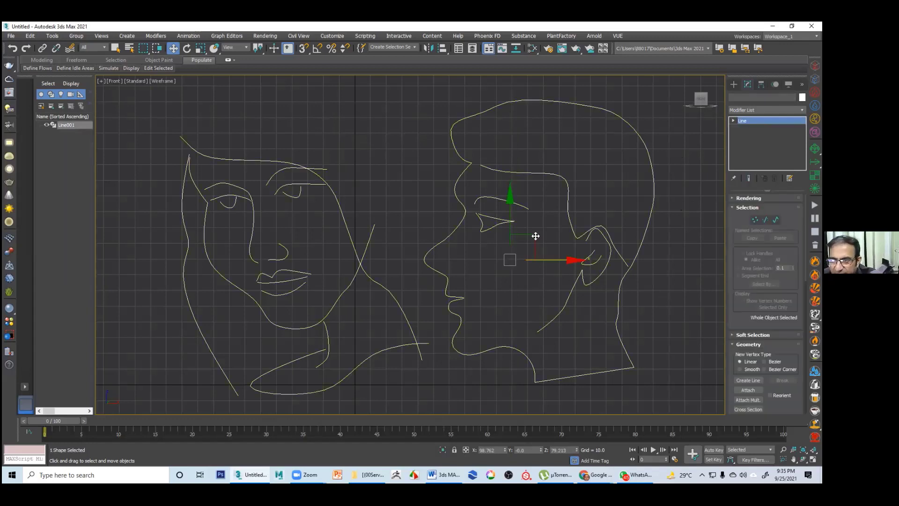
left_click_drag(508, 257, 510, 254)
left_click_drag(554, 223, 478, 253)
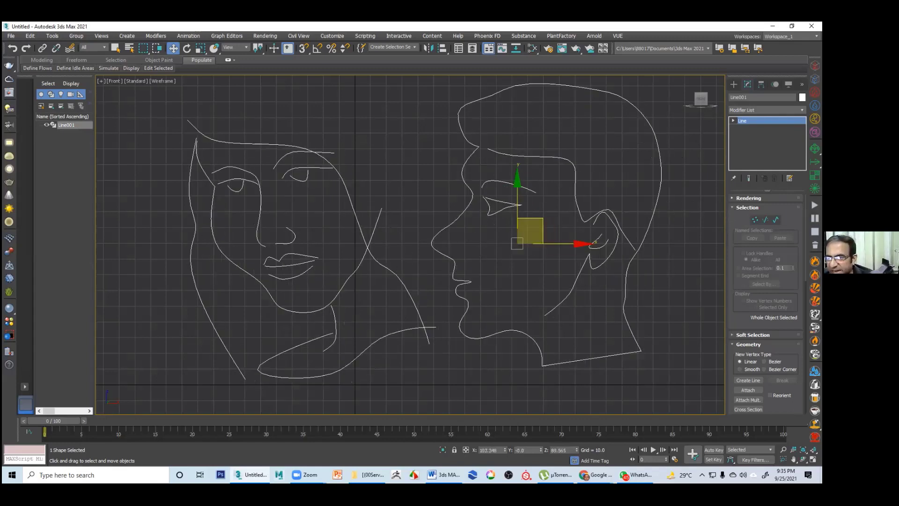
Enable the combined shape's lines in both the renderer and the viewport
left_click(748, 198)
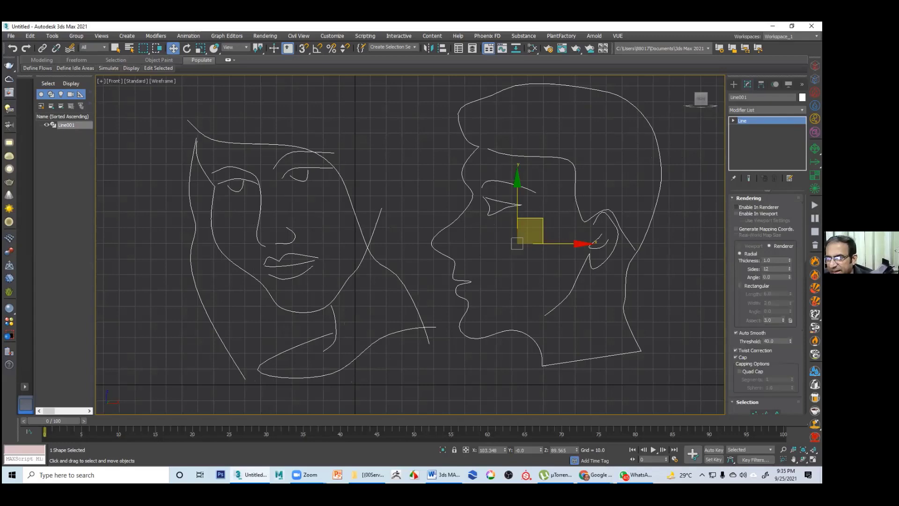
left_click(735, 207)
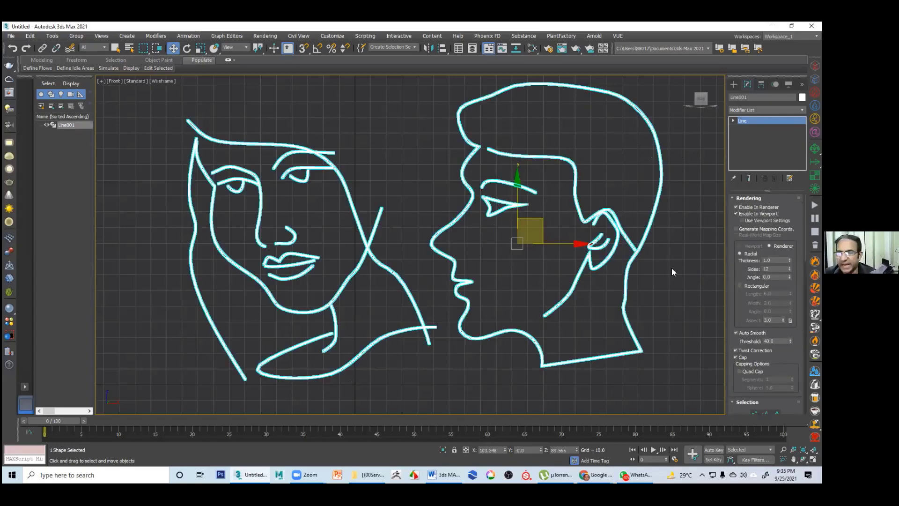
left_click_drag(537, 253, 700, 369)
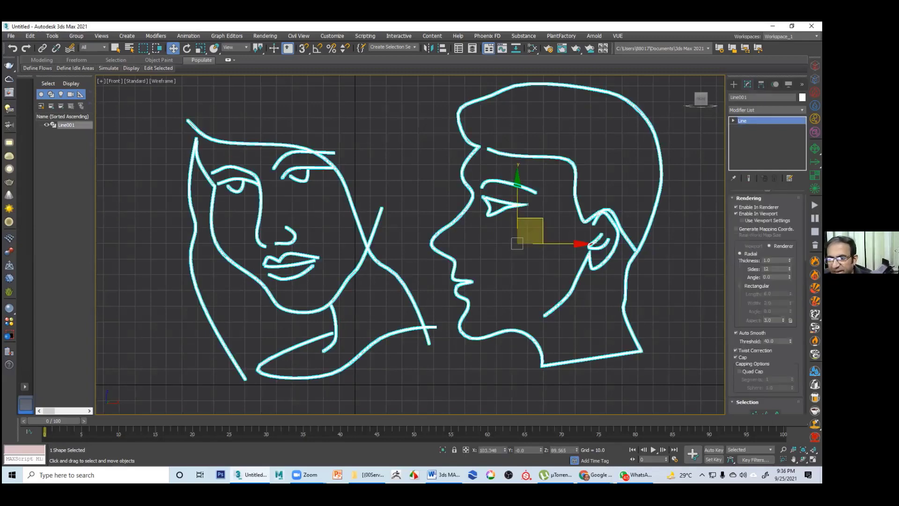
Try a radial thickness of 6.62 on the combined shape
left_click_drag(789, 260, 789, 256)
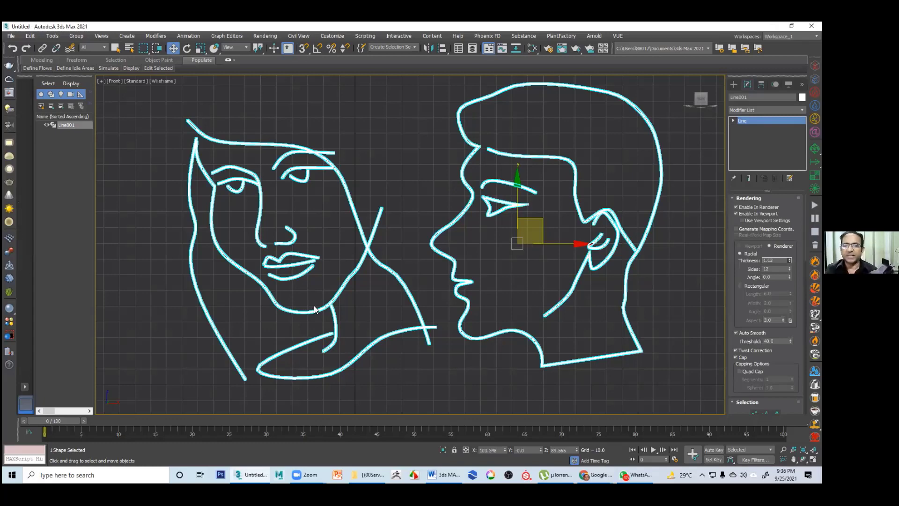
type("6.62")
key("Return")
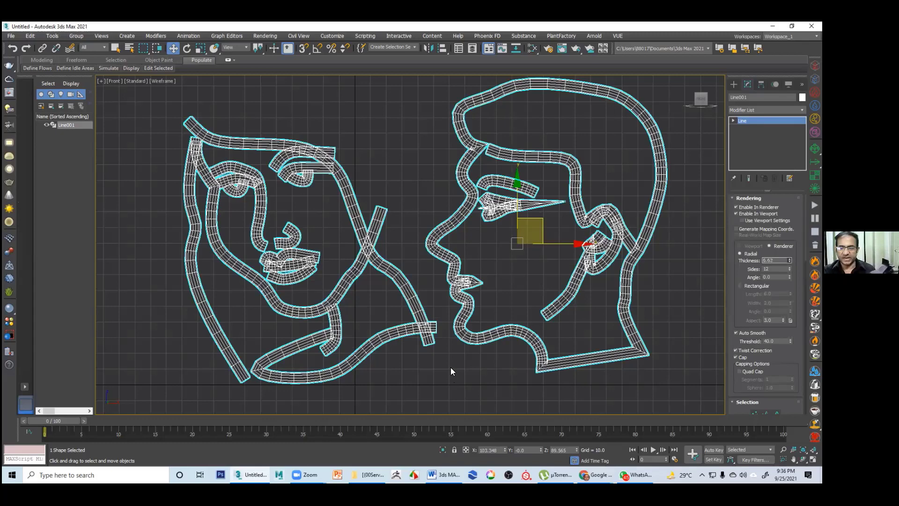
Deselect the drawing, render the Front view and close the rendered frame
left_click(451, 367)
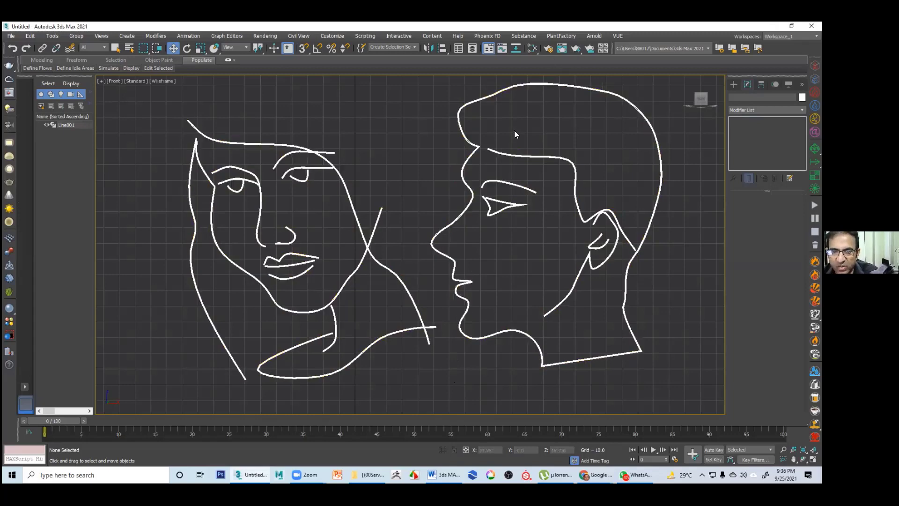
left_click(576, 49)
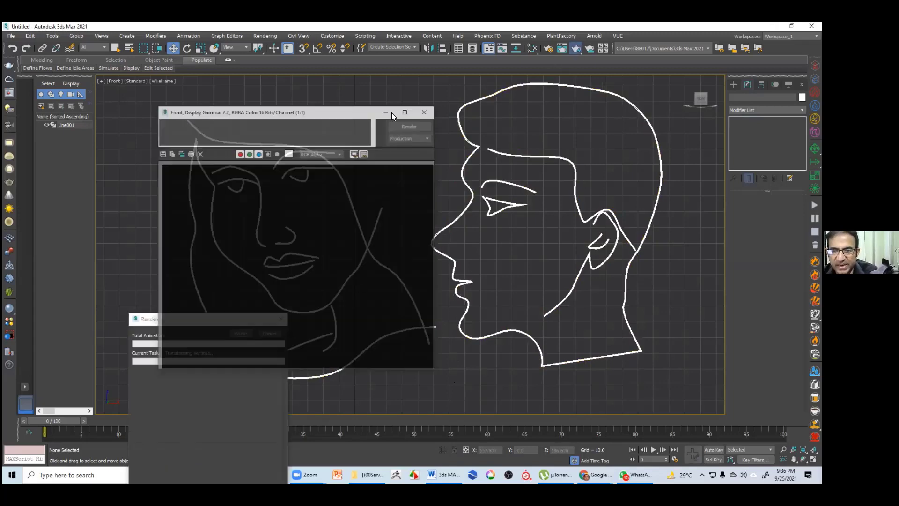
left_click(424, 112)
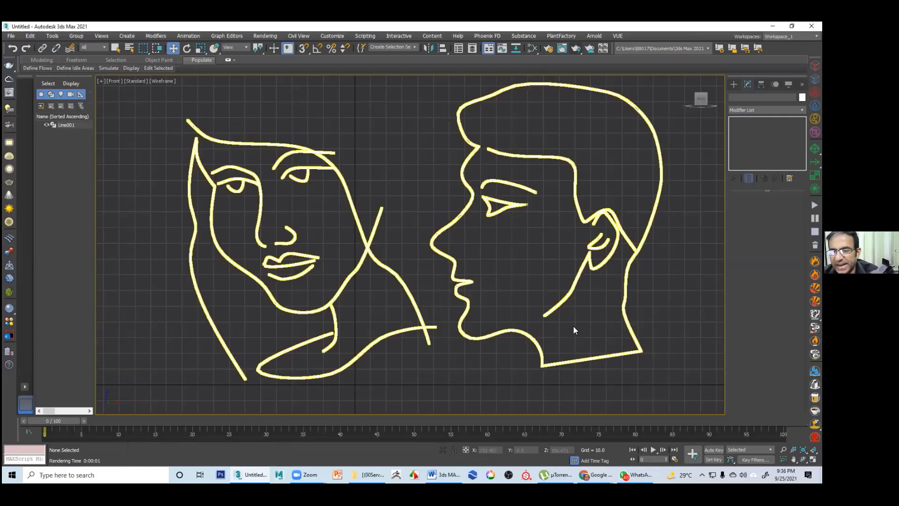
Show all four viewports and orbit the Perspective view to examine the thickened face drawings
key("alt+w")
left_click(555, 367)
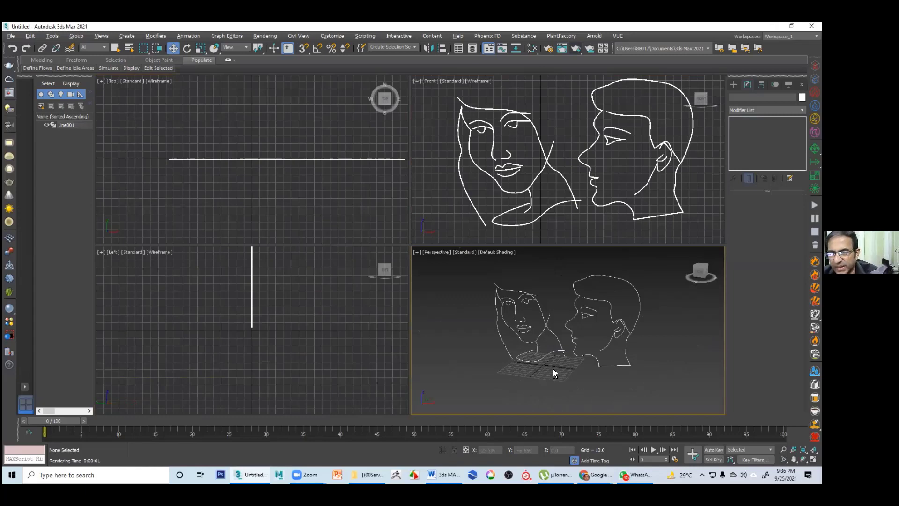
middle_click_drag(553, 369, 563, 365, "alt")
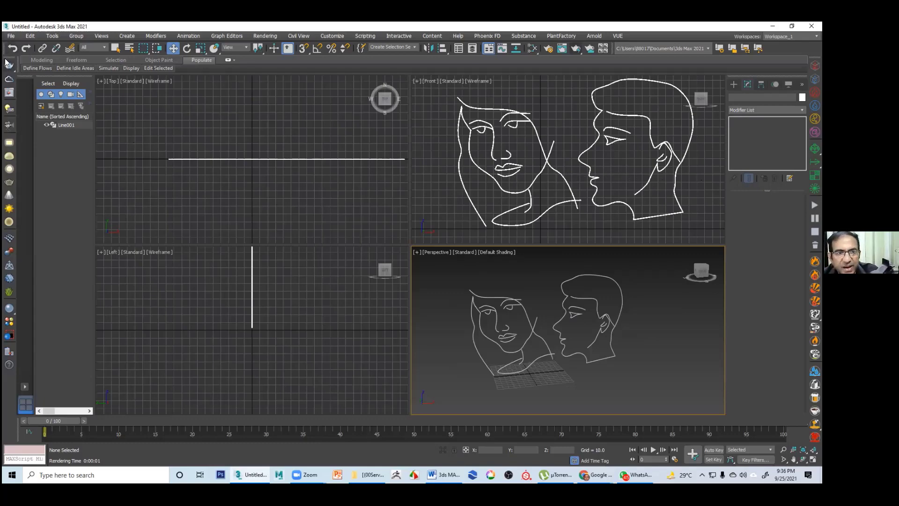
key("alt+F4")
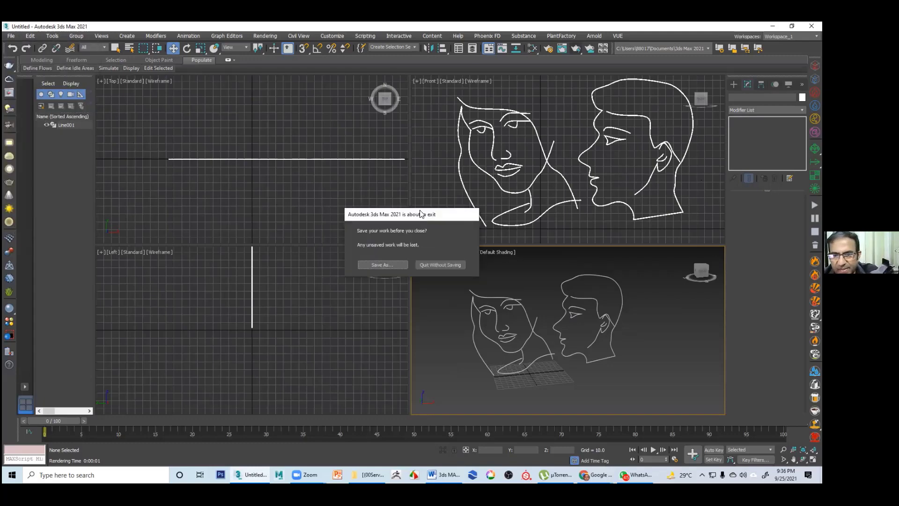
left_click_drag(419, 215, 327, 209)
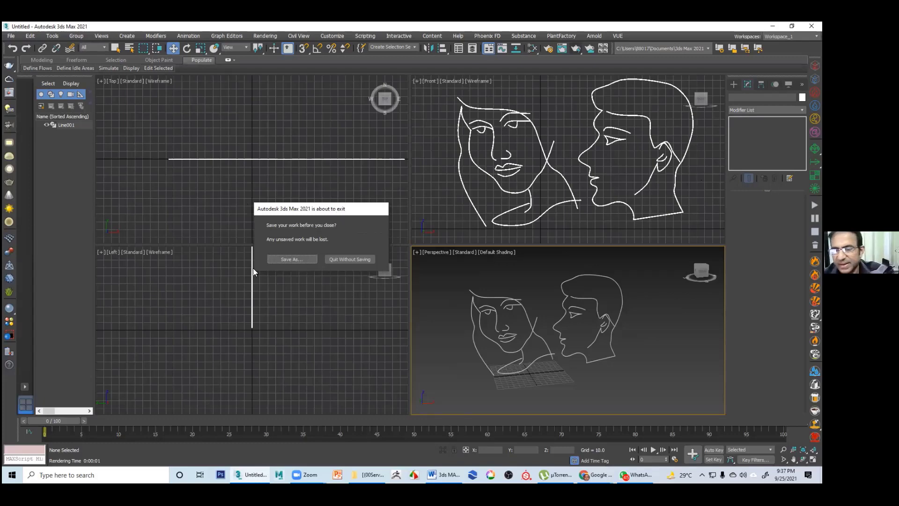
left_click_drag(294, 260, 299, 263)
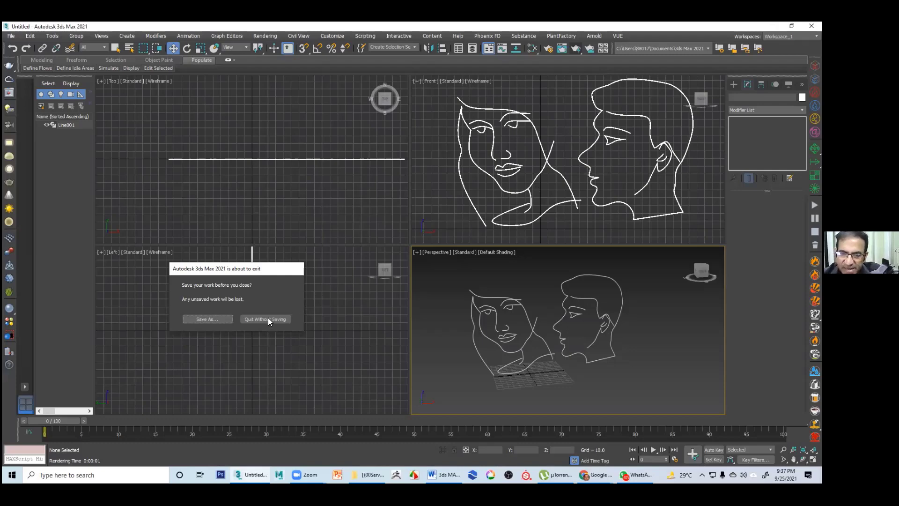
key("Escape")
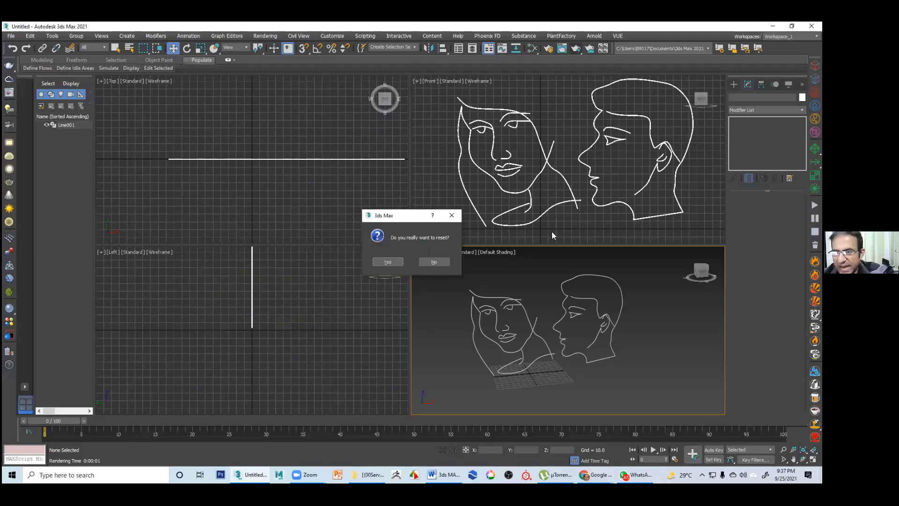
key("Escape")
left_click(656, 218)
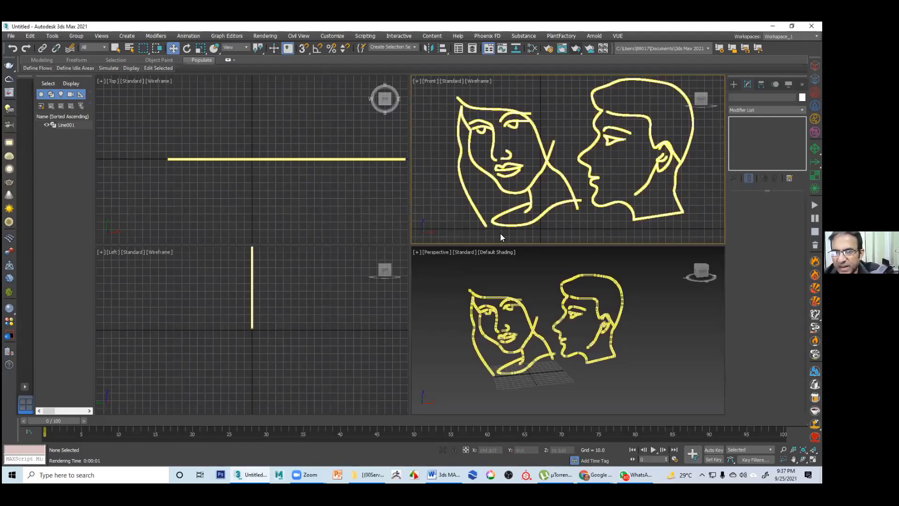
Change the combined face shape's object colour to yellow, render the Perspective view and close the rendered frame
left_click(487, 231)
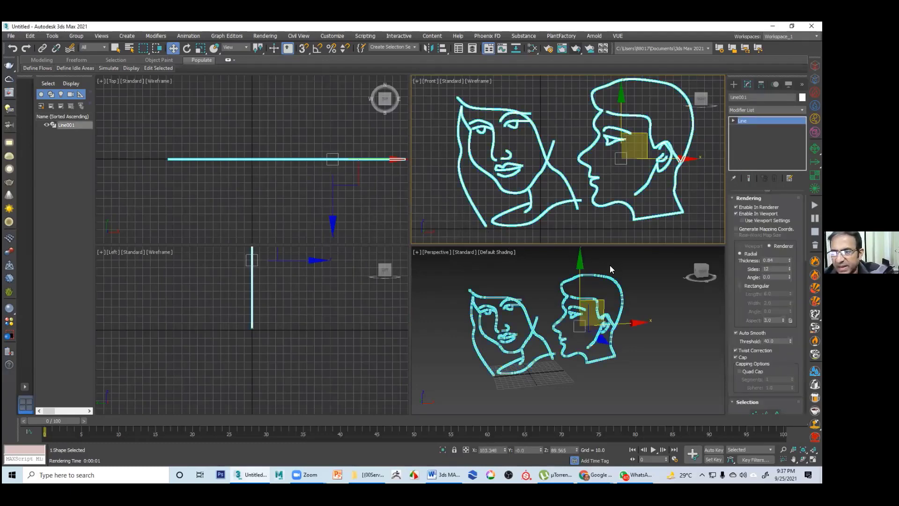
right_click(622, 337)
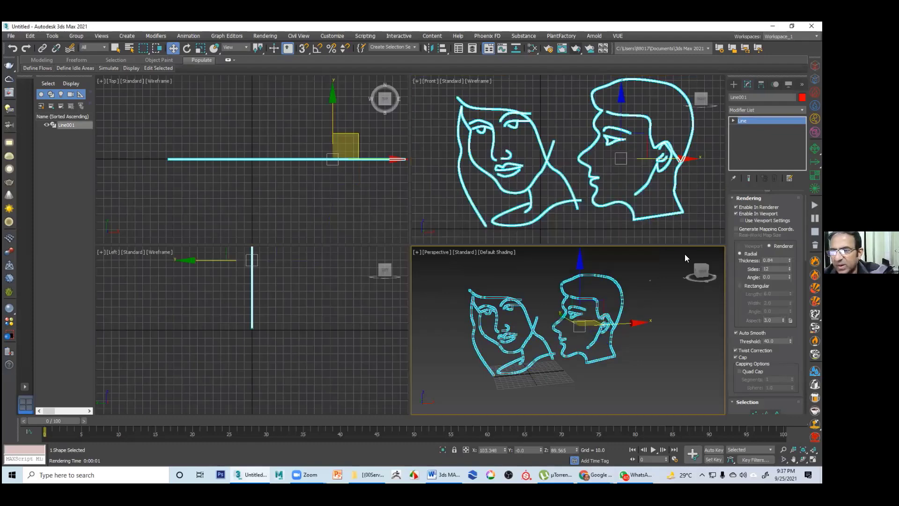
key("ctrl+d")
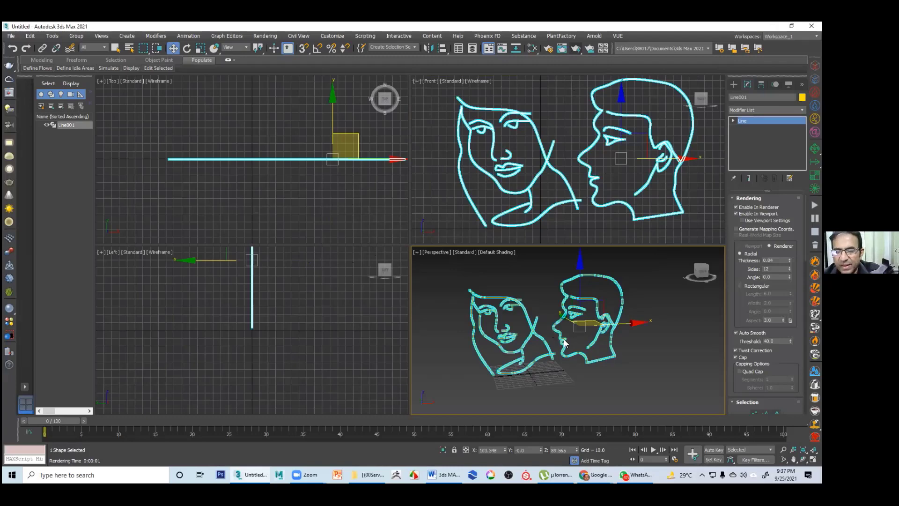
key("shift+q")
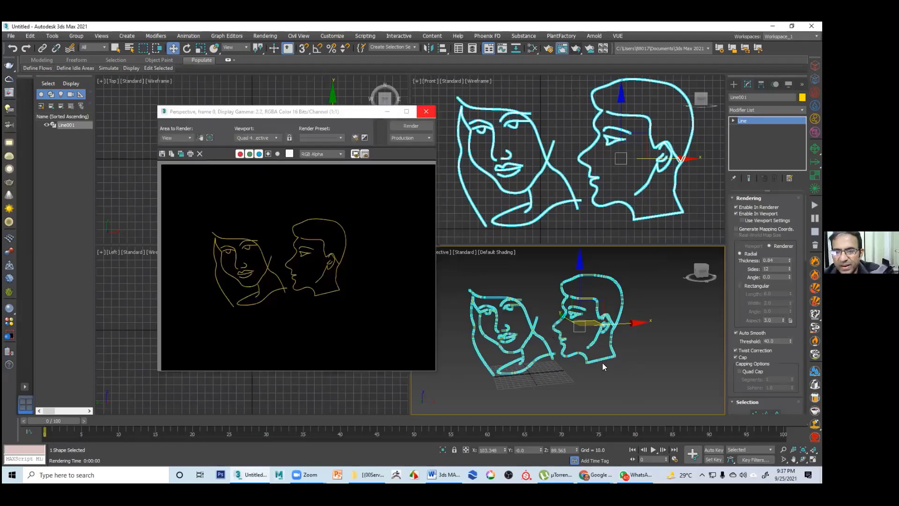
left_click(426, 111)
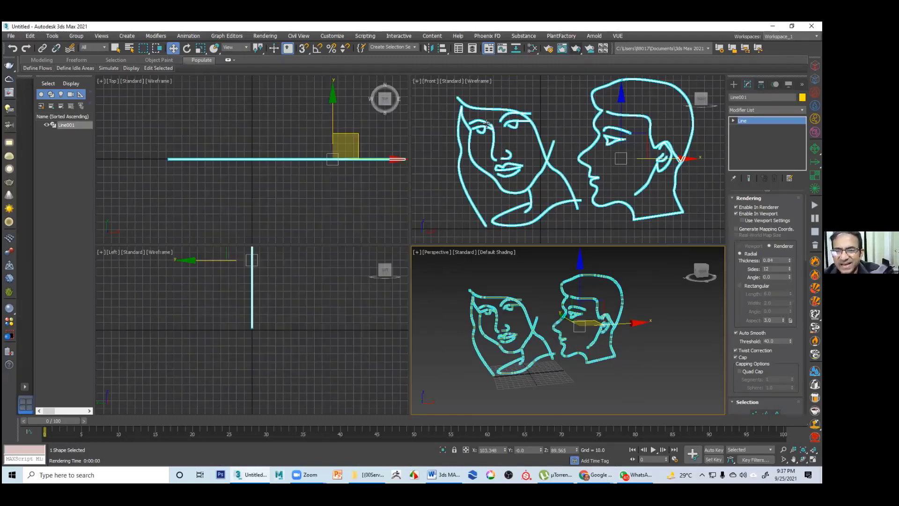
Deselect the face drawing and reset to an empty scene without saving
left_click(514, 107)
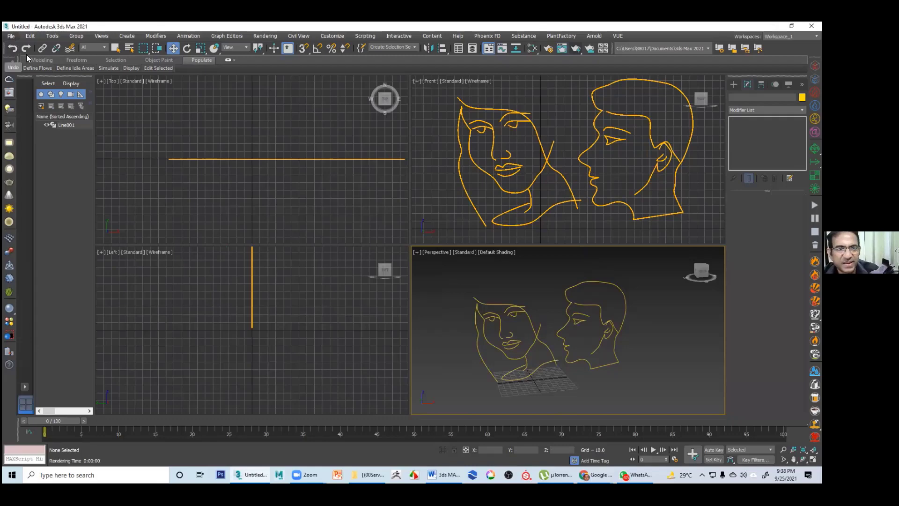
key("alt+f")
key("x")
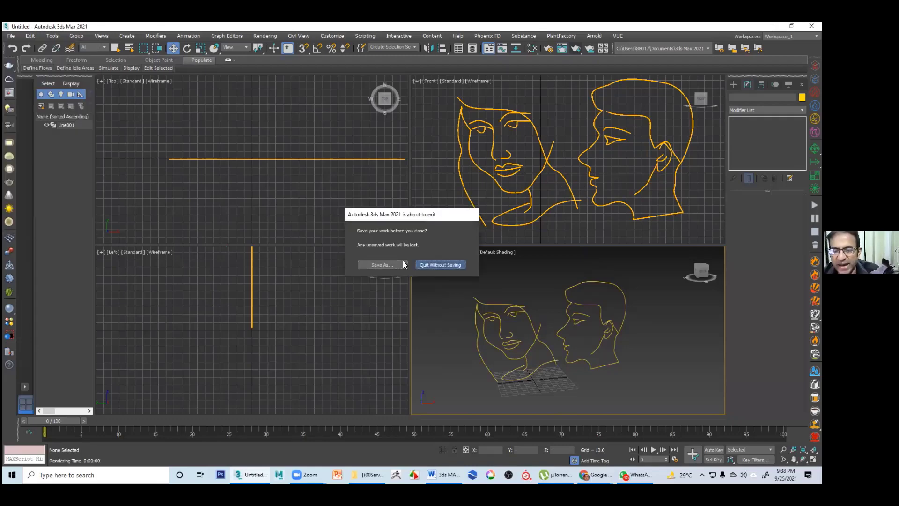
key("Escape")
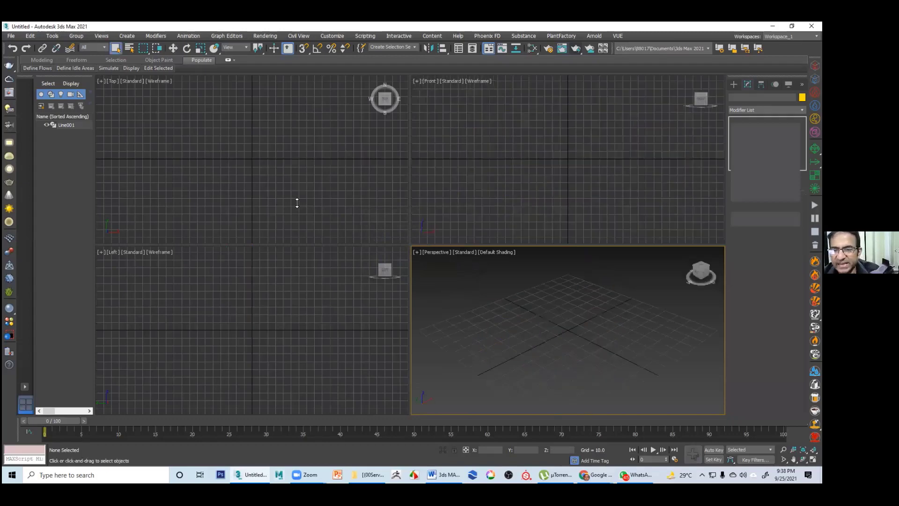
Maximize the Front view and start the Line spline tool with room above the horizontal axis
left_click(508, 144)
key("alt+w")
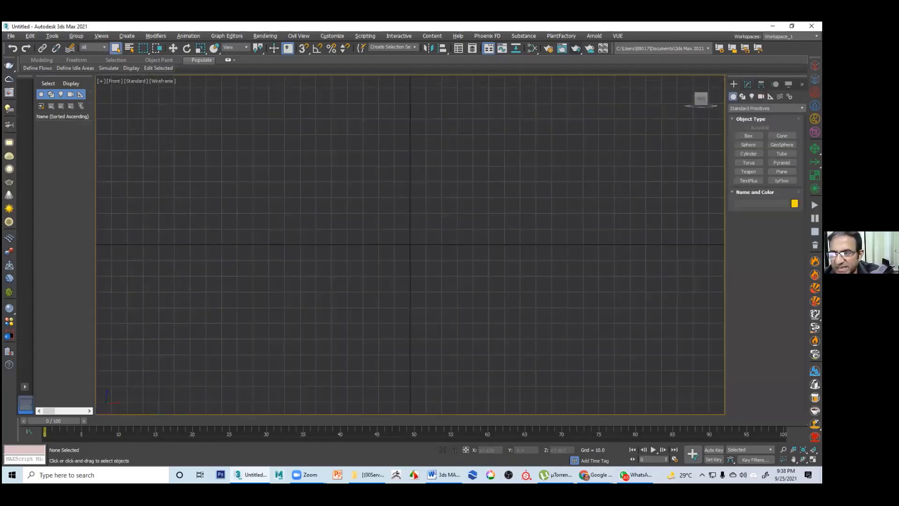
left_click(742, 97)
left_click(748, 143)
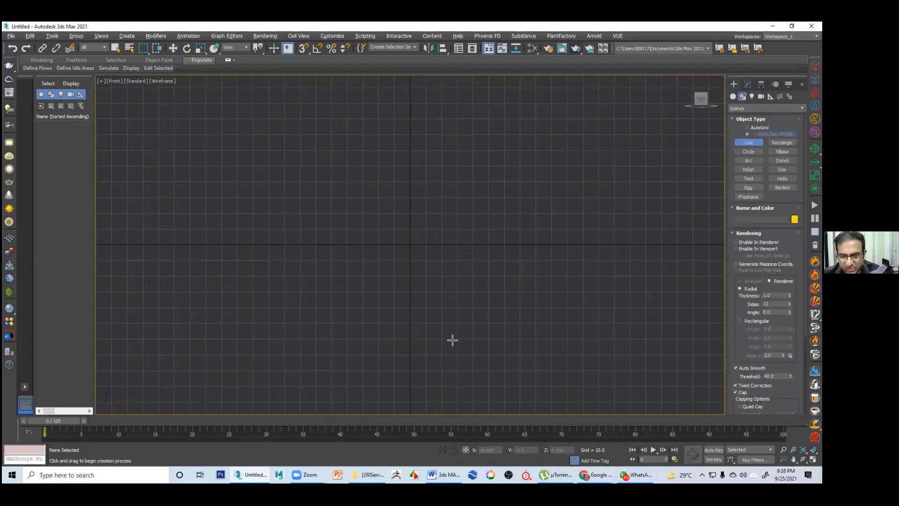
scroll(550, 390, "down", 1)
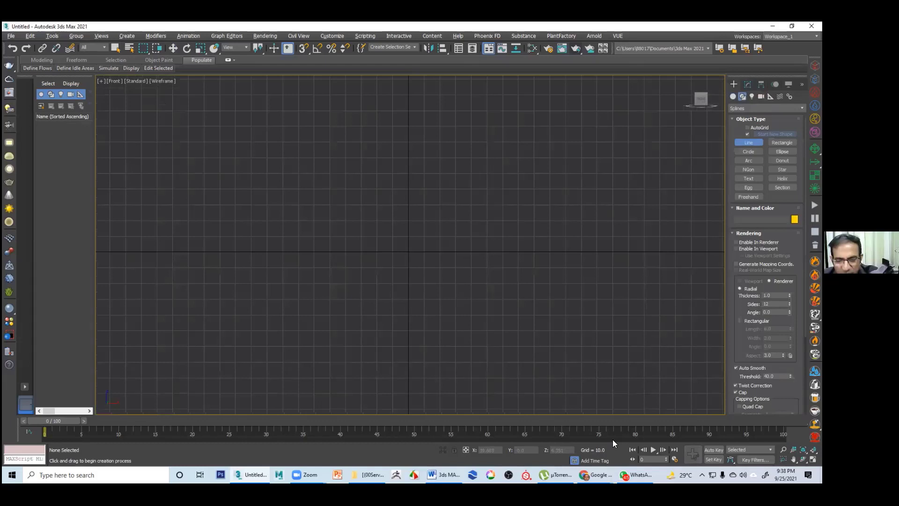
middle_click_drag(470, 242, 444, 337)
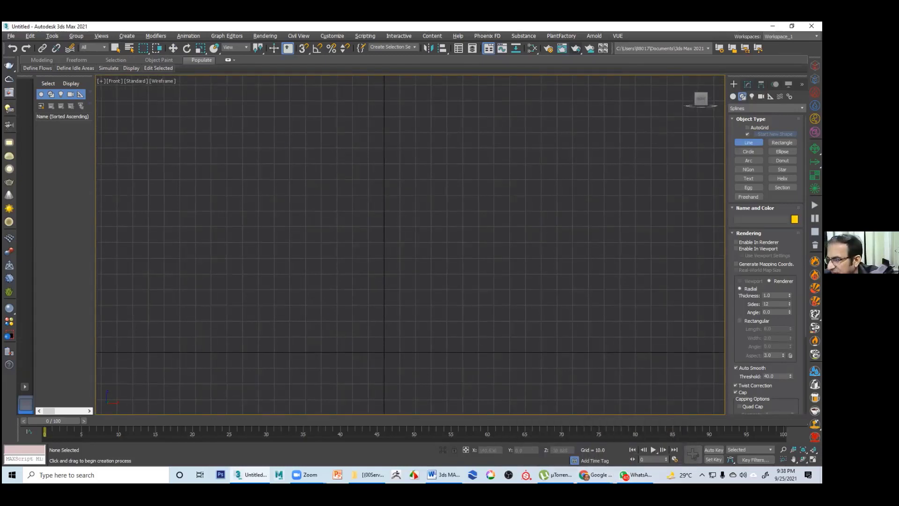
Switch to the browser to examine the flower vase image results, and return to 3ds Max
left_click(595, 475)
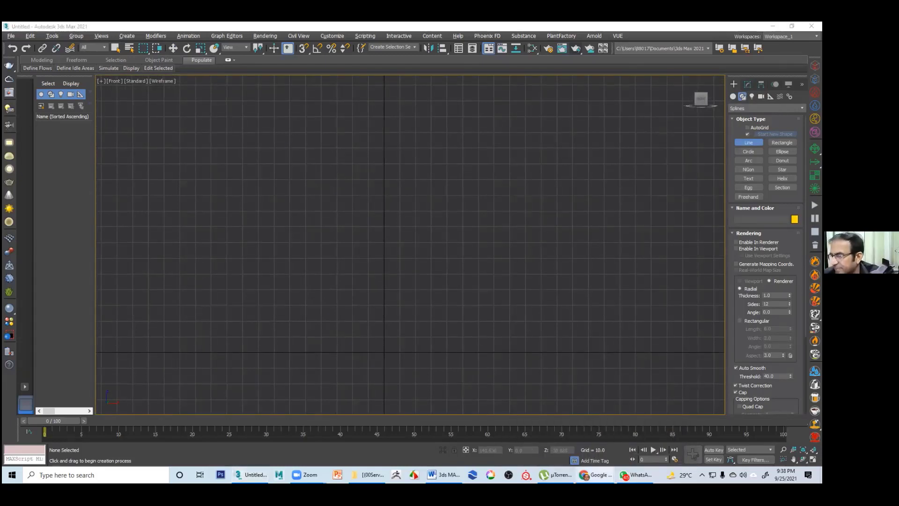
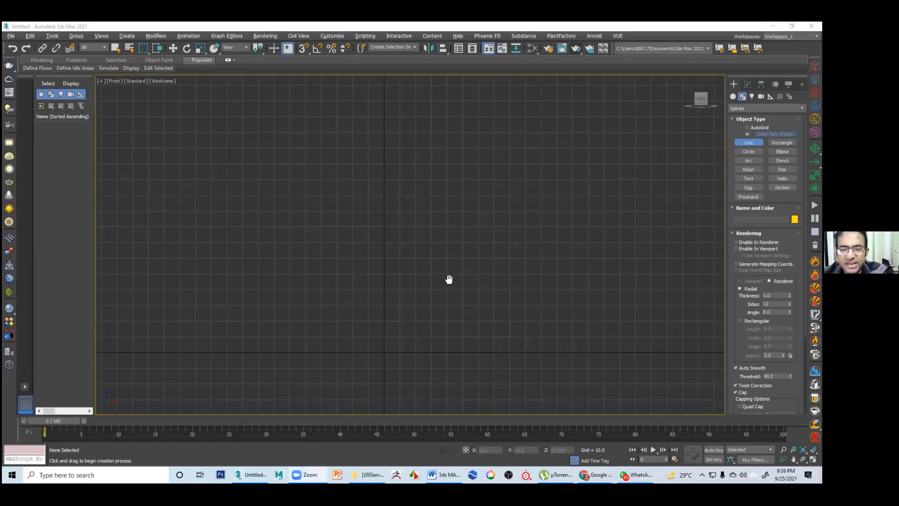
middle_click_drag(449, 284, 381, 254)
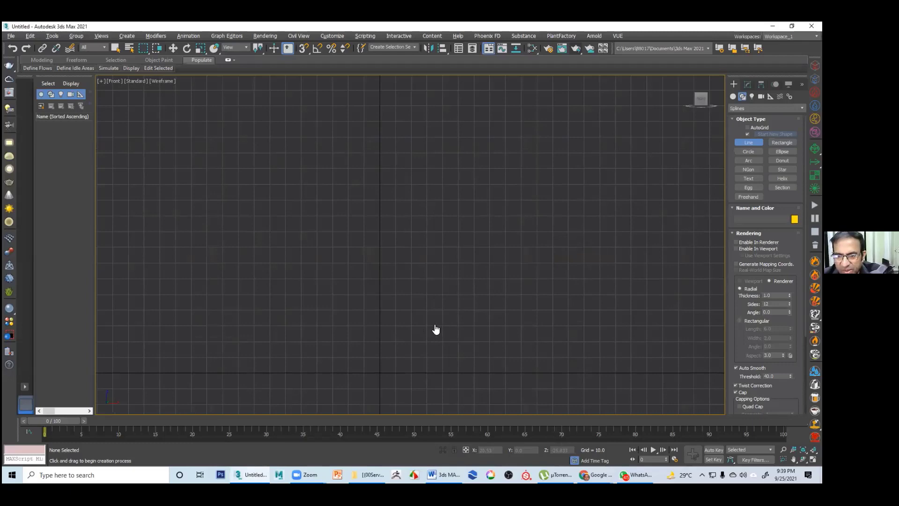
key("alt+Tab")
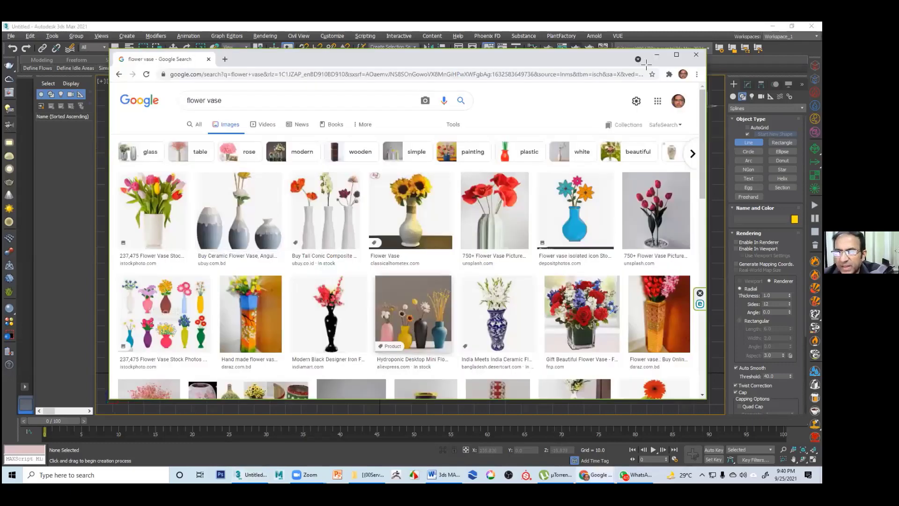
key("alt+Tab")
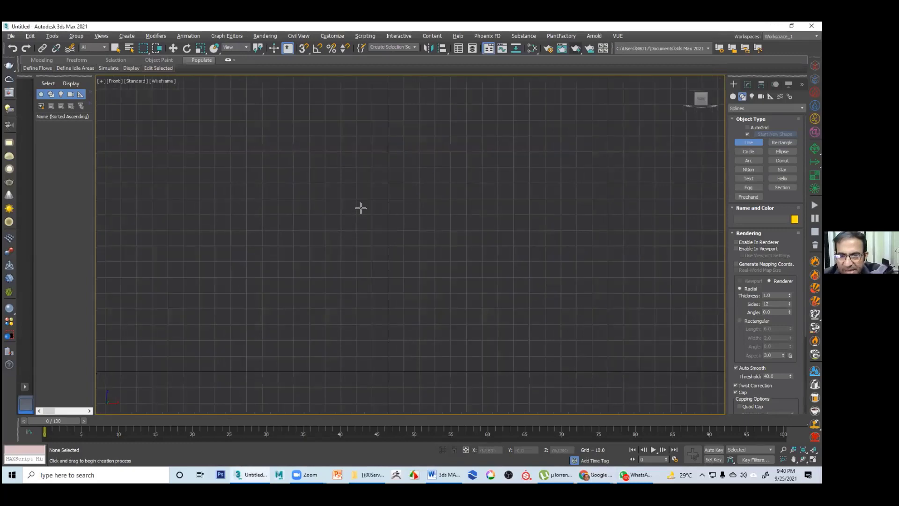
Draw an open, curved half-profile of a vase in the Front view, closing its base with a horizontal segment about 19 units long ending at the origin
left_click_drag(360, 204, 366, 233)
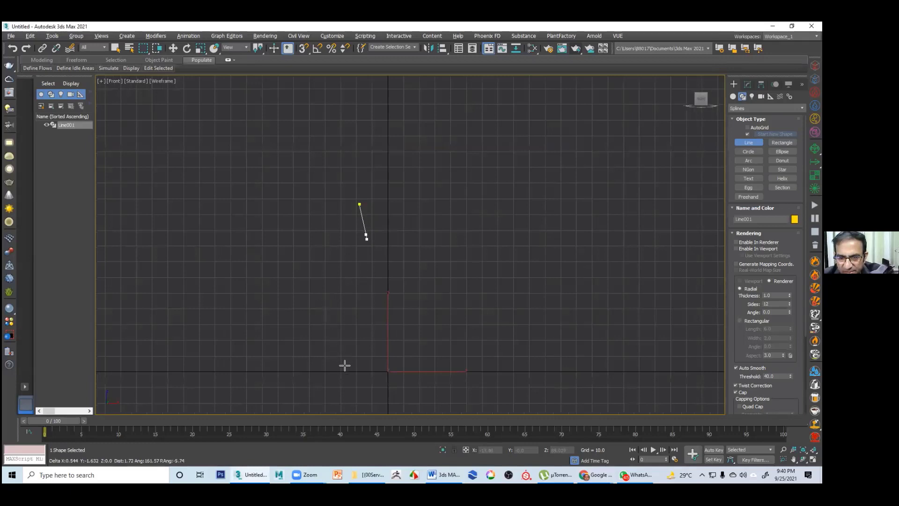
left_click(358, 371)
left_click(373, 371)
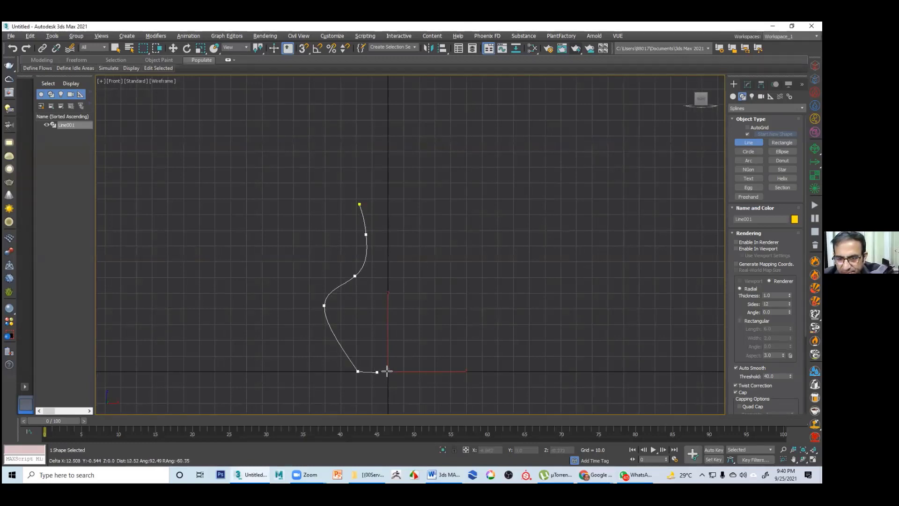
left_click(387, 371)
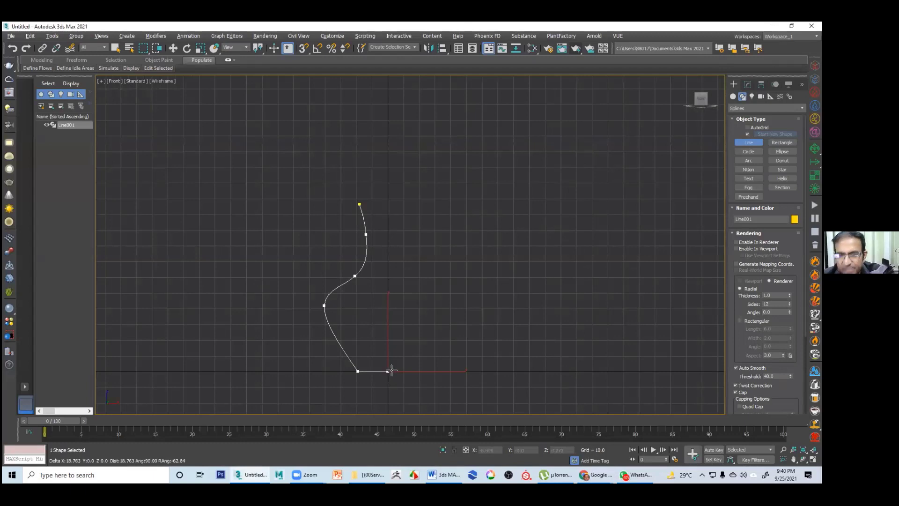
right_click(387, 371)
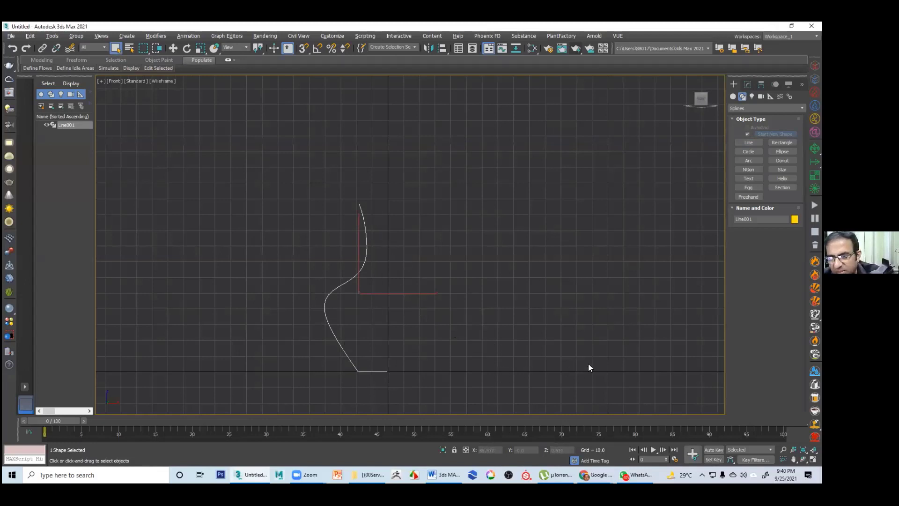
Show all four viewports and apply a Lathe modifier to the vase profile
key("alt+w")
middle_click_drag(598, 331, 593, 408)
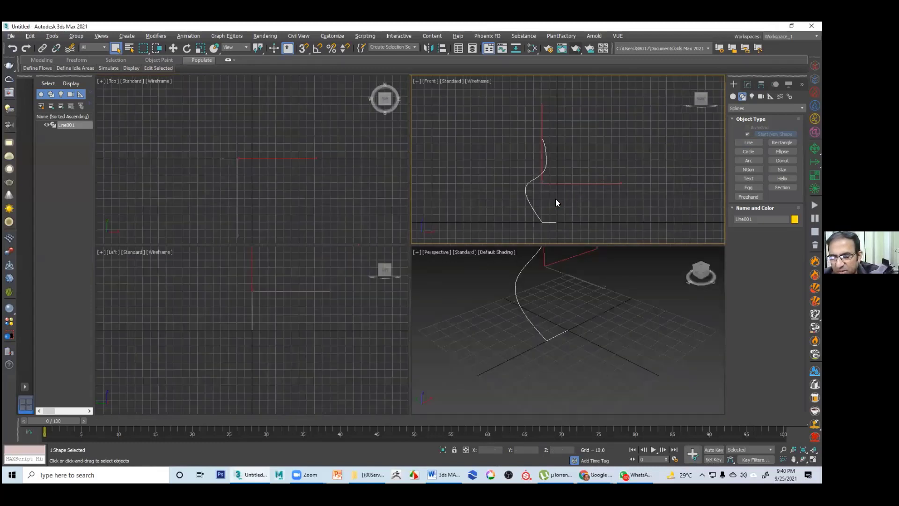
middle_click_drag(550, 190, 555, 183)
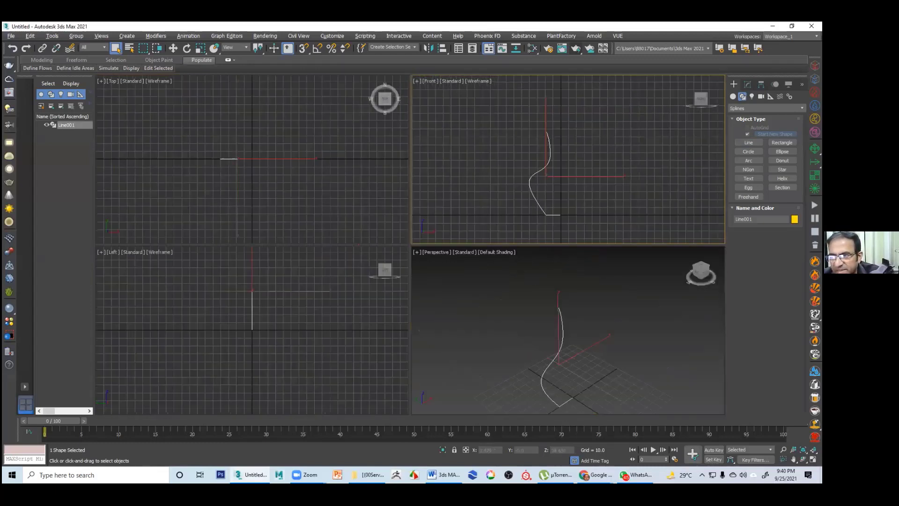
left_click(747, 84)
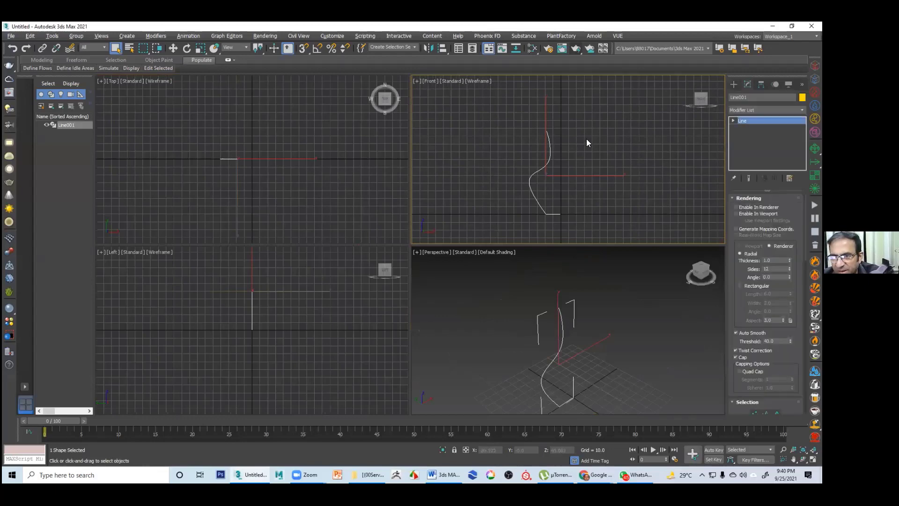
left_click(528, 172)
left_click(535, 179)
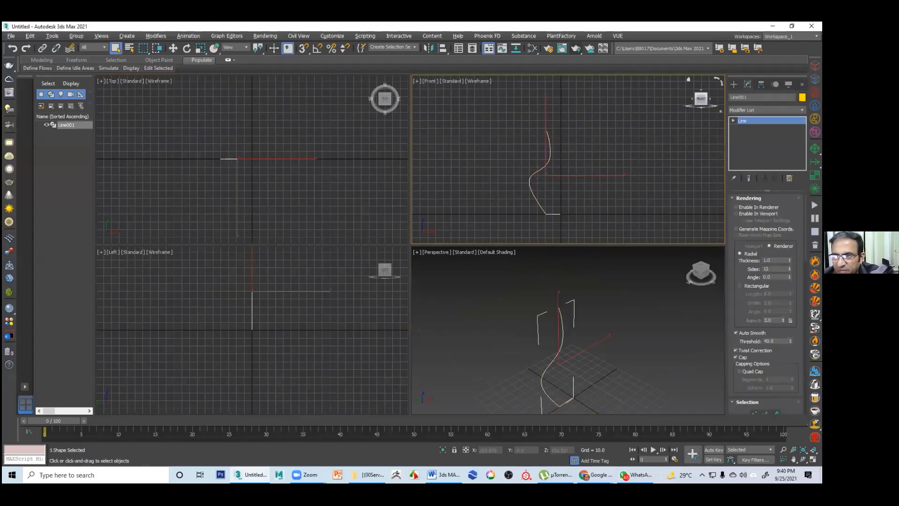
left_click(761, 109)
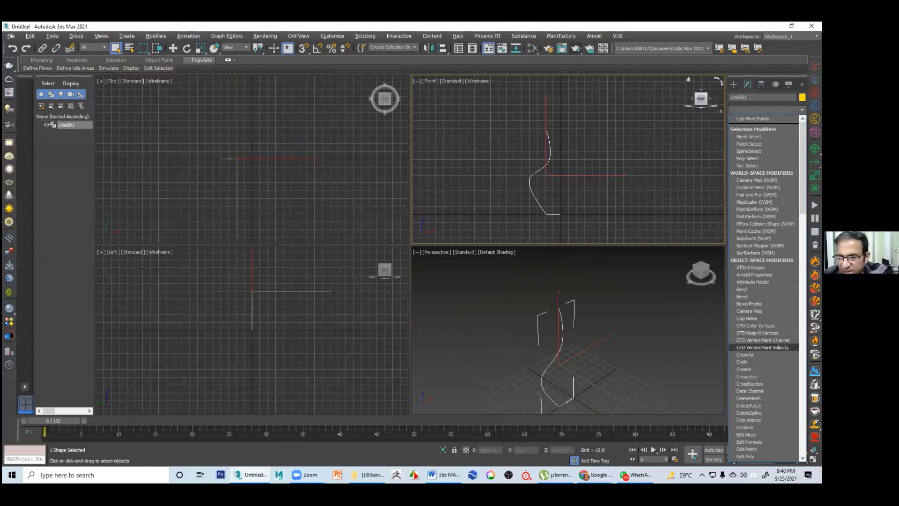
key("l")
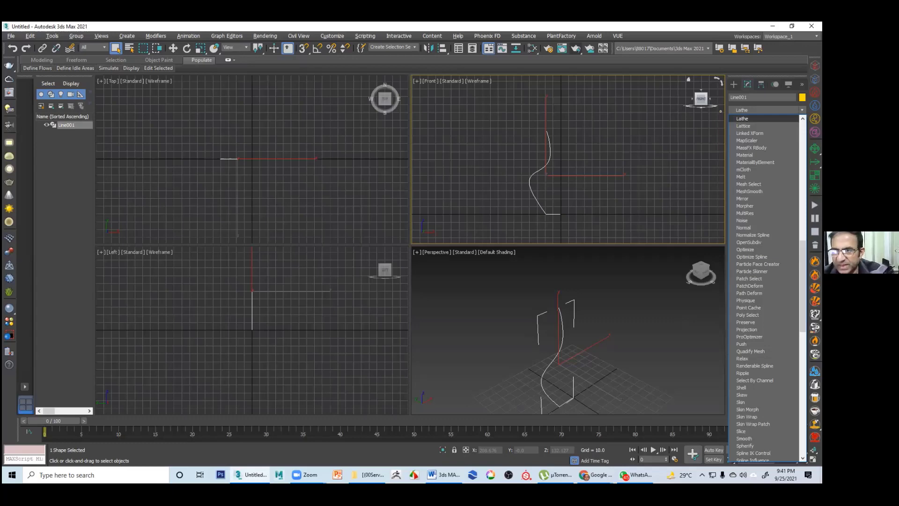
key("Return")
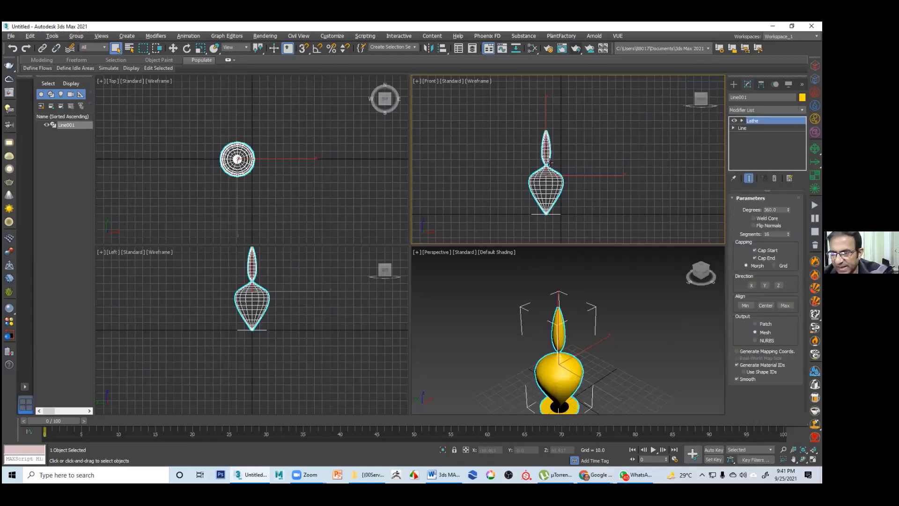
Align the lathe axis to the profile's Max side and inspect the vase in the Perspective view
right_click(588, 294)
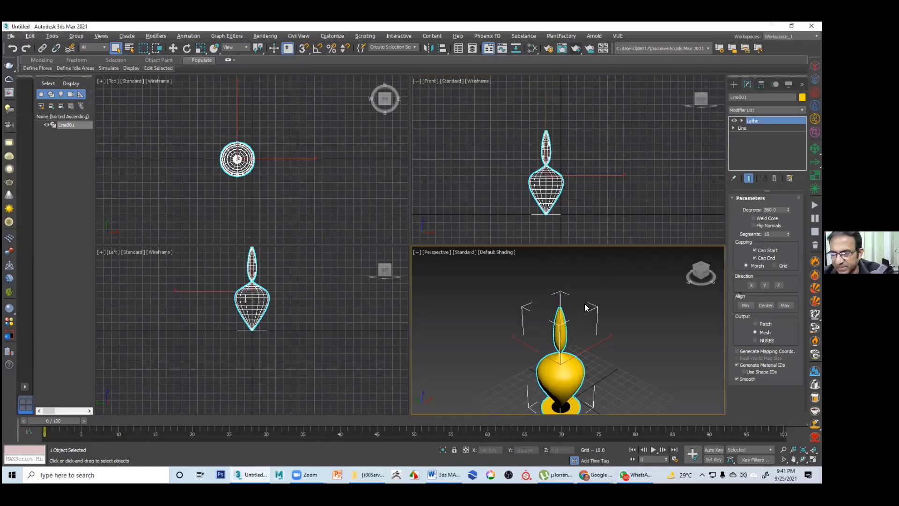
middle_click_drag(586, 307, 584, 283)
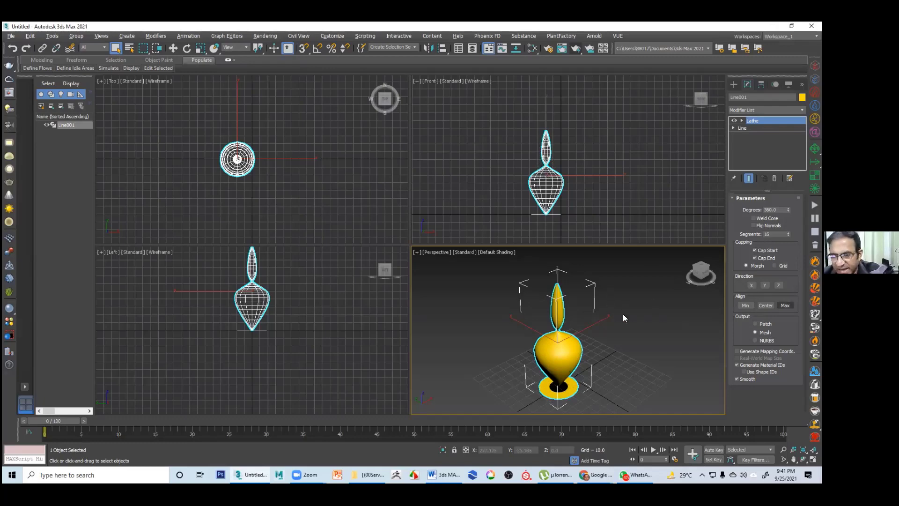
mouse_move(617, 302)
middle_mouse_down("alt")
mouse_move(619, 294)
mouse_move(614, 308)
middle_mouse_up("alt")
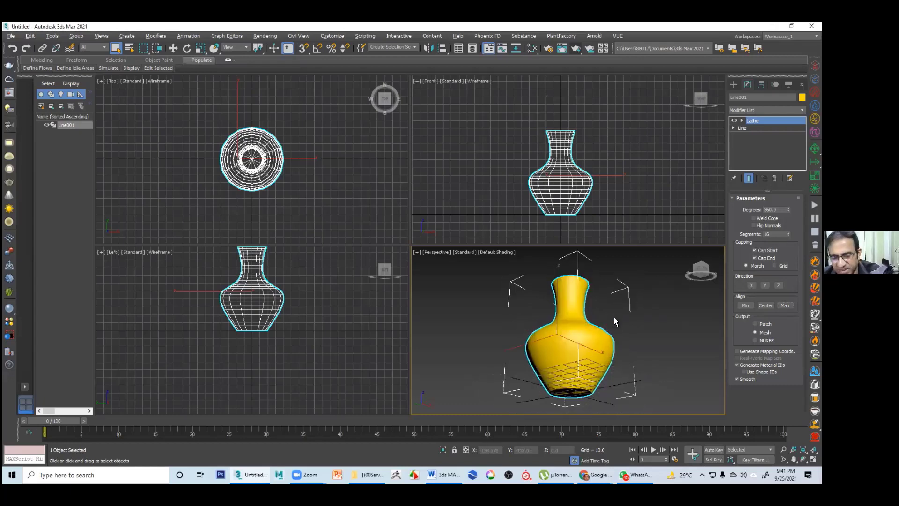
Examine the lathed vase in a maximized Perspective view, checking its base from below and its open rim from above
key("shift+z")
key("shift+z")
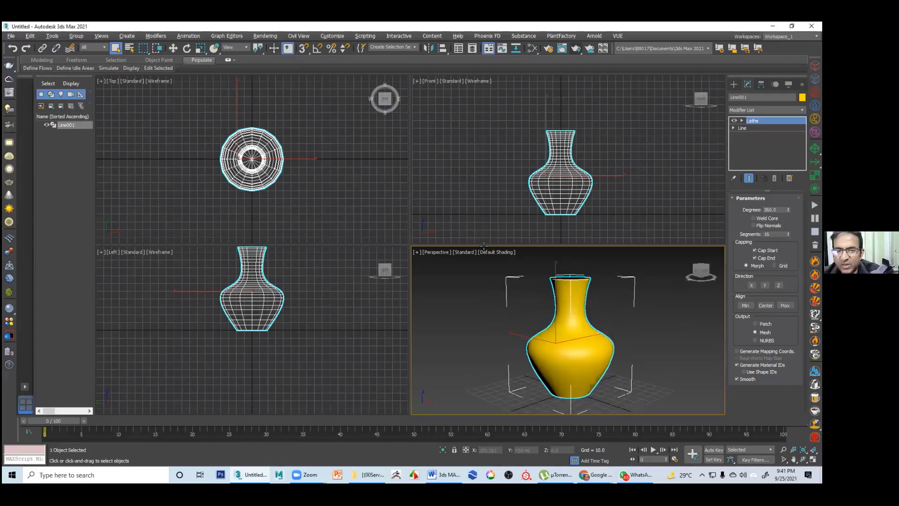
key("alt+w")
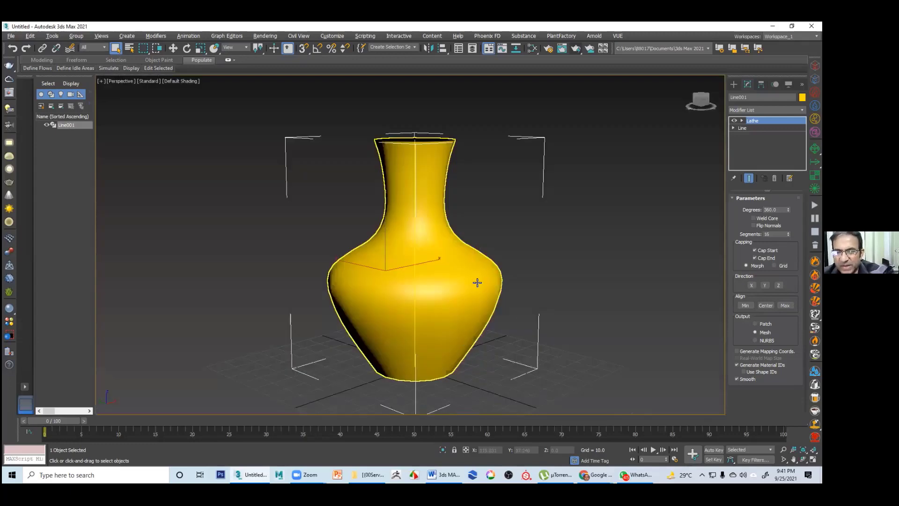
key("shift+z")
key("shift+z")
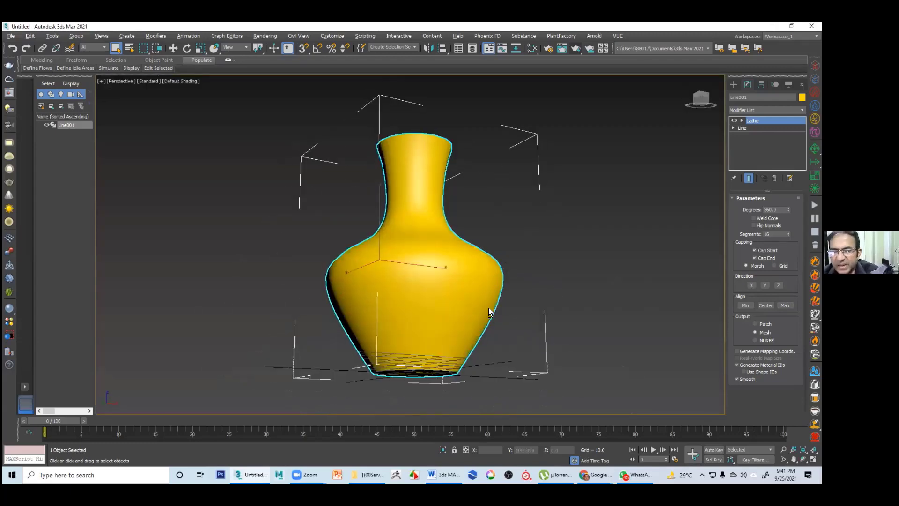
key("shift+z")
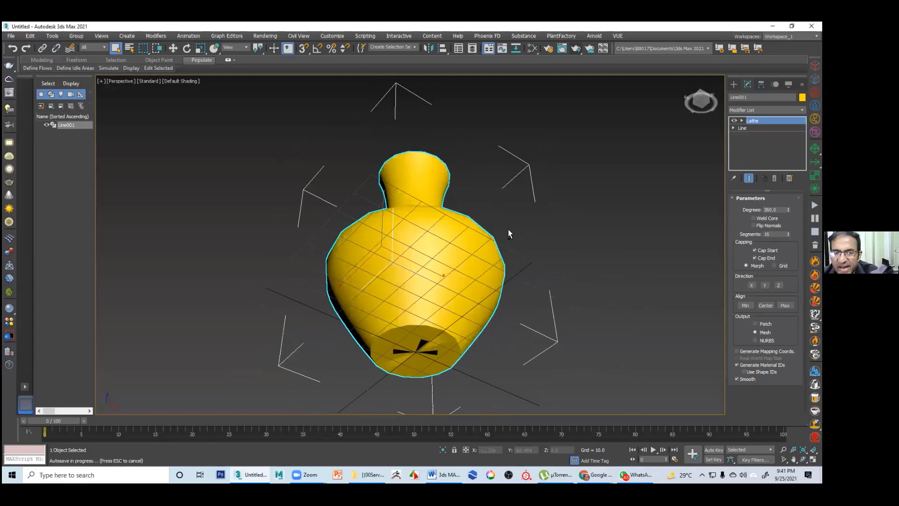
key("shift+z")
key("shift+z")
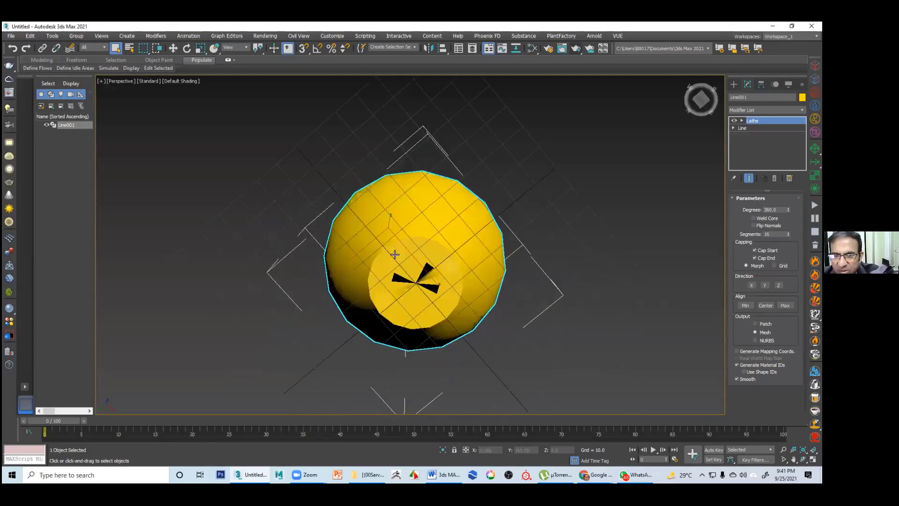
key("shift+z")
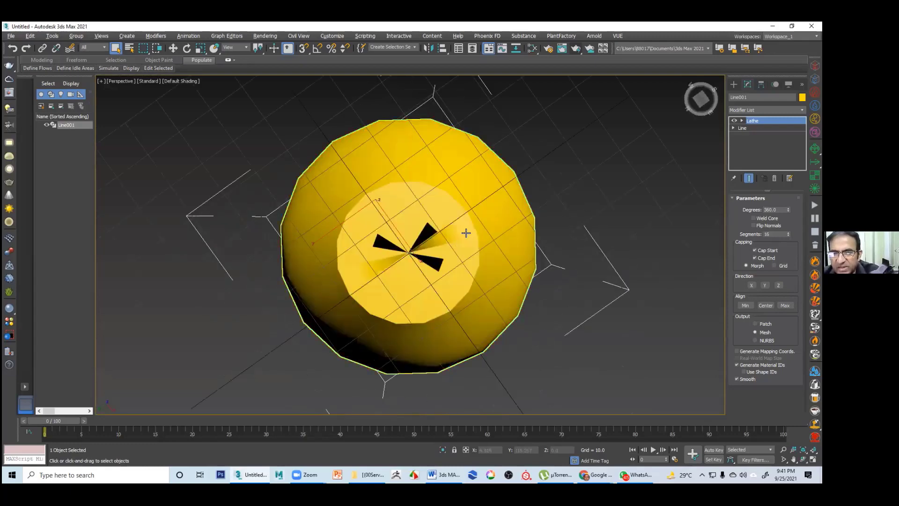
key("shift+z")
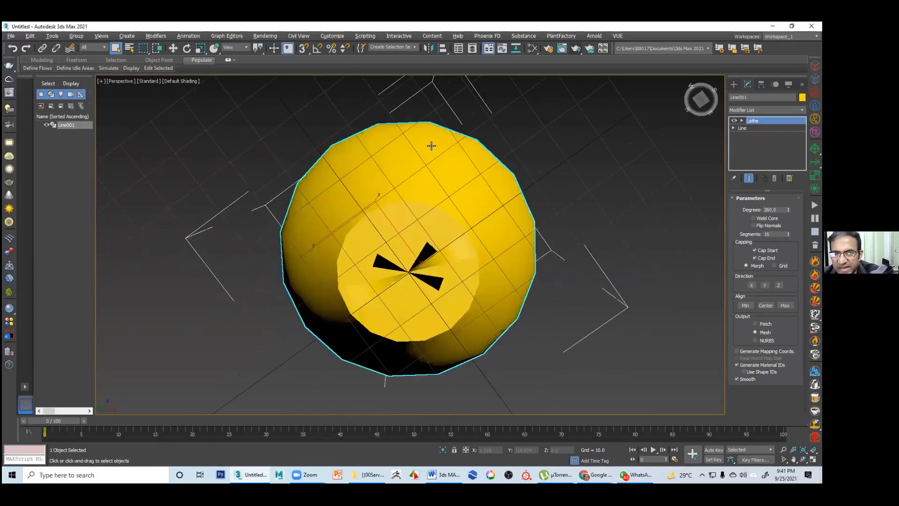
key("shift+z")
key("shift+z")
key("shift+z")
key("shift+z")
key("shift+z")
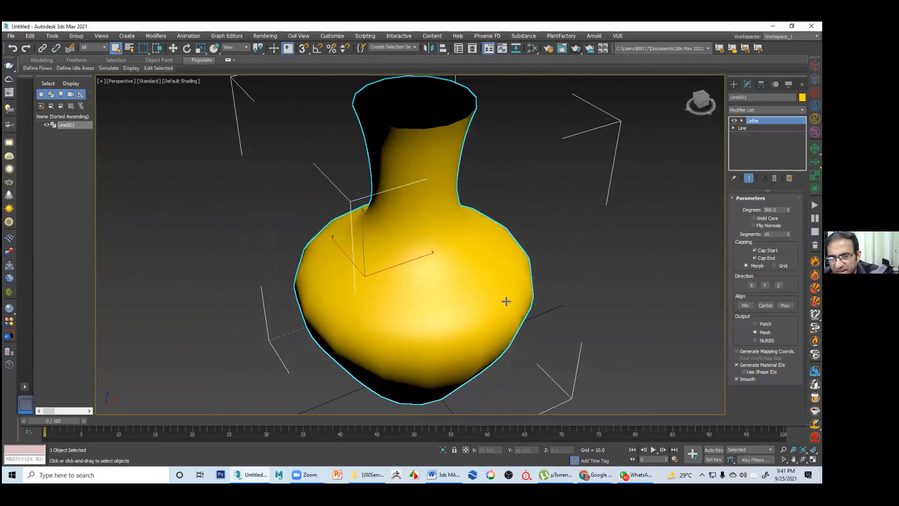
key("shift+z")
key("shift+z")
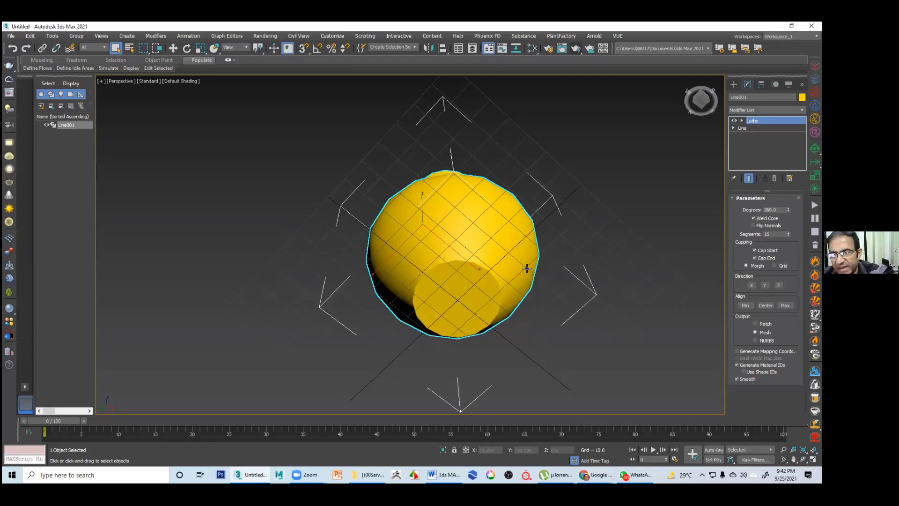
Examine the vase's welded base cap closely from below and from the side
middle_click_drag(516, 294, 594, 260)
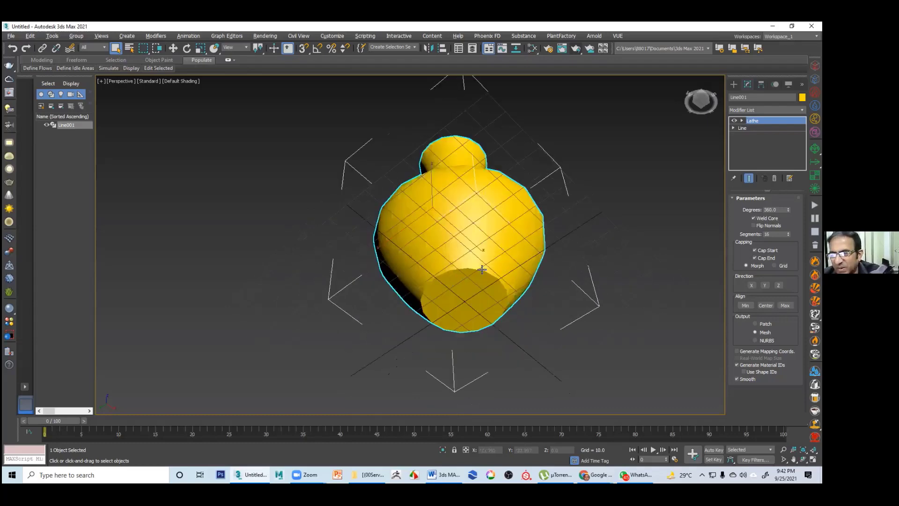
middle_click_drag(482, 269, 585, 265, "alt")
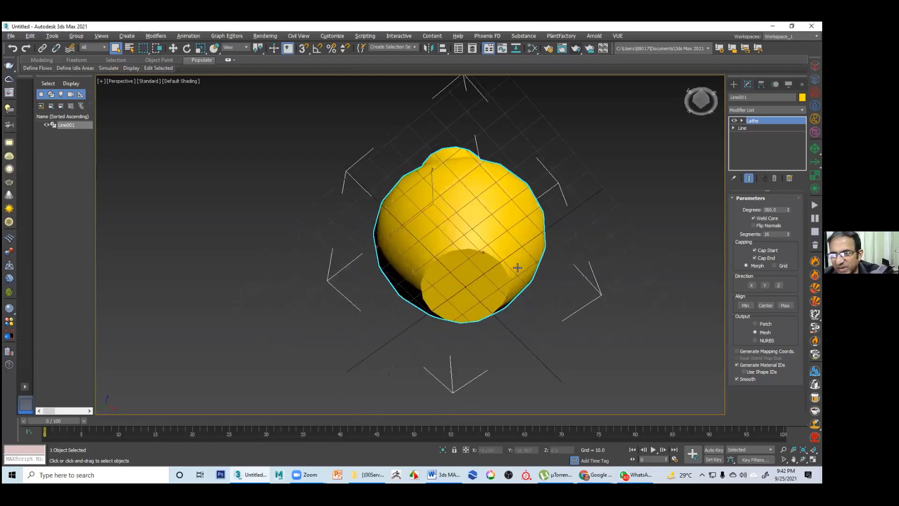
key("shift+z")
key("shift+z")
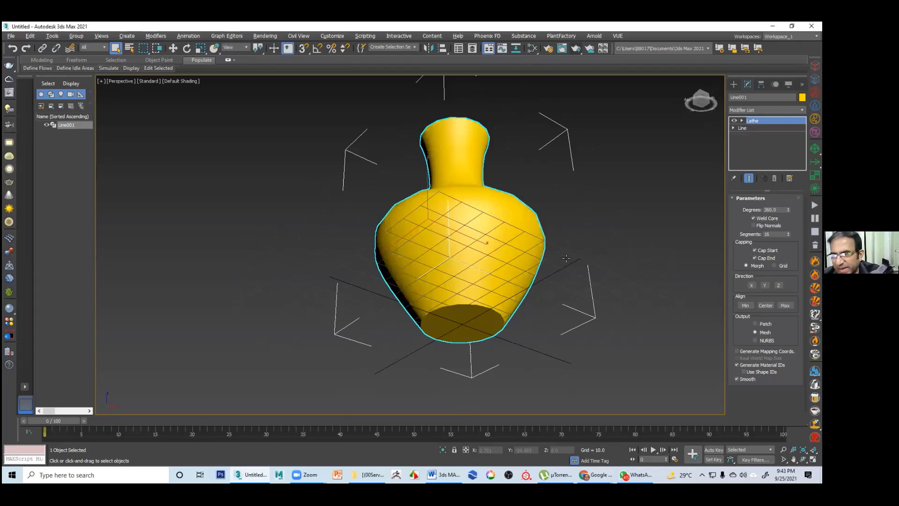
key("shift+z")
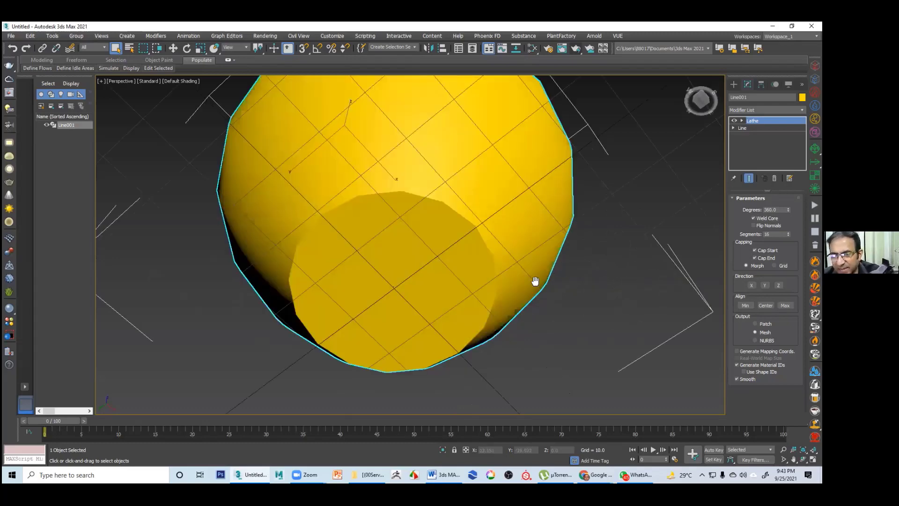
scroll(543, 287, "up", 2)
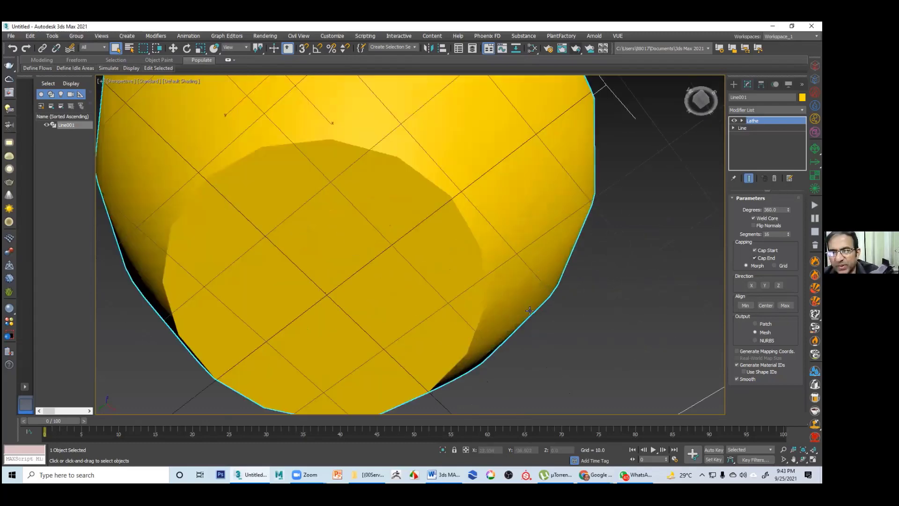
scroll(529, 311, "down", 4)
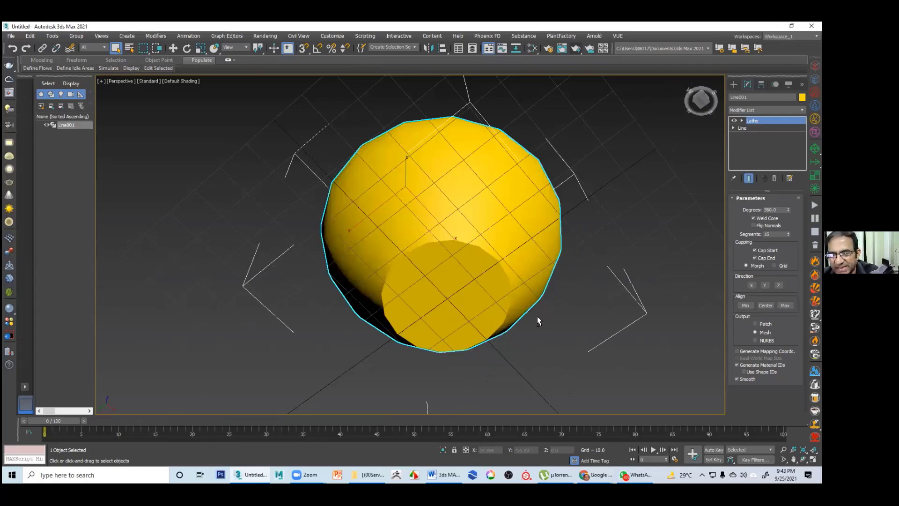
middle_click_drag(527, 280, 563, 268, "alt")
Display edged faces on the vase and increase the Lathe segments to 45 for a rounder base
key("F4")
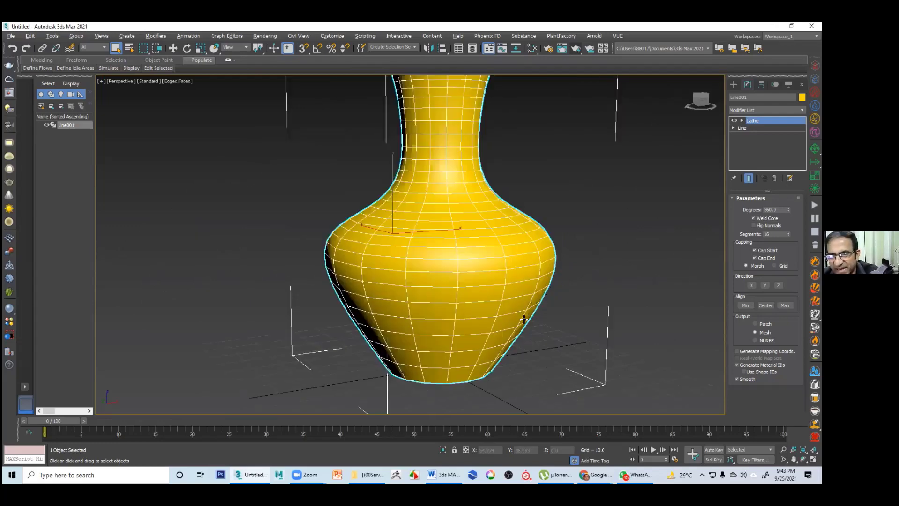
scroll(483, 282, "down", 3)
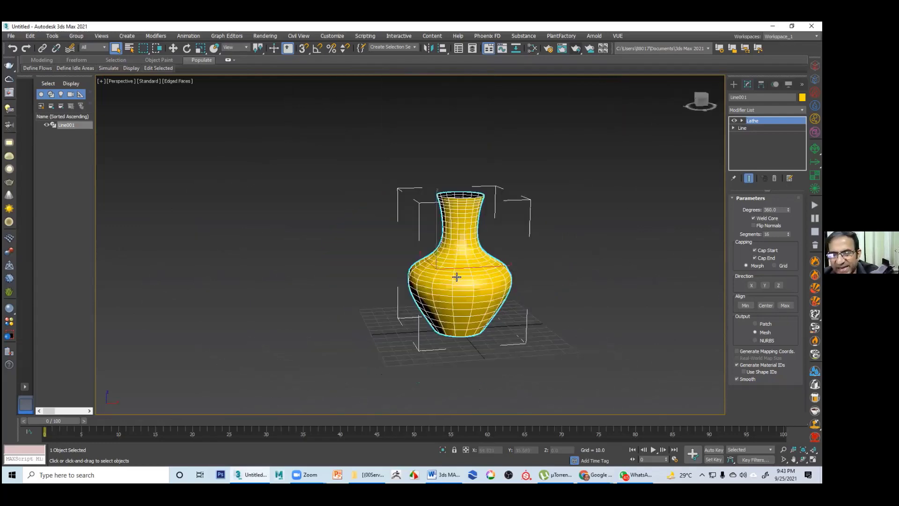
scroll(490, 302, "up", 3)
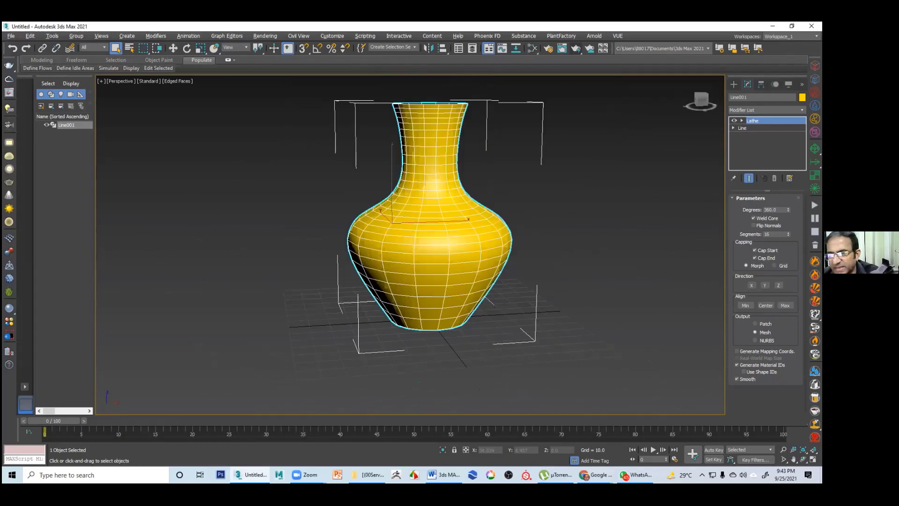
middle_click_drag(410, 216, 410, 168, "alt")
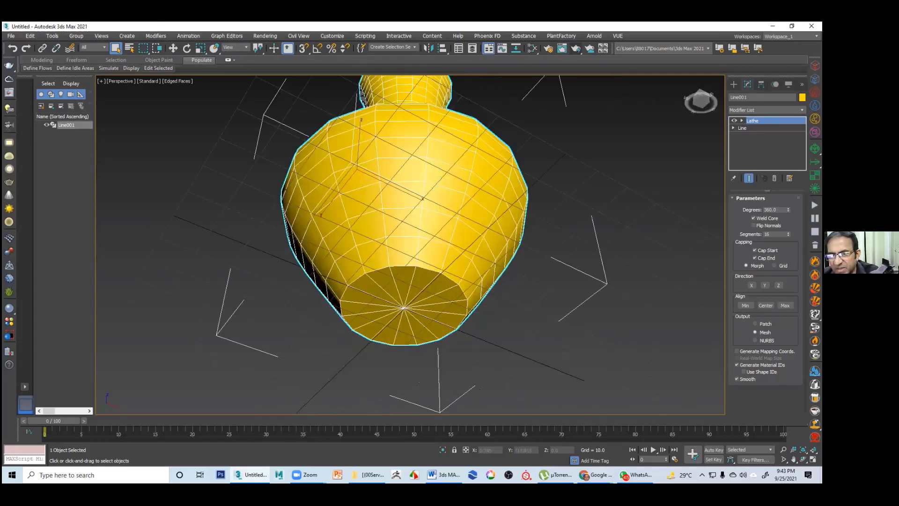
scroll(451, 280, "up", 3)
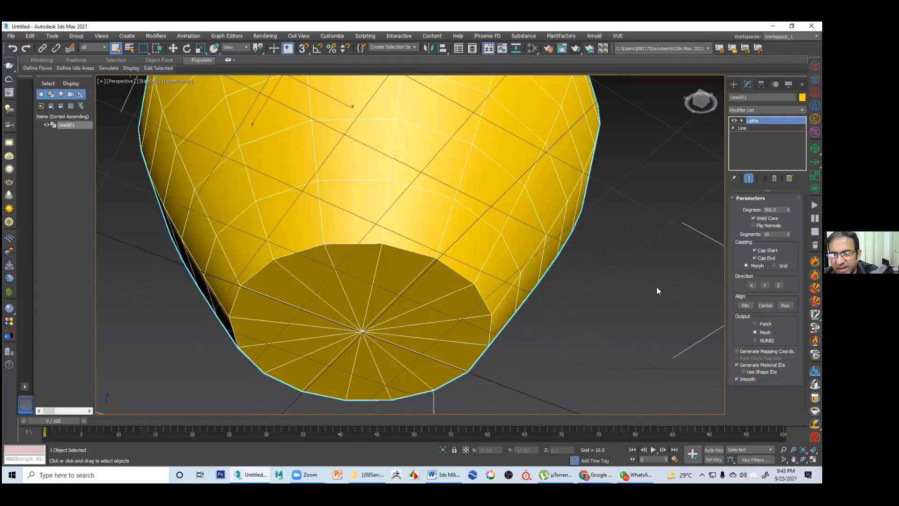
left_click_drag(788, 234, 788, 216)
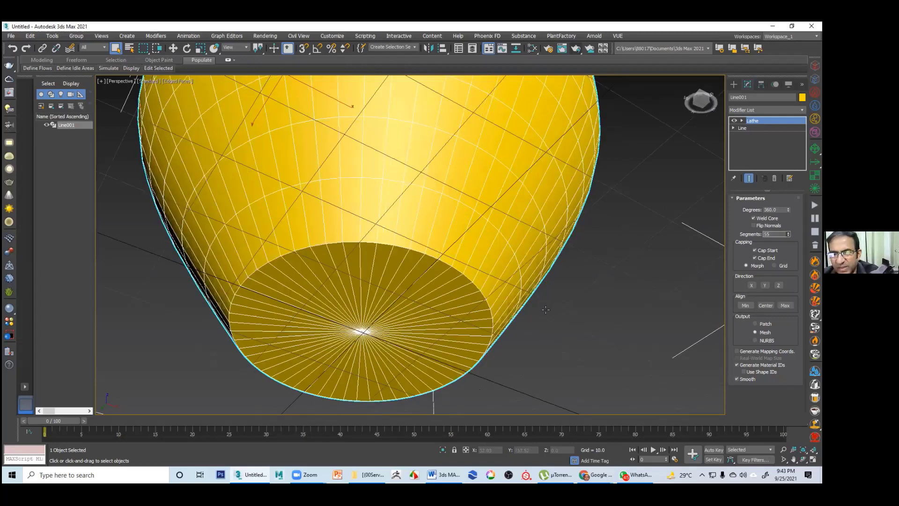
Deselect the vase, turn off the edged-faces display, and reselect the vase
left_click(562, 272)
middle_click_drag(561, 272, 567, 300, "alt")
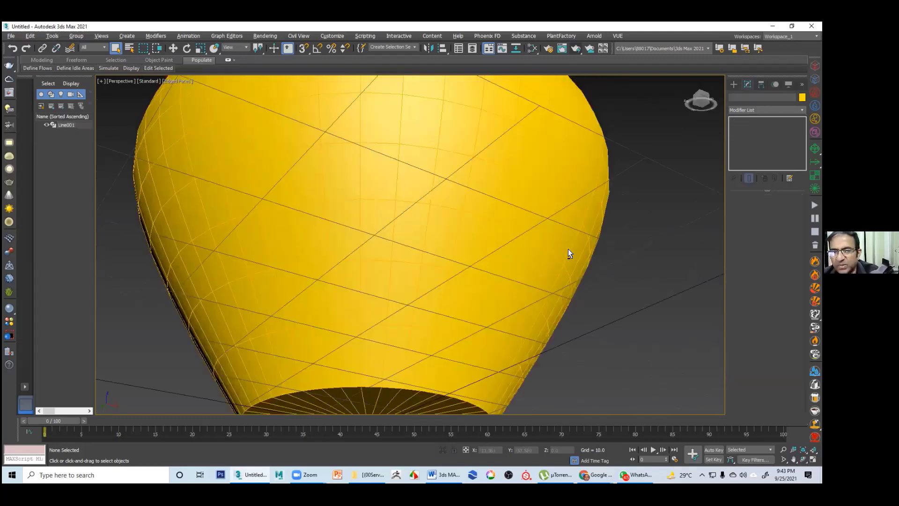
middle_click_drag(568, 249, 574, 228, "alt")
key("z")
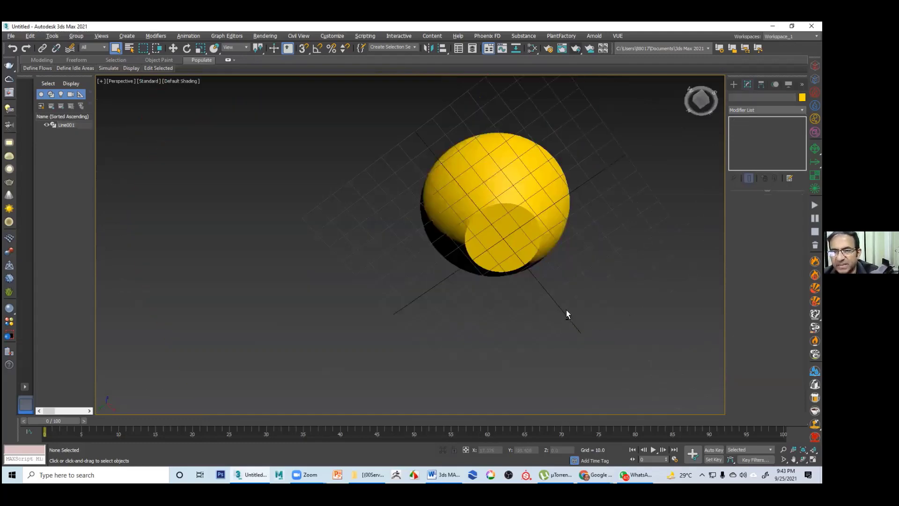
key("F4")
mouse_move(566, 313)
middle_mouse_down("alt")
mouse_move(506, 293)
mouse_move(472, 215)
middle_mouse_up("alt")
left_click(499, 289)
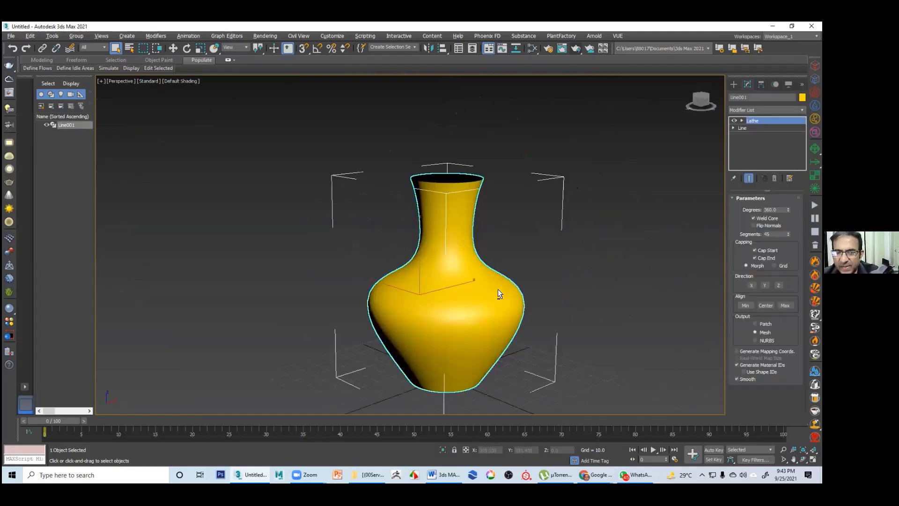
Examine the shape of the smoother 45-segment vase from the front, from below and from above the rim
middle_click_drag(498, 288, 468, 220, "alt")
middle_click_drag(462, 297, 468, 246, "alt")
key("shift+z")
key("shift+z")
key("shift+z")
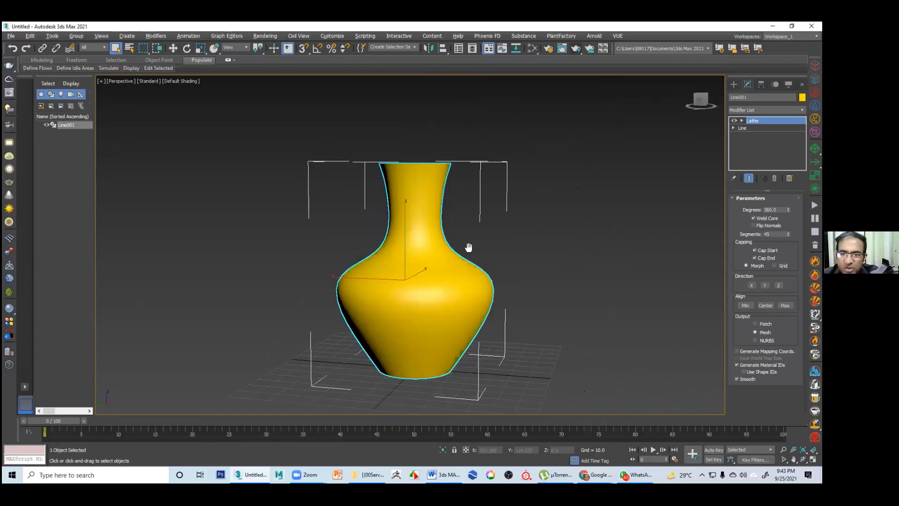
key("shift+z")
key("shift+z")
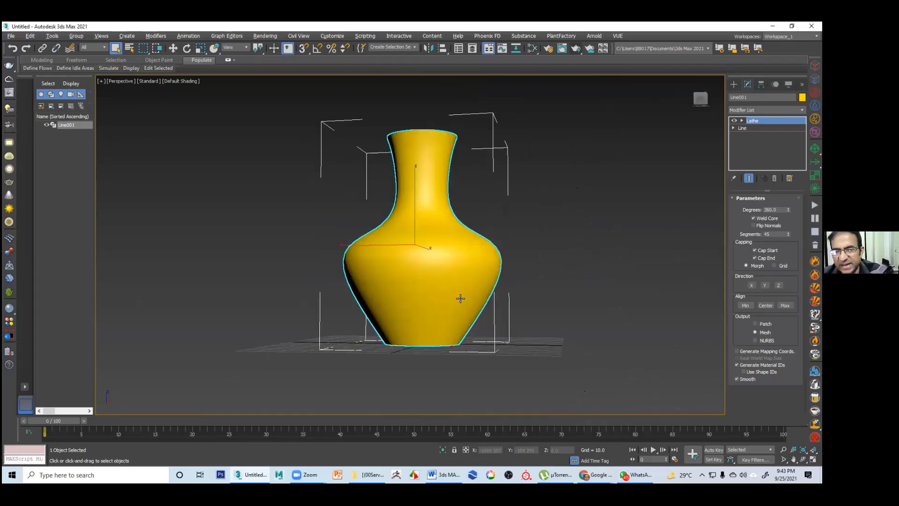
key("shift+z")
key("shift+z")
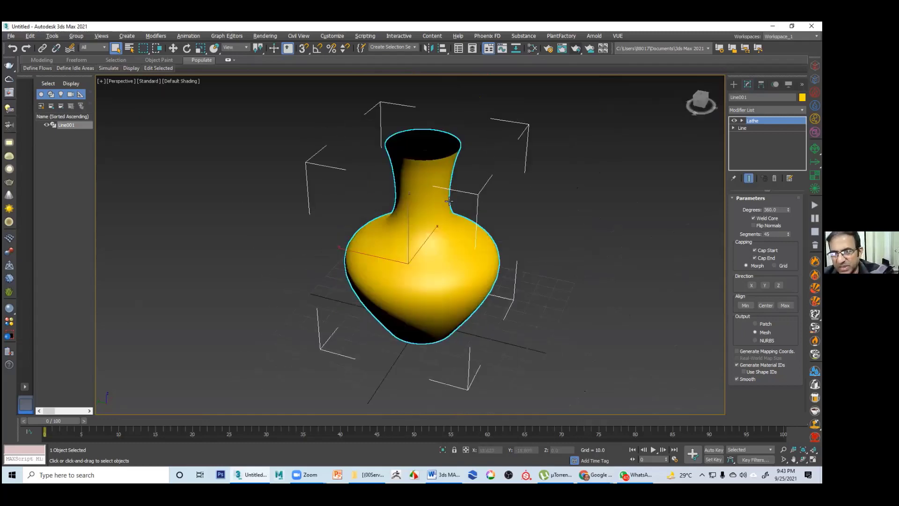
key("shift+z")
key("shift+z")
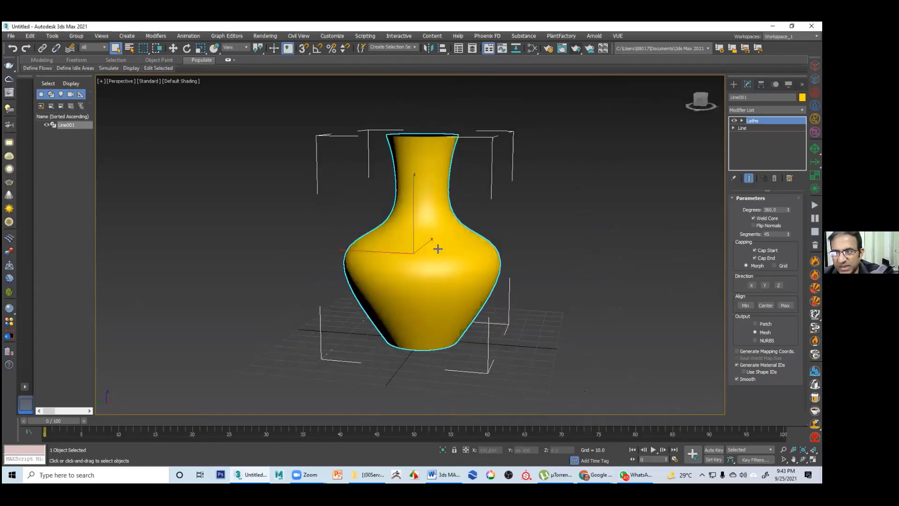
key("shift+z")
key("shift+z")
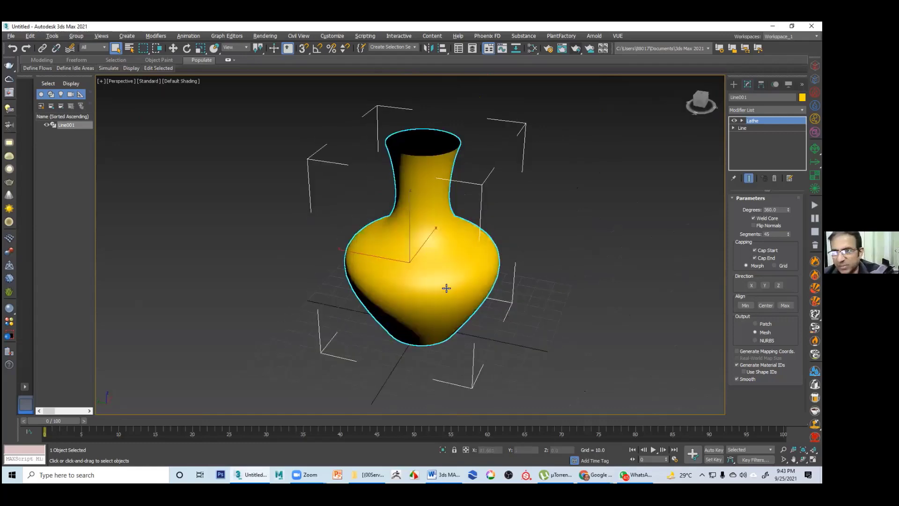
key("shift+z")
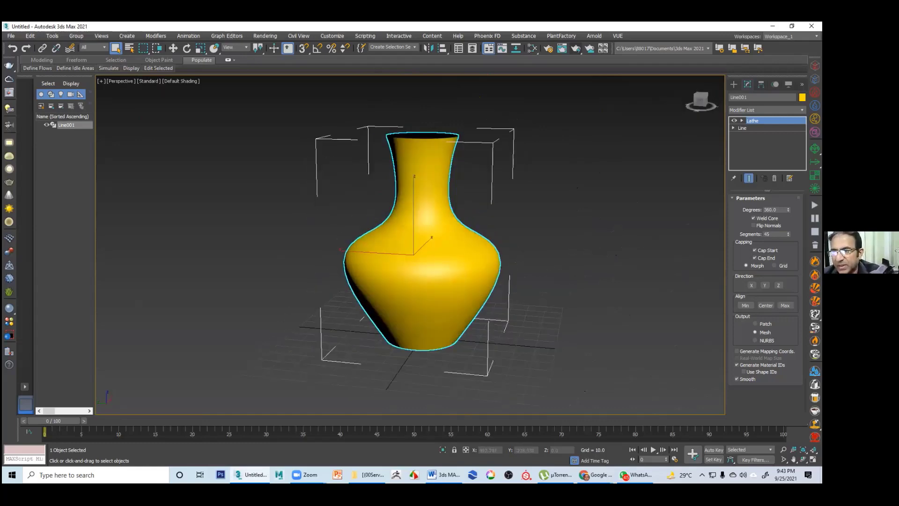
Disable the Lathe modifier to expose the line profile, restore the four-viewport layout, and compare the Line and Lathe levels
left_click(733, 121)
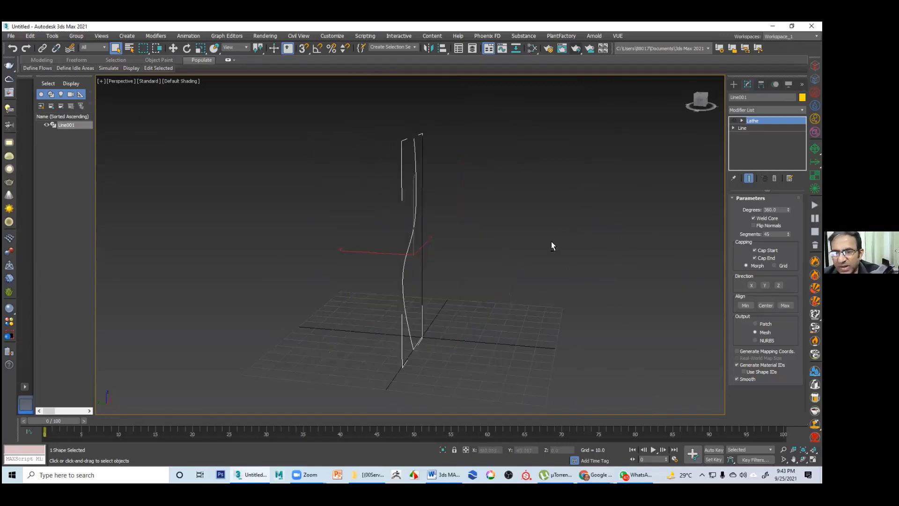
key("shift+z")
key("shift+z")
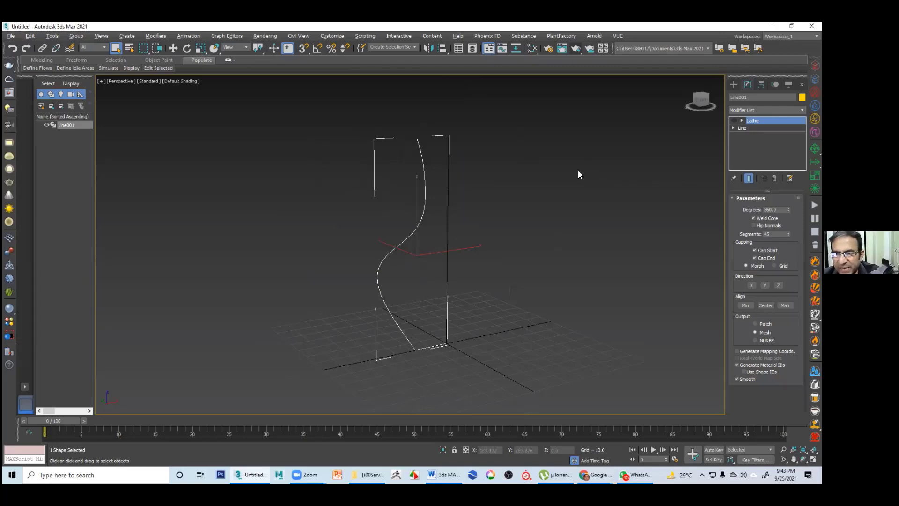
key("alt+w")
key("z")
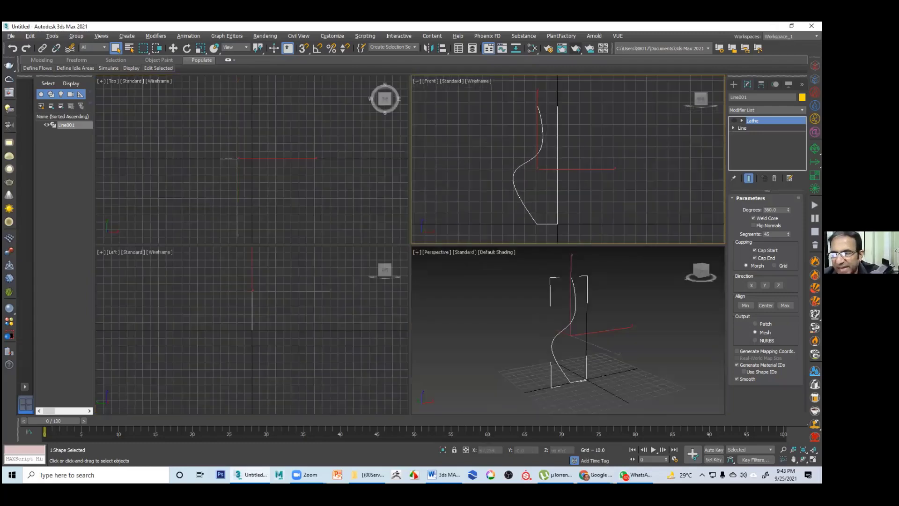
left_click(742, 128)
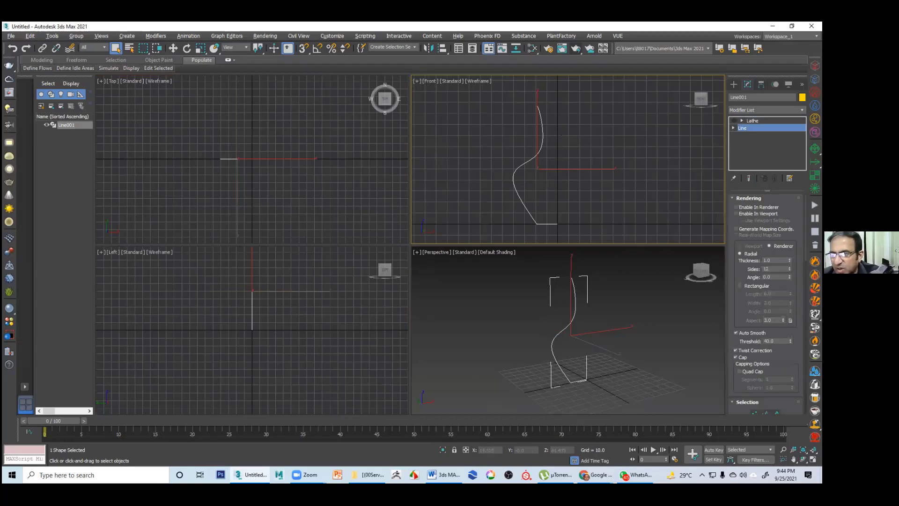
left_click(751, 120)
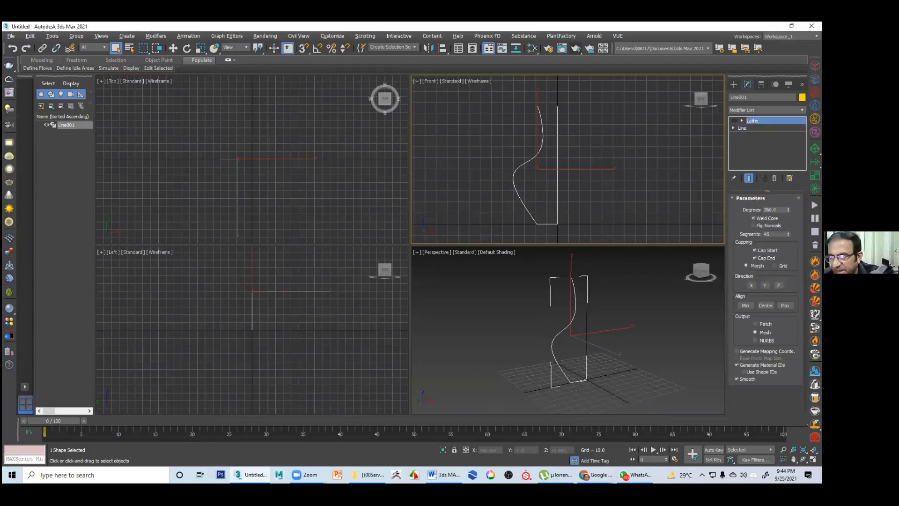
Enter the Line's Spline sub-object level and select the whole vase profile spline in the Front view
left_click(743, 128)
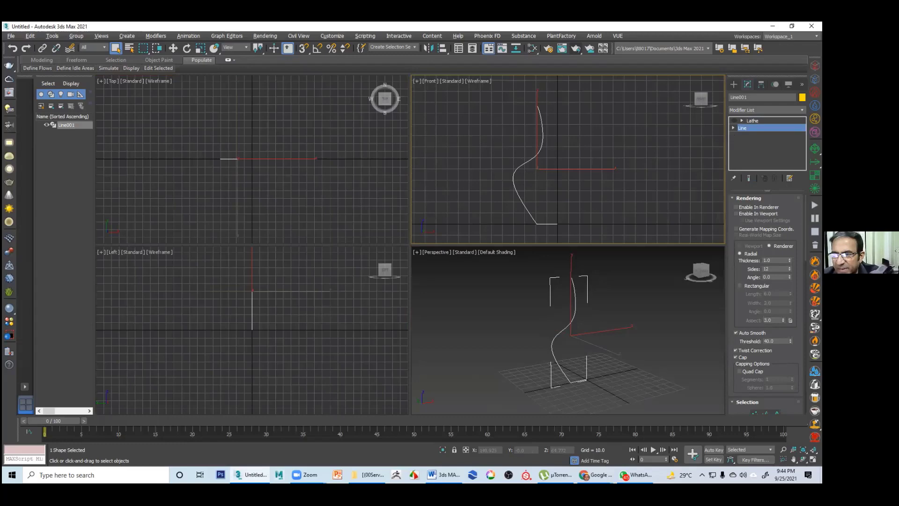
left_click(733, 127)
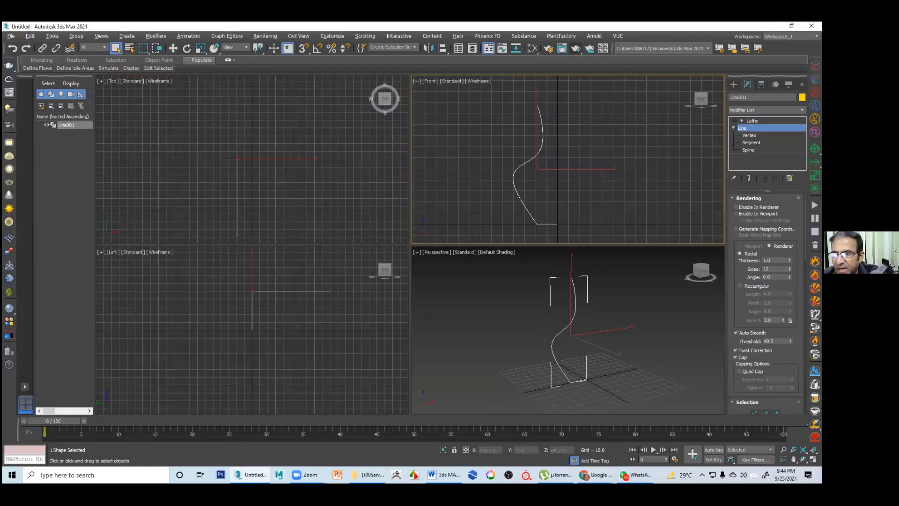
key("3")
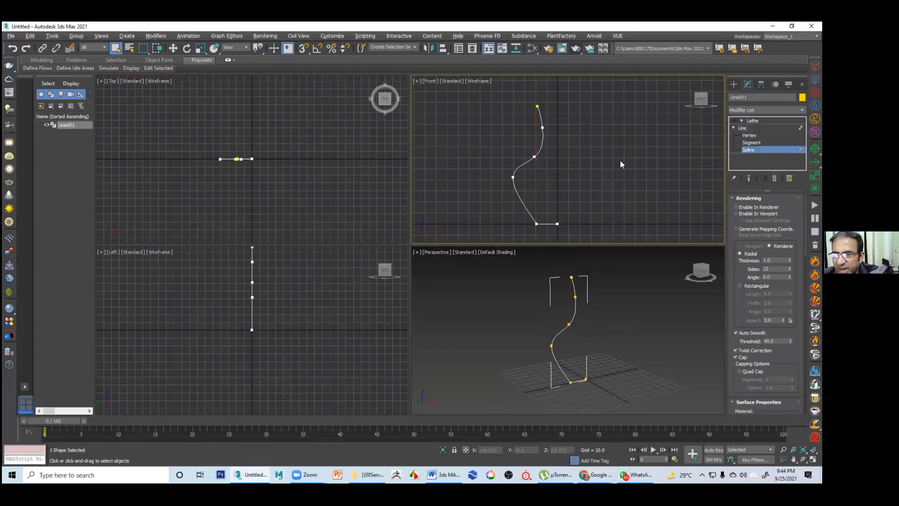
left_click_drag(536, 168, 533, 171)
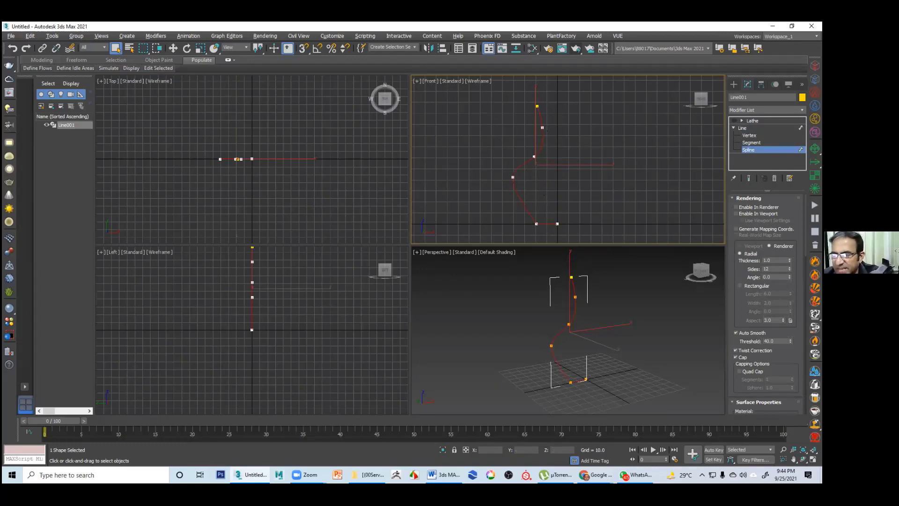
left_click(773, 260)
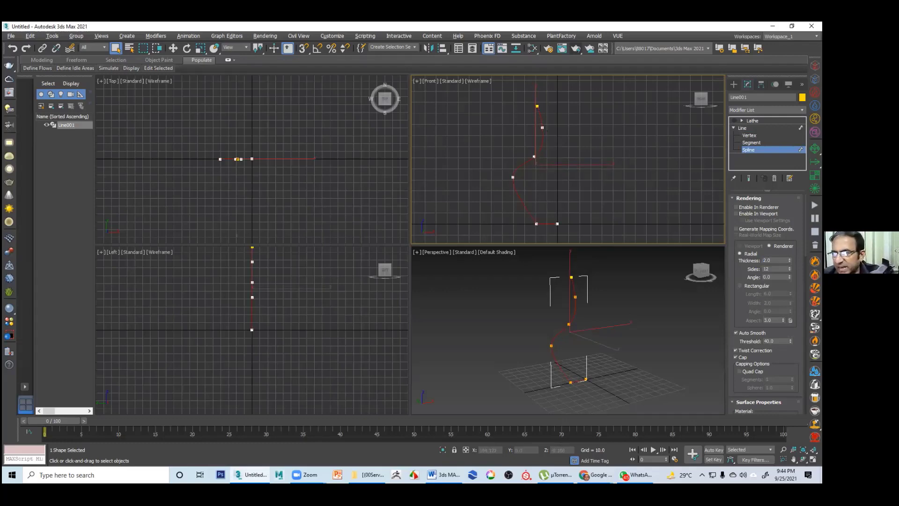
double_click(773, 261)
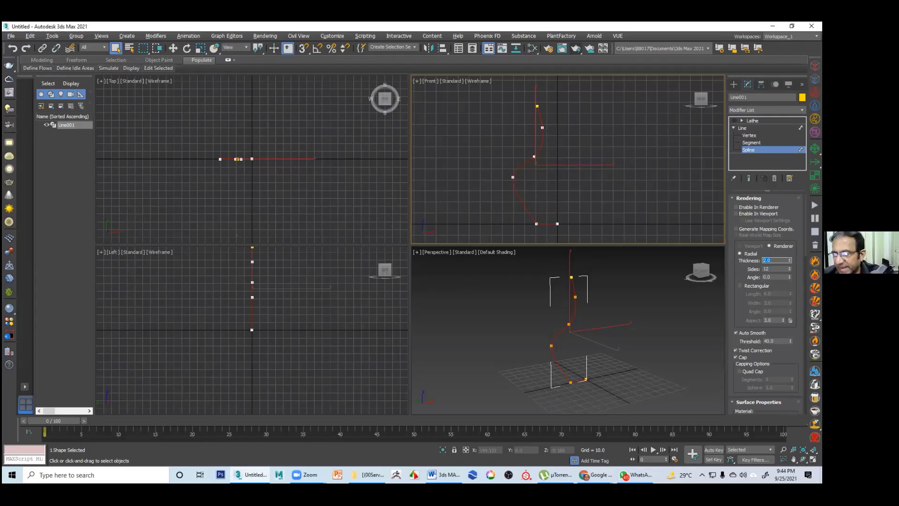
type("1")
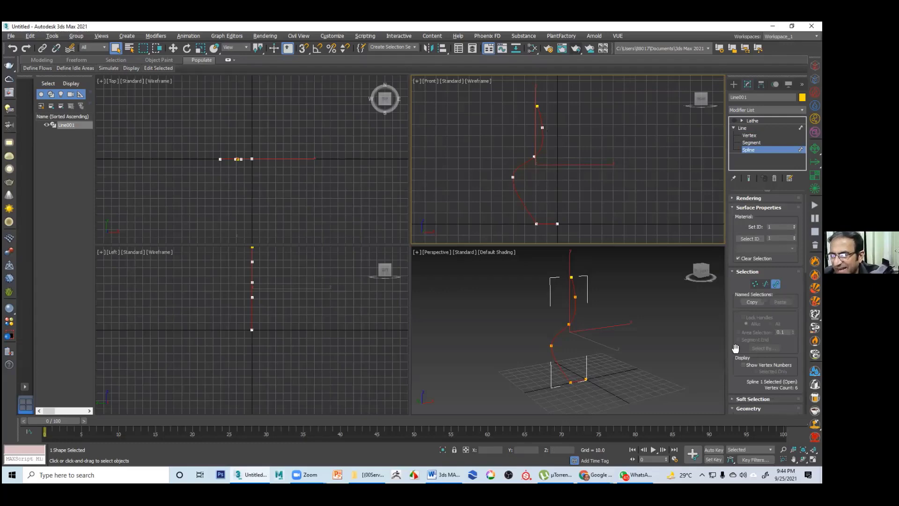
Apply an Outline of 3 to the selected profile spline to give the vase wall a thickness
scroll(735, 347, "down", 10)
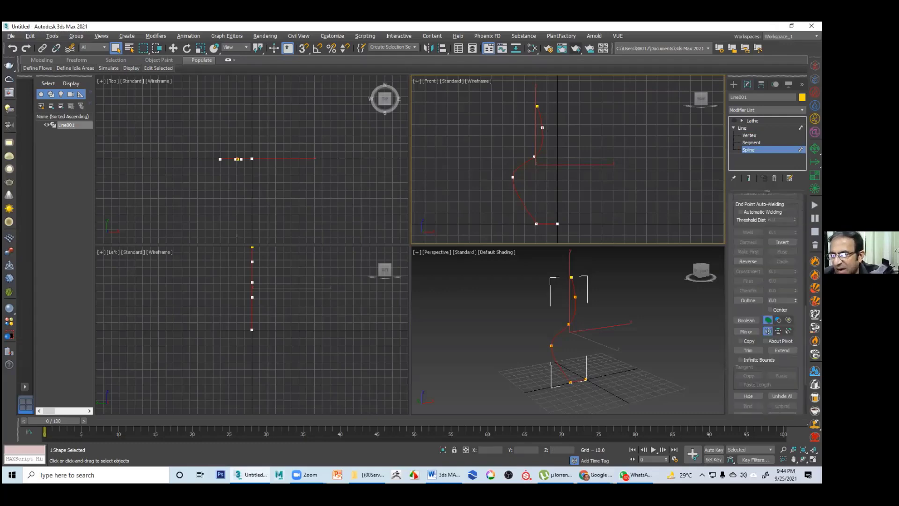
double_click(771, 300)
type("3.0")
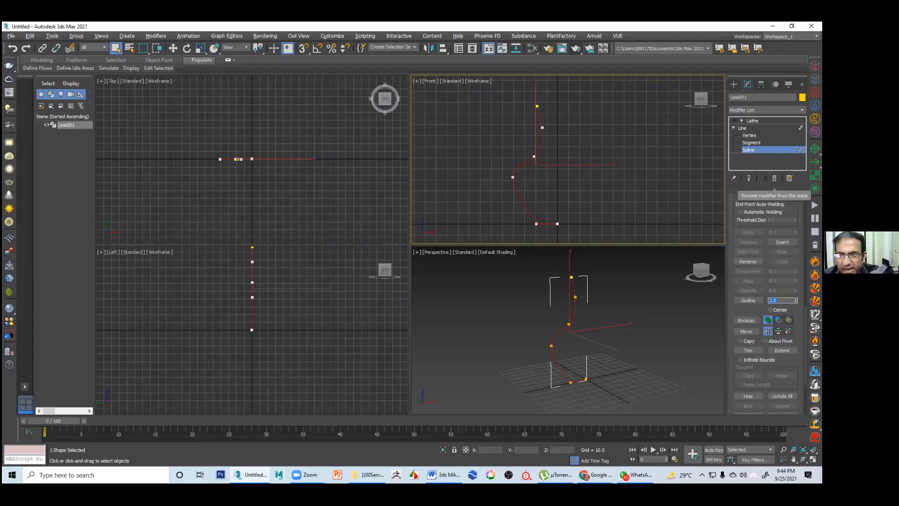
type("3.0")
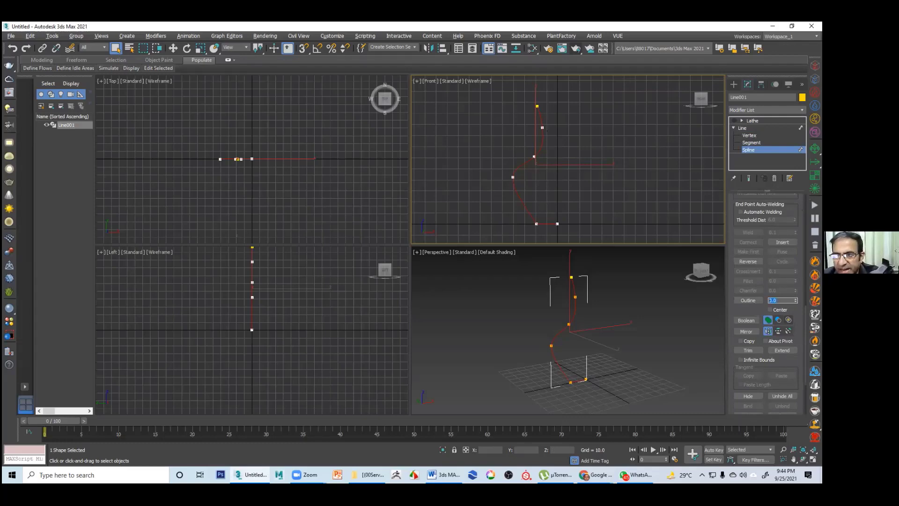
left_click(748, 150)
left_click(748, 149)
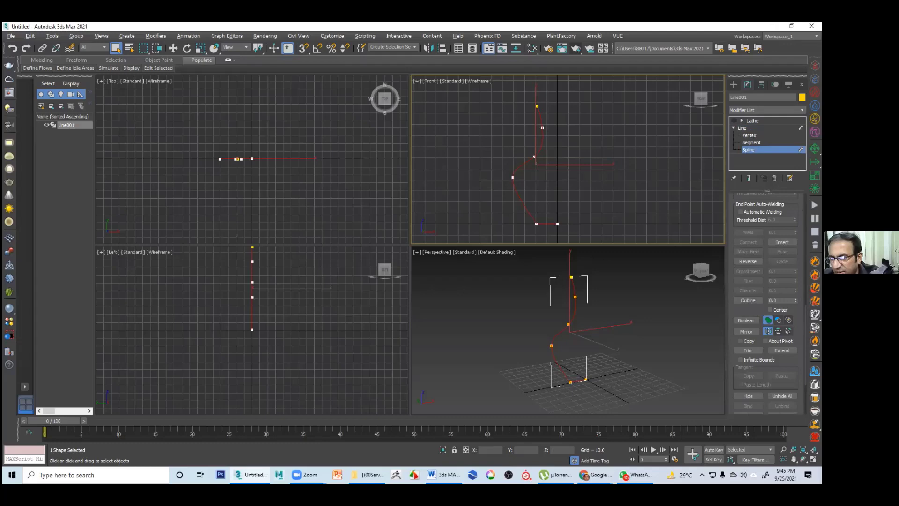
left_click(781, 300)
type("3")
key("Return")
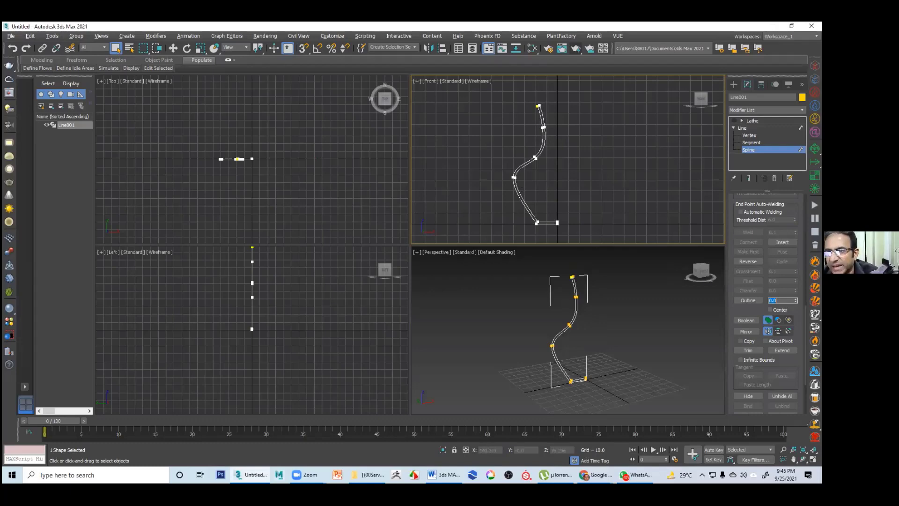
Leave the spline sub-object level and re-enable the Lathe modifier on the outlined profile
left_click(743, 128)
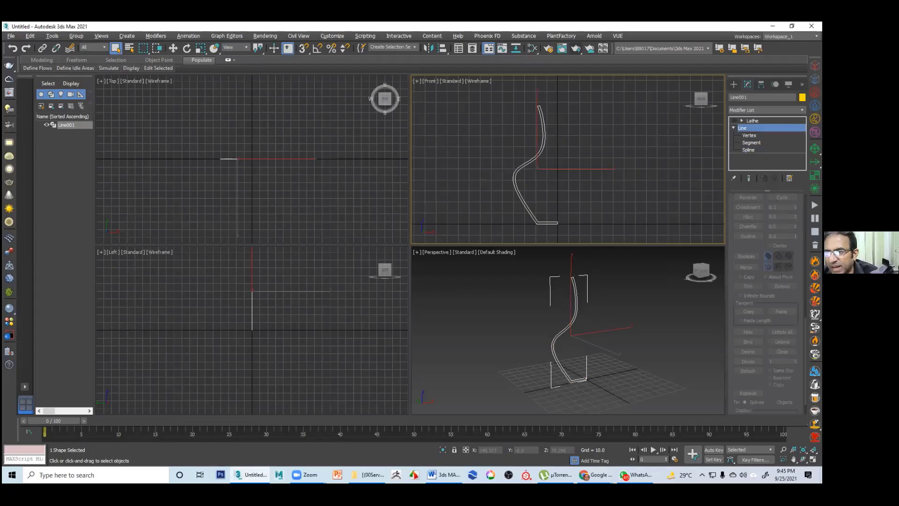
left_click(752, 120)
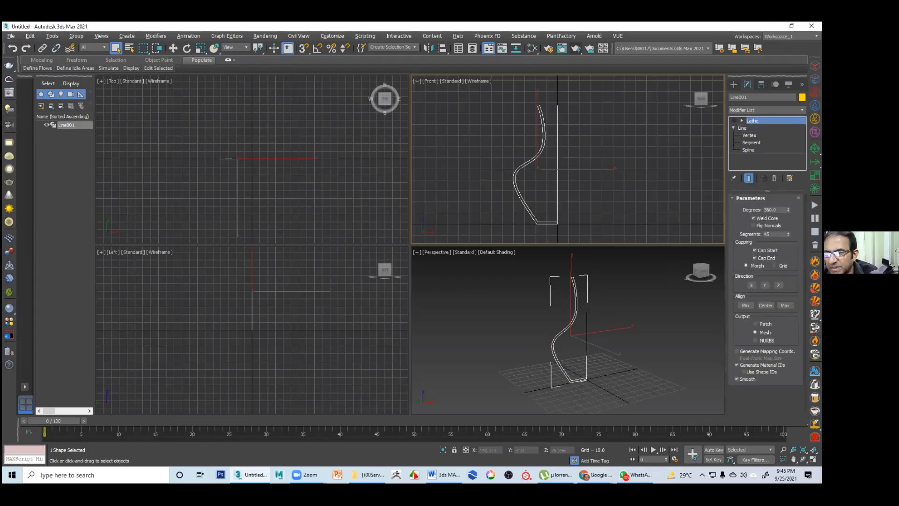
left_click(734, 121)
scroll(635, 295, "up", 3)
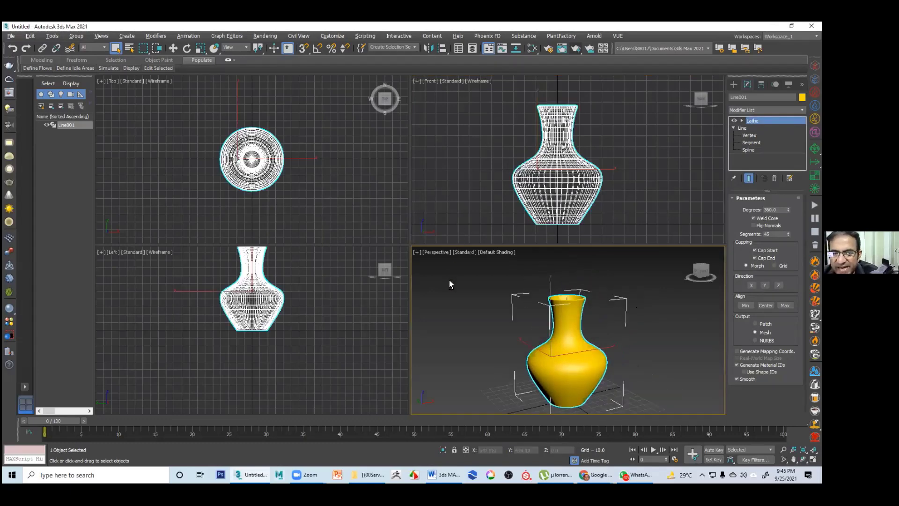
Maximize the Perspective view and examine the vase's wall thickness at the rim, its interior and its outer body
key("alt+w")
middle_click_drag(450, 228, 457, 255, "alt")
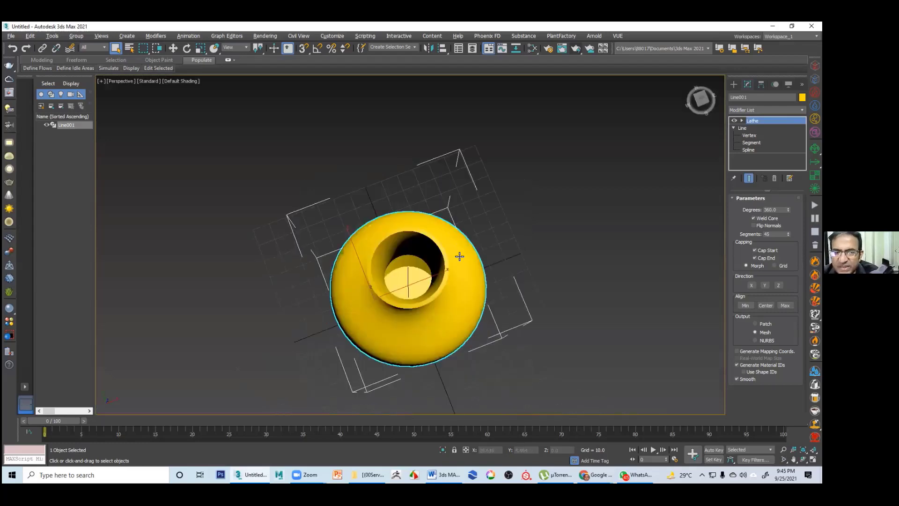
middle_click_drag(483, 179, 467, 221, "alt")
scroll(467, 221, "up", 3)
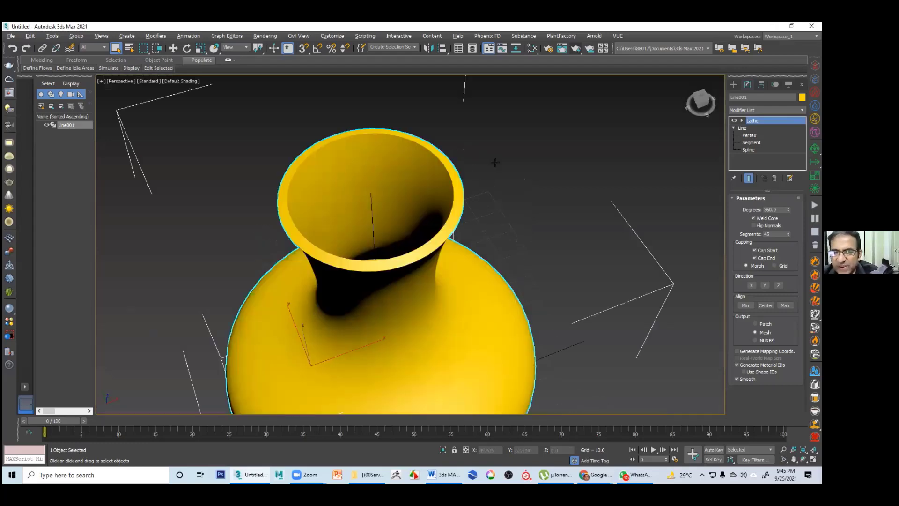
middle_click_drag(493, 161, 510, 200, "alt")
middle_click_drag(482, 272, 499, 260, "alt")
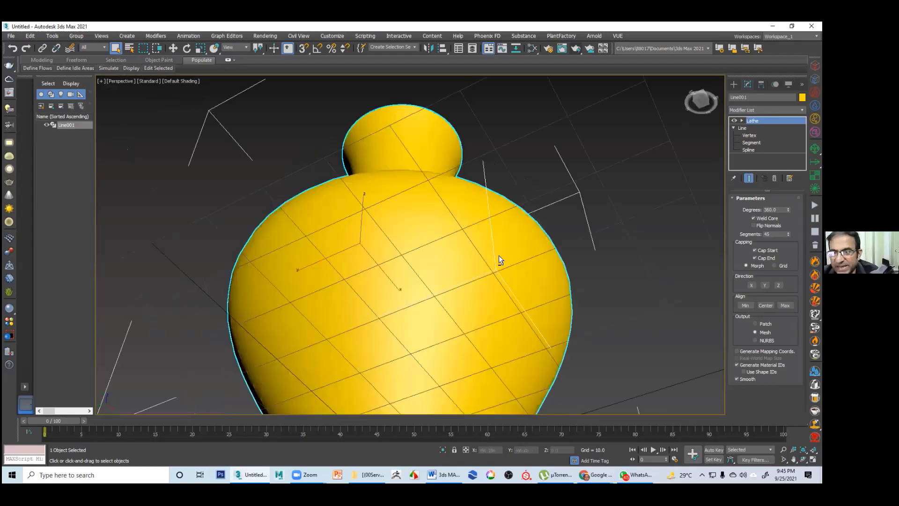
key("shift+z")
key("shift+z")
key("shift+z")
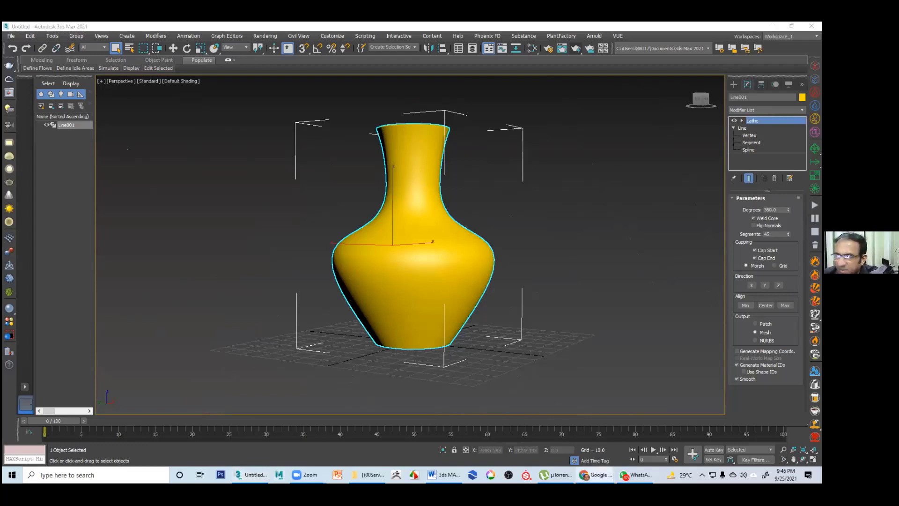
middle_click_drag(512, 190, 495, 264, "alt")
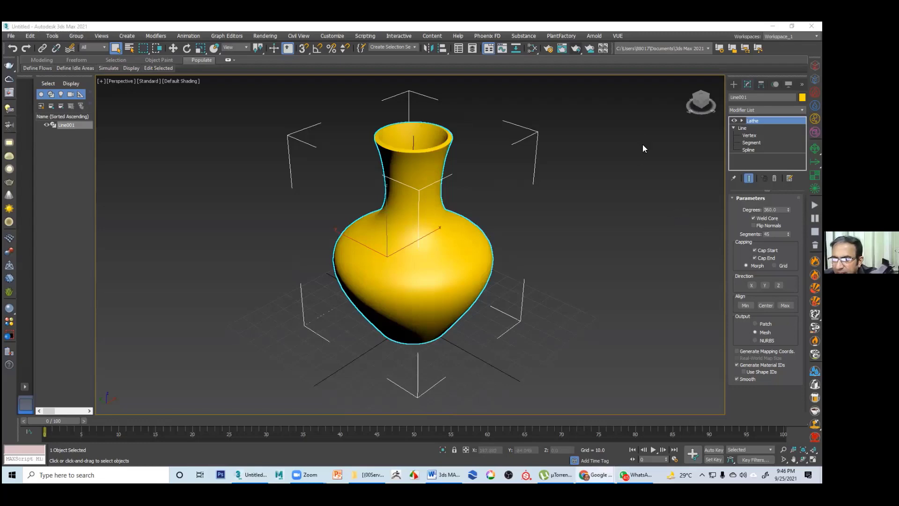
Switch to the browser, look over the open Facebook profile page, and return to 3ds Max
key("alt+Tab")
left_click(752, 235)
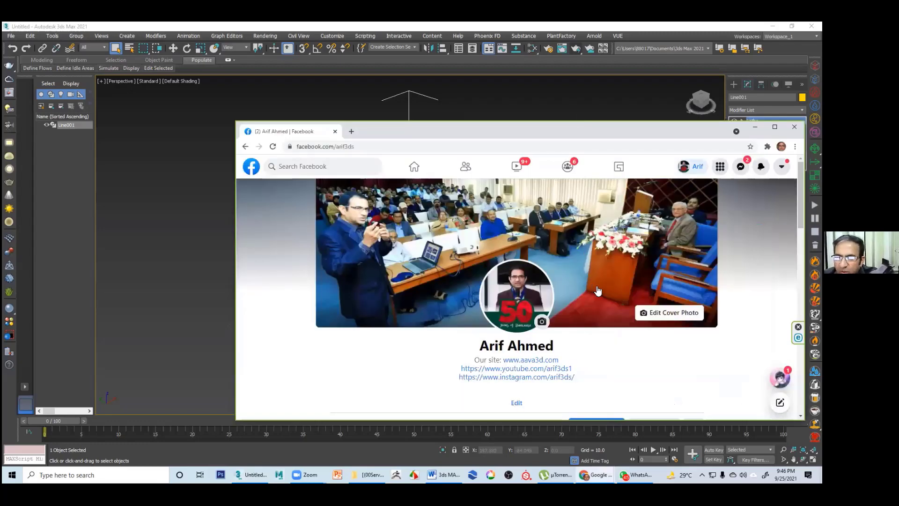
scroll(509, 219, "down", 4)
left_click_drag(495, 131, 425, 114)
scroll(445, 234, "up", 2)
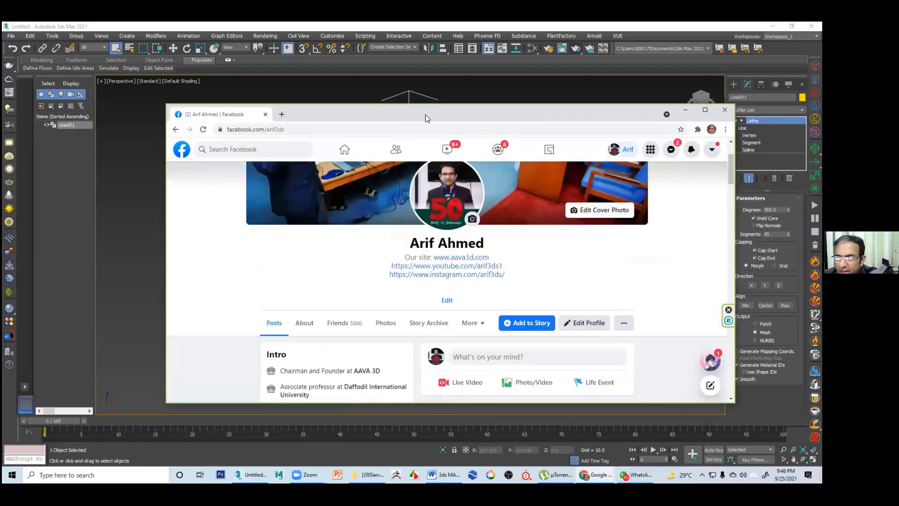
key("alt+Tab")
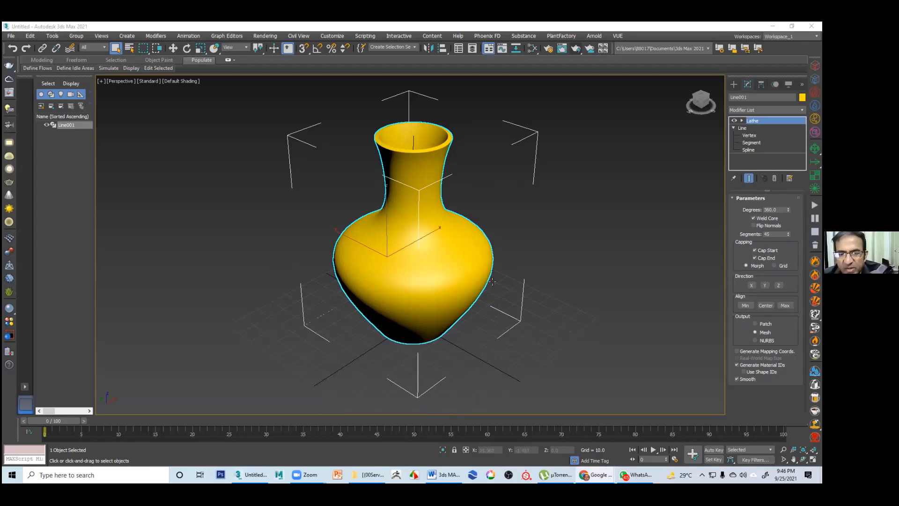
Inspect the finished vase from the side, from above into the opening, and from beneath the closed base
middle_click_drag(492, 281, 559, 246, "alt")
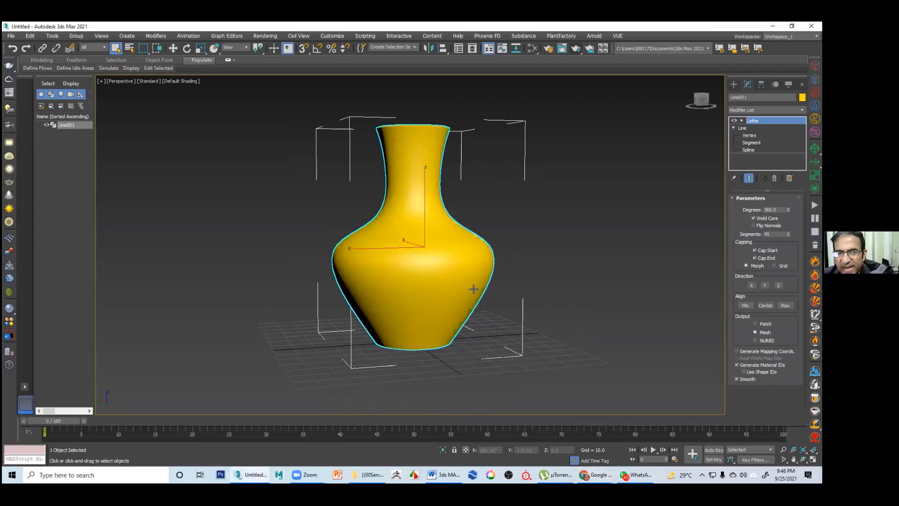
middle_click_drag(474, 289, 532, 151, "alt")
middle_click_drag(575, 181, 407, 255, "alt")
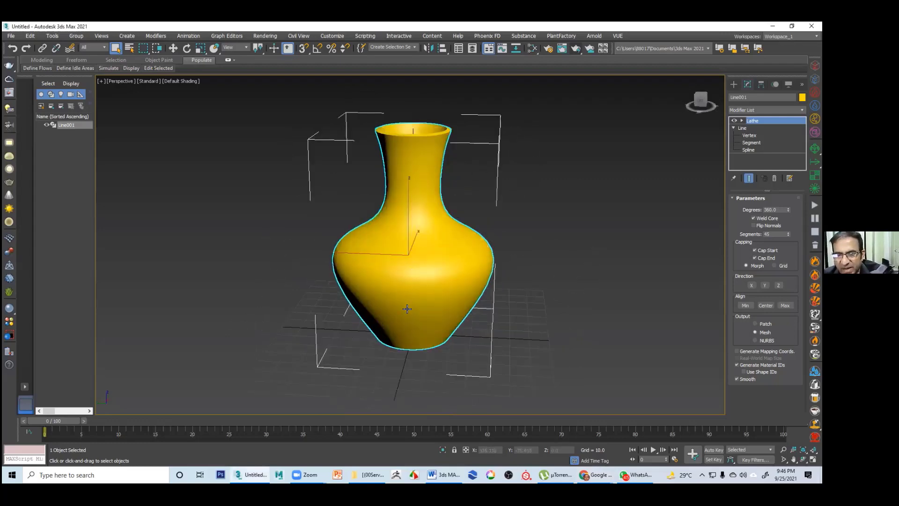
middle_click_drag(407, 309, 406, 325, "alt")
middle_click_drag(427, 267, 458, 178, "alt")
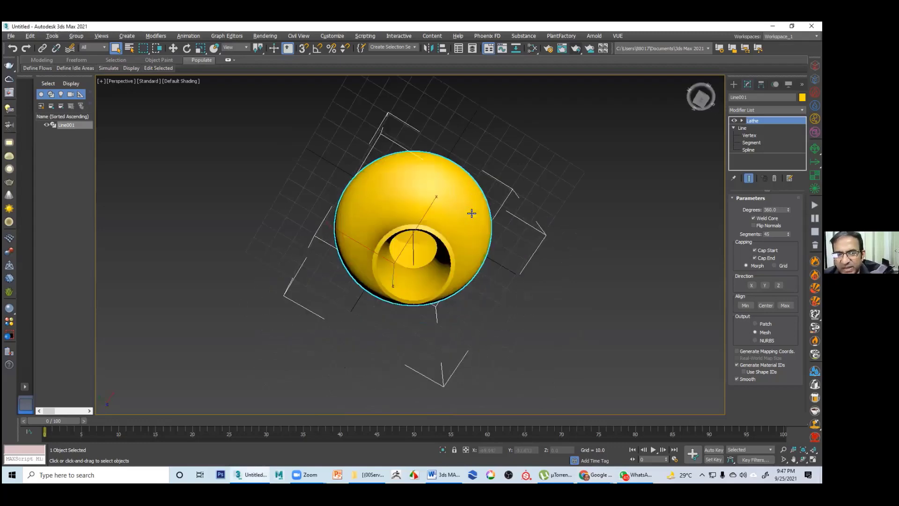
key("shift+z")
key("shift+z")
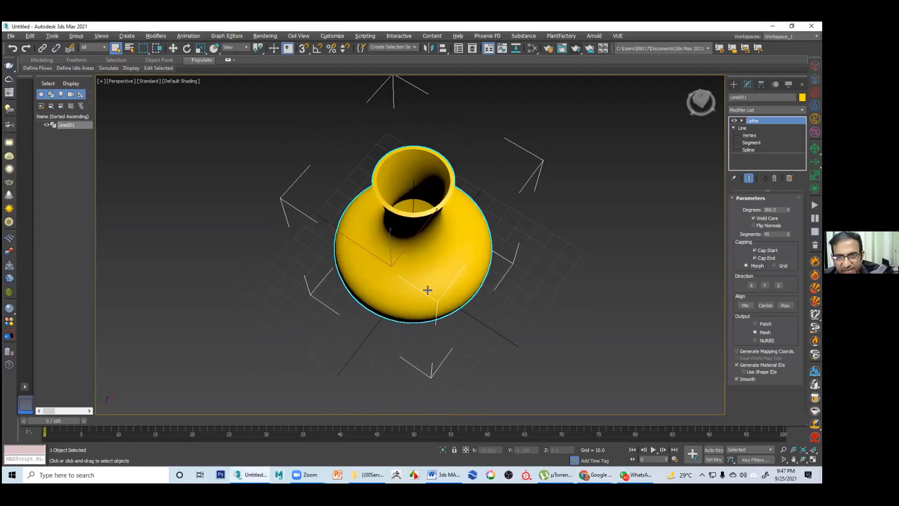
key("shift+z")
key("shift+z")
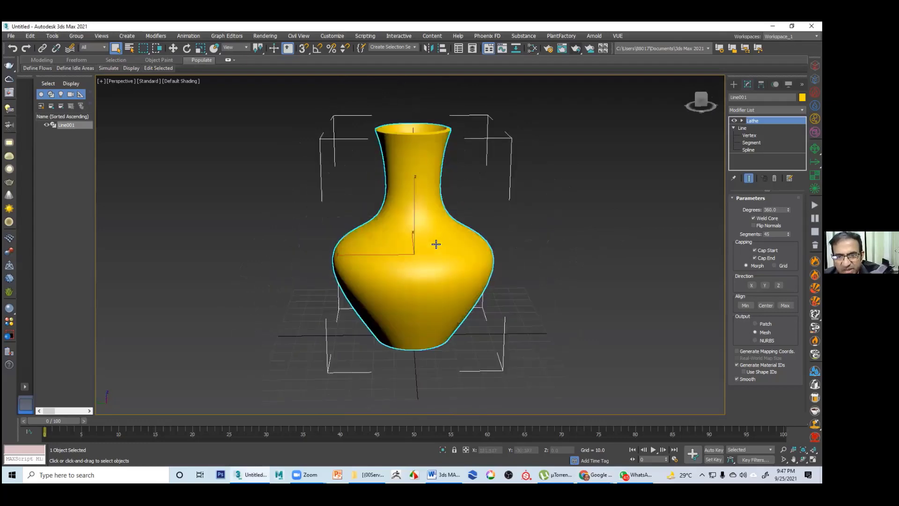
key("shift+z")
key("shift+z")
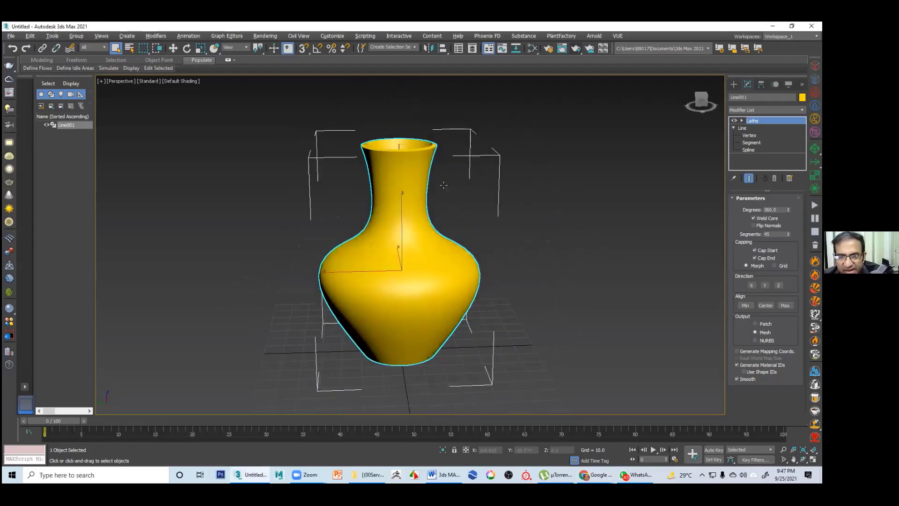
middle_click_drag(438, 238, 563, 150, "alt")
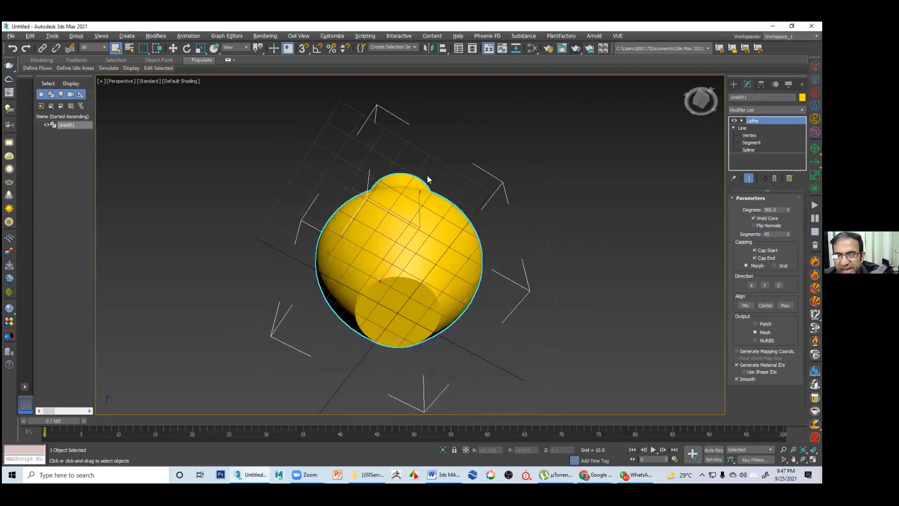
middle_click_drag(427, 179, 459, 159, "alt")
key("shift+z")
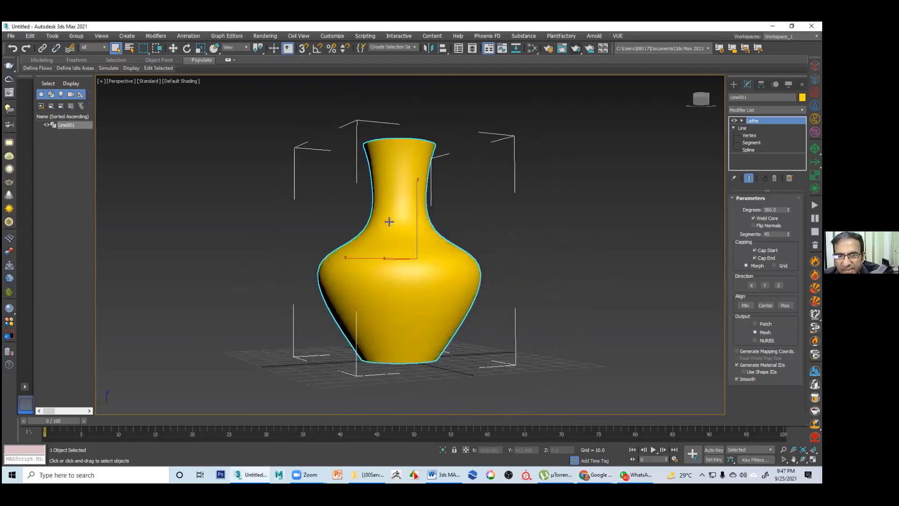
key("shift+y")
Create a standard Omni light beside the vase and move it down along the ground directions to about the vase's widest part
left_click(733, 84)
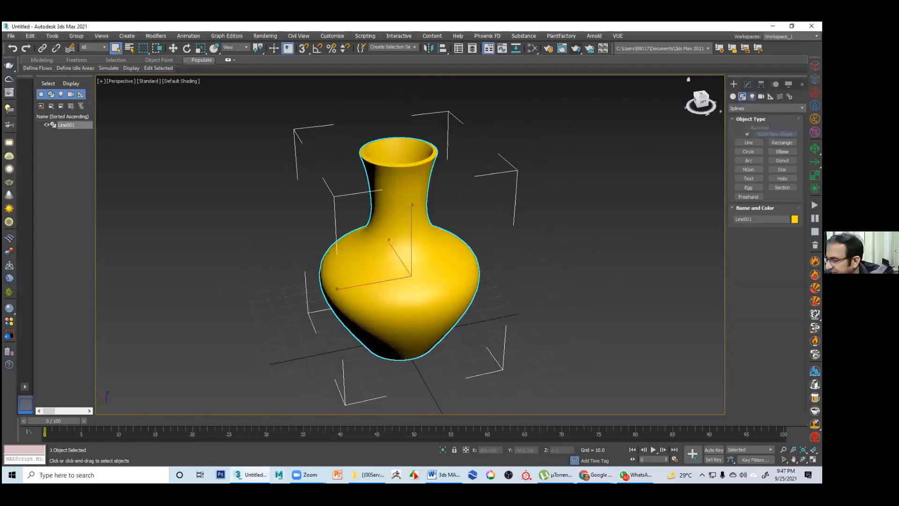
left_click(752, 96)
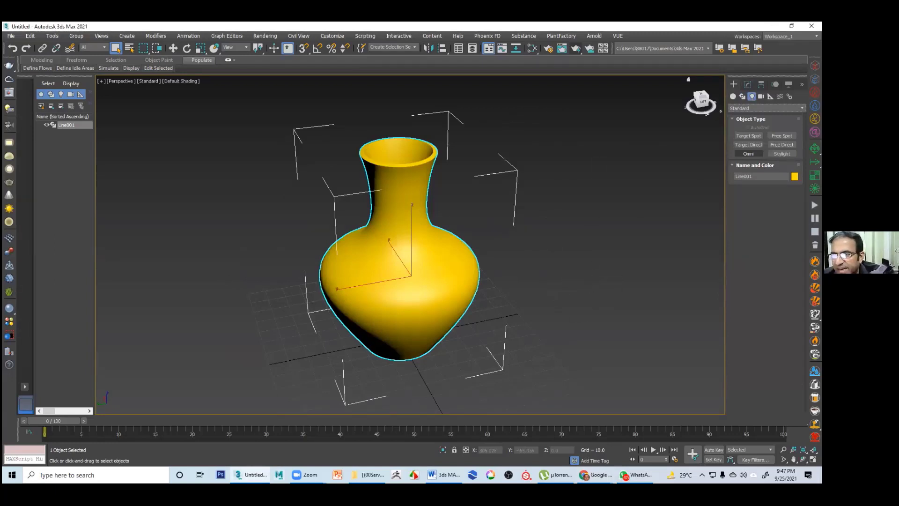
left_click(749, 154)
left_click(603, 196)
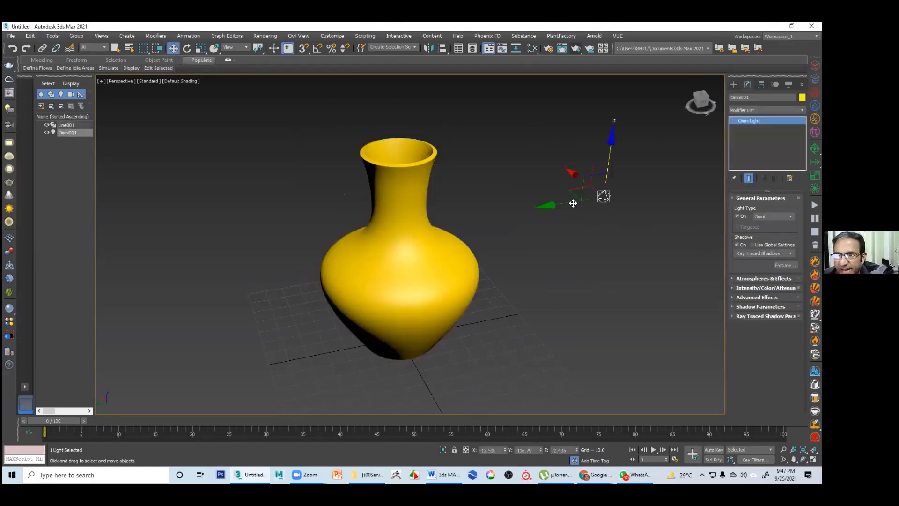
left_click_drag(282, 280, 593, 249)
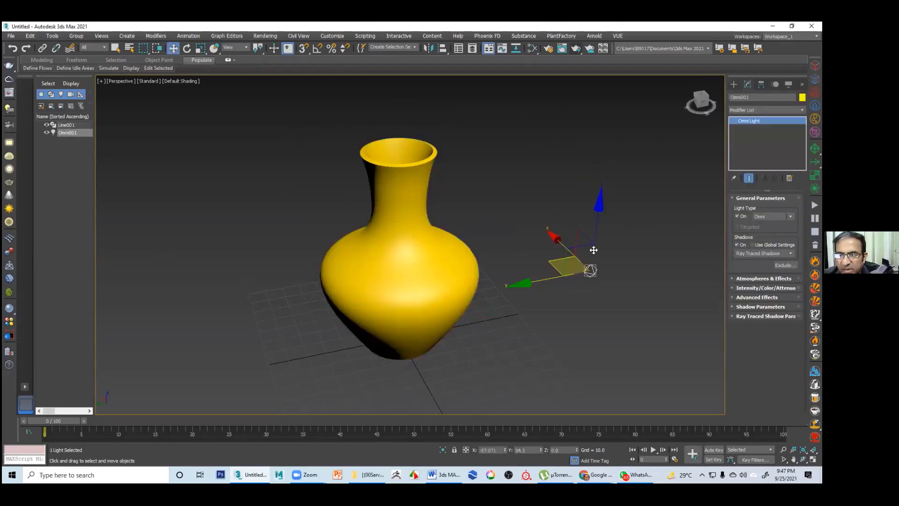
Set the Perspective view to High Quality and move the Omni light beside the vase, raising it to about Z 103
left_click(146, 81)
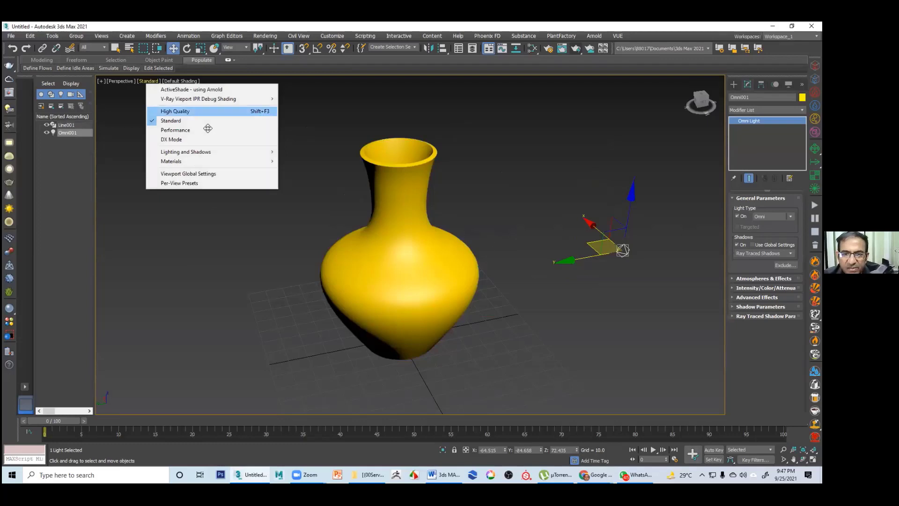
left_click_drag(444, 108, 600, 241)
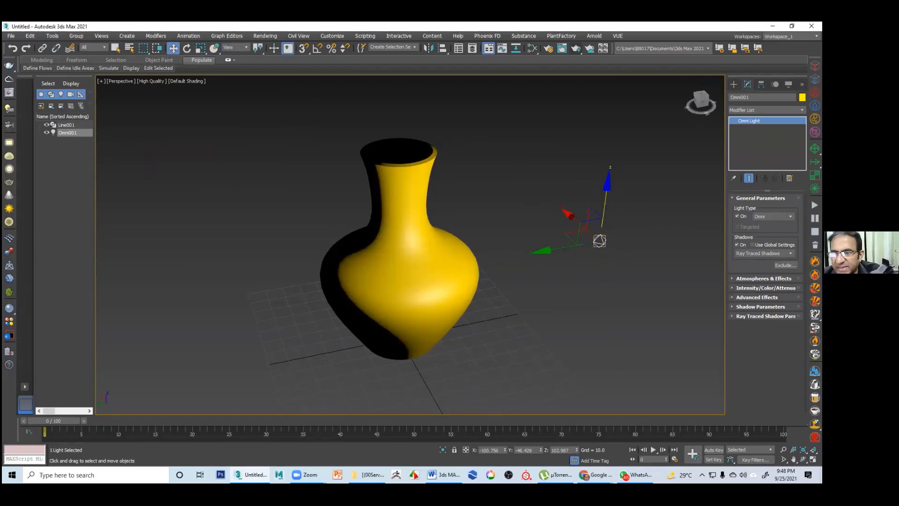
Toggle the Omni light off and on to compare the vase's shading, leaving it switched off
left_click(738, 215)
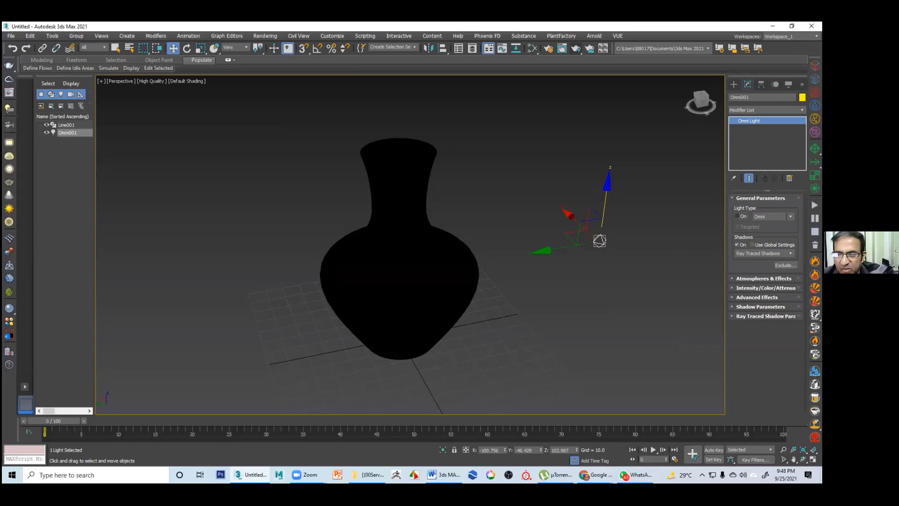
left_click(738, 216)
left_click(737, 216)
left_click(590, 299)
left_click_drag(590, 264, 609, 274)
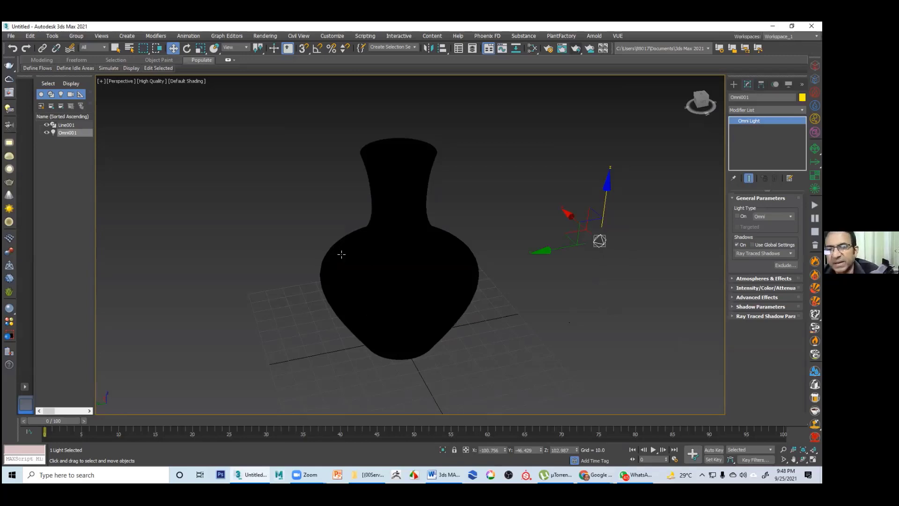
Delete the Omni light and look over the vase from above and from beneath the base
key("Delete")
middle_click_drag(484, 289, 494, 277, "alt")
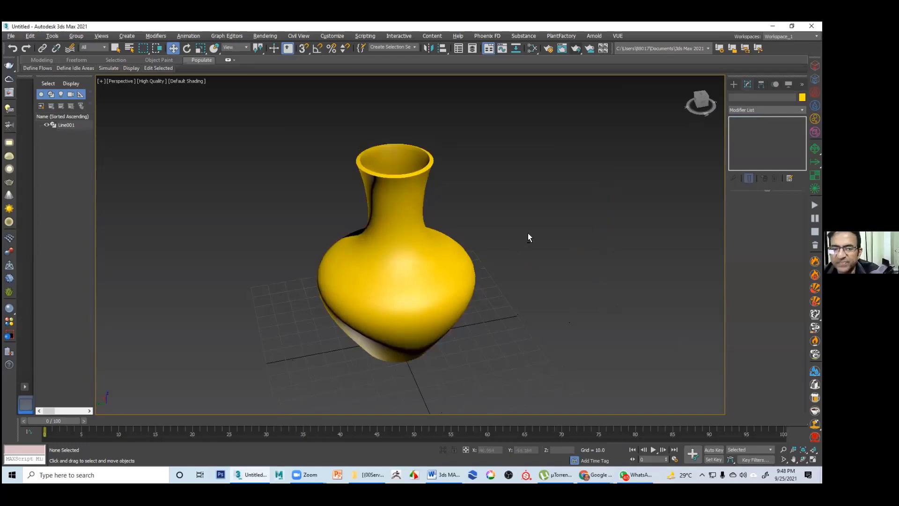
middle_click_drag(528, 238, 532, 254, "alt")
middle_click_drag(395, 248, 431, 265, "alt")
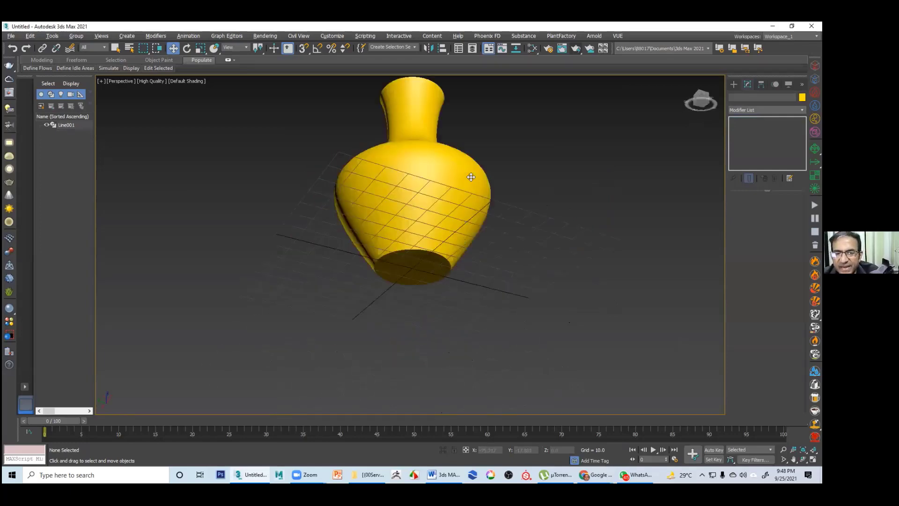
Select the vase and reduce its Lathe degrees to 0, leaving only the flat profile
left_click(472, 176)
key("shift+z")
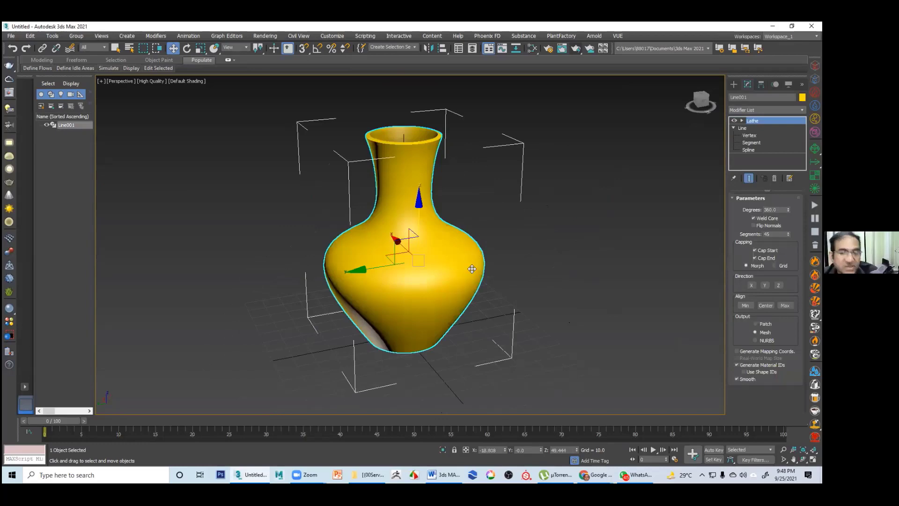
key("shift+z")
key("shift+z")
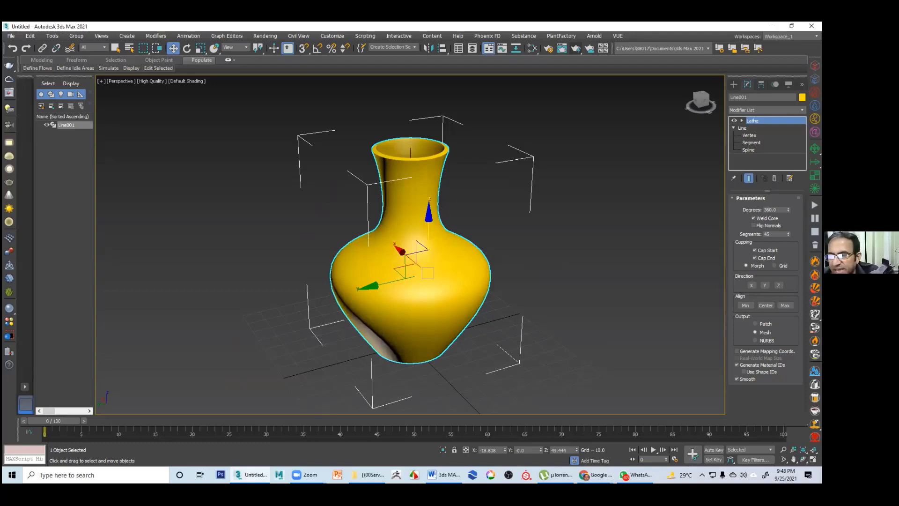
left_click_drag(788, 209, 465, 176)
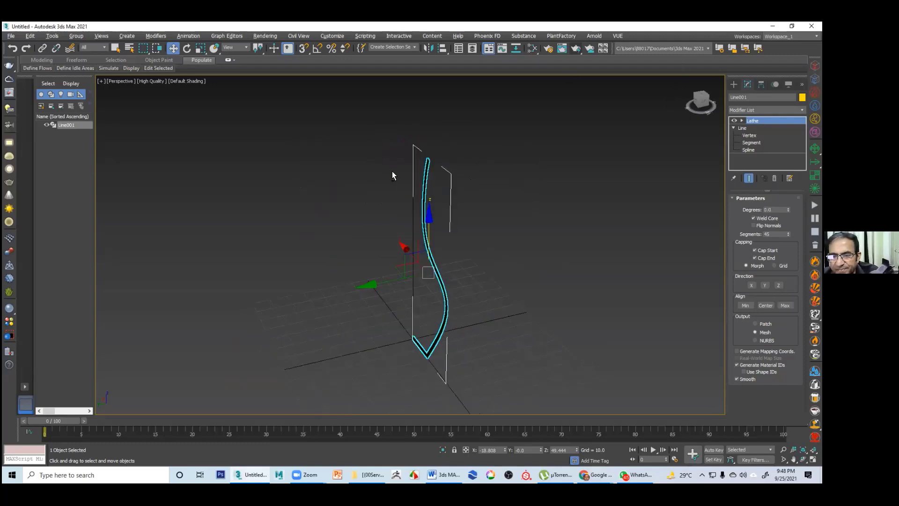
middle_click_drag(393, 174, 433, 189, "alt")
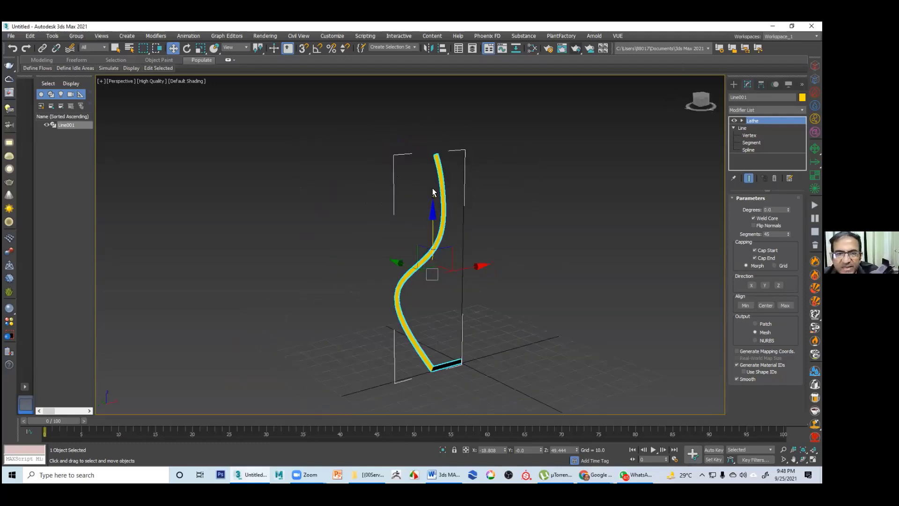
middle_click_drag(252, 105, 177, 101)
Set the Perspective view to Standard quality and view the thin profile from both sides
left_click(151, 81)
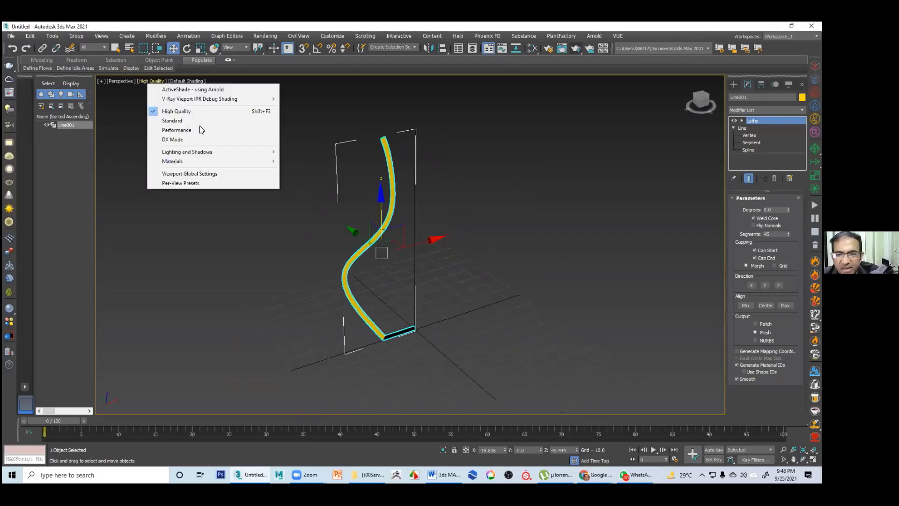
left_click(172, 120)
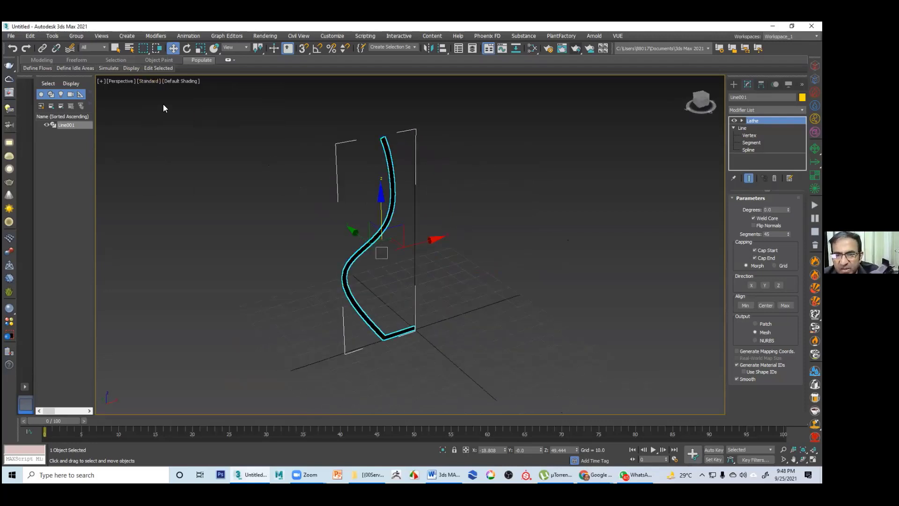
middle_click_drag(536, 234, 634, 232, "alt")
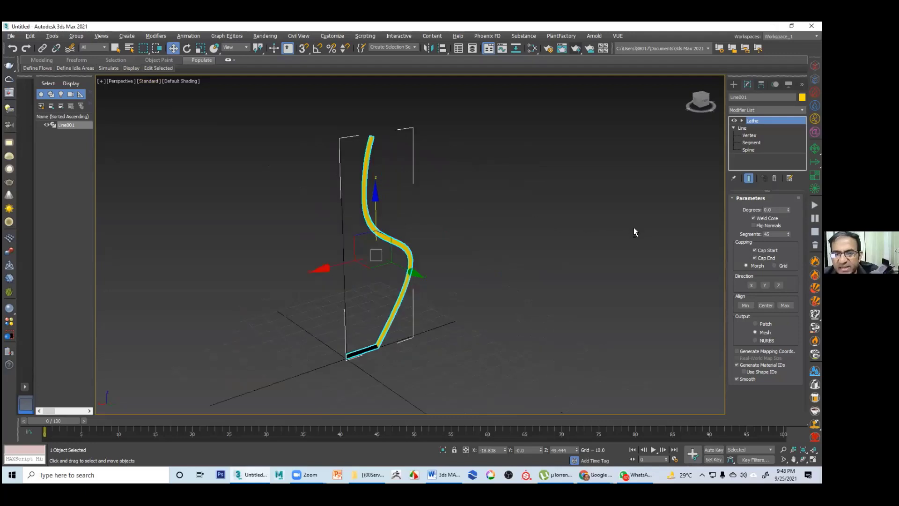
middle_click_drag(504, 228, 585, 234, "alt")
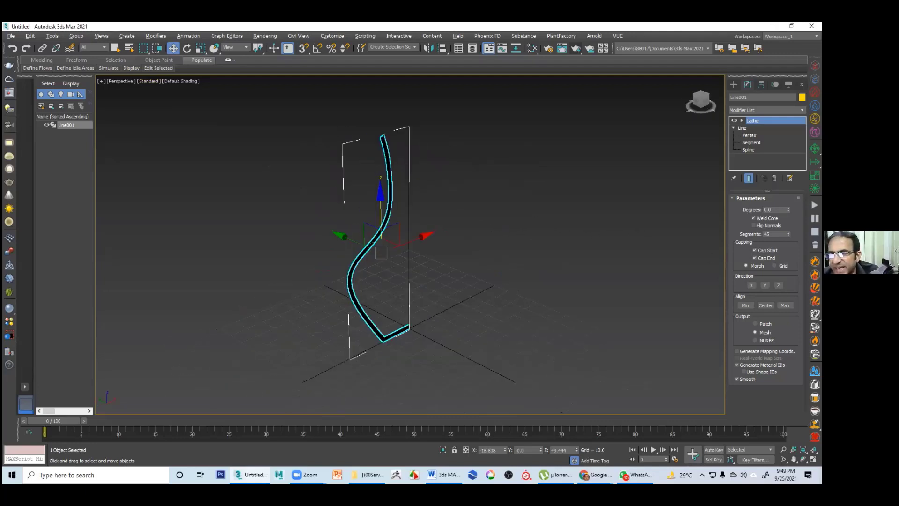
Raise the Lathe degrees gradually from 0 to 360 to sweep the profile into the full vase
left_click_drag(788, 210, 788, 200)
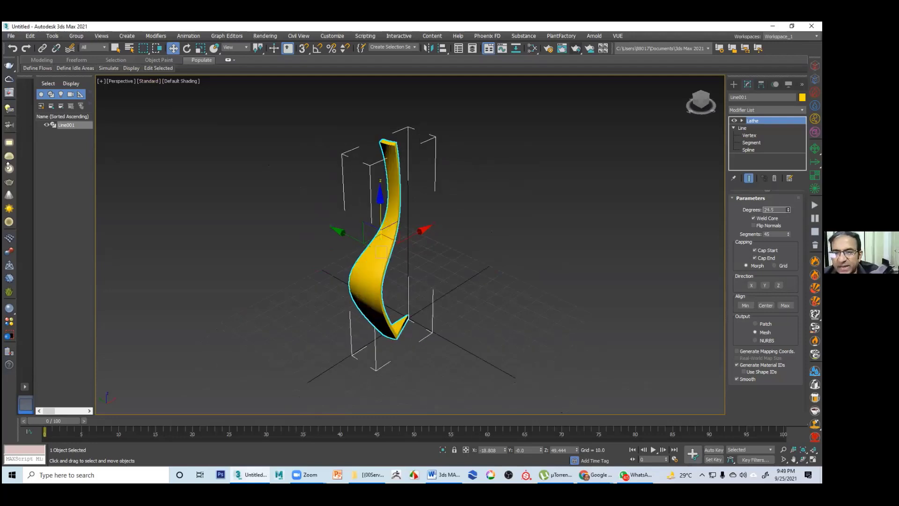
left_click_drag(8, 164, 96, 169)
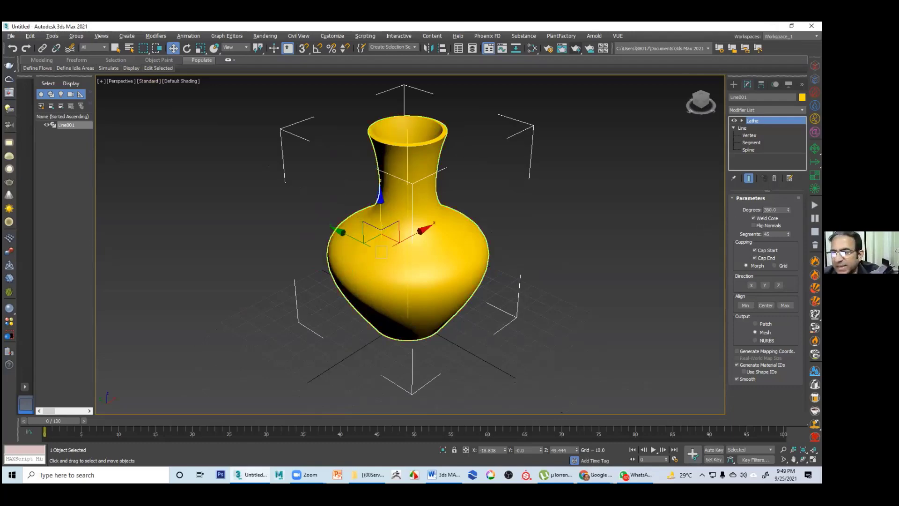
middle_click_drag(407, 253, 450, 281, "alt")
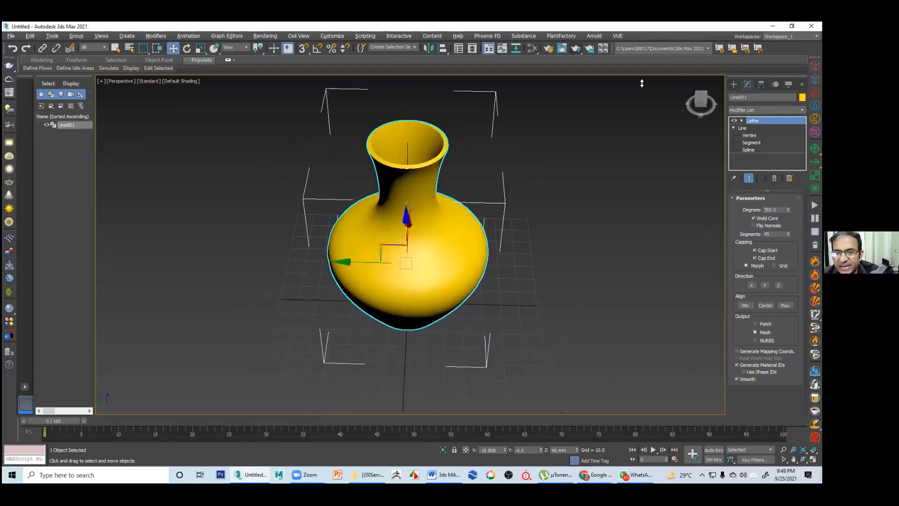
Reduce the Lathe degrees to 266.5, examine the cut-open vase from several angles, and restore the full 360 degrees
left_click_drag(642, 84, 574, 289)
middle_click_drag(541, 333, 484, 279, "alt")
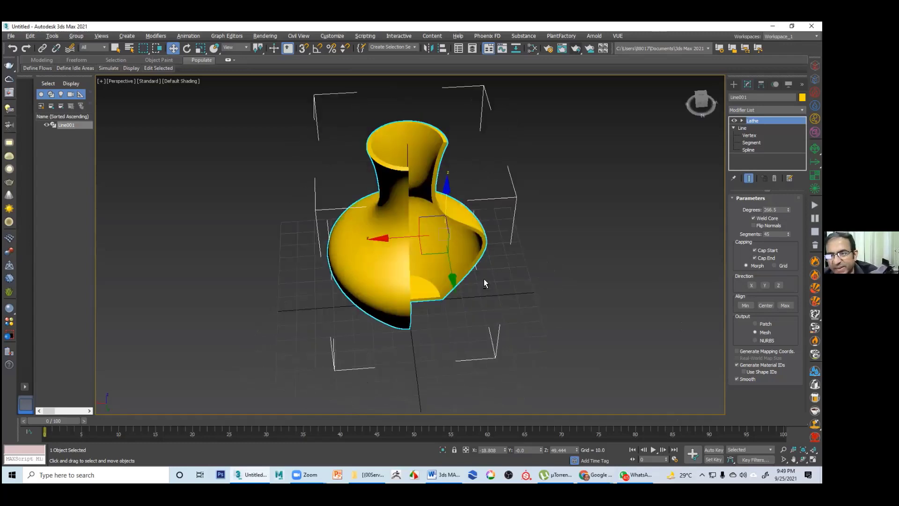
middle_click_drag(591, 293, 514, 273, "alt")
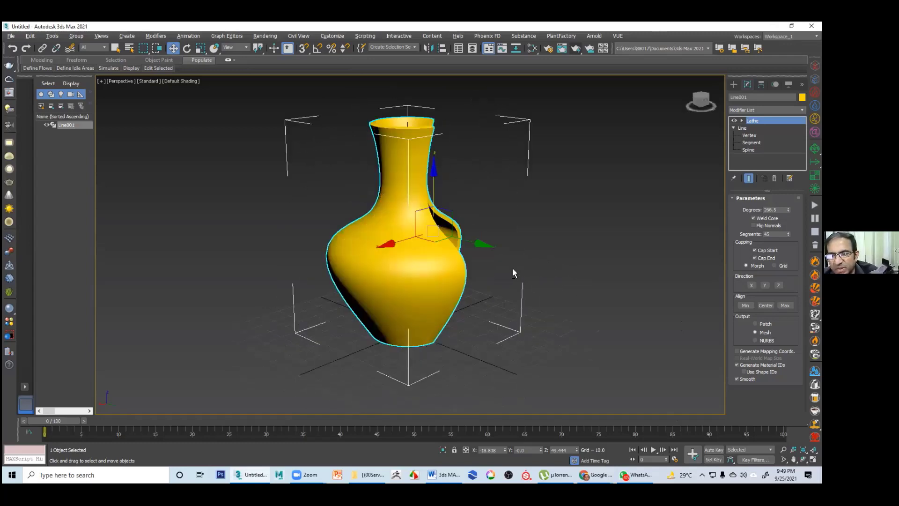
middle_click_drag(536, 231, 528, 277, "alt")
middle_click_drag(501, 306, 558, 313, "alt")
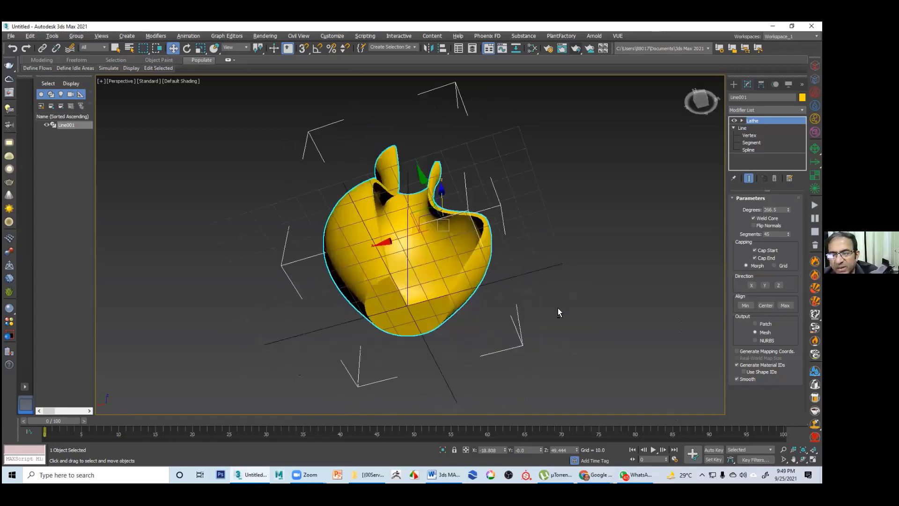
middle_click_drag(526, 287, 532, 234, "alt")
left_click_drag(789, 209, 789, 182)
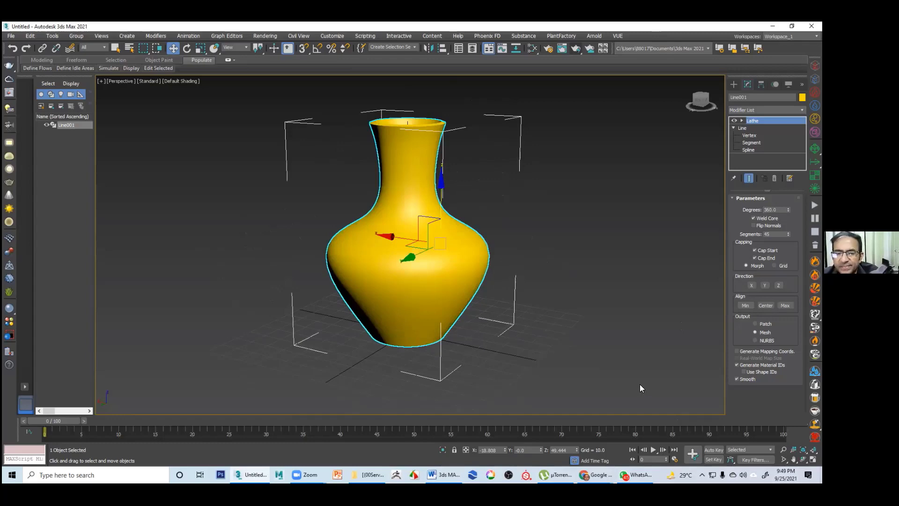
Change the vase's object color to red and deselect the vase
middle_click_drag(639, 388, 436, 283)
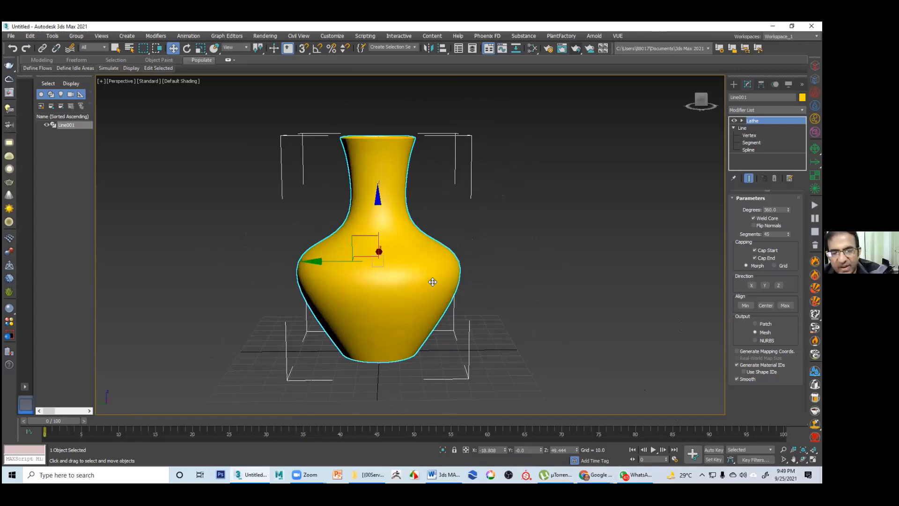
middle_click_drag(470, 258, 456, 291, "alt")
left_click(802, 97)
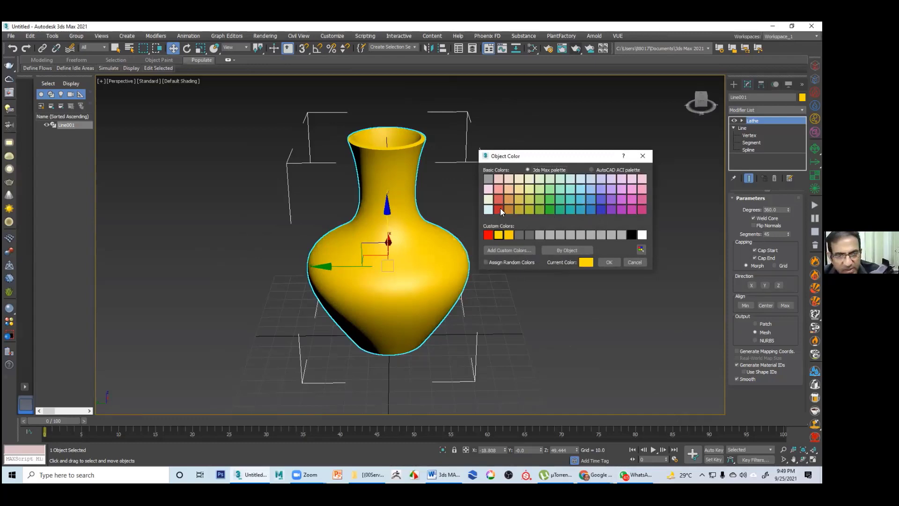
left_click(488, 234)
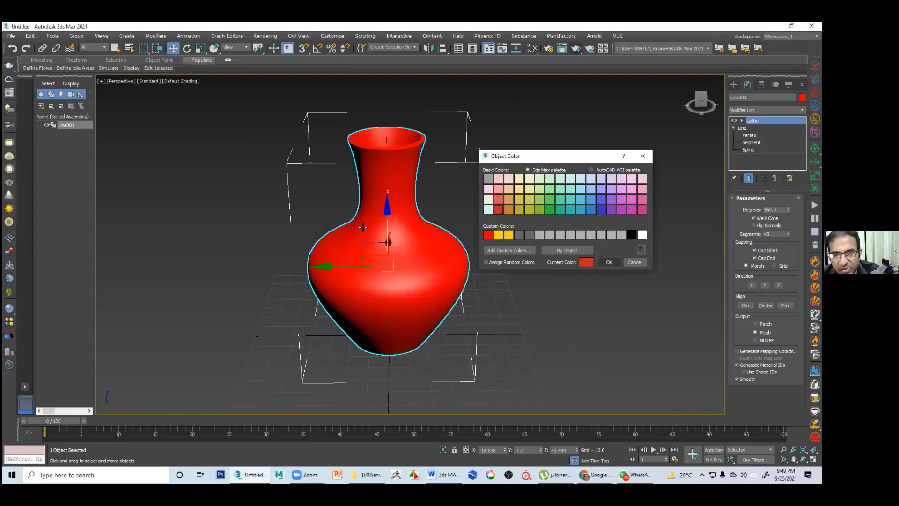
left_click(608, 261)
left_click(515, 243)
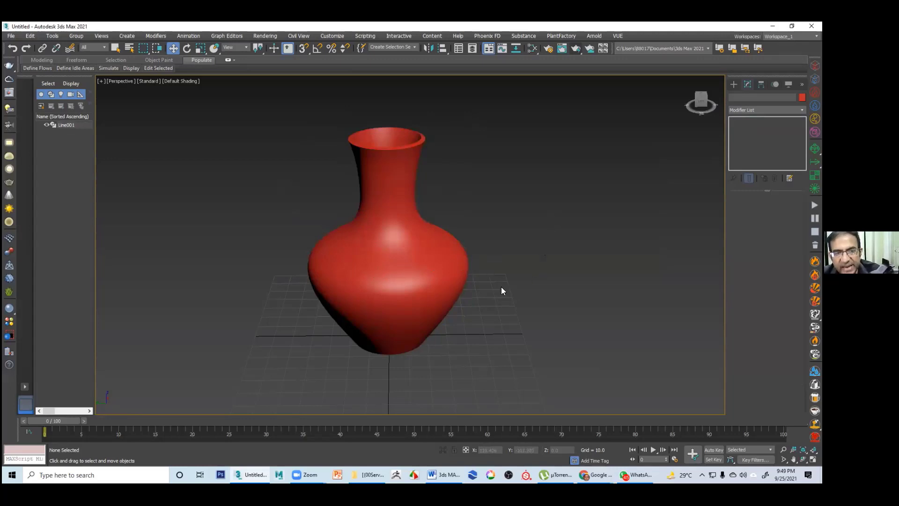
Select the red vase and move it along the Y axis to about 52.6, clear of the grid's center
middle_click_drag(500, 277, 524, 283, "alt")
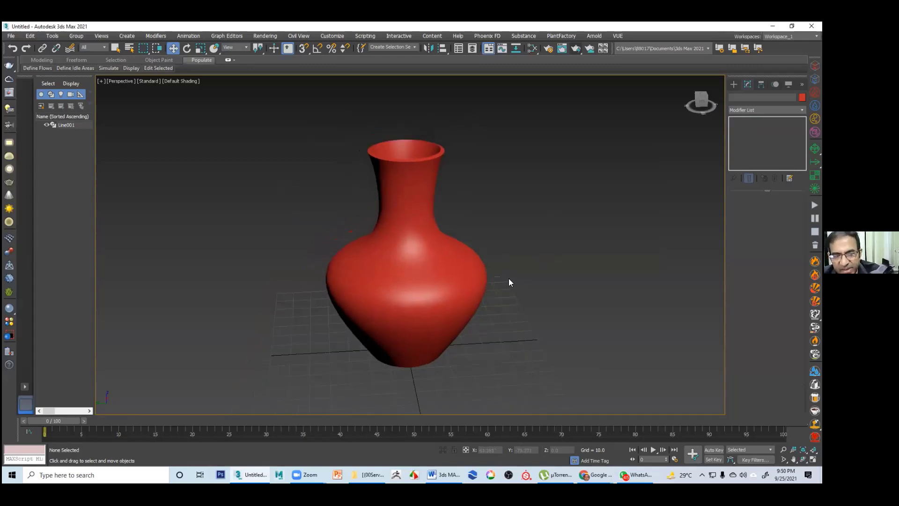
middle_click_drag(496, 279, 502, 291)
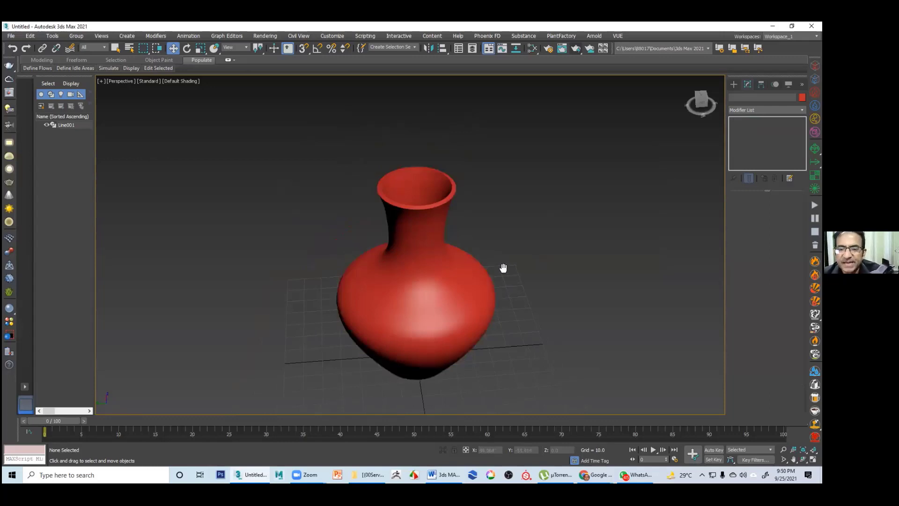
middle_click_drag(501, 266, 488, 242)
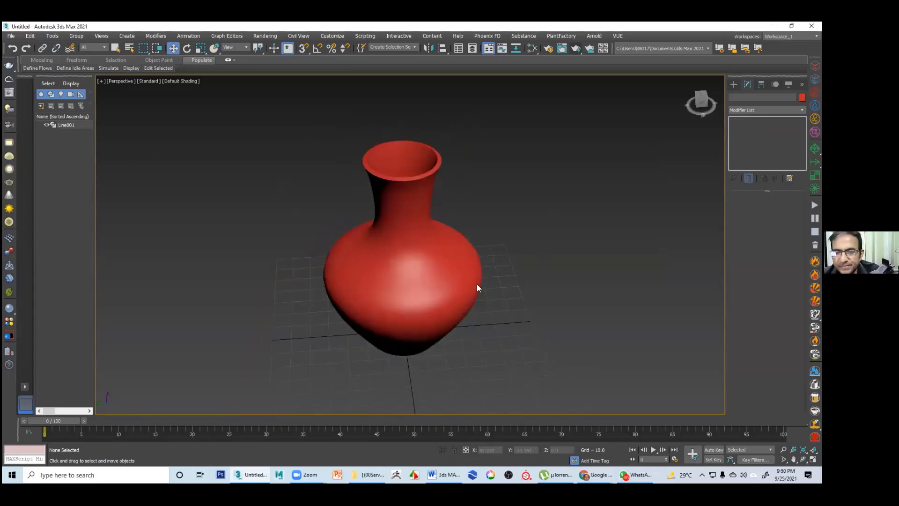
left_click(527, 282)
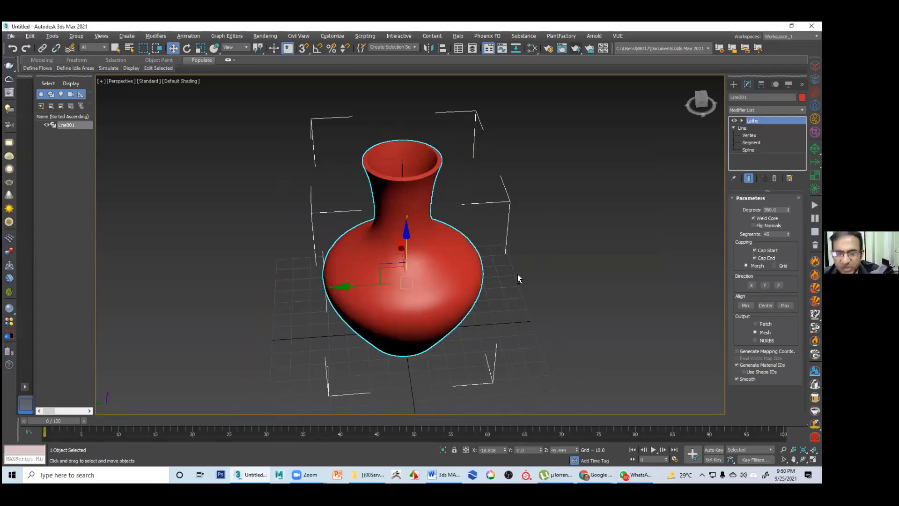
middle_click_drag(368, 269, 164, 246, "alt")
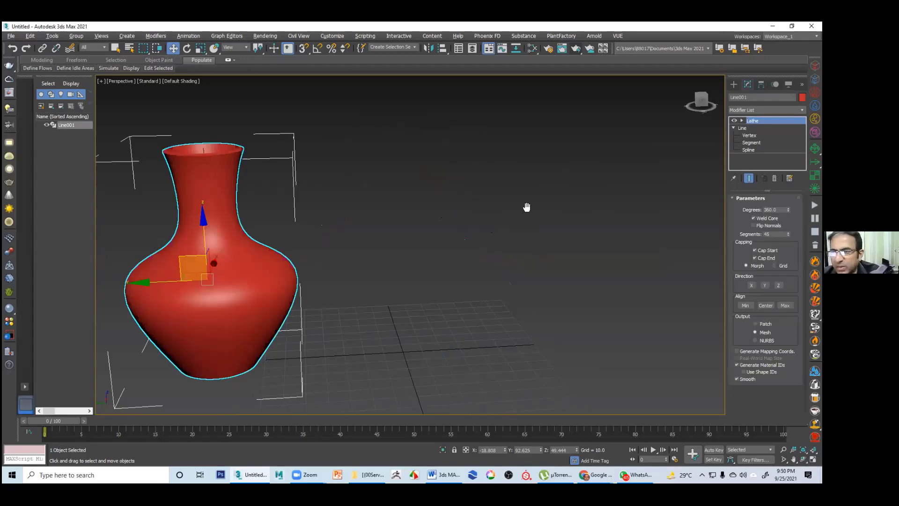
Draw a second vase profile with the Line tool in the Front view, curving from neck to shoulder and ending at the grid origin
key("alt+w")
middle_click(692, 141)
key("alt+w")
left_click(734, 84)
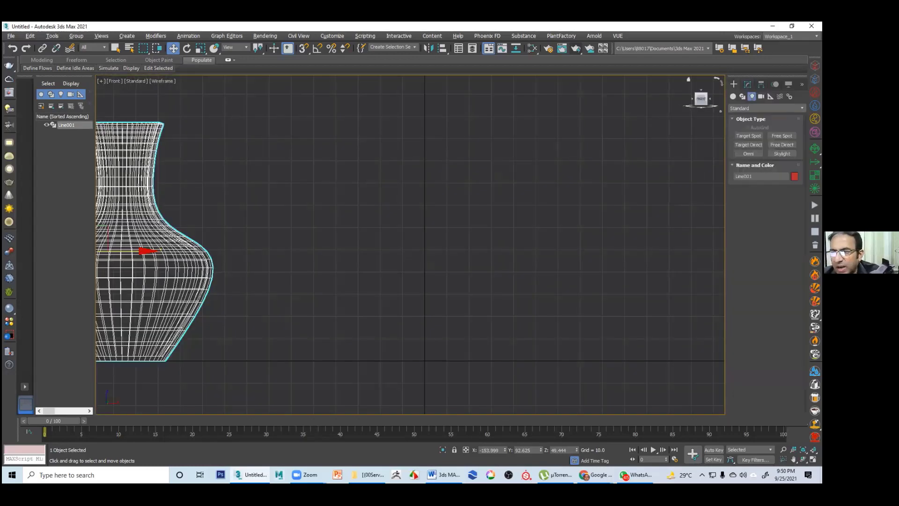
left_click(742, 96)
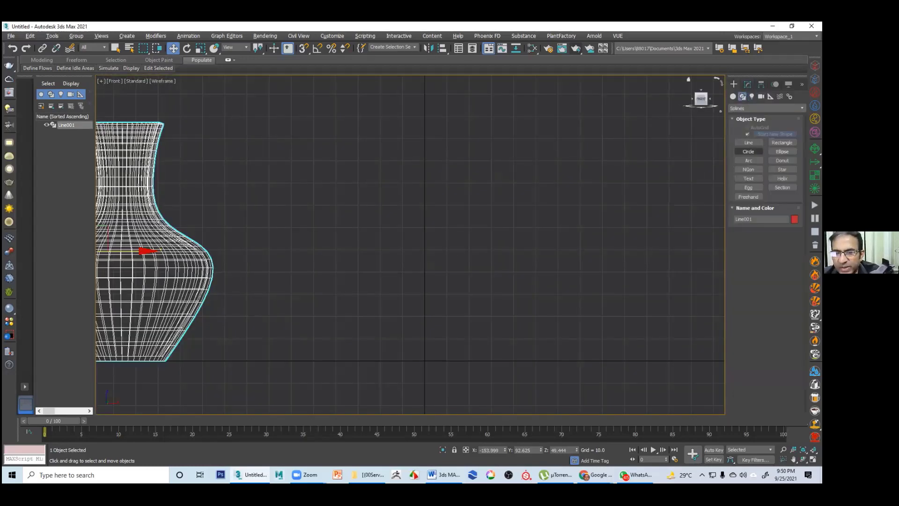
left_click(749, 143)
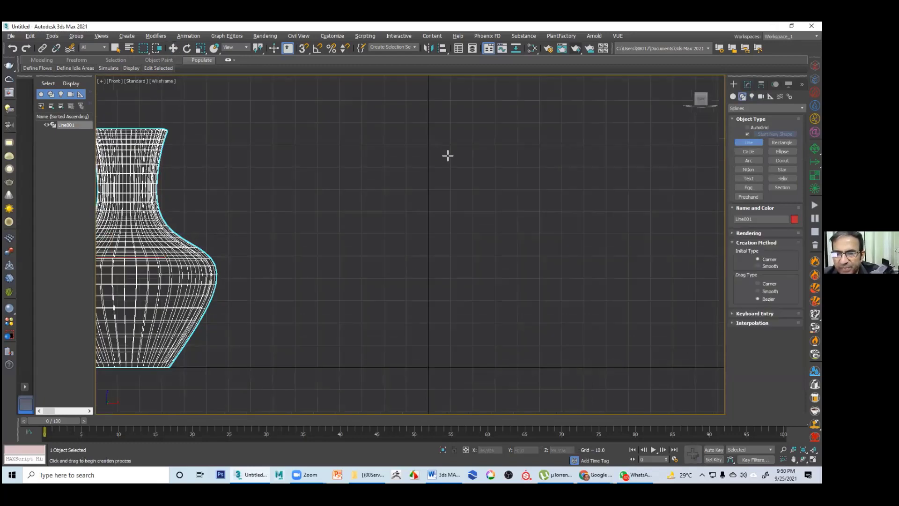
middle_click_drag(439, 136, 445, 140)
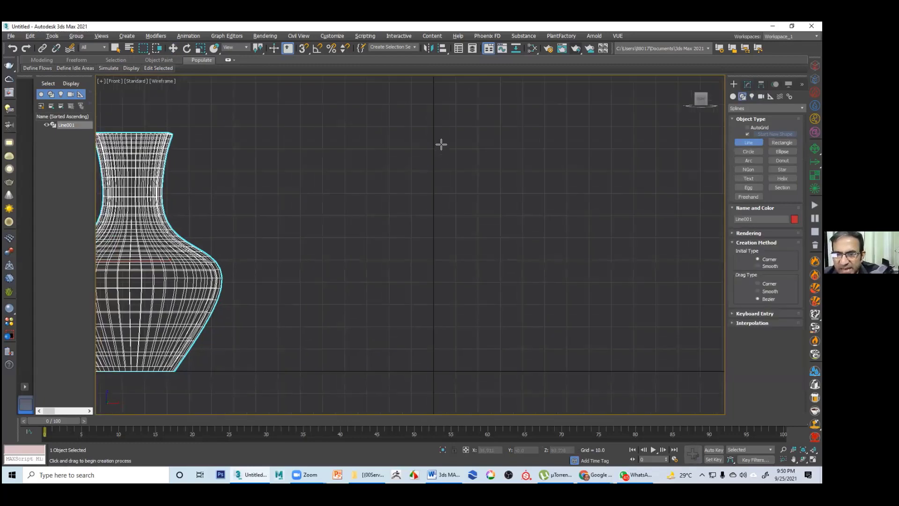
middle_click_drag(448, 188, 450, 190)
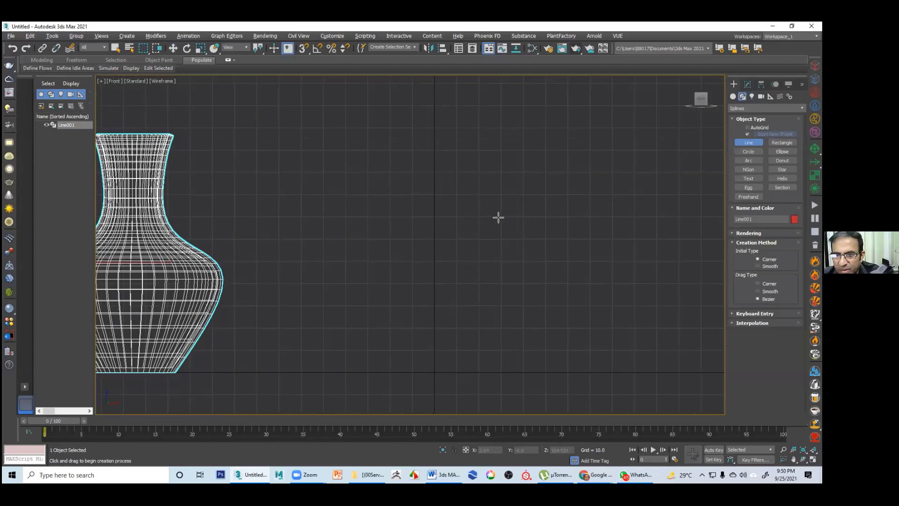
right_click(481, 302)
left_click(500, 219)
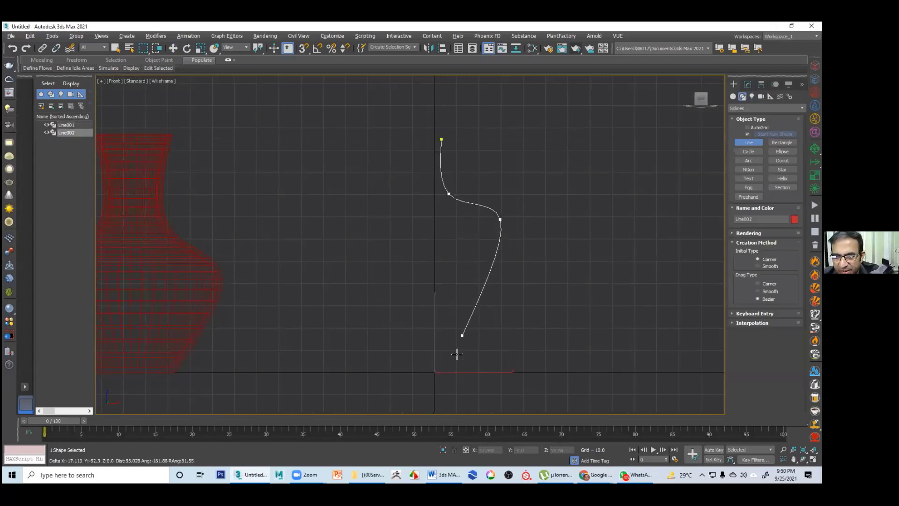
left_click(462, 372)
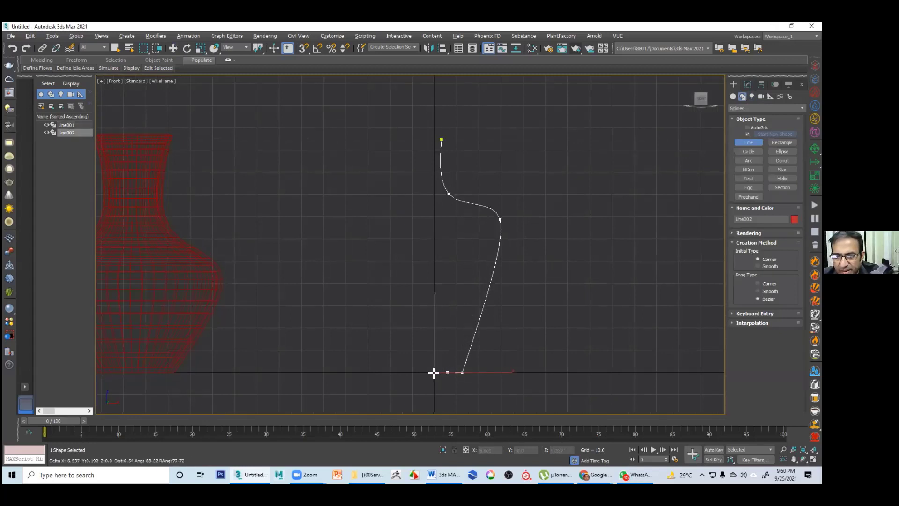
left_click(434, 372)
right_click(374, 334)
key("w")
Outline the new profile's spline by 2 to give it wall thickness
left_click(747, 84)
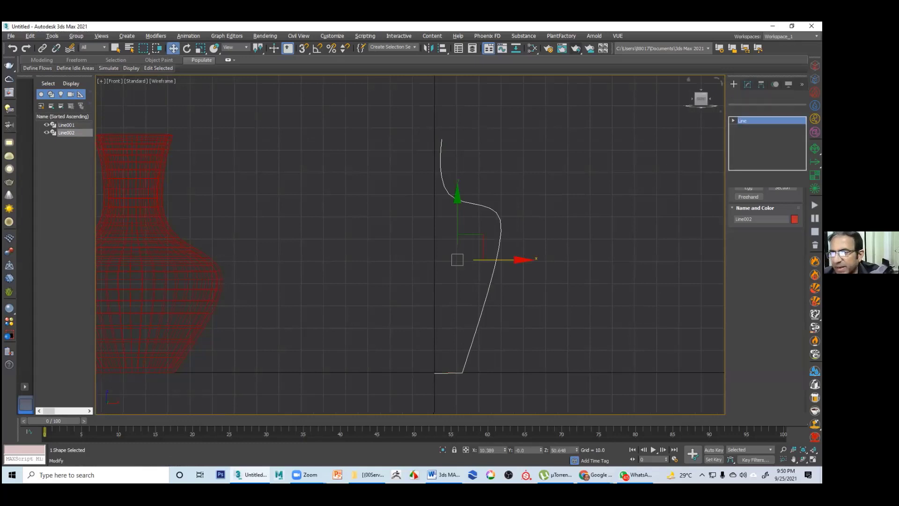
left_click(776, 219)
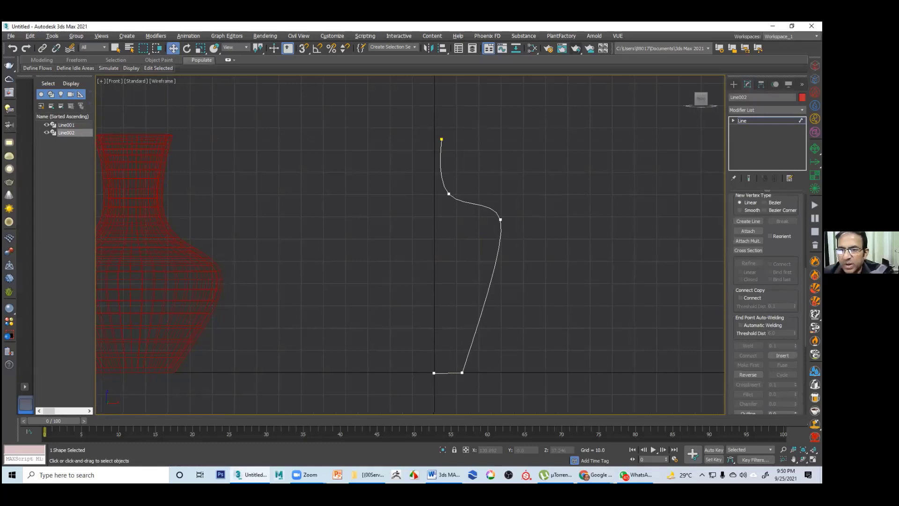
scroll(766, 304, "down", 3)
left_click(779, 314)
type("2")
key("Return")
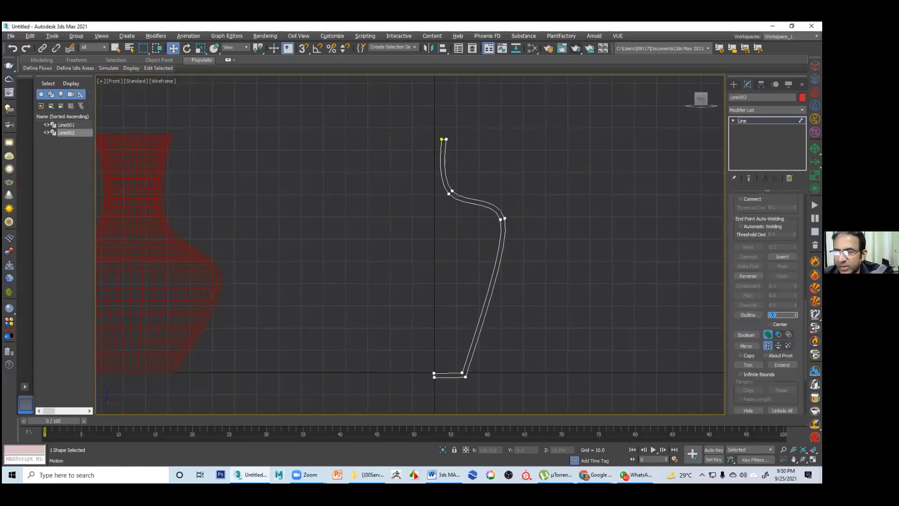
Apply a Lathe modifier to the outlined profile and align its axis to Min
left_click(766, 109)
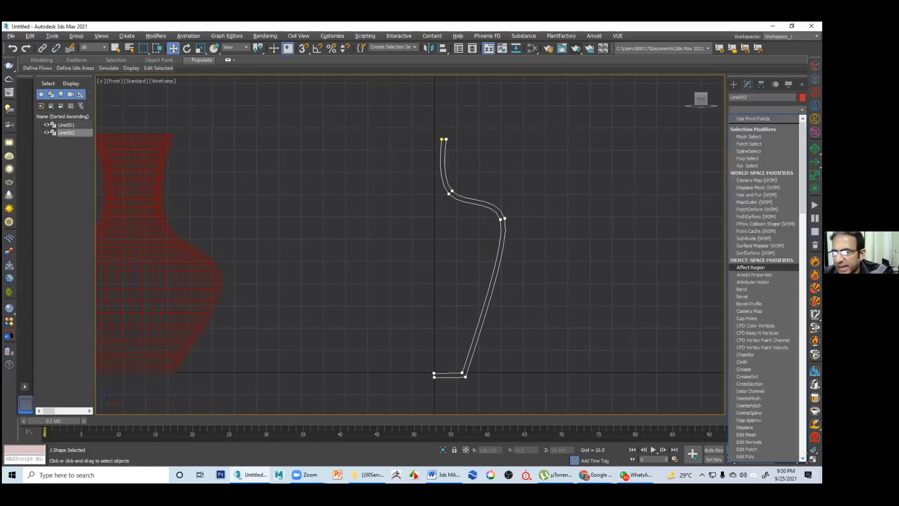
key("l")
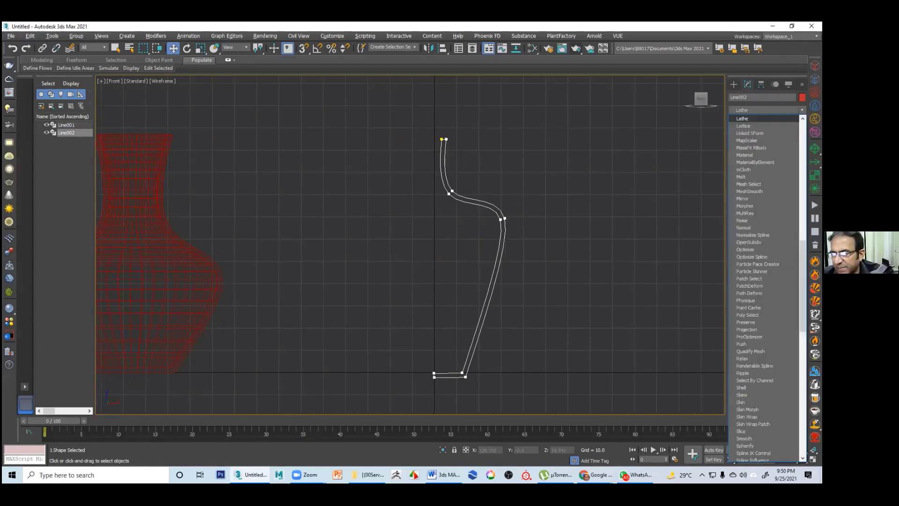
key("Return")
left_click(785, 305)
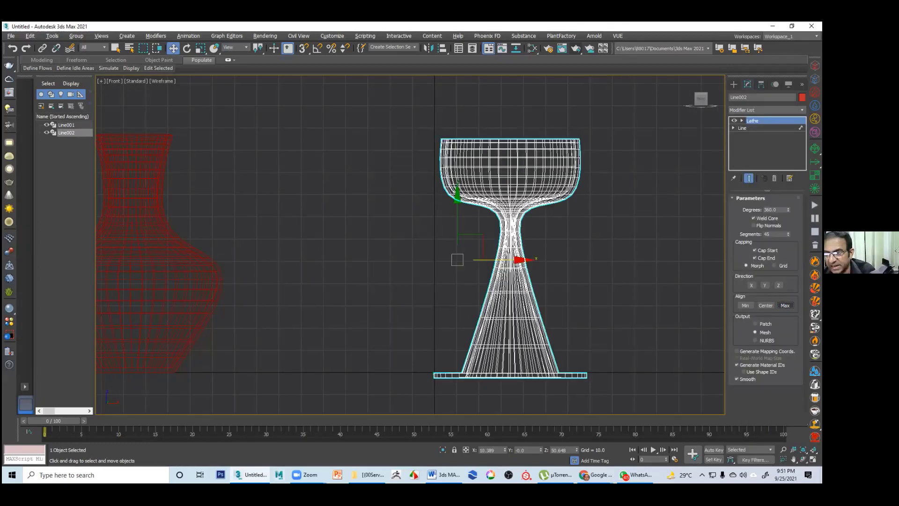
left_click(745, 306)
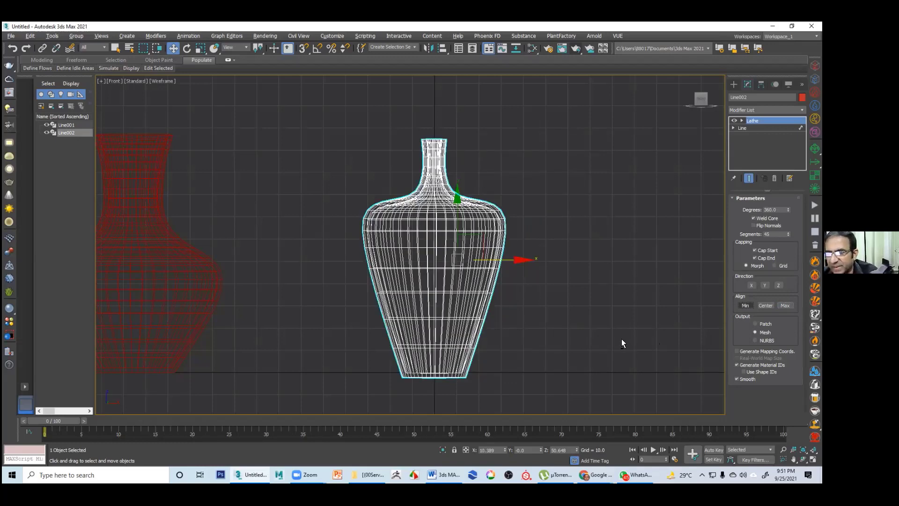
Inspect the second vase in the Perspective view and move it along the X axis to about 200.9, clear of the grid's center
key("alt+w")
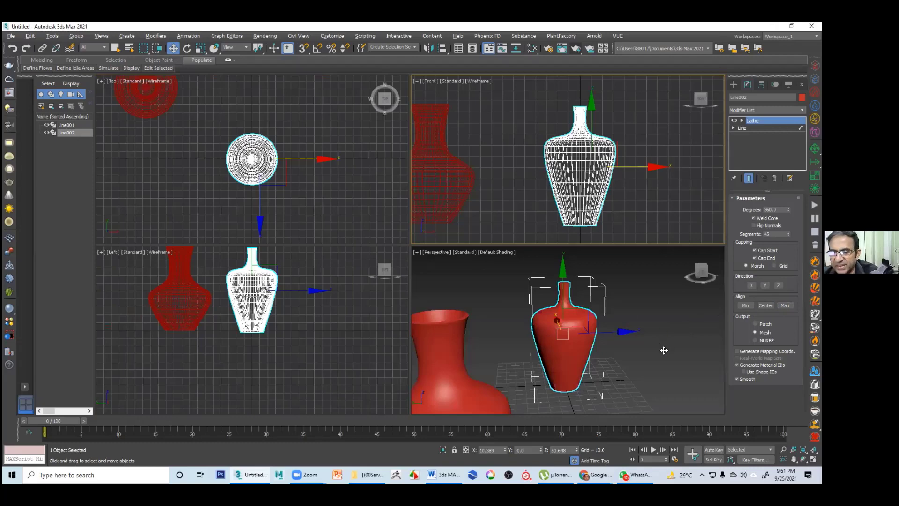
mouse_move(663, 350)
middle_mouse_down("alt")
mouse_move(678, 357)
mouse_move(656, 347)
middle_mouse_up("alt")
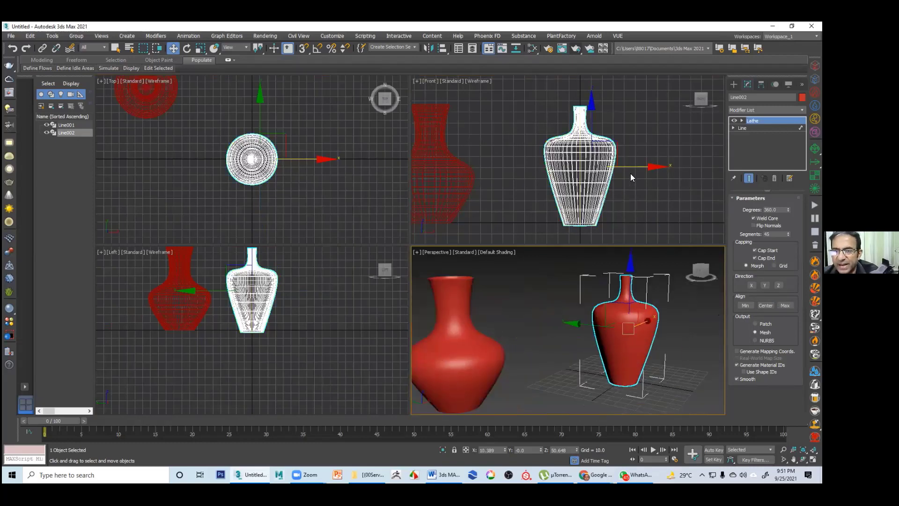
key("ctrl+d")
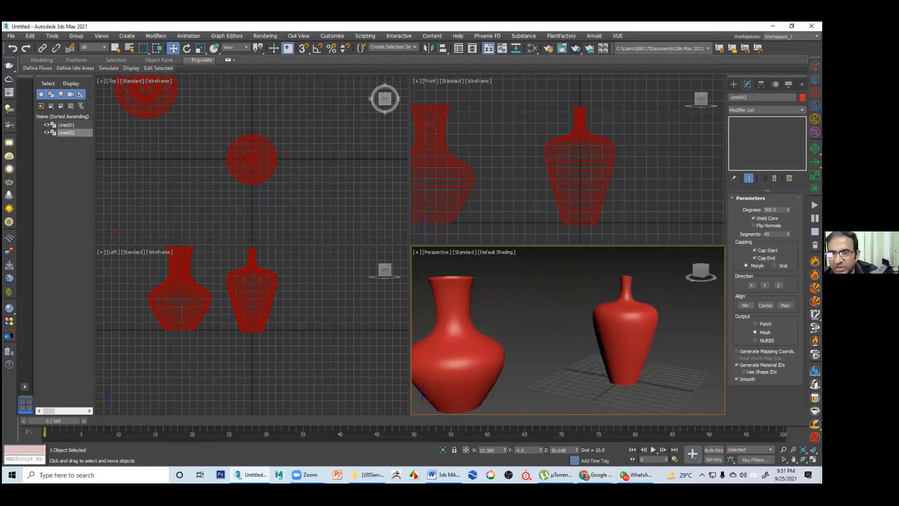
left_click_drag(604, 184, 815, 189)
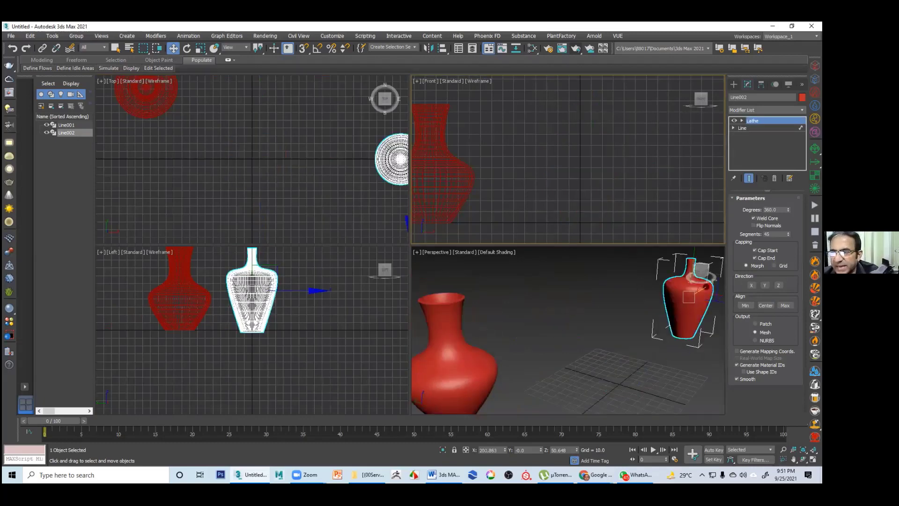
Draw a third curved profile with the Line tool in the Front view, between the first vase and the vertical axis, ending with an inward foot
key("alt+w")
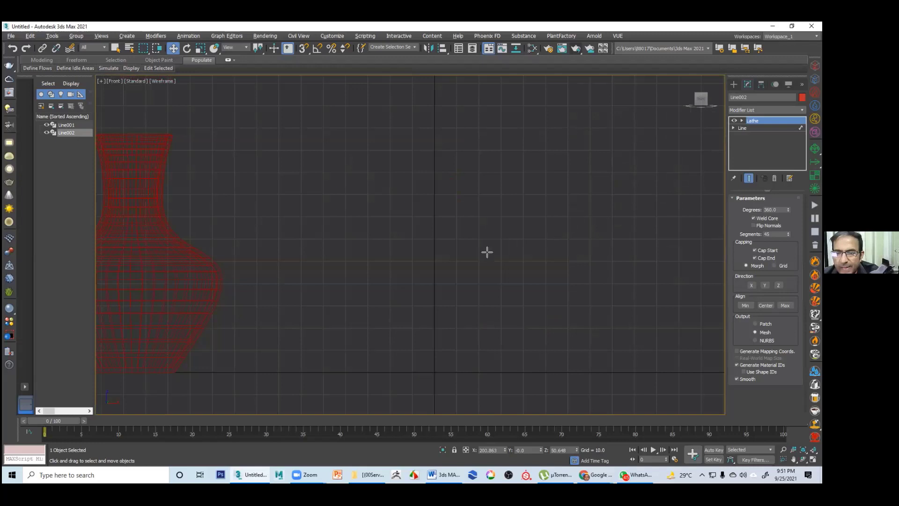
middle_click_drag(367, 228, 383, 285)
key("l")
key("l")
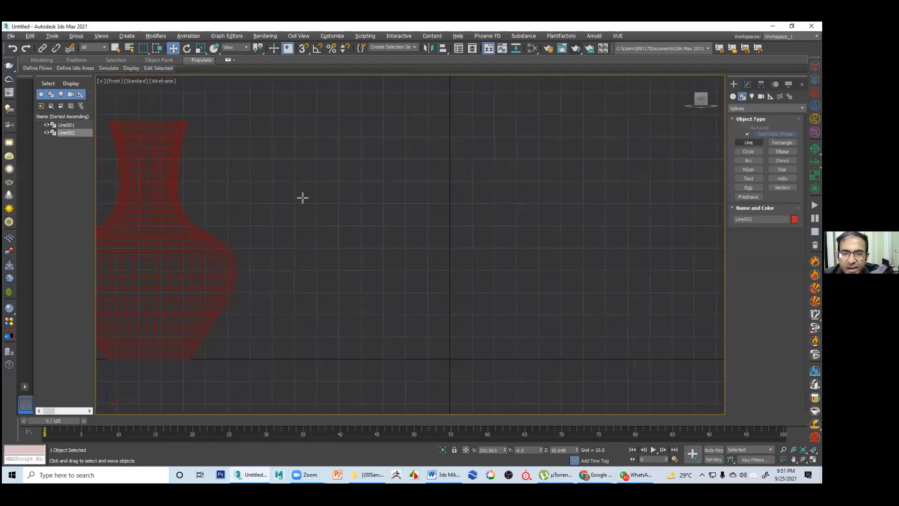
left_click_drag(318, 226, 368, 254)
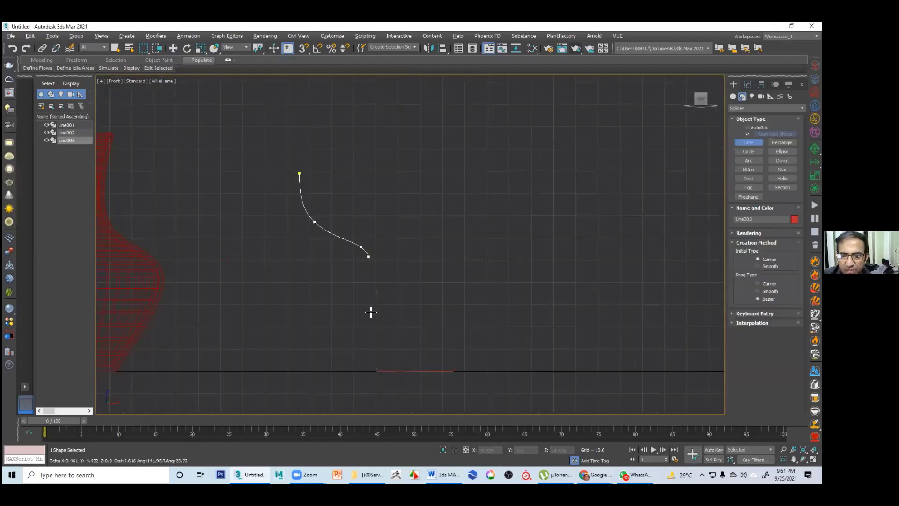
left_click_drag(371, 313, 370, 325)
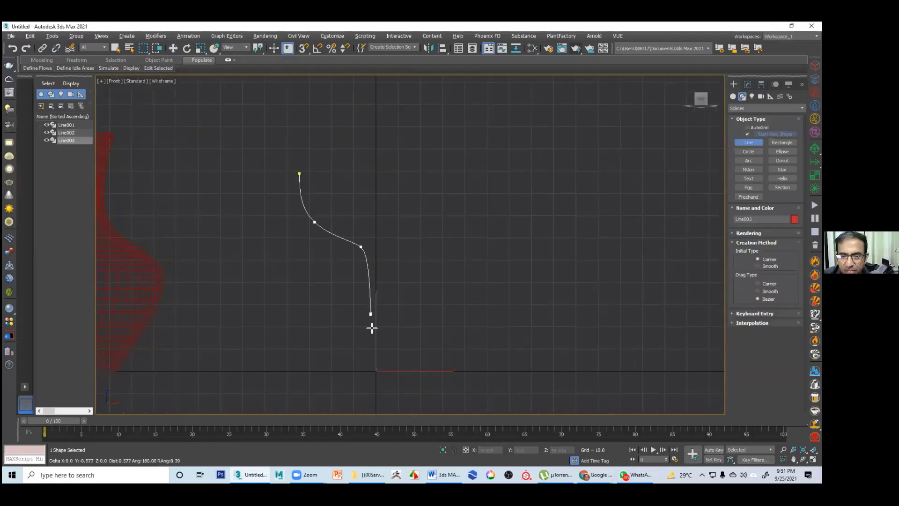
left_click(352, 364)
left_click(320, 368)
right_click(317, 369)
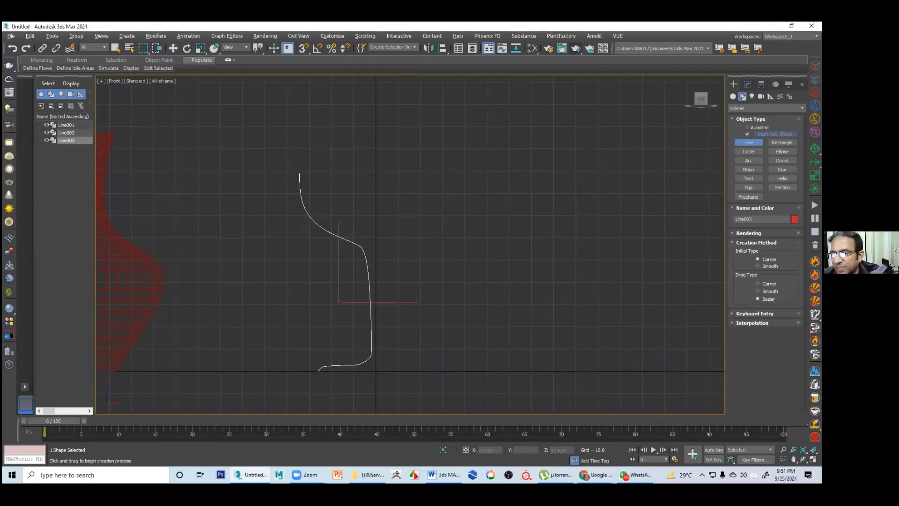
Enter Spline sub-object level on the third profile and select its whole spline
left_click(747, 84)
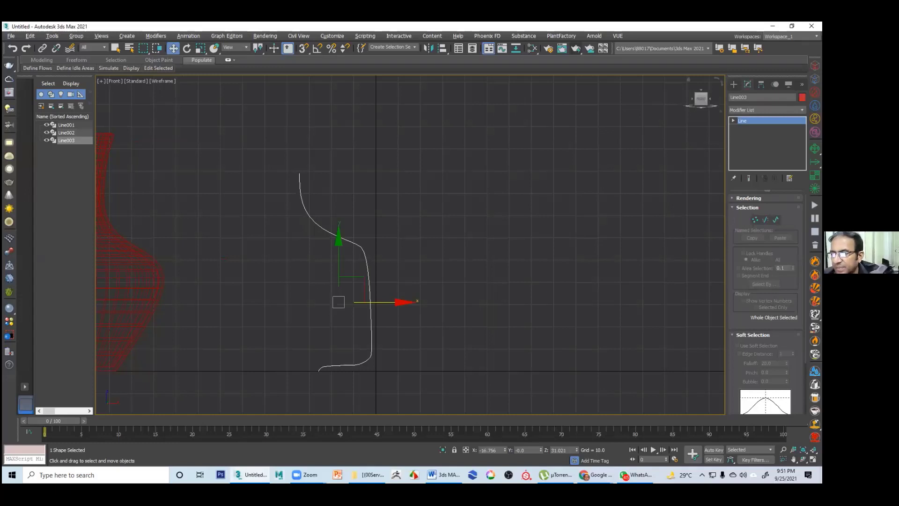
key("3")
scroll(731, 308, "down", 3)
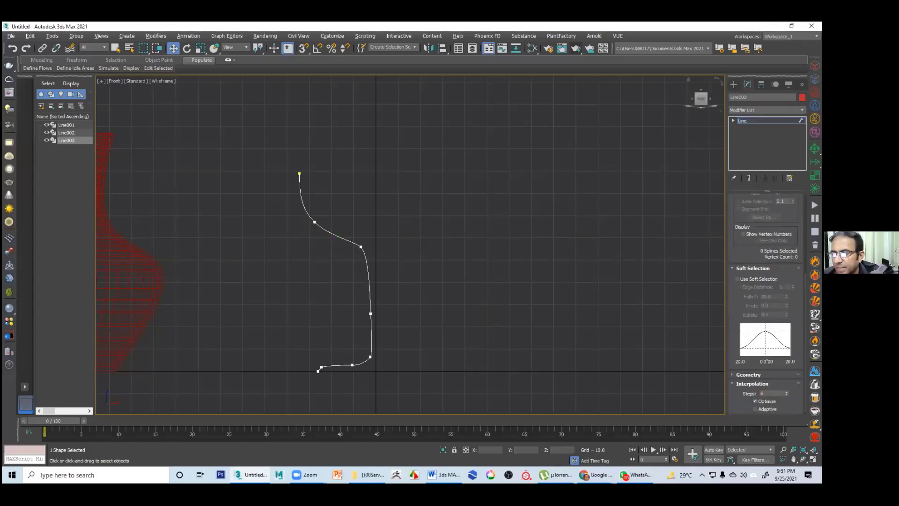
scroll(767, 304, "up", 4)
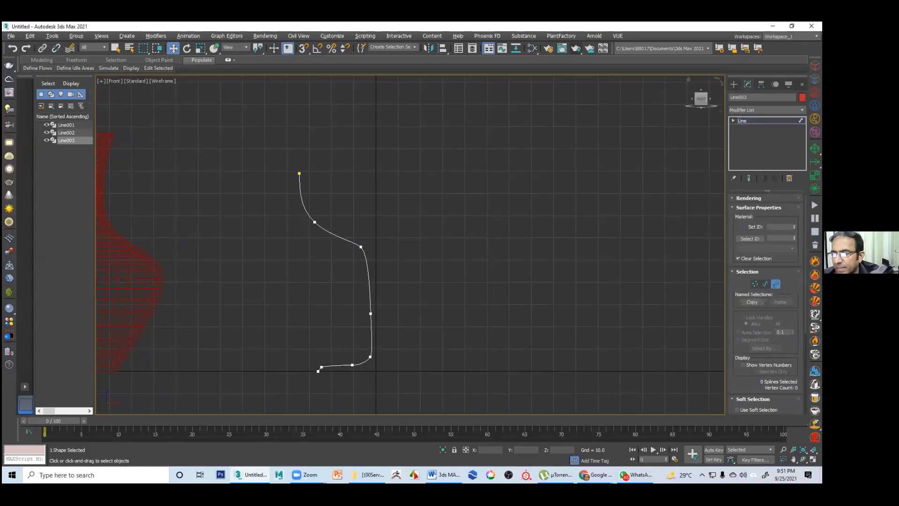
scroll(736, 286, "down", 3)
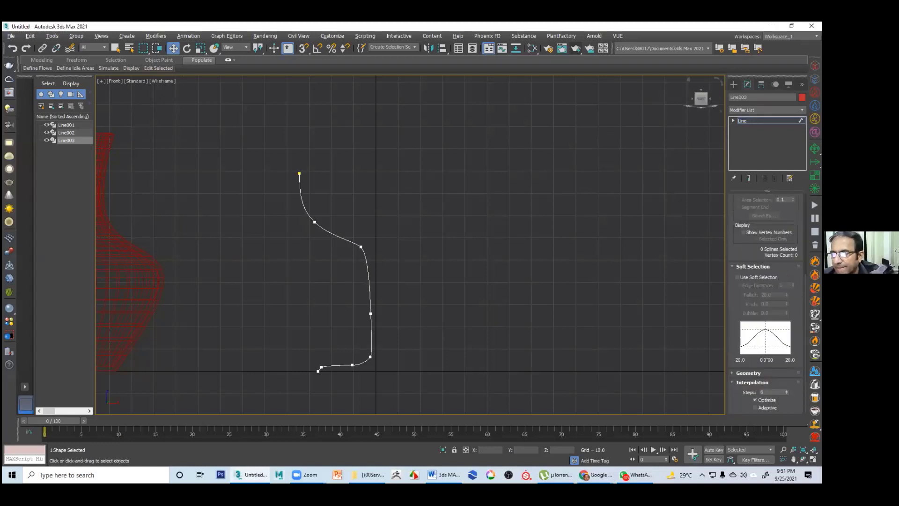
scroll(767, 304, "up", 4)
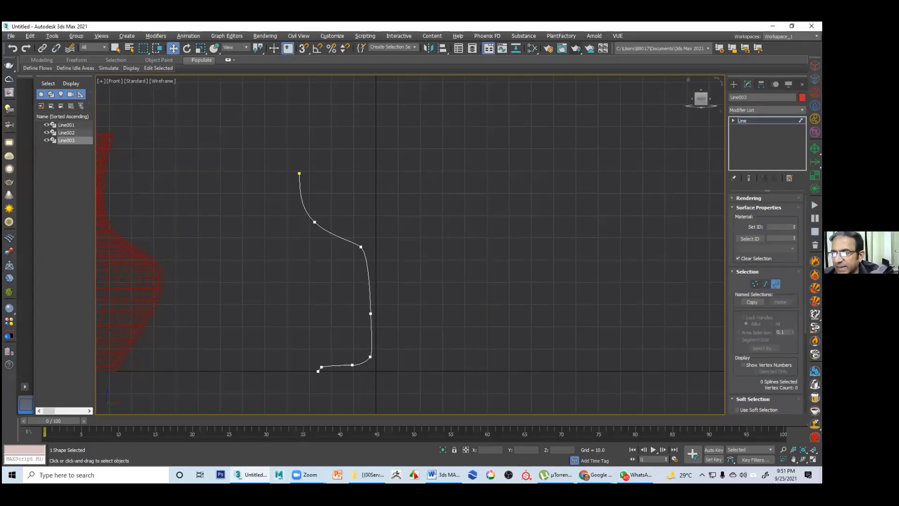
scroll(767, 304, "down", 3)
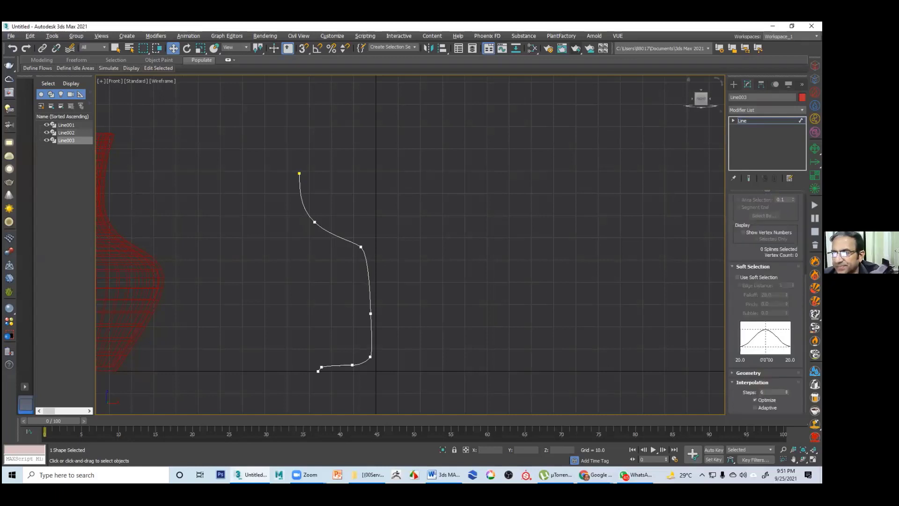
key("3")
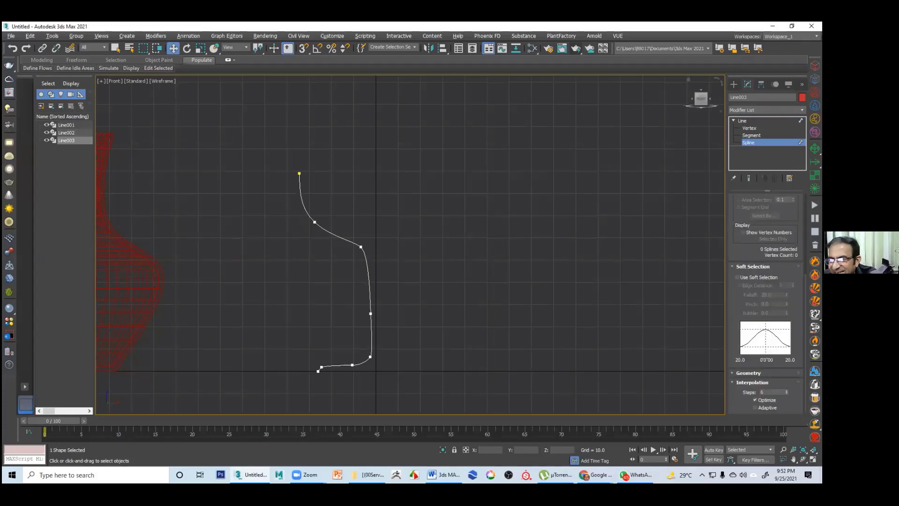
scroll(765, 281, "up", 2)
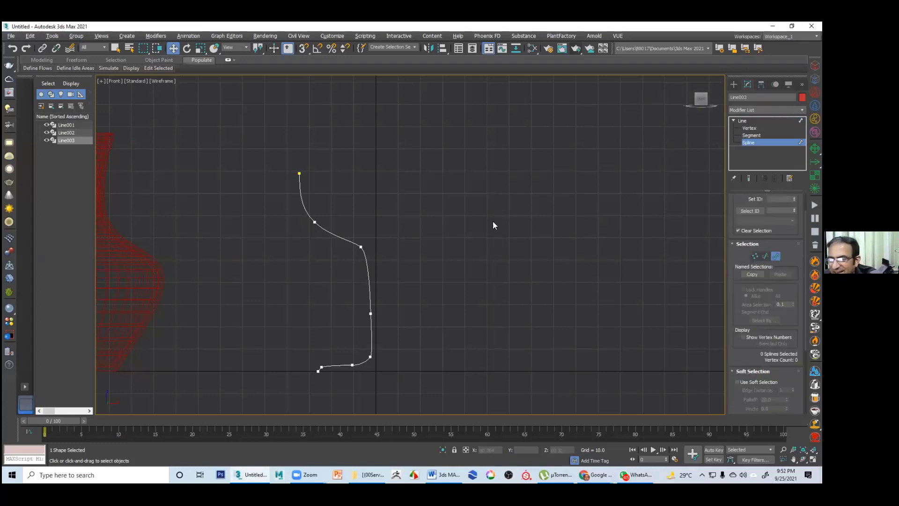
left_click_drag(482, 216, 356, 264)
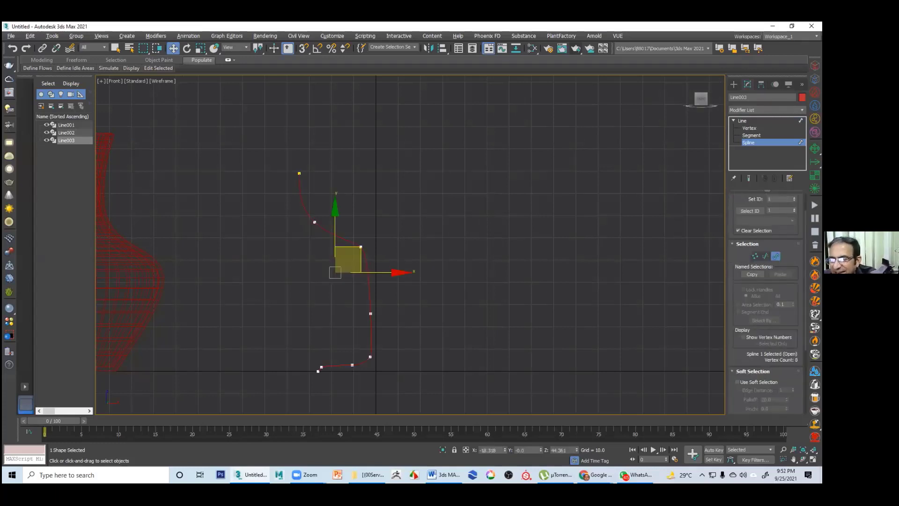
Outline the third profile's spline by 2 to give it wall thickness and leave Spline sub-object level
scroll(766, 304, "down", 4)
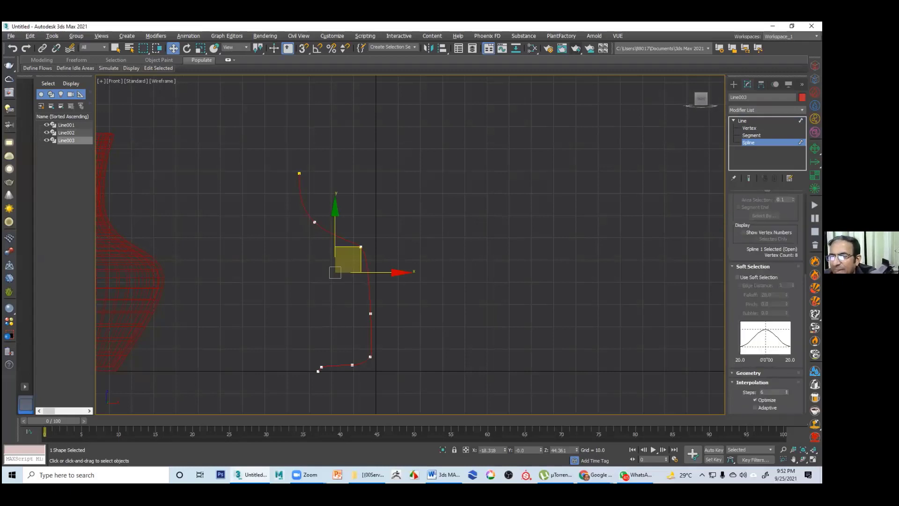
scroll(766, 305, "up", 3)
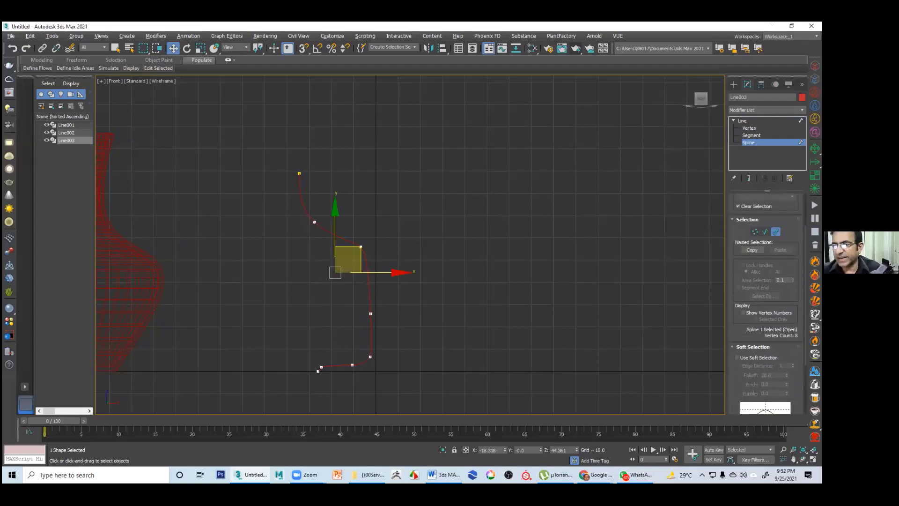
scroll(766, 304, "up", 3)
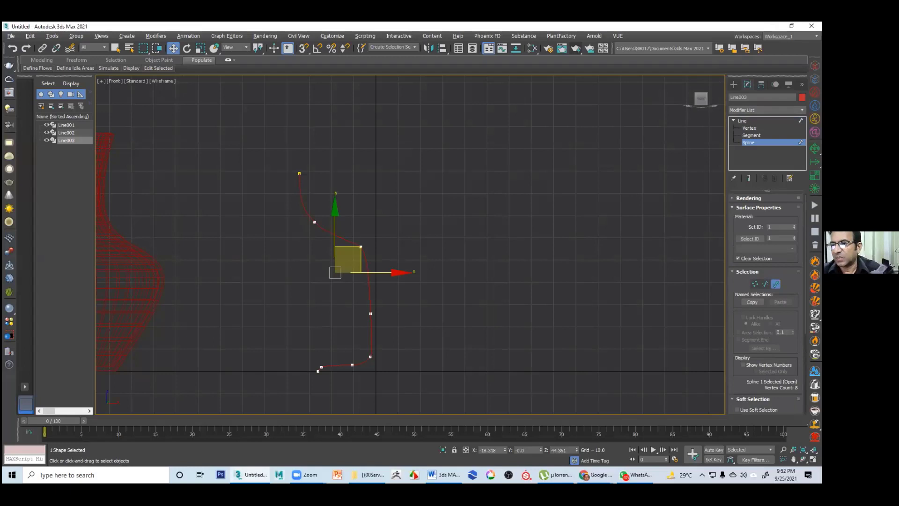
left_click(735, 207)
scroll(734, 379, "down", 3)
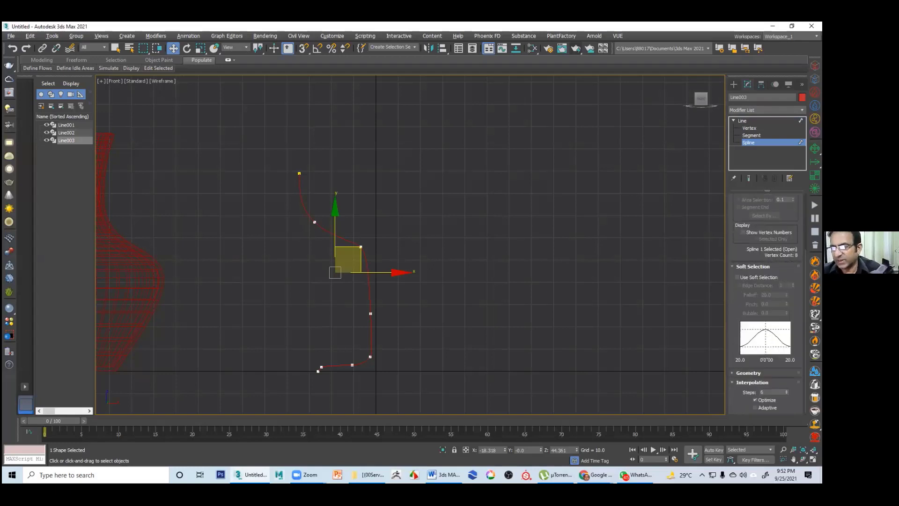
left_click(733, 375)
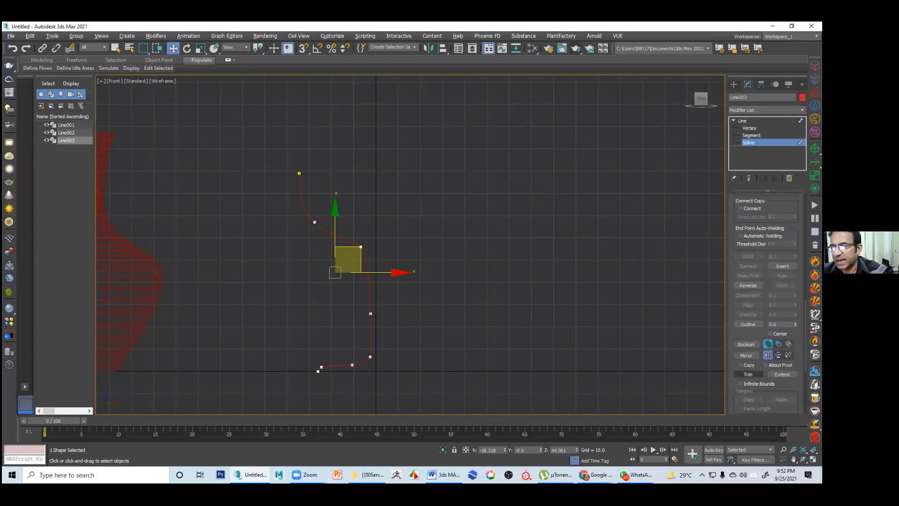
left_click_drag(732, 257, 717, 461)
scroll(730, 414, "up", 5)
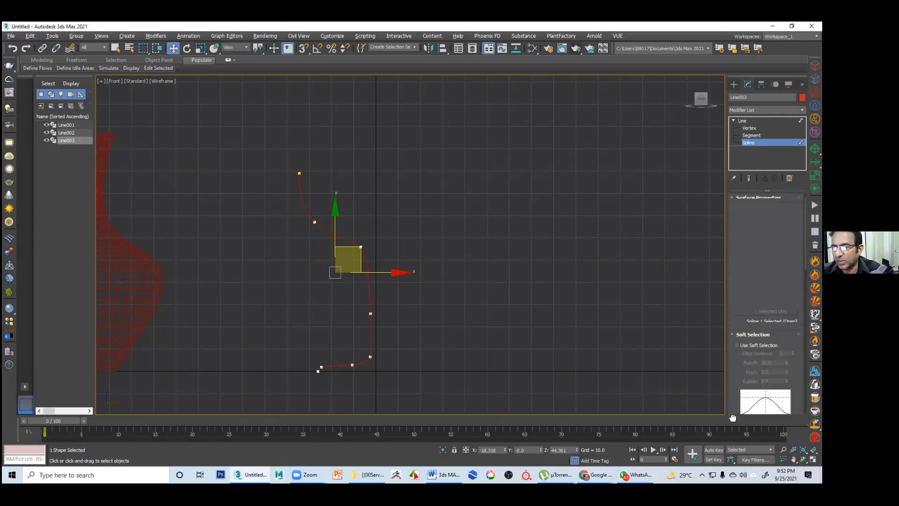
scroll(765, 304, "down", 5)
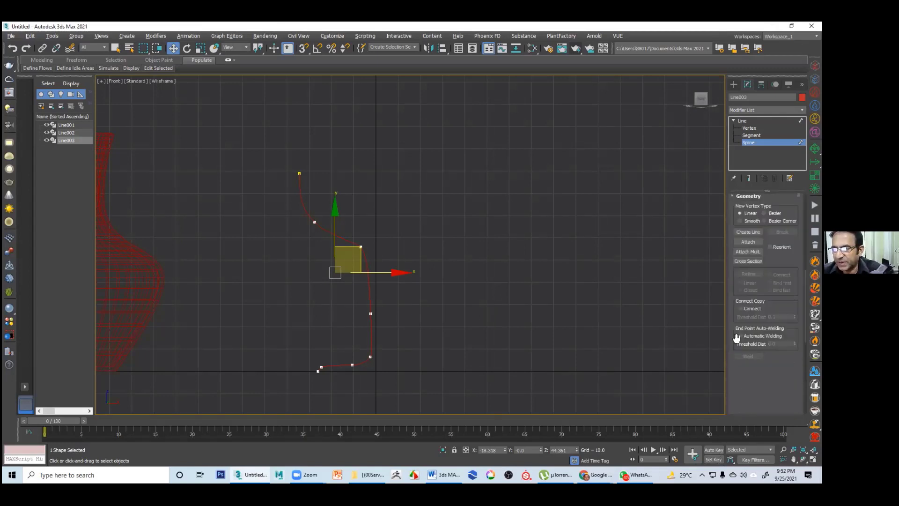
scroll(765, 304, "down", 2)
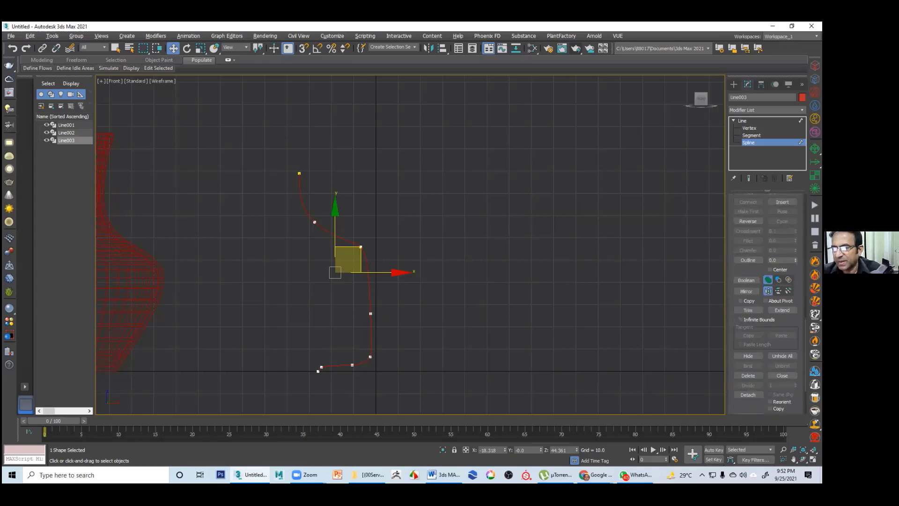
scroll(765, 305, "up", 1)
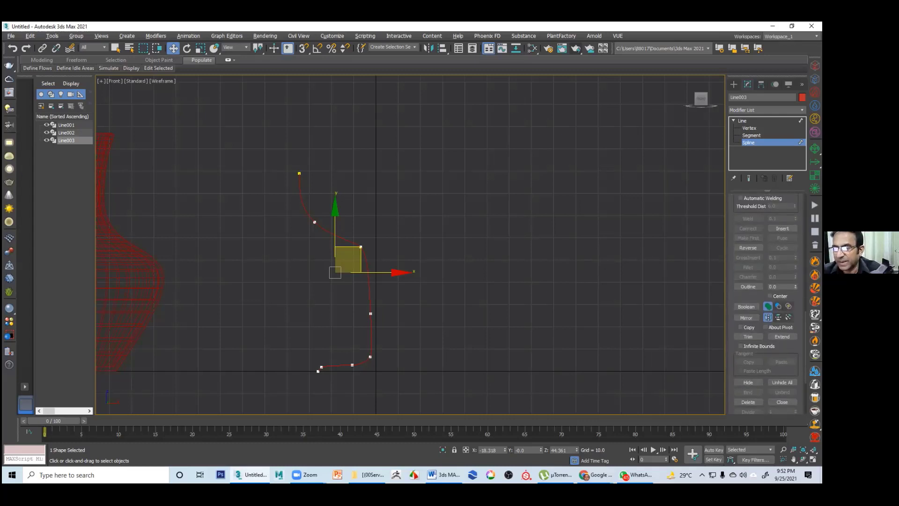
left_click(781, 286)
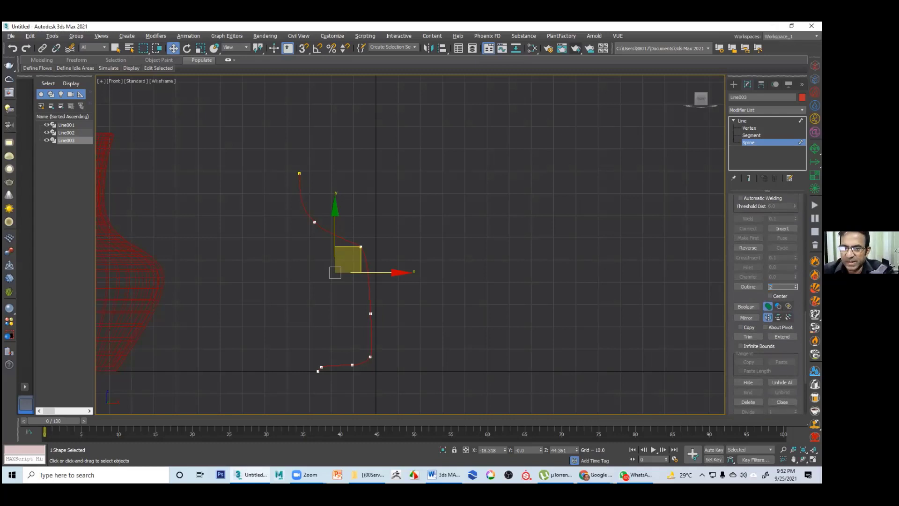
type("2")
key("Return")
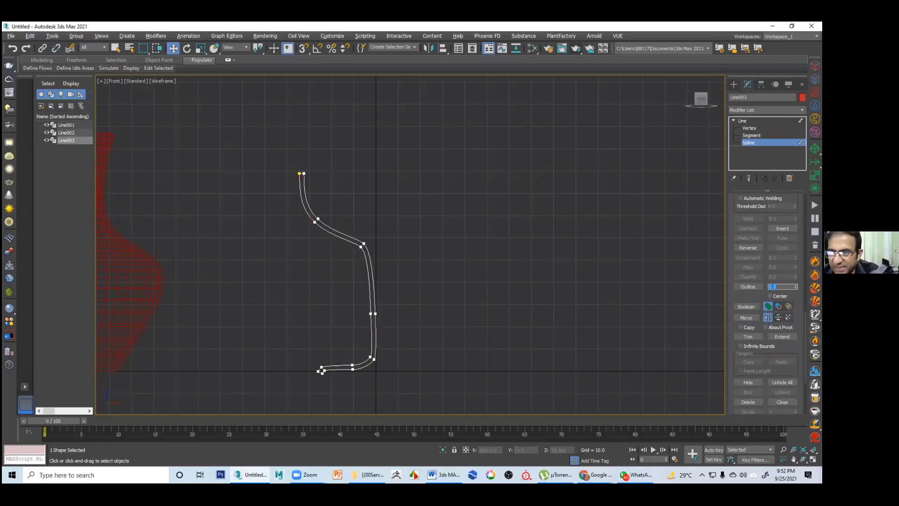
key("3")
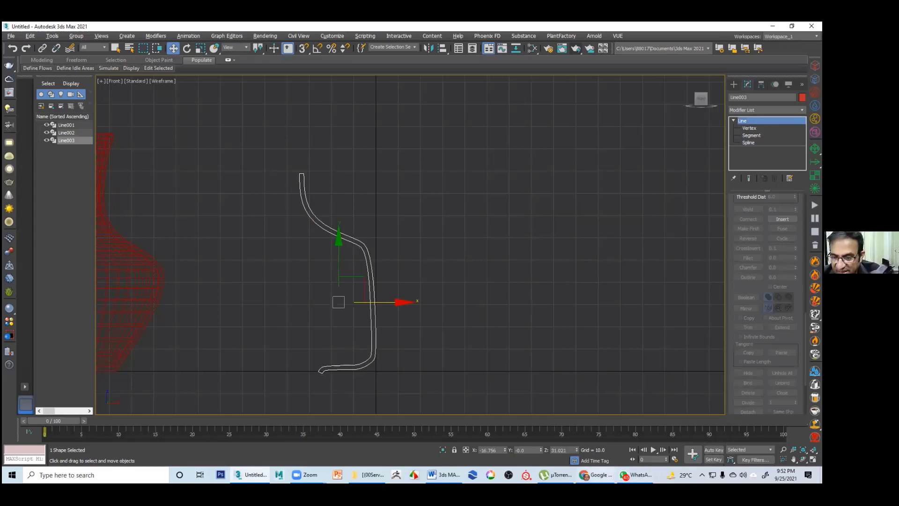
Switch to the Chrome browser and search Google Images for "goblet"
mouse_move(594, 474)
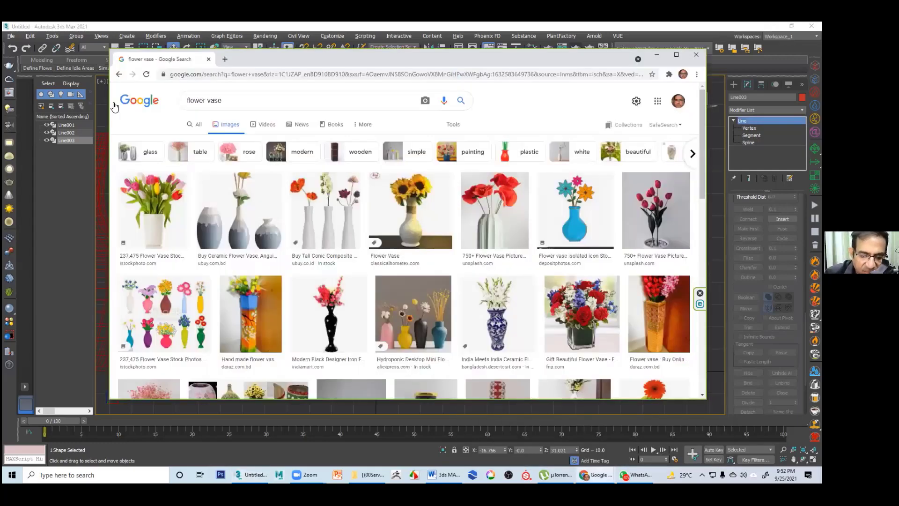
type("/gobl")
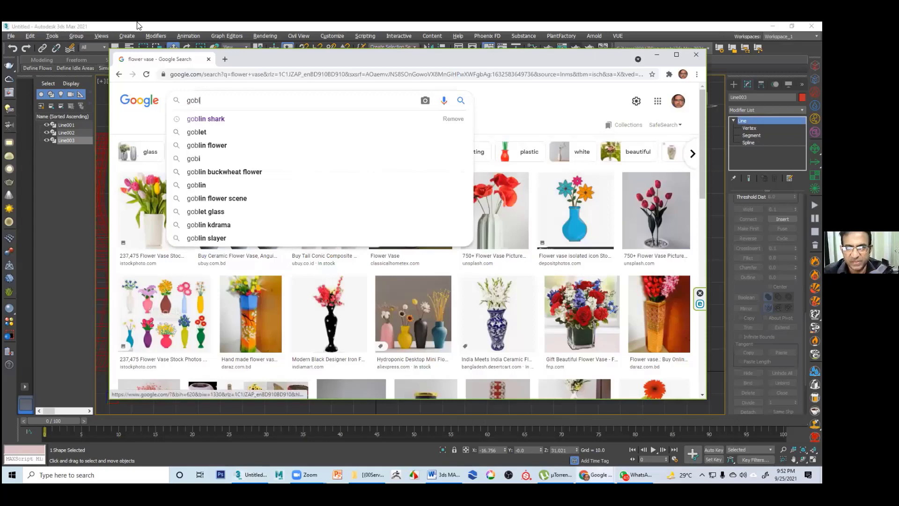
type("et")
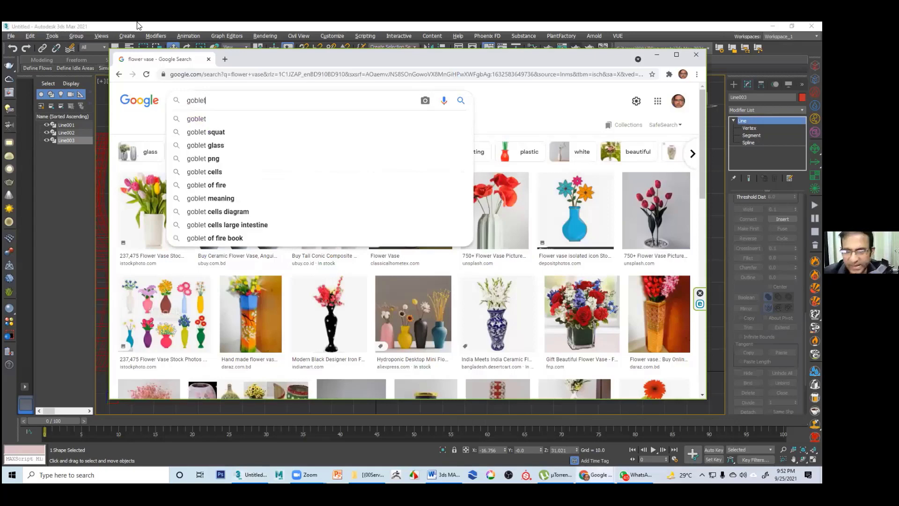
key("Return")
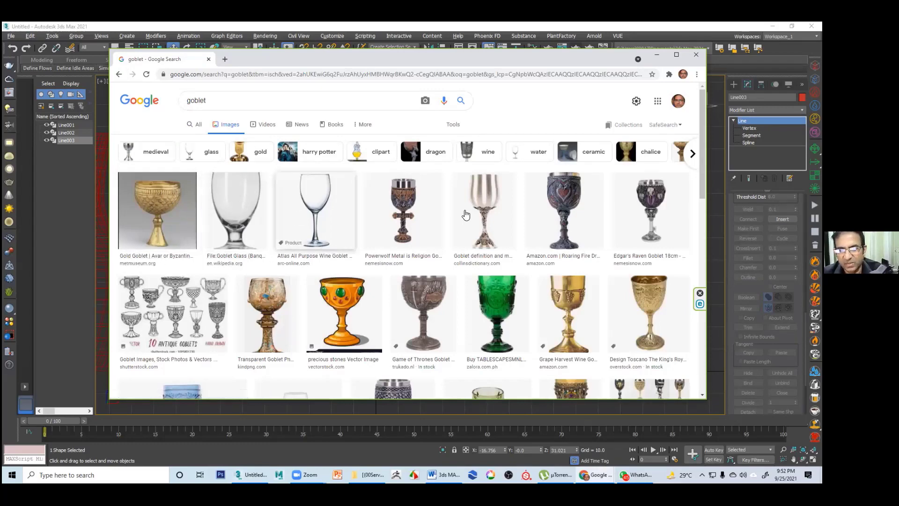
Refine the image search to "goblet of fire", preview the Harry Potter book cover, and return to 3ds Max
left_click(231, 100)
type("f")
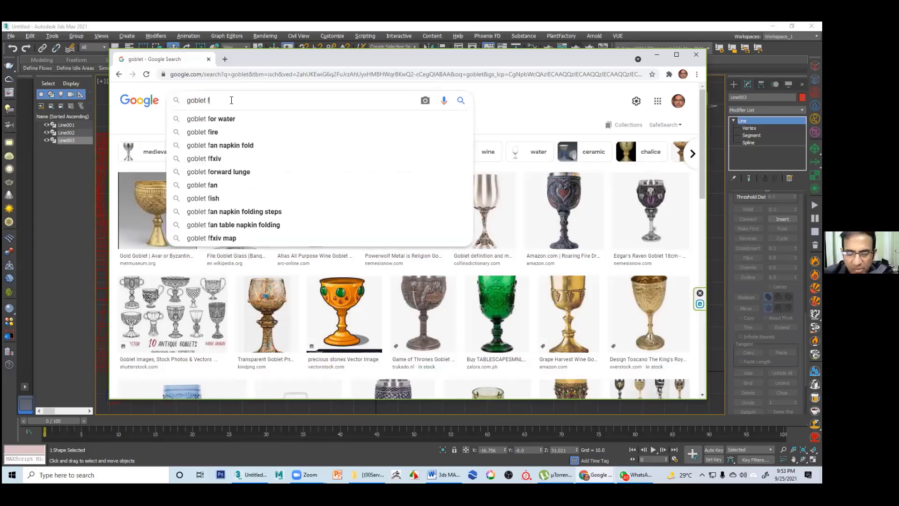
key("BackSpace")
type("of")
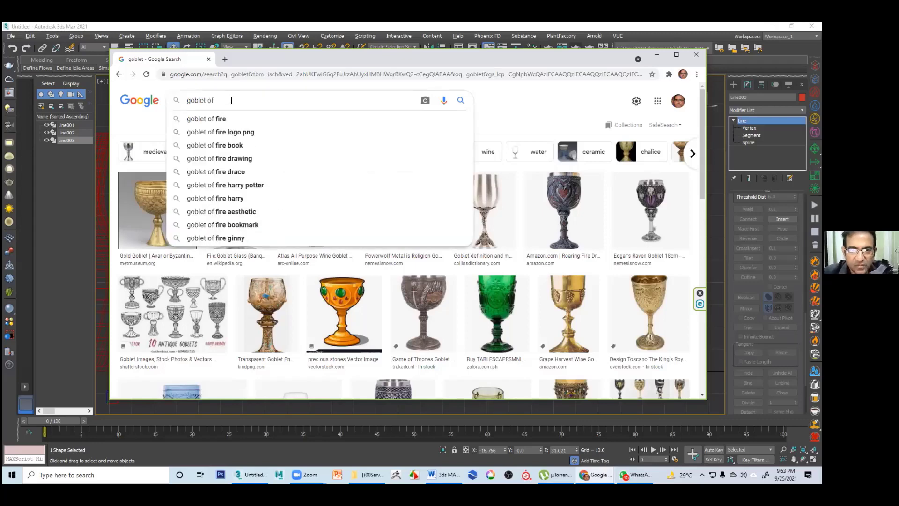
left_click(223, 120)
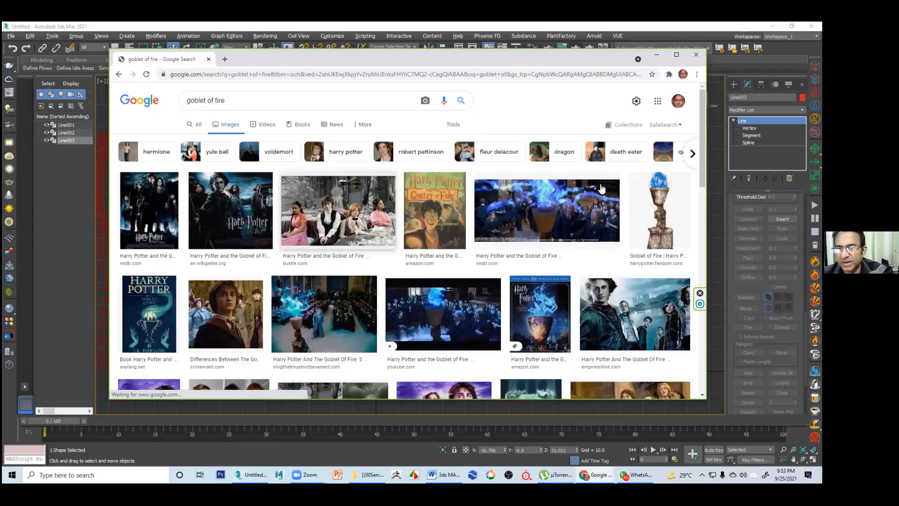
left_click(419, 187)
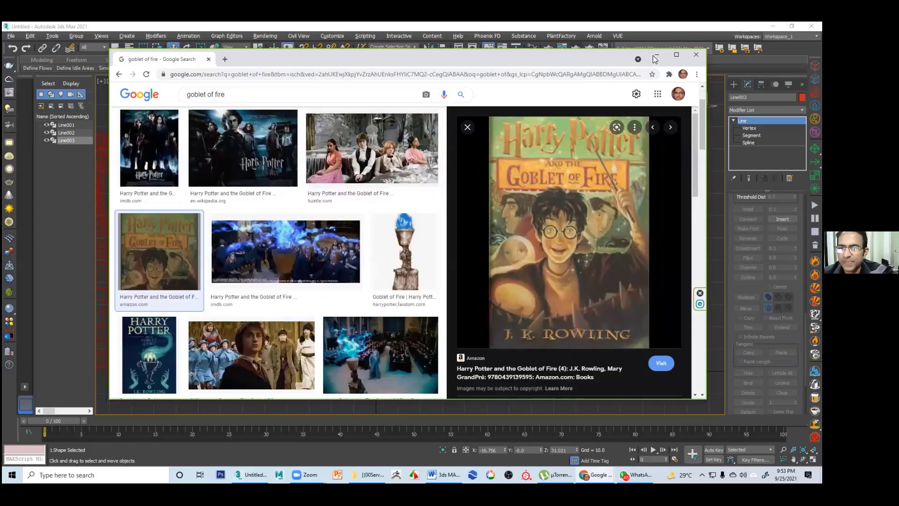
left_click(657, 55)
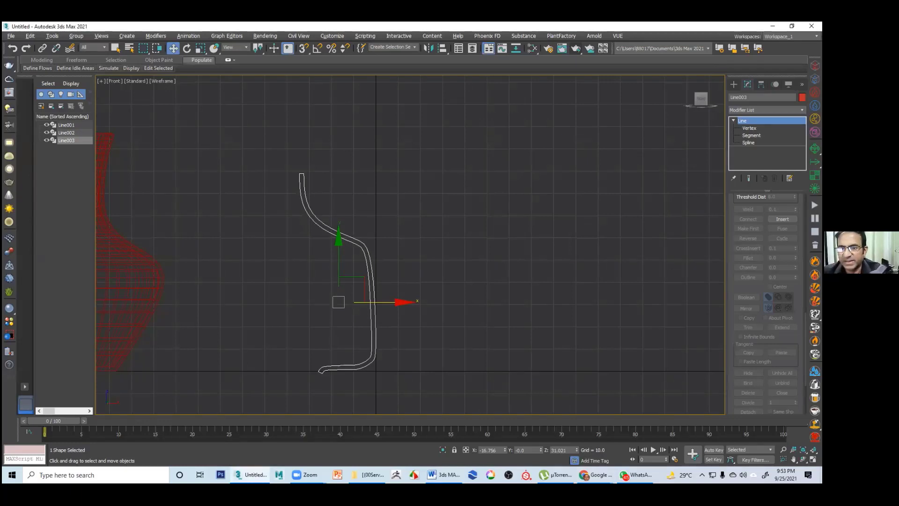
Apply a Lathe modifier to the outlined third profile, revolving it 360 degrees around its stem side into a goblet
left_click(766, 110)
key("l")
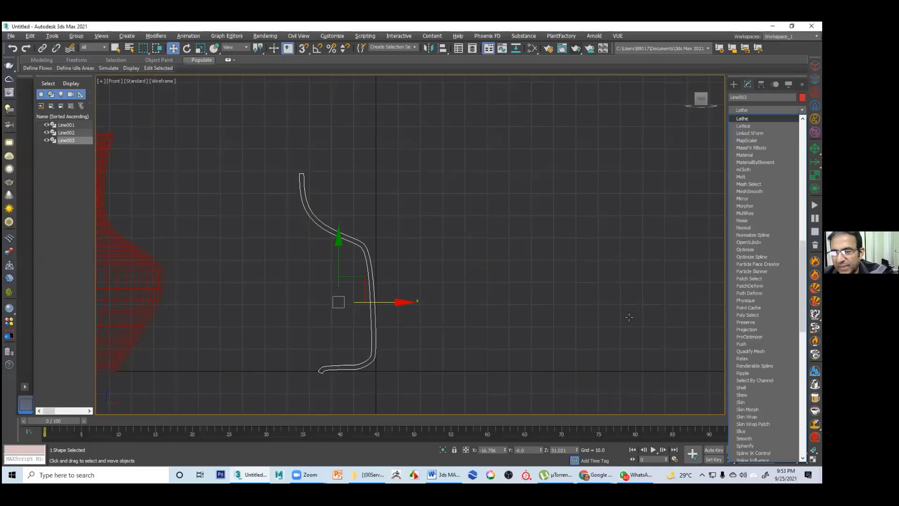
key("Return")
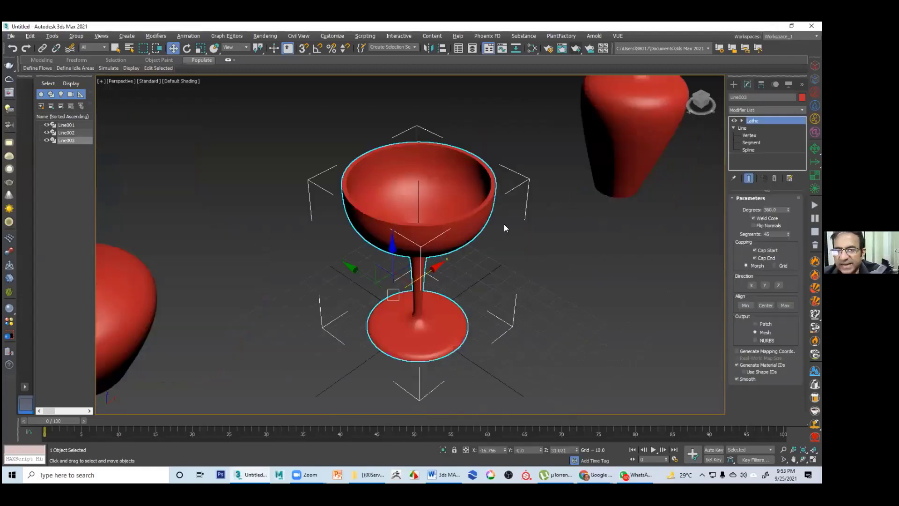
Change the goblet's object color to green and inspect the inside of its bowl in the Perspective view
middle_click_drag(545, 213, 605, 261, "alt")
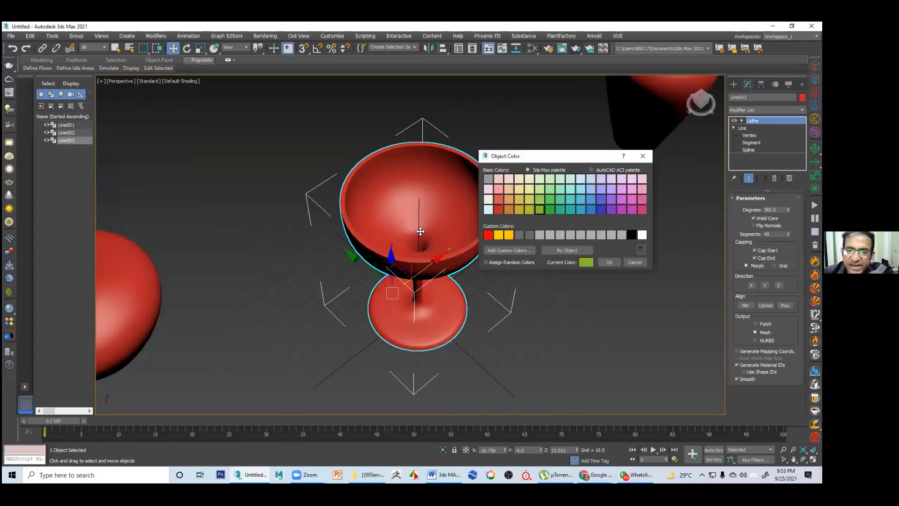
key("Return")
scroll(440, 248, "up", 5)
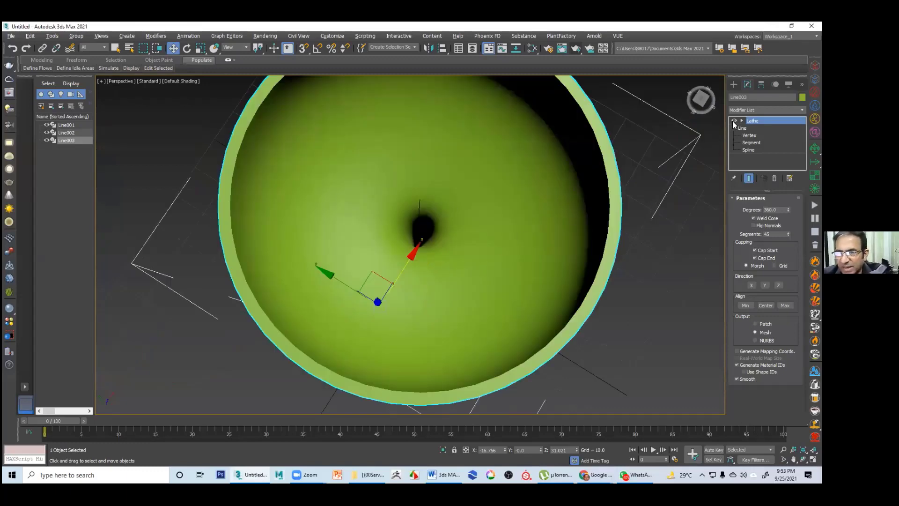
Turn off the goblet's Lathe modifier and enter Segment sub-object level of its line in the Front view
key("alt+w")
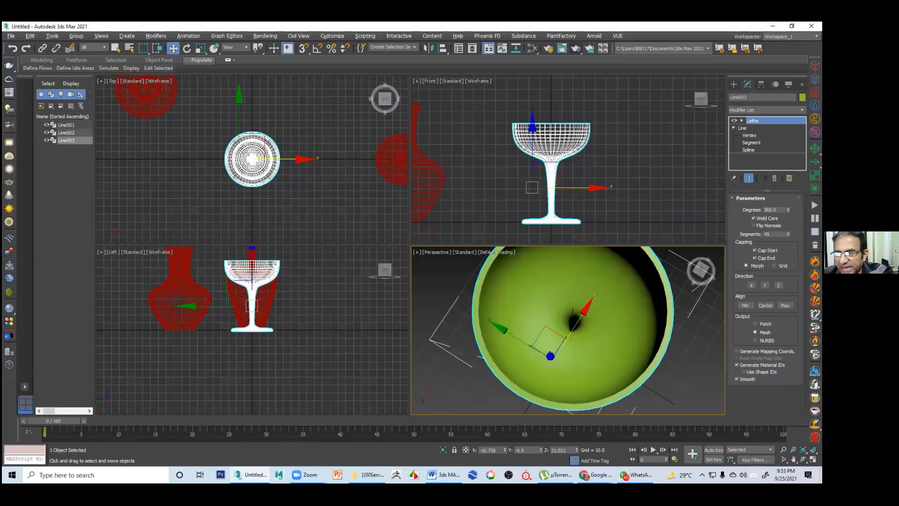
left_click(734, 120)
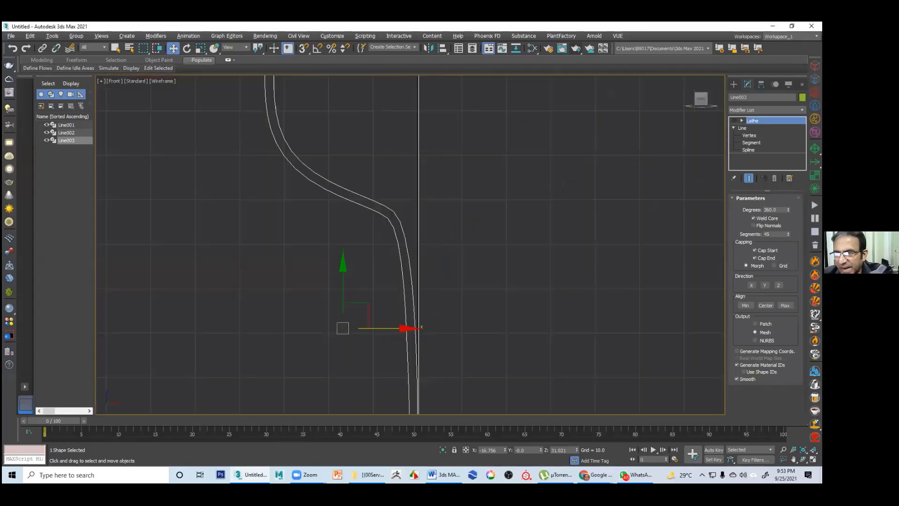
left_click(749, 135)
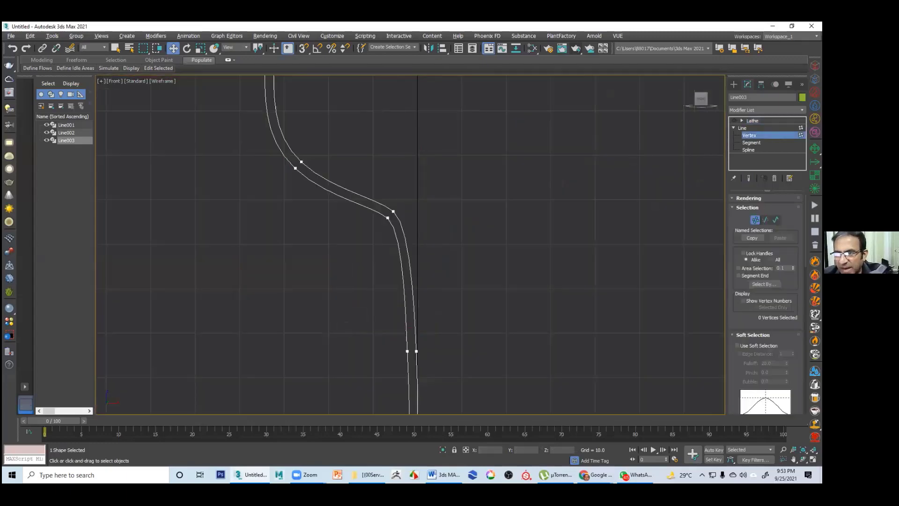
key("2")
Delete the two stem segments on the axis side of the outlined profile
scroll(470, 254, "down", 3)
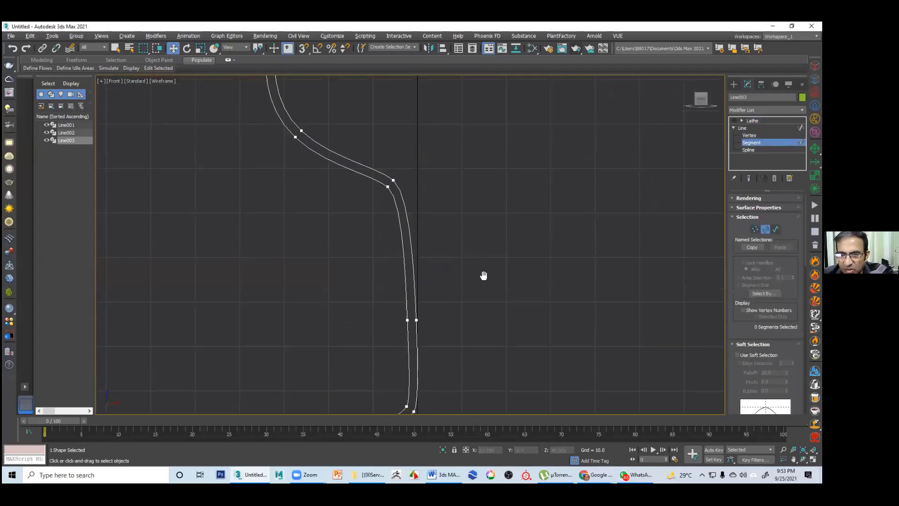
scroll(426, 228, "down", 2)
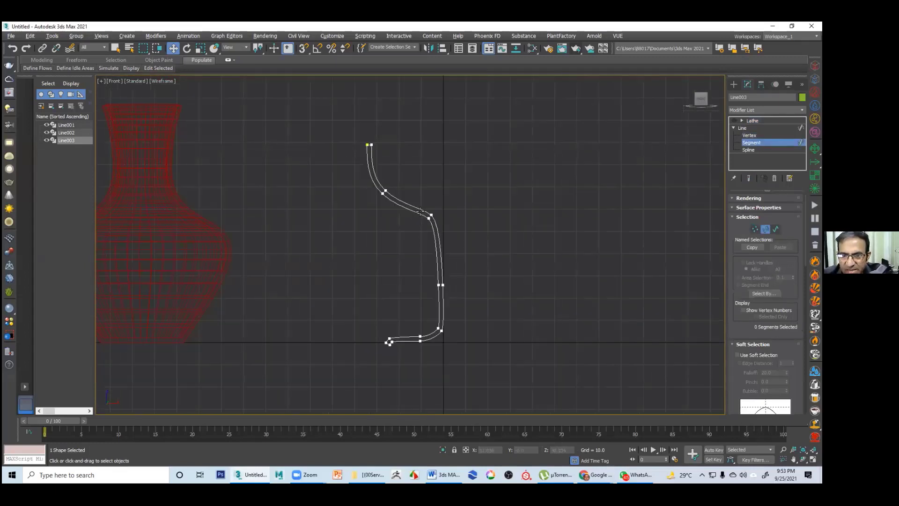
scroll(434, 230, "up", 2)
left_click(429, 232)
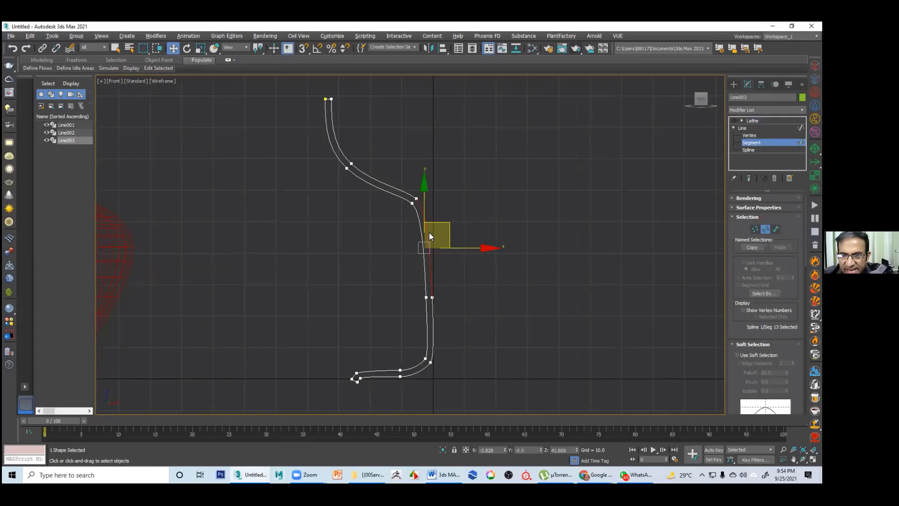
left_click(425, 206)
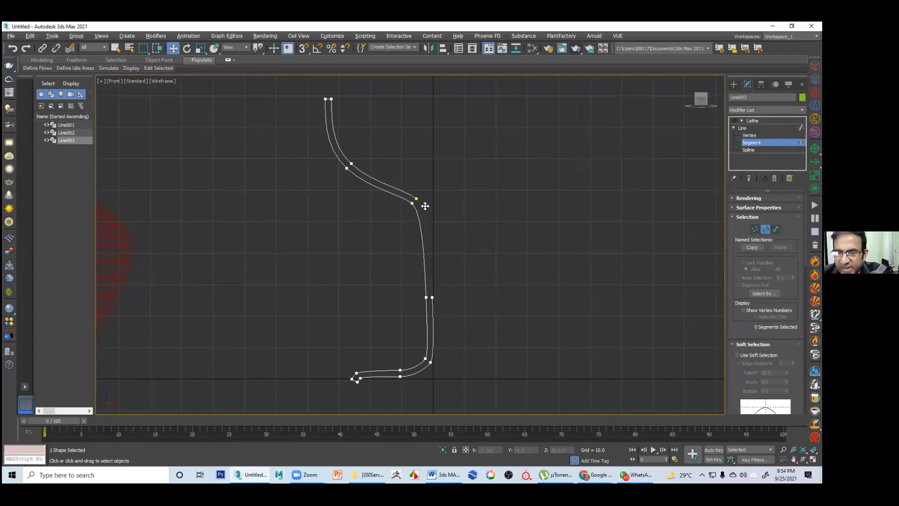
left_click(432, 313)
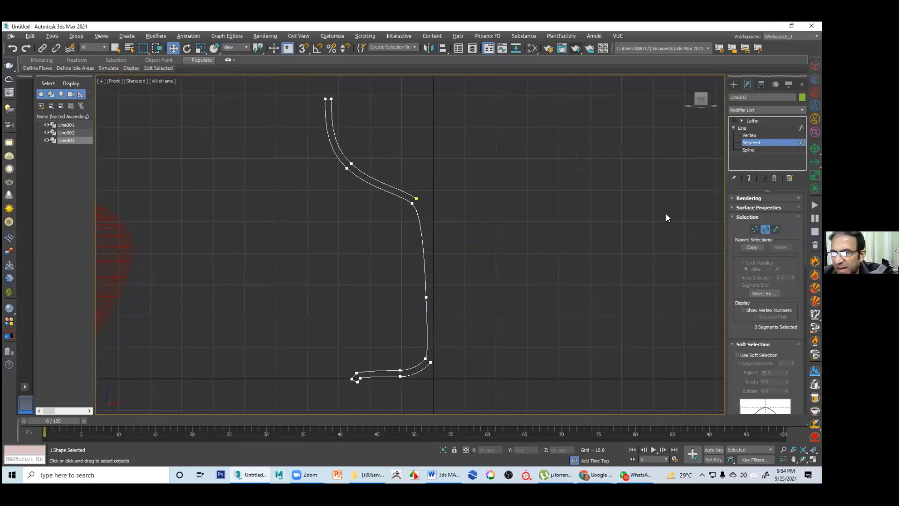
At Vertex level, set the X position of the bowl's open end vertex to 0 and level its Bezier handle horizontally
key("1")
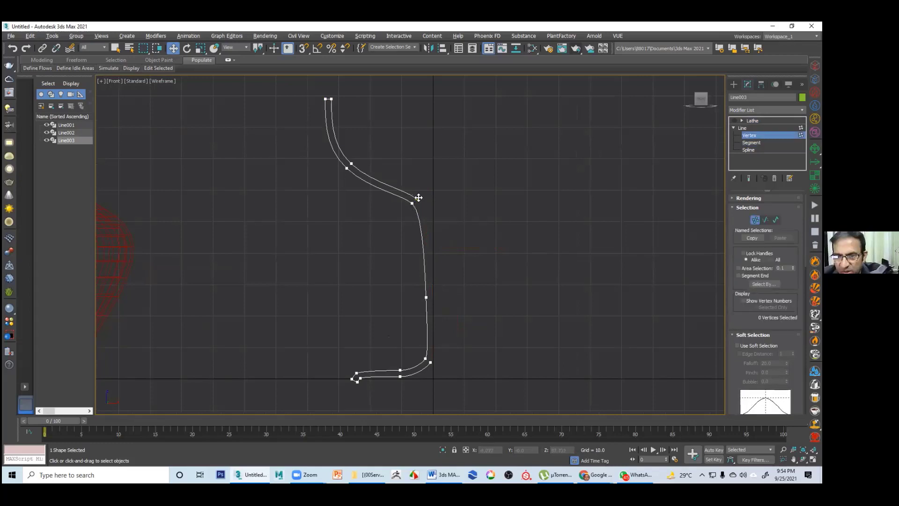
left_click(416, 199)
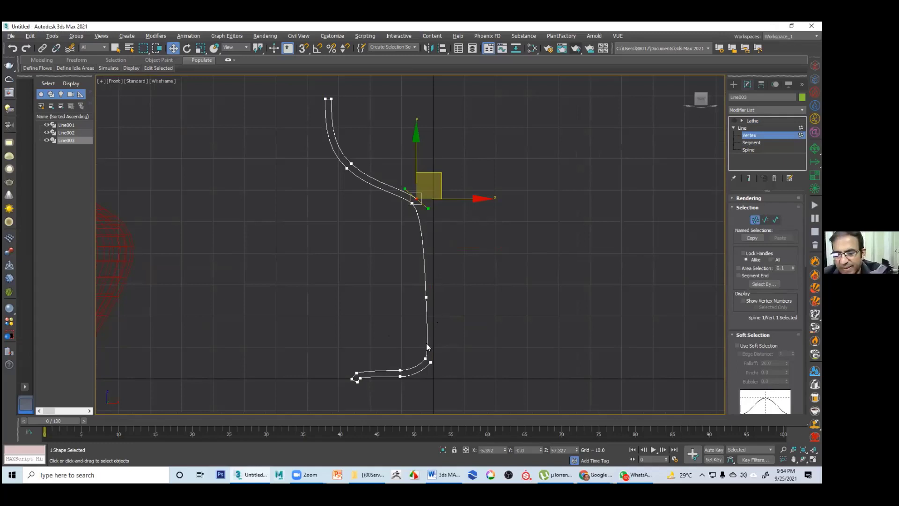
left_click_drag(424, 199, 483, 199)
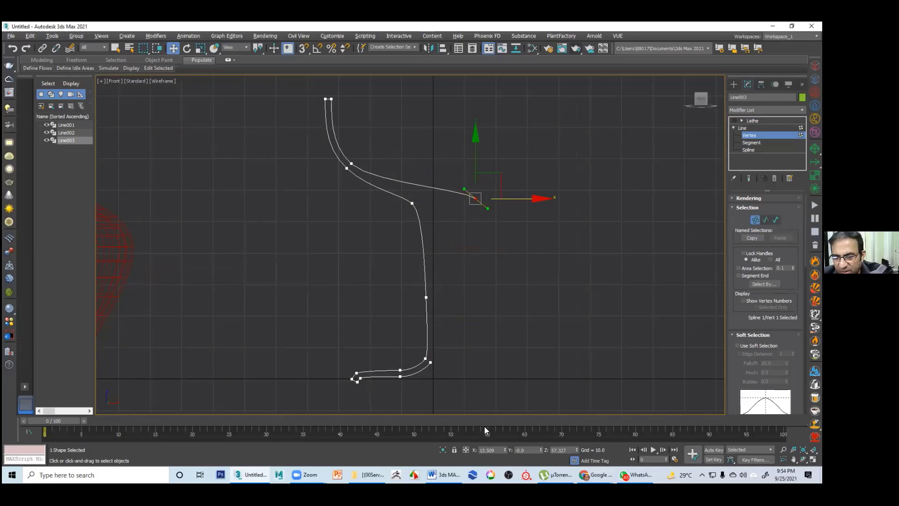
double_click(489, 450)
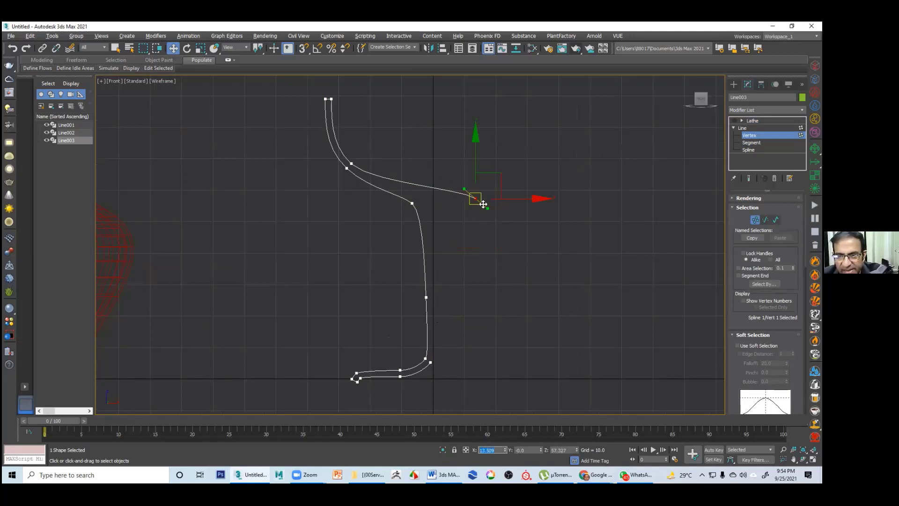
left_click_drag(518, 202, 644, 193)
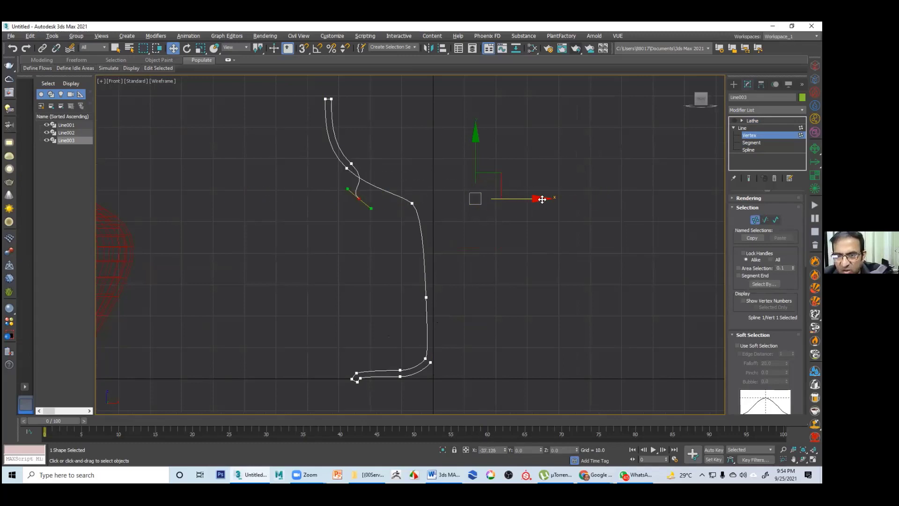
left_click_drag(515, 198, 590, 200)
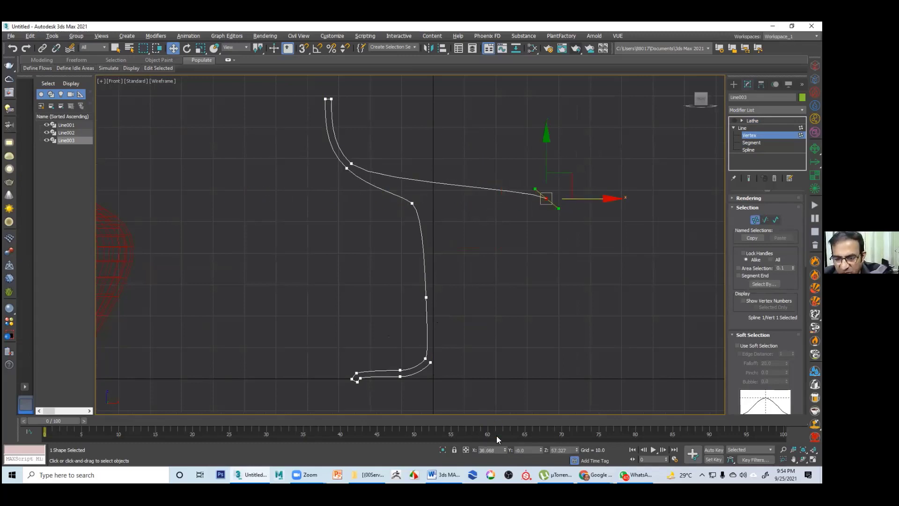
double_click(498, 449)
type("0")
key("Return")
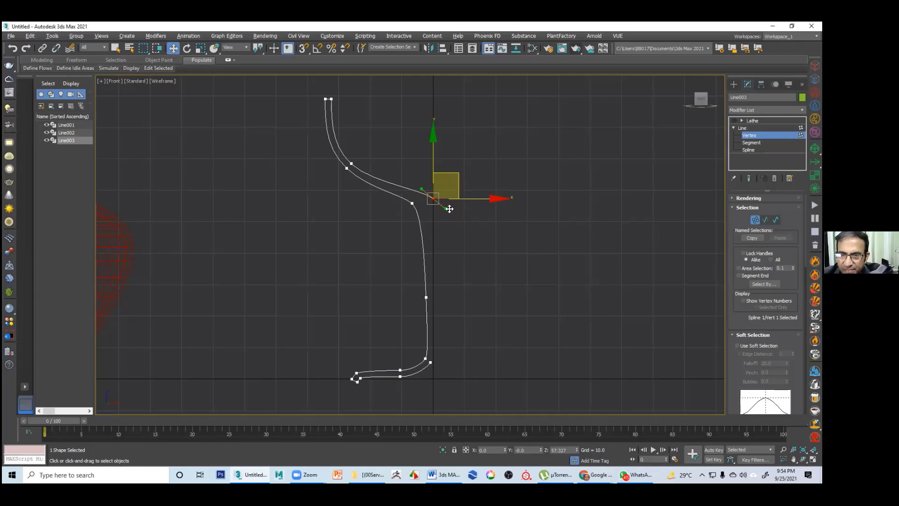
left_click_drag(445, 207, 452, 199)
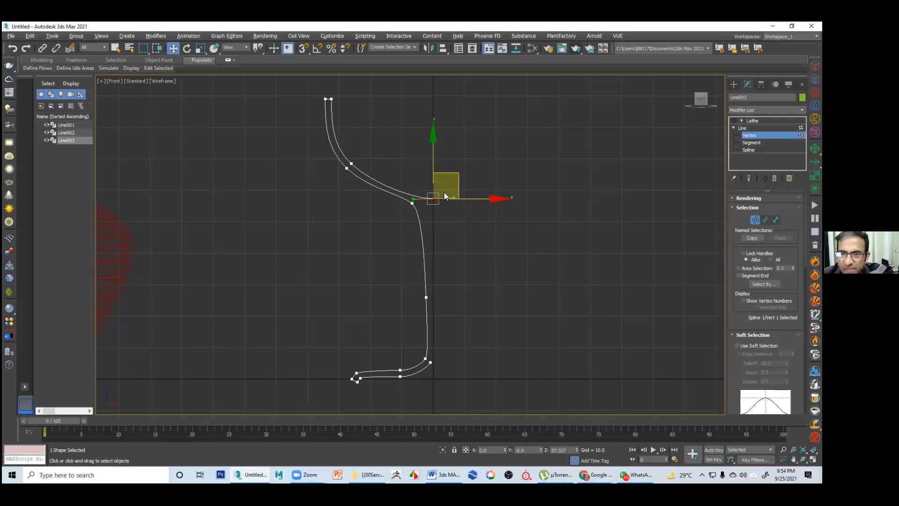
Set the X position of the open end vertex under the goblet's base to 0
scroll(443, 195, "up", 5)
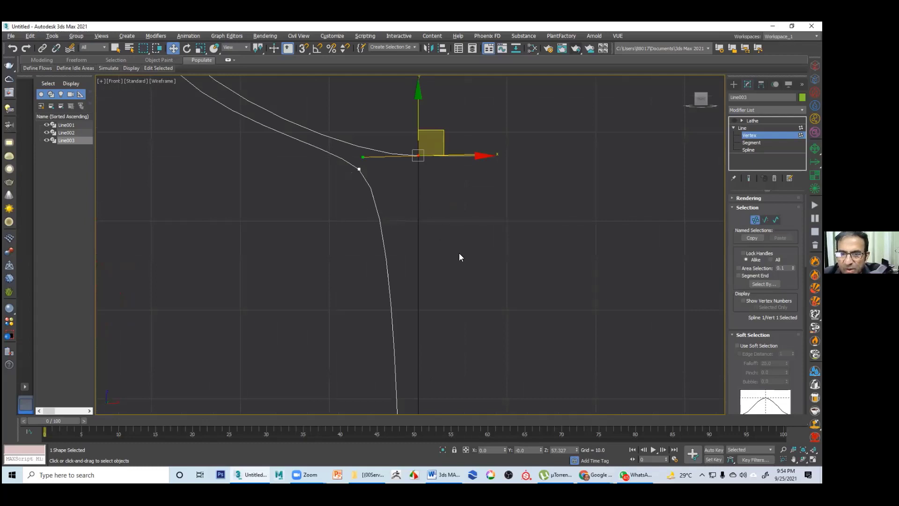
middle_click_drag(489, 212, 497, 199)
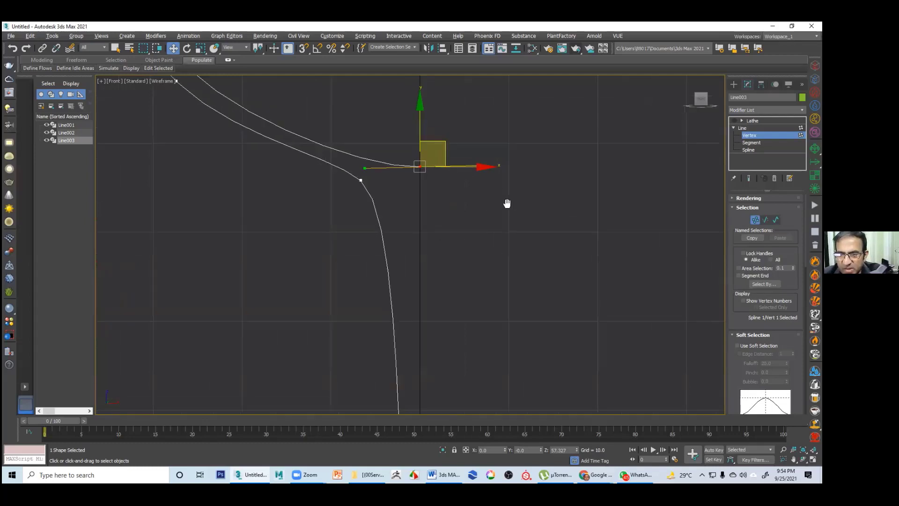
scroll(465, 320, "down", 3)
left_click(462, 318)
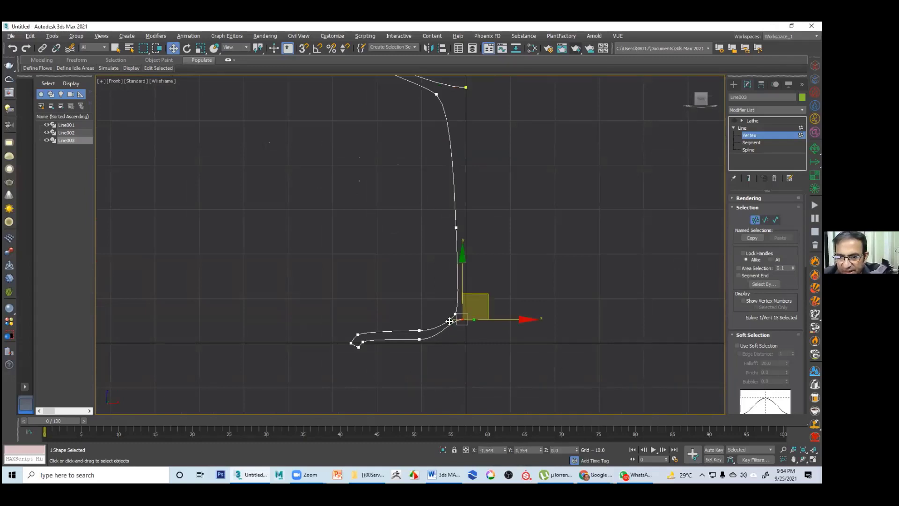
left_click(489, 449)
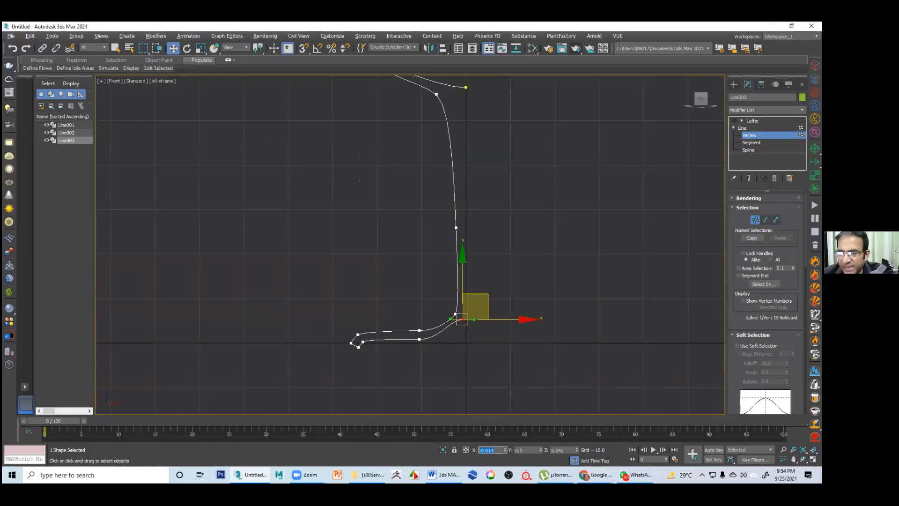
type("0")
key("Return")
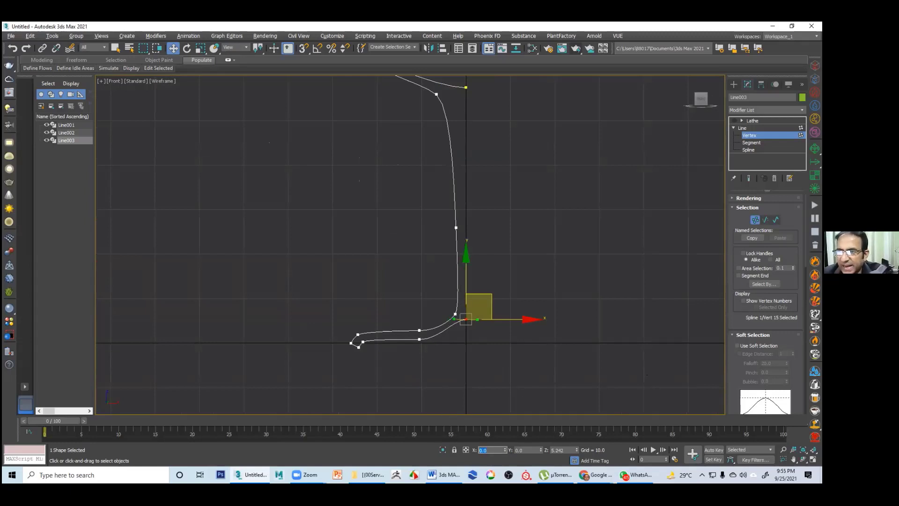
Leave Vertex level, turn the goblet's Lathe modifier back on and maximize the Perspective view
left_click(742, 128)
left_click(753, 120)
scroll(566, 221, "up", 3)
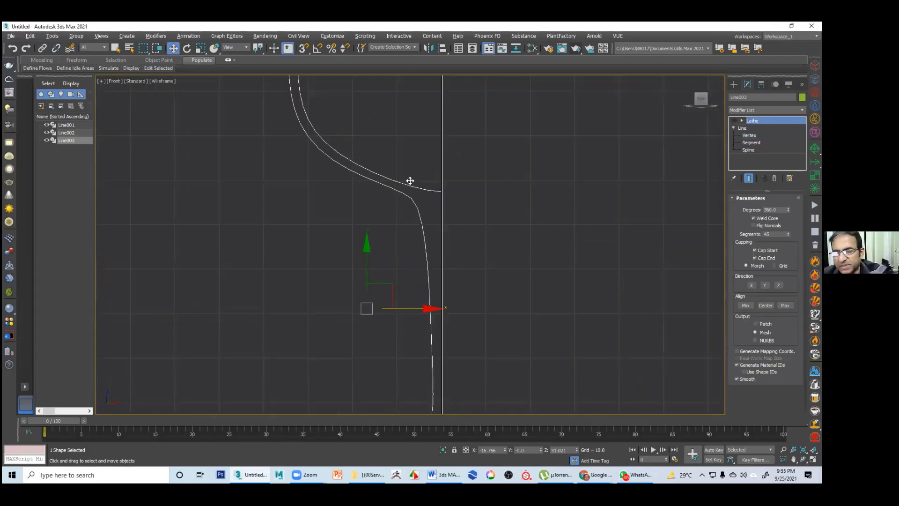
scroll(523, 221, "down", 3)
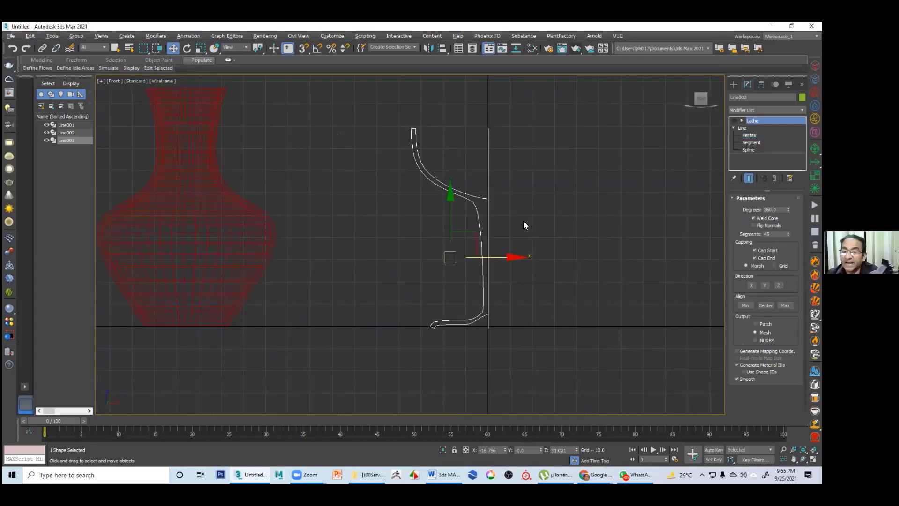
scroll(524, 221, "up", 1)
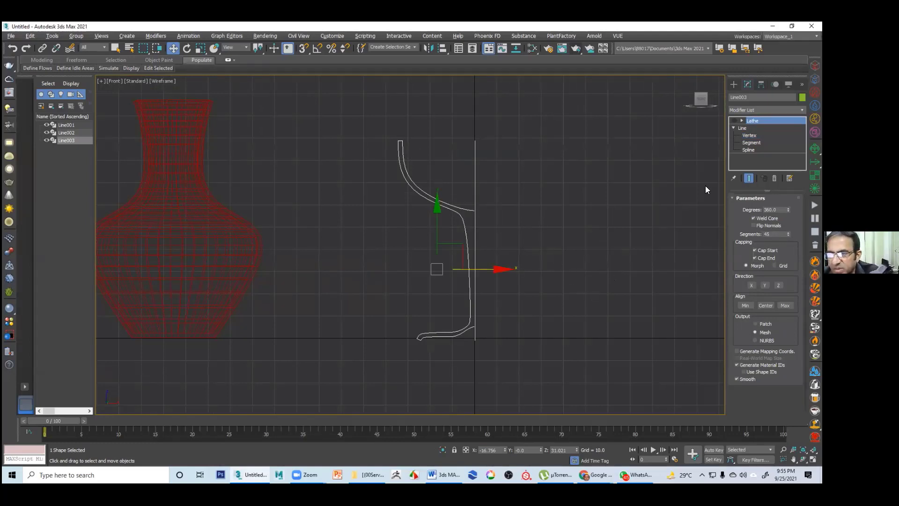
key("alt+w")
left_click(733, 119)
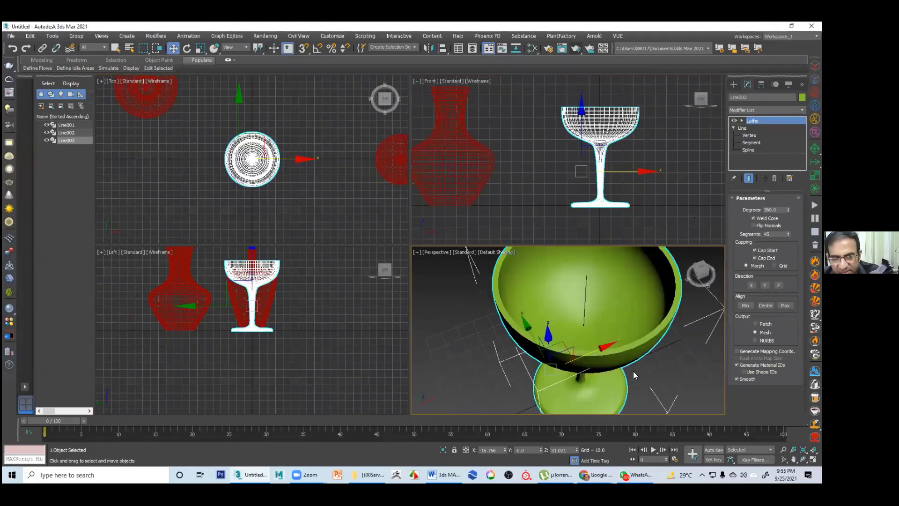
key("alt+w")
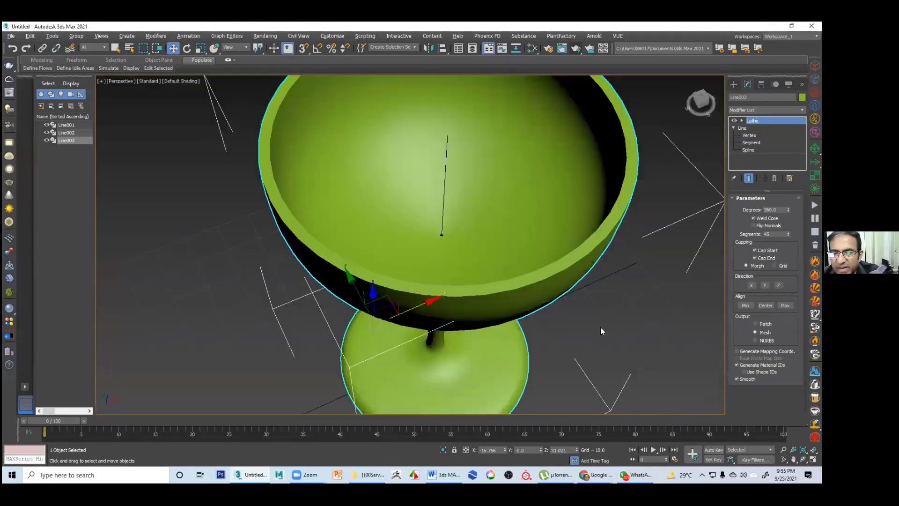
Examine the centre of the lathed bowl's interior up close for a remaining hole
scroll(581, 331, "up", 1)
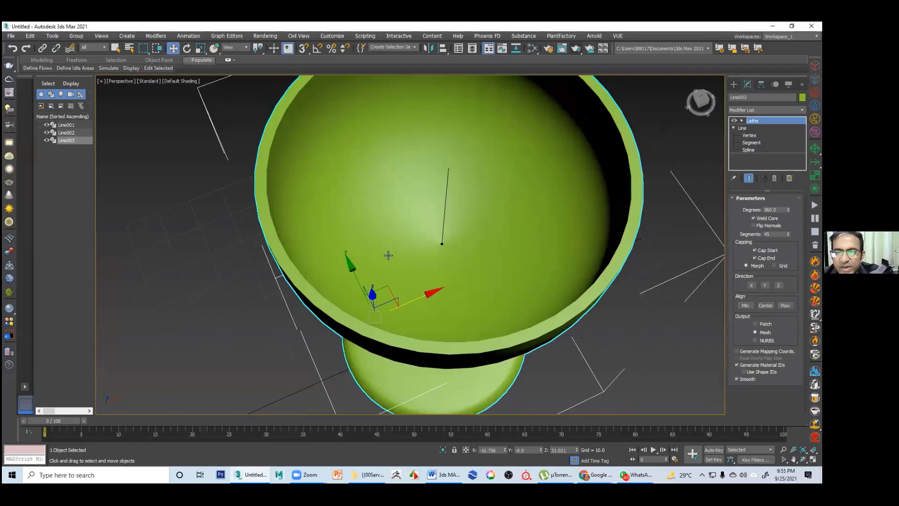
key("ctrl+d")
middle_click_drag(381, 249, 389, 261, "alt")
scroll(414, 257, "up", 4)
left_click(413, 257)
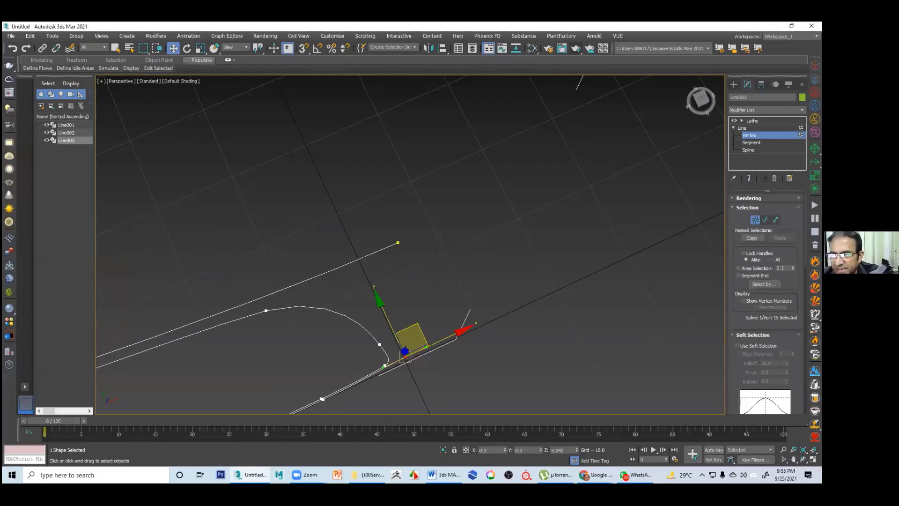
left_click(752, 121)
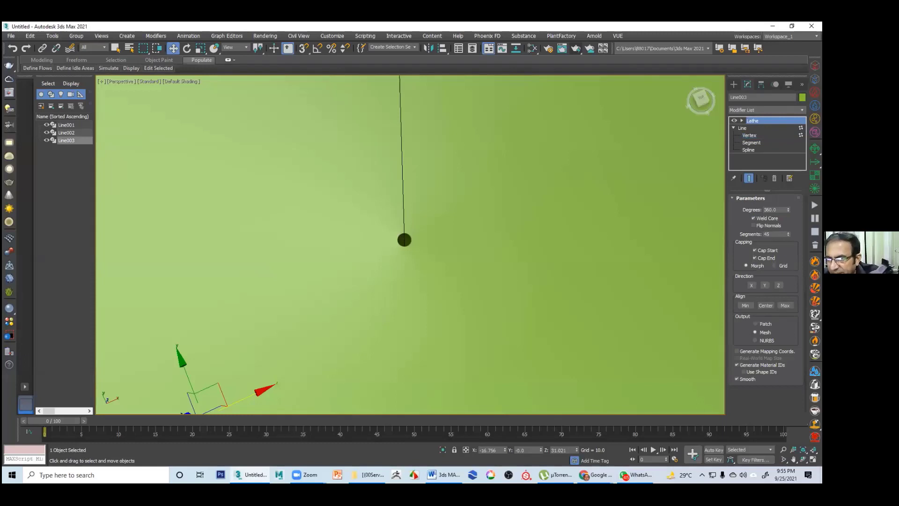
Enter Vertex level of the goblet's line and turn on Show End Result to display the lathed surface while editing
key("1")
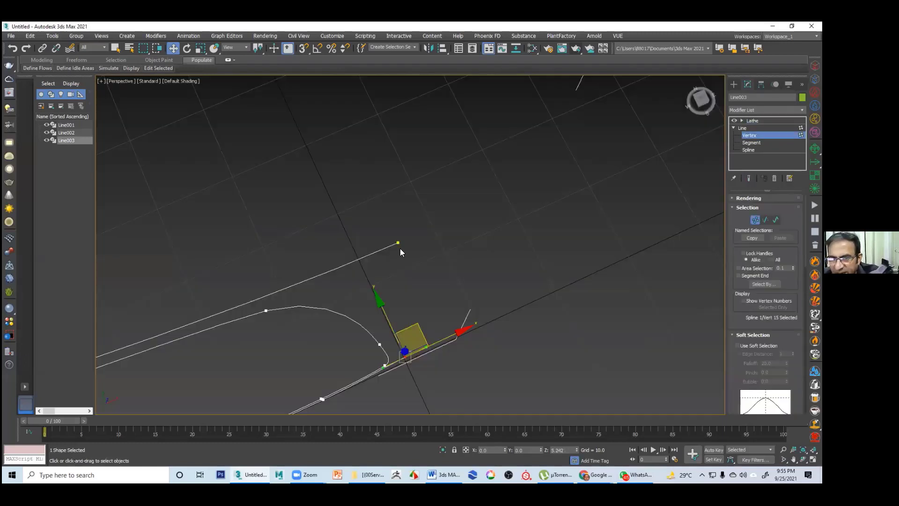
scroll(379, 284, "down", 5)
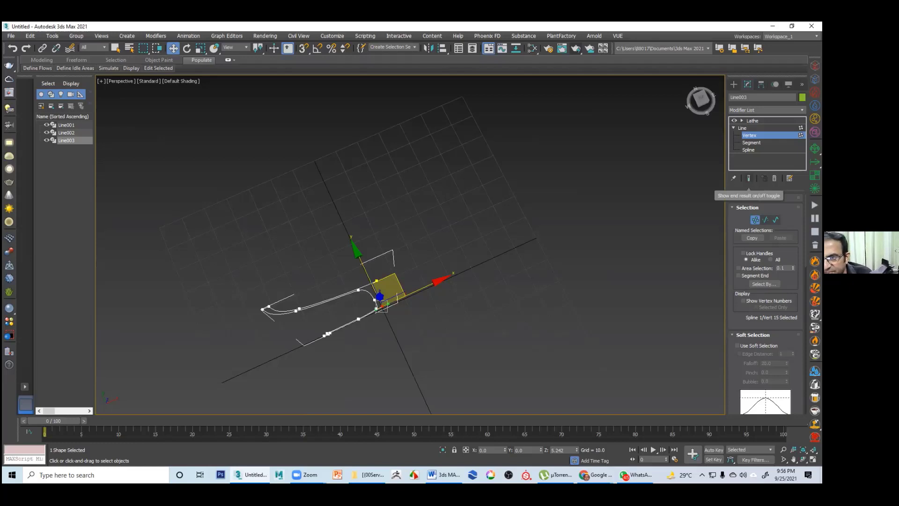
left_click(749, 179)
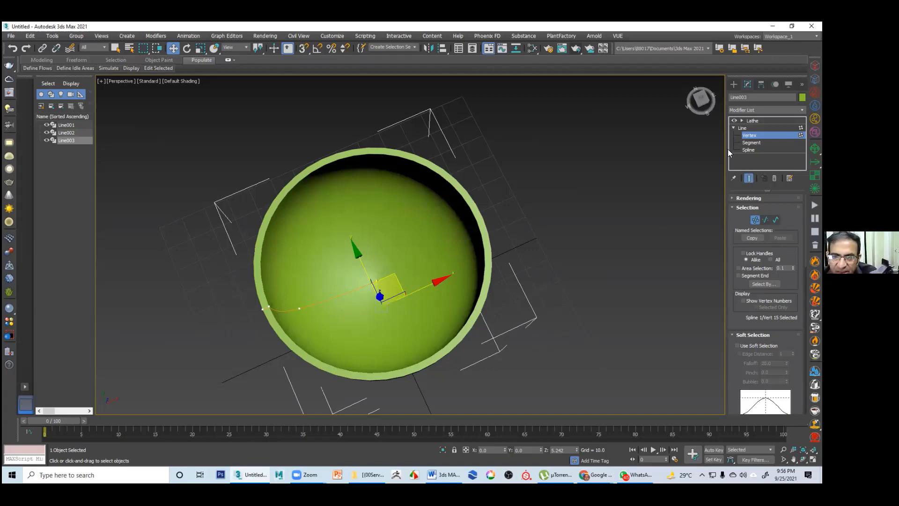
Move the profile's end vertex at the bowl's centre along X until the hole closes, and return to the Lathe level
scroll(358, 309, "up", 3)
scroll(434, 260, "up", 3)
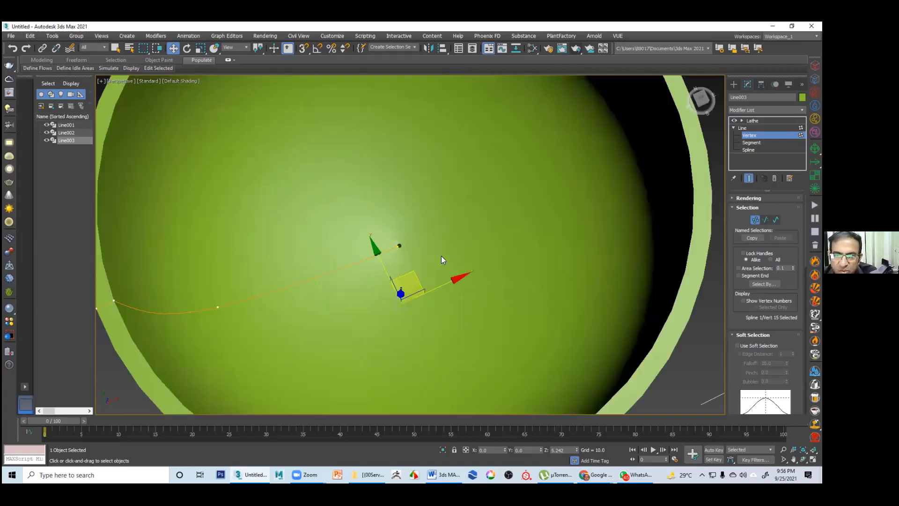
scroll(441, 256, "up", 5)
scroll(414, 277, "down", 2)
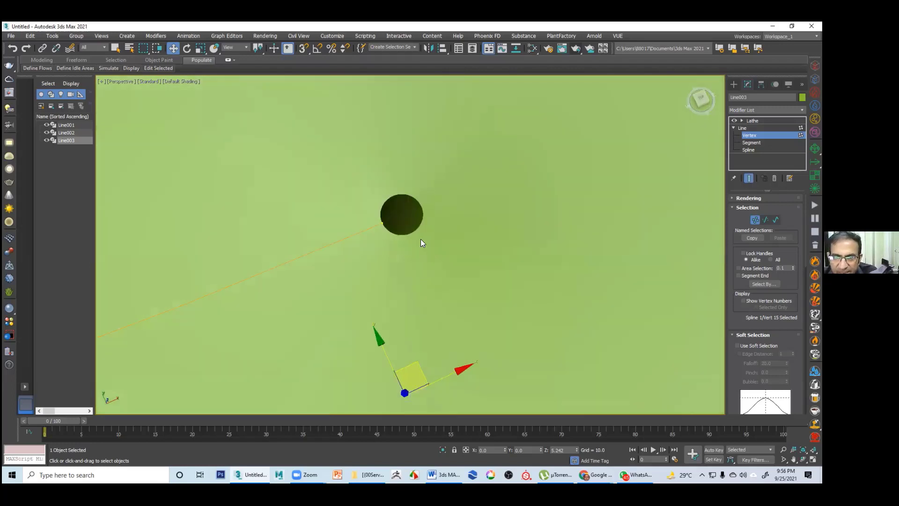
scroll(429, 260, "up", 3)
scroll(382, 241, "down", 1)
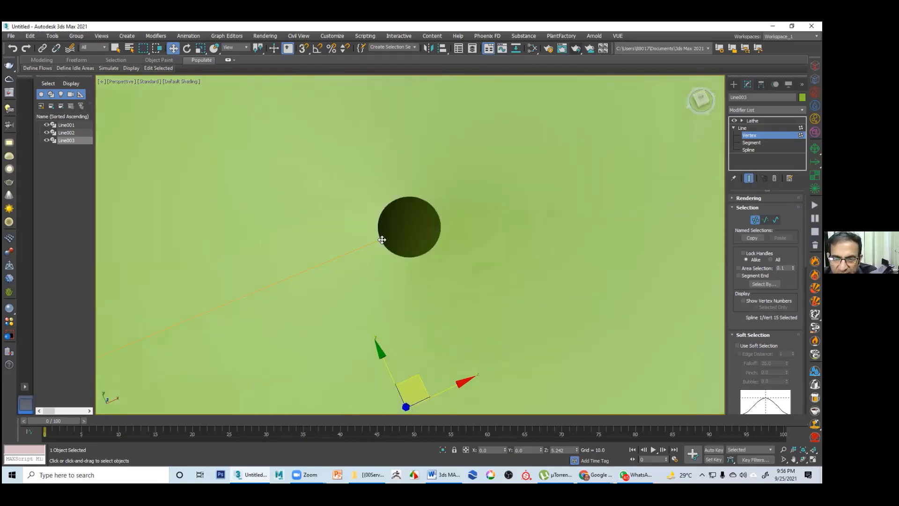
left_click(382, 240)
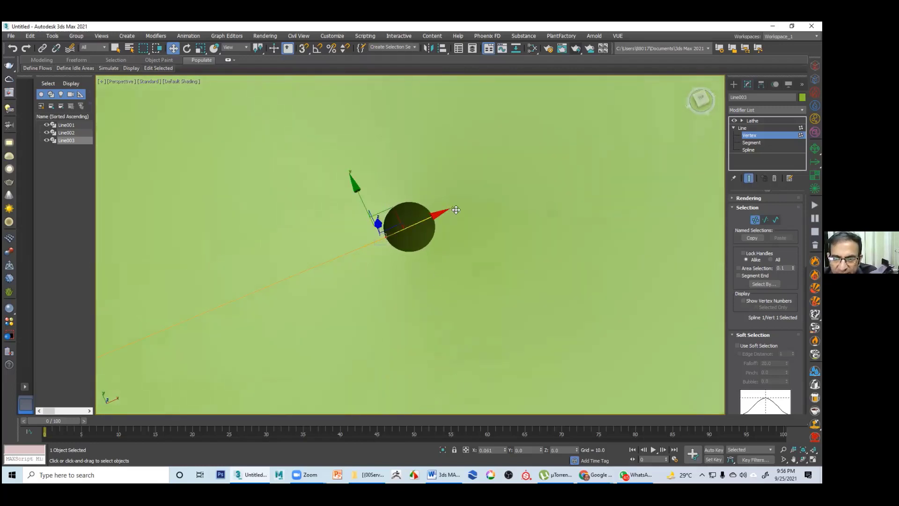
left_click_drag(456, 209, 471, 203)
left_click(445, 234)
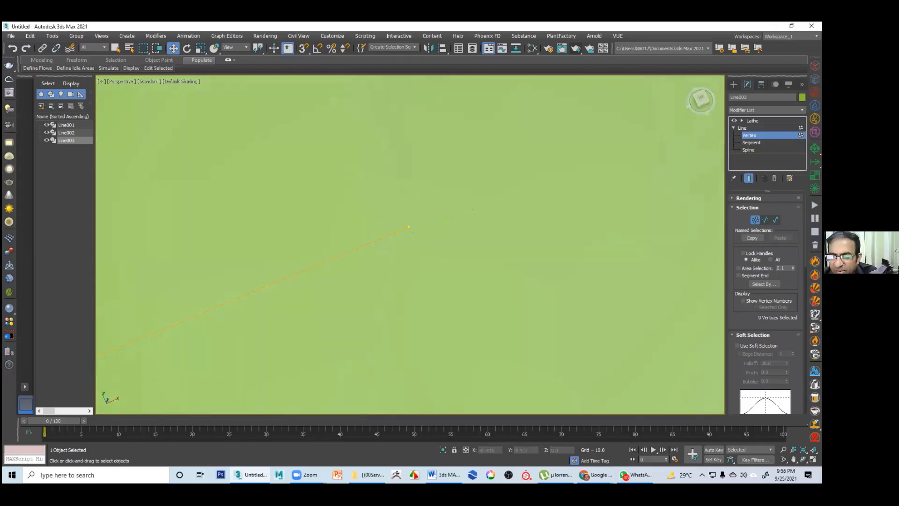
left_click(752, 121)
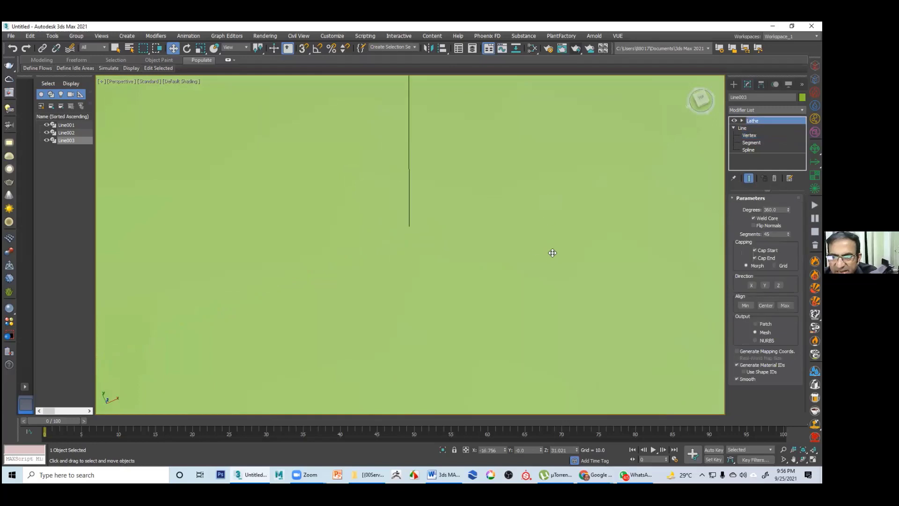
Deselect the goblet and inspect the inside of its bowl and the underside of its base
scroll(624, 222, "down", 10)
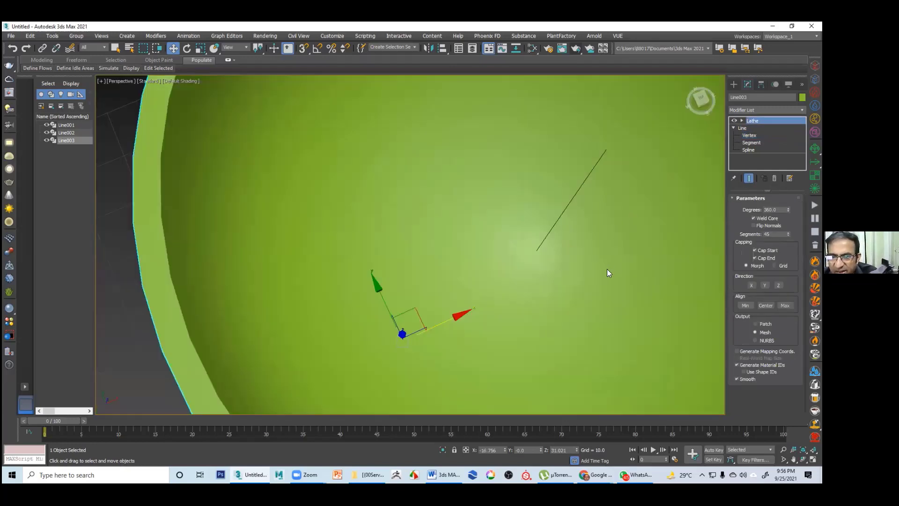
left_click(599, 265)
middle_click_drag(597, 277, 646, 283, "alt")
scroll(525, 281, "up", 4)
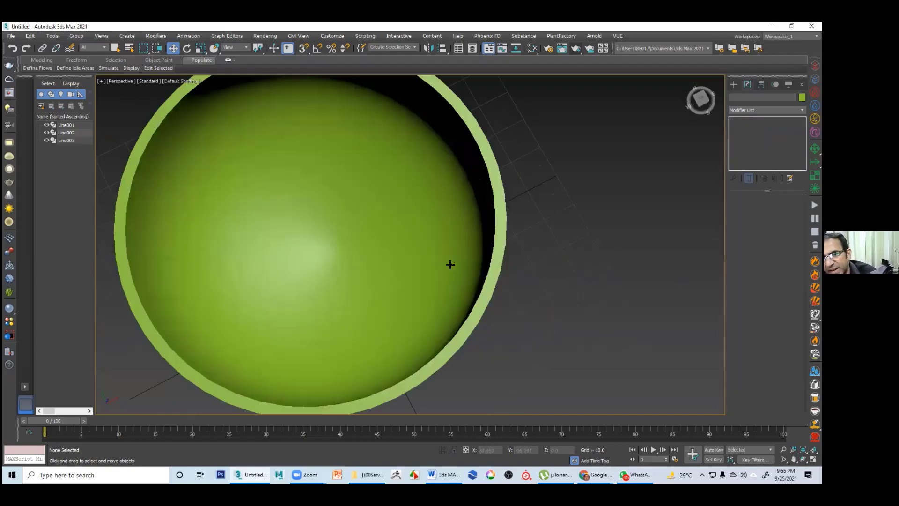
key("shift+z")
key("shift+z")
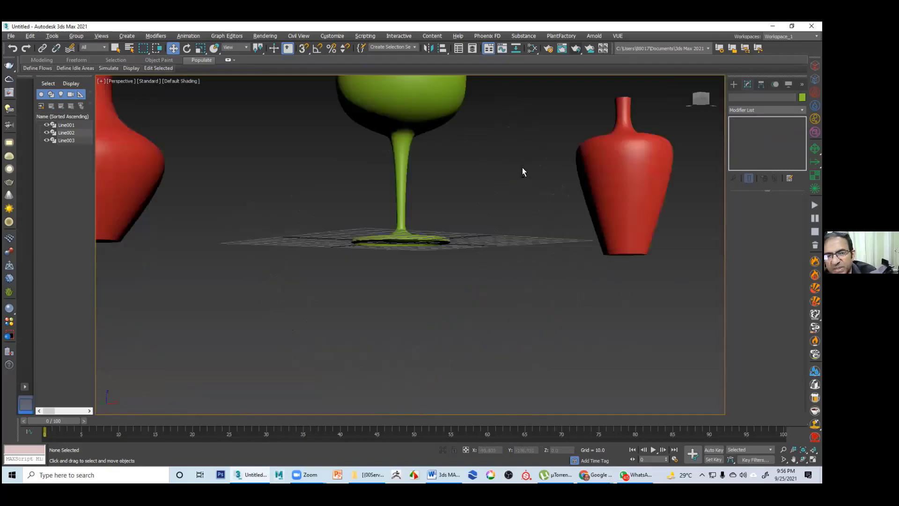
middle_click_drag(523, 175, 394, 217, "alt")
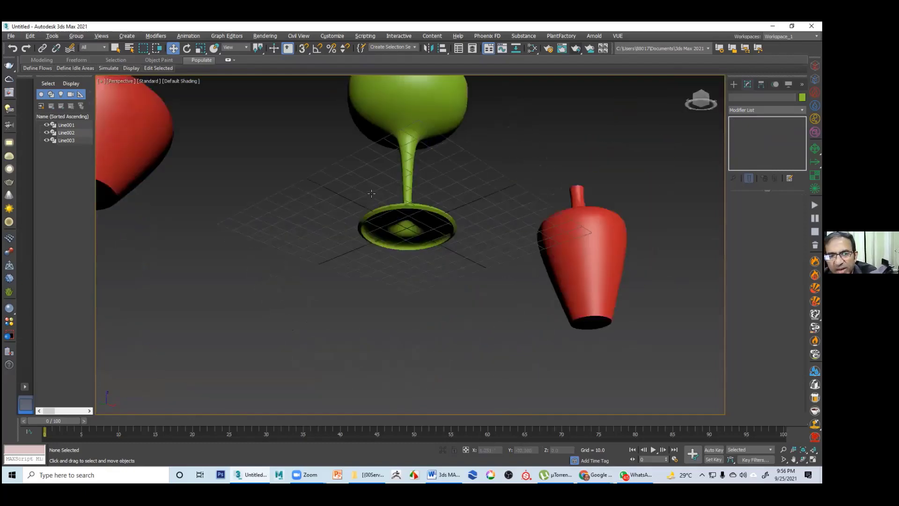
key("shift+z")
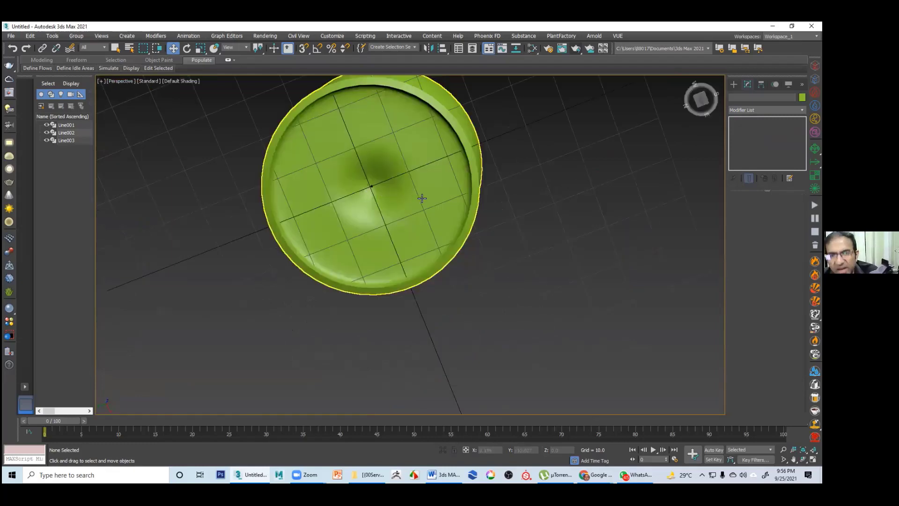
Inspect the underside of the goblet's base, the whole goblet beside the vases, and the sharp rim of its bowl up close
key("shift+z")
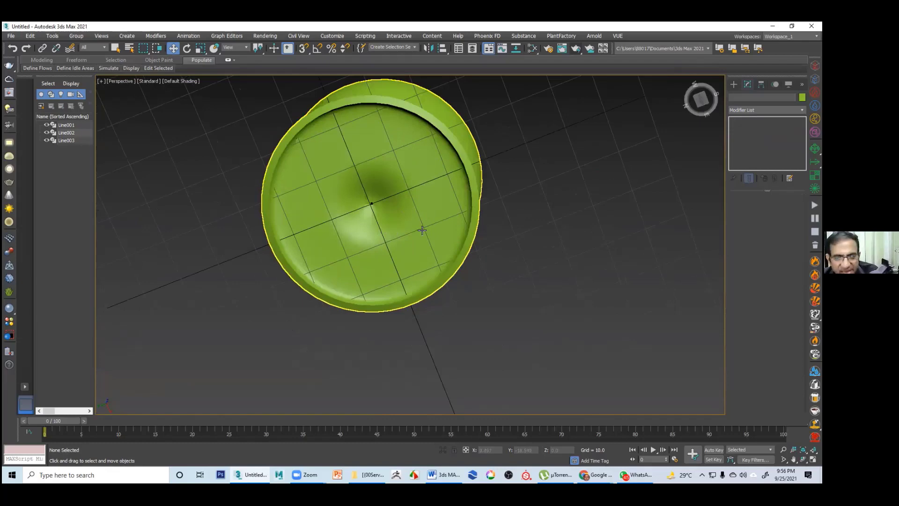
key("shift+z")
key("shift+z")
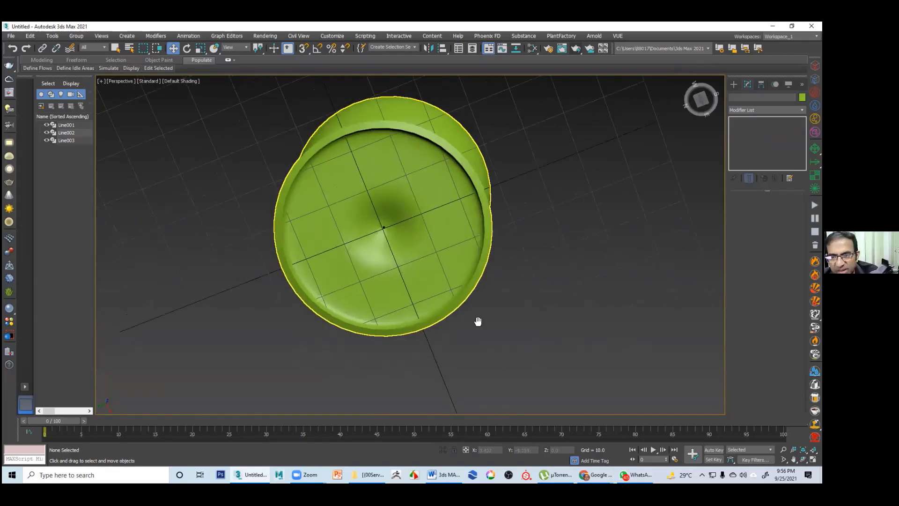
key("shift+z")
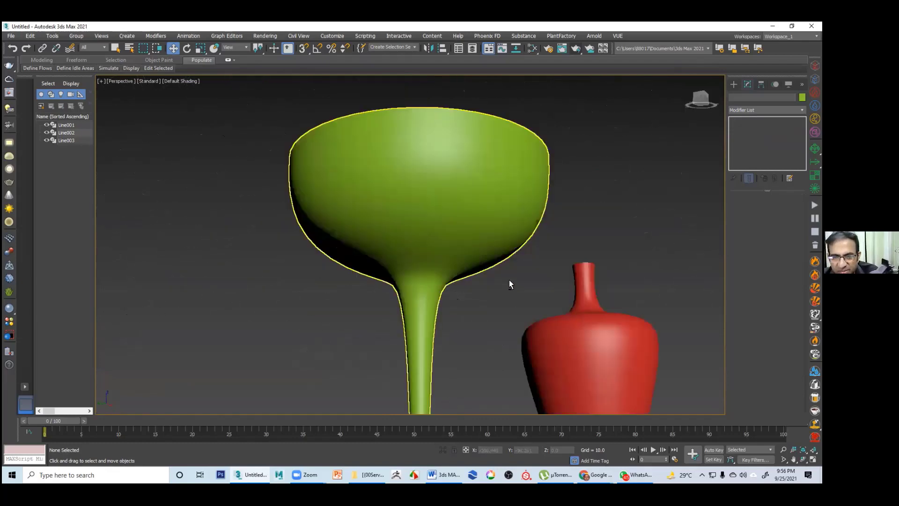
key("shift+z")
key("shift+z")
key("shift+z")
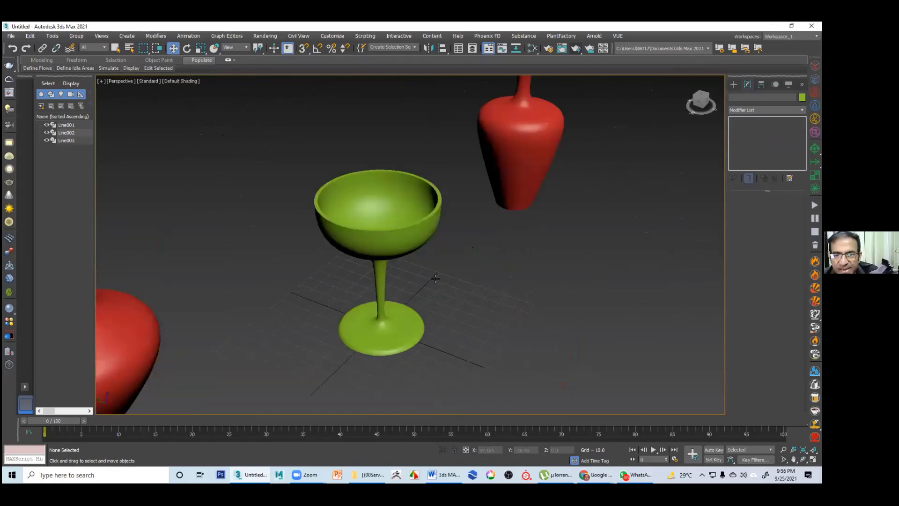
key("shift+z")
key("shift+z")
key("shift+z")
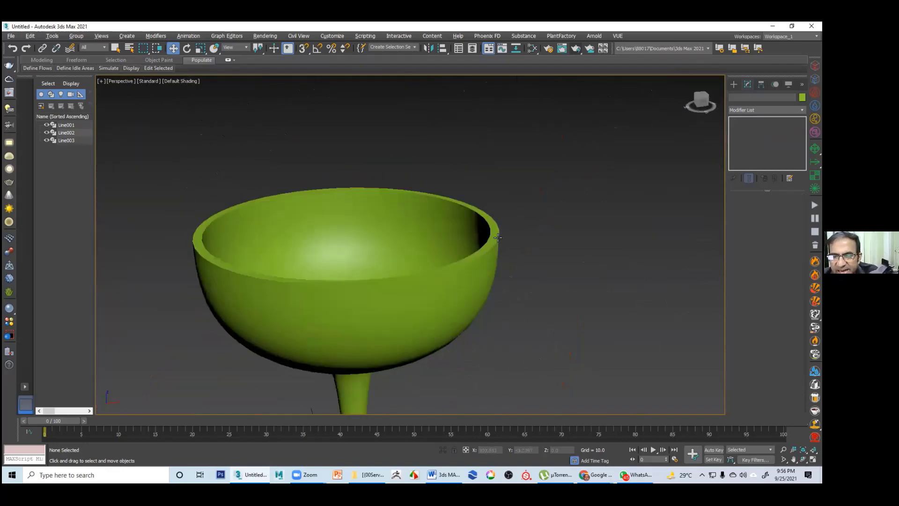
key("shift+z")
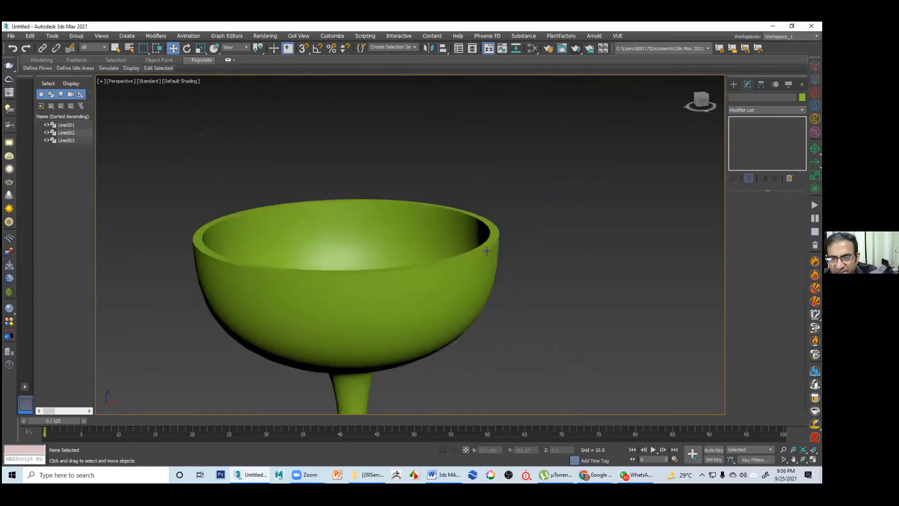
middle_click_drag(433, 257, 498, 229)
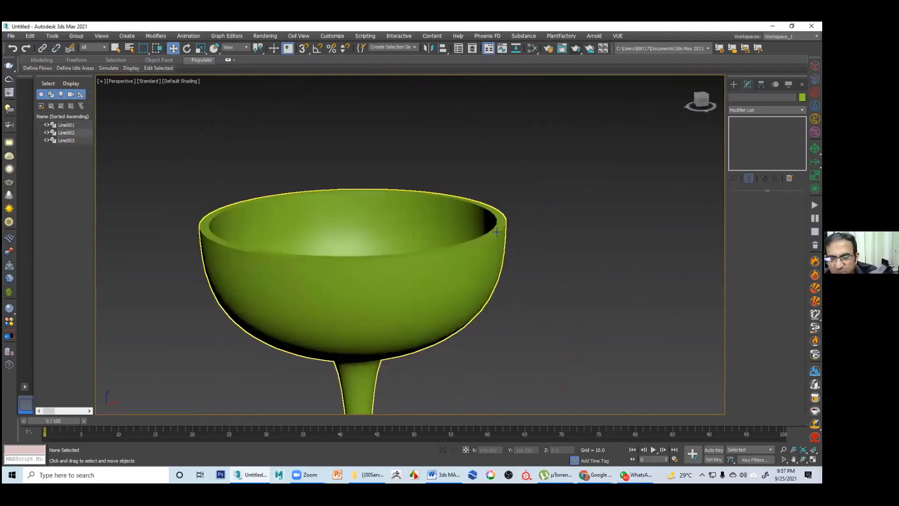
In the Front view, enter Vertex level of the goblet's line and turn off the Lathe to expose the profile's rim
key("alt+w")
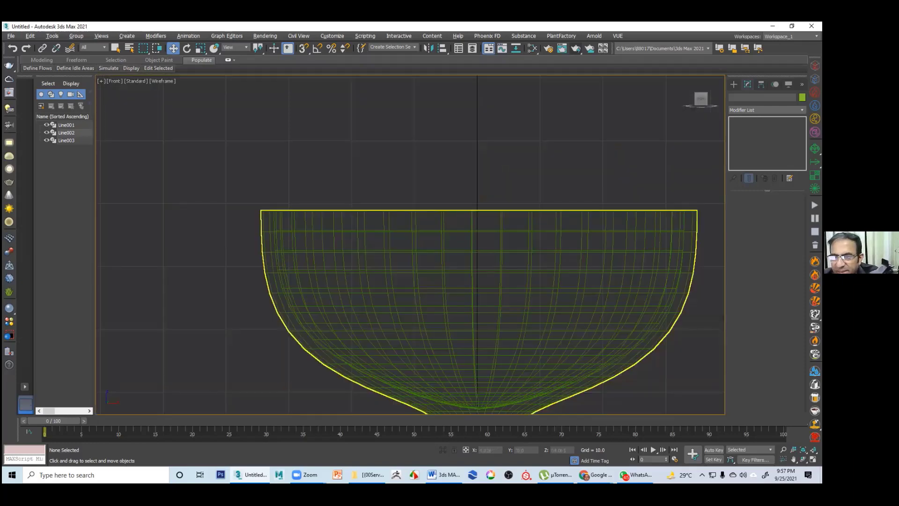
left_click(353, 231)
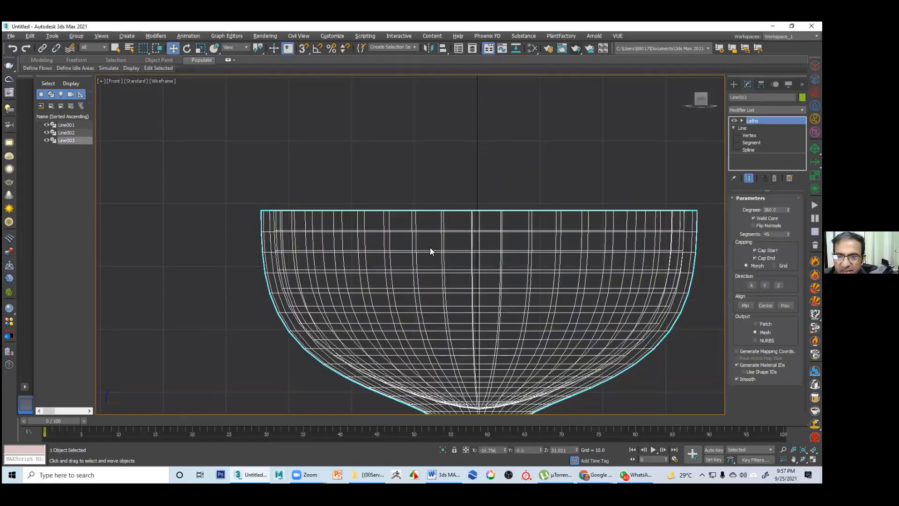
key("1")
middle_click_drag(283, 215, 472, 225)
scroll(472, 225, "up", 5)
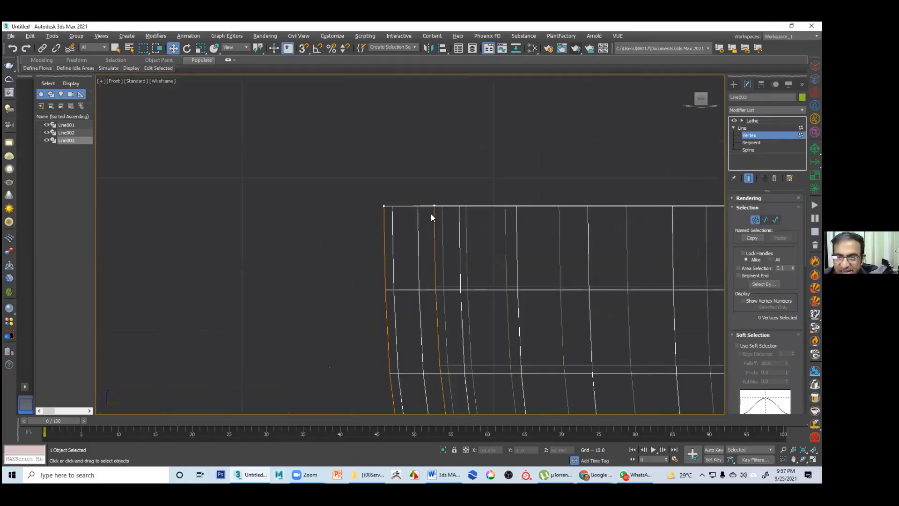
left_click(734, 120)
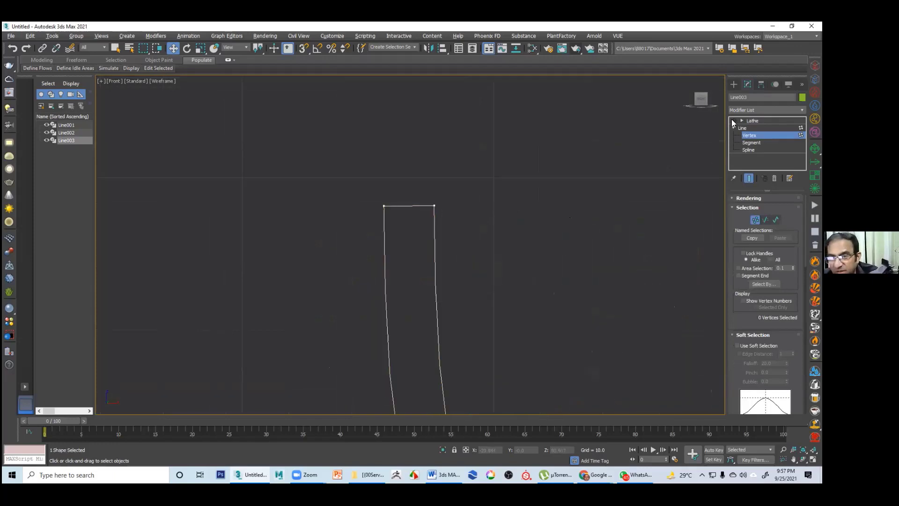
Try bending the Bezier handle of the profile's inner rim vertex inward, then undo it and clear the selection
left_click(434, 205)
left_click_drag(435, 394, 459, 294)
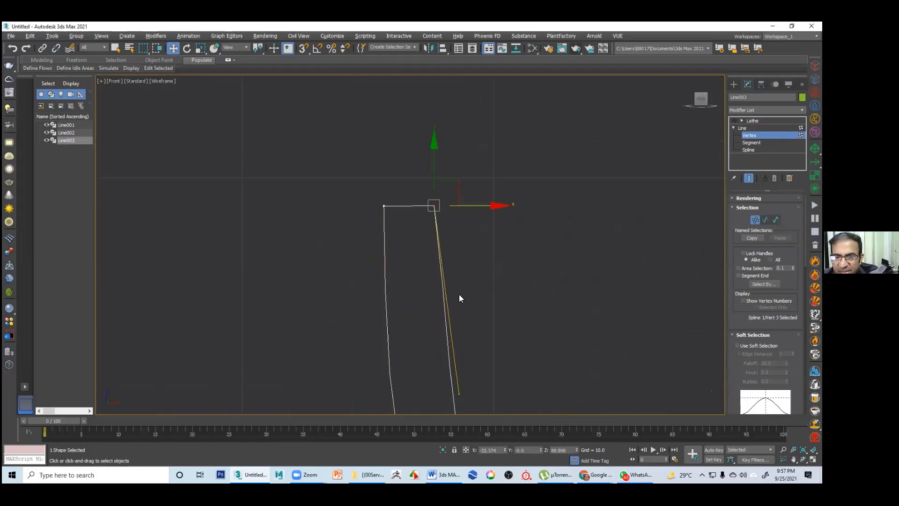
left_click(509, 260)
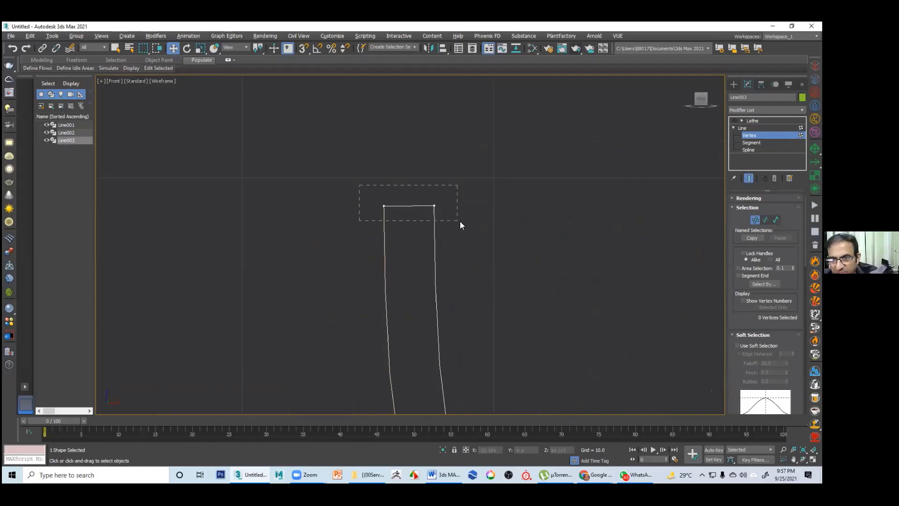
left_click_drag(460, 222, 461, 222)
left_click(502, 242)
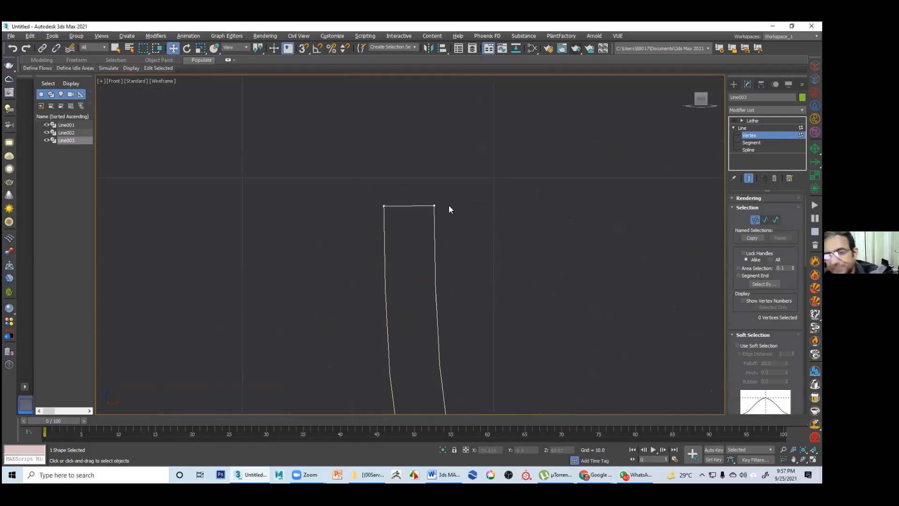
Convert both rim vertices of the goblet's profile to Corner type and deselect them
left_click(384, 206)
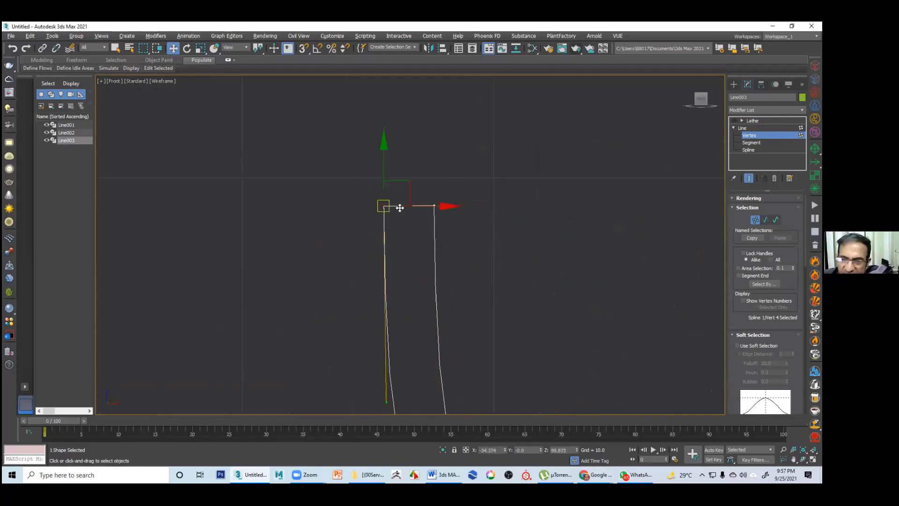
left_click_drag(356, 185, 440, 215)
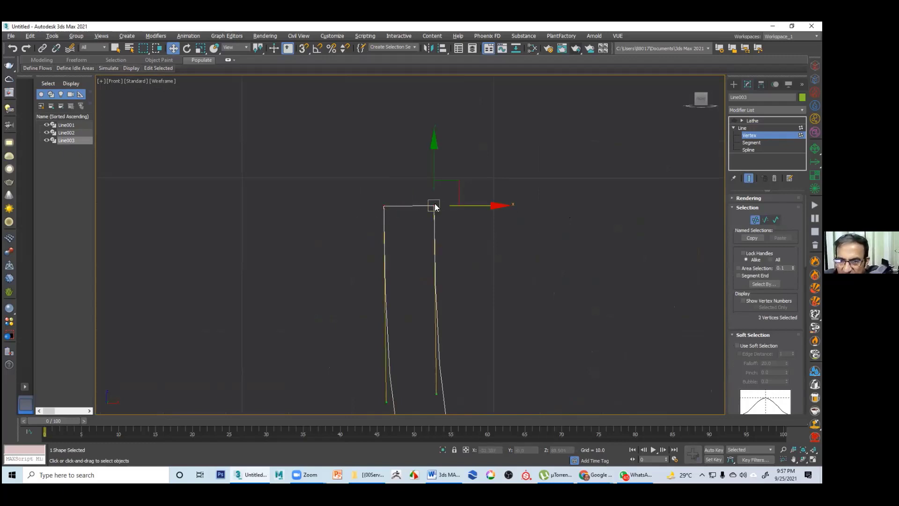
right_click(433, 203)
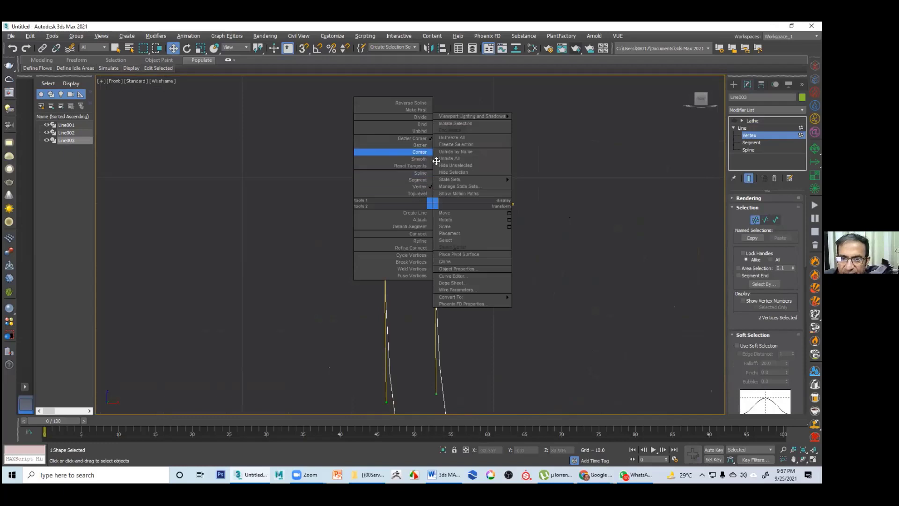
left_click(417, 152)
left_click(457, 195)
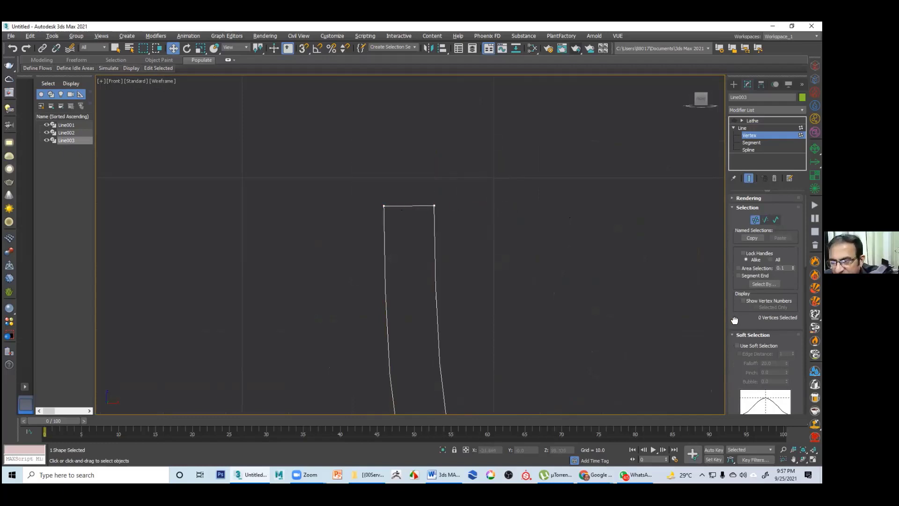
Fillet the profile's inner rim vertex so that the arc reaches halfway across the wall thickness, undoing any oversized attempt
scroll(735, 320, "down", 4)
scroll(735, 361, "down", 3)
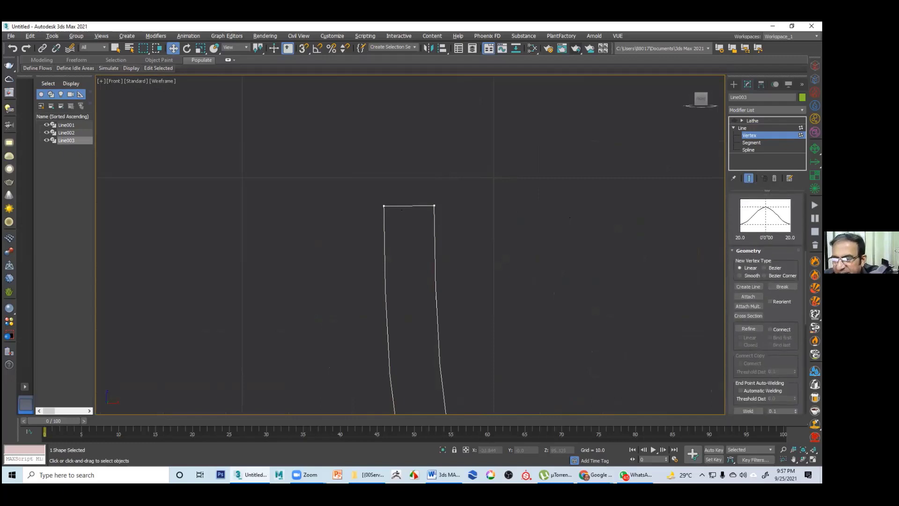
scroll(735, 361, "down", 4)
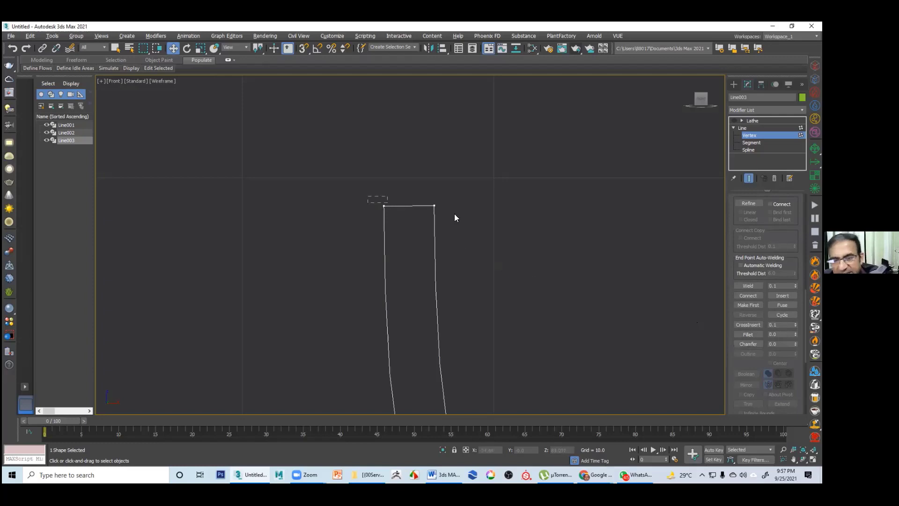
left_click(434, 205)
left_click(340, 189)
left_click_drag(457, 218, 488, 240)
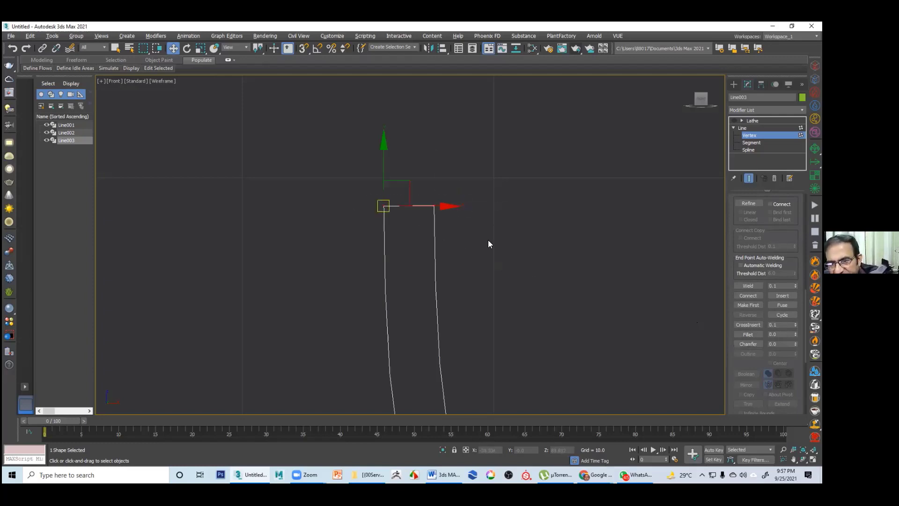
left_click(489, 238)
left_click_drag(424, 193, 432, 247)
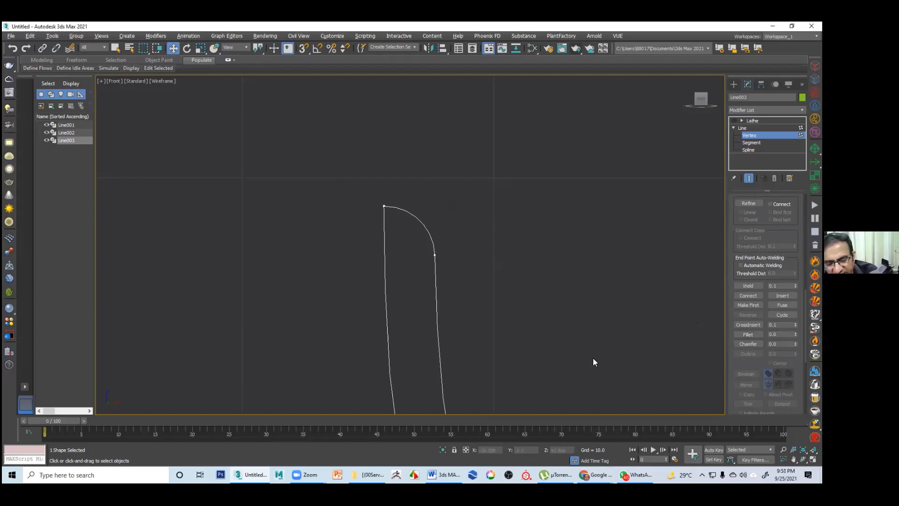
key("ctrl+z")
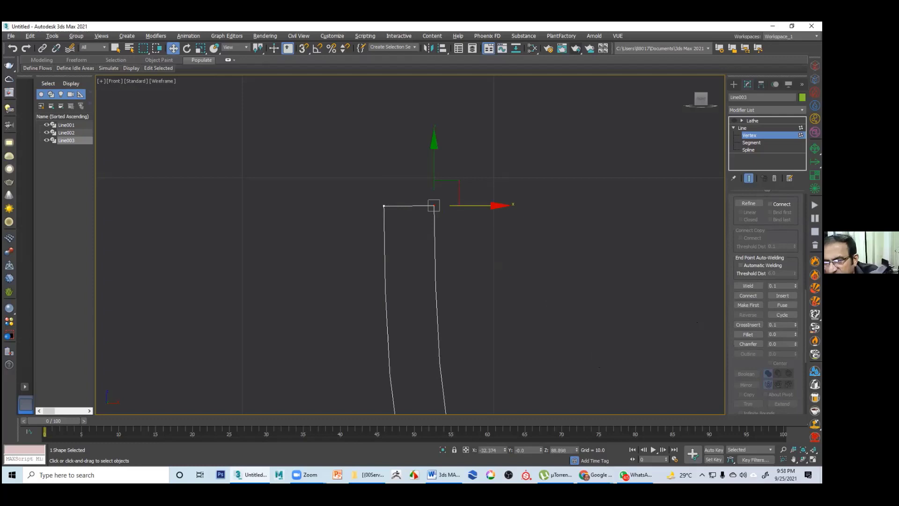
key("ctrl+y")
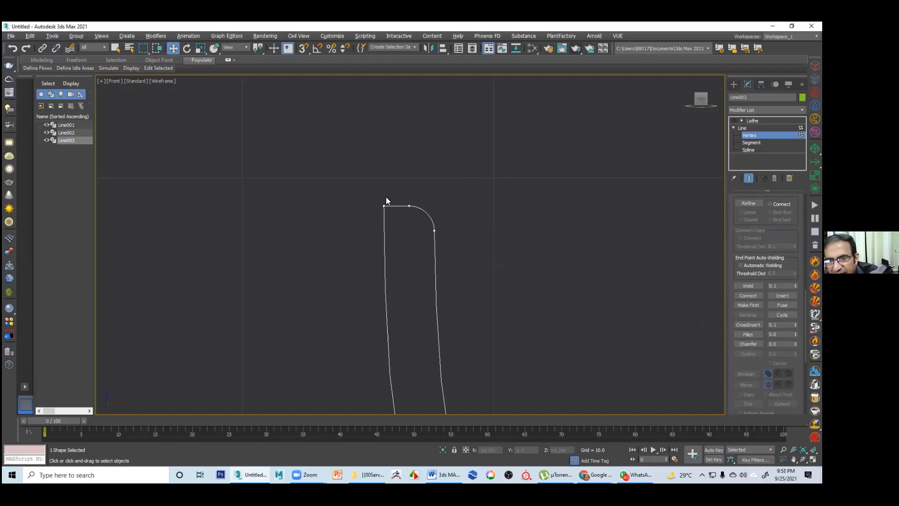
Fillet the outer rim vertex until its arc meets the inner one at mid-rim, and turn the Lathe back on
left_click_drag(386, 200, 377, 211)
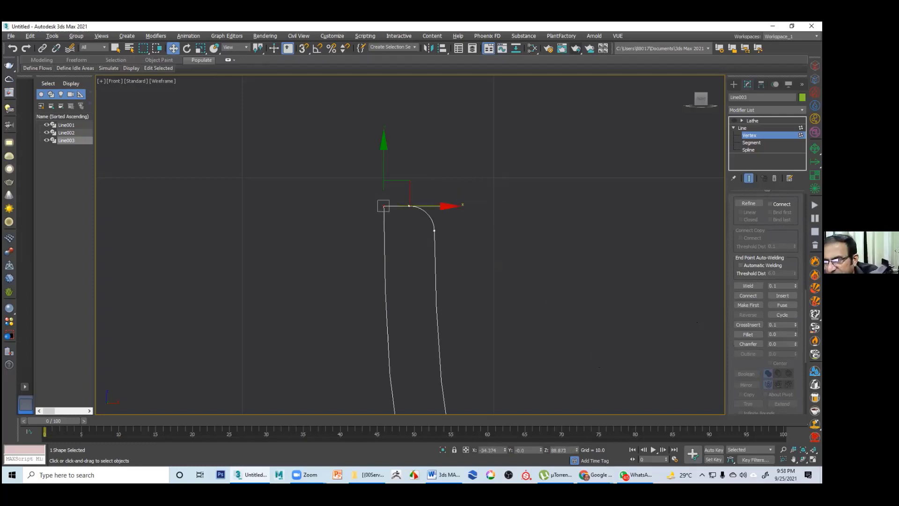
left_click_drag(795, 334, 794, 319)
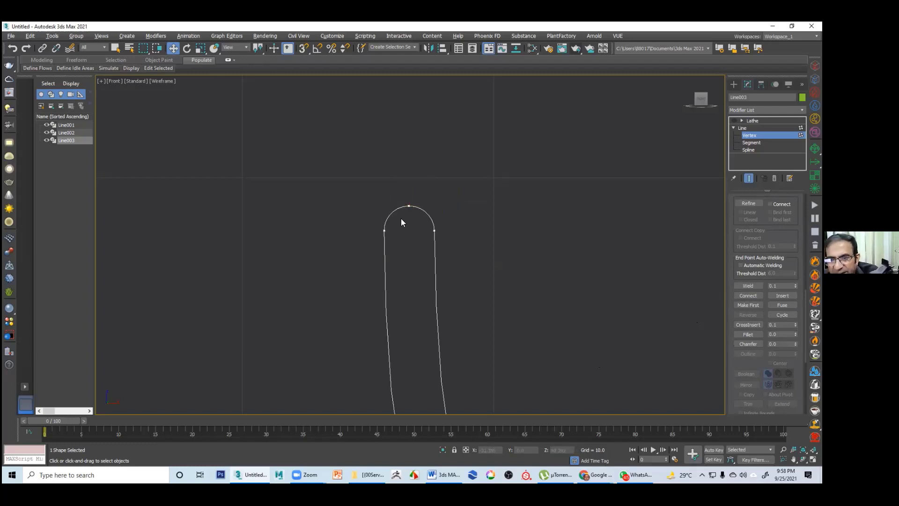
middle_click_drag(433, 214, 284, 173)
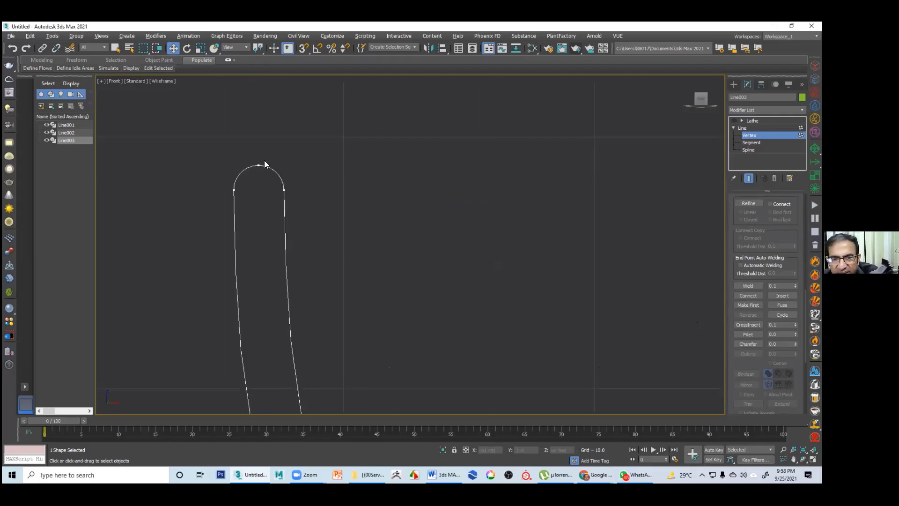
scroll(395, 242, "down", 4)
middle_click_drag(490, 277, 419, 190)
left_click(734, 121)
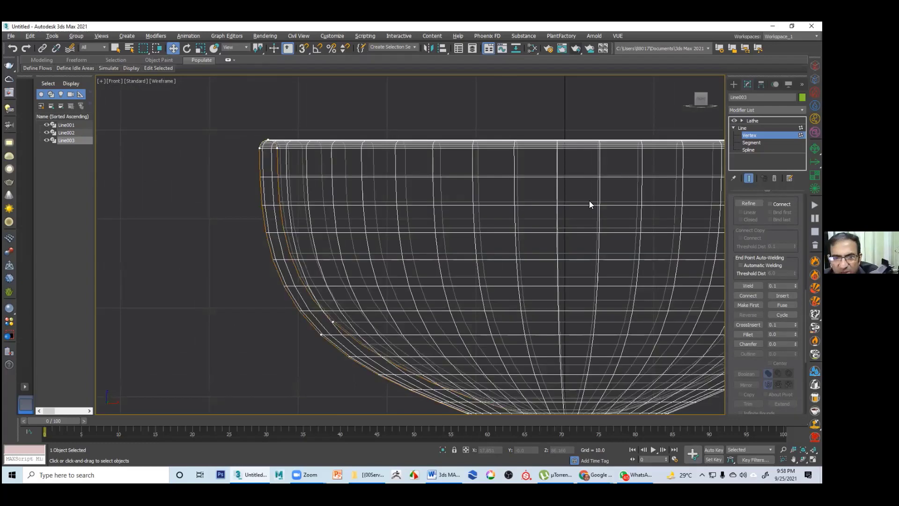
Return to the Lathe level in the Perspective view, deselect the goblet and inspect its rounded rim
middle_click_drag(598, 274, 552, 276)
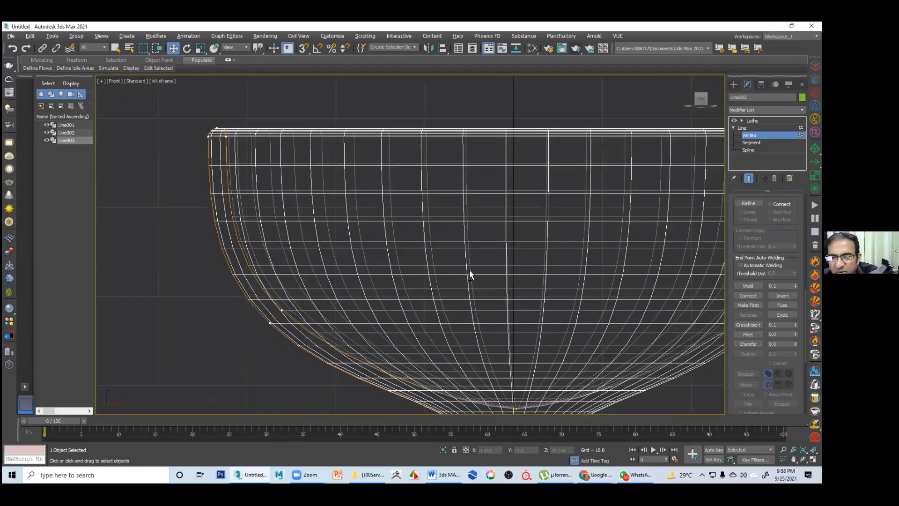
key("alt+w")
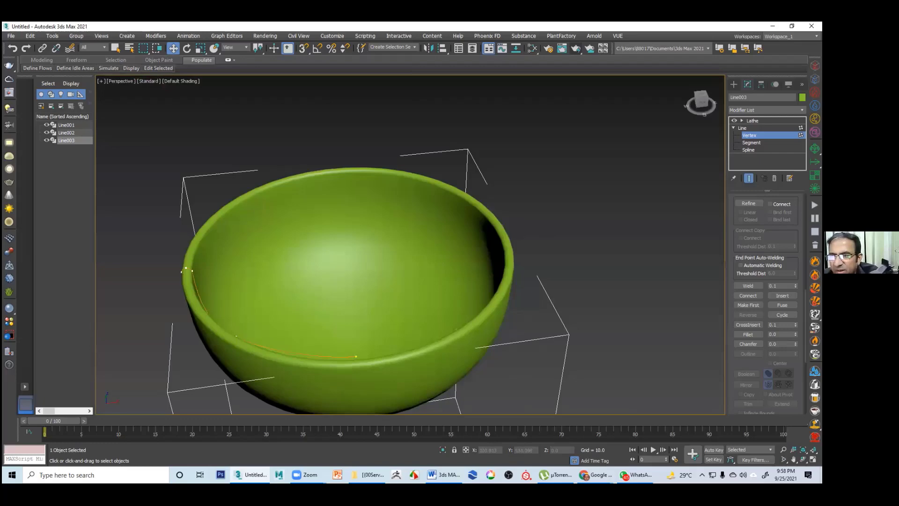
left_click(752, 121)
left_click(592, 218)
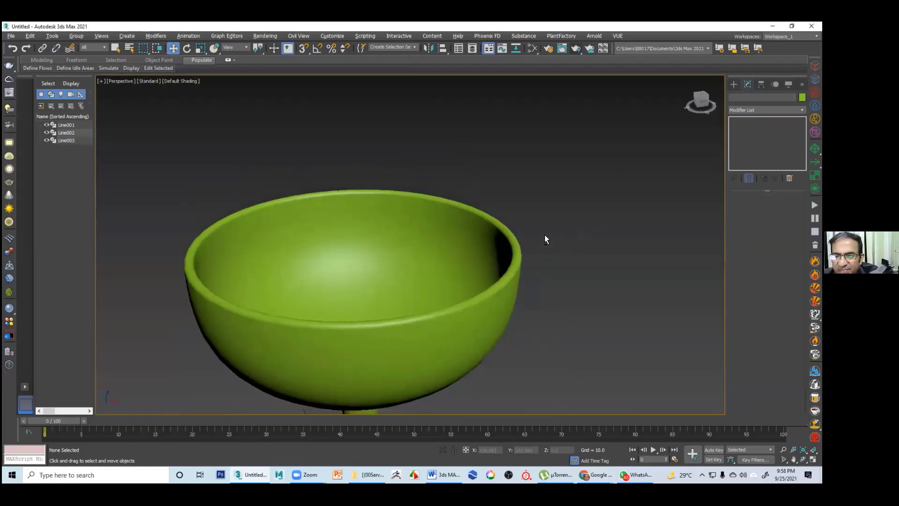
mouse_move(544, 236)
middle_mouse_down("alt")
mouse_move(504, 255)
mouse_move(523, 291)
mouse_move(505, 273)
mouse_move(574, 259)
mouse_move(526, 275)
mouse_move(546, 213)
mouse_move(553, 214)
mouse_move(496, 269)
mouse_move(546, 233)
middle_mouse_up("alt")
middle_click_drag(538, 308, 521, 292, "alt")
scroll(523, 296, "down", 10)
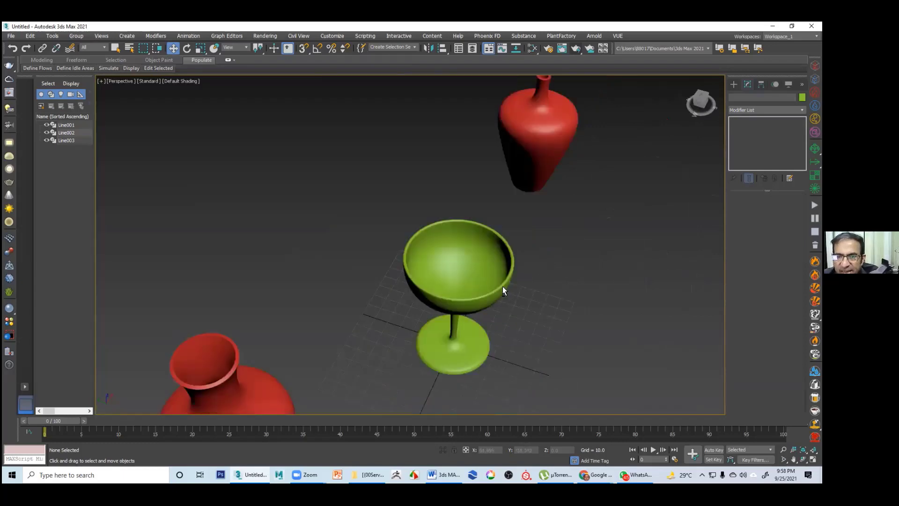
Review the three lathed objects together, selecting the wide-mouthed vase and the narrow-necked vase in turn
middle_click_drag(305, 252, 206, 248, "alt")
left_click(206, 249)
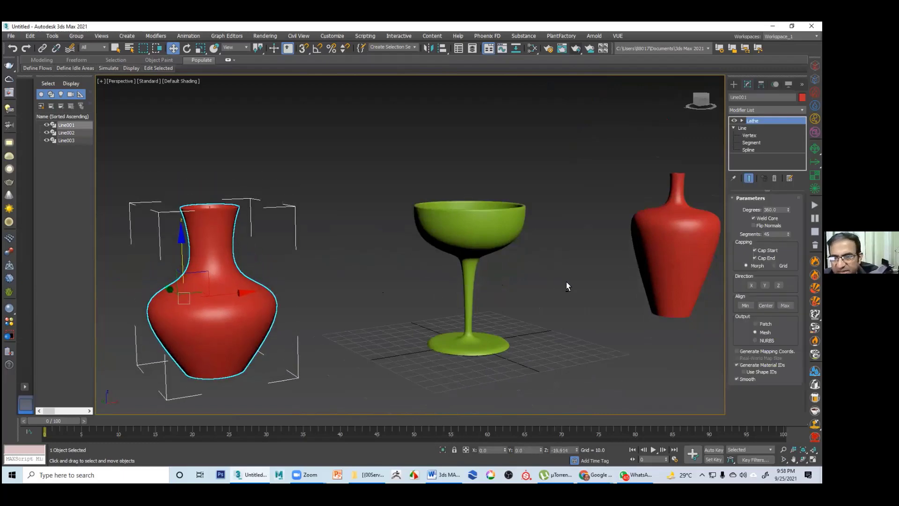
middle_click_drag(566, 282, 672, 214, "alt")
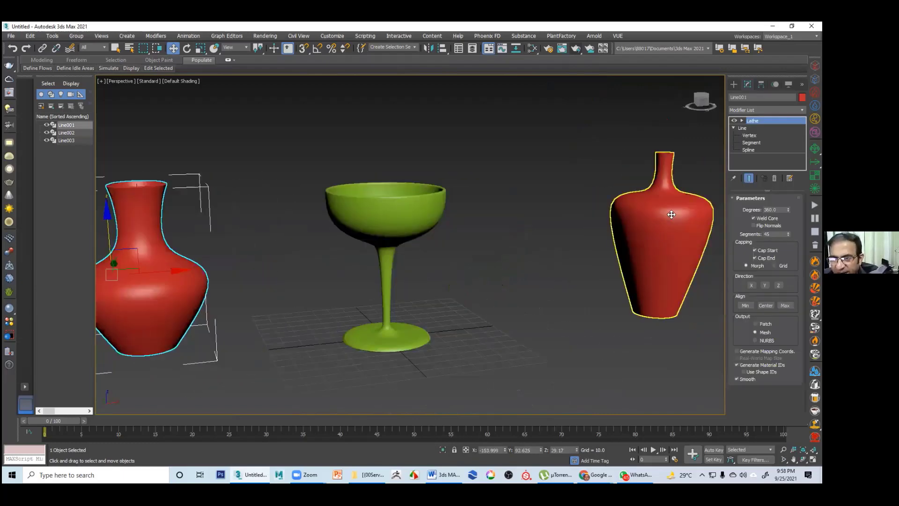
left_click(675, 248)
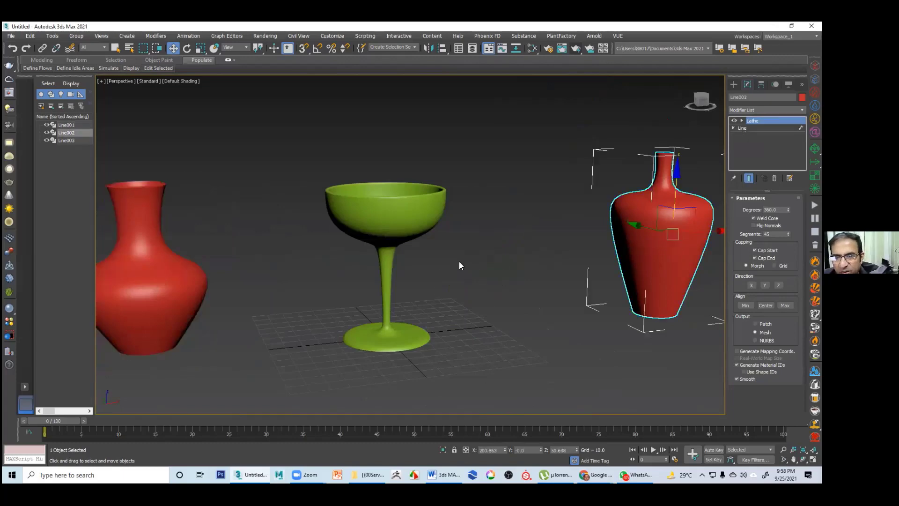
Select the goblet and inspect it from several distances between the two red vases in the Perspective view
middle_click_drag(459, 261, 475, 260)
scroll(483, 193, "up", 3)
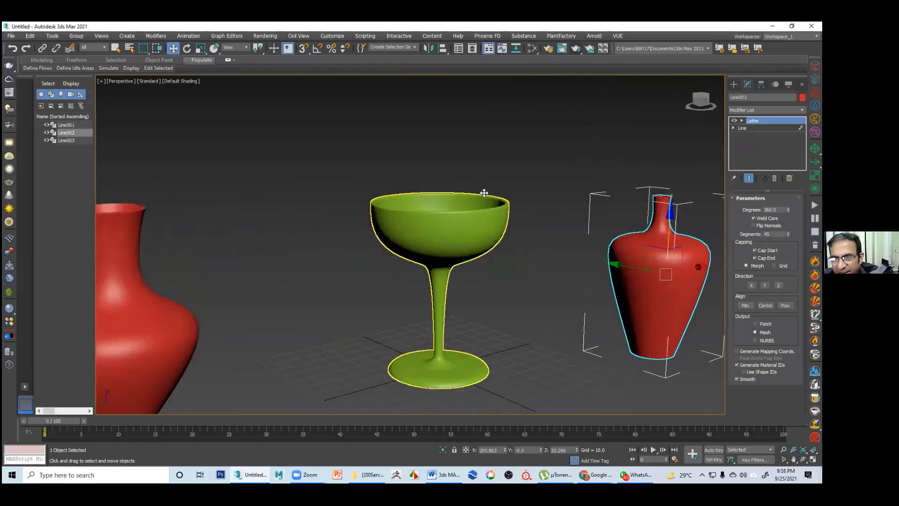
middle_click_drag(483, 194, 473, 284)
left_click(480, 317)
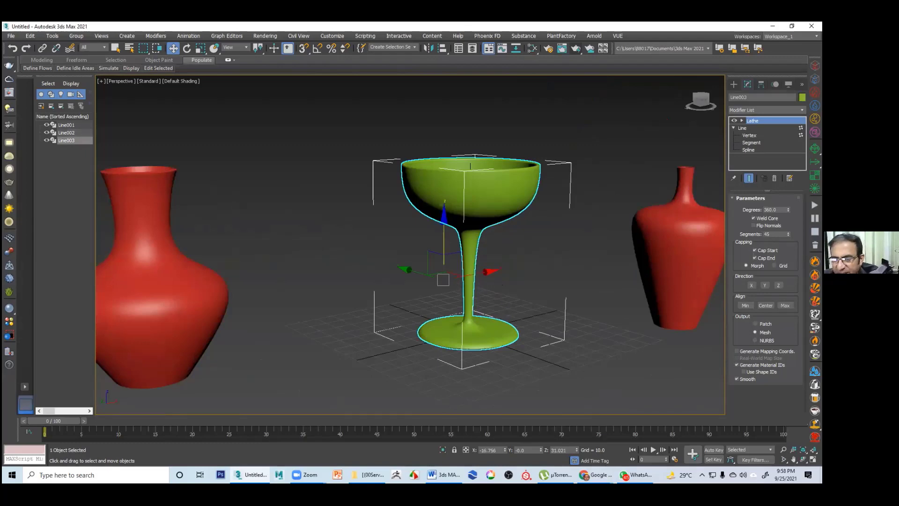
middle_click_drag(626, 323, 518, 310)
scroll(520, 316, "down", 3)
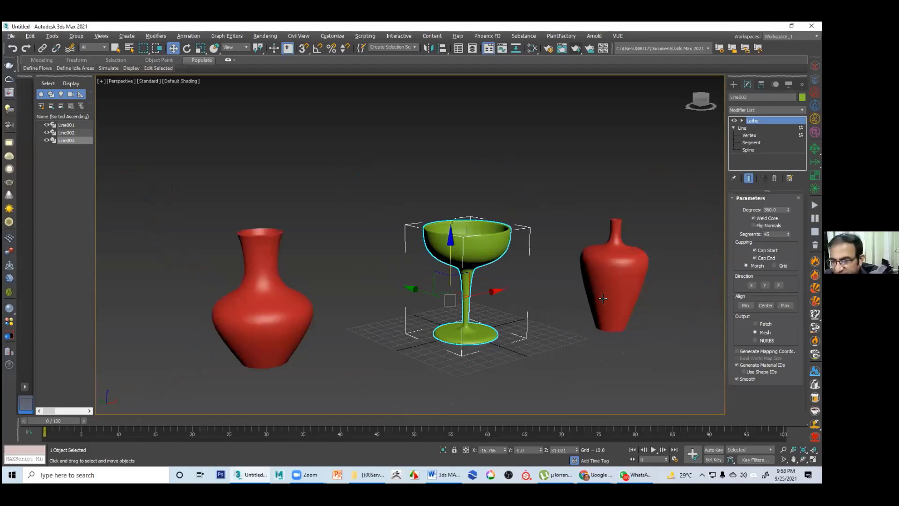
middle_click_drag(602, 297, 605, 294, "alt")
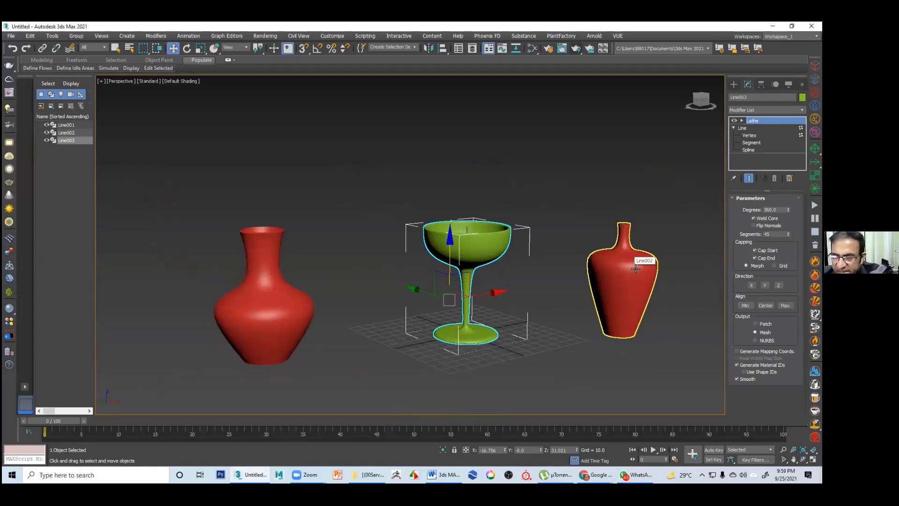
middle_click_drag(634, 267, 614, 260)
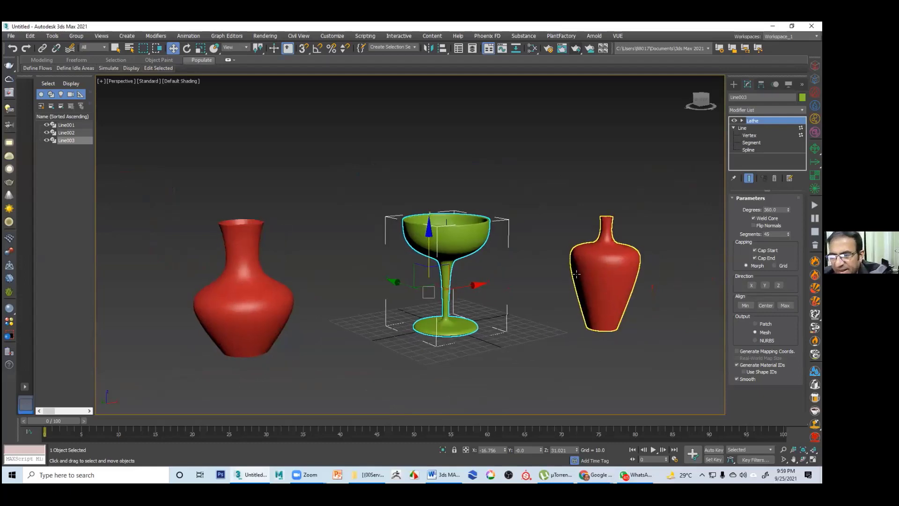
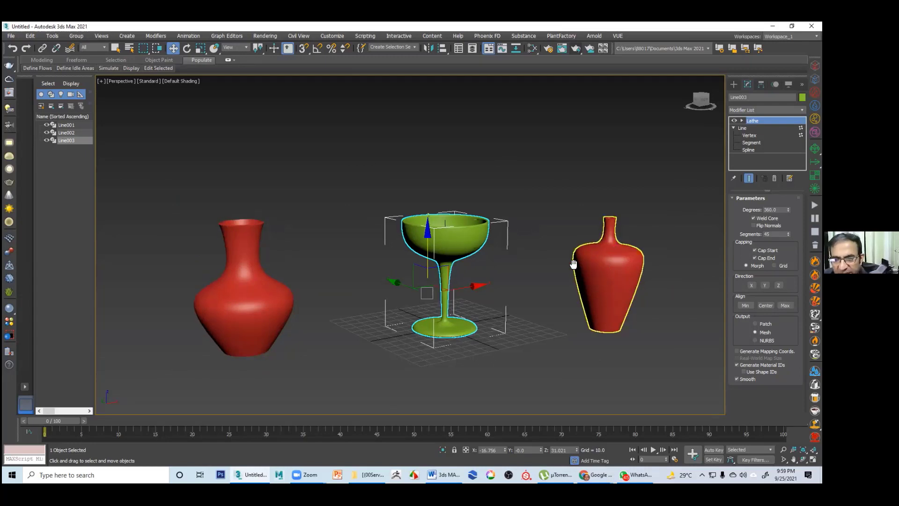
Select the narrow-necked vase, switch to the wide-mouthed vase and compare both with the goblet
middle_click_drag(603, 271, 553, 279)
left_click(592, 288)
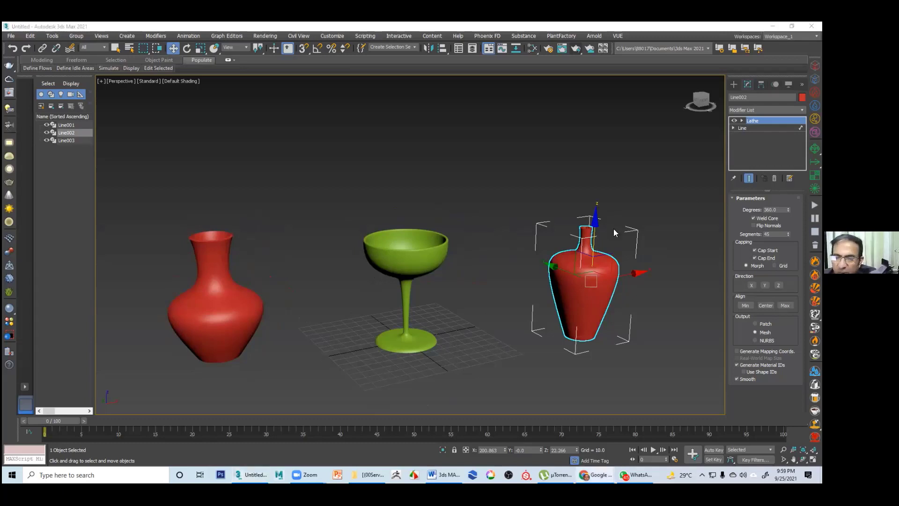
middle_click_drag(497, 245, 487, 233)
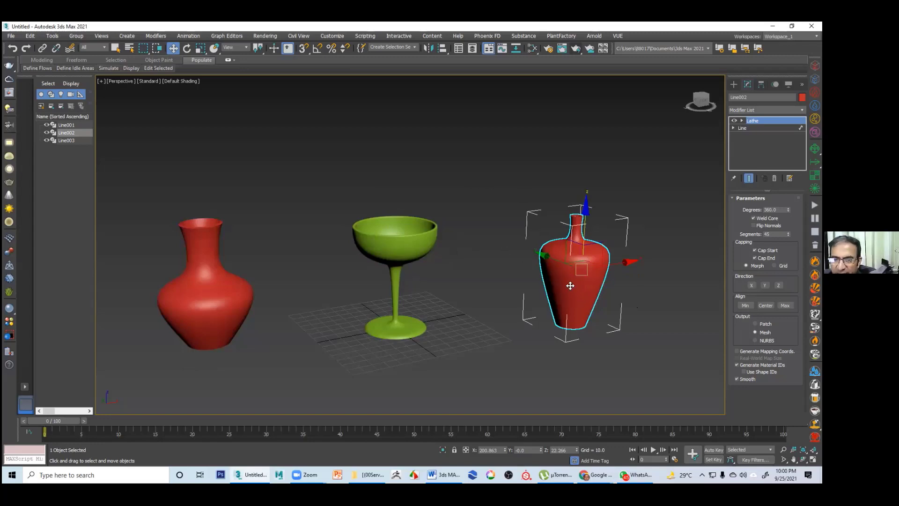
middle_click_drag(569, 284, 602, 267, "alt")
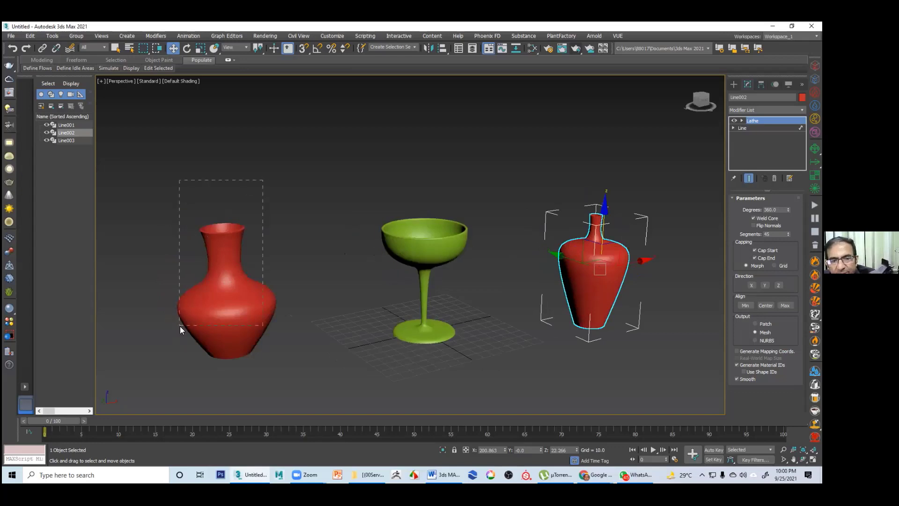
left_click(220, 296)
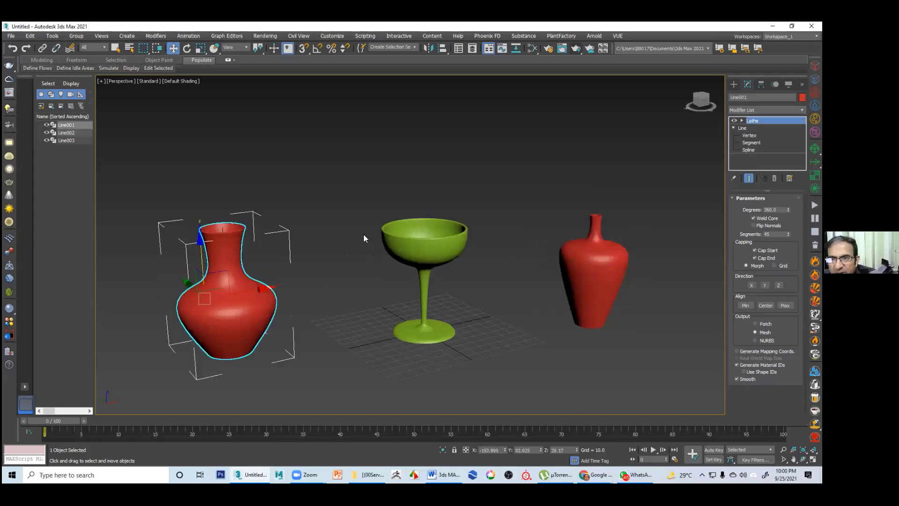
middle_click_drag(364, 238, 359, 242)
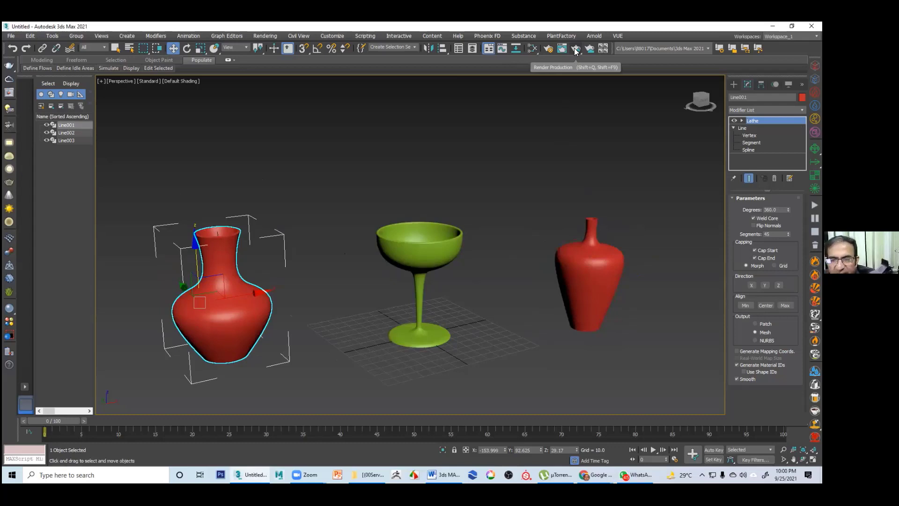
Deselect everything, render the three objects and examine the file formats offered for saving the image, leaving without saving
left_click(543, 186)
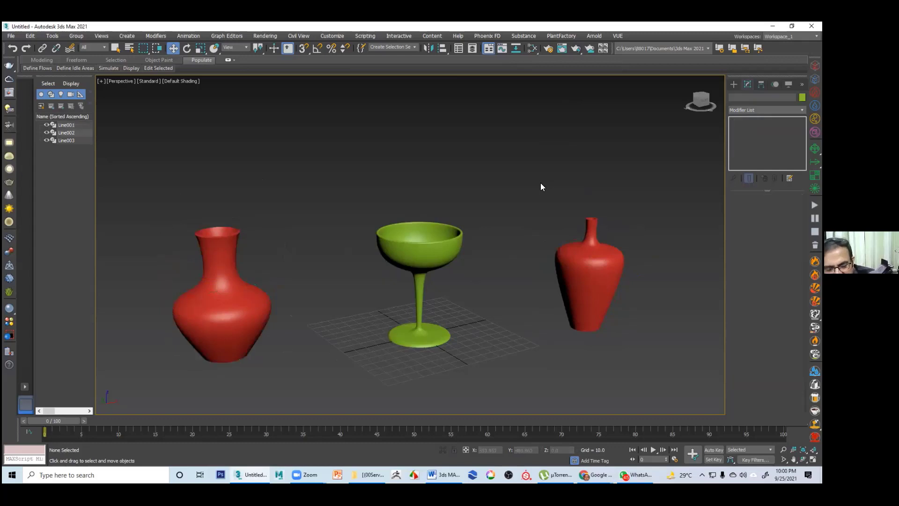
key("shift+q")
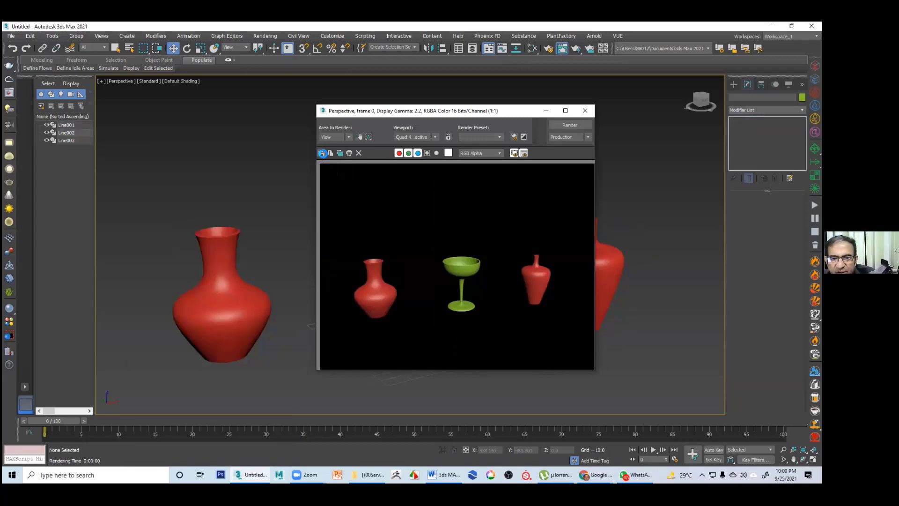
left_click(322, 154)
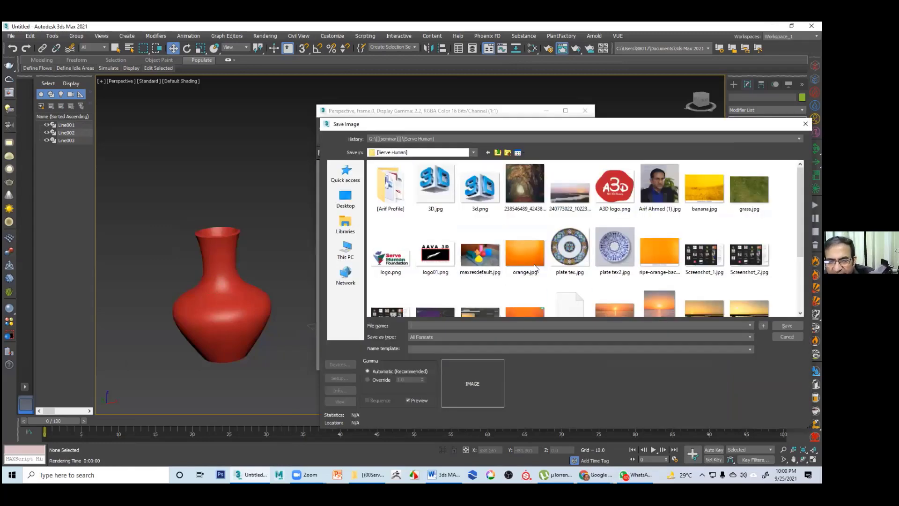
left_click(432, 337)
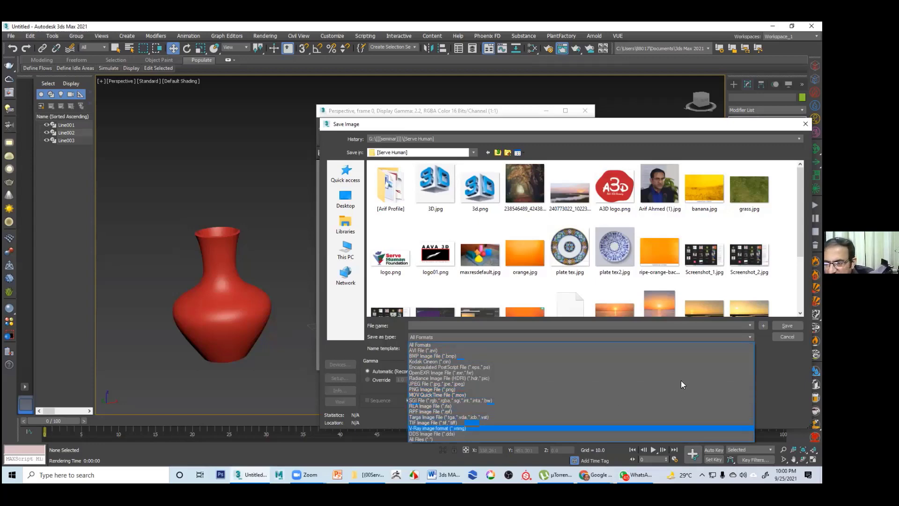
key("Escape")
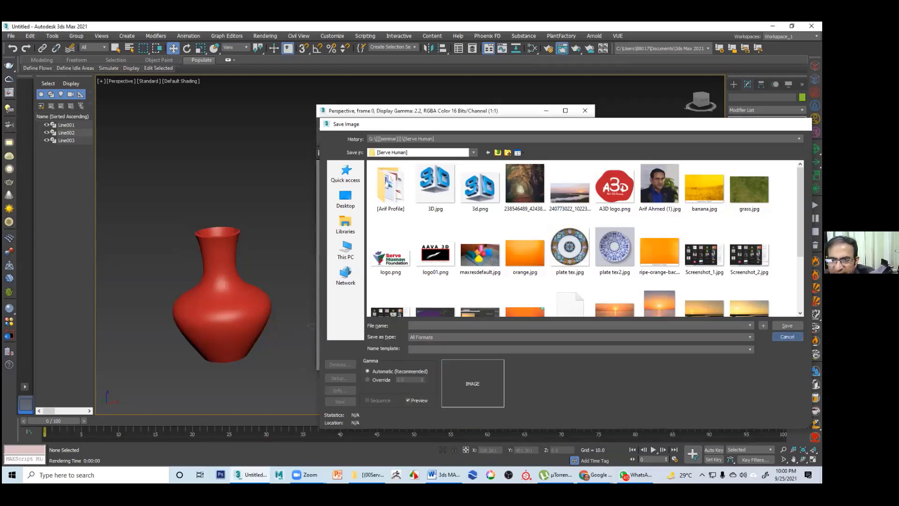
key("Escape")
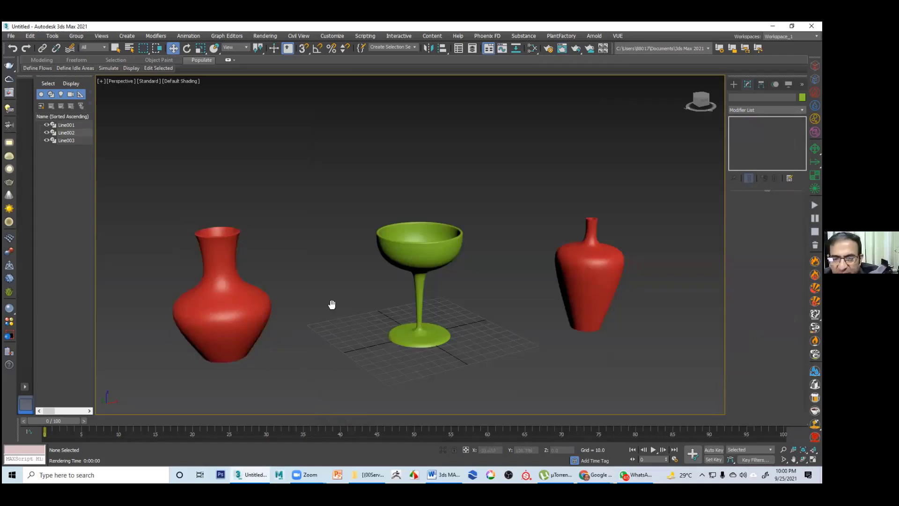
Select both red vases together and hide them so that only the goblet is displayed
middle_click_drag(332, 305, 337, 287)
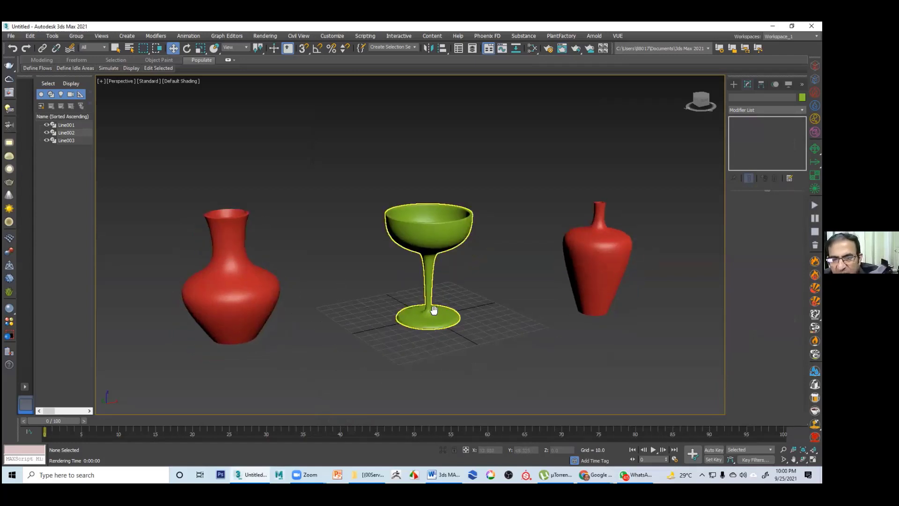
middle_click_drag(428, 294, 419, 296)
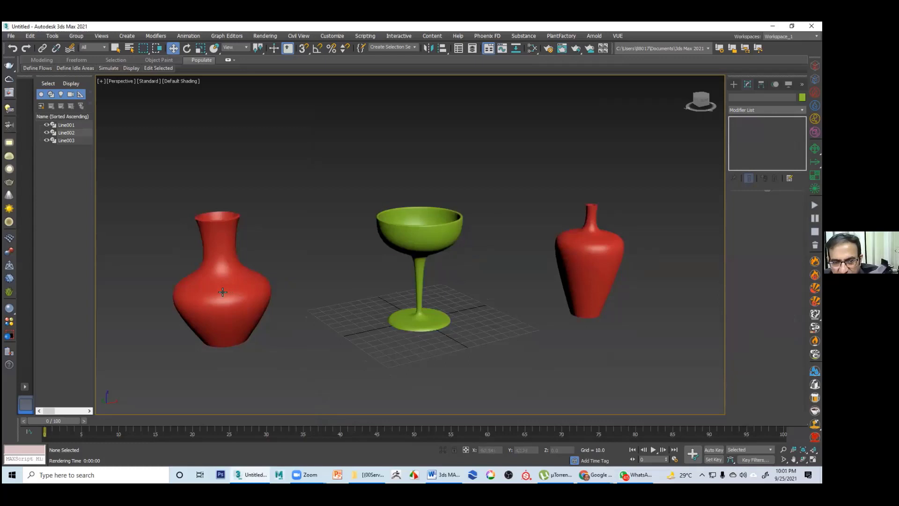
left_click(577, 245, "ctrl")
left_click(288, 316)
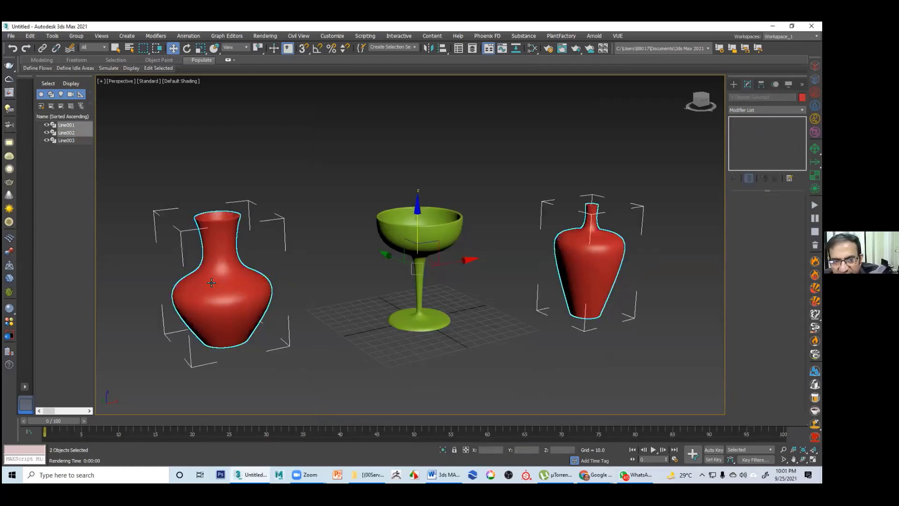
left_click(240, 282)
left_click(592, 265, "ctrl")
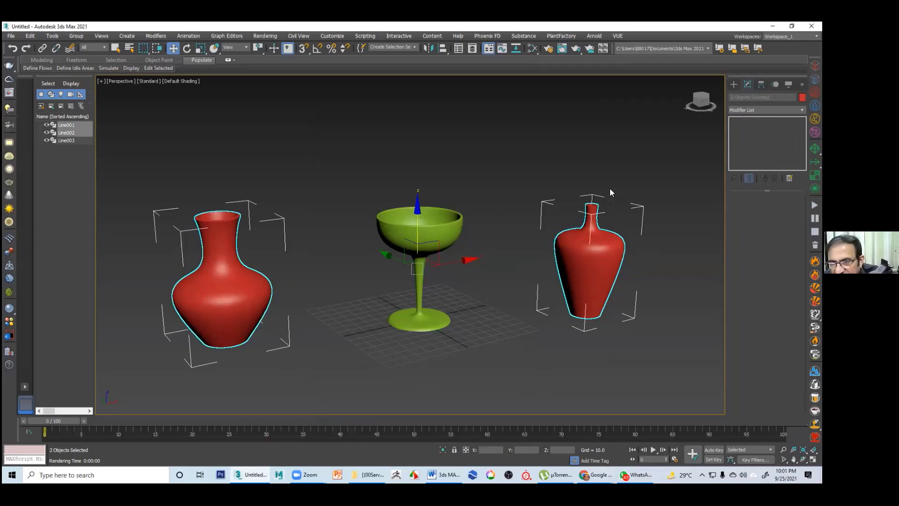
right_click(609, 232)
left_click(604, 237)
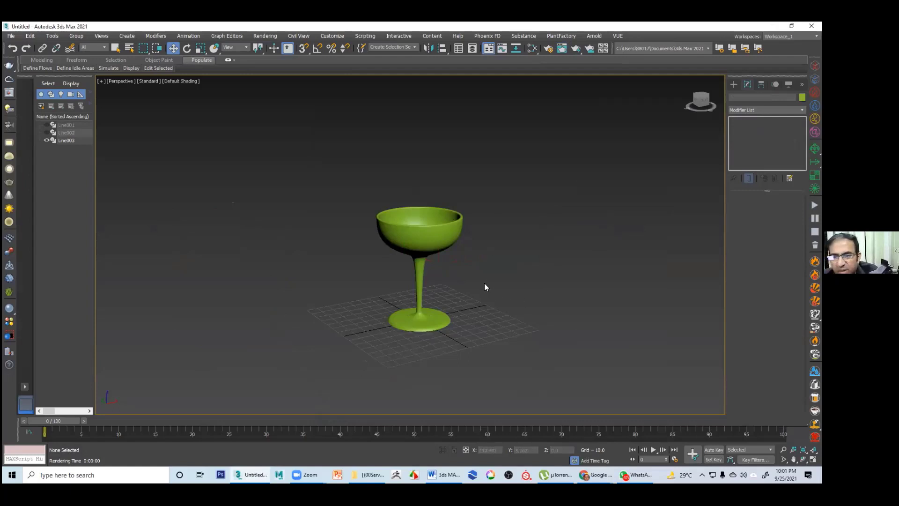
Zoom in on the goblet and show the safe frame in the Perspective view
scroll(482, 285, "up", 4)
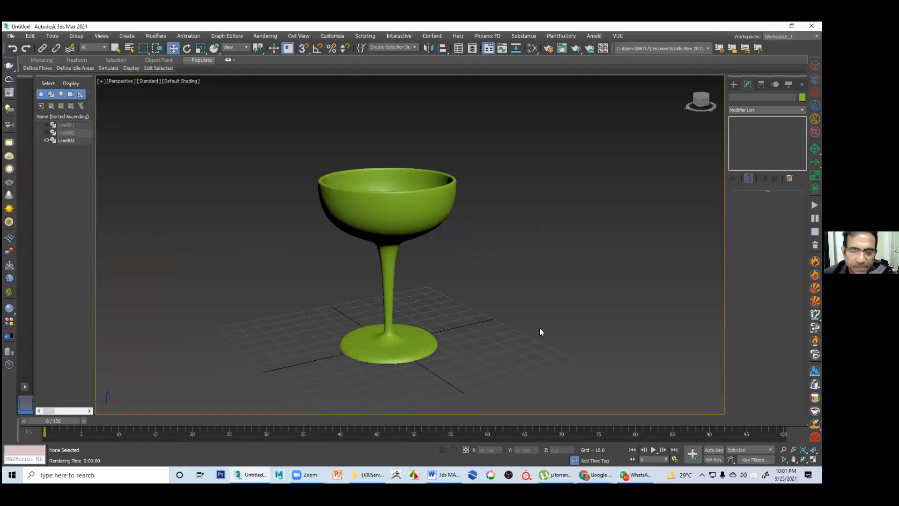
middle_click_drag(539, 328, 460, 235)
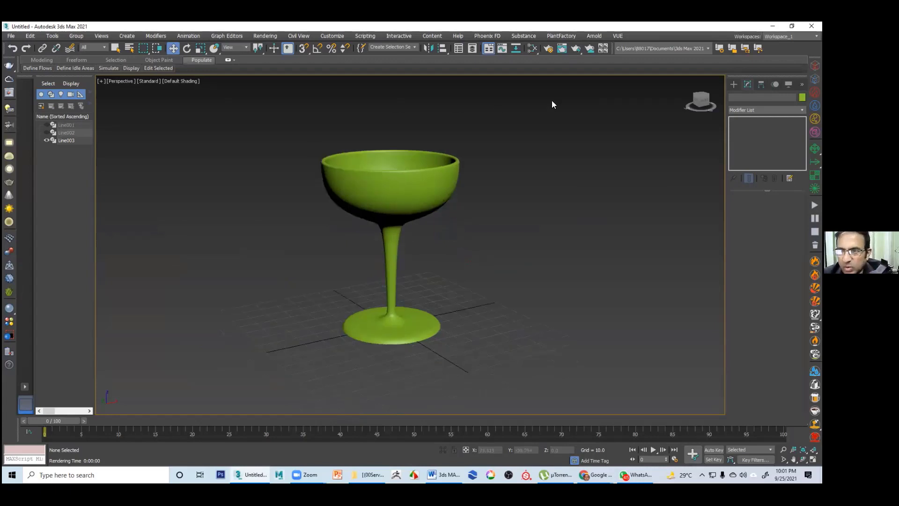
key("shift+f")
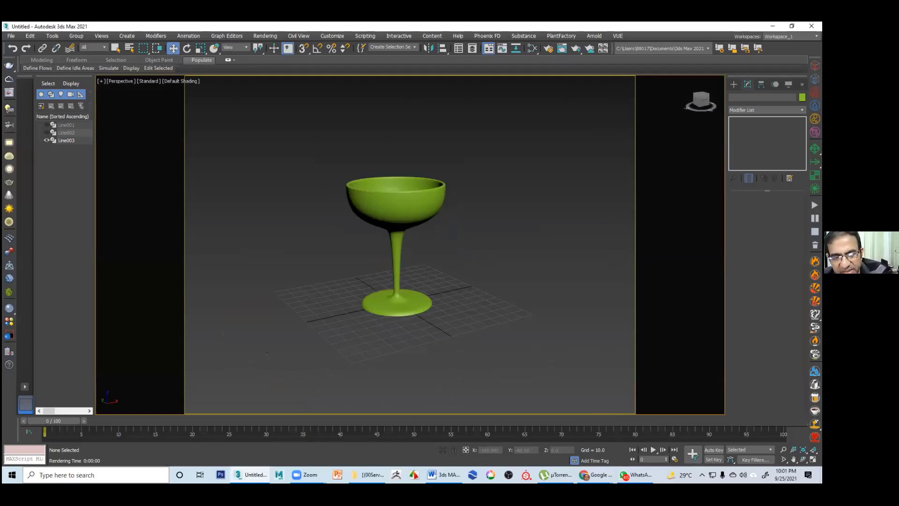
Switch to Notepad, write the shortcut note "Shift+f" on its own line and minimize the window to return to 3ds Max
key("super+s")
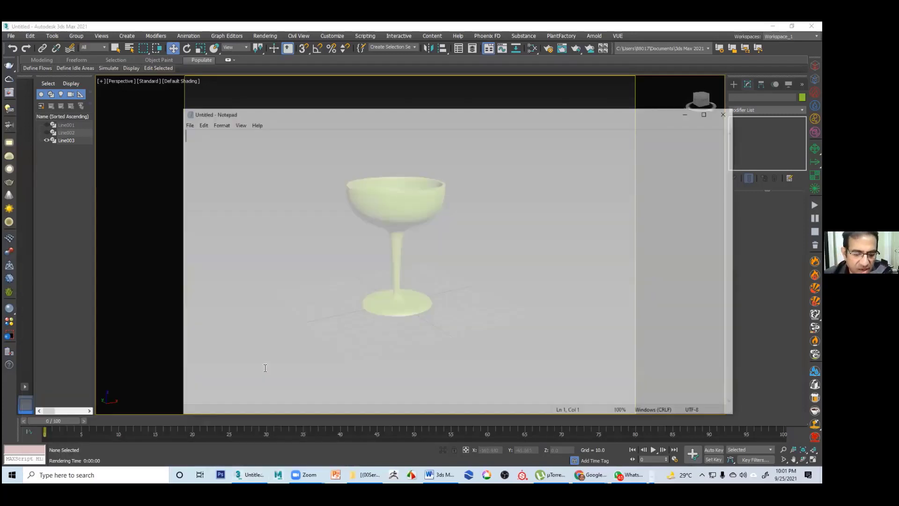
type("Shift+")
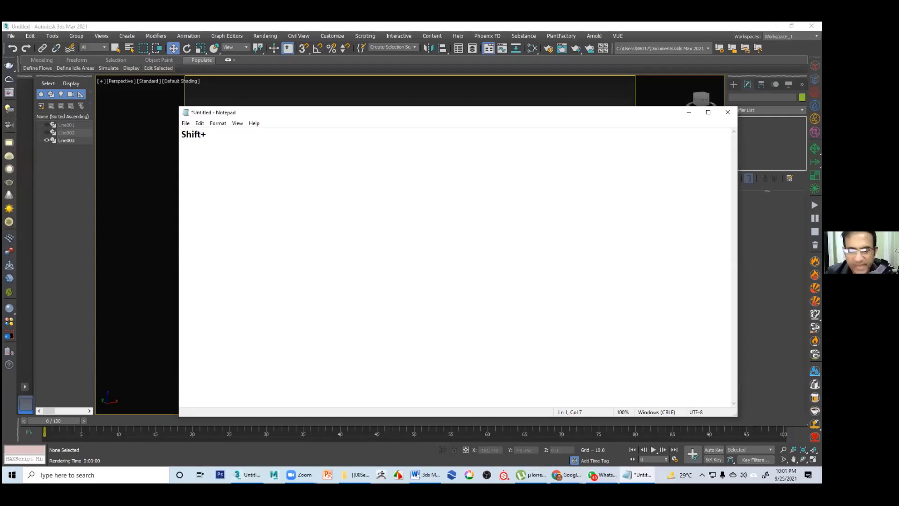
type("f")
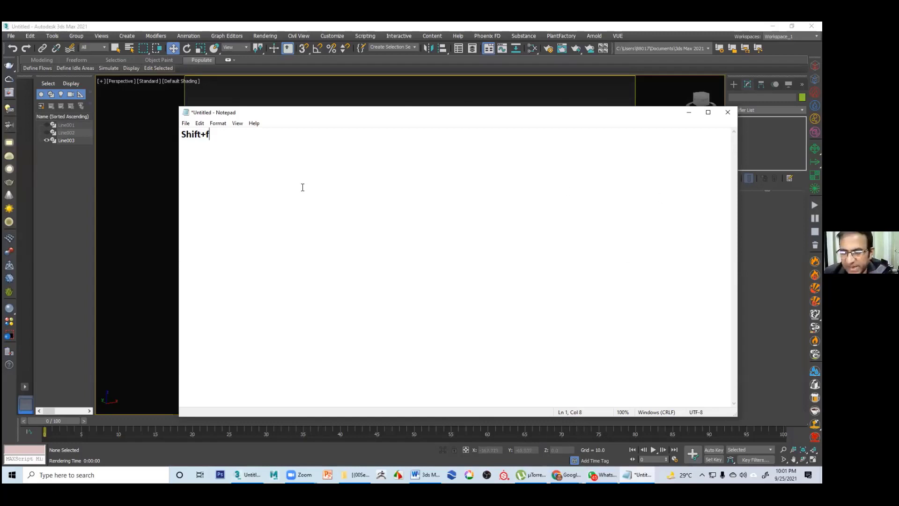
key("Return")
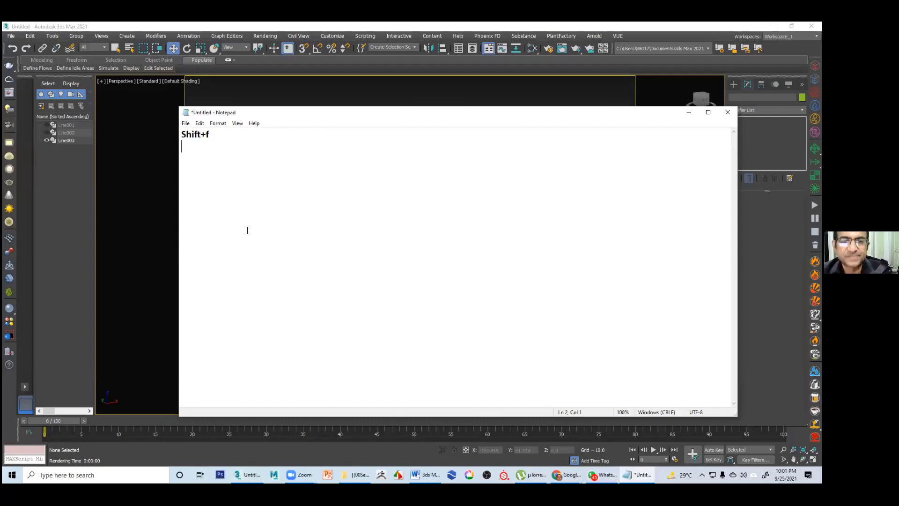
left_click(686, 101)
key("super+Down")
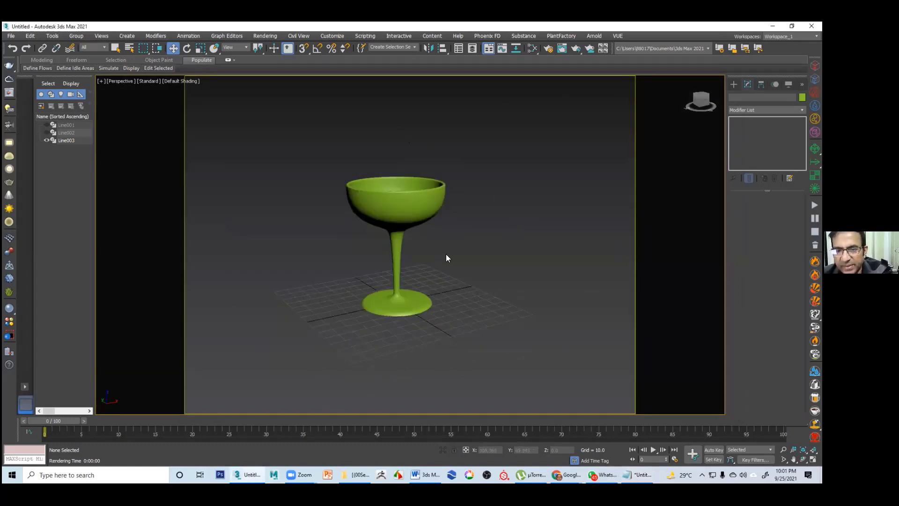
Frame the goblet large within the safe frame, seen slightly from above, and render the Perspective view
scroll(447, 253, "up", 3)
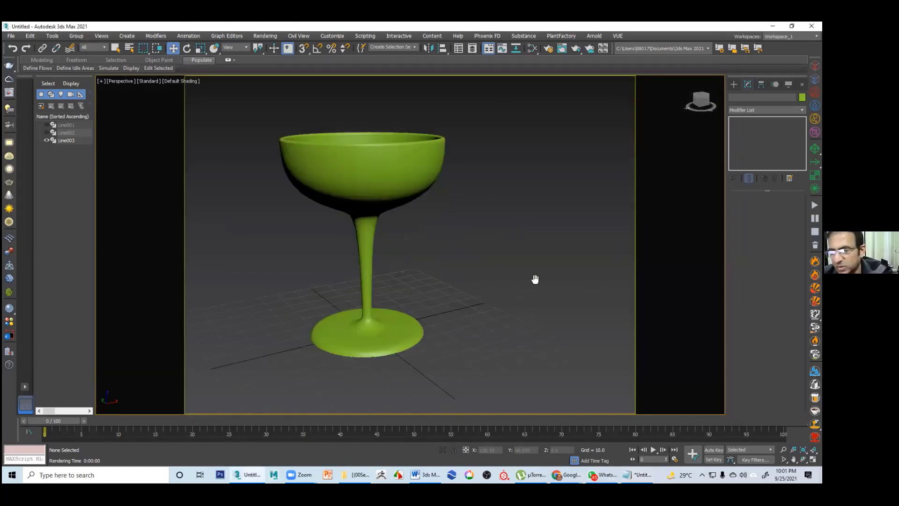
scroll(707, 315, "up", 3)
middle_click_drag(426, 269, 477, 280)
key("alt+z")
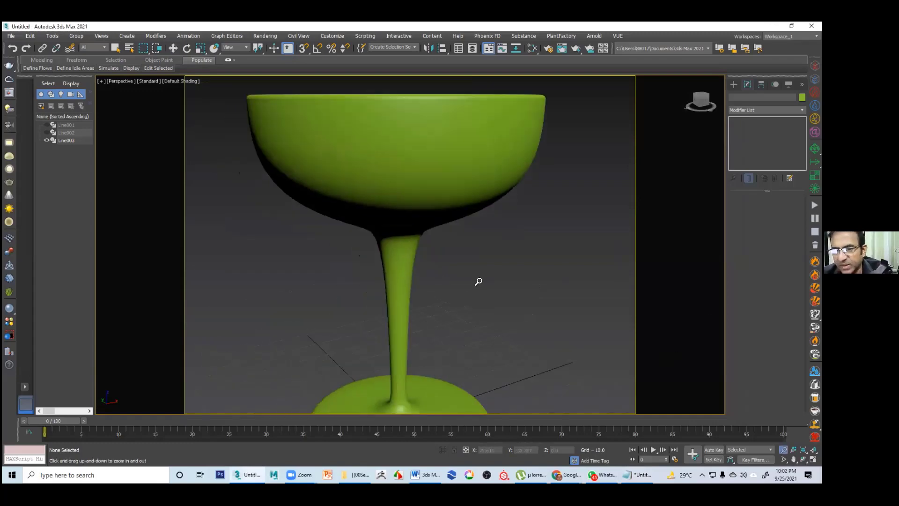
scroll(485, 257, "down", 3)
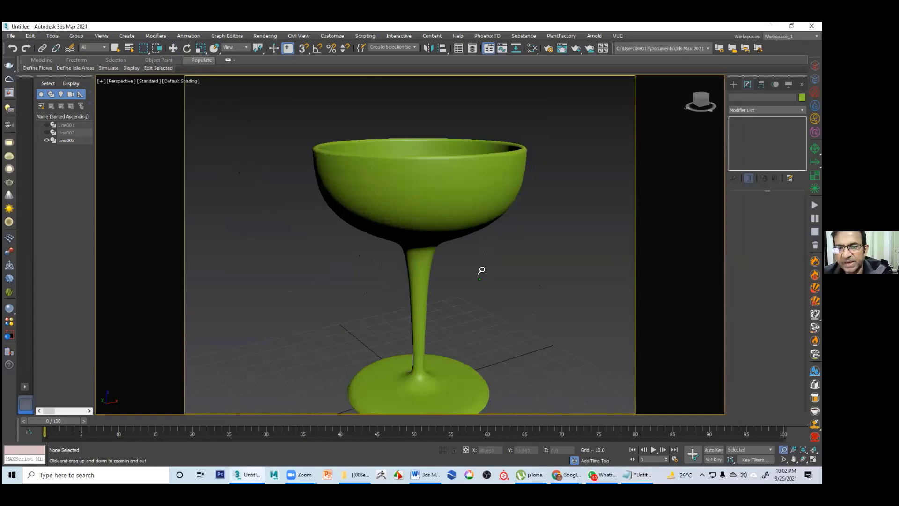
middle_click_drag(481, 270, 477, 238)
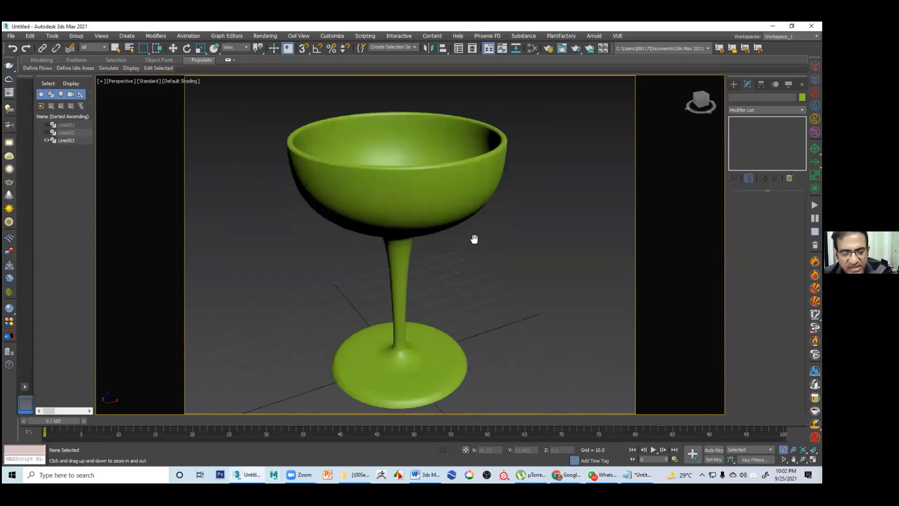
key("shift+q")
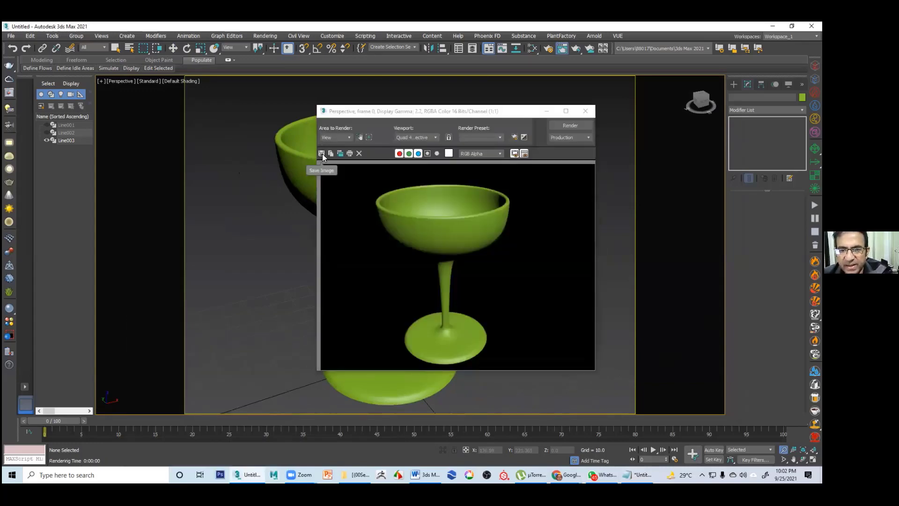
Start saving the rendered goblet image, create a folder named "practice" inside the [Serve Human] folder and open it
left_click(322, 154)
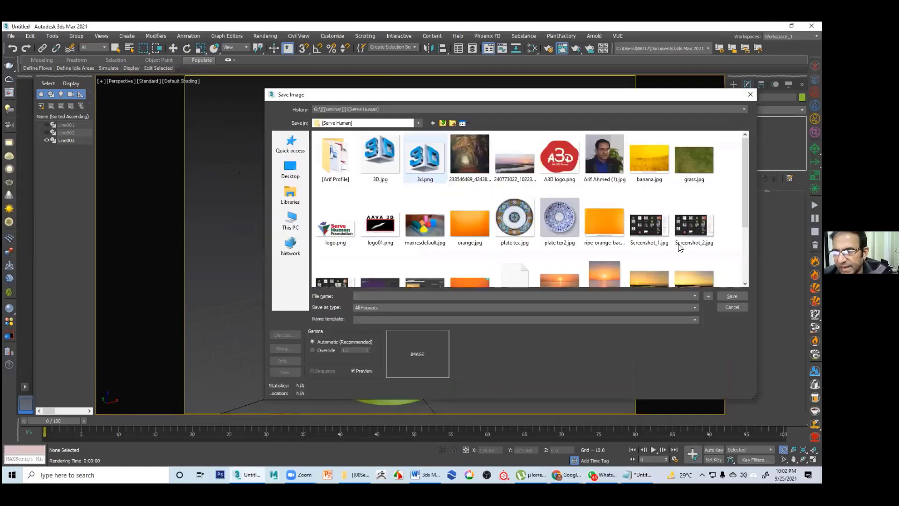
scroll(645, 277, "down", 3)
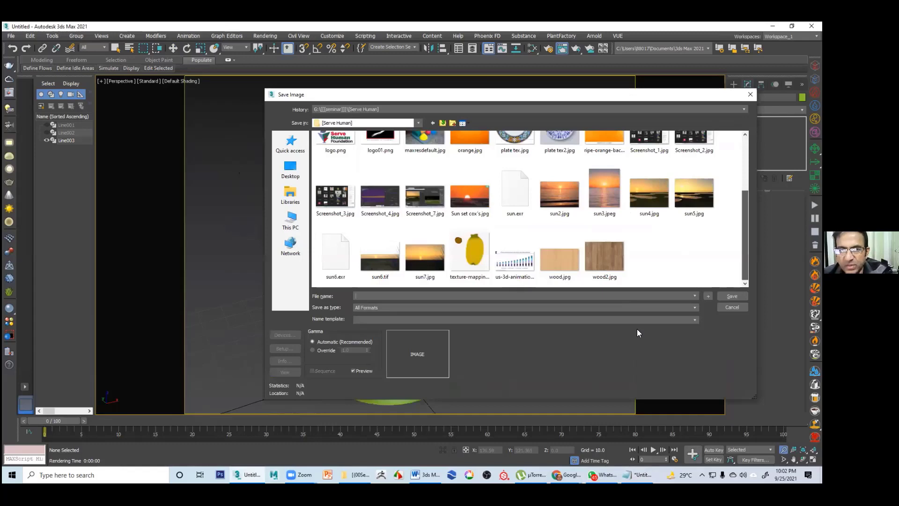
key("shift+F10")
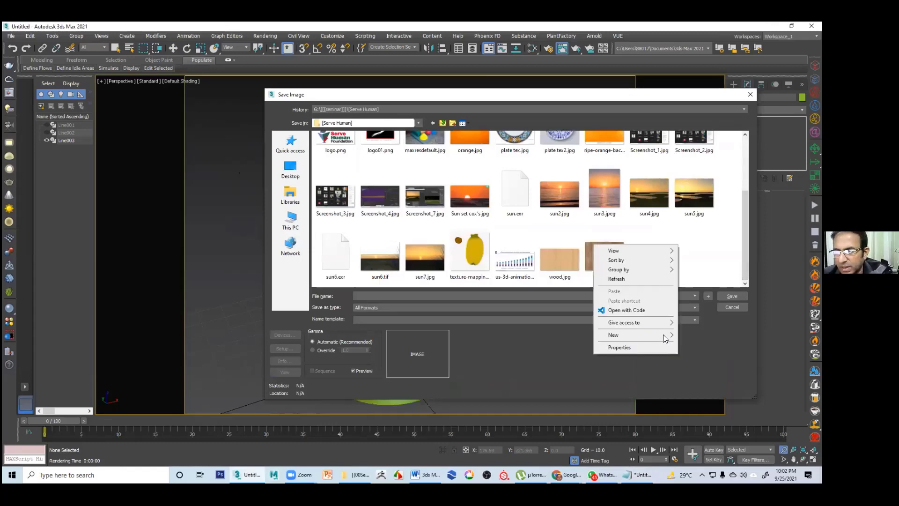
mouse_move(637, 331)
left_click(733, 336)
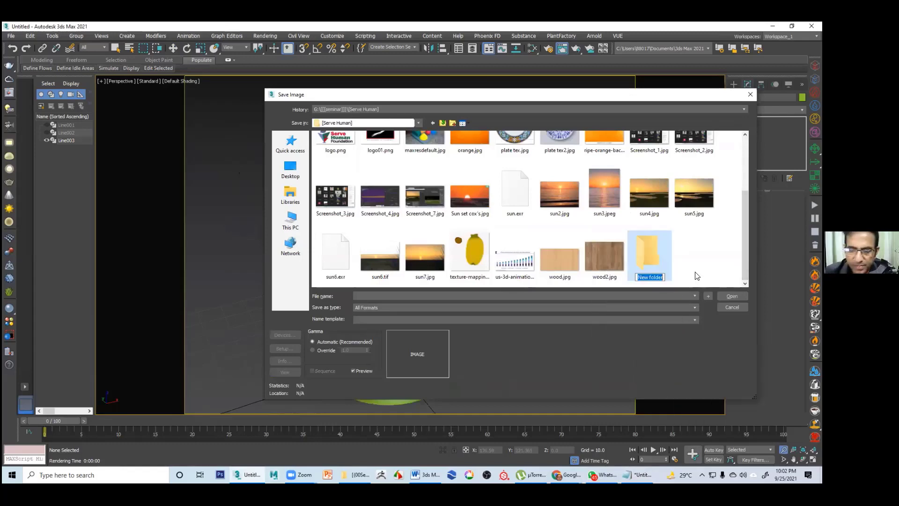
type("pract")
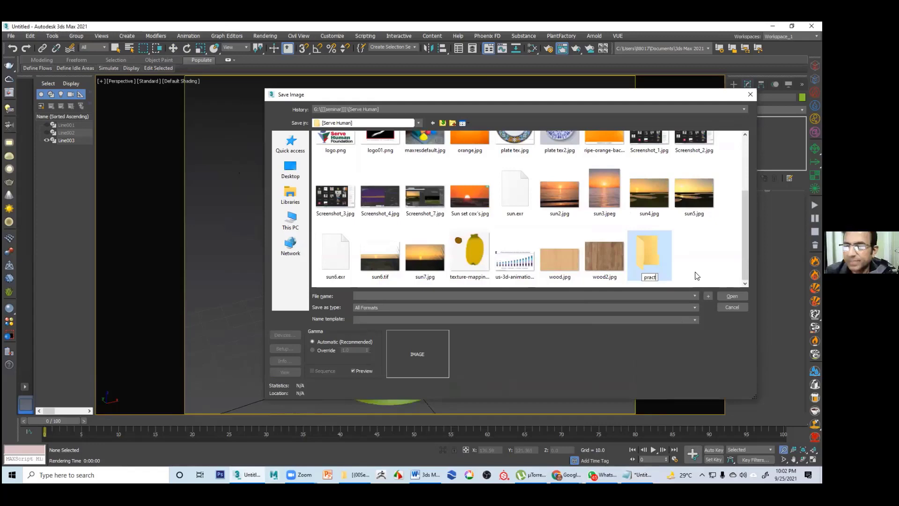
type("ice")
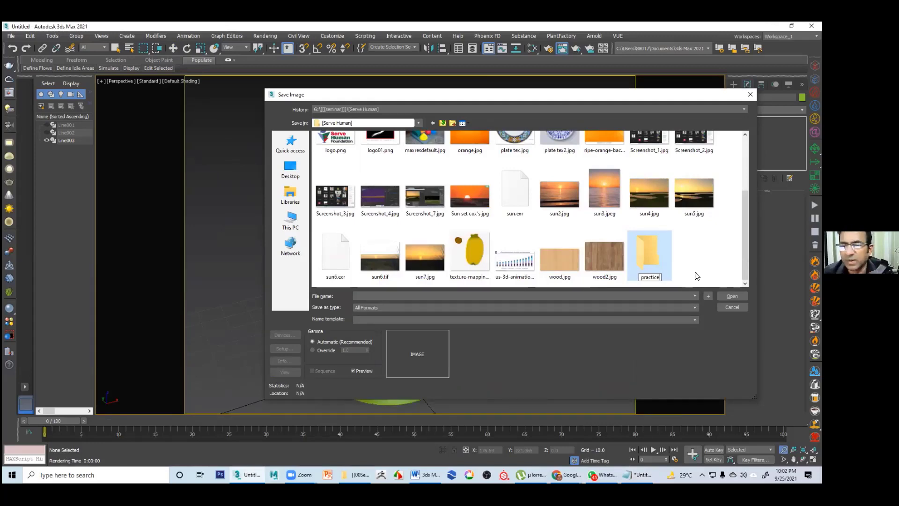
key("Return")
key("Return")
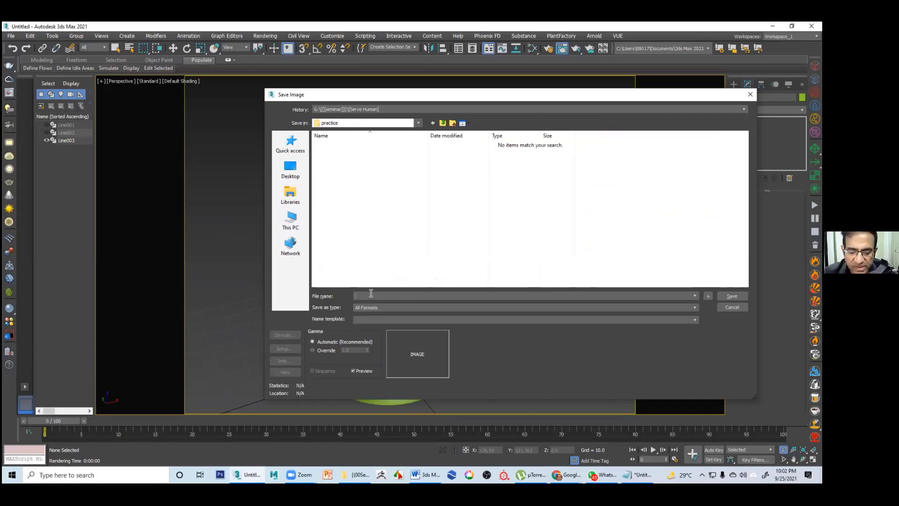
Name the render "goblet" and save it as a Targa image at 32 bits per pixel with compression
type("goblet")
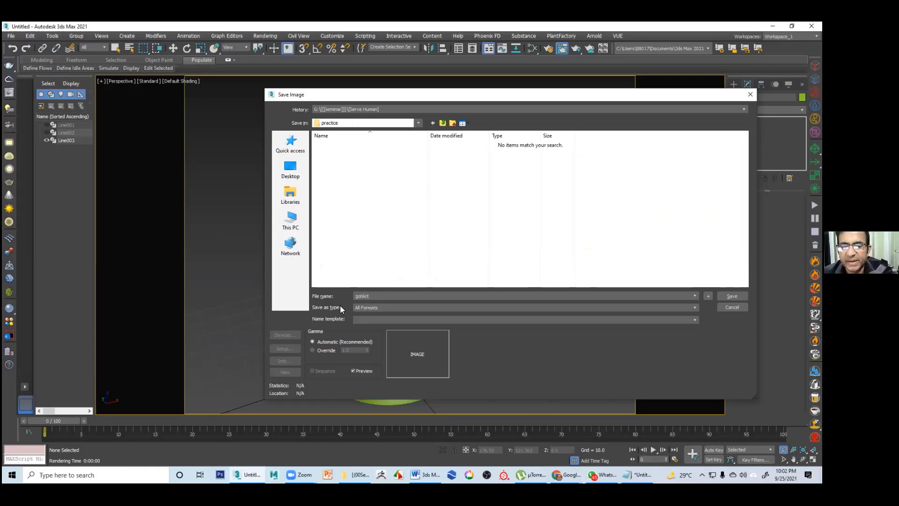
left_click(368, 307)
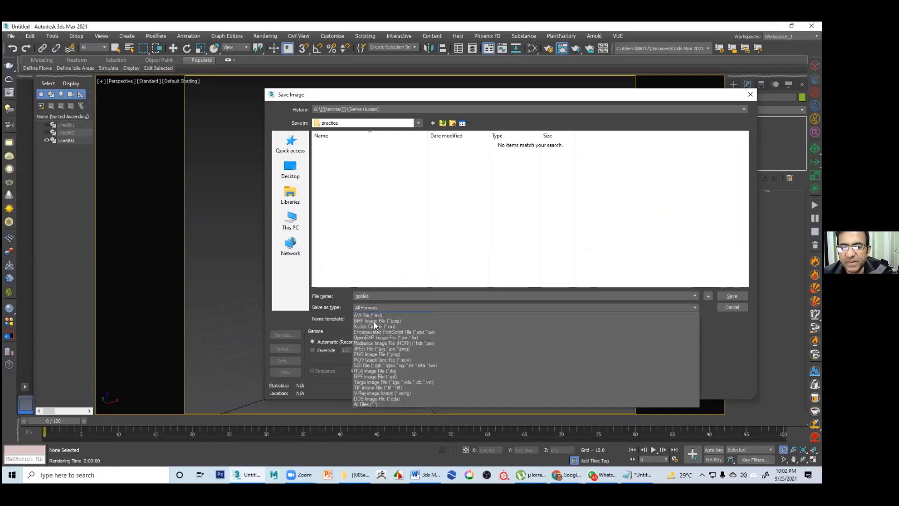
left_click(378, 387)
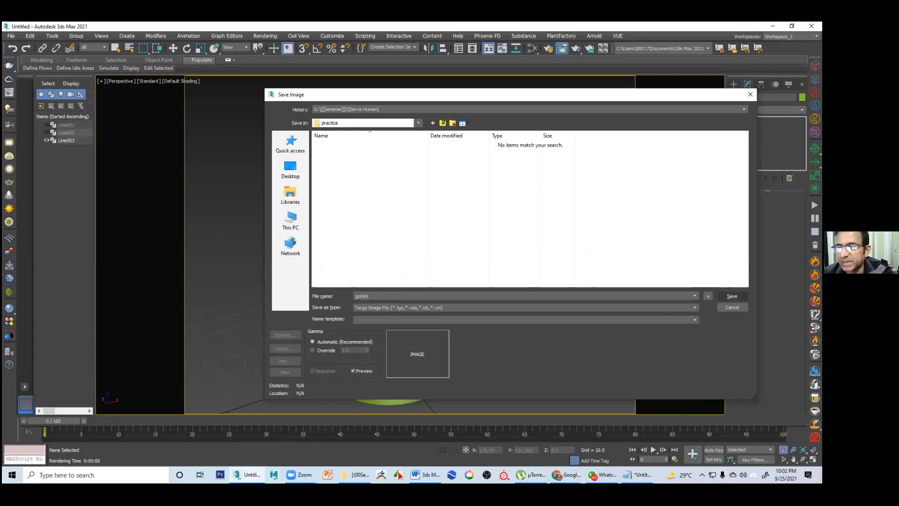
left_click(731, 296)
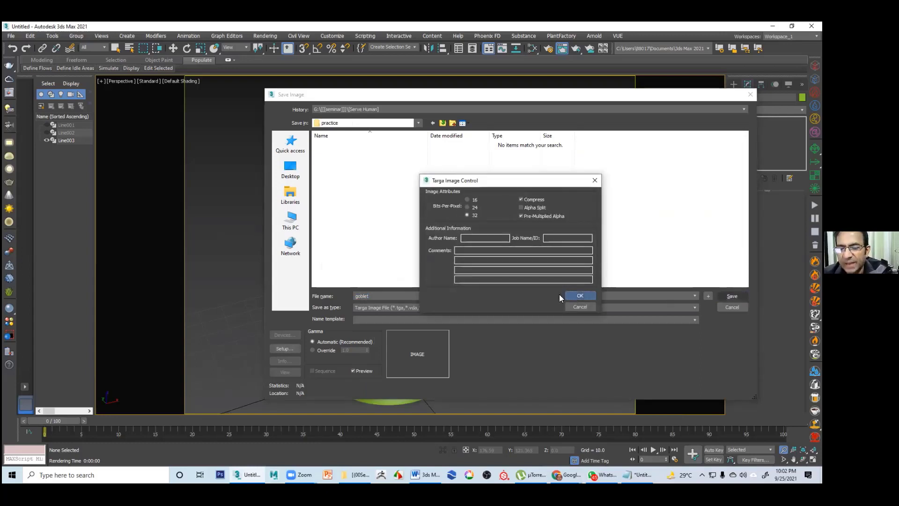
left_click(576, 296)
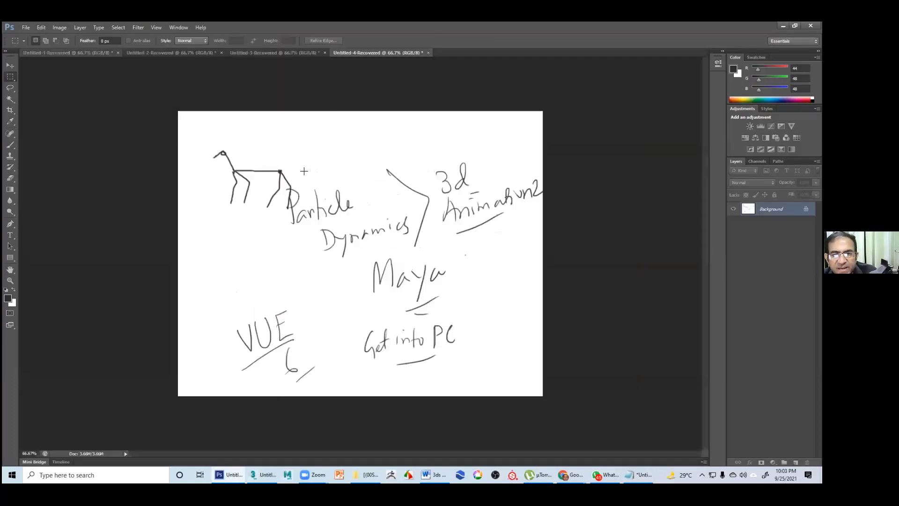
key("ctrl+Tab")
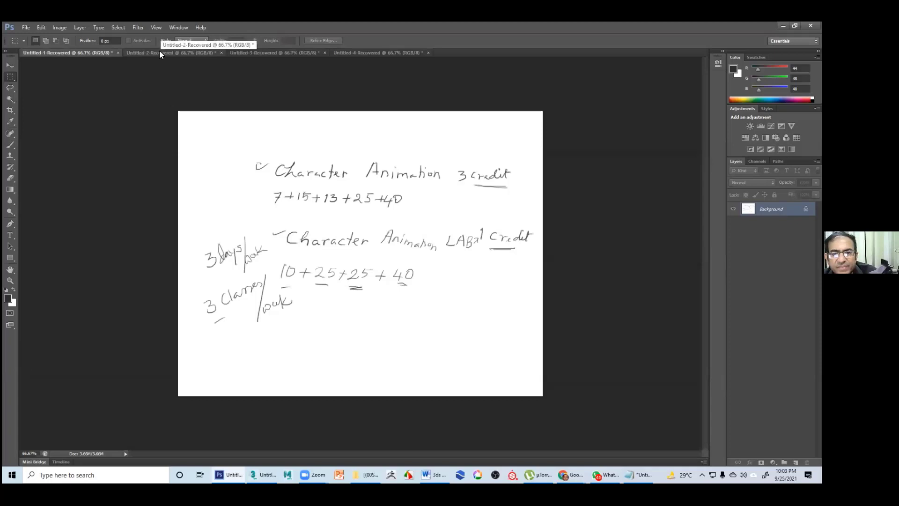
left_click(159, 51)
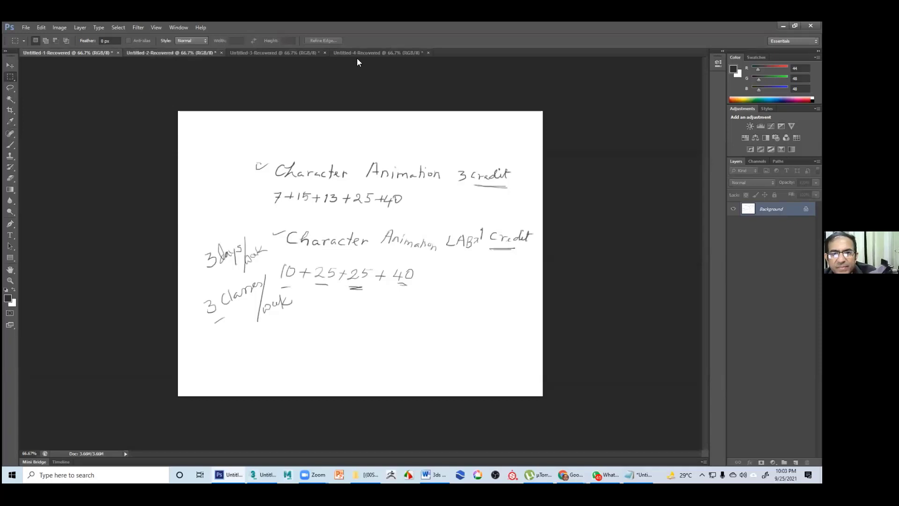
left_click(379, 51)
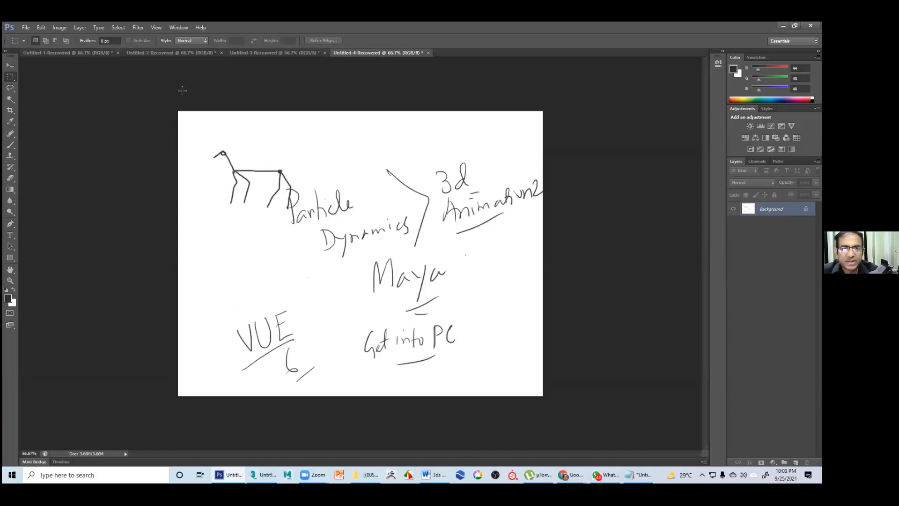
left_click(58, 52)
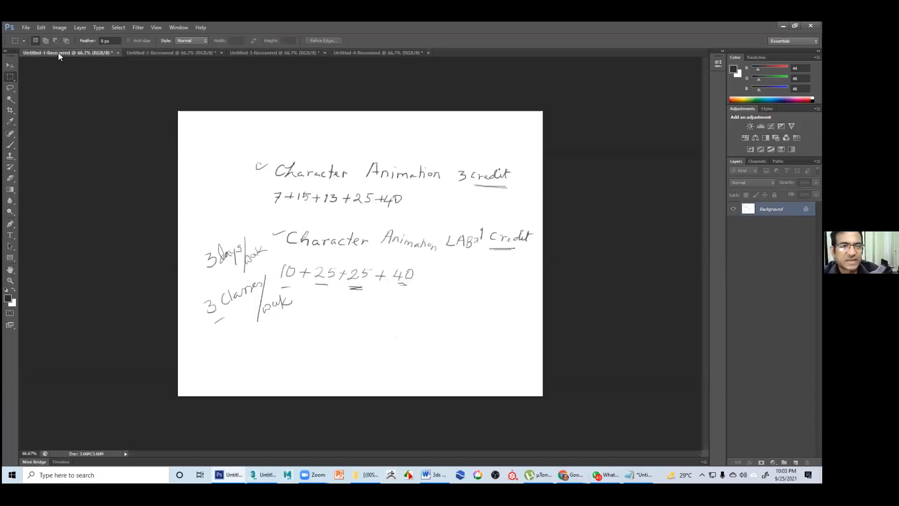
Create a new blank document 1200 pixels wide and 900 pixels high for notes
left_click(26, 27)
left_click(25, 26)
left_click(25, 27)
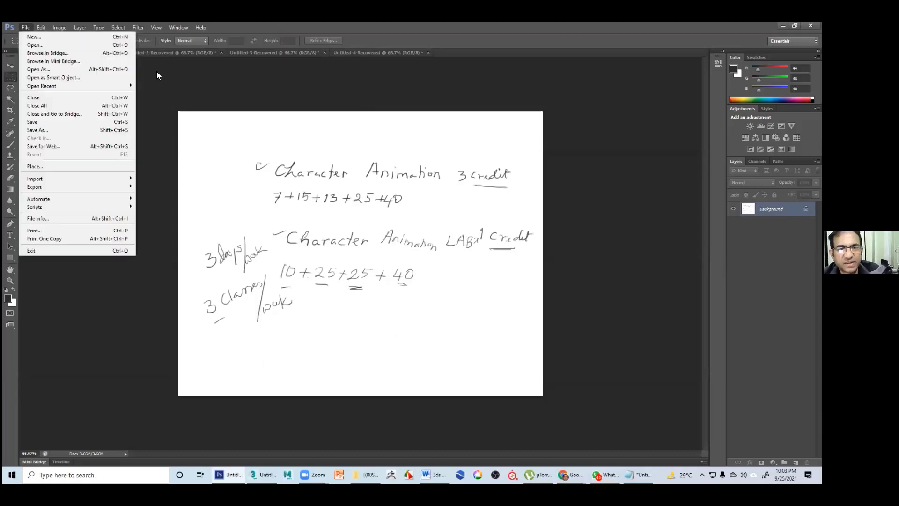
left_click(35, 37)
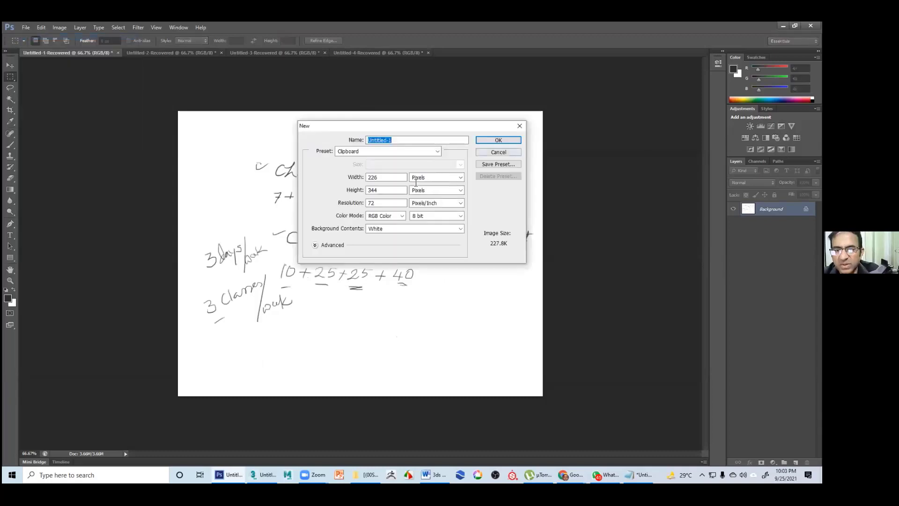
left_click(421, 177)
left_click(424, 180)
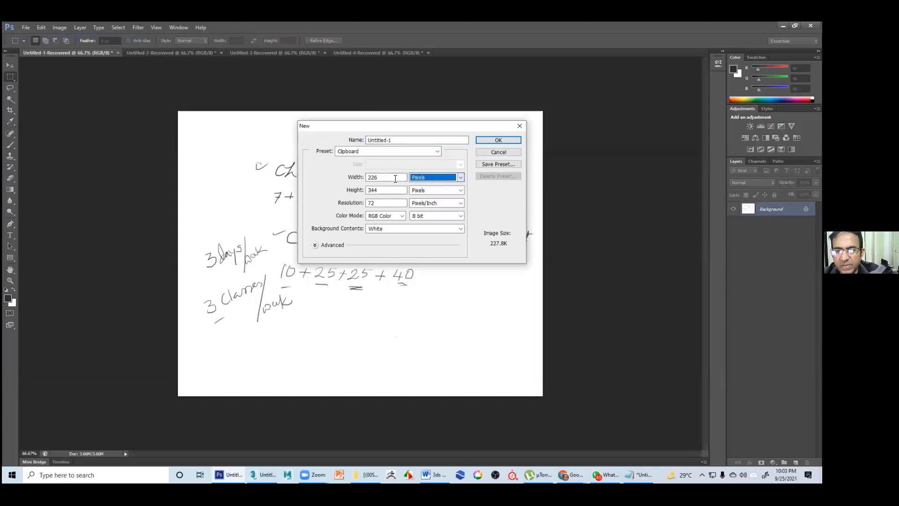
type("1200")
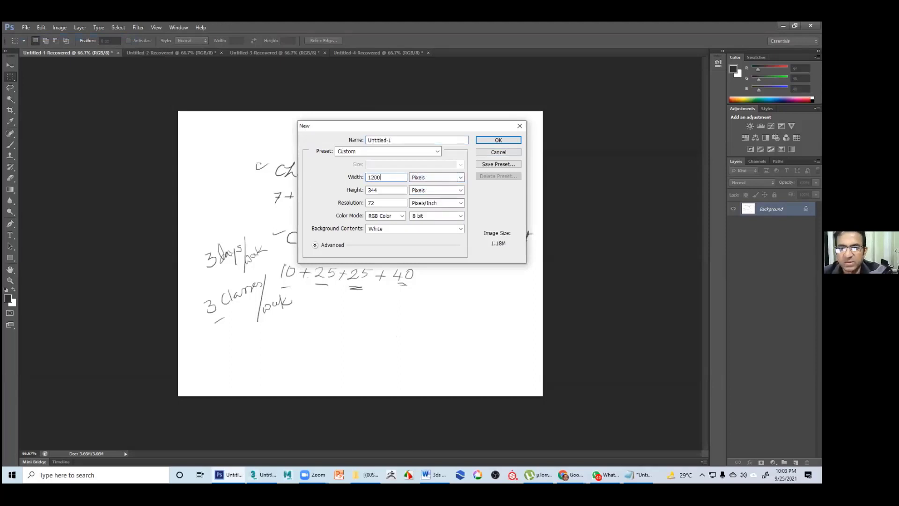
key("Tab")
type("900")
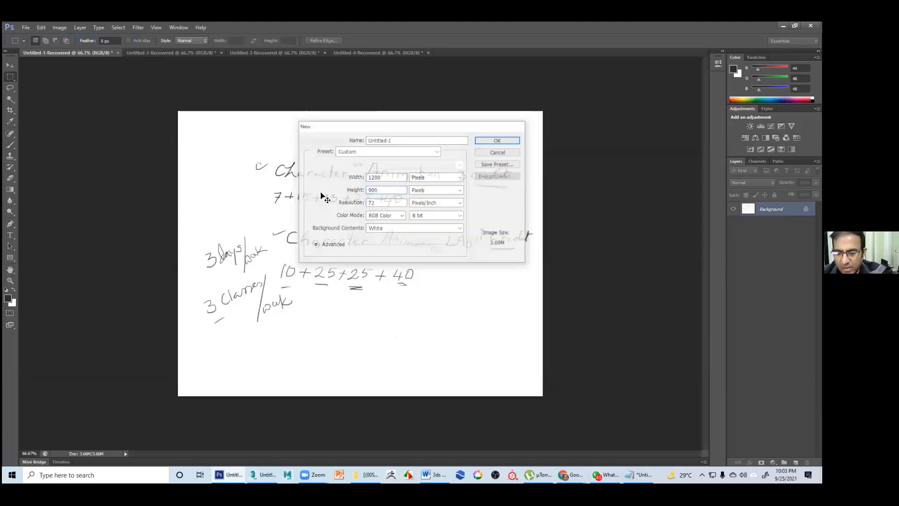
key("Return")
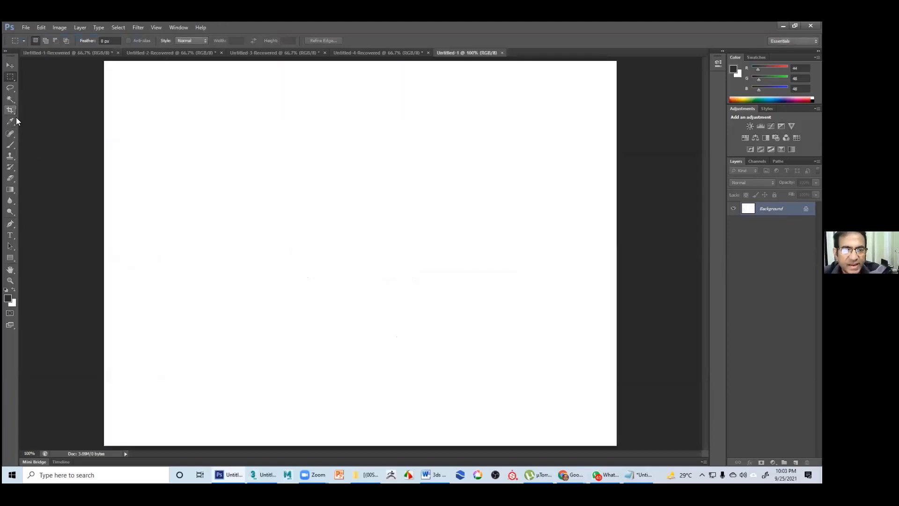
Handwrite "JPg" with the Brush tool in the upper part of the blank canvas and "JPeg" below it
left_click(9, 145)
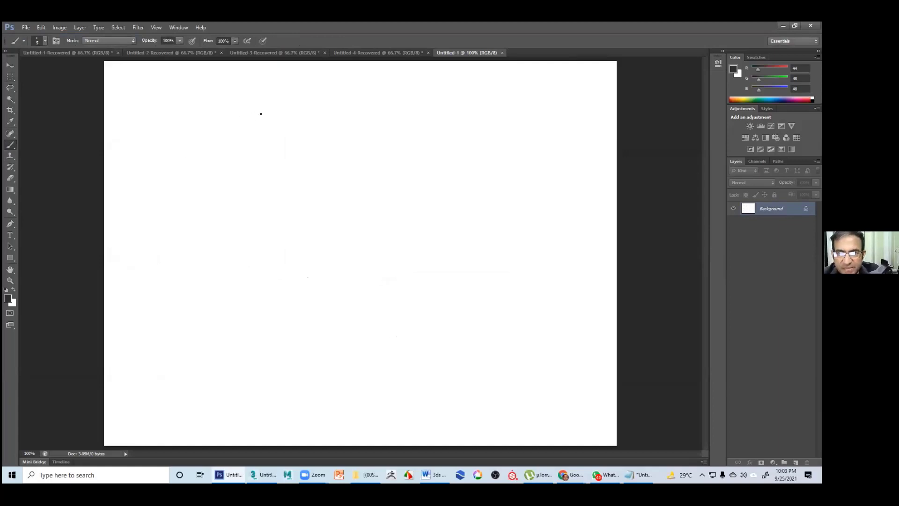
mouse_move(260, 114)
left_mouse_down()
mouse_move(253, 127)
mouse_move(272, 130)
mouse_move(269, 123)
mouse_move(285, 118)
mouse_move(292, 131)
mouse_move(304, 125)
left_mouse_up()
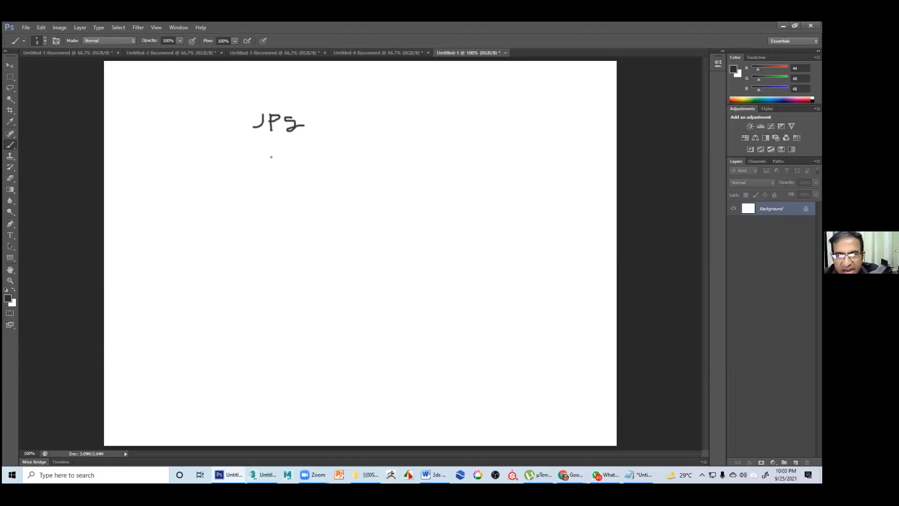
mouse_move(271, 157)
left_mouse_down()
mouse_move(272, 174)
mouse_move(260, 173)
mouse_move(287, 172)
mouse_move(297, 159)
mouse_move(288, 165)
mouse_move(336, 161)
mouse_move(343, 176)
left_mouse_up()
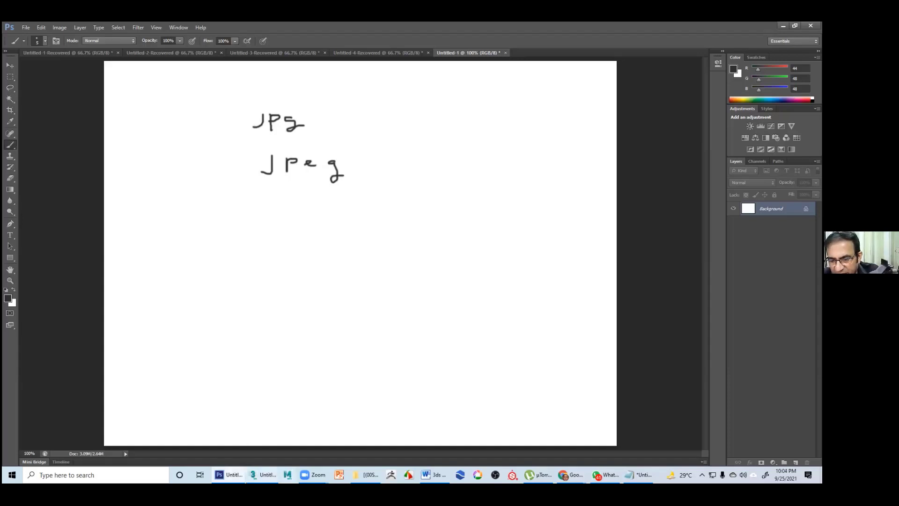
Switch to the Chrome window, search Google for "jpg" and look through the results about the format
mouse_move(564, 474)
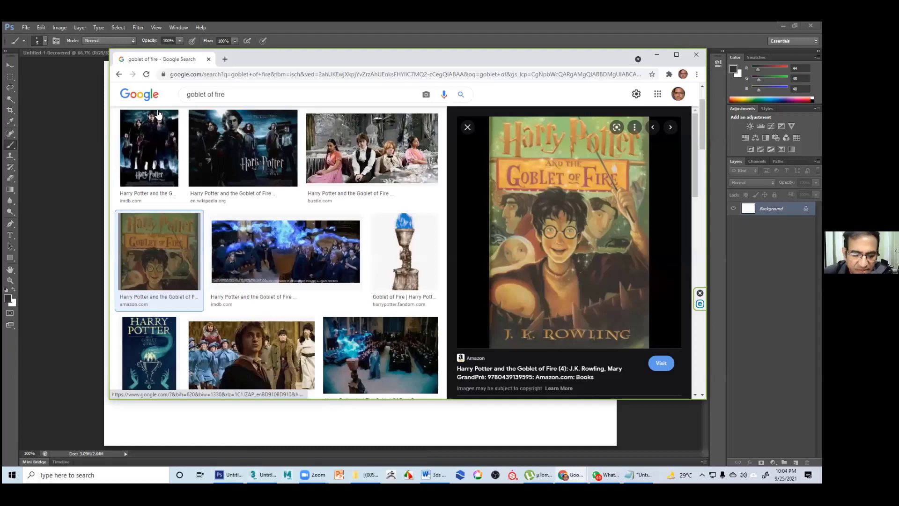
left_click(158, 112)
type("jpg")
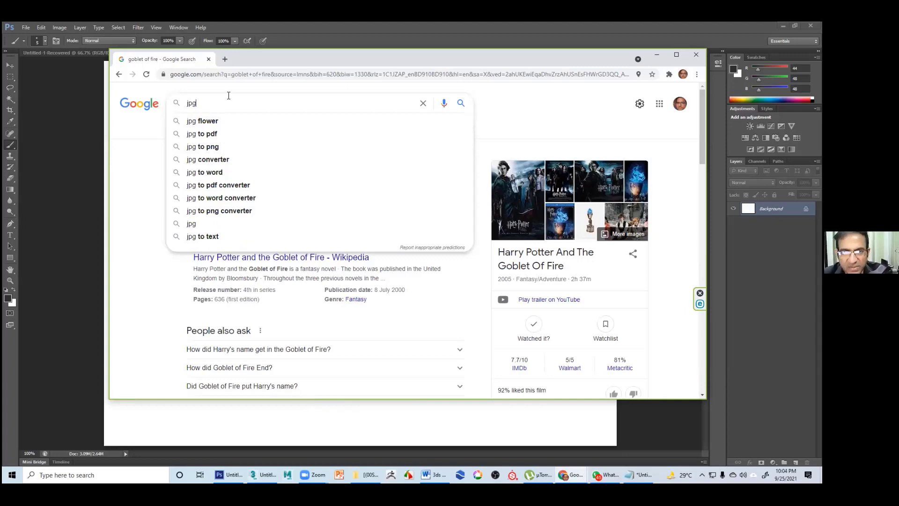
left_click(323, 226)
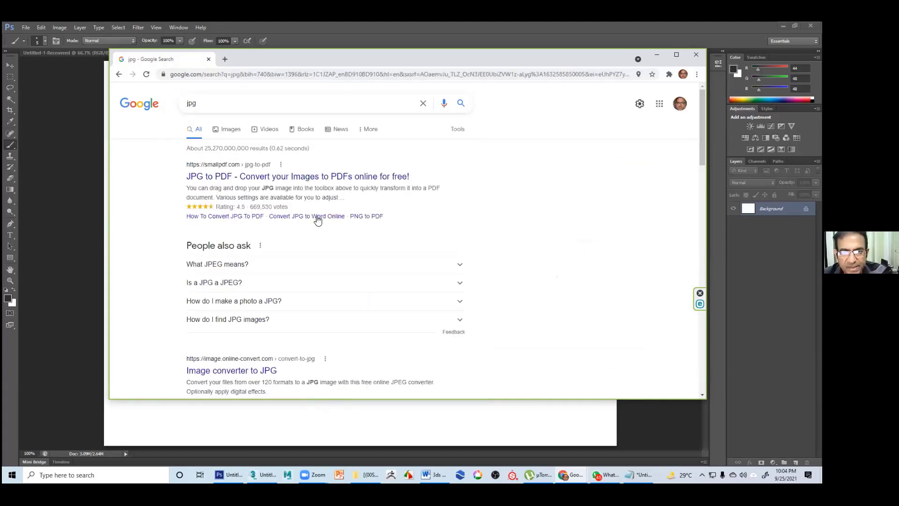
scroll(407, 238, "down", 3)
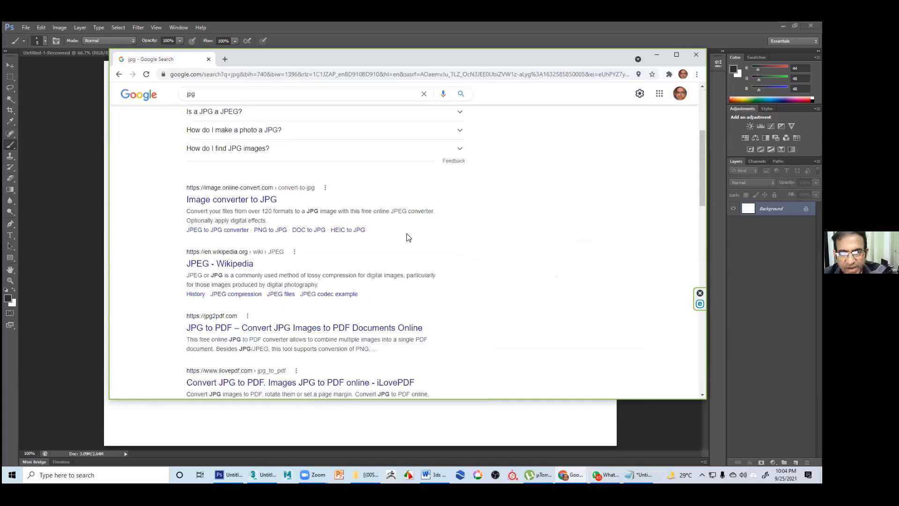
scroll(408, 237, "down", 2)
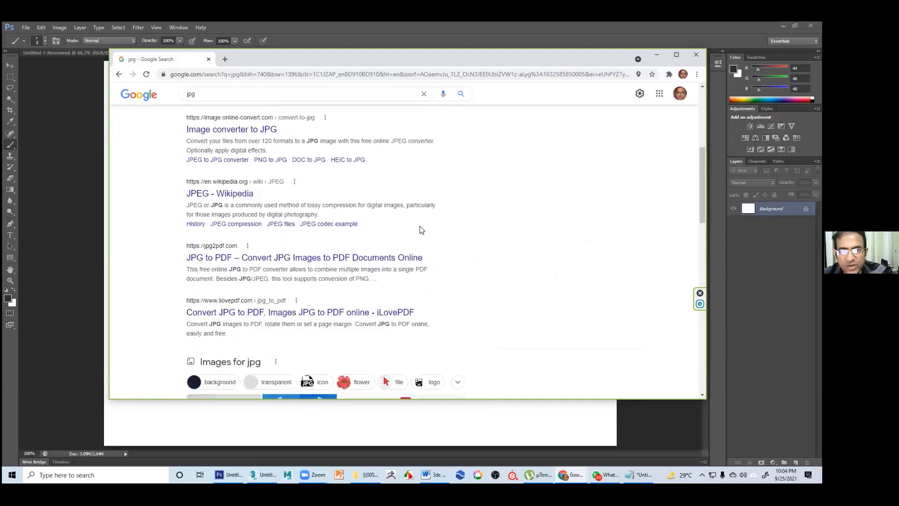
scroll(422, 230, "down", 2)
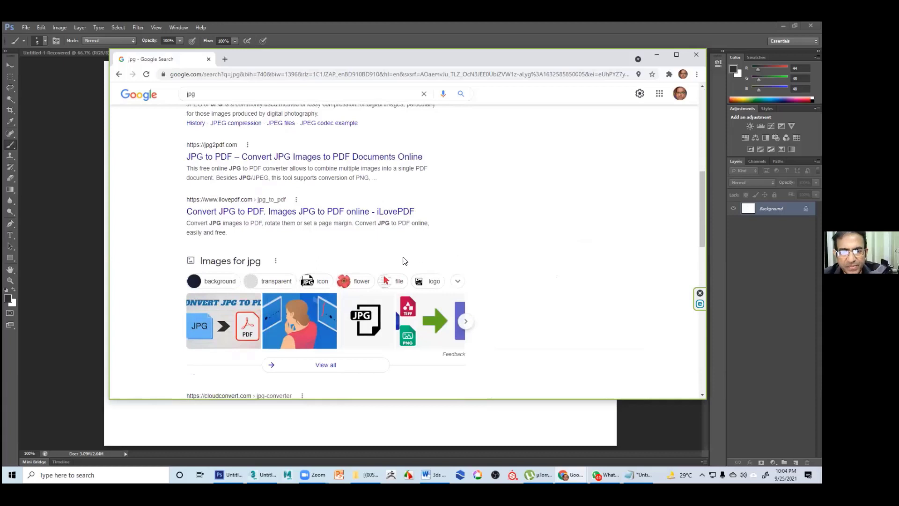
Search Google for "jpg full meaning" and highlight the phrase "Joint Photographic Expert Group" in the answer
scroll(307, 274, "down", 1)
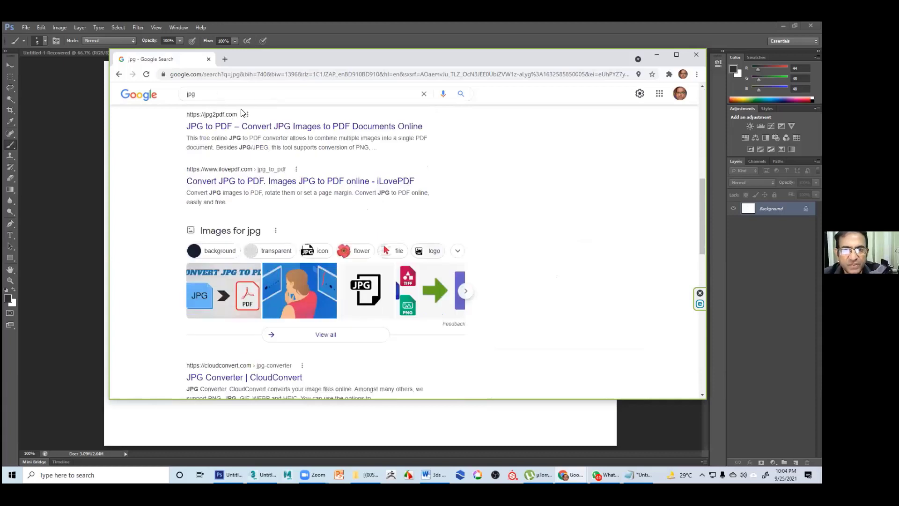
scroll(242, 107, "down", 3)
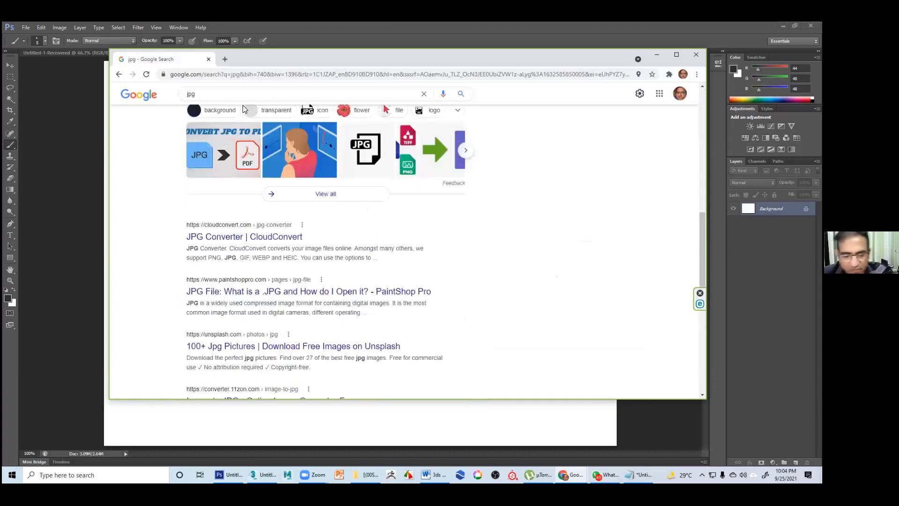
type("/ fu")
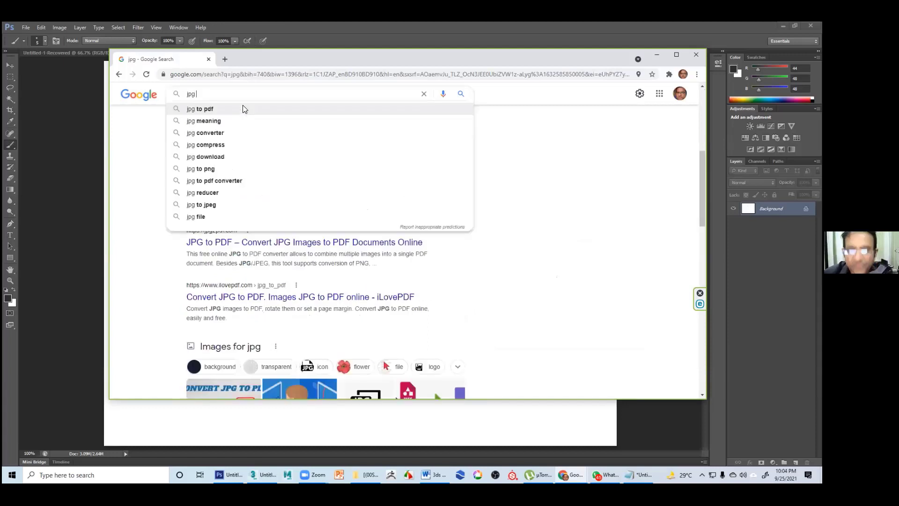
type("ll")
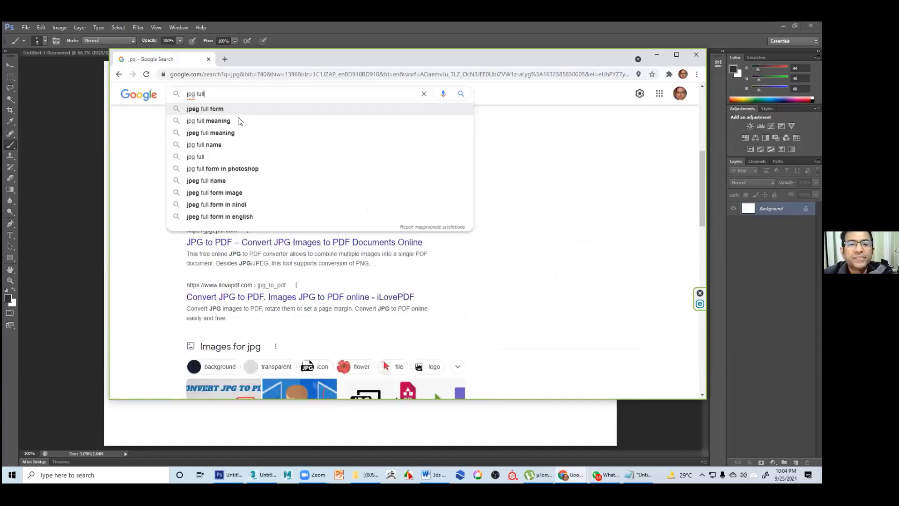
left_click(235, 122)
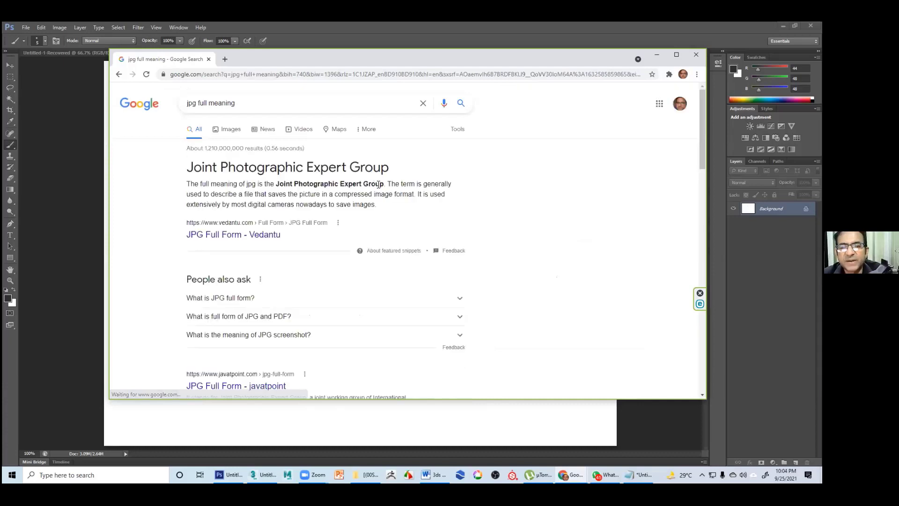
left_click_drag(383, 185, 277, 186)
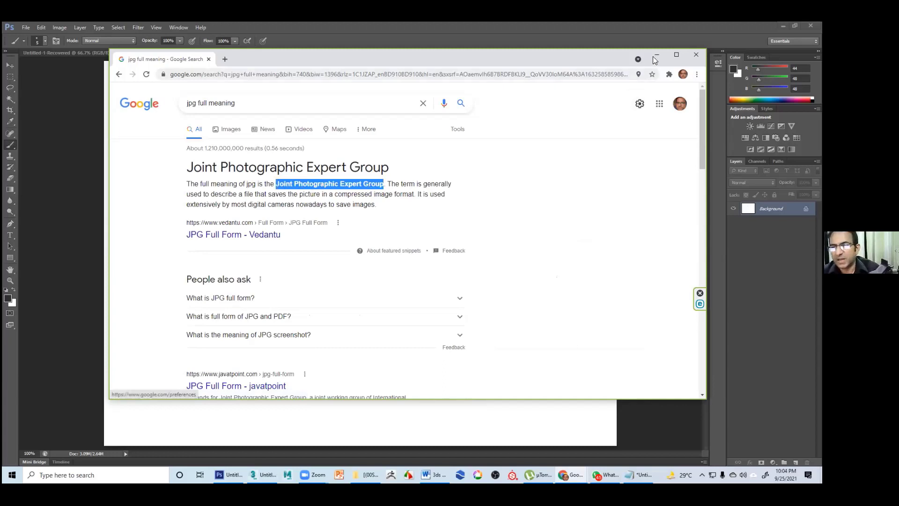
Switch to Photoshop and open the recent file Lighting and rendering LAB.psd
key("super+Down")
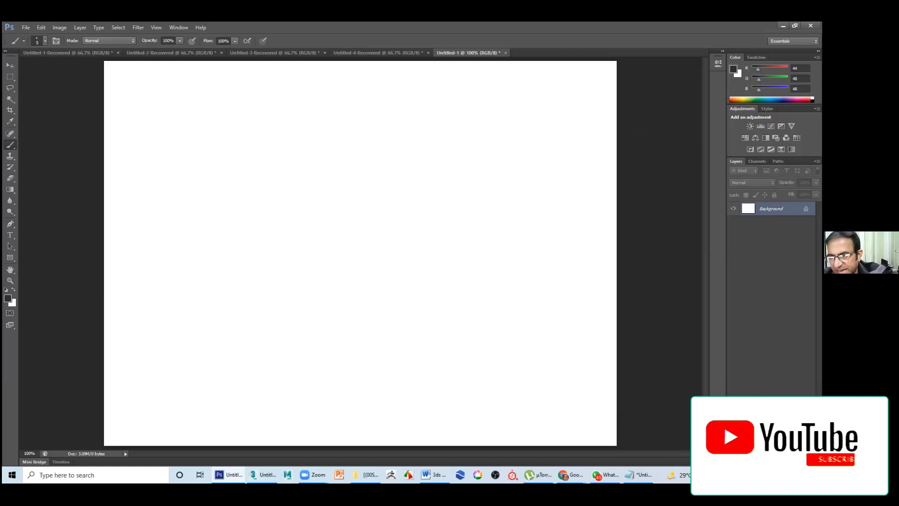
left_click(25, 28)
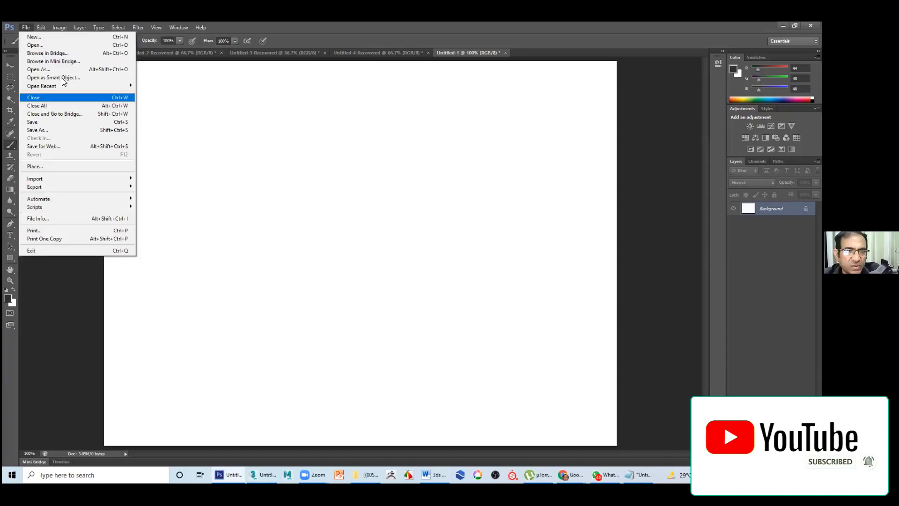
mouse_move(66, 87)
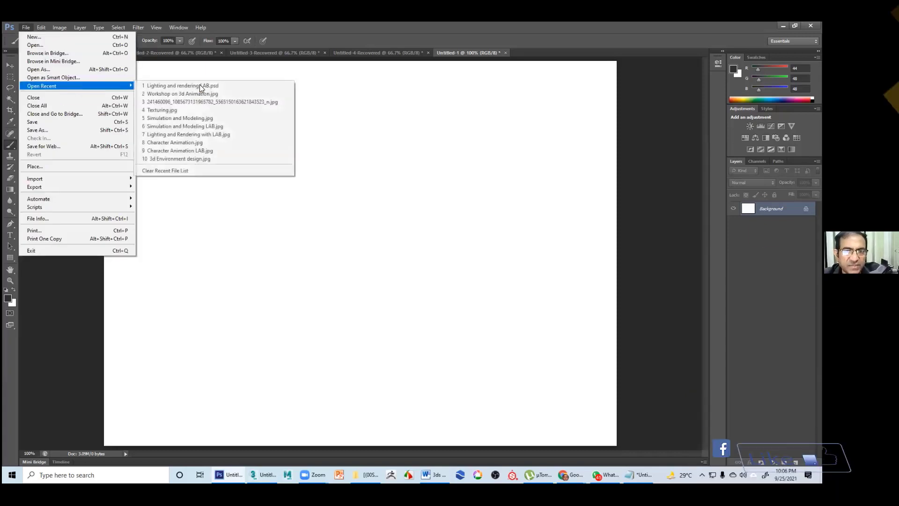
left_click(229, 86)
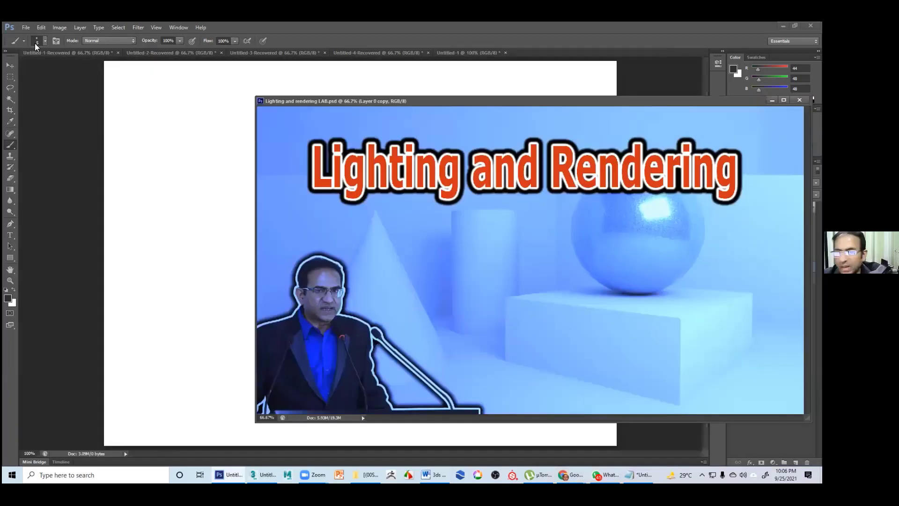
key("alt+f")
left_click(36, 45)
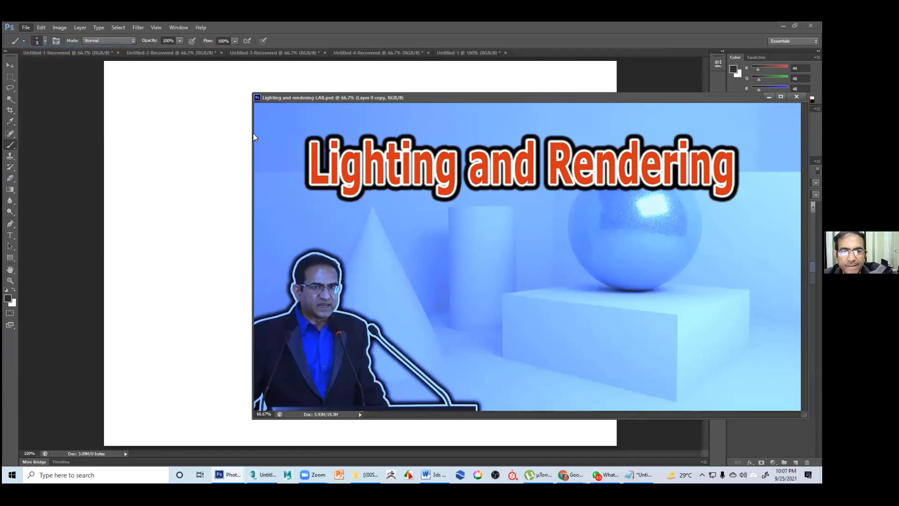
key("F4")
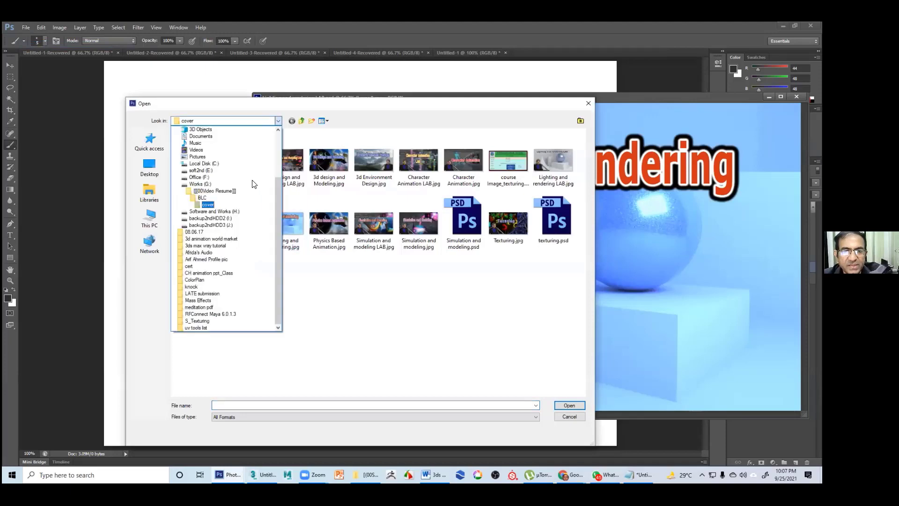
left_click(221, 162)
double_click(219, 154)
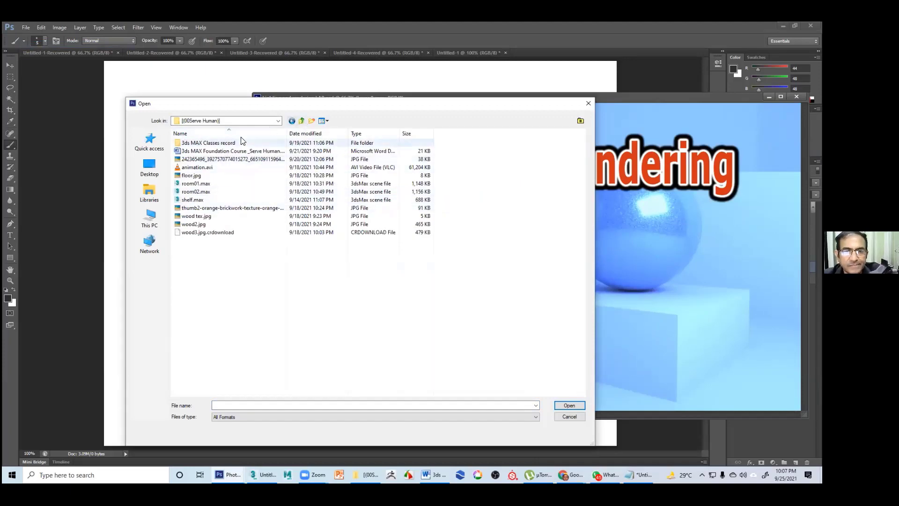
double_click(267, 142)
left_click(302, 121)
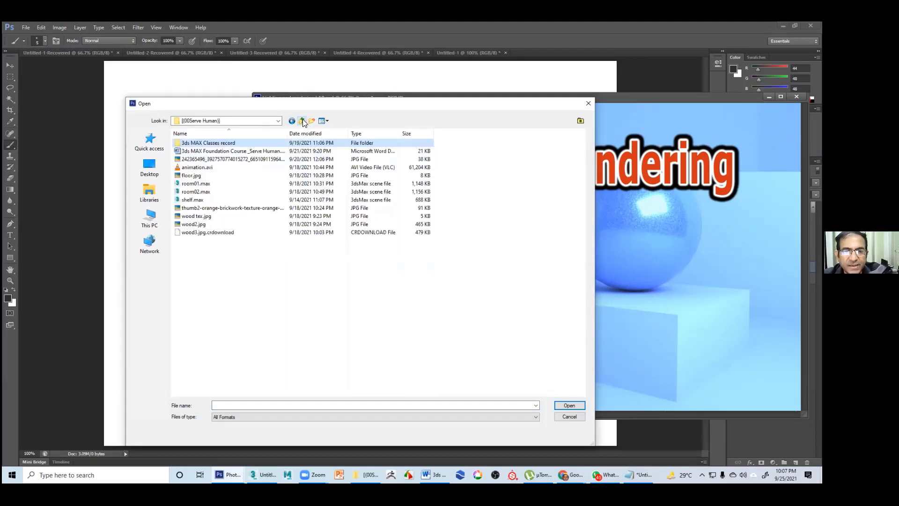
left_click(302, 120)
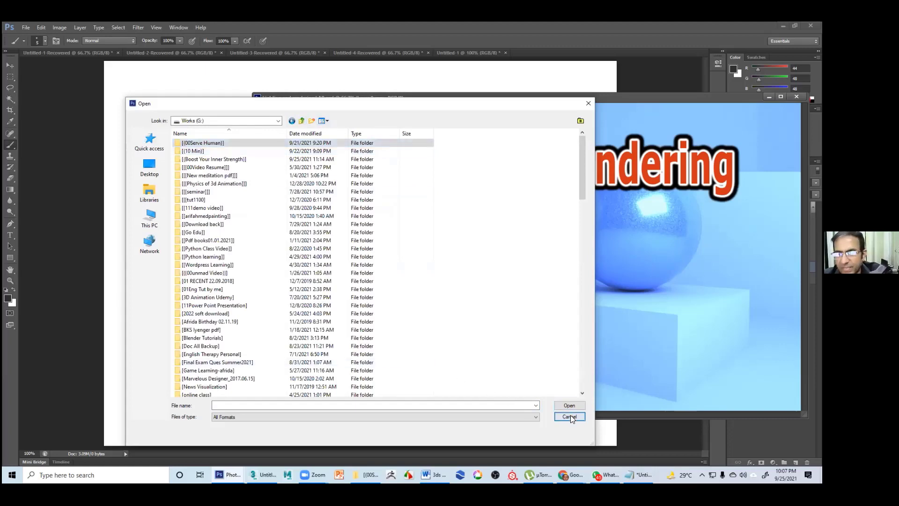
left_click(569, 416)
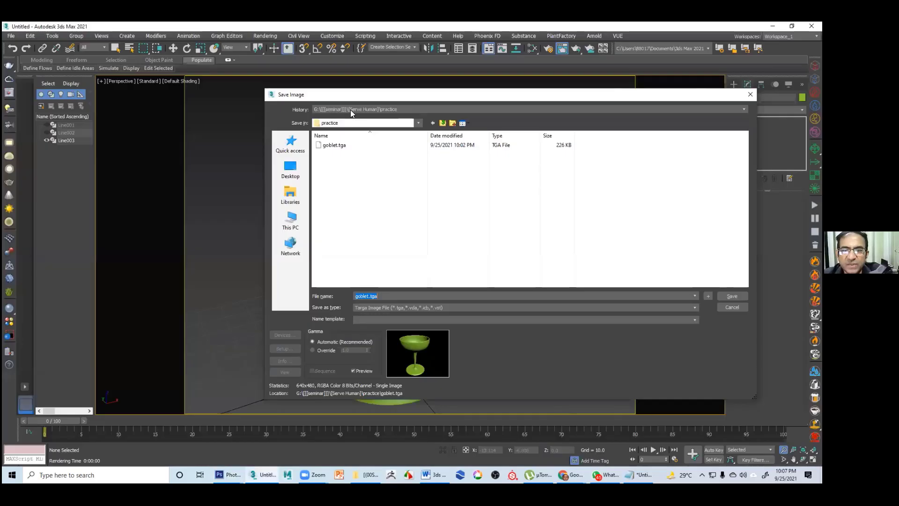
Save the goblet render from 3ds Max as goblet.tga in the 00Serve Human folder on the Works (G:) drive, accepting the Targa settings
left_click(358, 124)
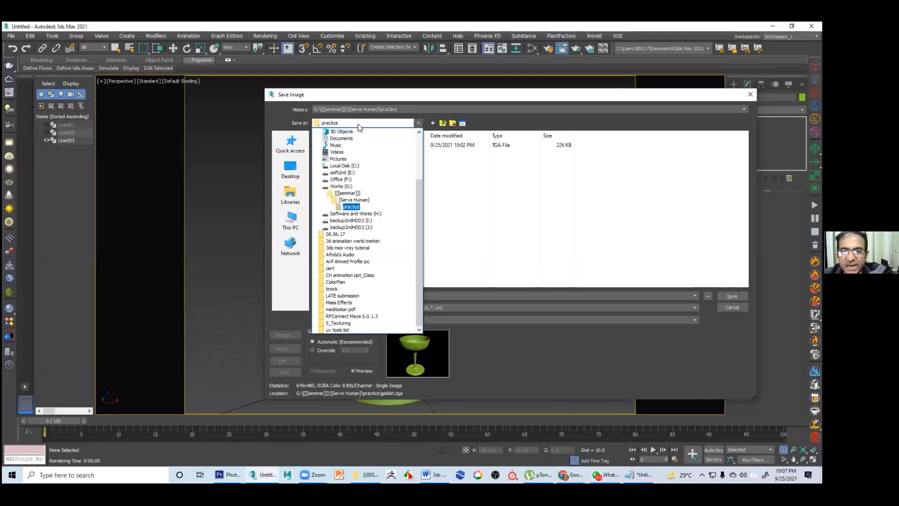
left_click(367, 187)
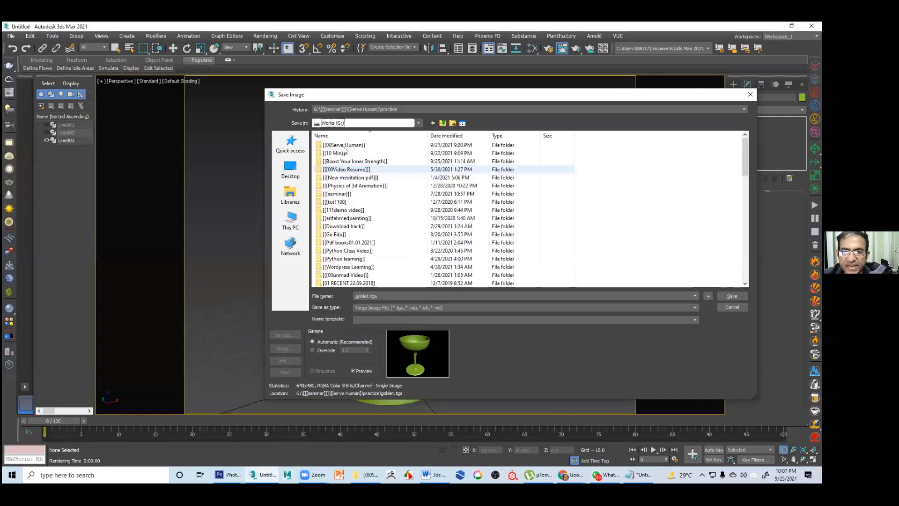
double_click(344, 145)
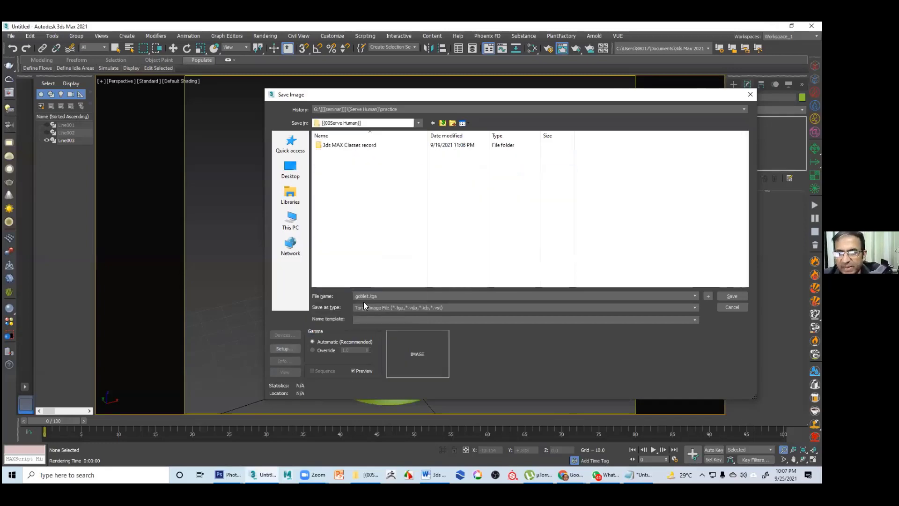
left_click(633, 297)
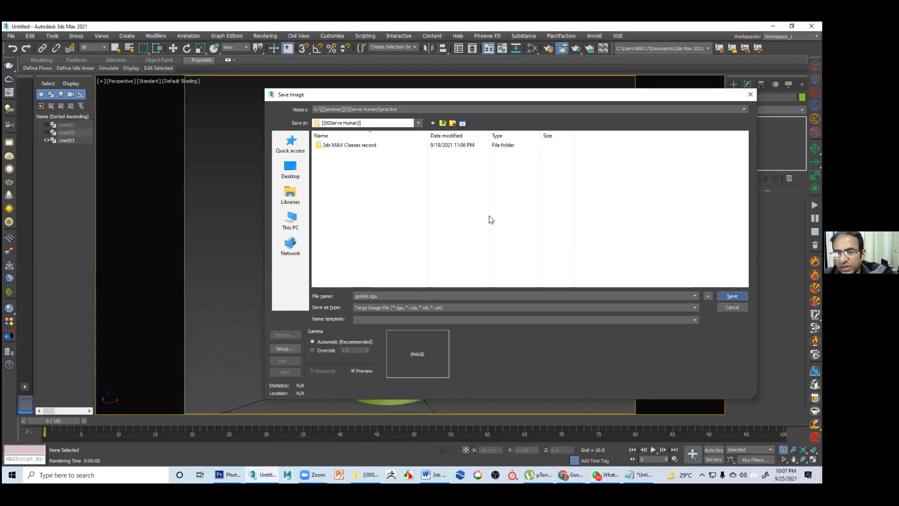
key("Return")
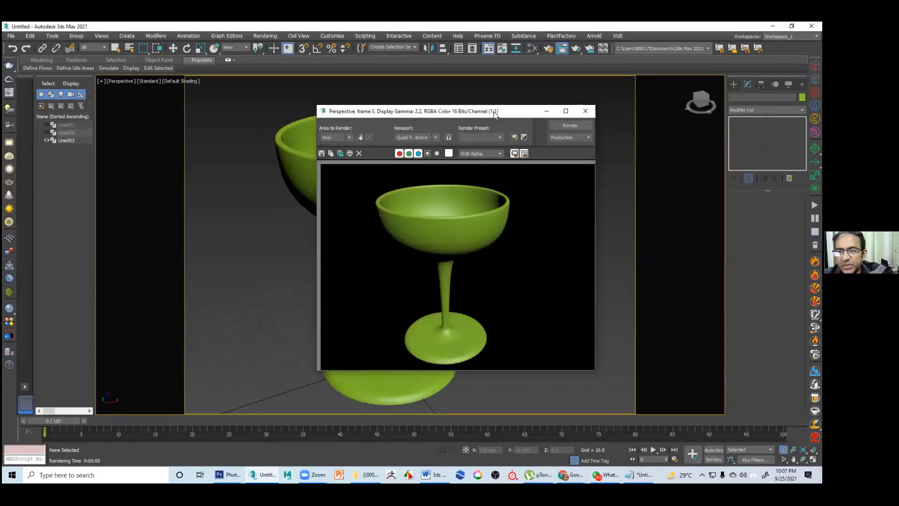
left_click_drag(524, 111, 457, 155)
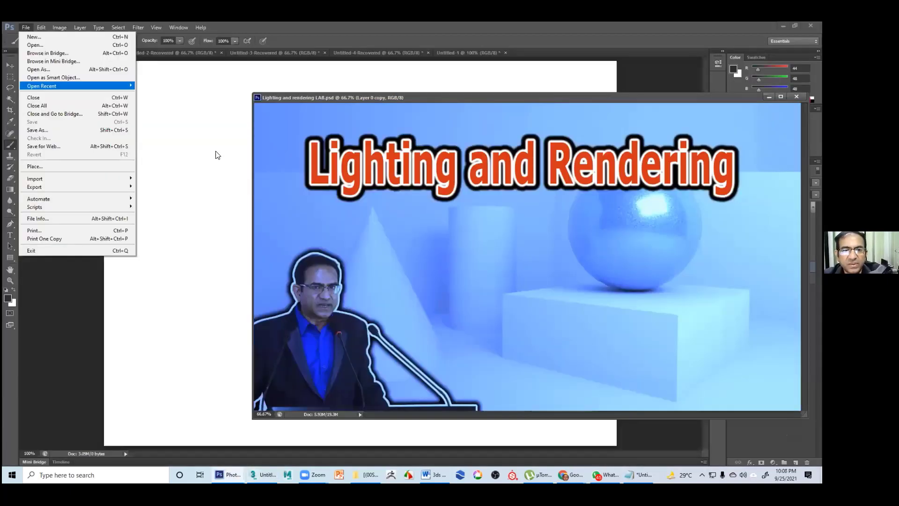
Switch to Photoshop and open goblet.tga from the 00Serve Human folder on the Works (G:) drive
key("ctrl+o")
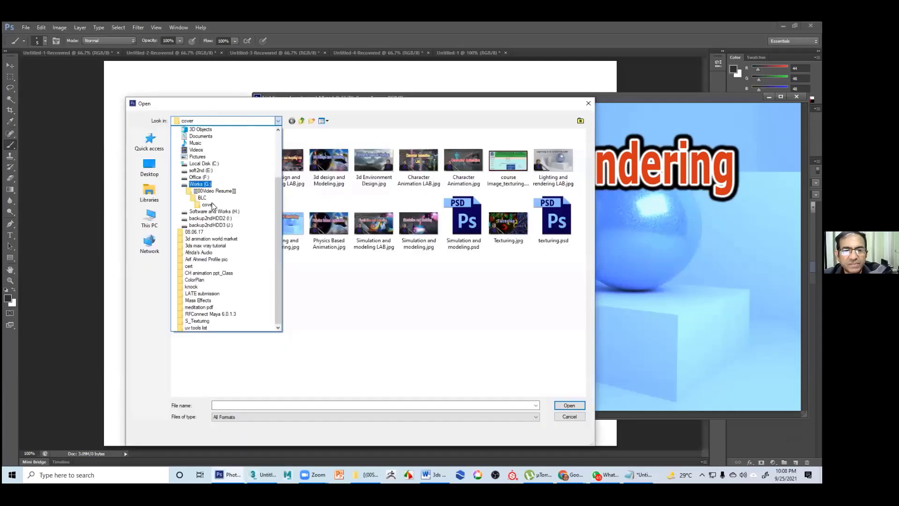
left_click(205, 189)
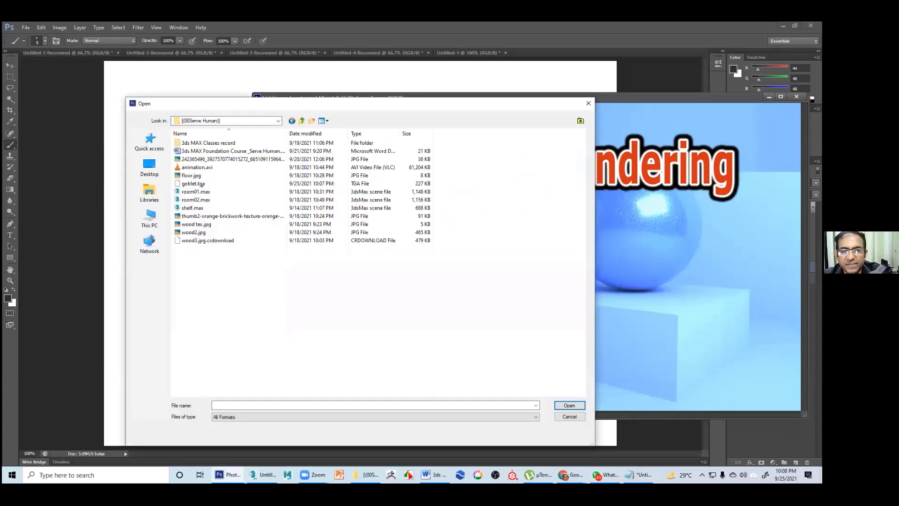
left_click(203, 184)
key("Return")
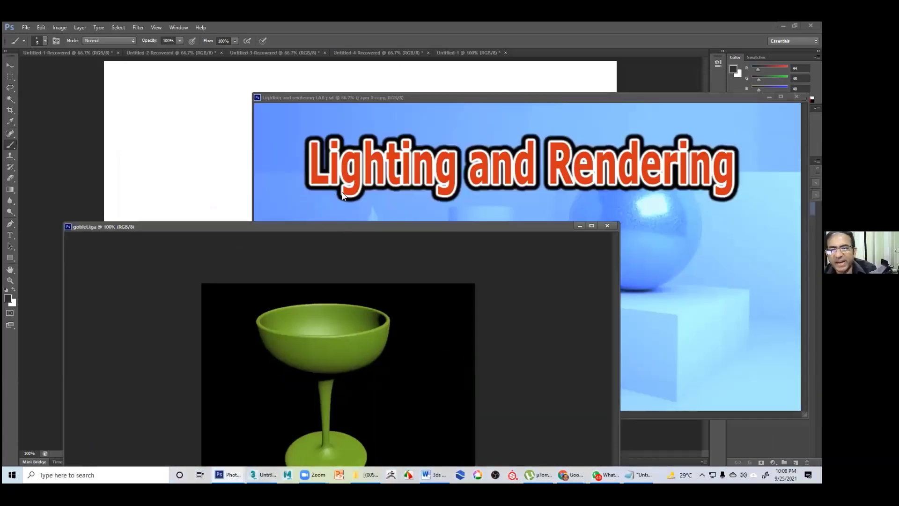
Arrange the two floating document windows so the goblet image lies in front of the Lighting and Rendering image
left_click_drag(340, 226, 286, 198)
left_click(562, 99)
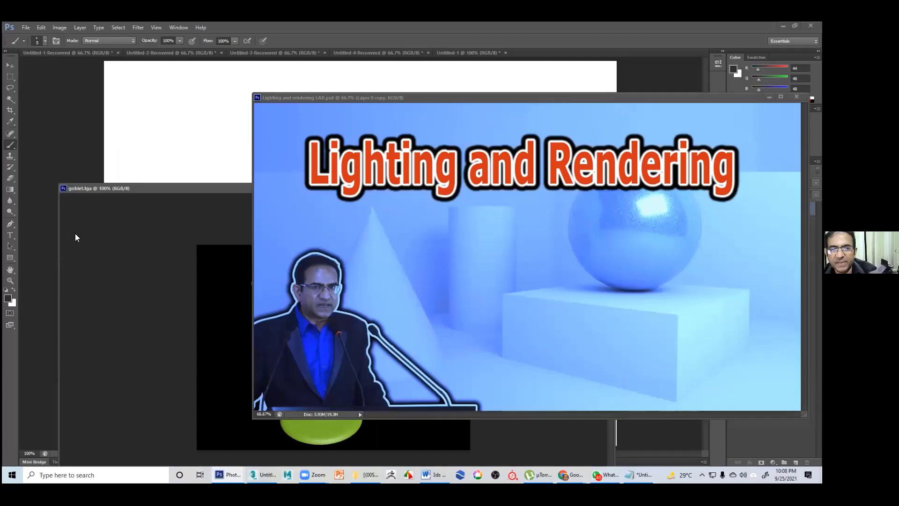
left_click_drag(374, 97, 227, 75)
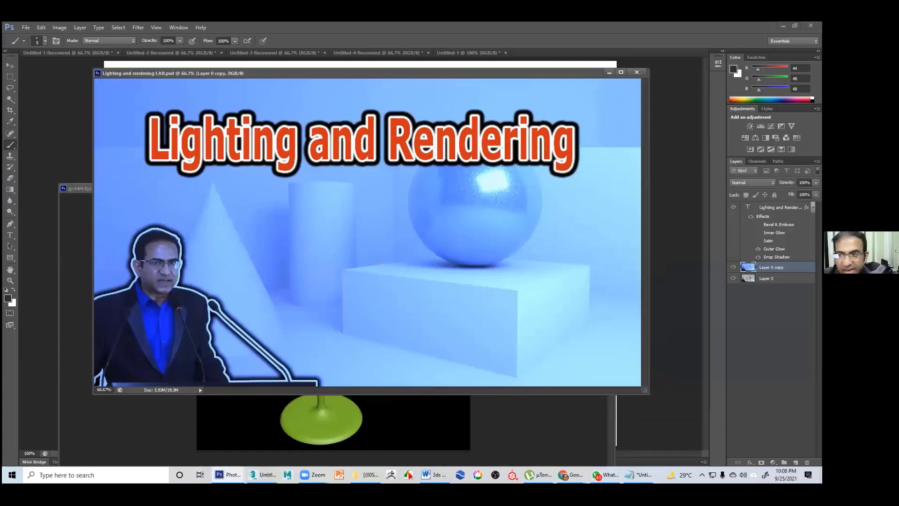
left_click_drag(327, 73, 355, 73)
left_click_drag(89, 188, 74, 165)
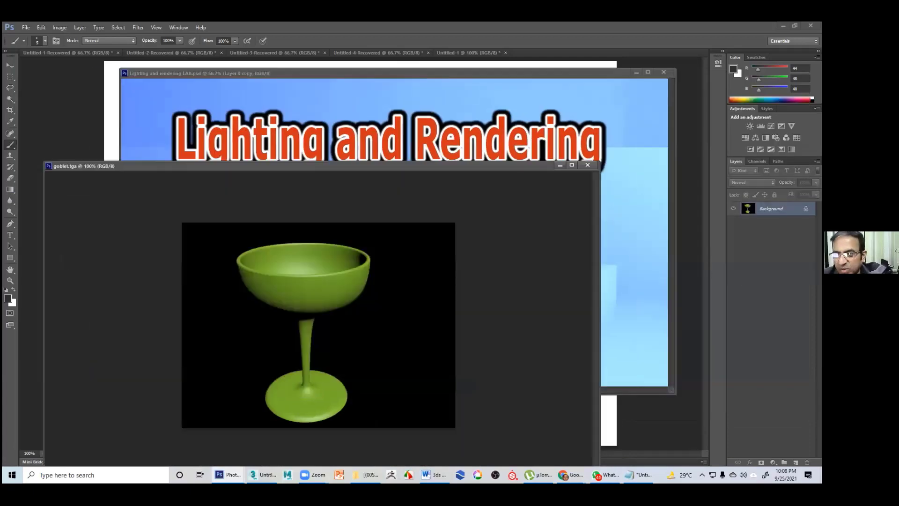
Examine goblet.tga's Alpha 1 channel on its own and overlaid on the RGB channels, and restore the plain RGB view
left_click(757, 161)
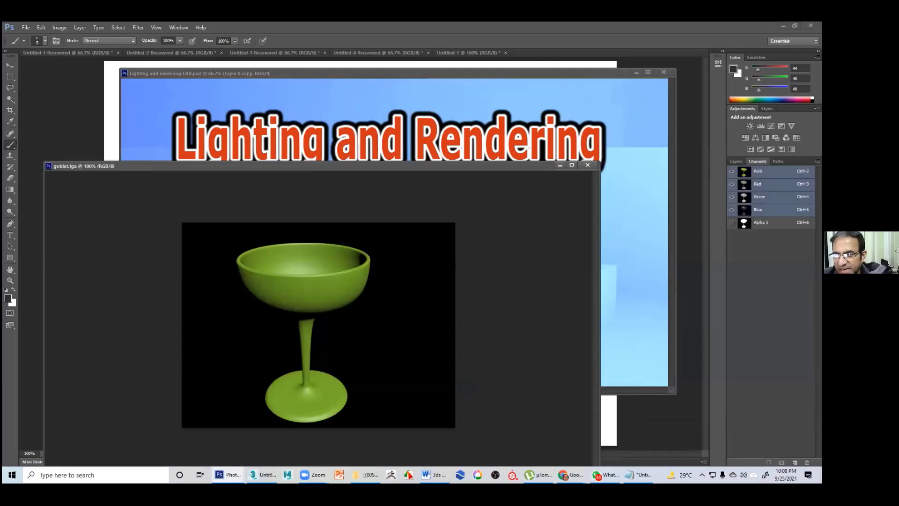
left_click(732, 222)
left_click(732, 222)
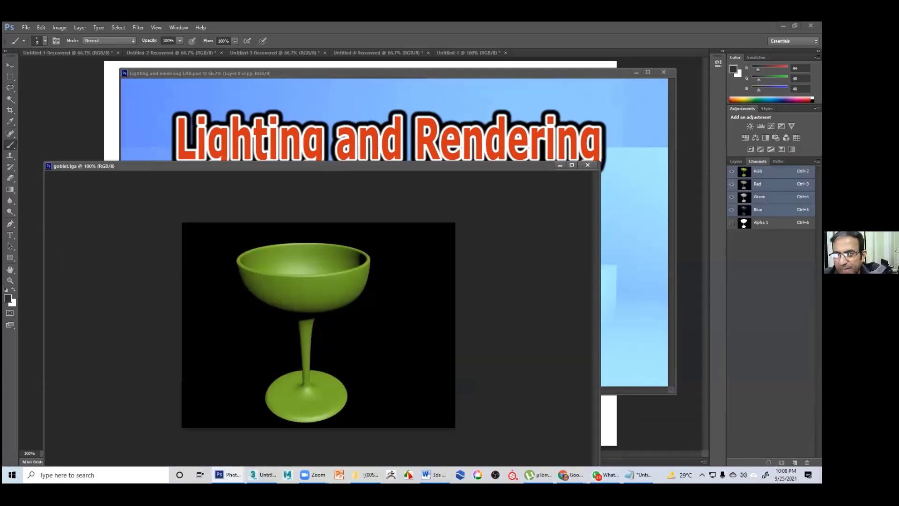
left_click(761, 223)
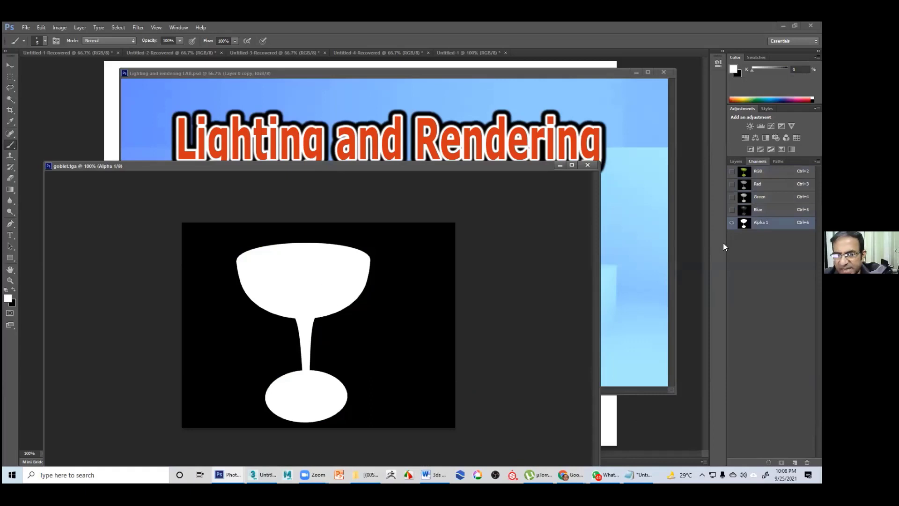
left_click(732, 172)
left_click(736, 161)
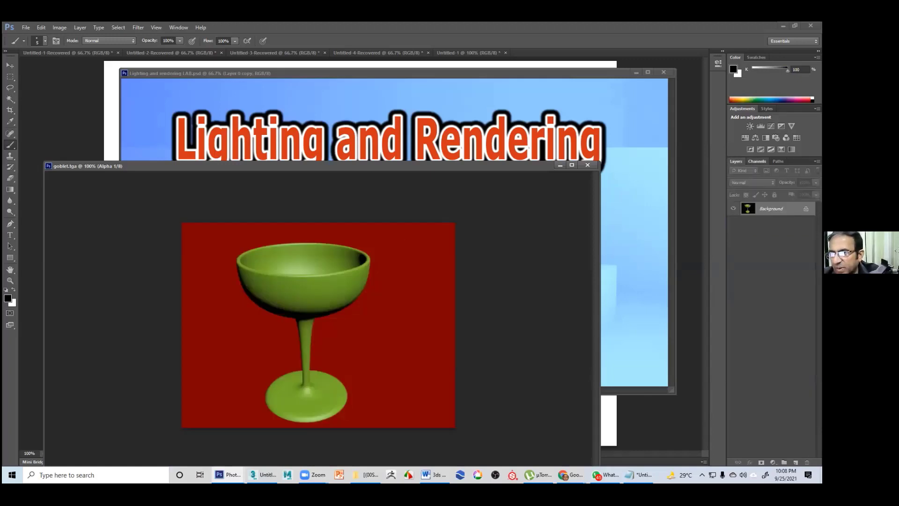
left_click(757, 161)
left_click(758, 171)
left_click(732, 222)
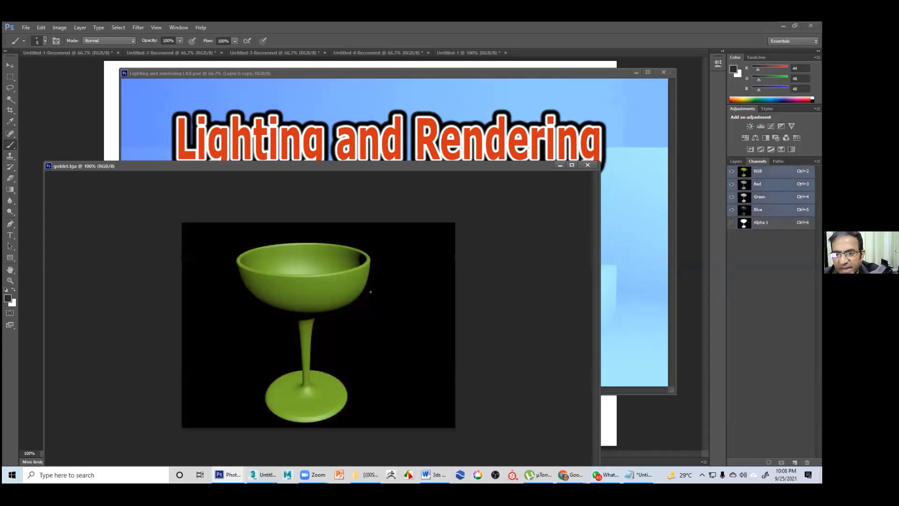
Load the Alpha 1 channel of goblet.tga as a new selection around the goblet
left_click_drag(396, 166, 521, 120)
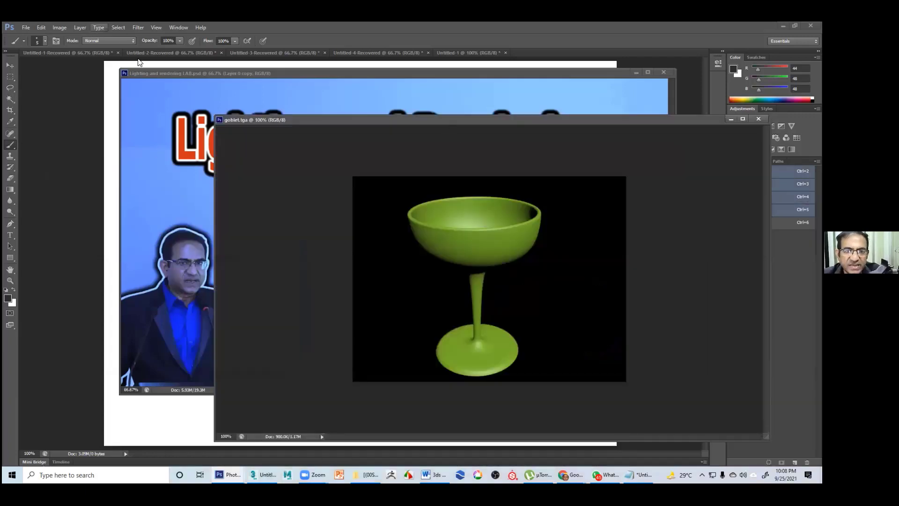
left_click(118, 28)
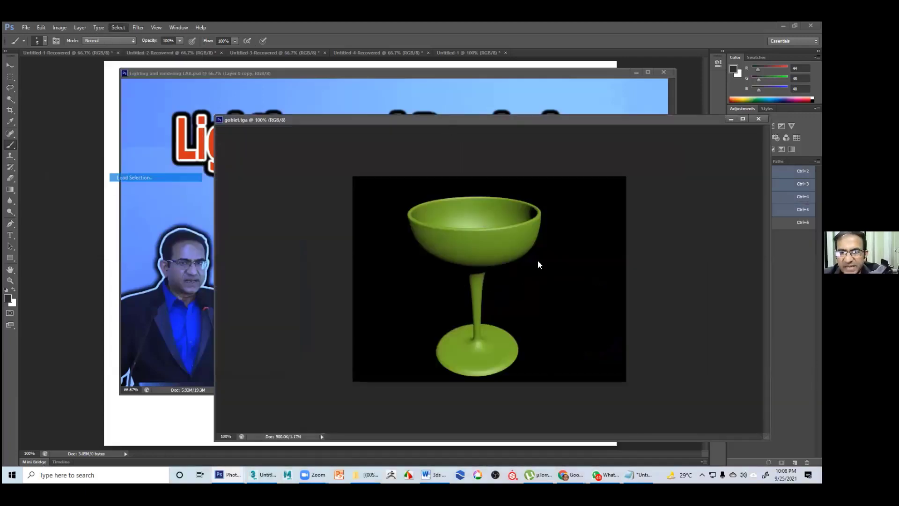
left_click(375, 175)
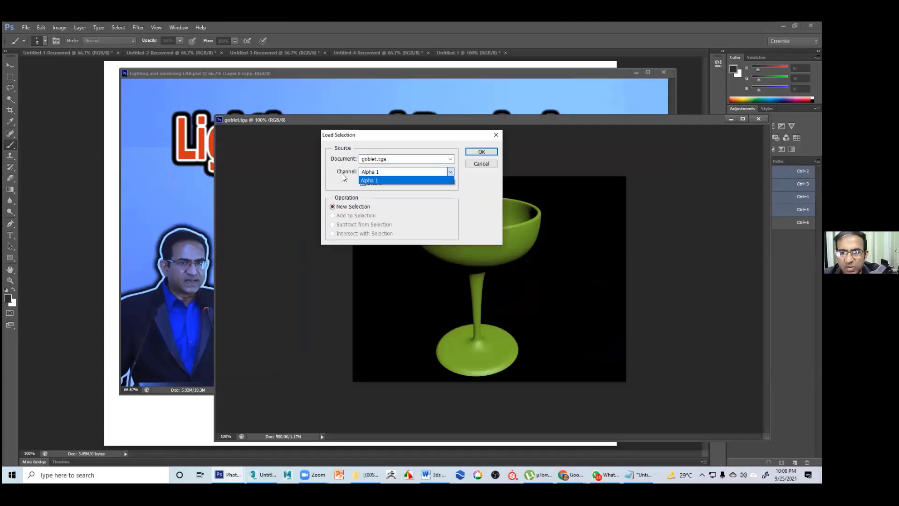
left_click(372, 182)
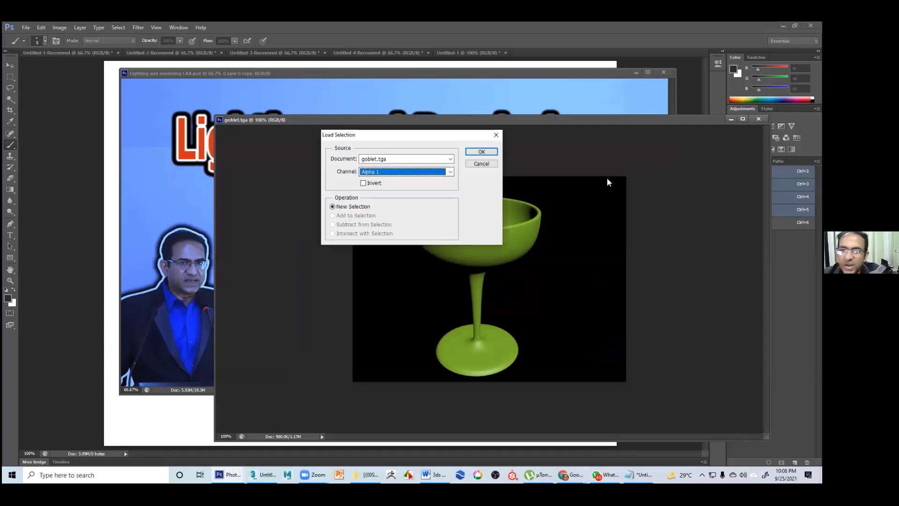
left_click(481, 152)
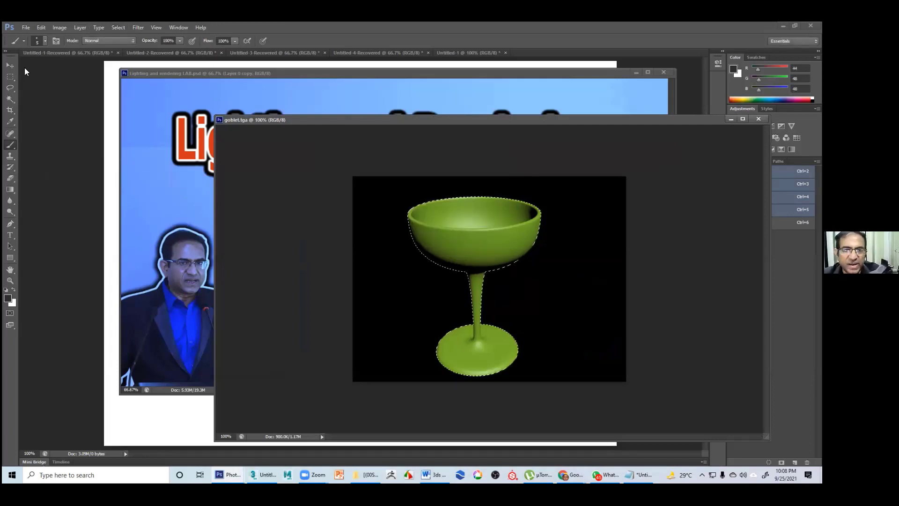
Copy the selected goblet into the Lighting and Rendering image and enlarge it to about 160% in the middle of the picture
key("v")
left_click_drag(440, 237, 169, 227)
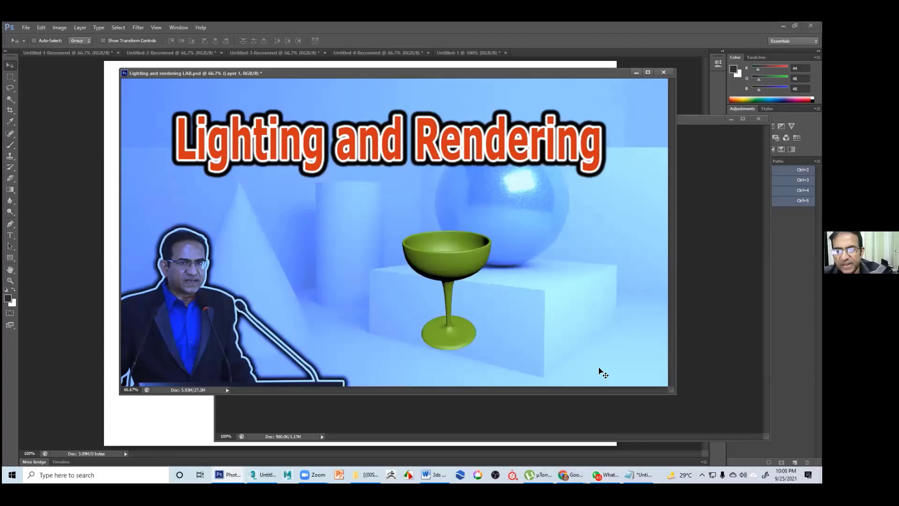
key("ctrl+t")
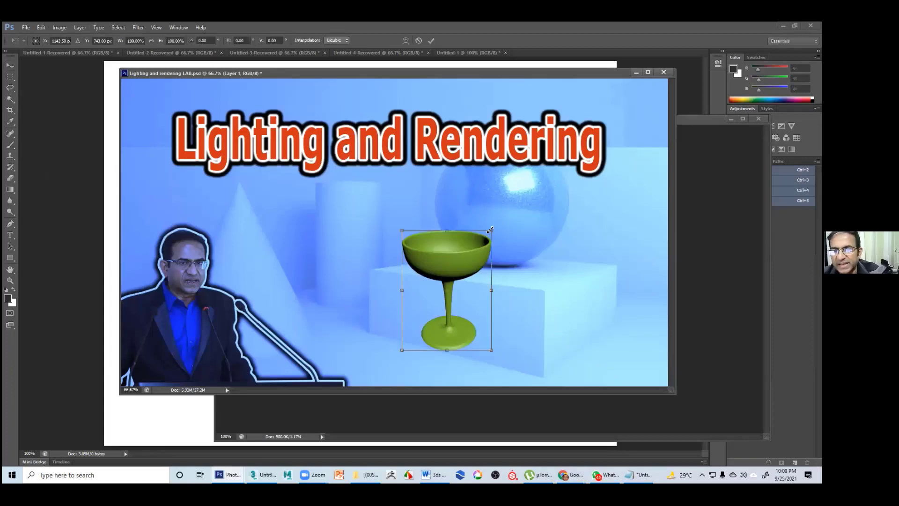
left_click_drag(492, 230, 546, 158)
left_click_drag(501, 184, 457, 240)
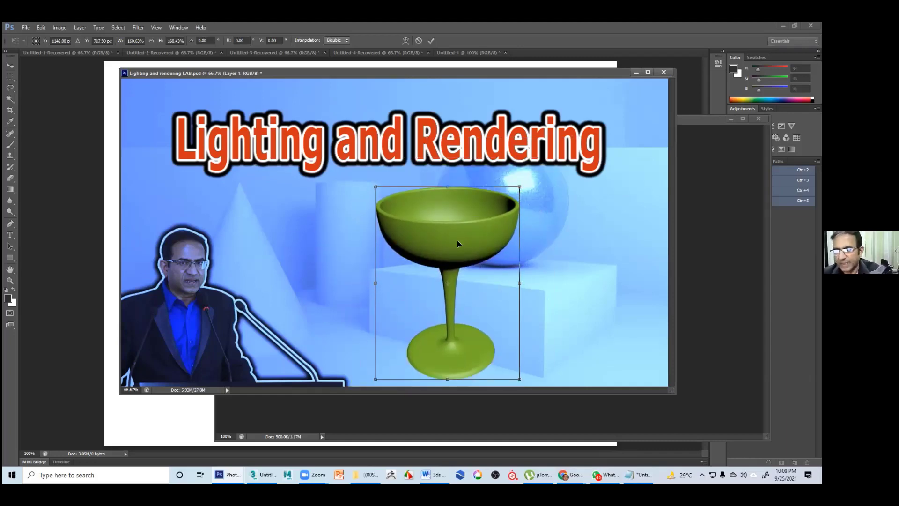
key("Return")
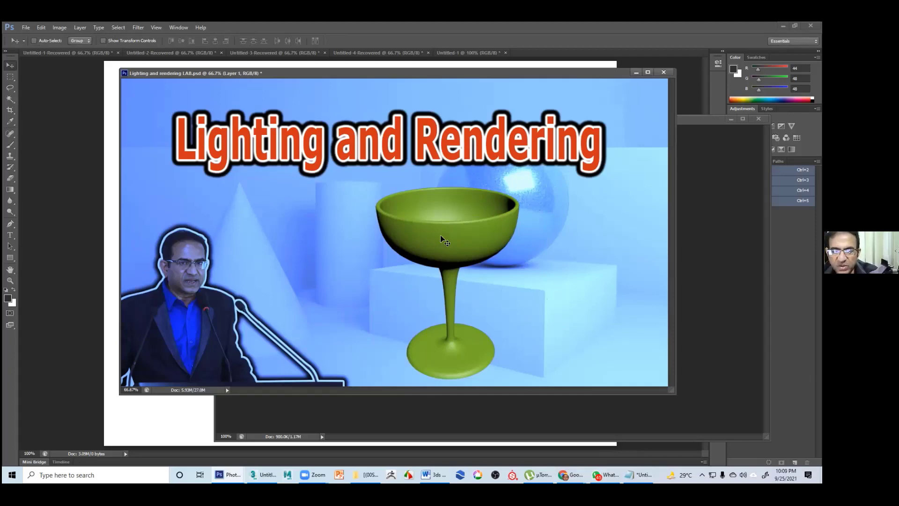
Move the goblet around over the Lighting and Rendering image and leave it between the speaker and the sphere
left_click_drag(446, 233, 223, 160)
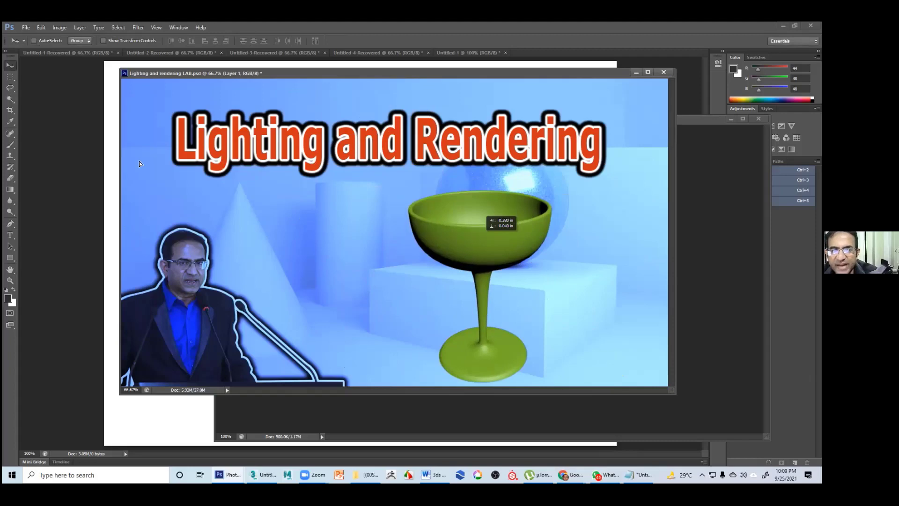
left_click_drag(139, 163, 448, 261)
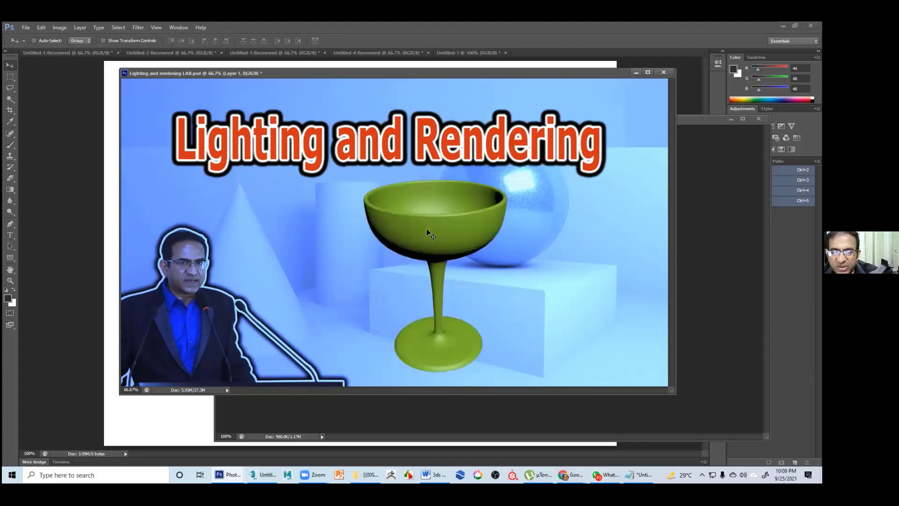
left_click_drag(427, 233, 528, 208)
left_click_drag(443, 237, 423, 232)
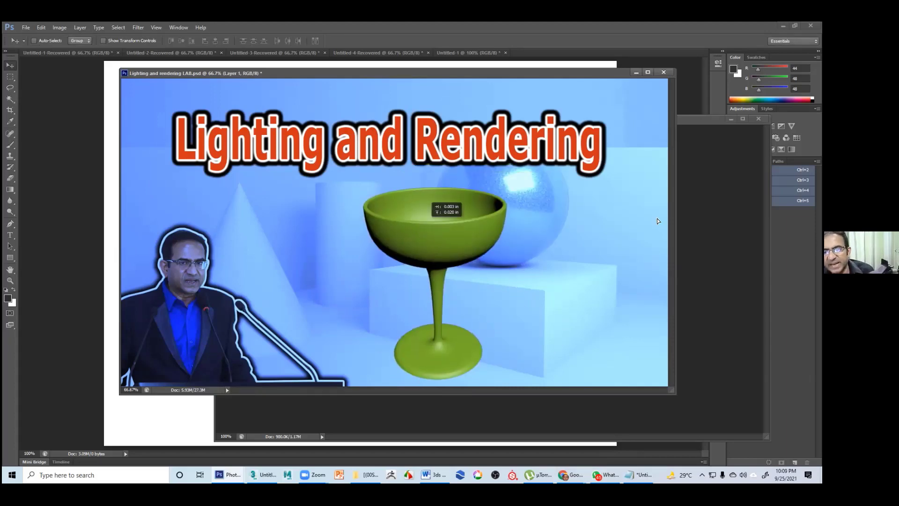
left_click_drag(484, 204, 619, 203)
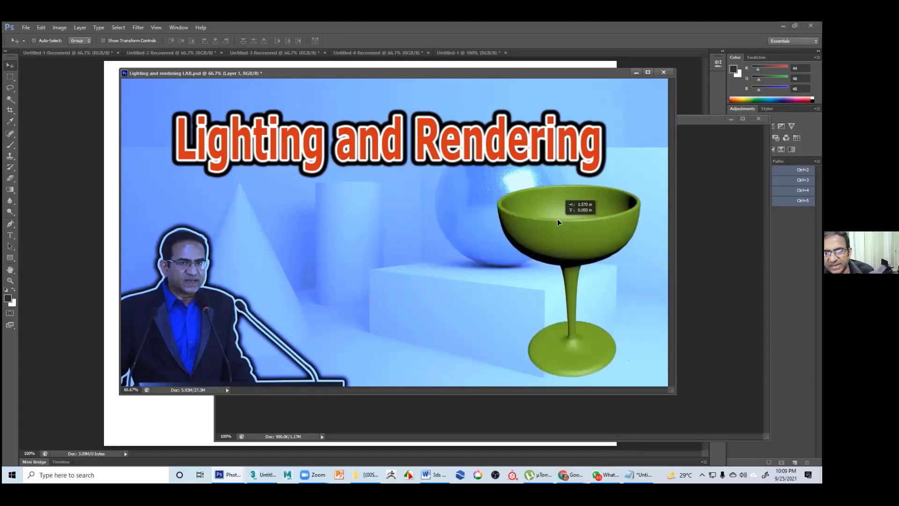
left_click_drag(331, 217, 331, 218)
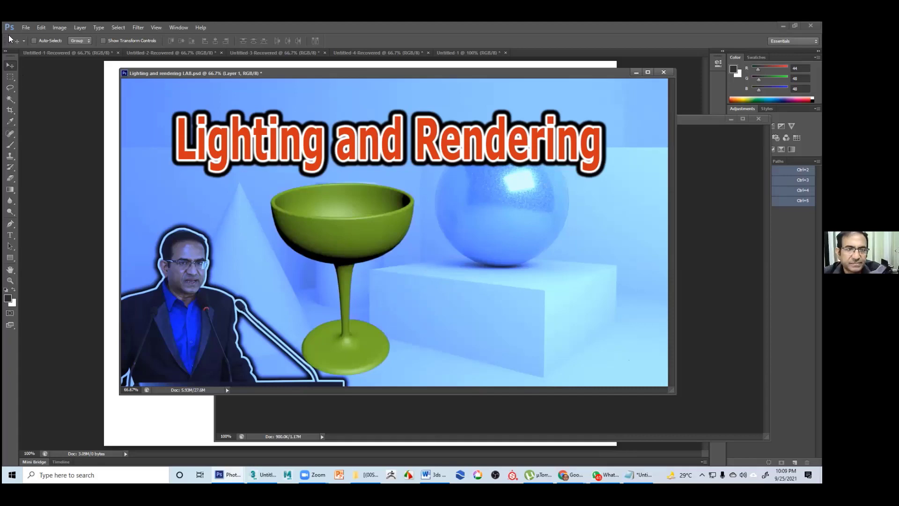
Switch to 3ds Max and unhide all objects so both red vases show beside the goblet
key("super+d")
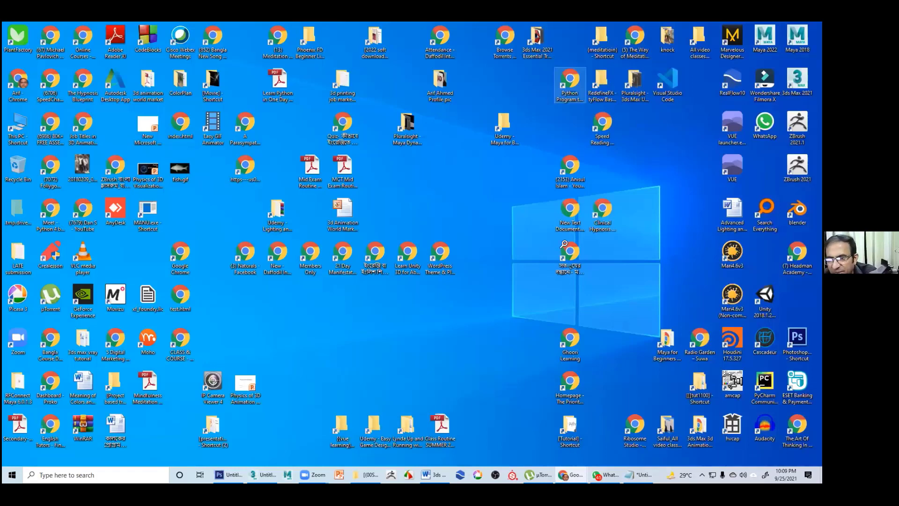
key("alt+Tab")
right_click(535, 250)
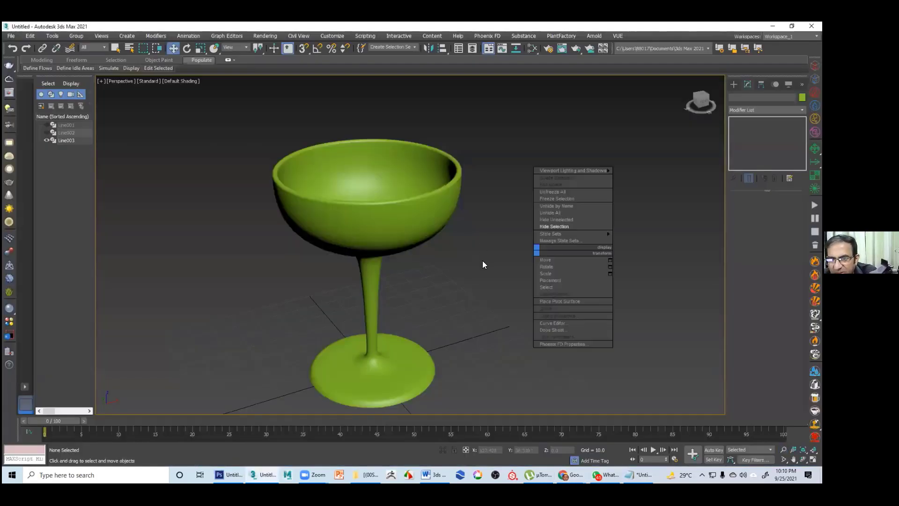
left_click(483, 264)
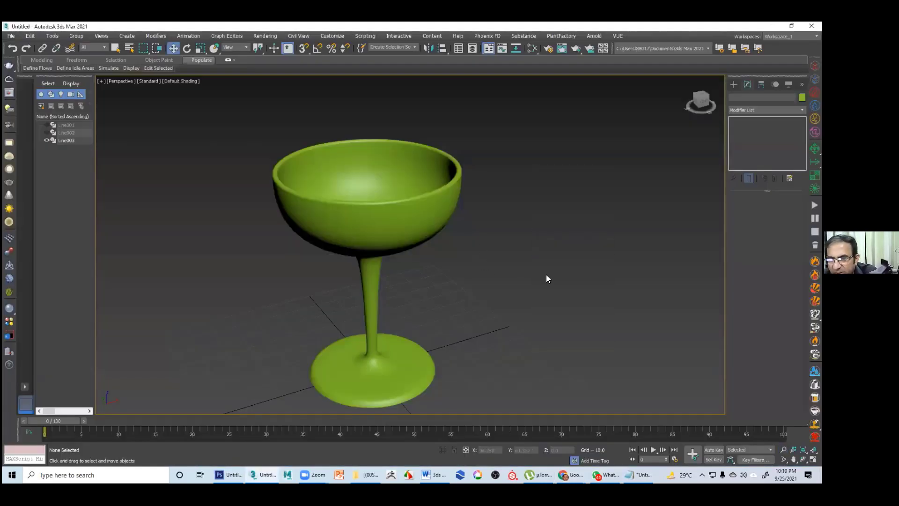
right_click(570, 240)
left_click(574, 234)
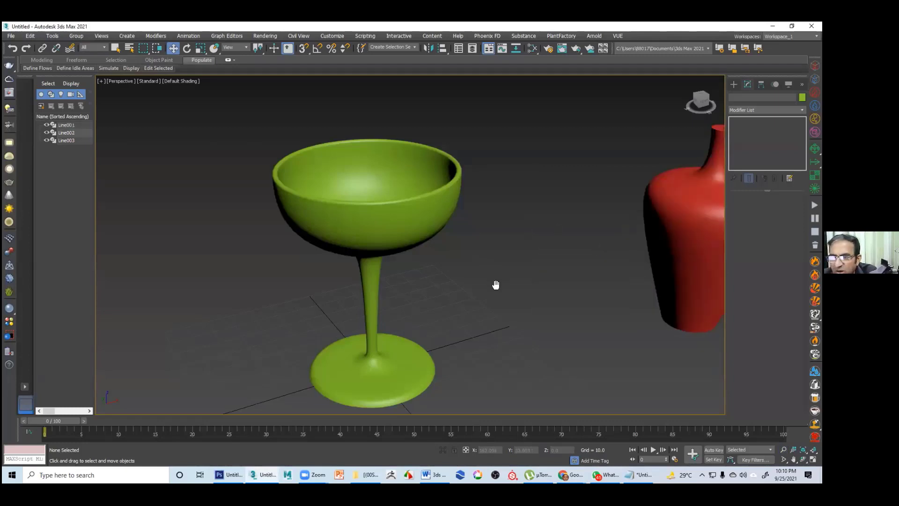
mouse_move(496, 284)
middle_mouse_down()
mouse_move(493, 275)
mouse_move(470, 278)
mouse_move(480, 289)
middle_mouse_up()
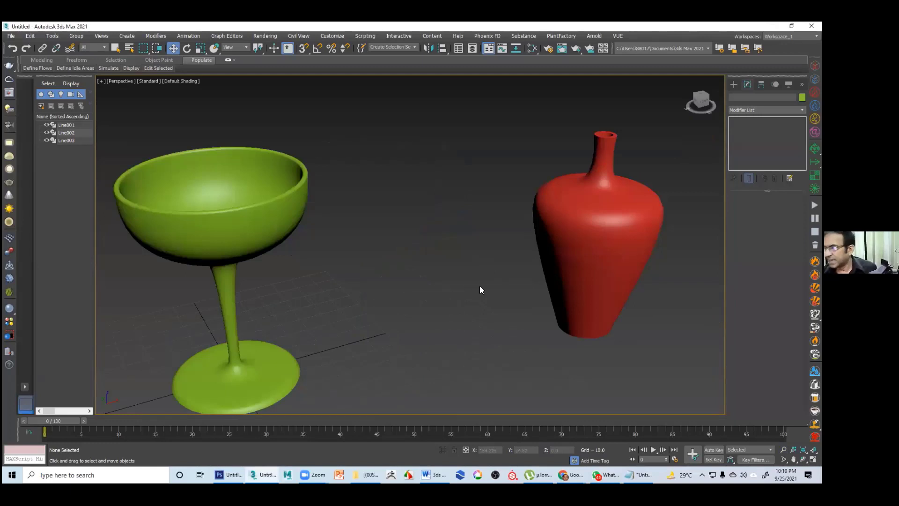
key("z")
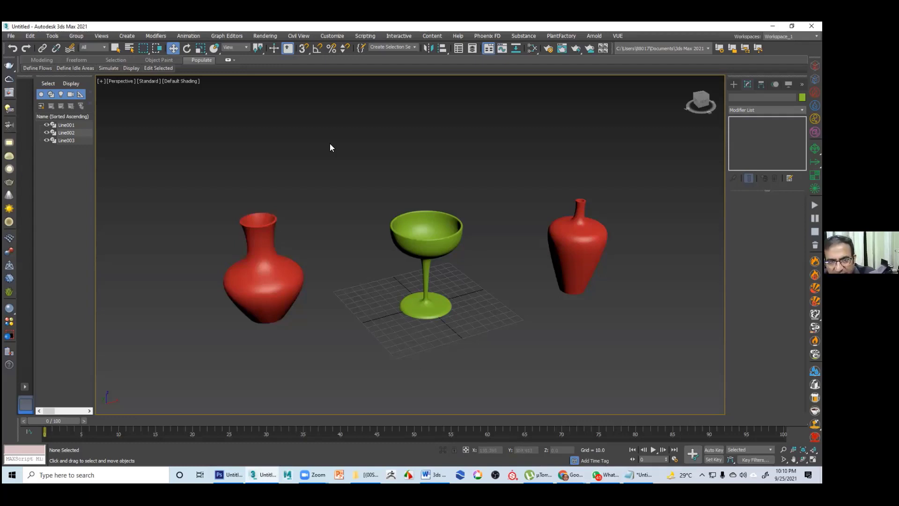
Merge the chair001 group from chair table.max in the scenes folder into the current scene
left_click(11, 37)
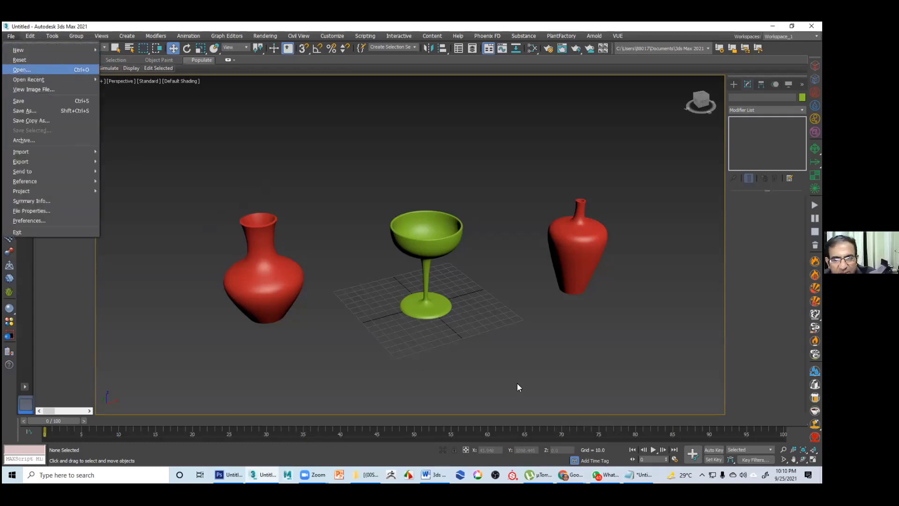
left_click(481, 339)
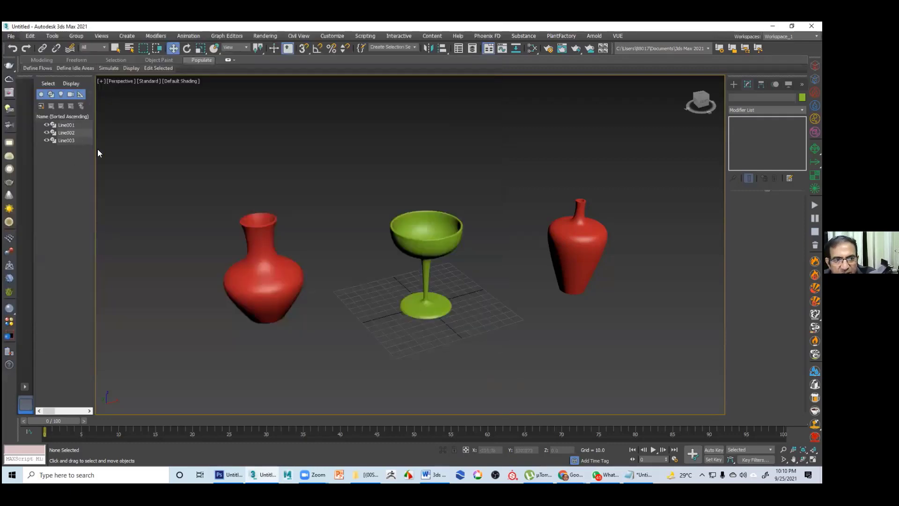
left_click(124, 150)
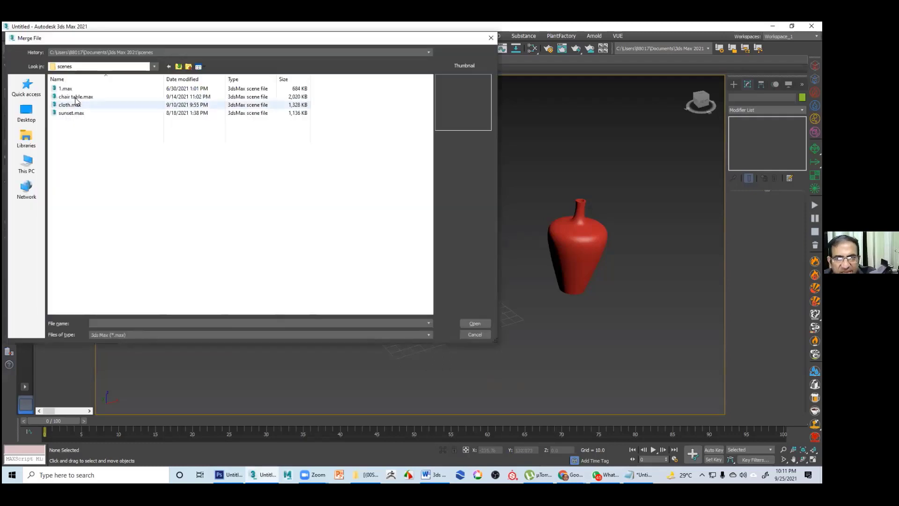
left_click(74, 97)
left_click(186, 89)
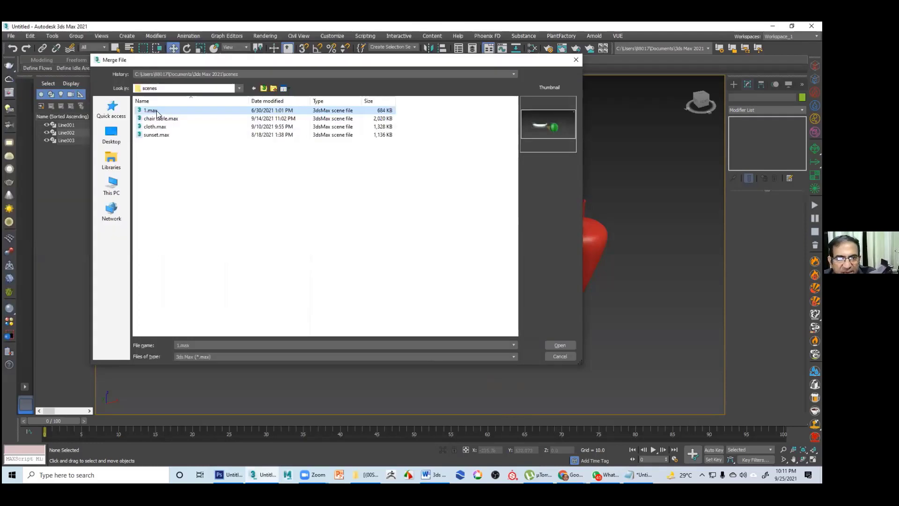
left_click(161, 119)
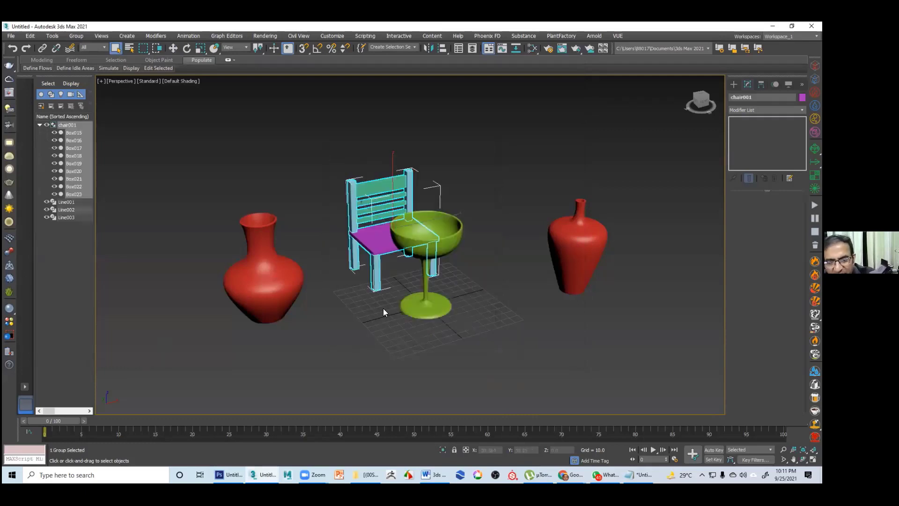
Scale the merged chair up uniformly and move it along X beyond the narrow-necked red vase
middle_click_drag(389, 267, 377, 289)
key("r")
left_click_drag(453, 210, 632, 205)
key("w")
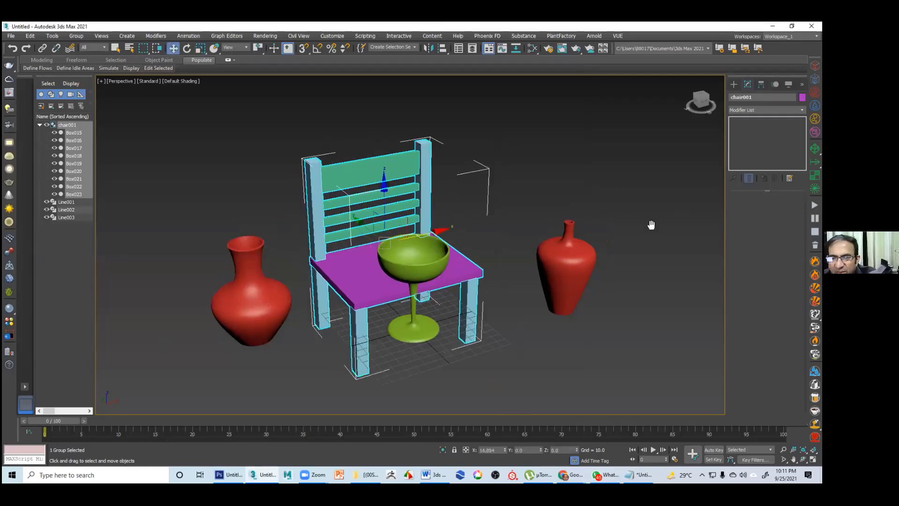
key("ctrl+z")
middle_click_drag(505, 277, 493, 273)
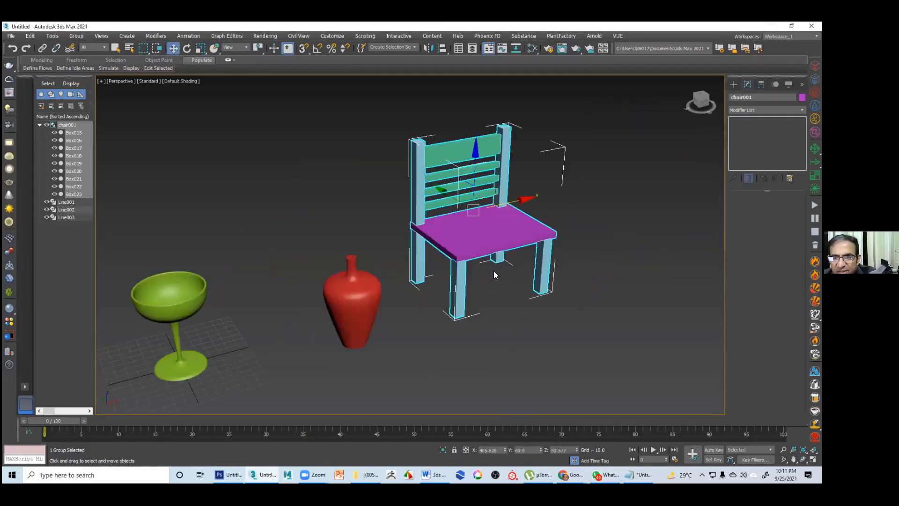
scroll(538, 250, "down", 5)
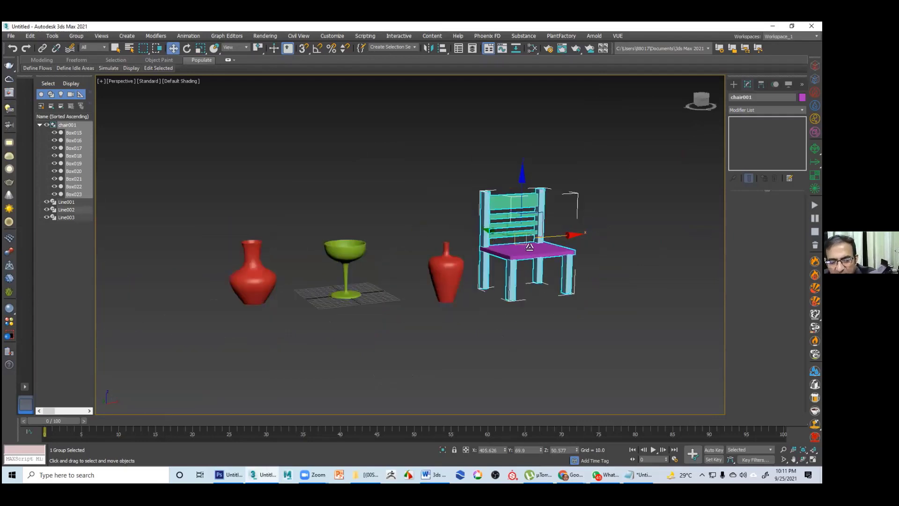
Scale the chair up further to dwarf the vases, and move it so its feet stand level with the goblet's base
key("r")
left_click_drag(525, 243, 534, 304)
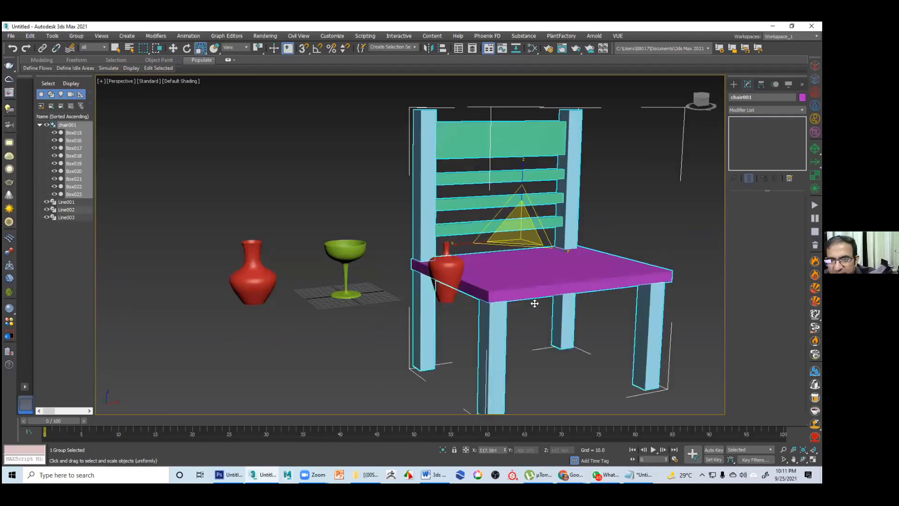
scroll(534, 304, "down", 5)
key("w")
left_click_drag(529, 229, 528, 198)
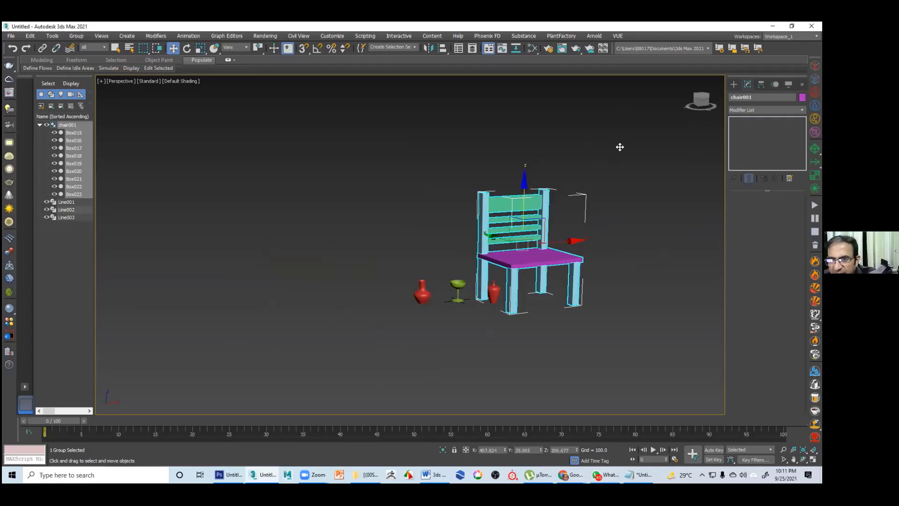
key("alt+w")
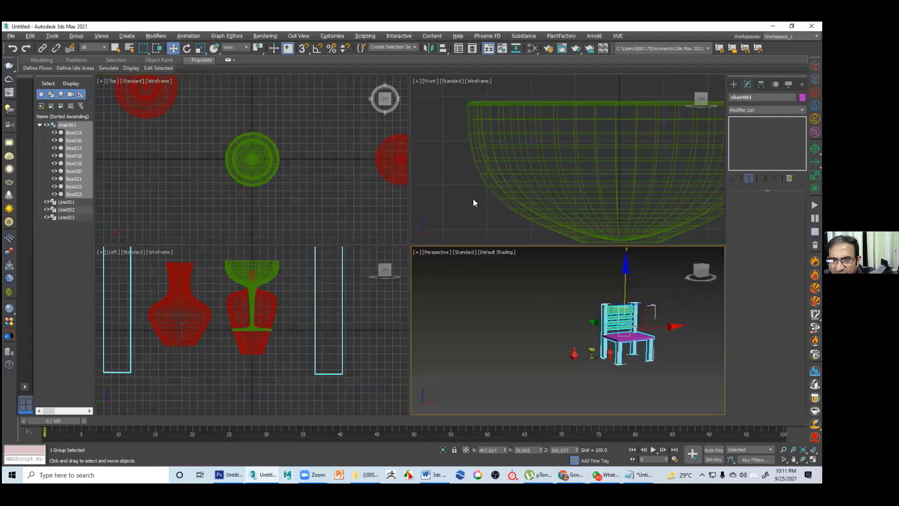
scroll(527, 212, "down", 10)
left_click_drag(527, 213, 537, 199)
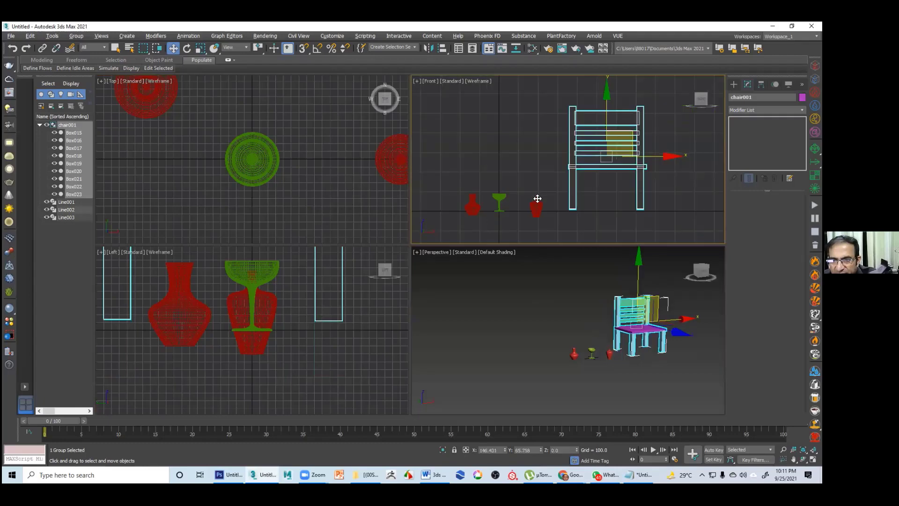
Raise the wide-necked vase to the goblet's base level, deselect everything and maximize the Perspective view on the chair, goblet and vases
left_click(571, 350)
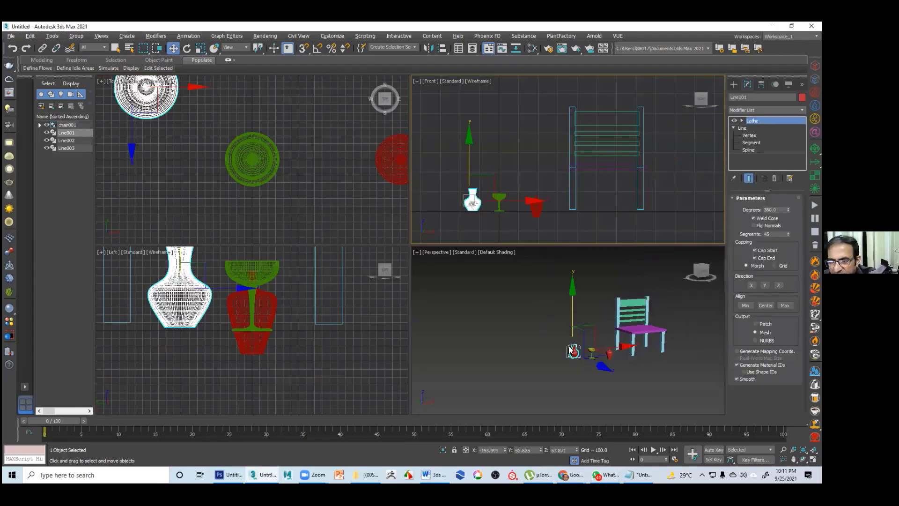
left_click(609, 352)
left_click(541, 366)
middle_click_drag(542, 366, 450, 331)
key("alt+w")
scroll(497, 329, "up", 5)
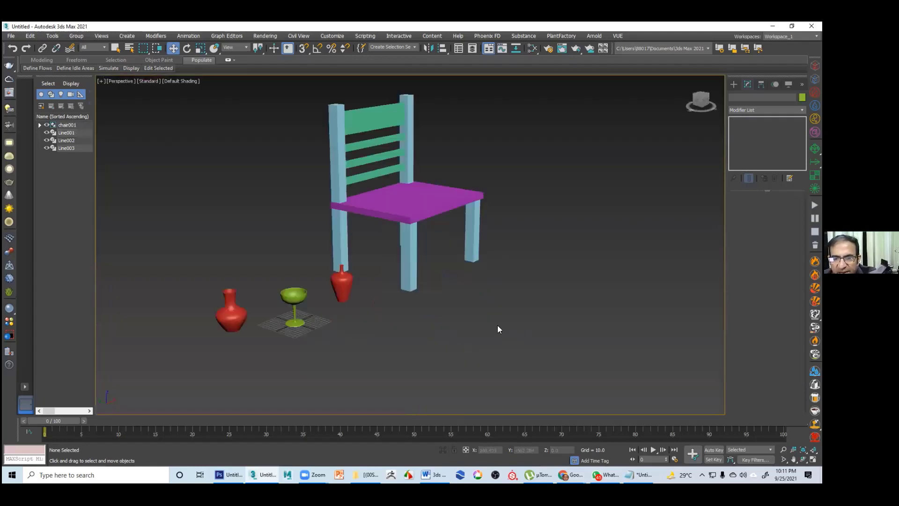
scroll(487, 323, "up", 2)
scroll(482, 322, "up", 3)
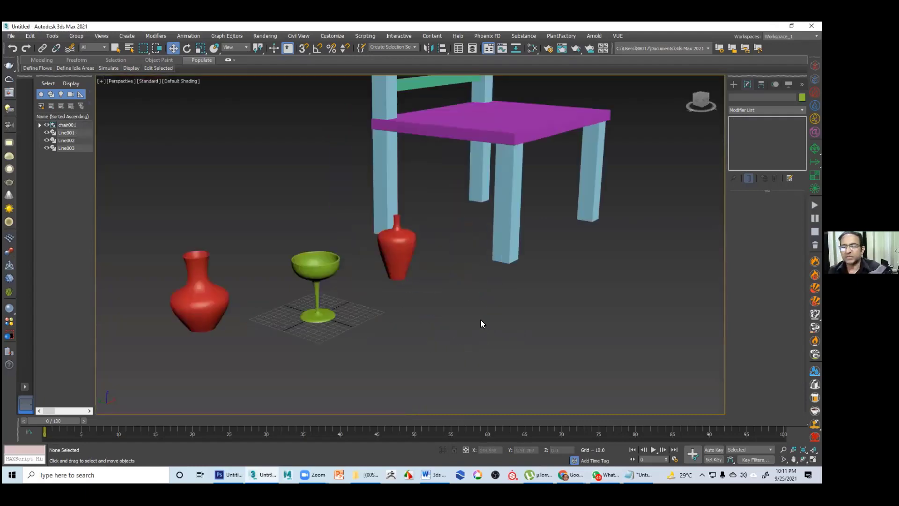
Check the Class#4 topics in the Word course outline, and return to the 3ds Max scene
middle_click_drag(483, 323, 483, 323, "alt")
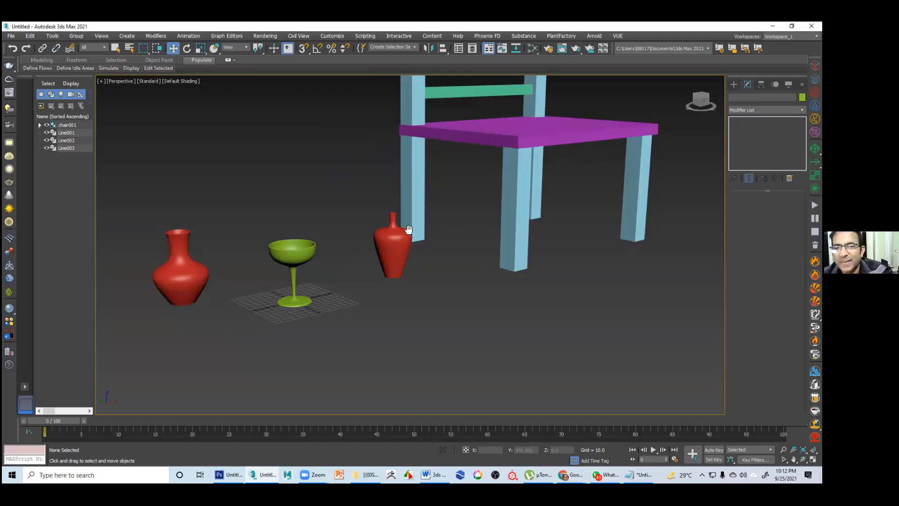
middle_click_drag(429, 246, 413, 273)
scroll(450, 228, "down", 3)
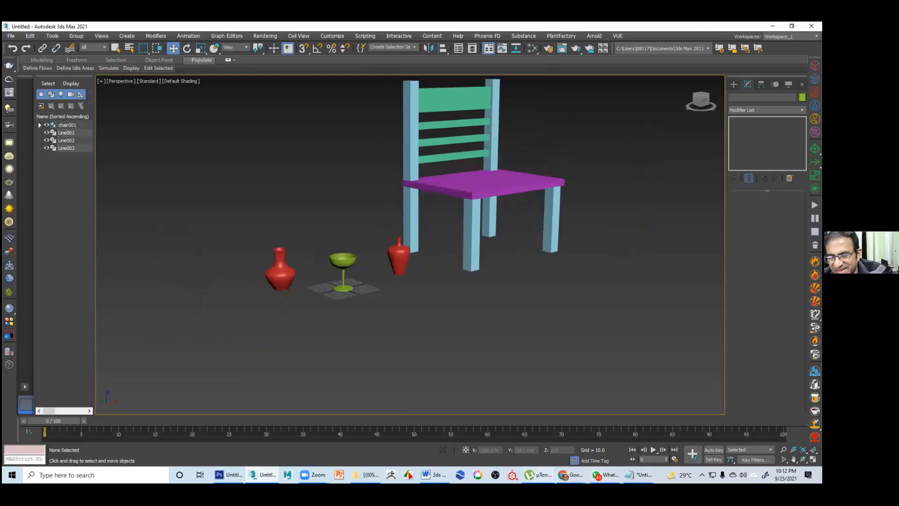
mouse_move(571, 475)
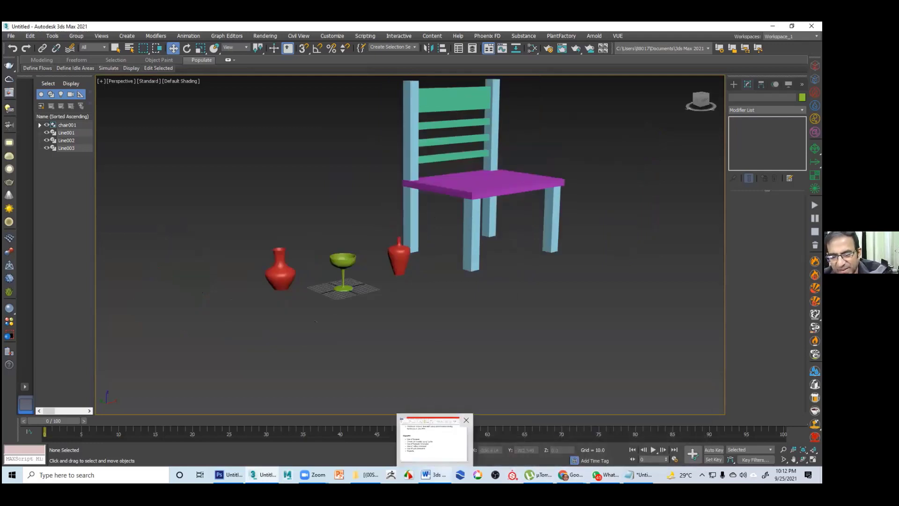
left_click(435, 438)
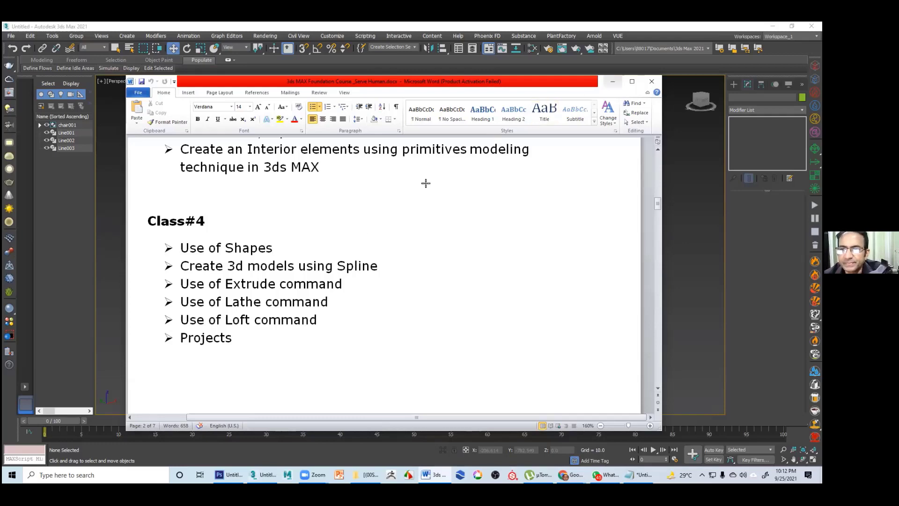
key("alt+Tab")
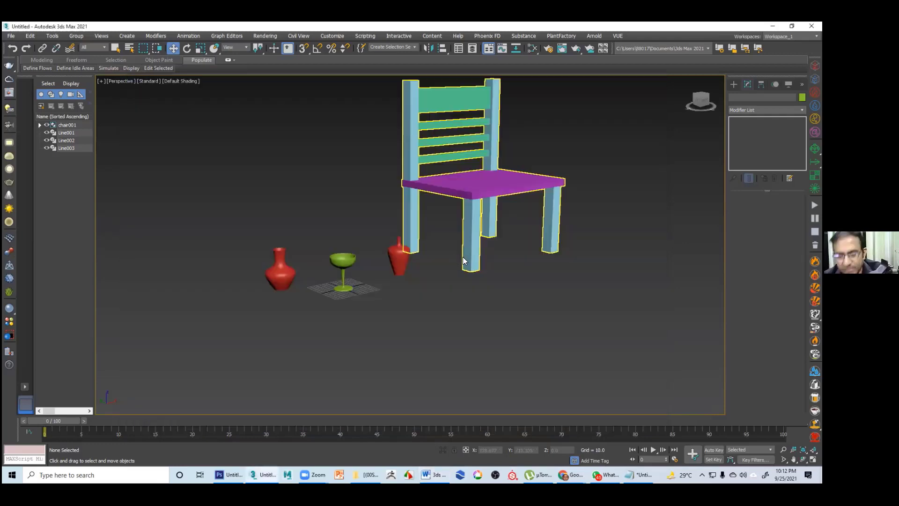
Examine the wide-necked vase, goblet, narrow-necked vase and chair up close and from several angles in the Perspective view
middle_click_drag(463, 256, 384, 268, "alt")
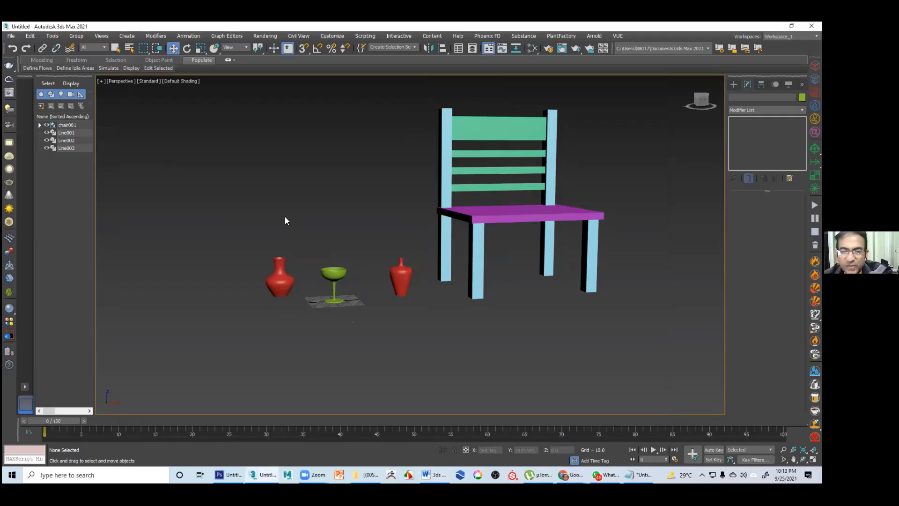
middle_click_drag(299, 222, 291, 257, "alt")
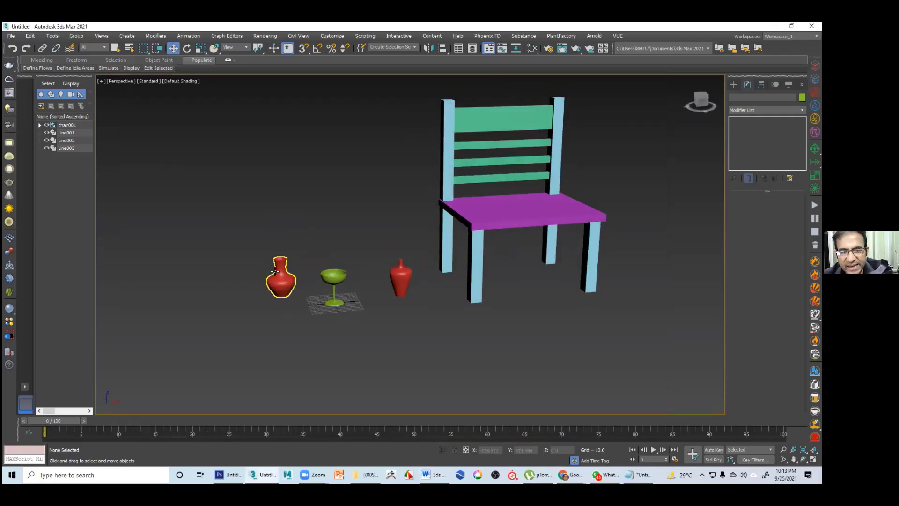
scroll(275, 272, "up", 2)
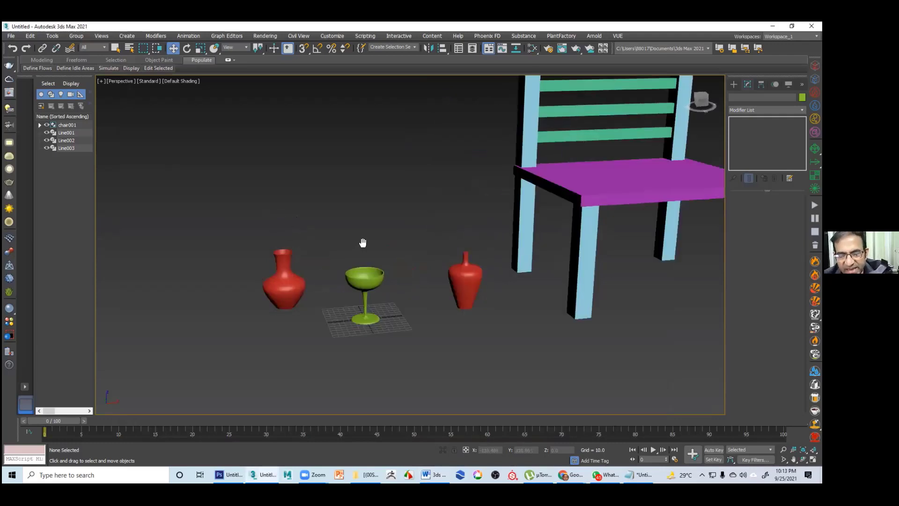
scroll(277, 281, "up", 5)
middle_click_drag(336, 175, 334, 156)
middle_click_drag(303, 261, 271, 285)
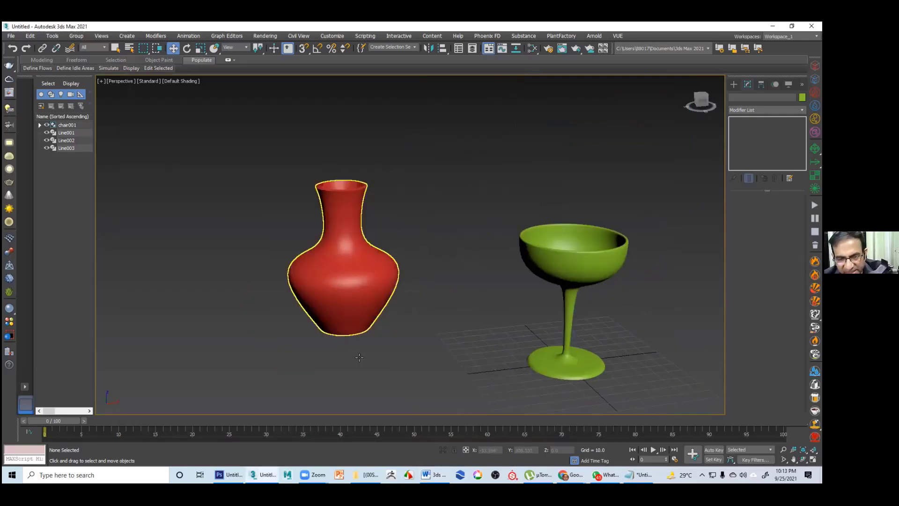
scroll(386, 325, "up", 2)
scroll(390, 322, "up", 2)
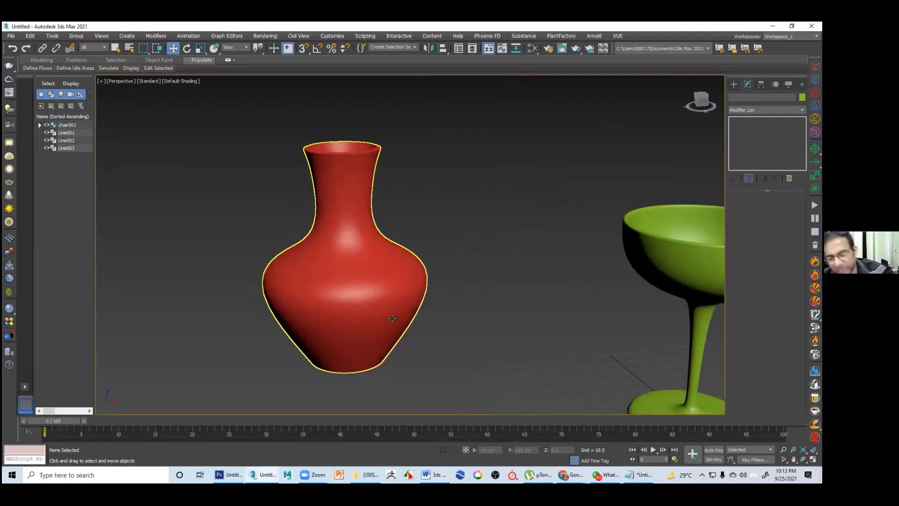
middle_click_drag(392, 317, 414, 306)
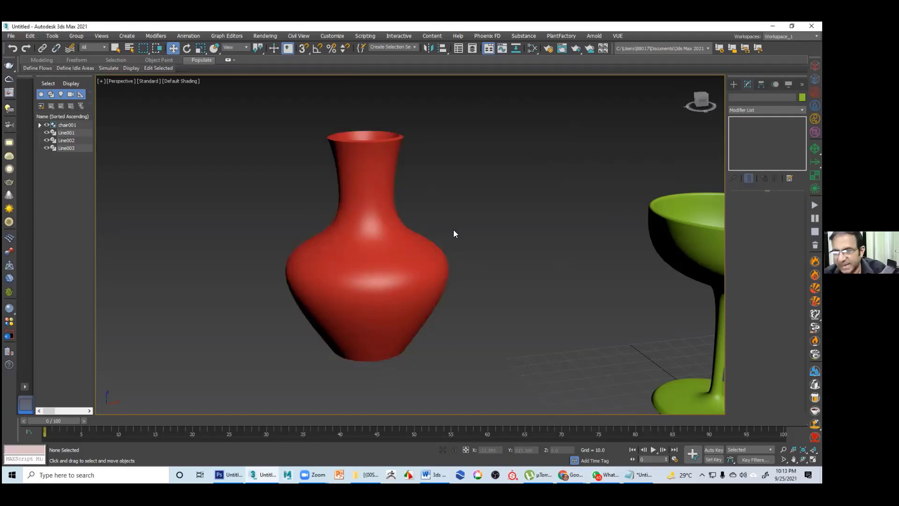
middle_click_drag(414, 210, 438, 273)
scroll(438, 273, "down", 5)
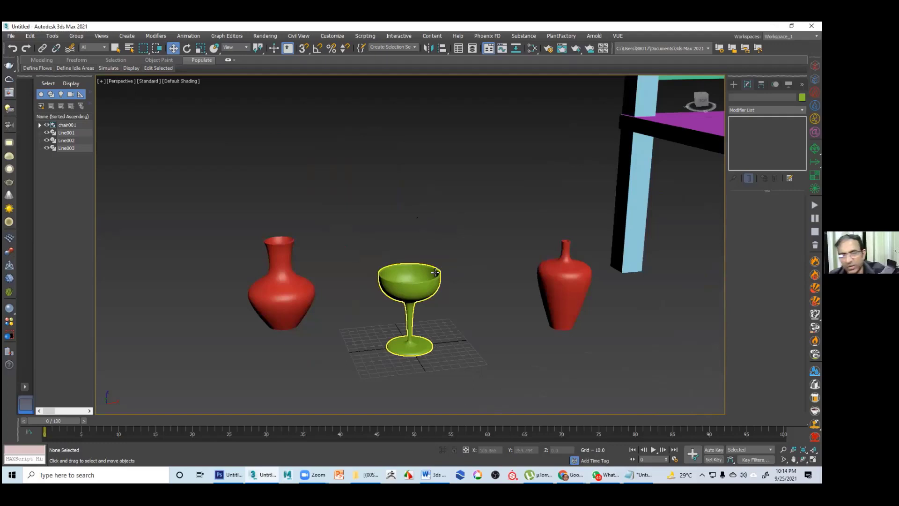
middle_click_drag(491, 242, 448, 242)
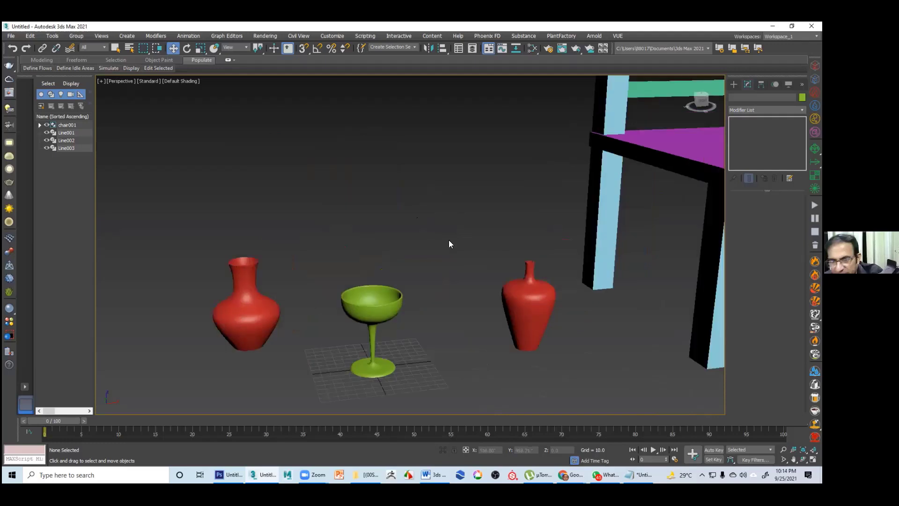
middle_click_drag(336, 241, 224, 239)
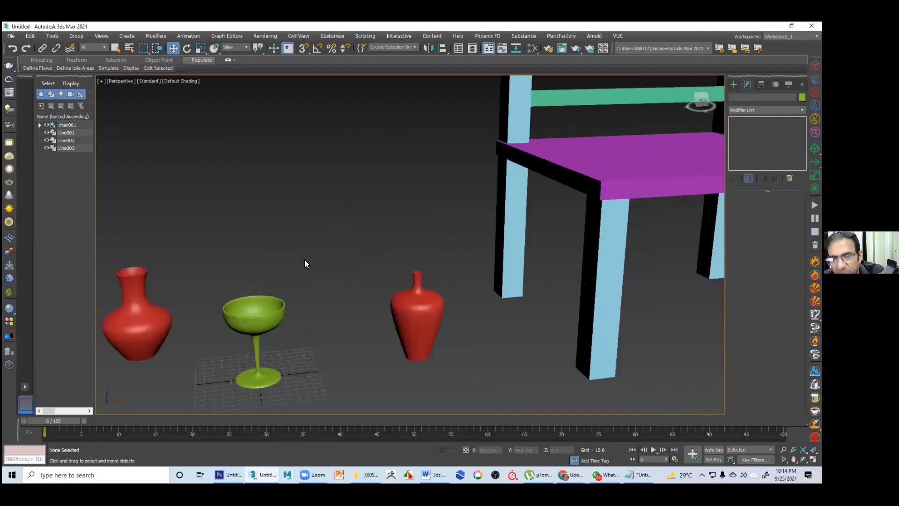
scroll(304, 260, "down", 5)
scroll(431, 251, "up", 3)
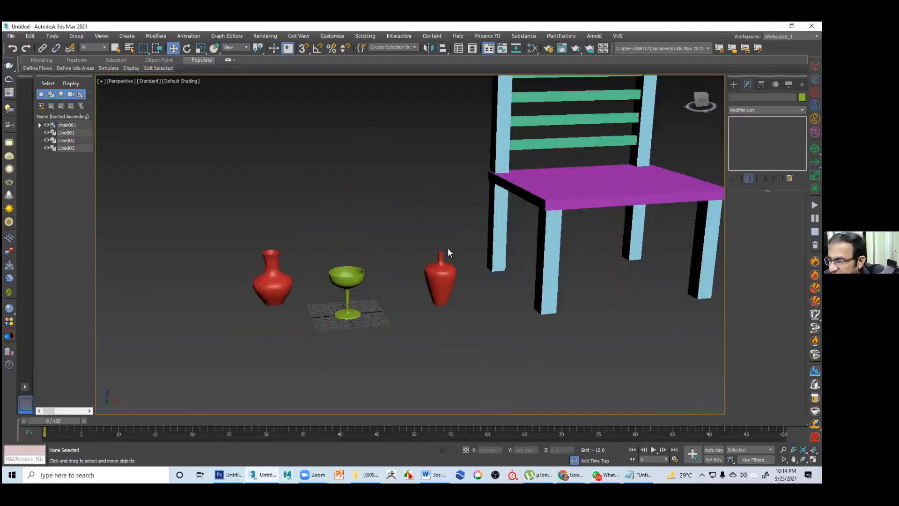
middle_click_drag(443, 262, 415, 280)
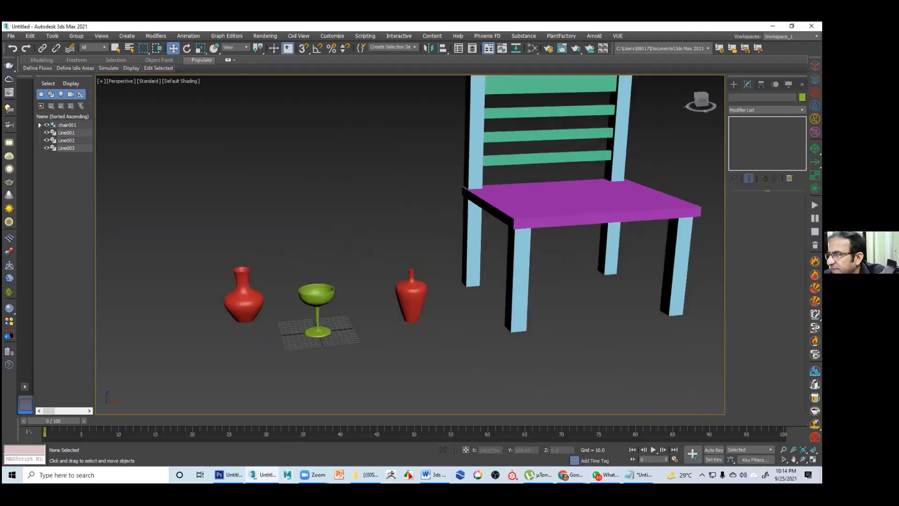
key("alt+Tab")
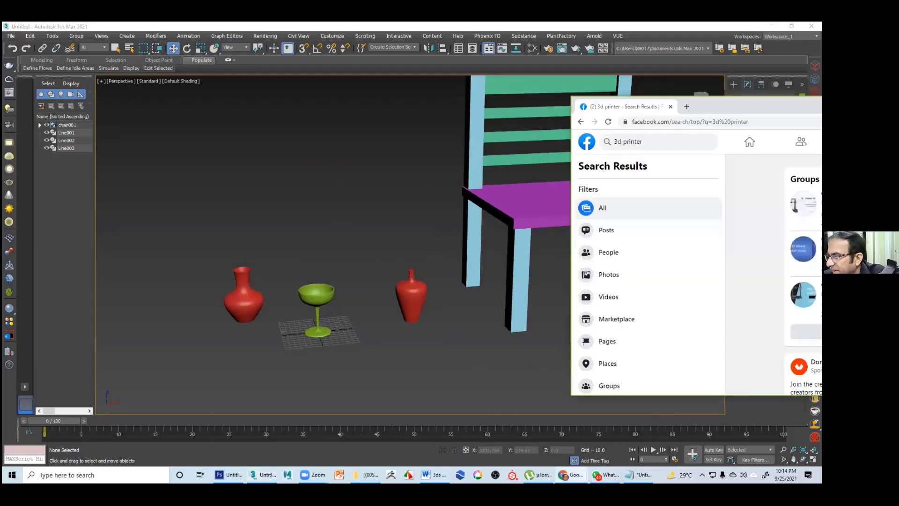
key("alt+Tab")
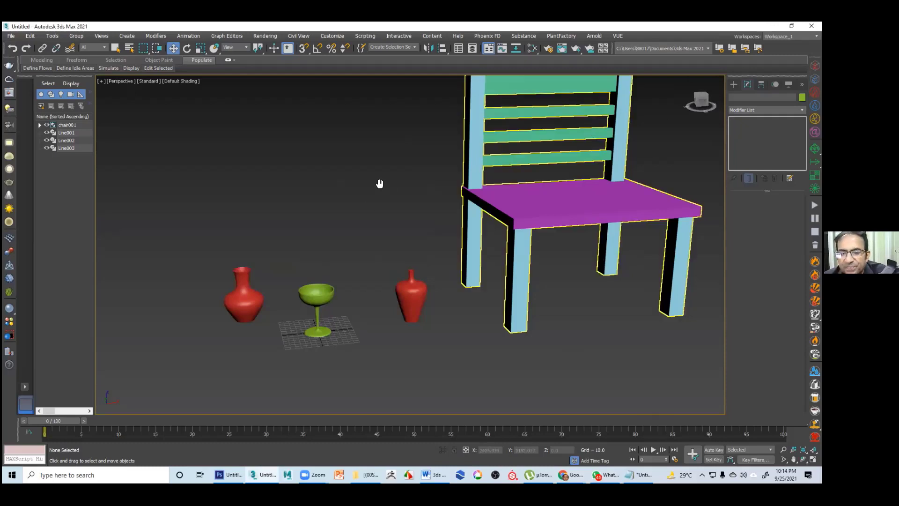
middle_click_drag(333, 251, 345, 226)
scroll(345, 222, "up", 5)
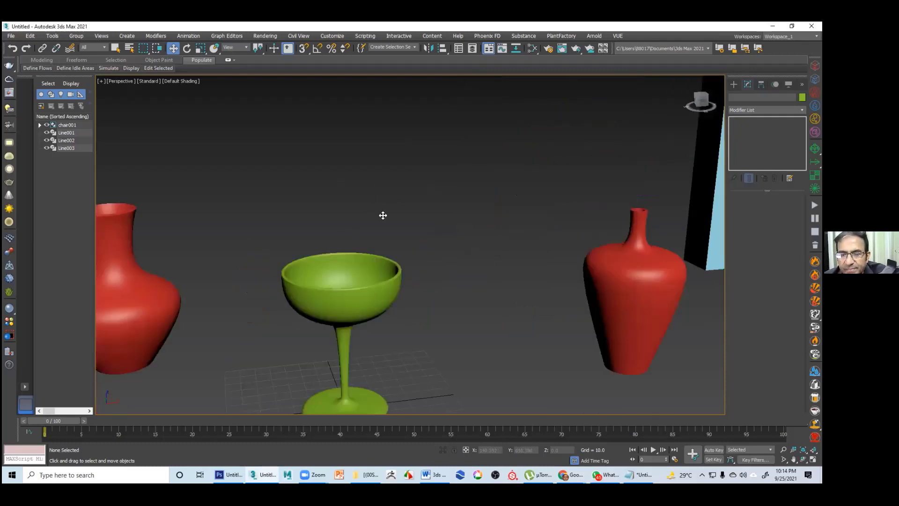
scroll(412, 203, "down", 4)
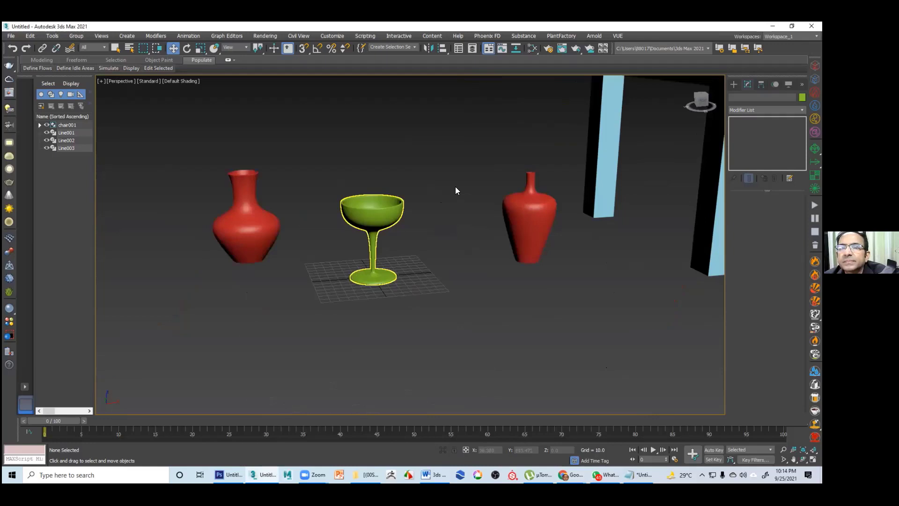
Restore the goblet's selection by undoing the deselection, and frame the goblet in the maximized Front view
key("ctrl+z")
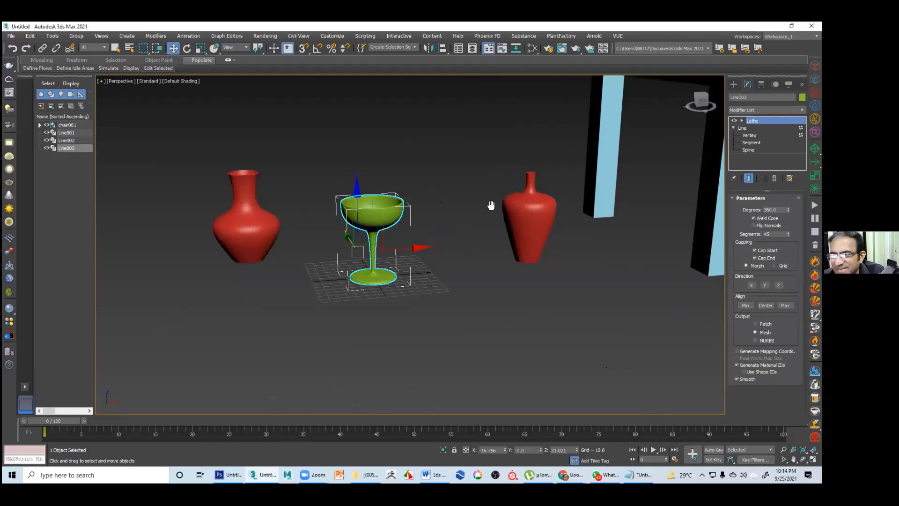
middle_click_drag(491, 206, 402, 253)
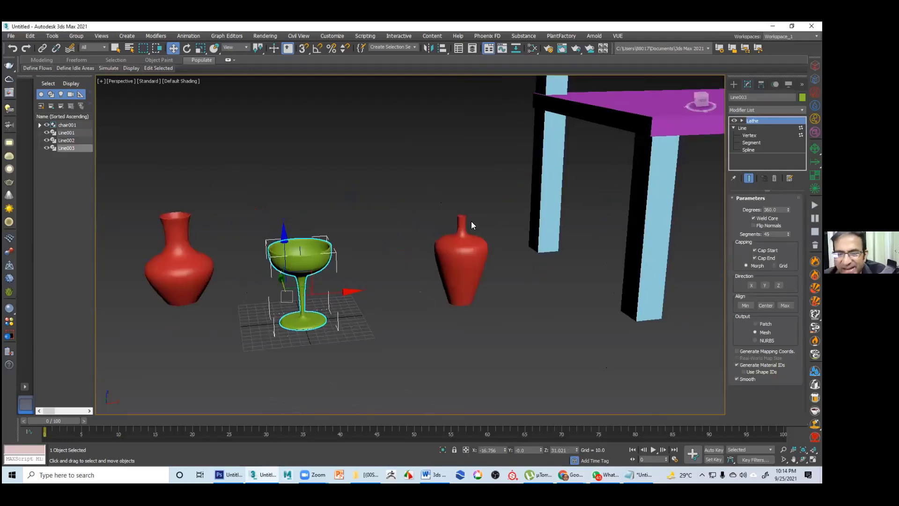
scroll(471, 221, "down", 4)
key("alt+w")
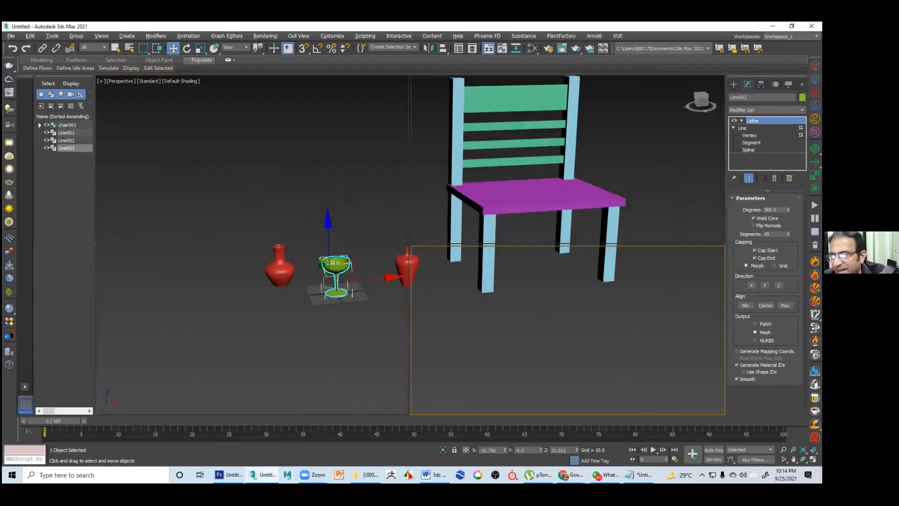
key("alt+w")
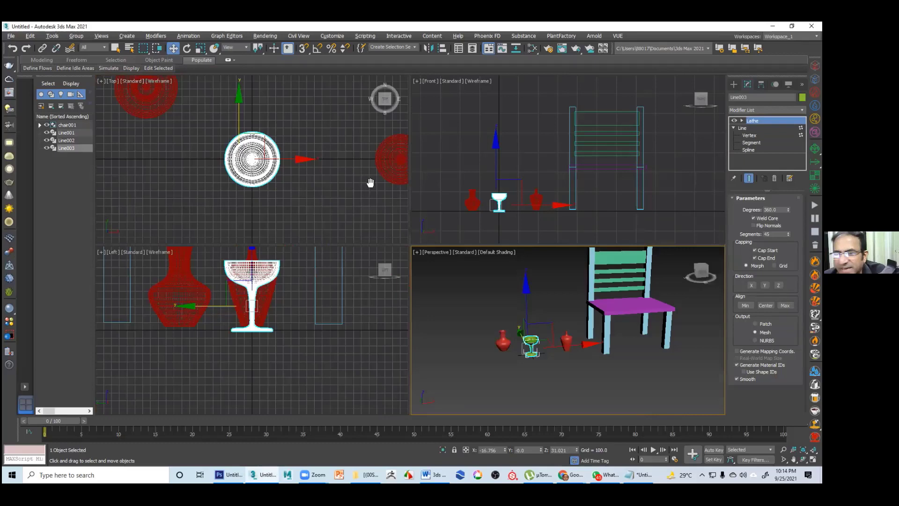
key("alt+w")
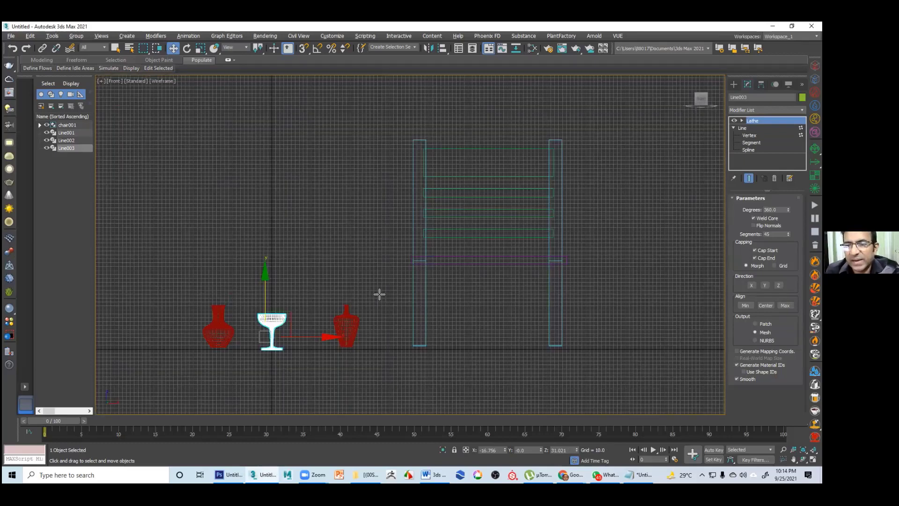
key("z")
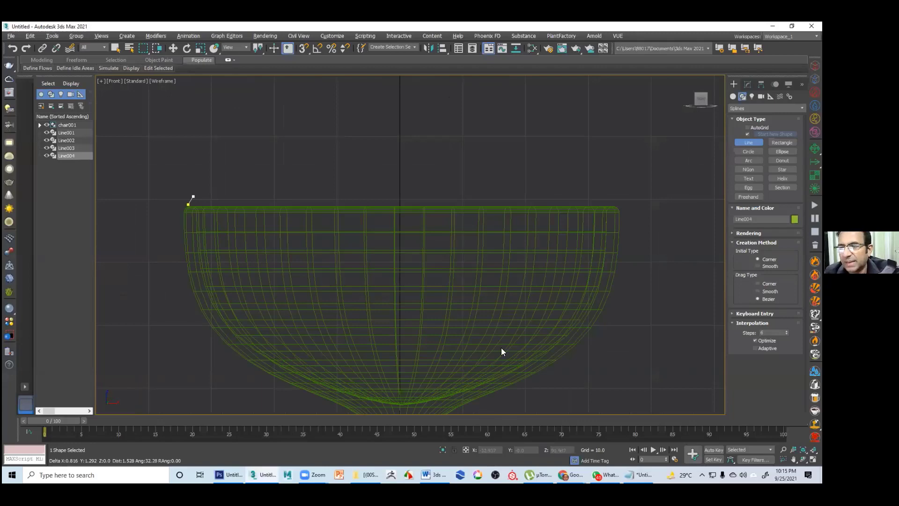
Discard the short line begun at the rim and draw a lid half-profile from the goblet's rim edge to a knob ending on the central axis
key("ctrl+z")
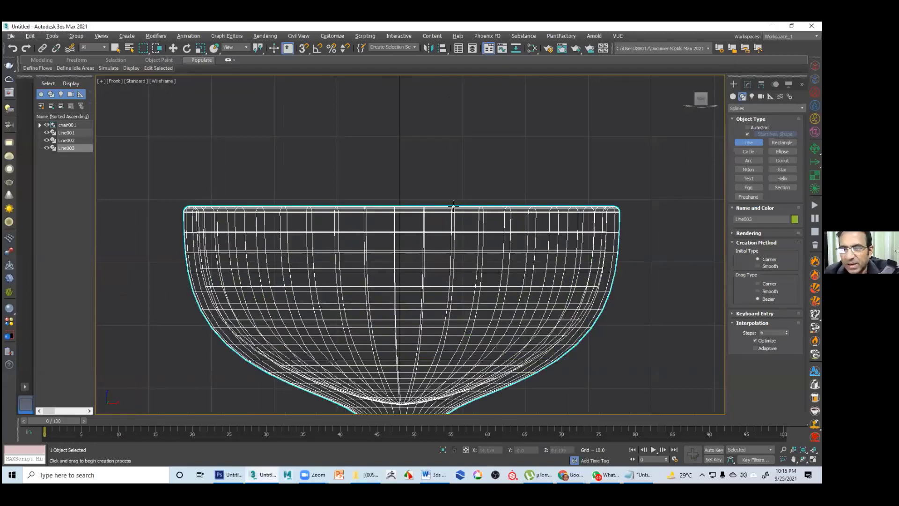
right_click(191, 218)
key("shift+z")
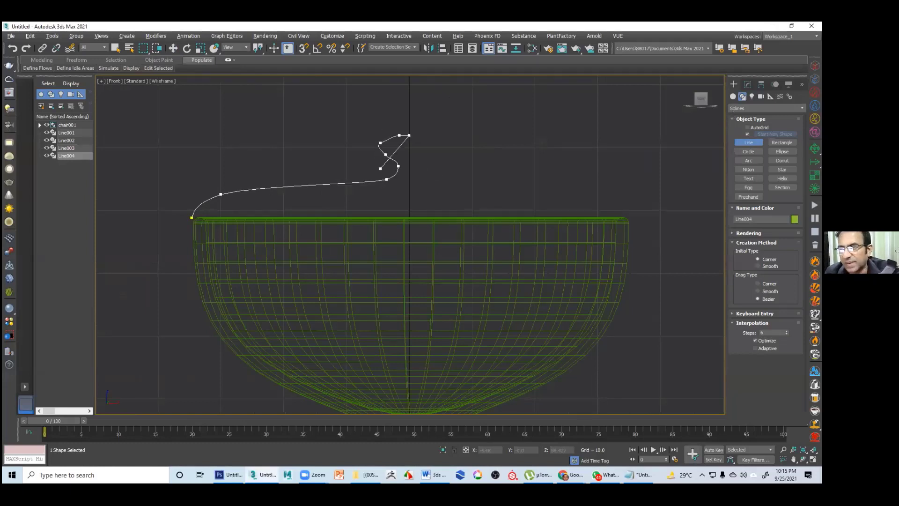
key("w")
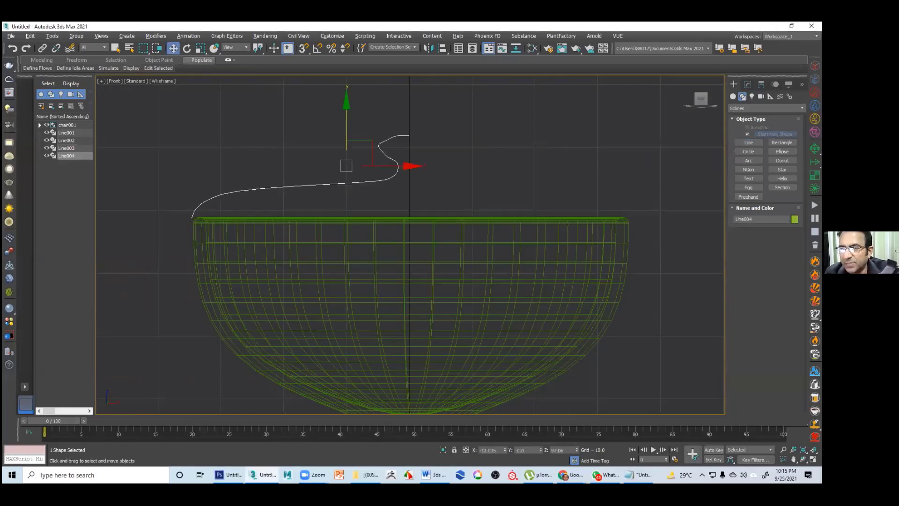
Edit the lid profile at vertex level, shifting the upper outer knob vertex slightly inward and rounding its curve with the Bezier handles
left_click(748, 84)
key("1")
left_click(388, 157)
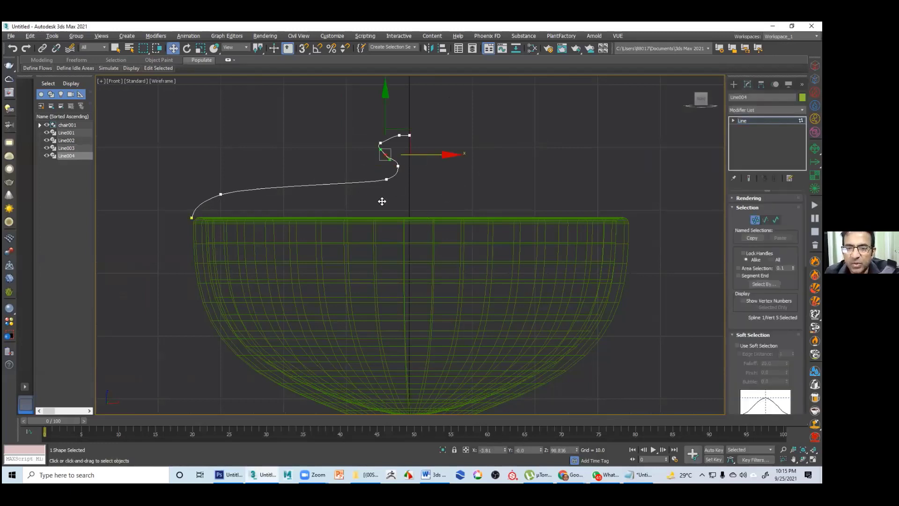
scroll(368, 196, "up", 5)
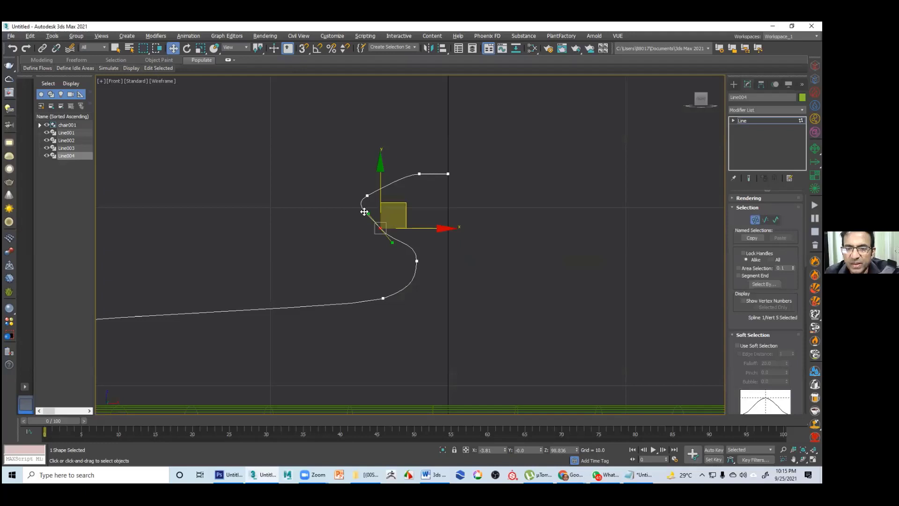
left_click(365, 207)
left_click_drag(374, 187, 372, 196)
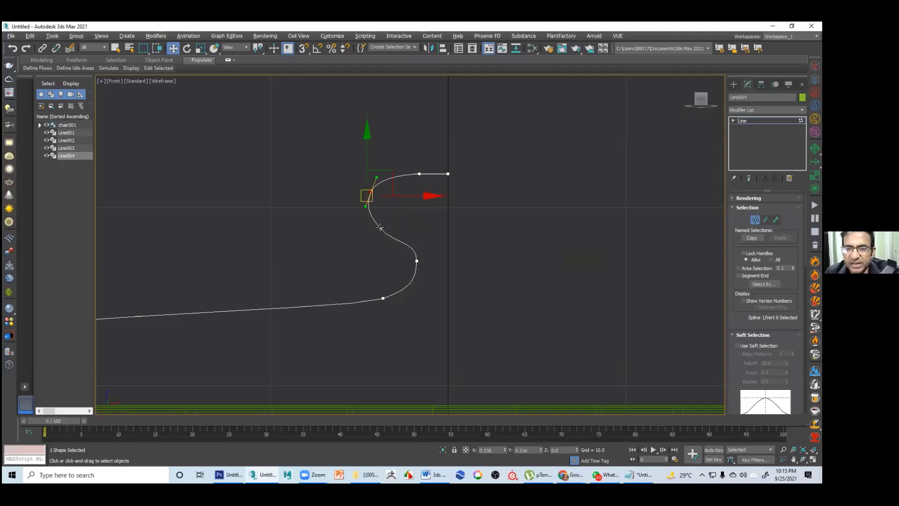
Smooth the curve at the lower outer knob vertex with its Bezier handle, and select the profile's end vertex on the central axis
left_click(380, 229)
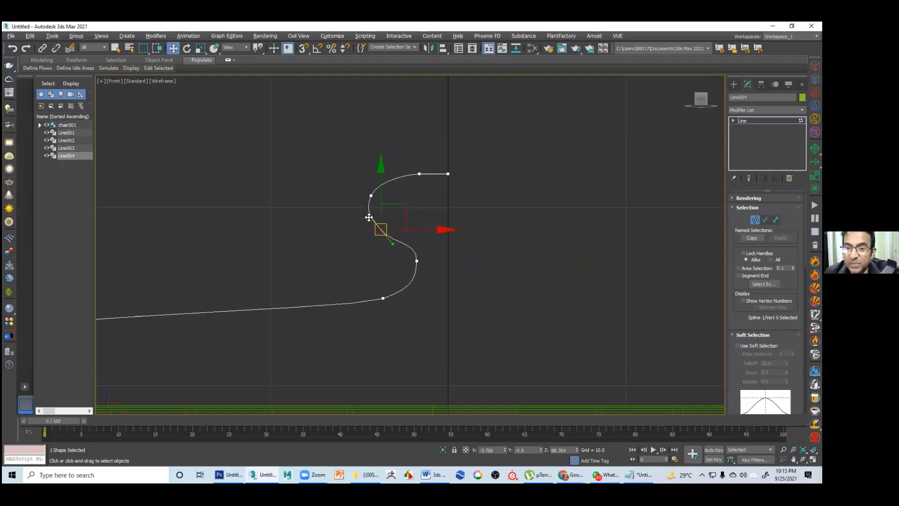
left_click_drag(369, 217, 371, 222)
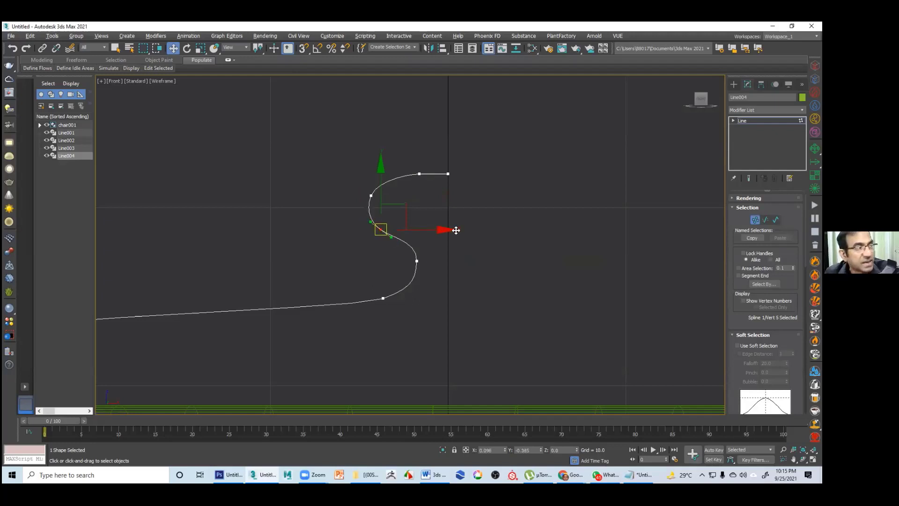
left_click(448, 174)
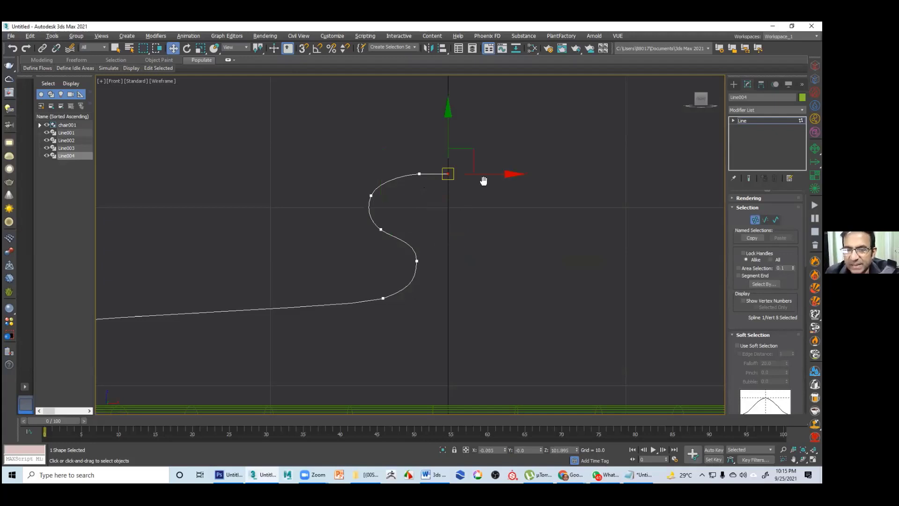
Outline the whole lid profile at spline level, undoing a trial 2-unit offset in favour of a much thinner one, and leave spline level
scroll(487, 224, "down", 3)
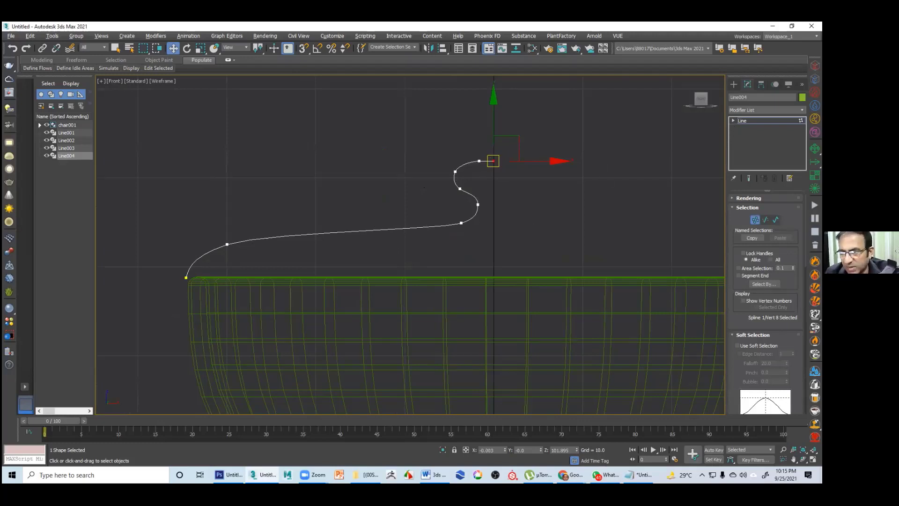
left_click(733, 120)
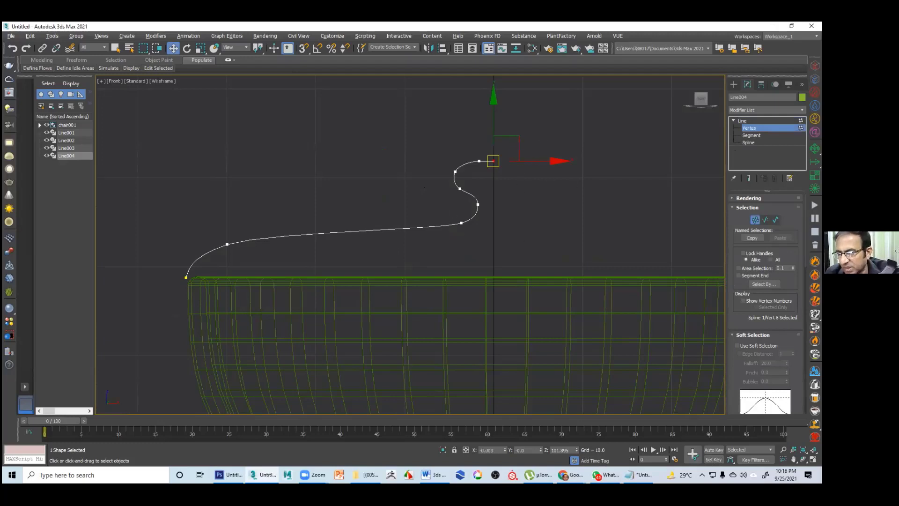
key("3")
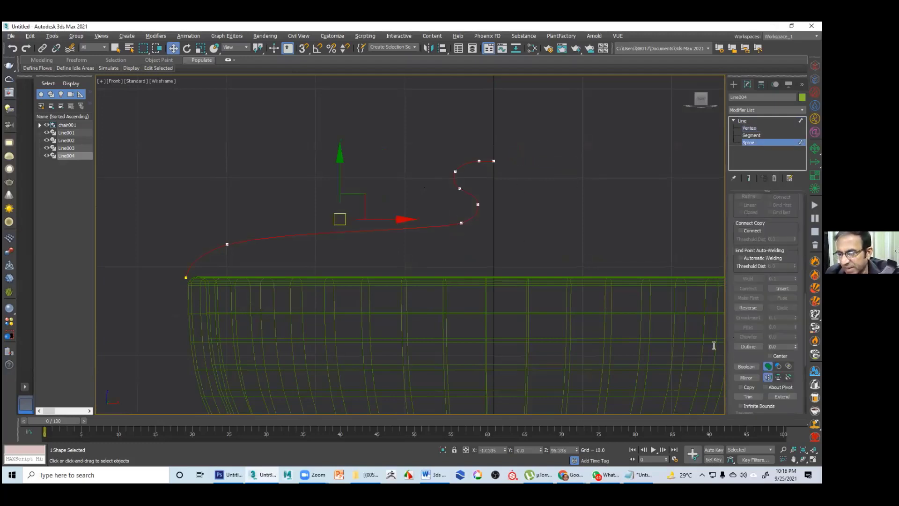
left_click(779, 346)
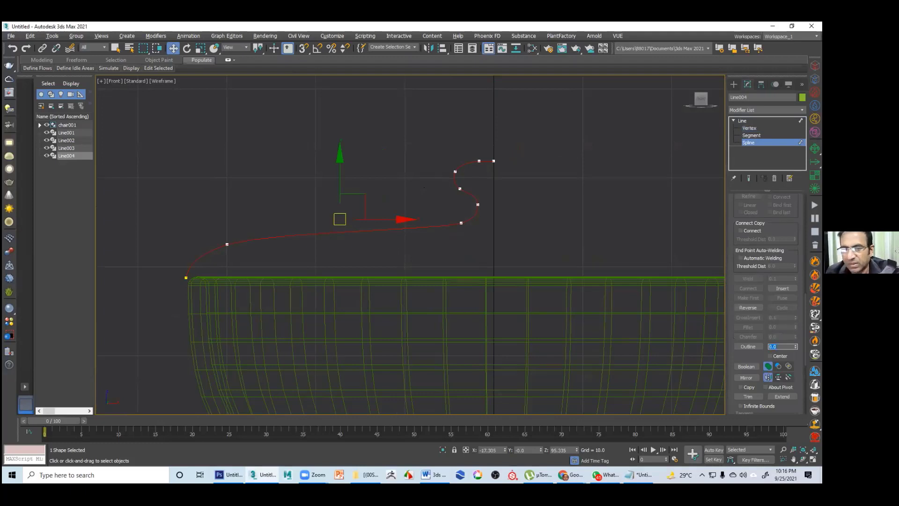
type("2")
key("Return")
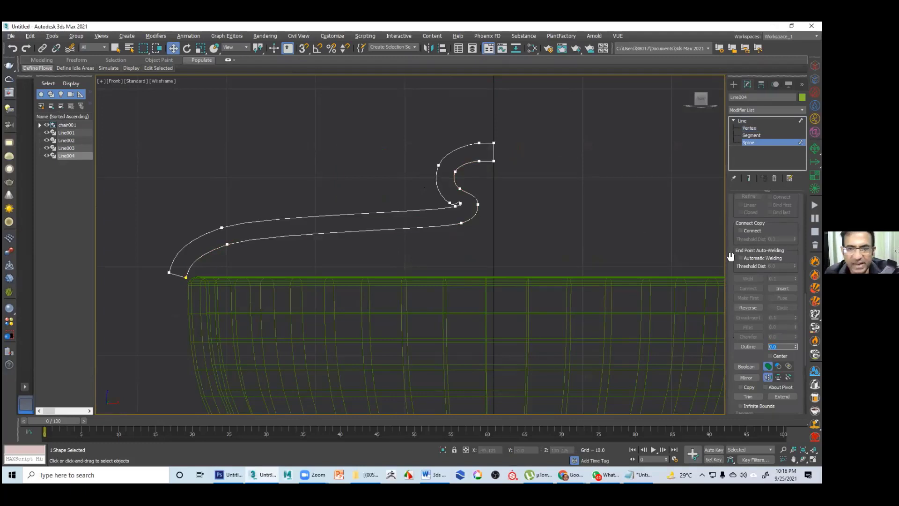
key("ctrl+z")
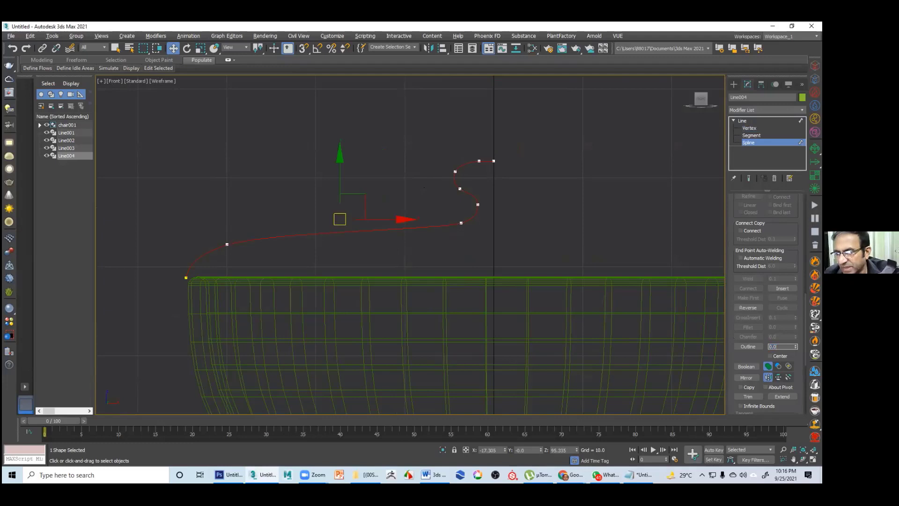
key("ctrl+z")
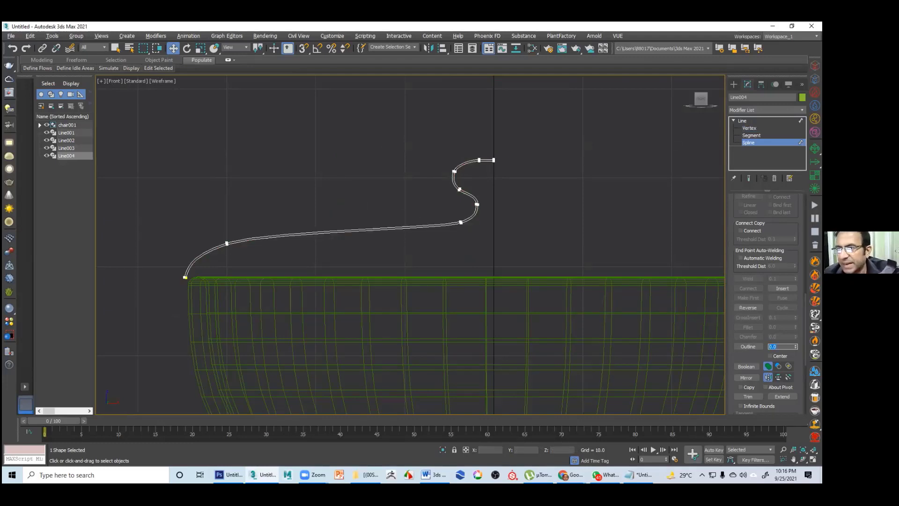
key("ctrl+z")
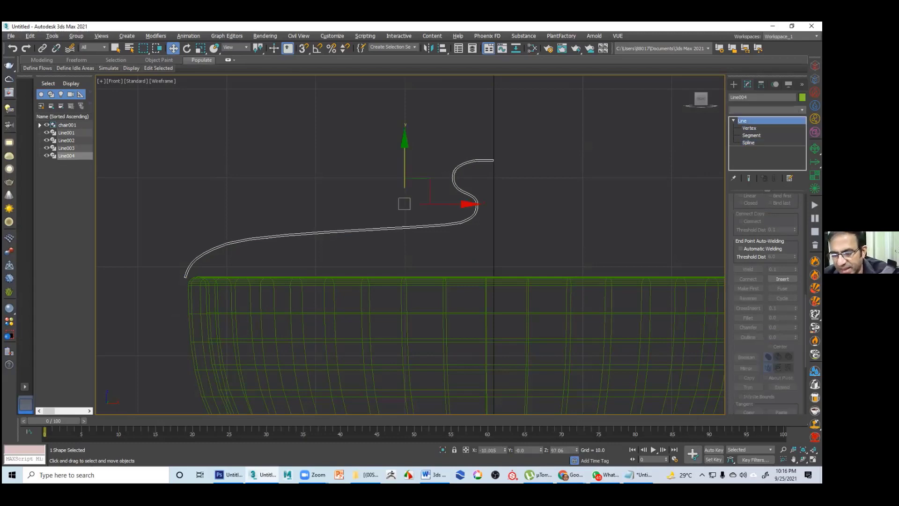
Lathe the lid profile through 360 degrees about the goblet's central axis with 45 segments, and deselect the lid
left_click(767, 109)
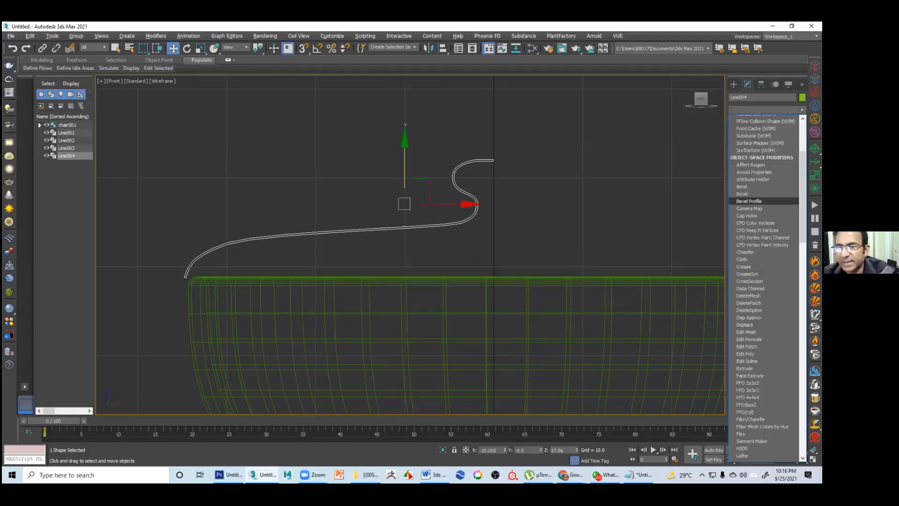
key("l")
key("Return")
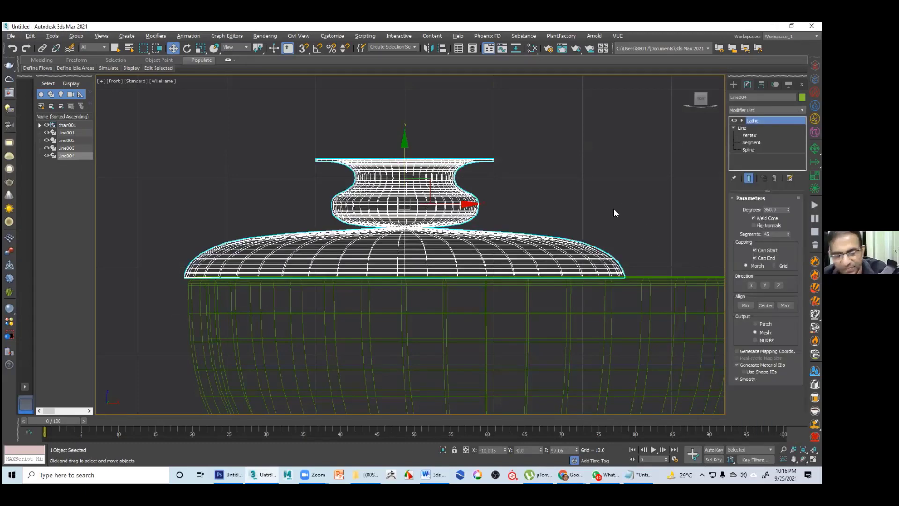
left_click(579, 330)
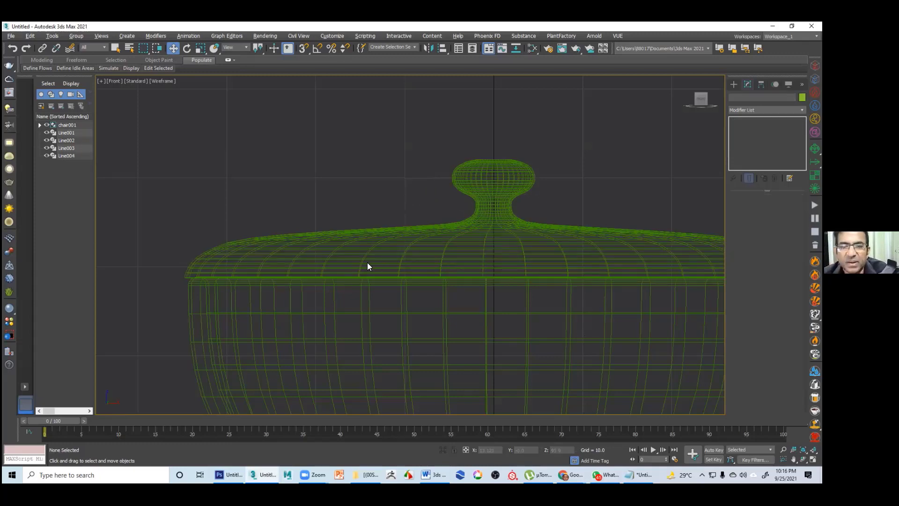
Lift the lid straight up off the goblet's rim in the maximized Perspective view and inspect it
key("alt+w")
left_click(578, 297)
key("alt+w")
scroll(432, 230, "up", 5)
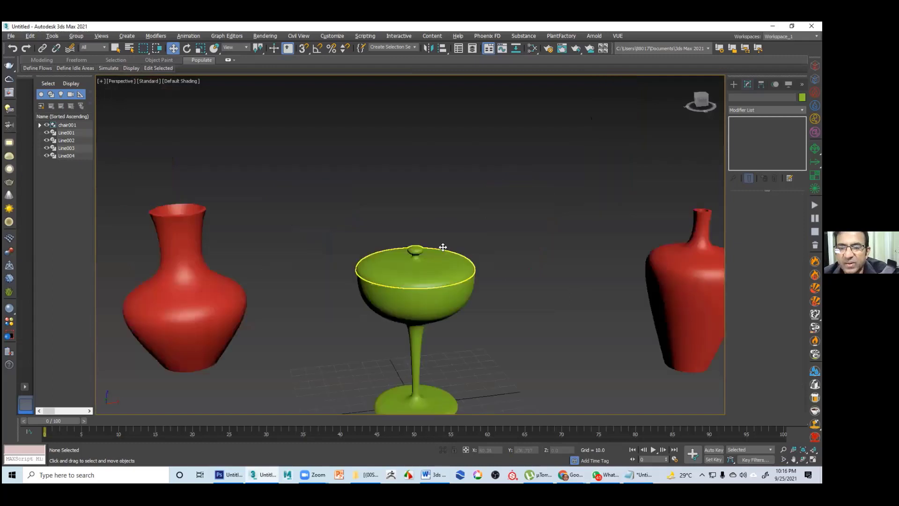
left_click_drag(402, 200, 407, 176)
left_click(508, 211)
mouse_move(508, 211)
middle_mouse_down("alt")
mouse_move(503, 192)
mouse_move(500, 220)
mouse_move(498, 212)
middle_mouse_up("alt")
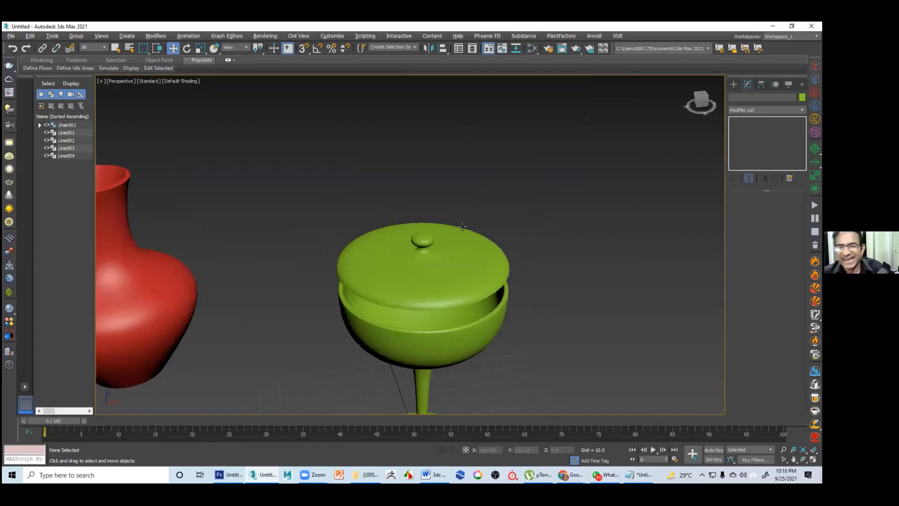
middle_click_drag(466, 218, 547, 246, "alt")
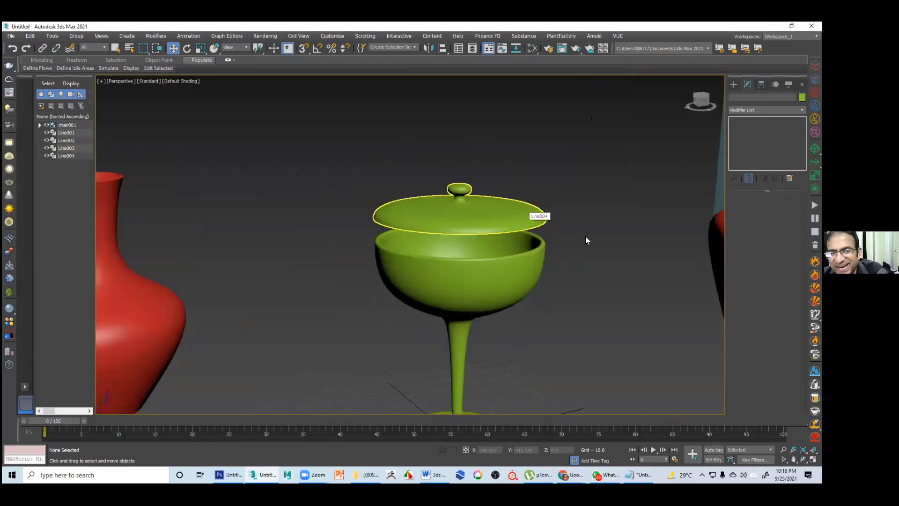
Change the lid's object color to red and lower the lid back onto the goblet's rim
left_click(524, 218)
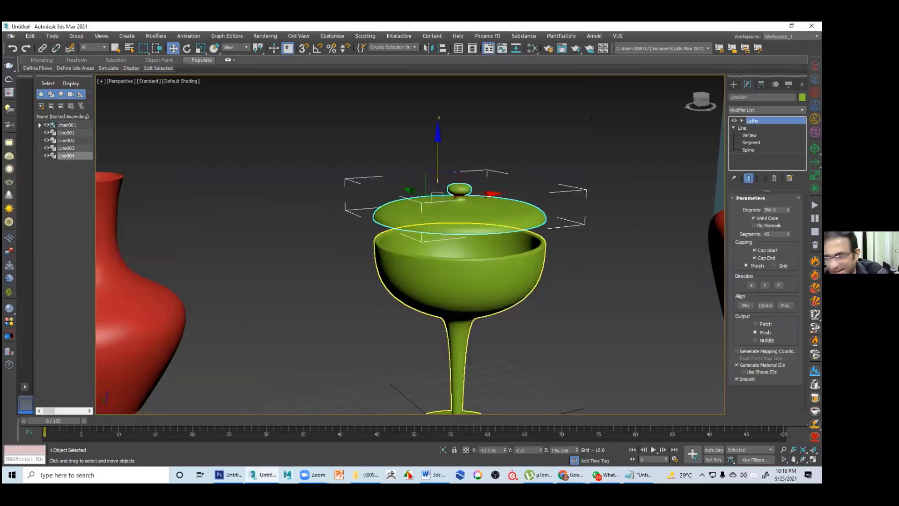
middle_click_drag(390, 283, 394, 271, "alt")
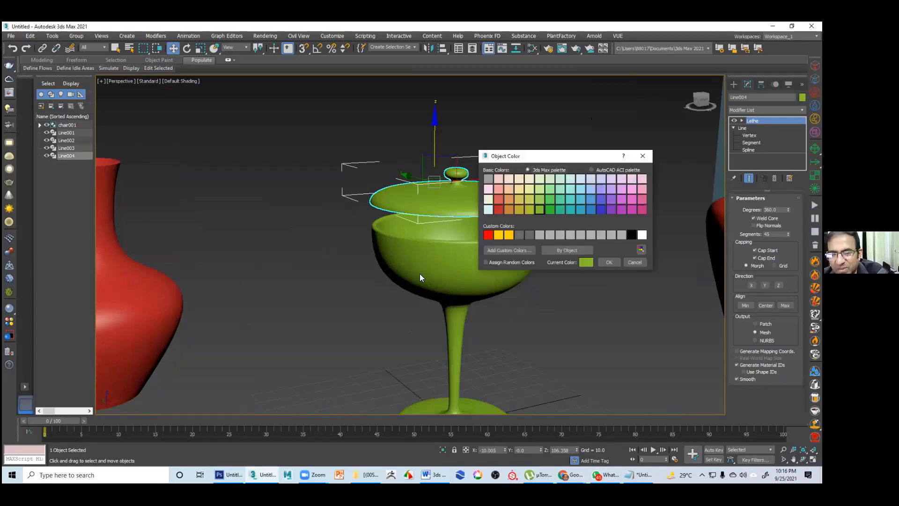
left_click(498, 210)
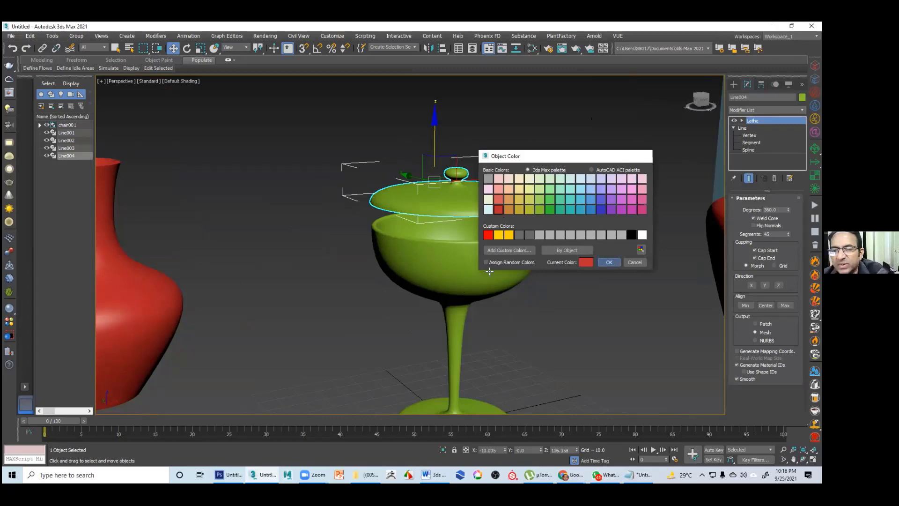
key("Return")
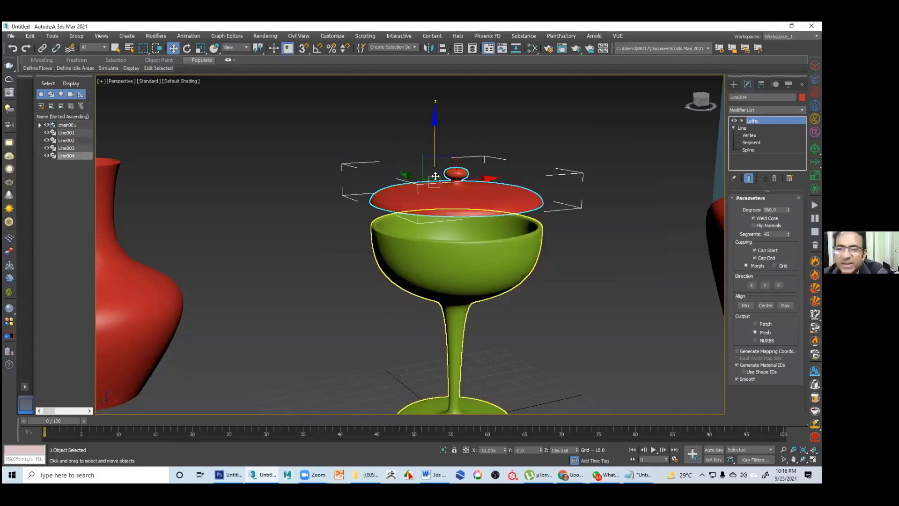
middle_click_drag(436, 162, 414, 152)
left_click_drag(414, 153, 414, 150)
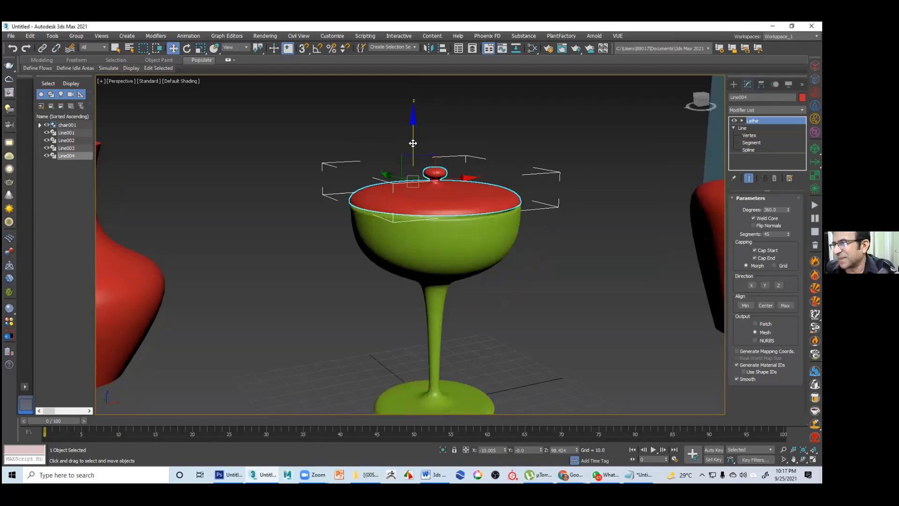
Examine how the red lid fits the goblet's rim from several viewing angles
left_click(480, 247)
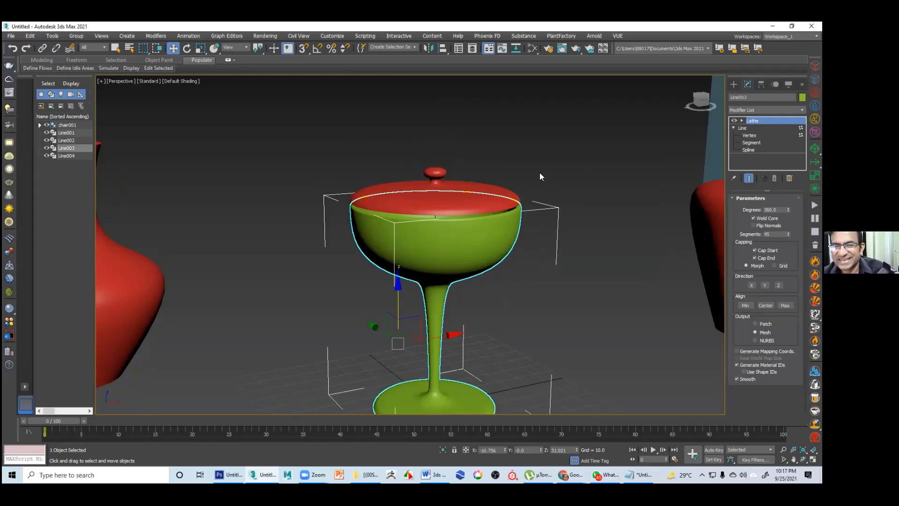
left_click(504, 184)
middle_click_drag(503, 184, 504, 178)
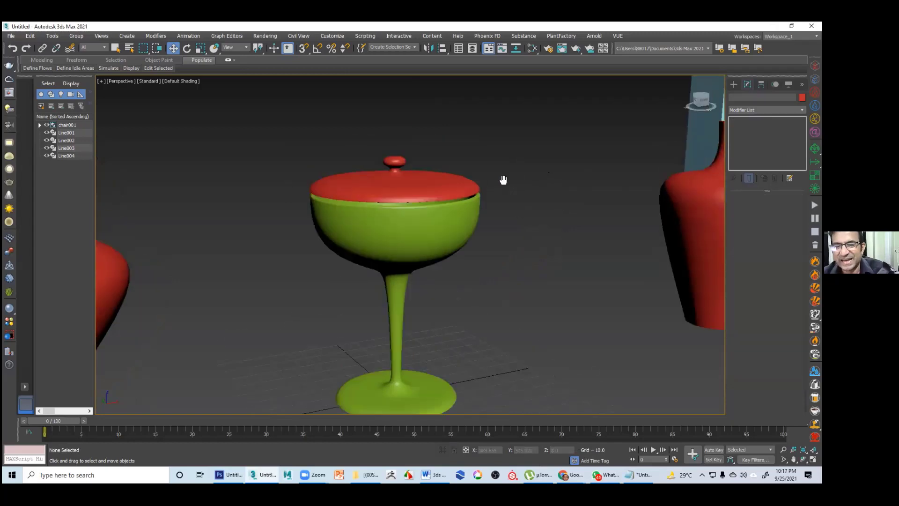
left_click(406, 194)
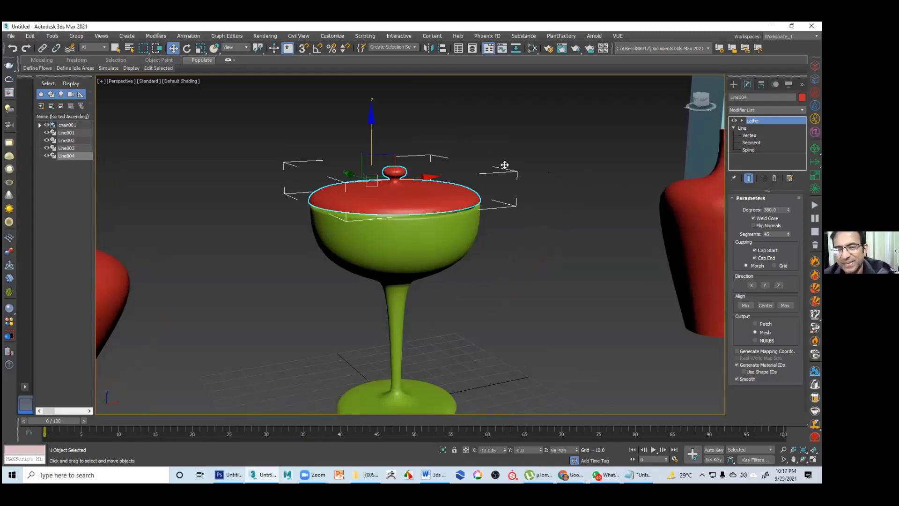
middle_click_drag(504, 164, 507, 191)
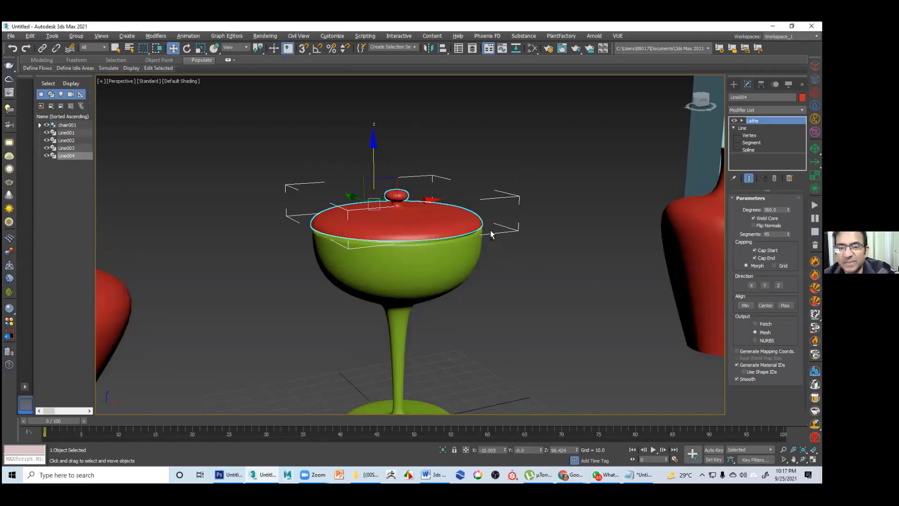
middle_click_drag(494, 229, 494, 227, "alt")
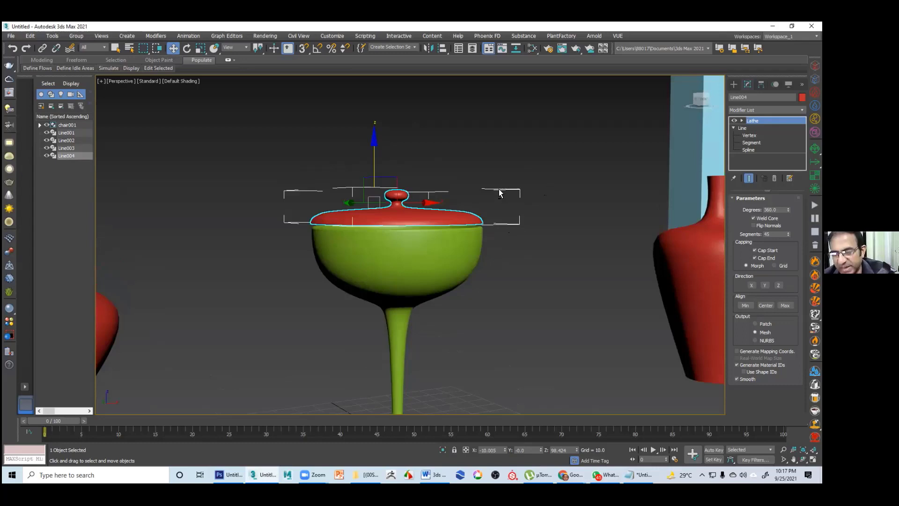
middle_click_drag(458, 192, 410, 365, "alt")
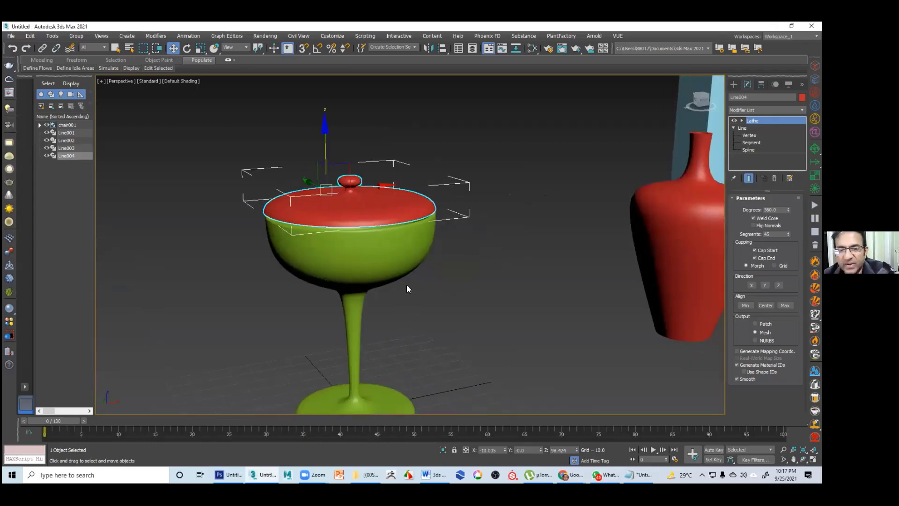
middle_click_drag(428, 168, 430, 142)
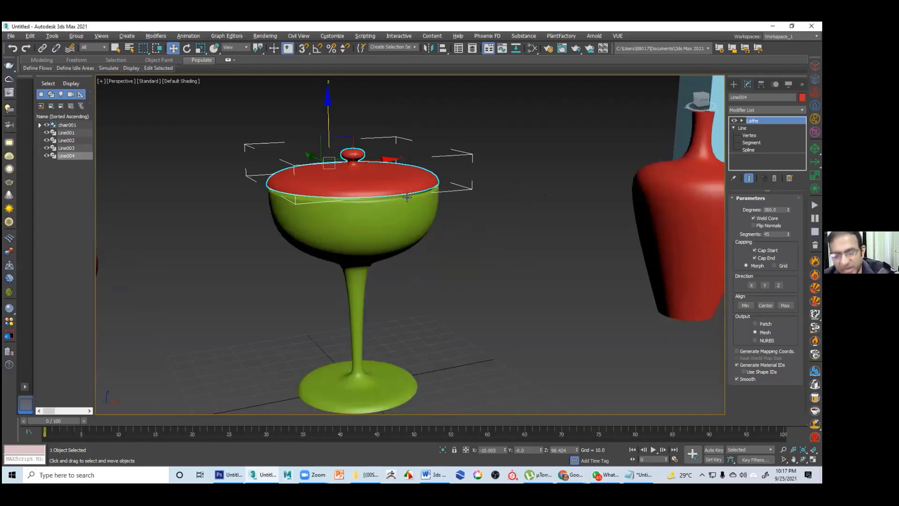
middle_click_drag(428, 210, 437, 215, "alt")
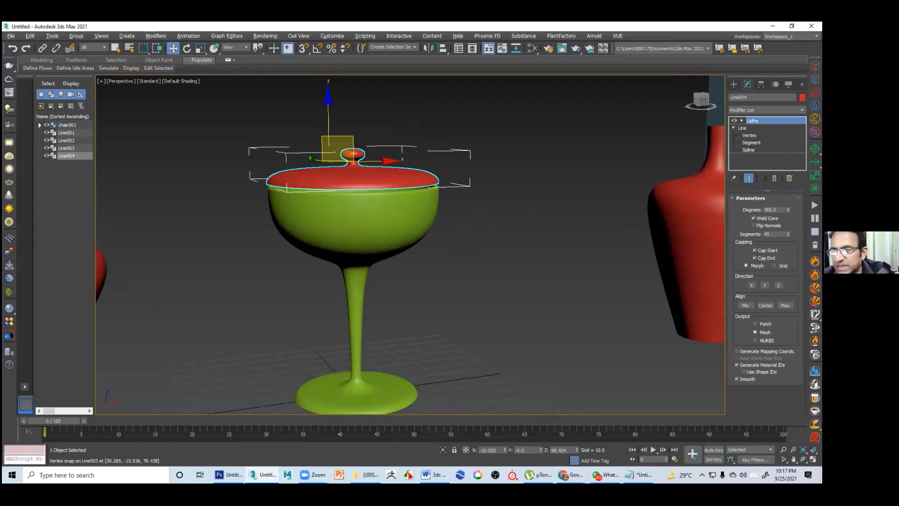
Raise the lid profile's knob vertices in the Front view to steepen the lid, fine-tune their height in Perspective, and leave vertex editing
key("f")
left_click(749, 135)
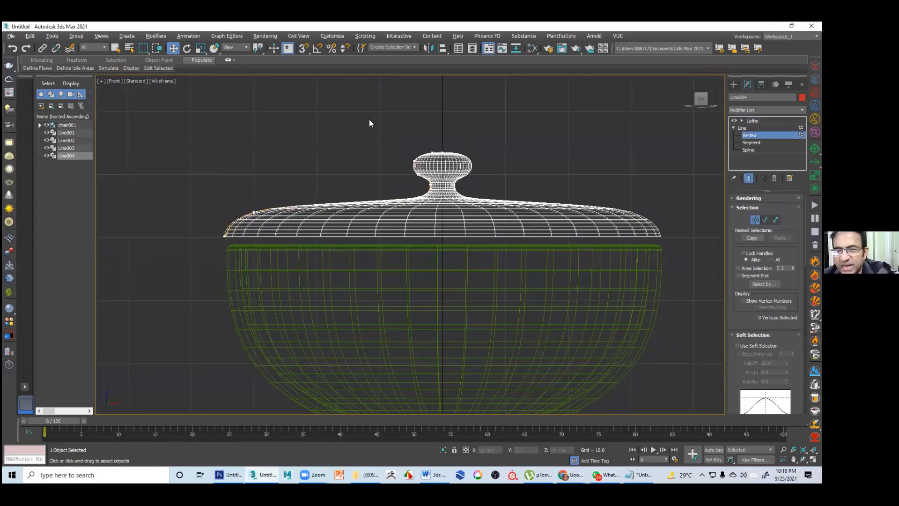
left_click_drag(388, 133, 471, 144)
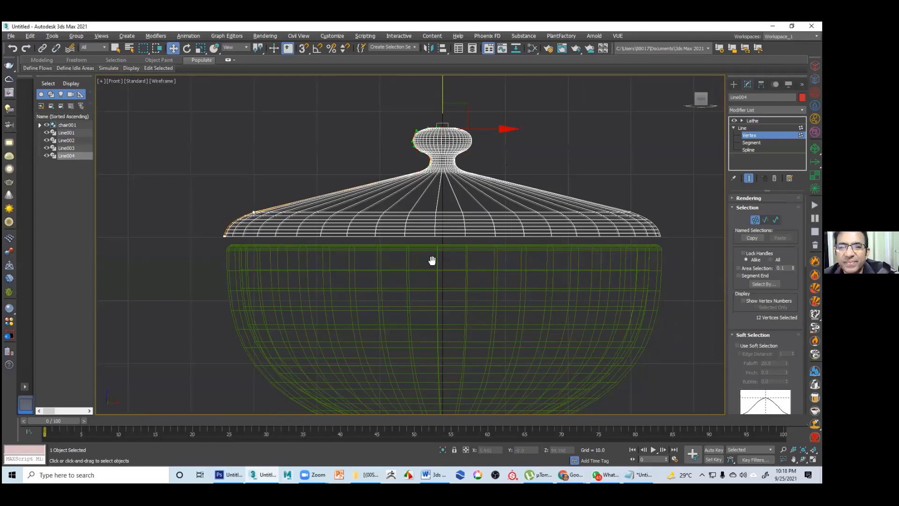
key("alt+w")
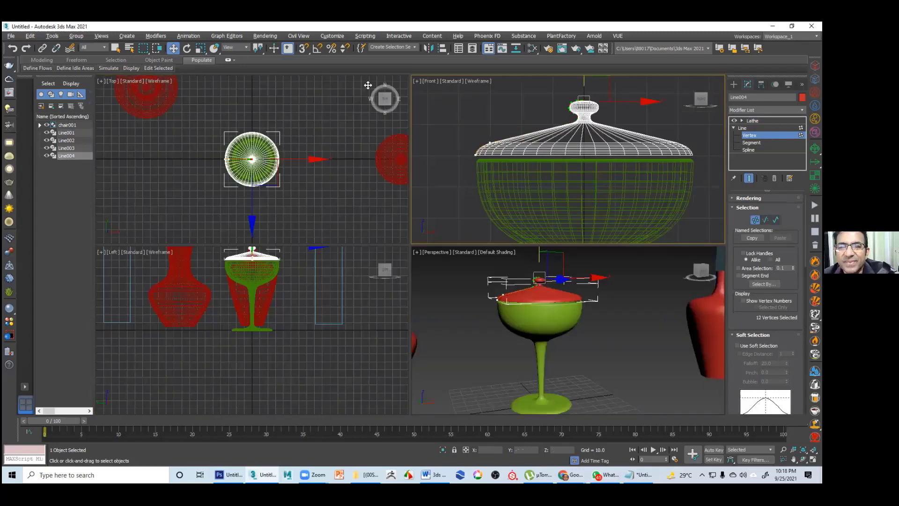
key("alt+w")
left_click_drag(373, 38, 375, 147)
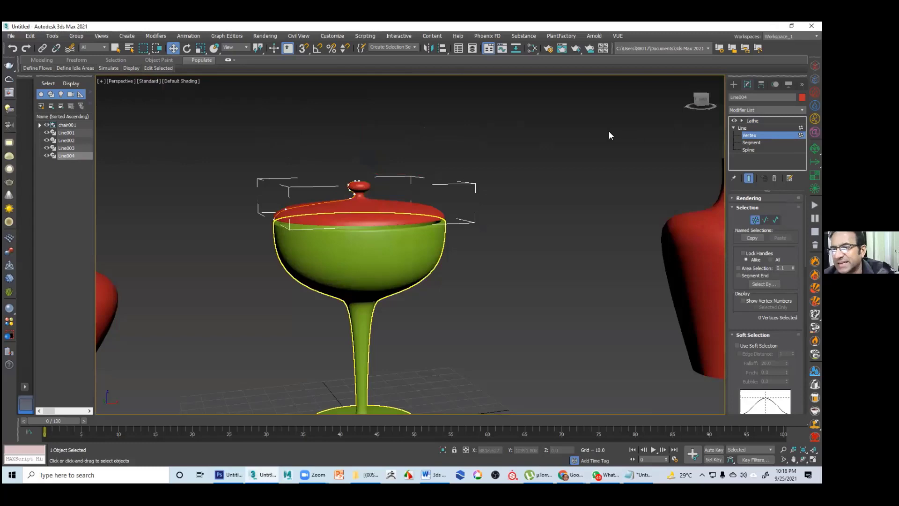
left_click(448, 216)
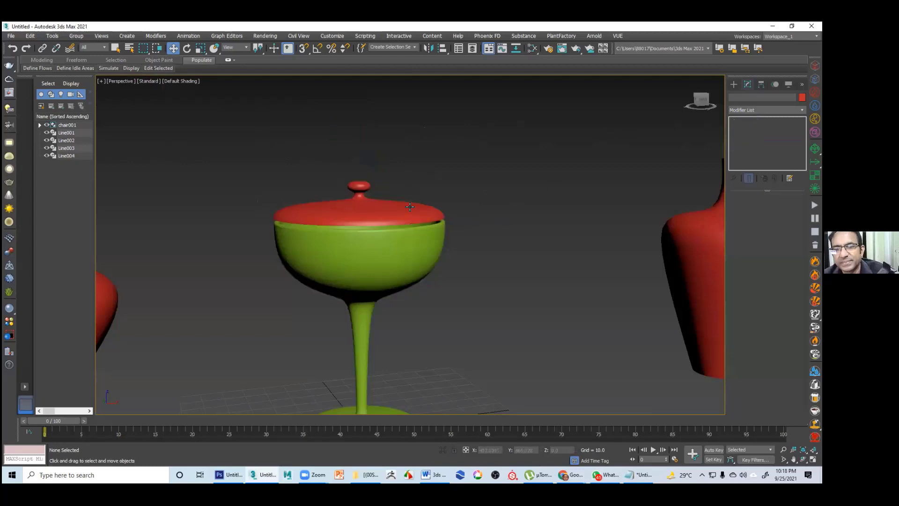
Select the whole lid, bring the goblet and neighbouring vases into view, and display the spline creation tools
left_click(428, 216)
scroll(428, 216, "up", 2)
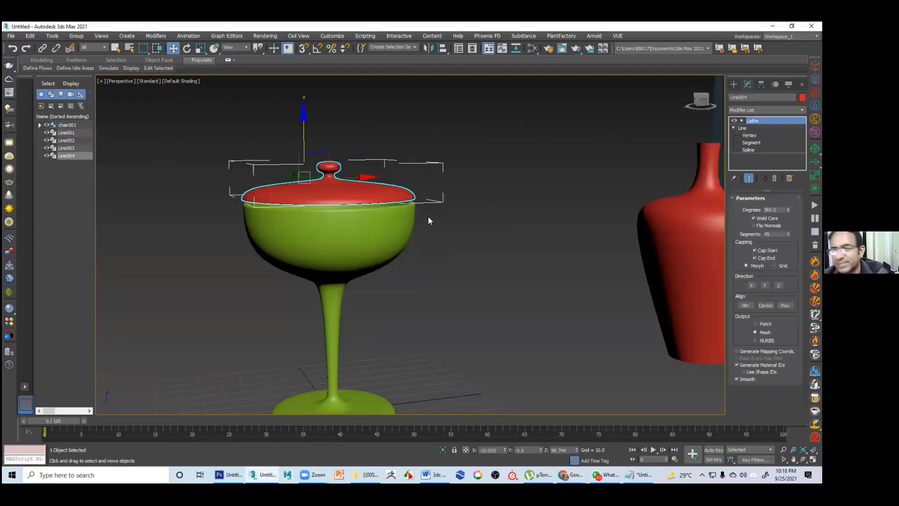
scroll(687, 242, "down", 3)
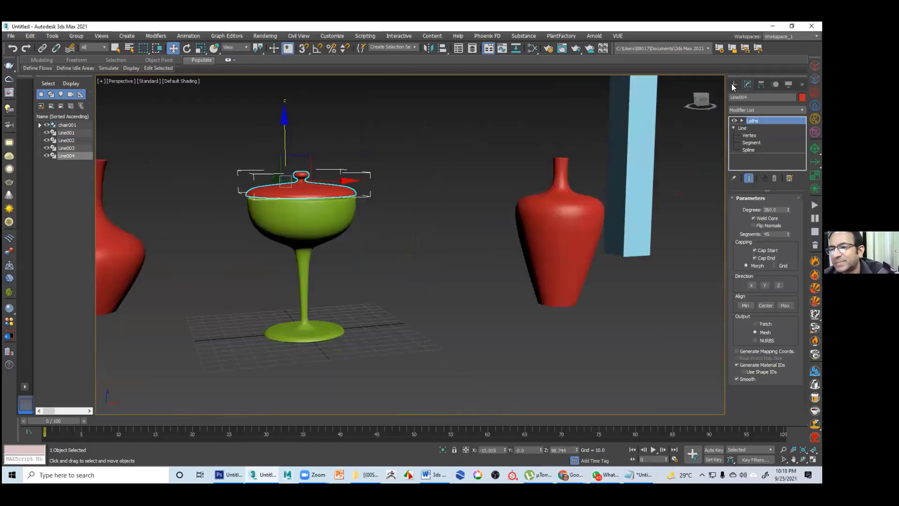
left_click(733, 84)
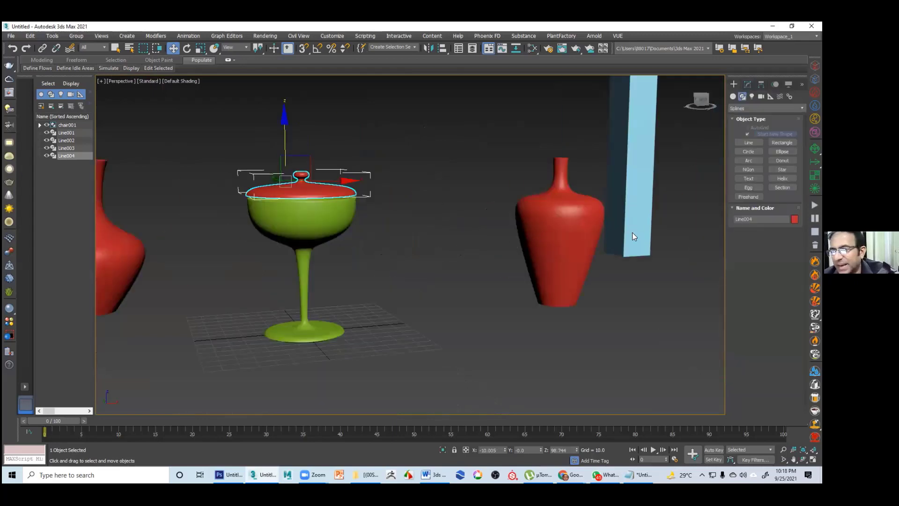
Create a teapot primitive with a radius of about 45 on the ground between the goblet and the vase
middle_click_drag(421, 234, 427, 250)
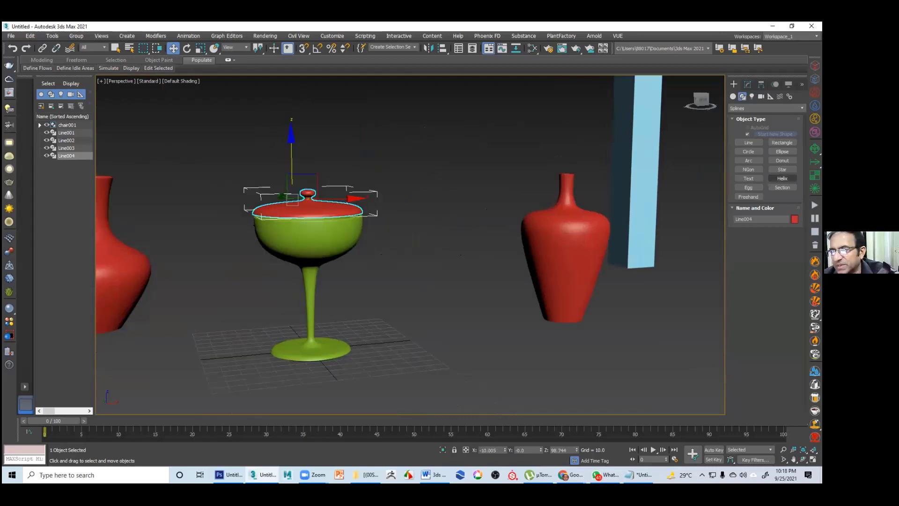
left_click(733, 97)
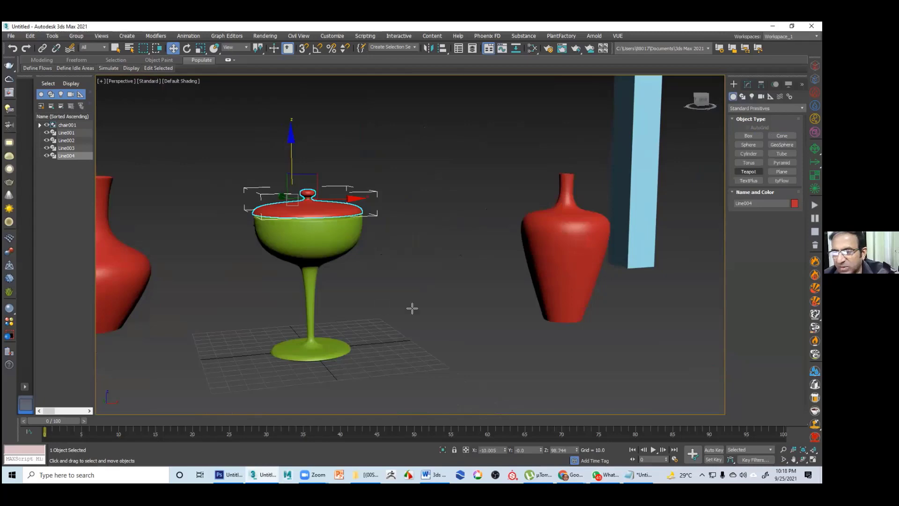
left_click_drag(417, 305, 463, 311)
middle_click_drag(415, 281, 341, 248)
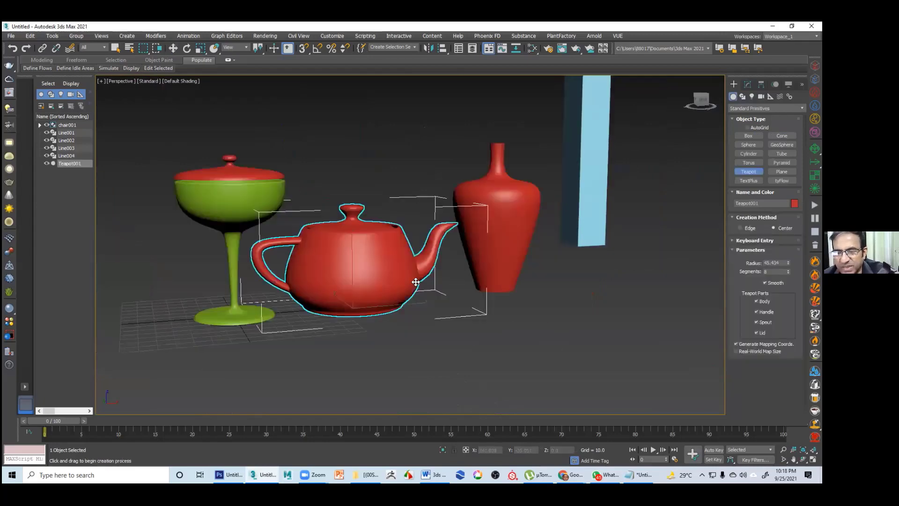
Move the red teapot along X past the vase and chair to open ground at about X 901
key("w")
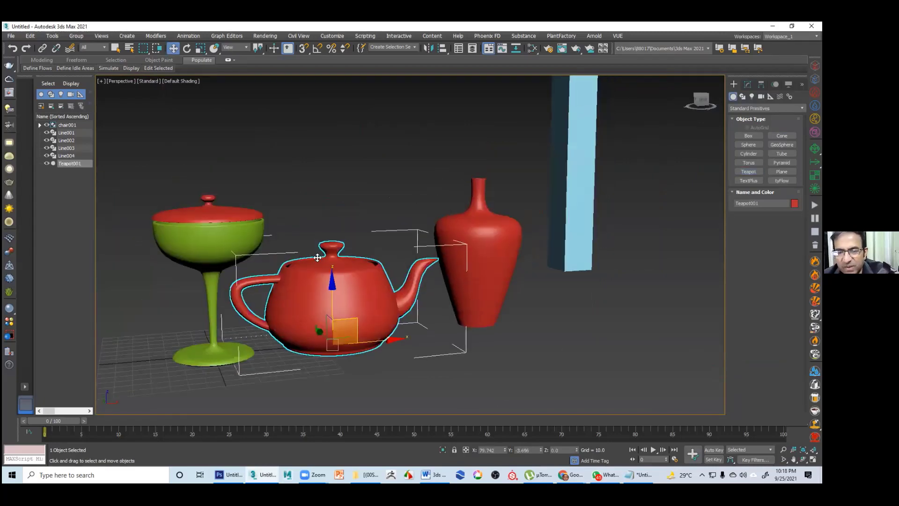
scroll(495, 271, "up", 5)
left_click_drag(321, 256, 494, 279)
middle_click_drag(494, 278, 394, 306)
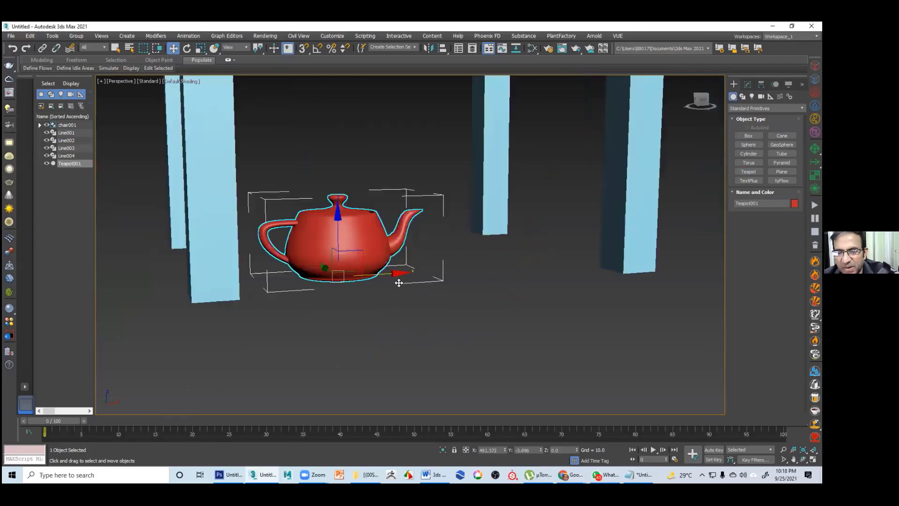
left_click_drag(400, 273, 416, 272)
middle_click_drag(417, 272, 400, 281)
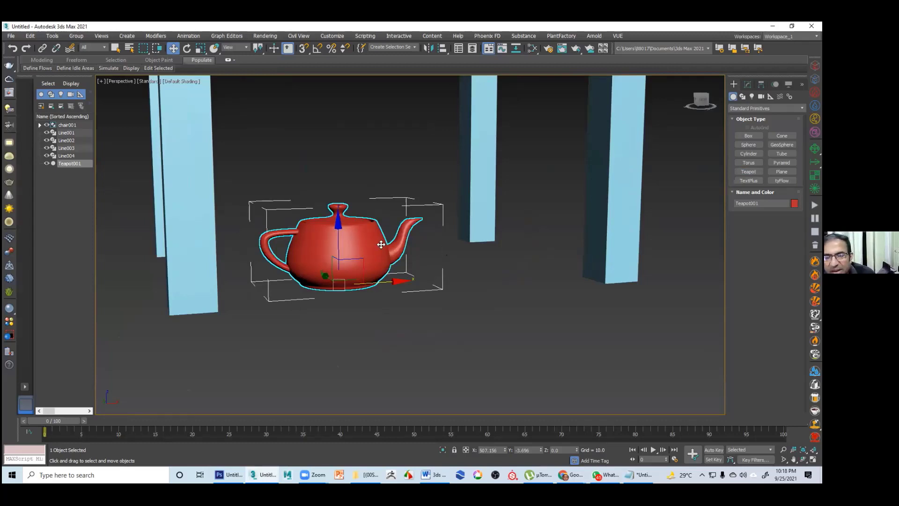
middle_click_drag(398, 293, 401, 307)
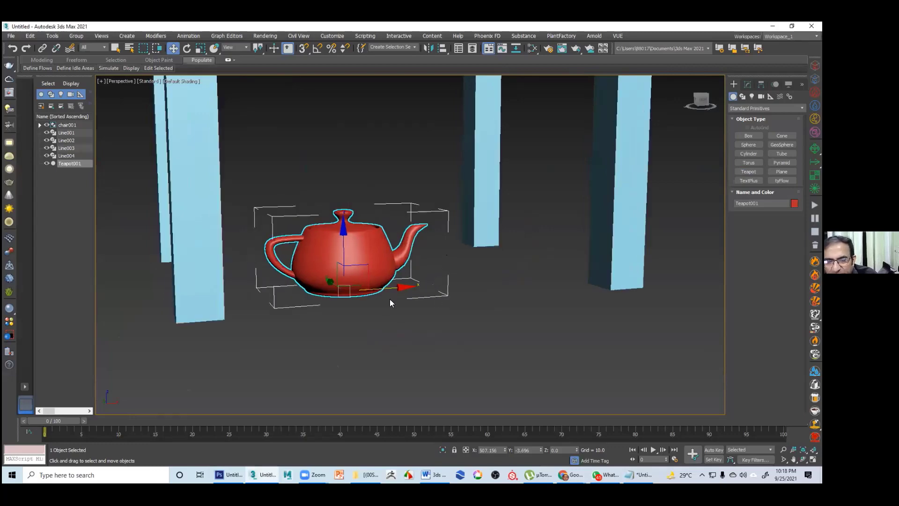
scroll(393, 312, "down", 3)
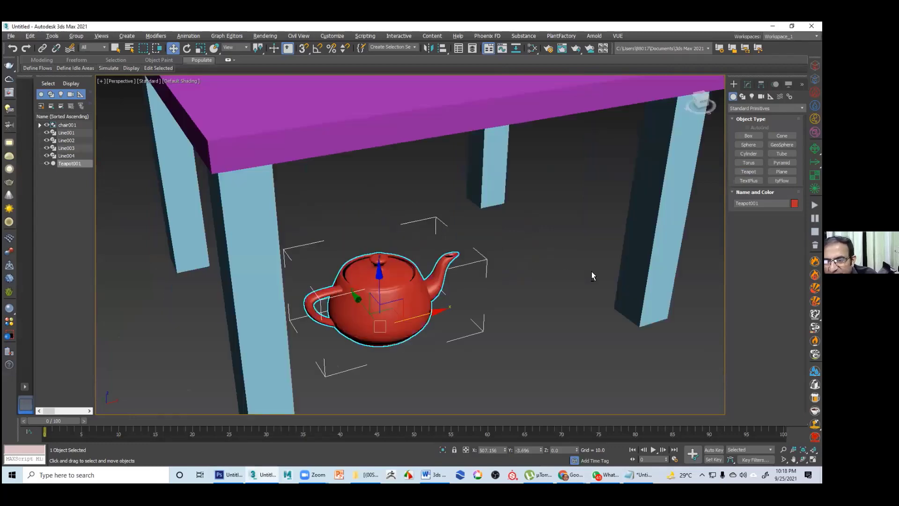
scroll(592, 275, "down", 3)
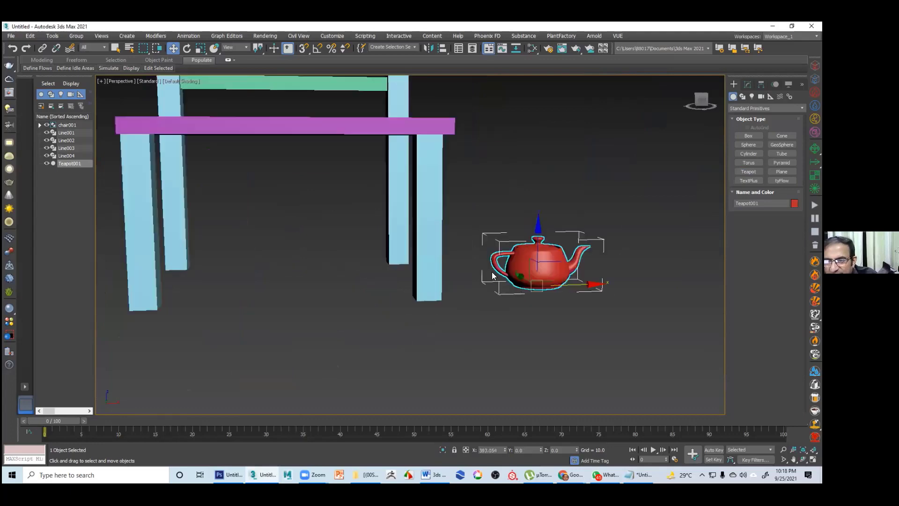
middle_click_drag(504, 271, 532, 260, "alt")
key("z")
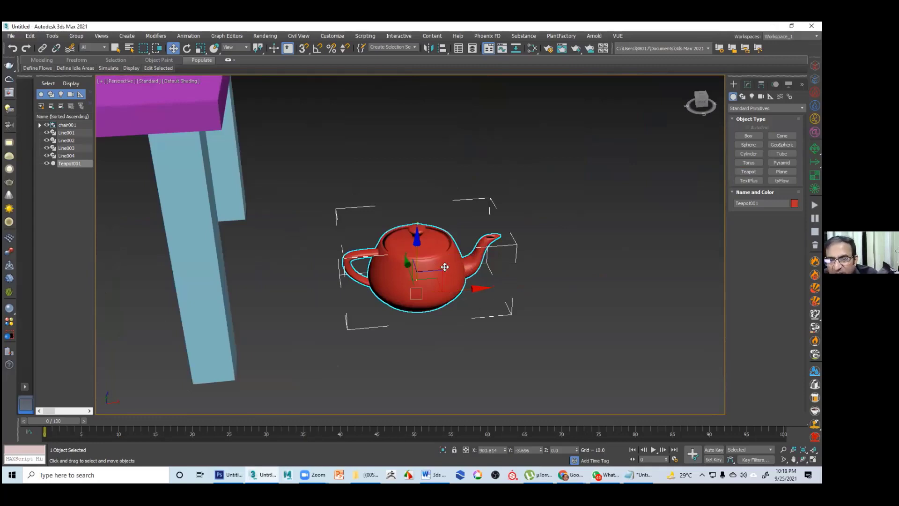
Frame the red teapot closely and examine its shape, parameters and object color option
middle_click_drag(445, 267, 696, 159, "alt")
scroll(597, 182, "up", 2)
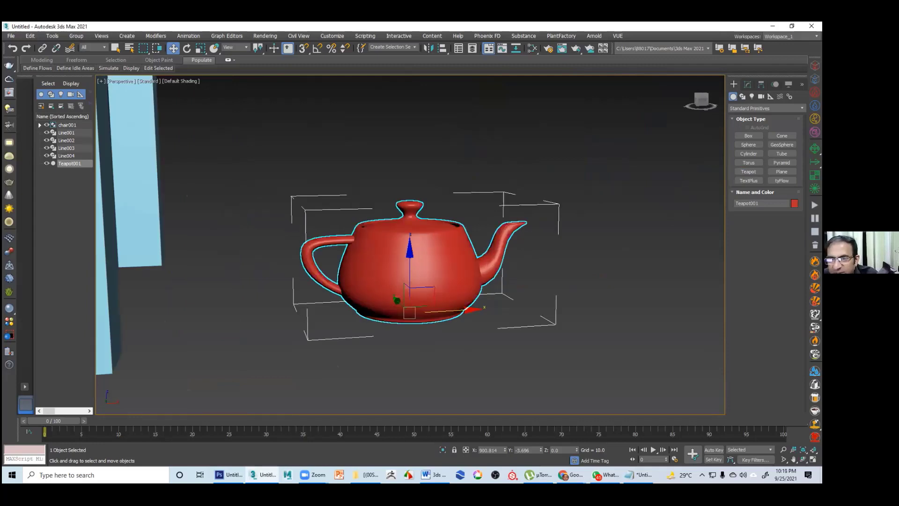
key("1")
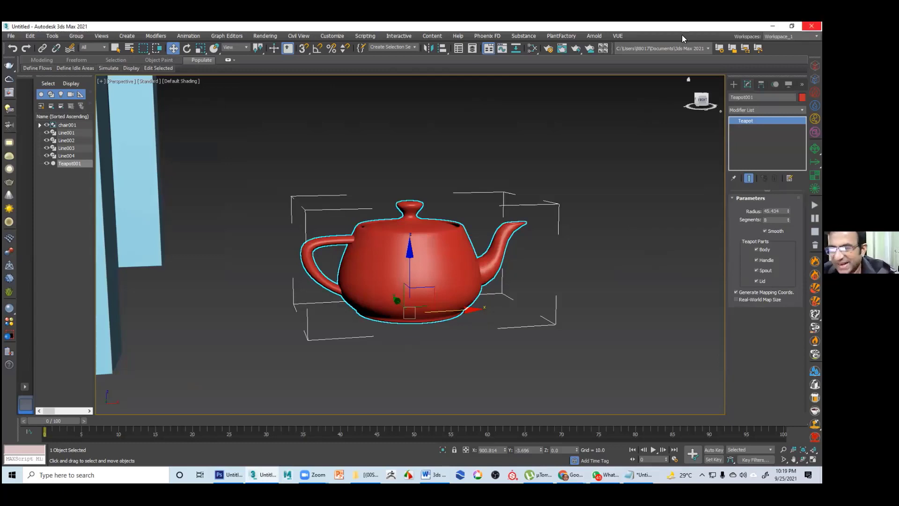
middle_click_drag(551, 323, 539, 351, "alt")
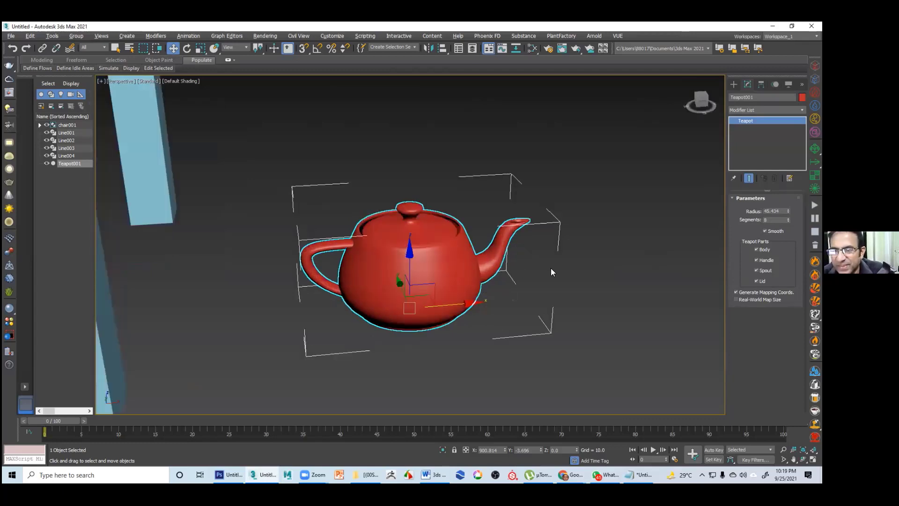
left_click(802, 97)
key("Escape")
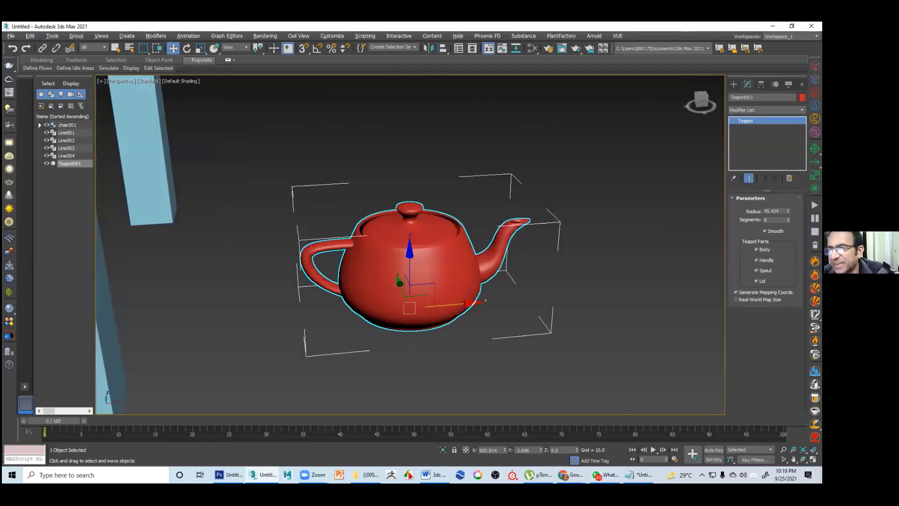
Create two more teapots in a row beside the red one, with radii of about 40 and 38
left_click(733, 84)
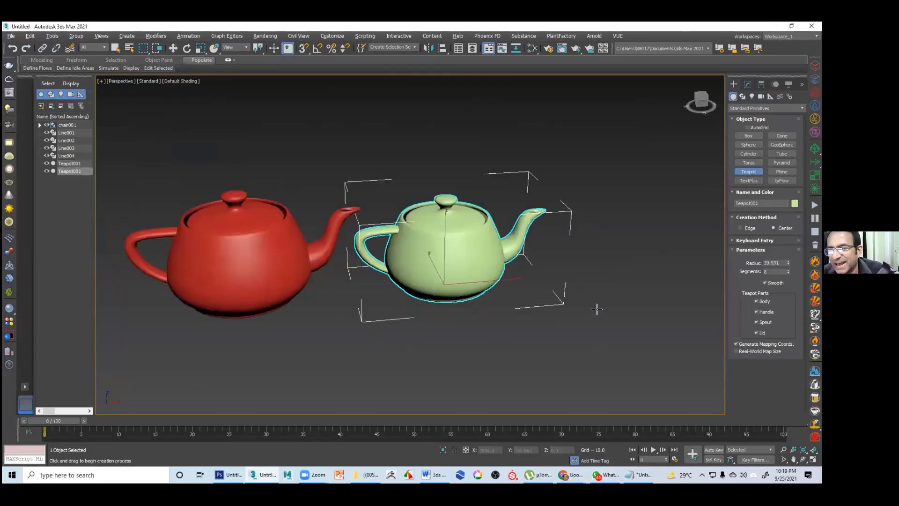
left_click_drag(594, 309, 542, 315)
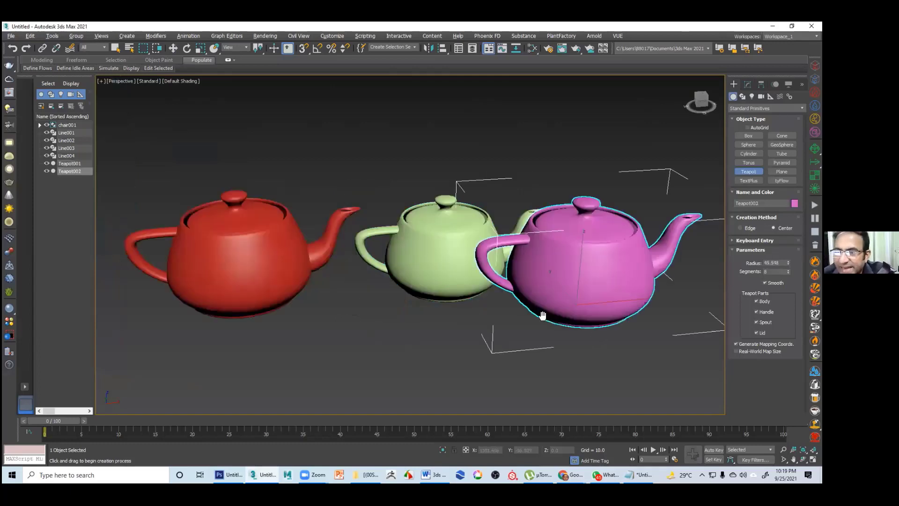
middle_click_drag(542, 315, 535, 316)
Move the pink teapot along X to about X 1138 so it stands clear of the green one
key("w")
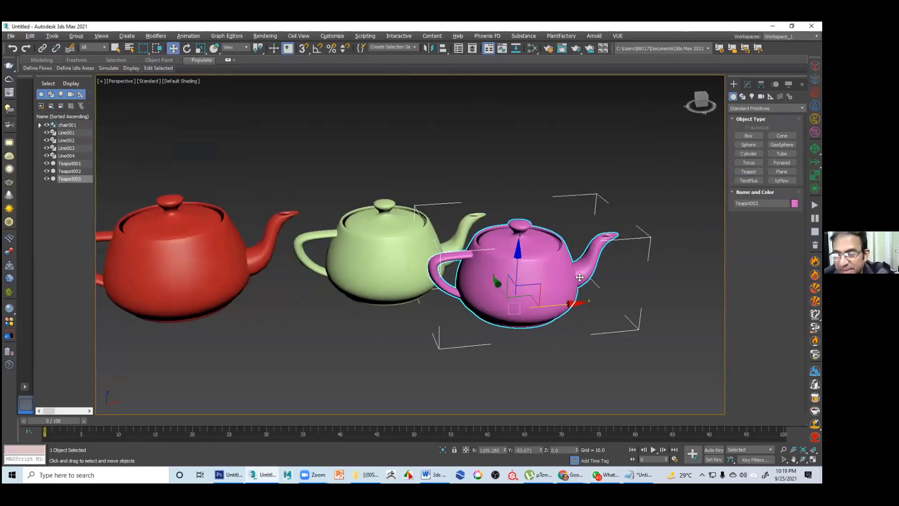
left_click_drag(579, 277, 621, 277)
middle_click_drag(648, 277, 621, 277)
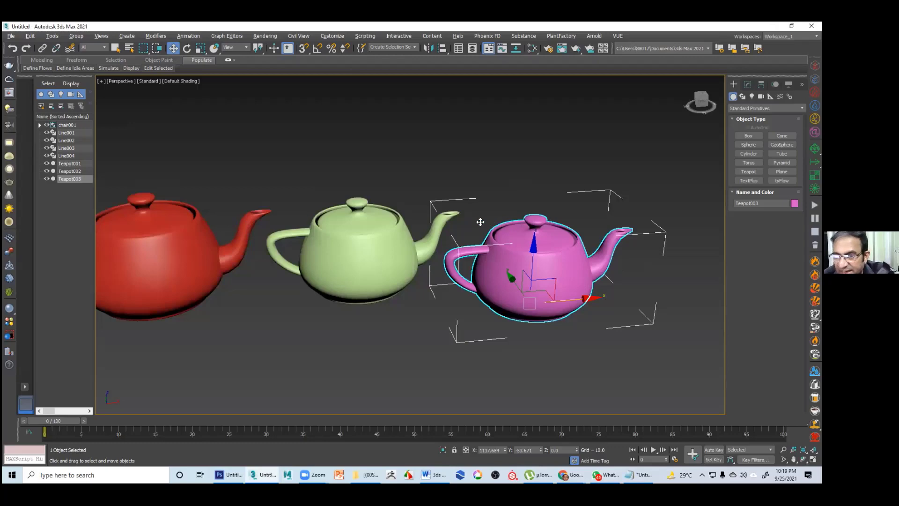
Enlarge the pink teapot by setting its radius to 38.474
scroll(480, 221, "up", 3)
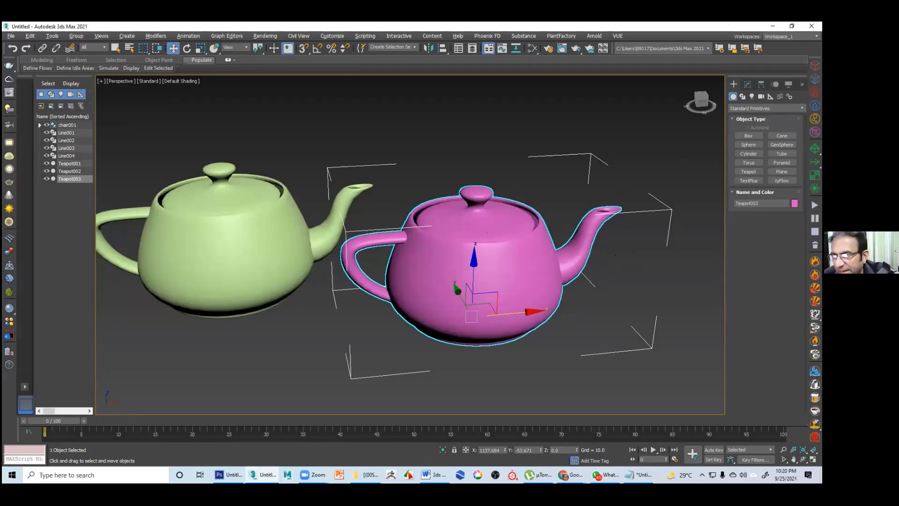
left_click(747, 84)
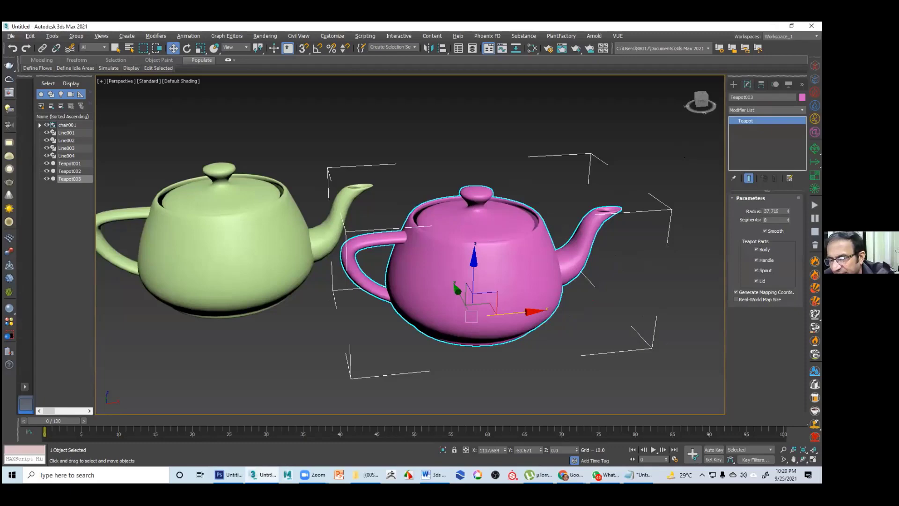
left_click_drag(788, 210, 788, 207)
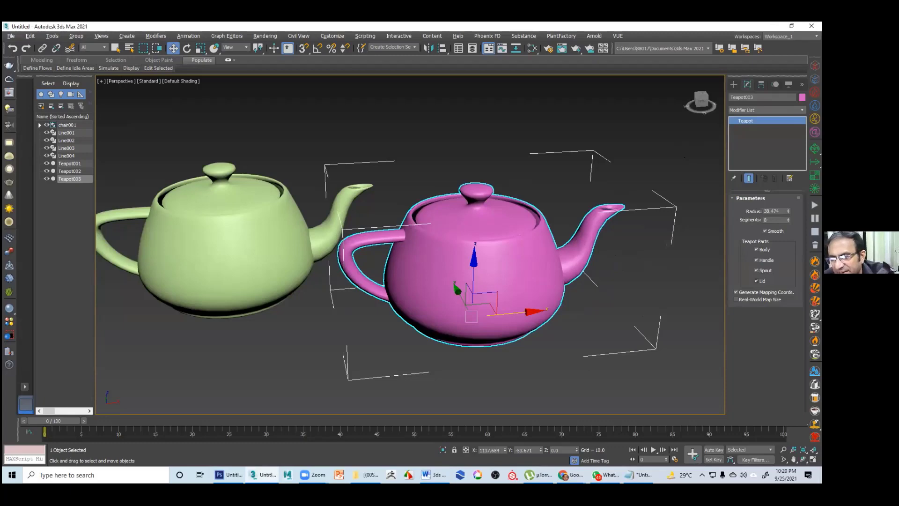
Try switching off the pink teapot's lid, spout and handle parts, restoring the lid and handle
left_click(756, 281)
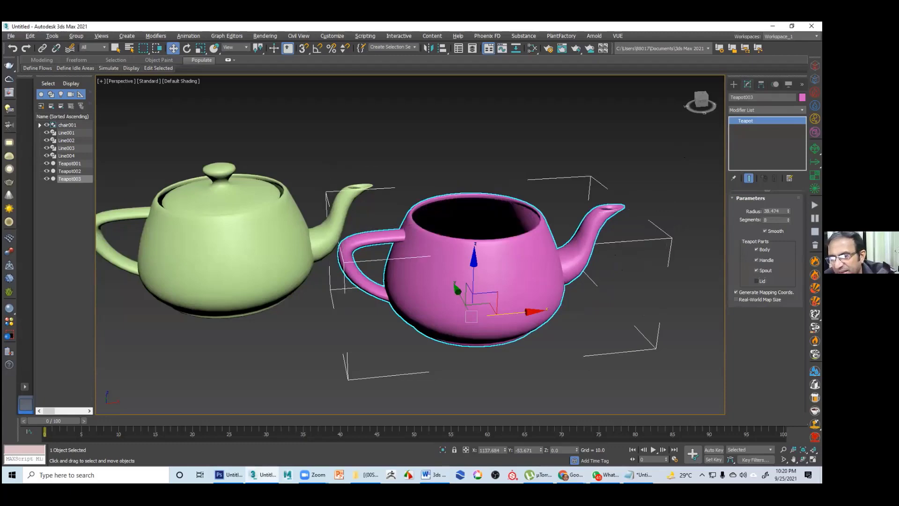
left_click(756, 281)
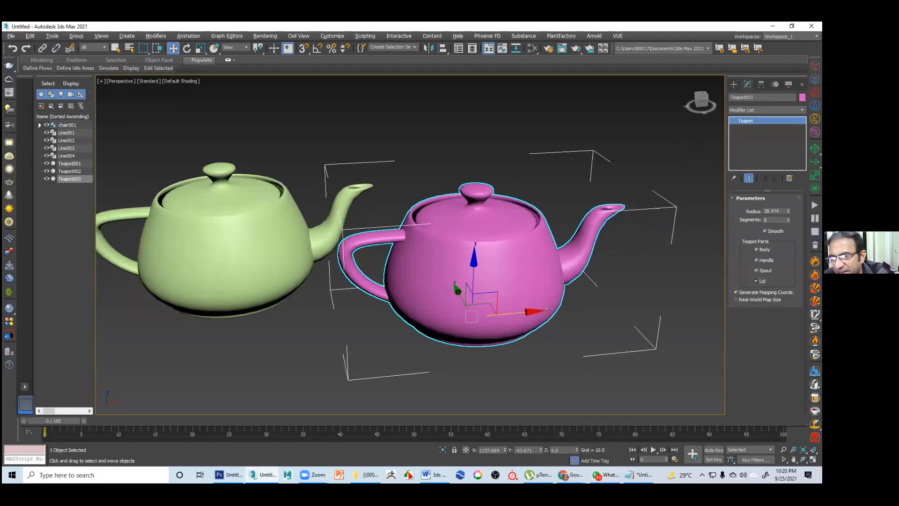
left_click(756, 270)
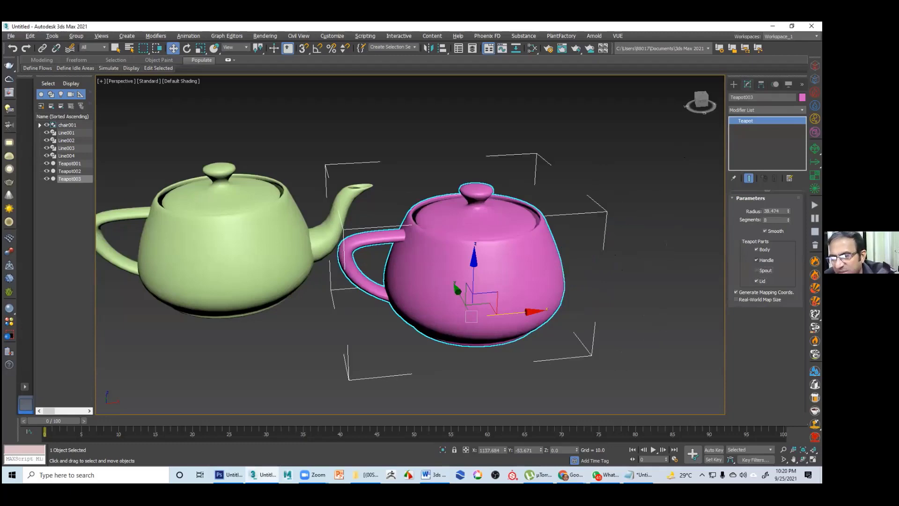
left_click(756, 260)
left_click(756, 260)
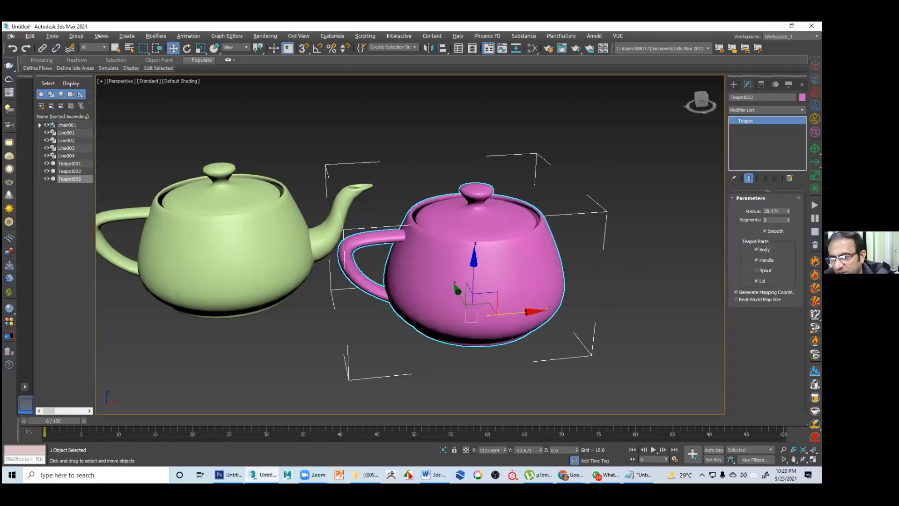
Remove the lid from the pink teapot and restore its spout
left_click(756, 280)
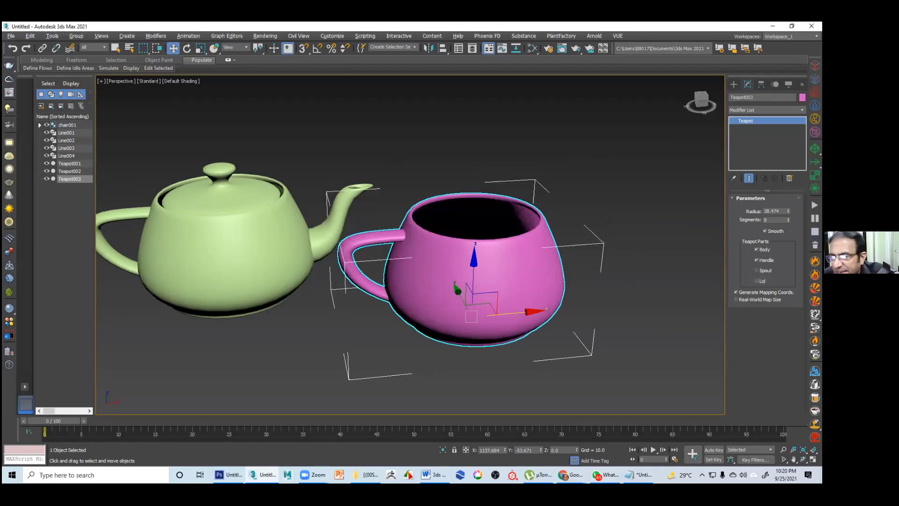
middle_click_drag(714, 290, 702, 268, "alt")
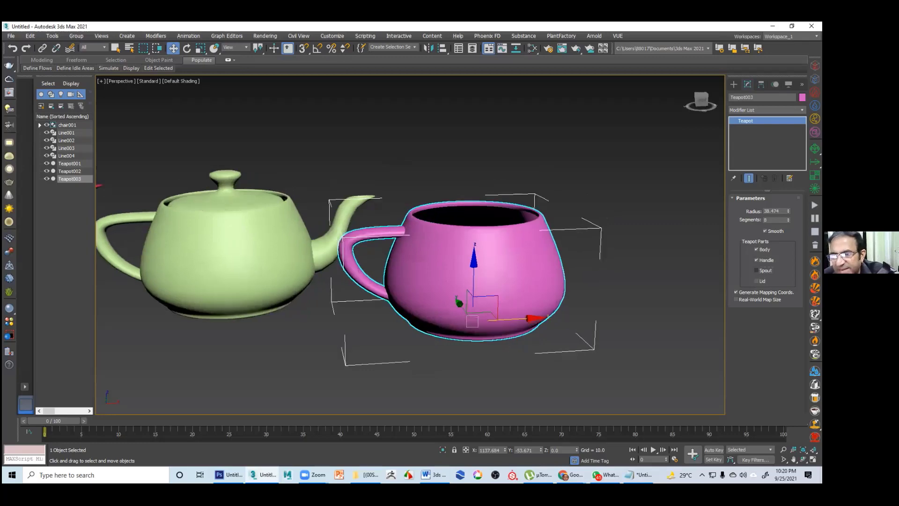
left_click(756, 270)
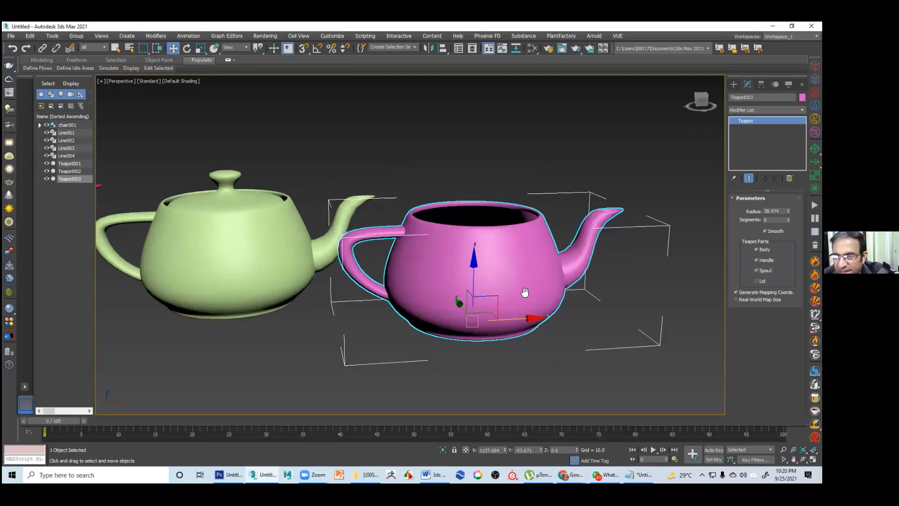
Move the lidless pink teapot farther along X to about X 1169 and leave it selected
left_click_drag(529, 318, 593, 315)
left_click(420, 260)
middle_click_drag(547, 266, 433, 261)
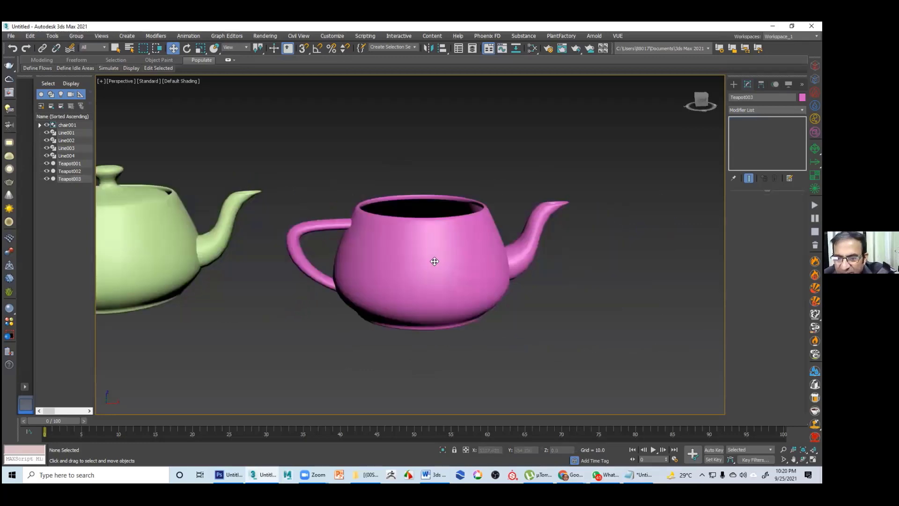
left_click(451, 313)
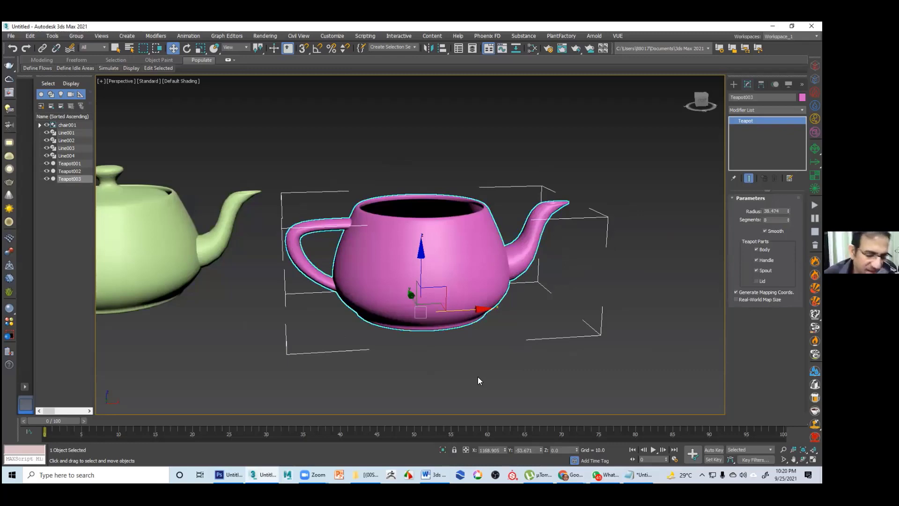
Clone the lidless pink teapot in place as an independent copy
key("ctrl+v")
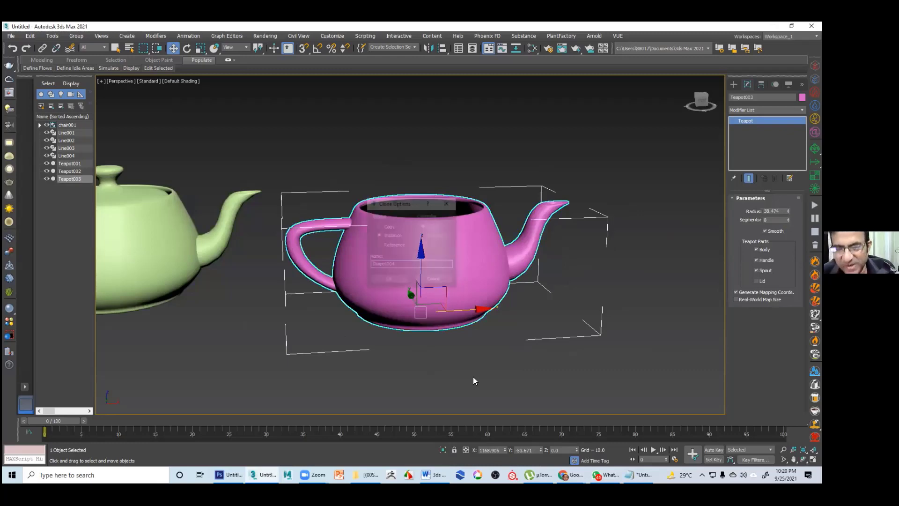
left_click(391, 226)
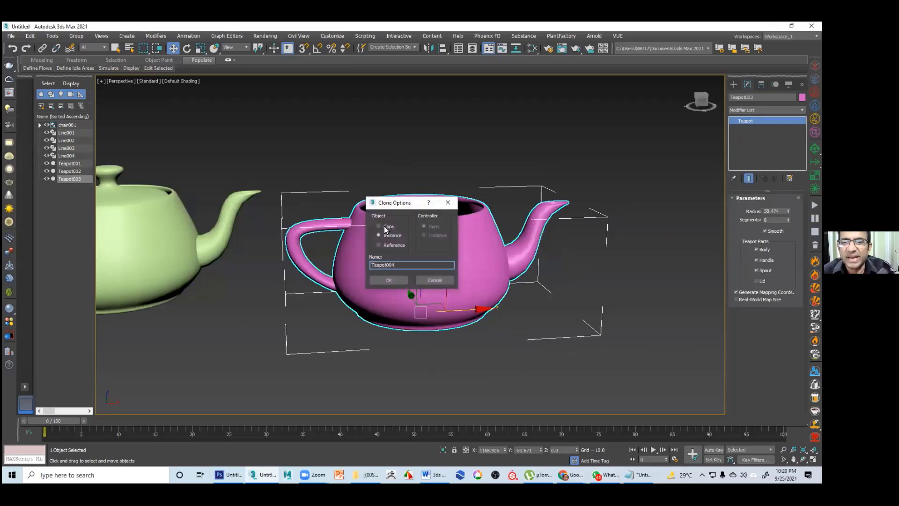
left_click_drag(395, 202, 557, 193)
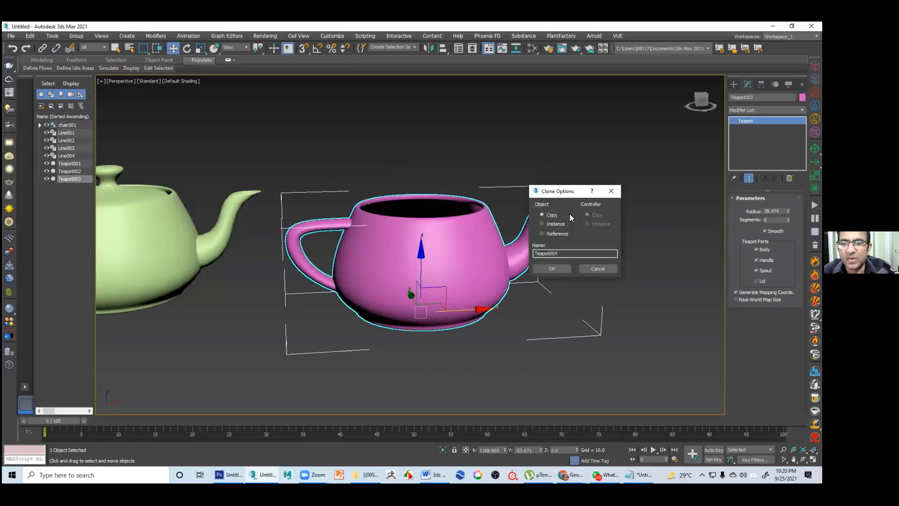
left_click(552, 270)
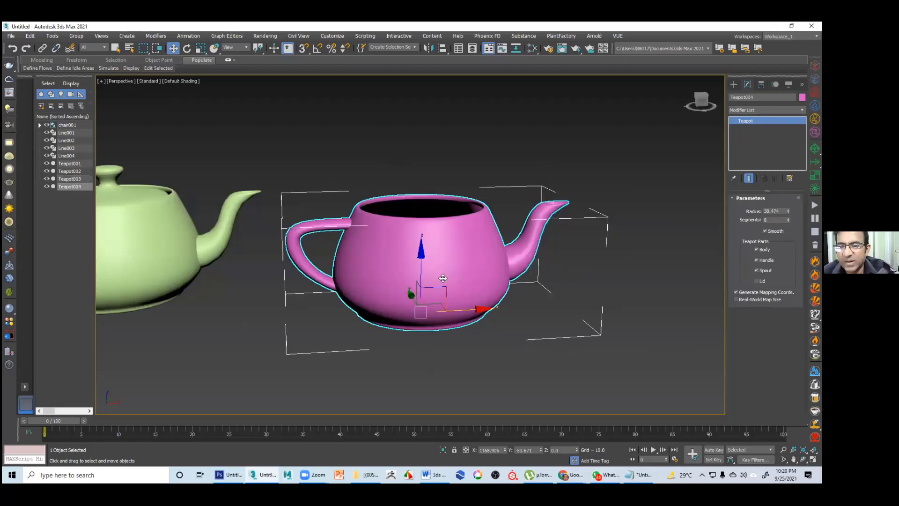
Try moving the cloned teapot along X away from the original, and undo that move
left_click_drag(464, 310, 669, 335)
key("ctrl+z")
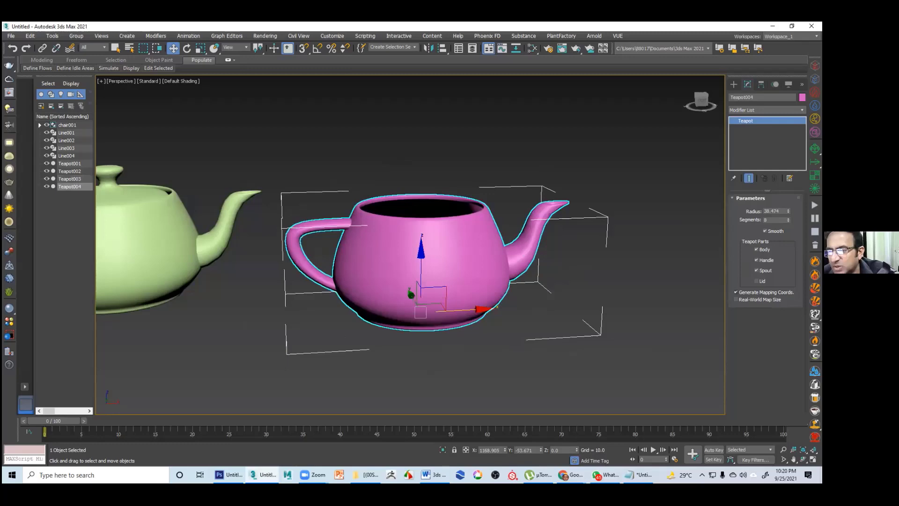
Keep only the lid of the cloned teapot and raise it along Z to about 12.9
key("ctrl+z")
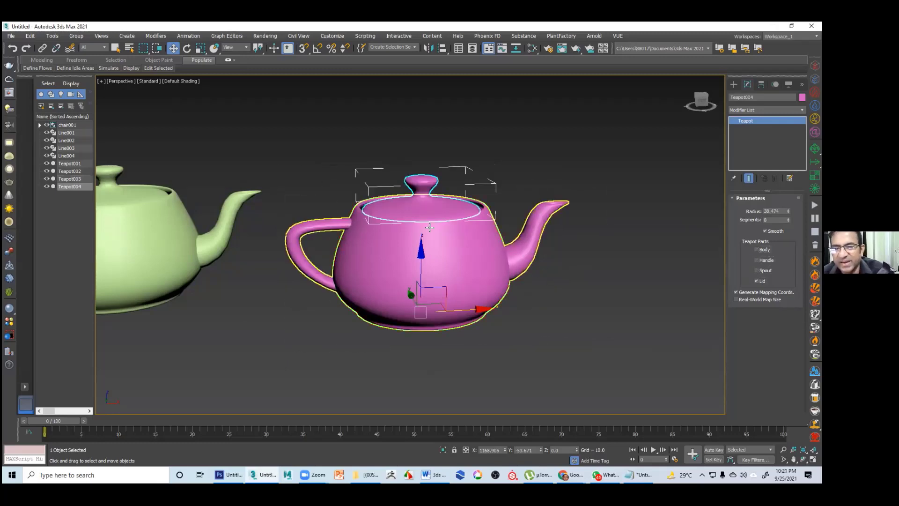
left_click_drag(423, 254, 469, 231)
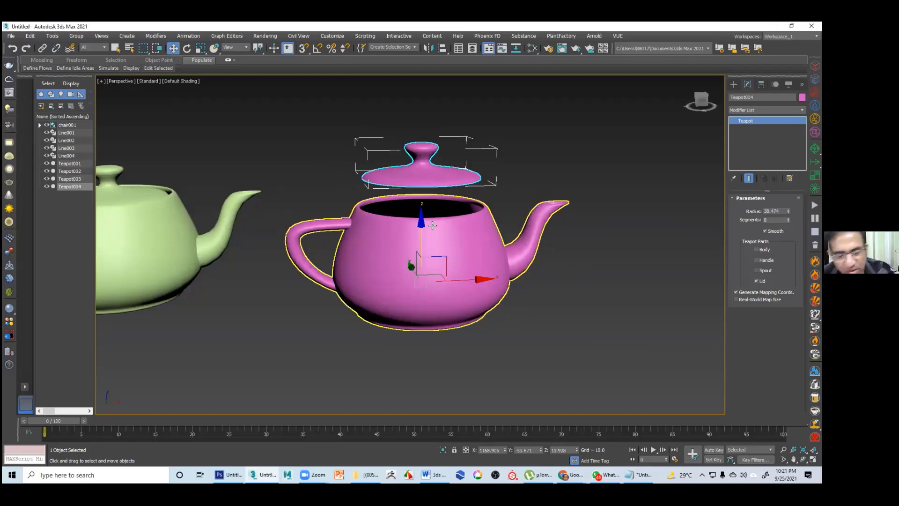
Scale the separate lid uniformly to about 108% and lower it onto the pink teapot's opening at about Z -0.7
key("r")
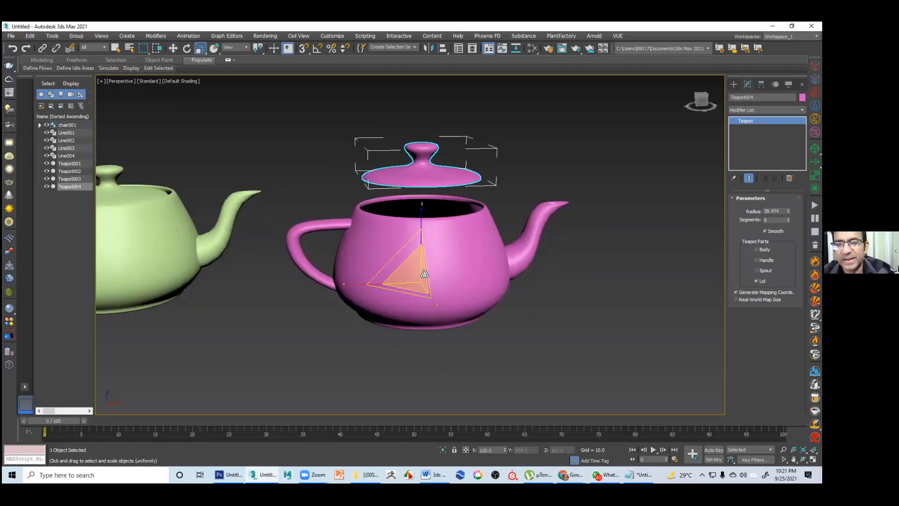
left_click_drag(424, 273, 426, 270)
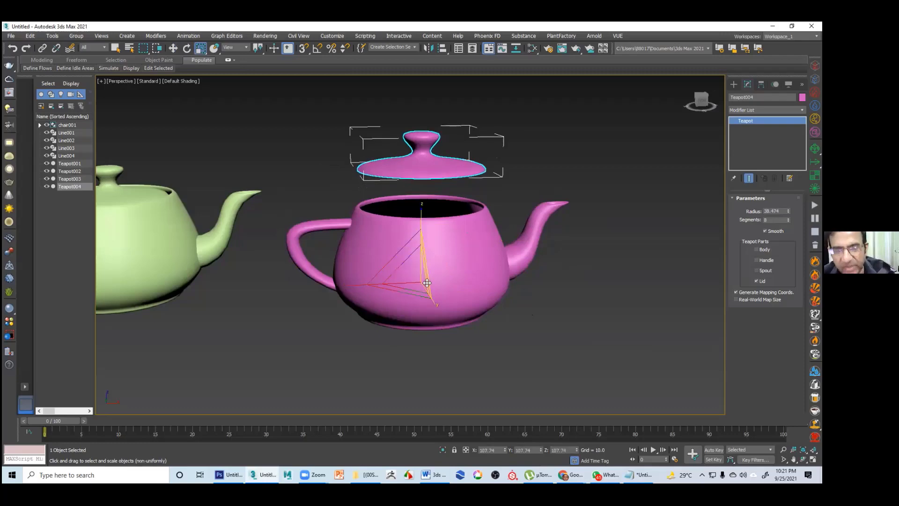
key("w")
left_click_drag(421, 234, 448, 264)
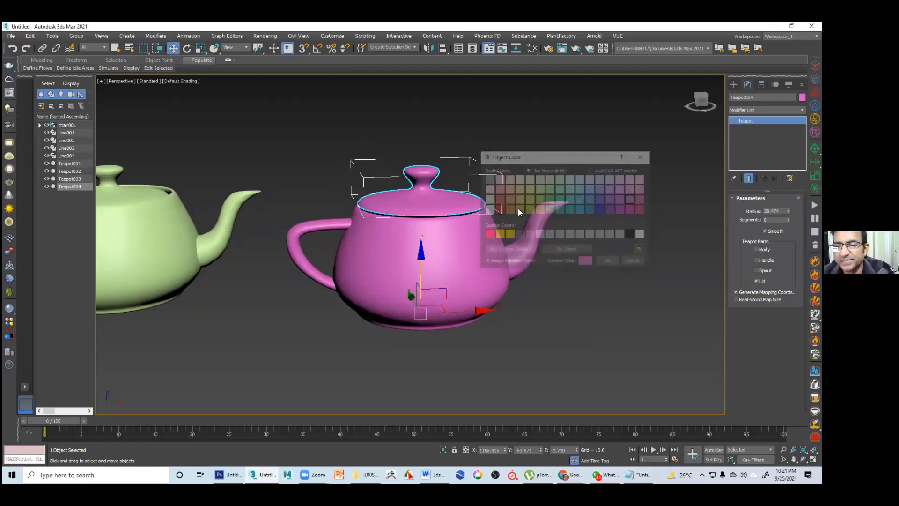
Change the lid's object color to the gold custom color and deselect it
left_click(500, 234)
left_click(607, 261)
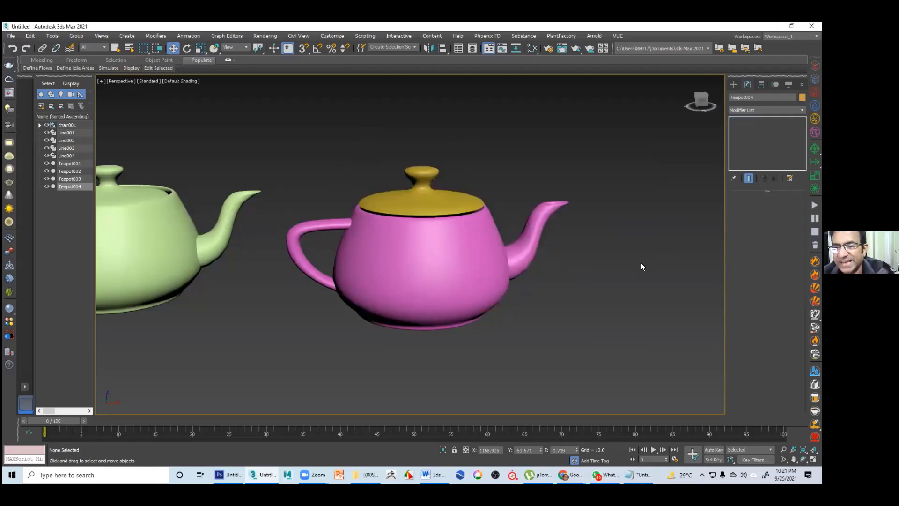
left_click(640, 262)
Fine-tune the gold lid's height along Z so it sits on the rim of the pink teapot body
left_click(446, 271)
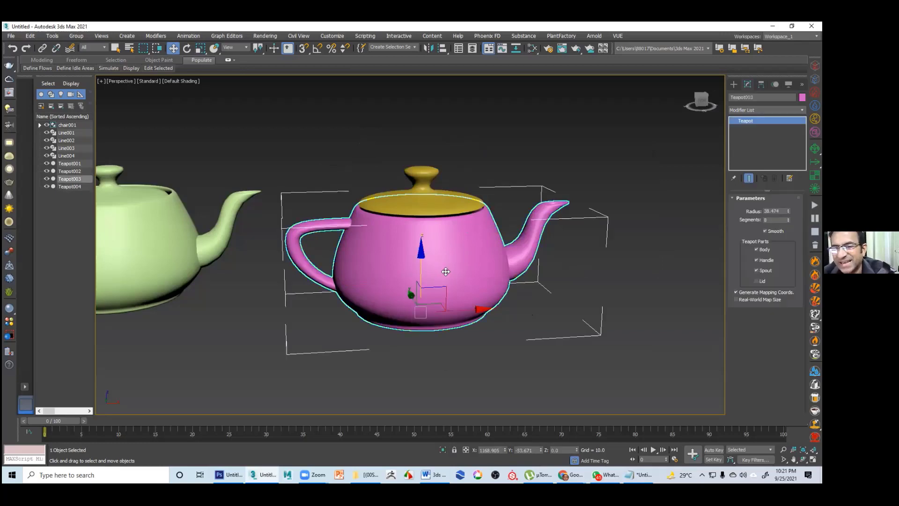
left_click(423, 251)
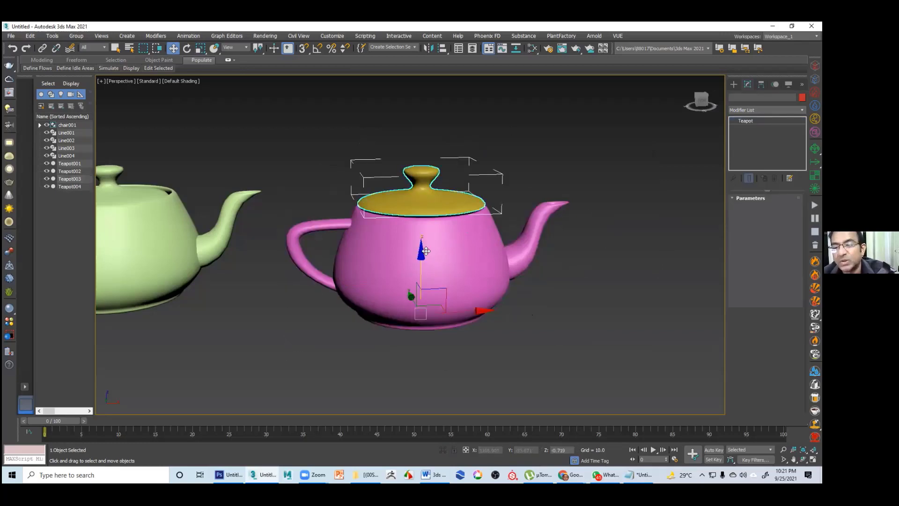
left_click_drag(424, 251, 421, 254)
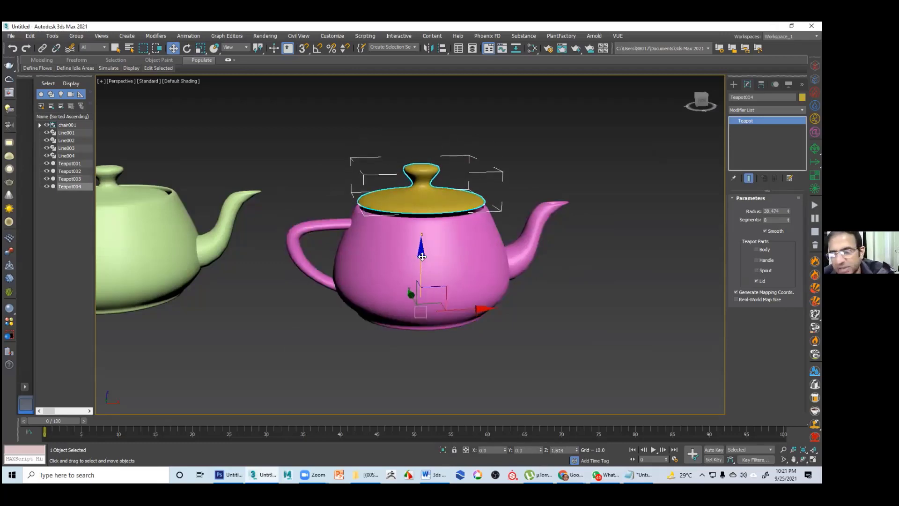
left_click_drag(422, 257, 435, 260)
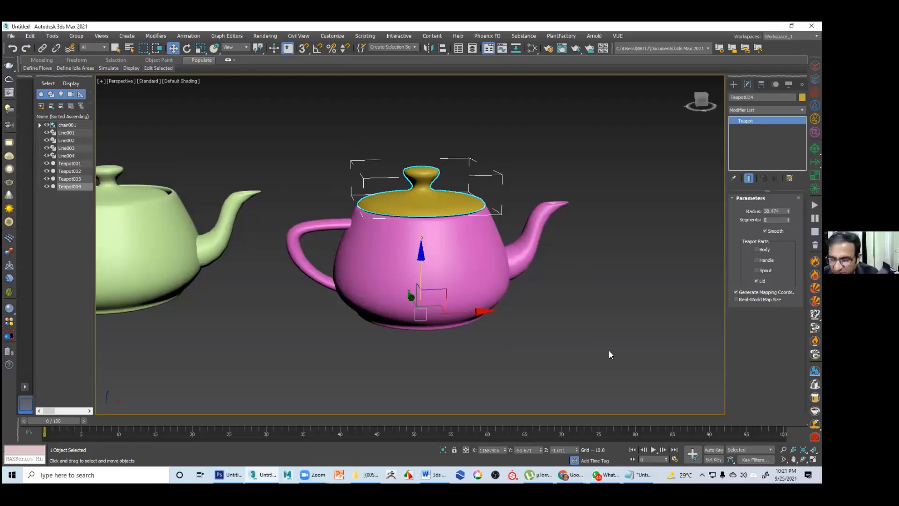
left_click(580, 330)
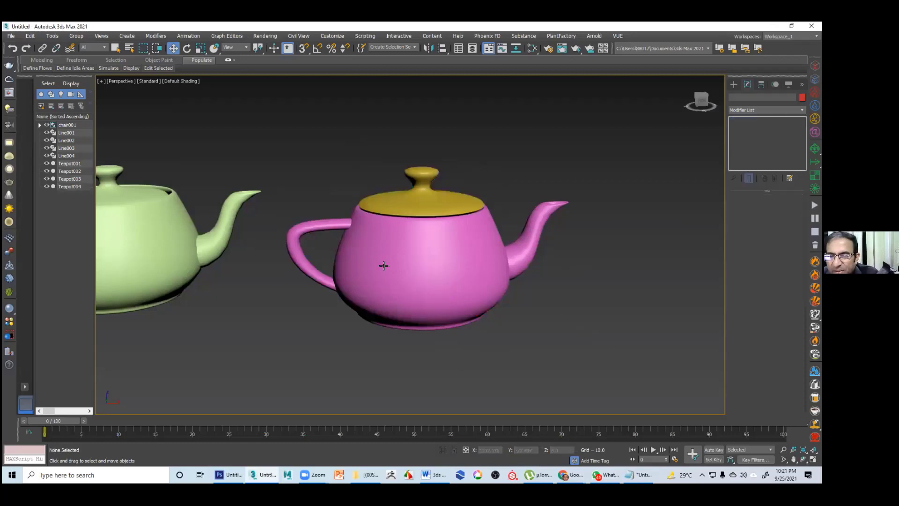
left_click(412, 202)
left_click_drag(423, 257, 448, 256)
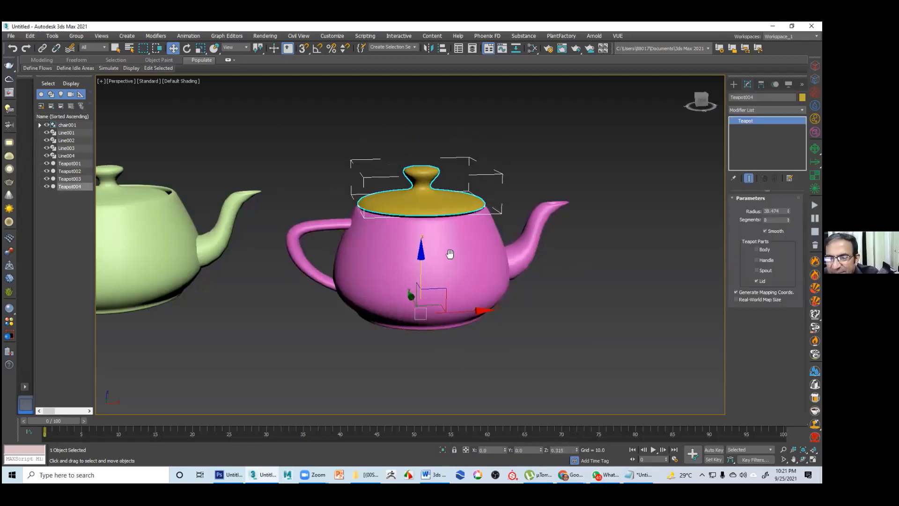
Clone the lidless pink teapot along X as one independent copy and place it at about X 1300
left_click(469, 306)
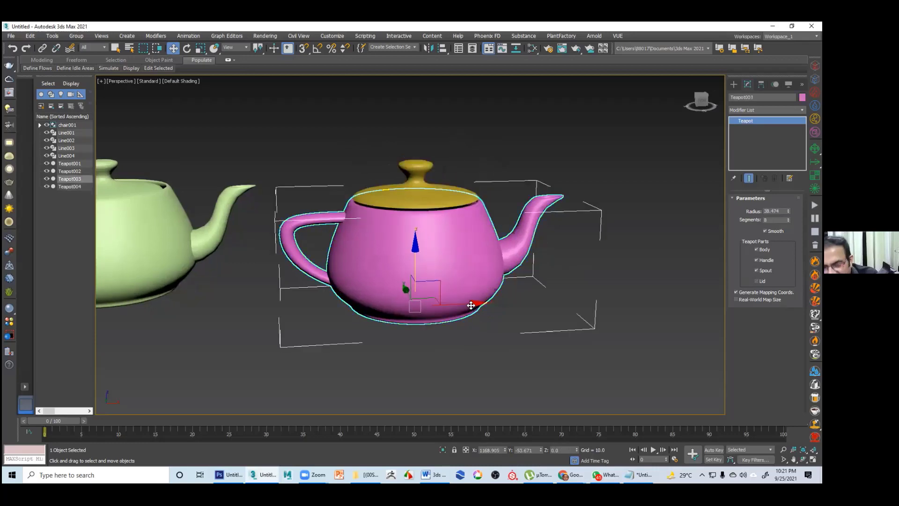
mouse_move(471, 305)
left_mouse_down("shift")
mouse_move(662, 289)
mouse_move(633, 312)
left_mouse_up("shift")
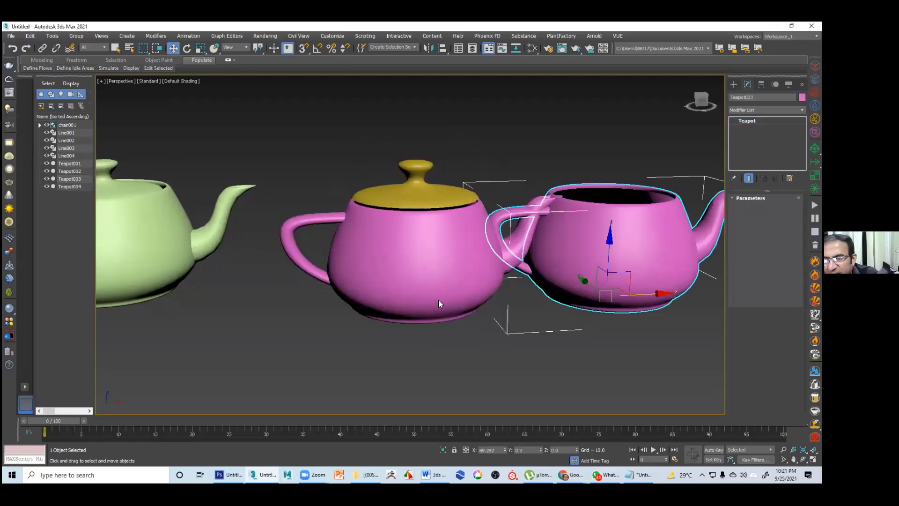
left_click_drag(438, 299, 414, 286, "shift")
left_click(412, 283)
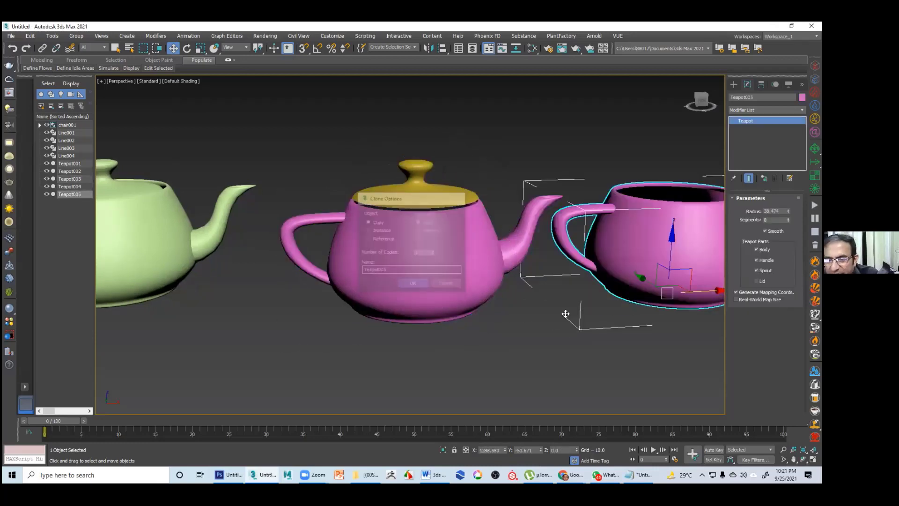
middle_click_drag(565, 313, 468, 302)
left_click_drag(468, 302, 501, 302)
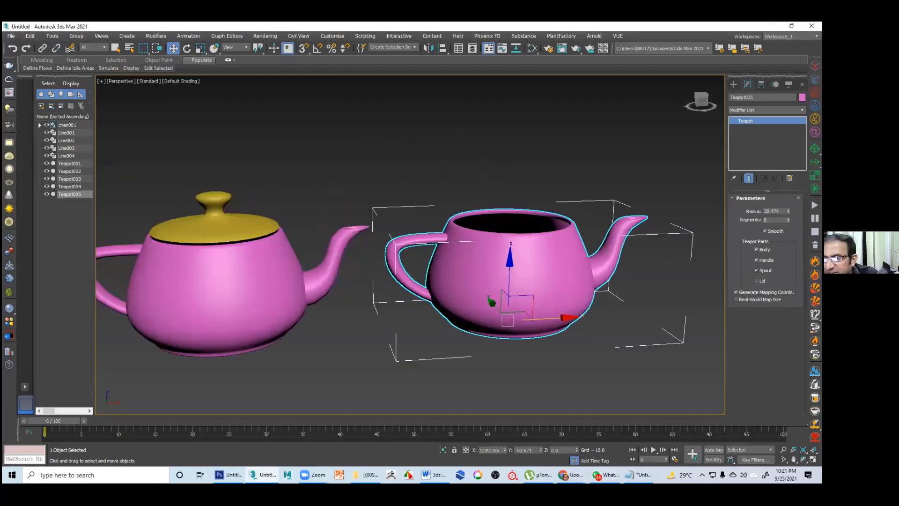
Remove the spout from the new pink copy and apply a Taper modifier to it
left_click(755, 270)
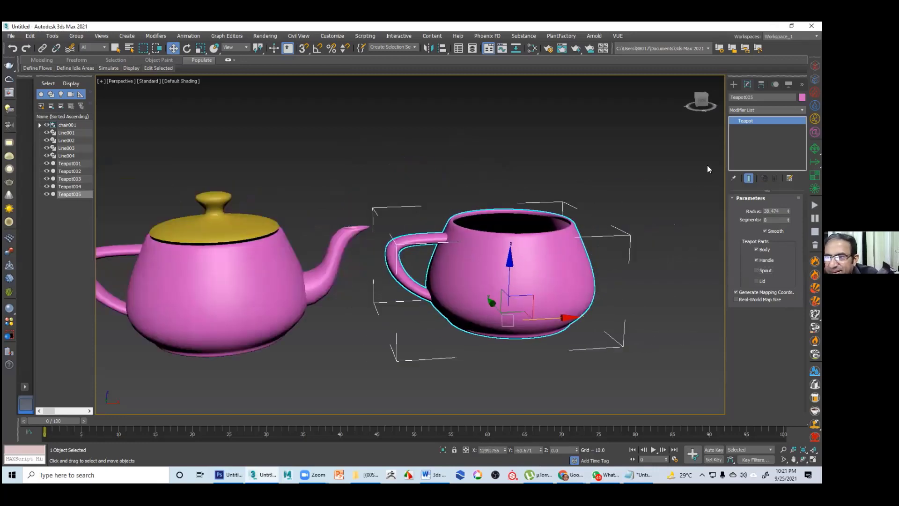
middle_click_drag(410, 243, 411, 251)
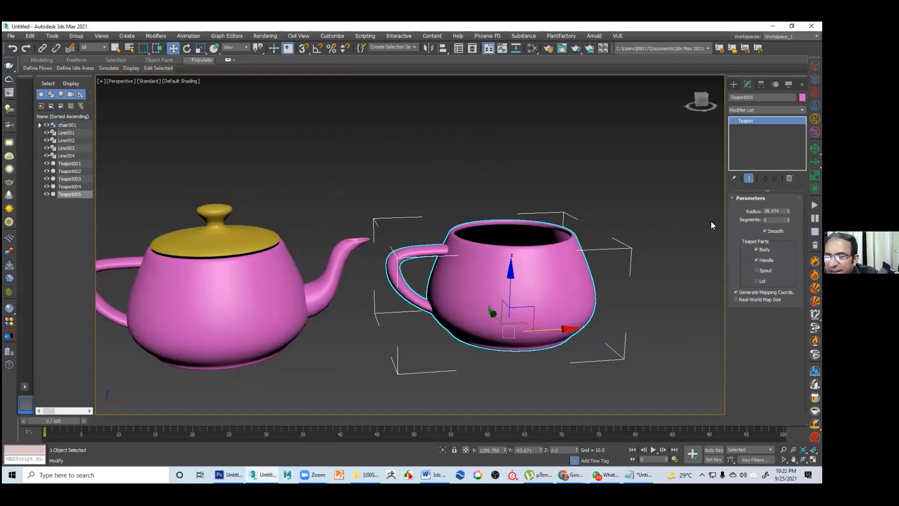
left_click(766, 109)
key("t")
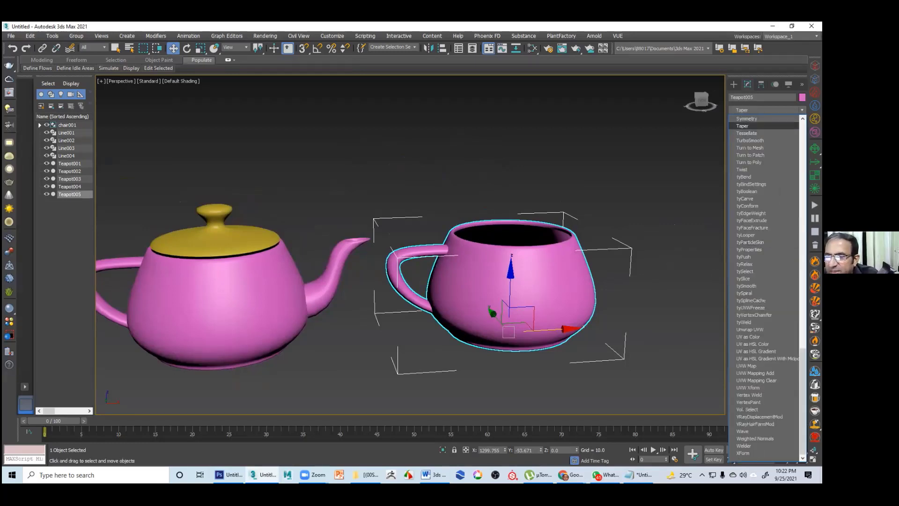
key("Return")
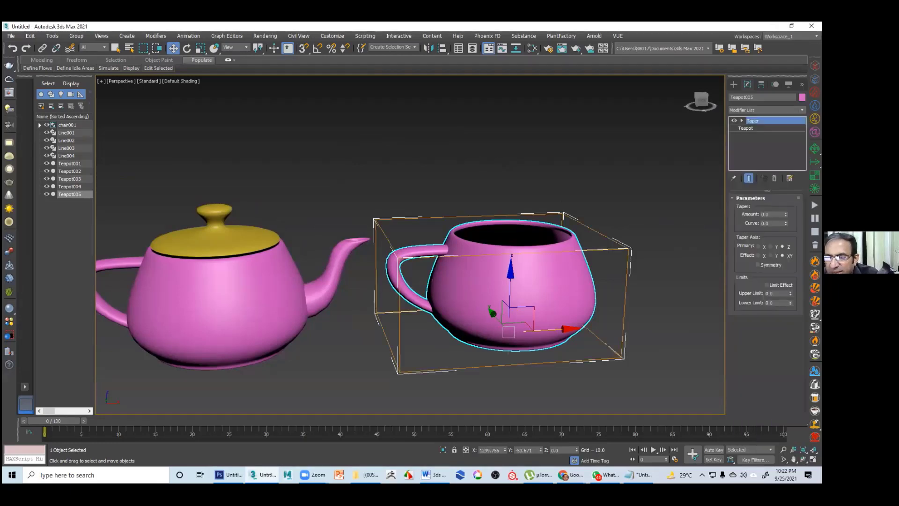
Shape the copy into a cup by setting the Taper amount to 0.34 and the curve to -0.76
left_click_drag(786, 214, 786, 204)
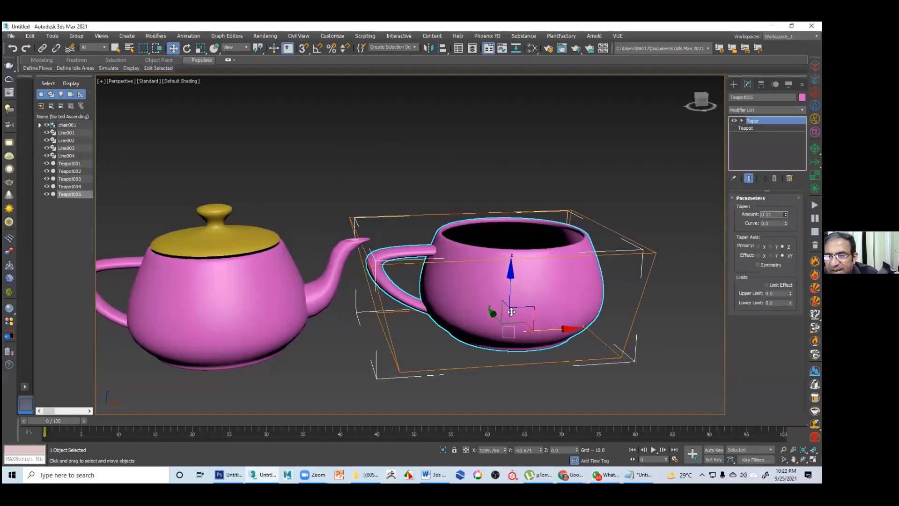
key("r")
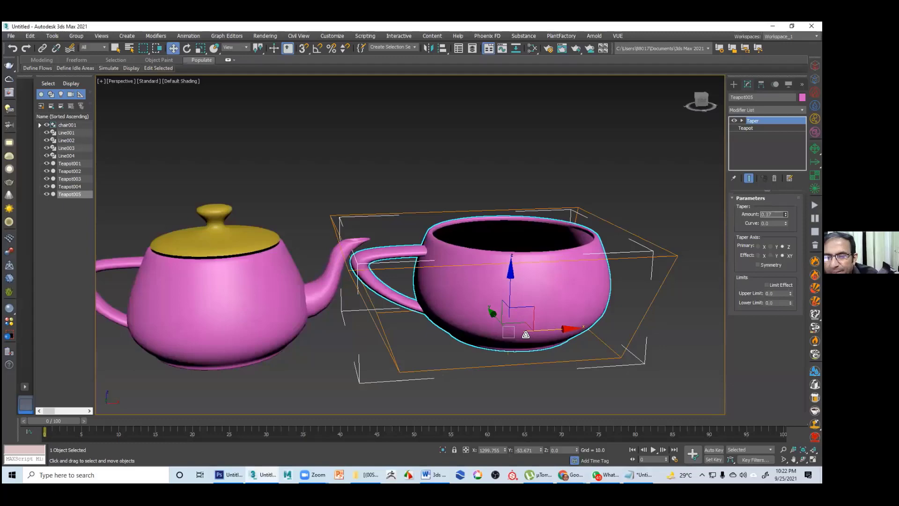
key("r")
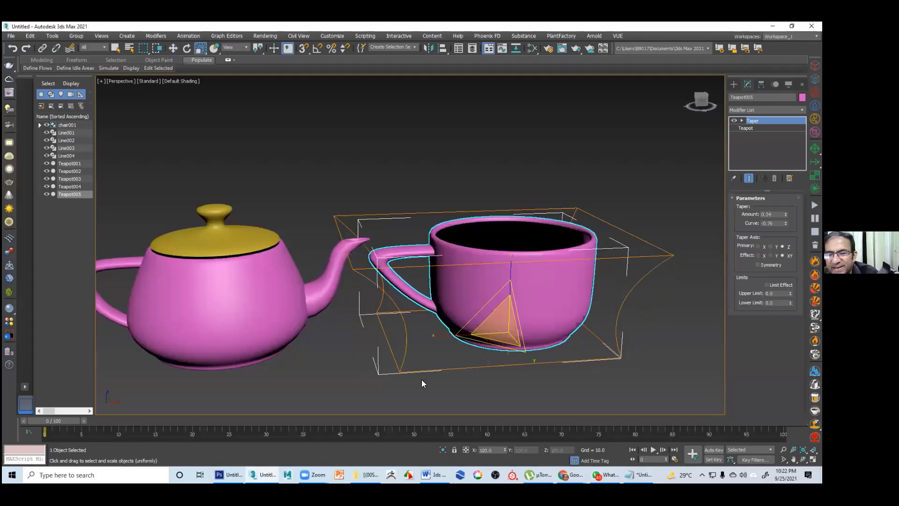
Scale the pink cup down uniformly to about 63% and move it closer to the pink teapot's spout
left_click_drag(500, 337, 512, 350)
left_click(511, 349)
middle_click_drag(507, 336, 502, 316)
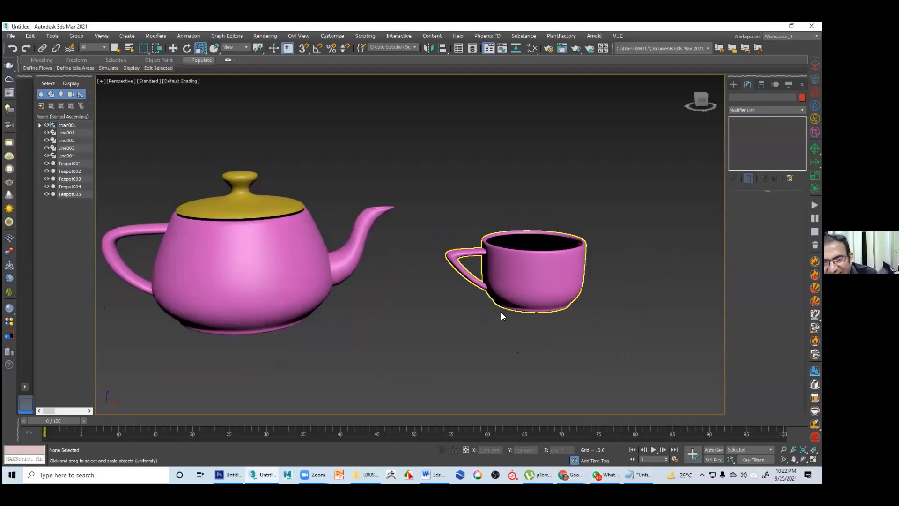
left_click(575, 300)
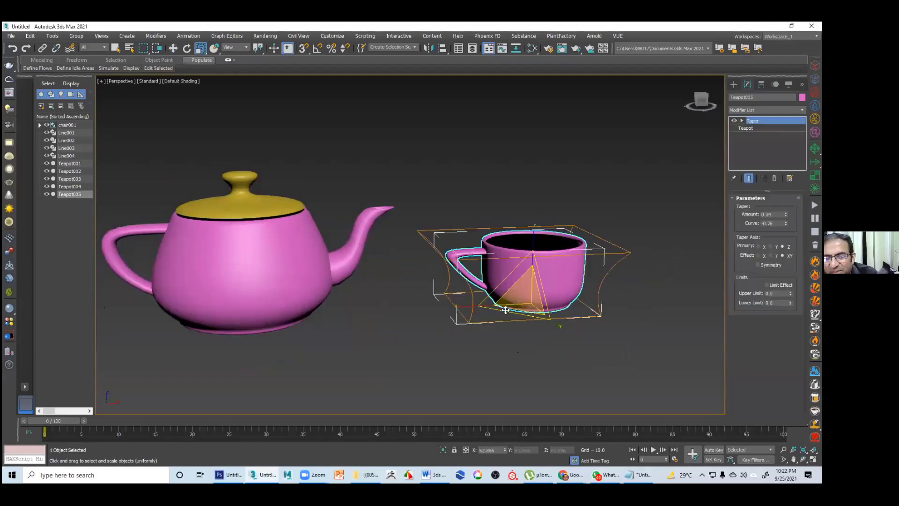
key("w")
key("ctrl+z")
key("ctrl+z")
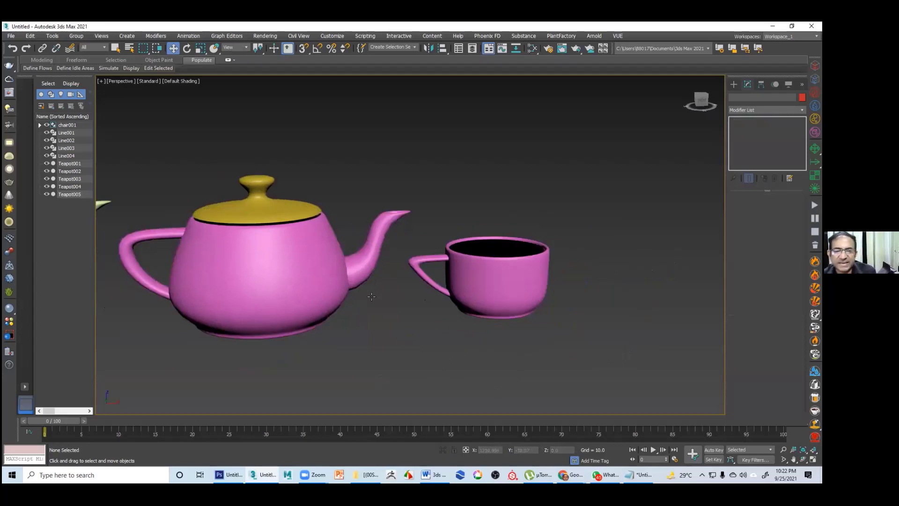
Look over the row of teapots and the cup, and check the Class#4 topics in the Word course outline
middle_click_drag(568, 277, 620, 281)
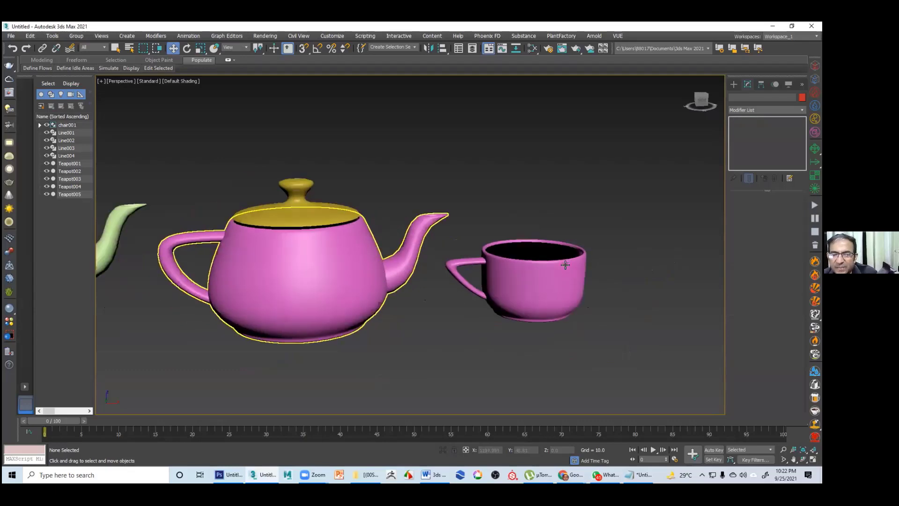
middle_click_drag(473, 306, 532, 308)
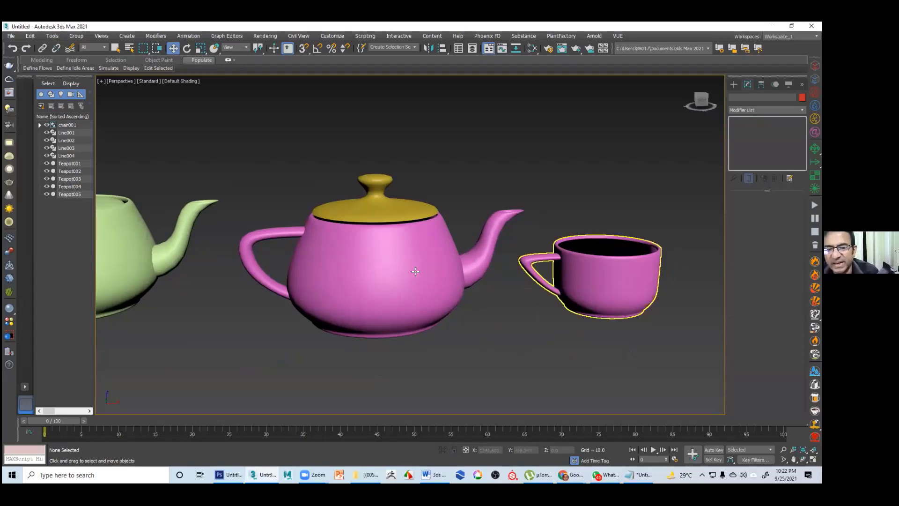
scroll(440, 277, "down", 10)
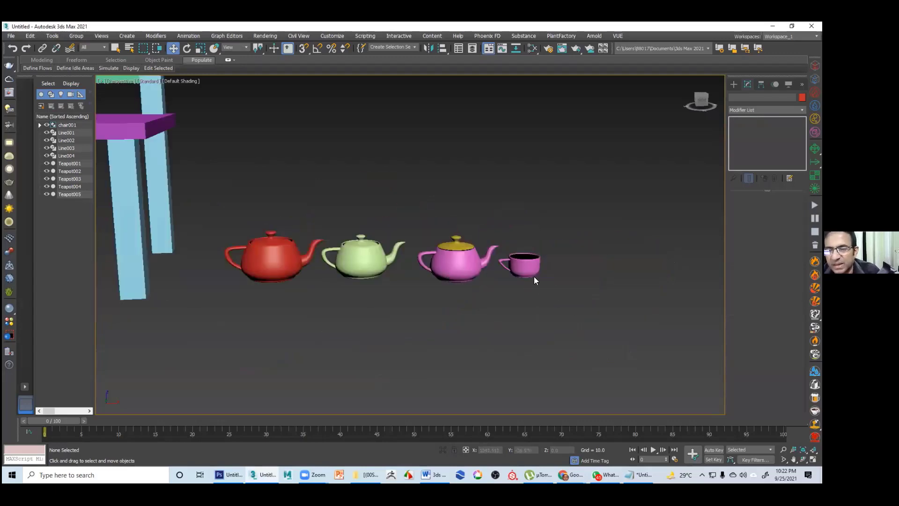
scroll(281, 281, "up", 5)
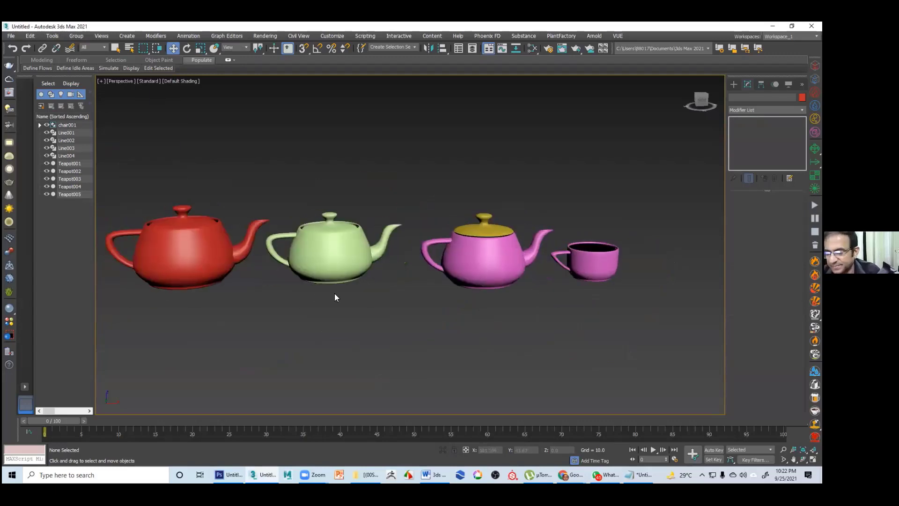
middle_click_drag(337, 268, 346, 269)
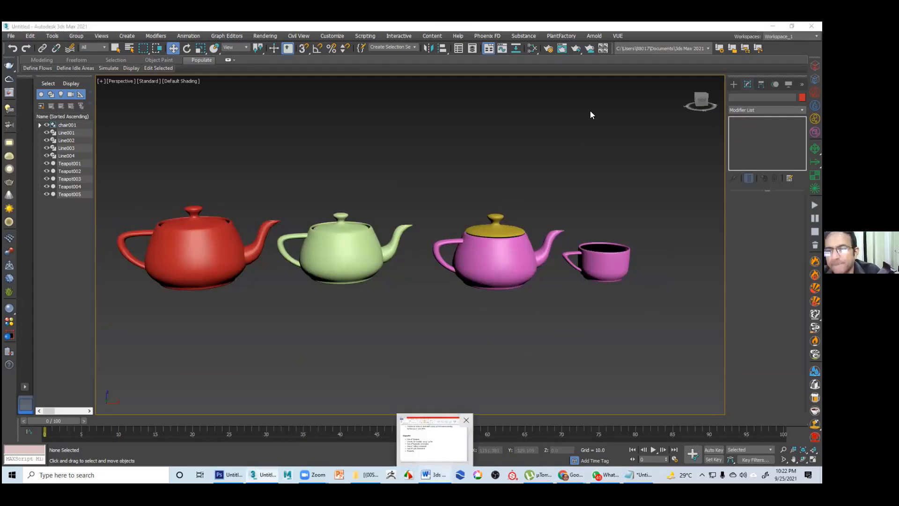
key("alt+Tab")
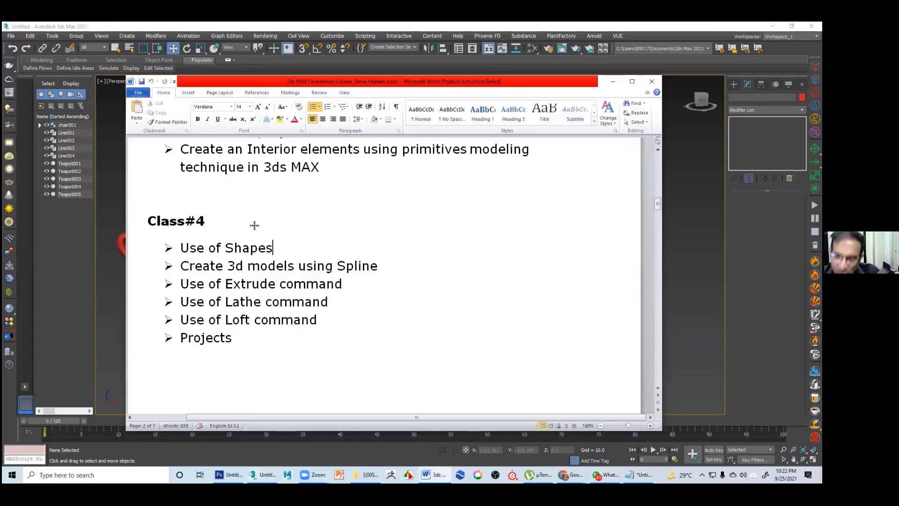
key("alt+Tab")
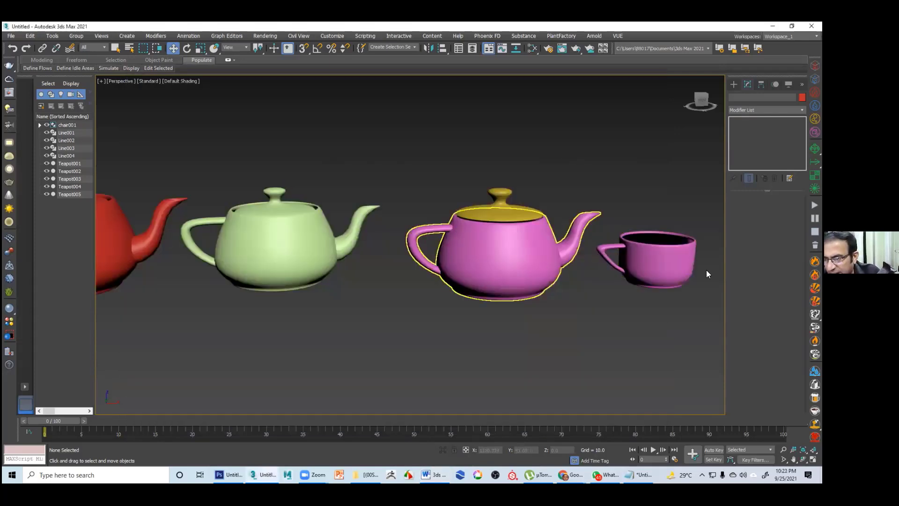
Remove the spout from the pink teapot that carries the gold lid
left_click(416, 238)
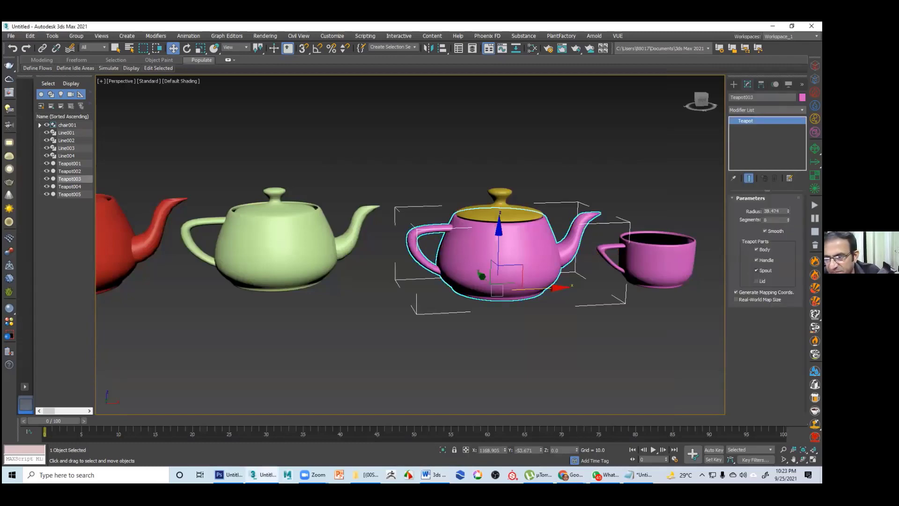
left_click(756, 270)
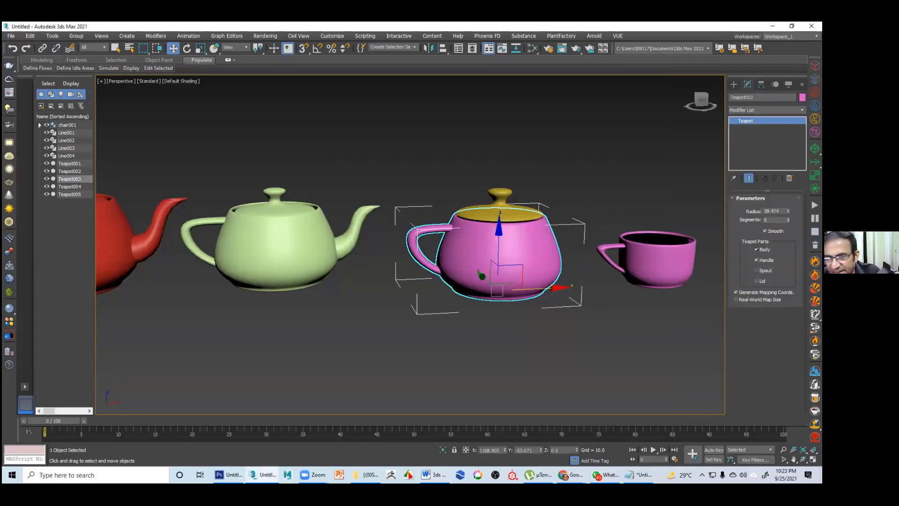
Remove the pink teapot's handle and undo the gold lid's last move so it floats above the body
left_click(756, 260)
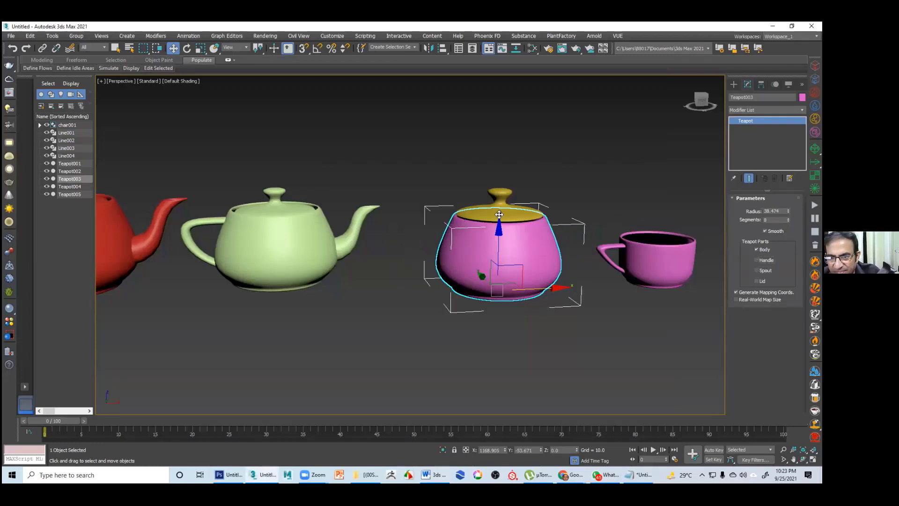
key("ctrl+z")
key("ctrl+z")
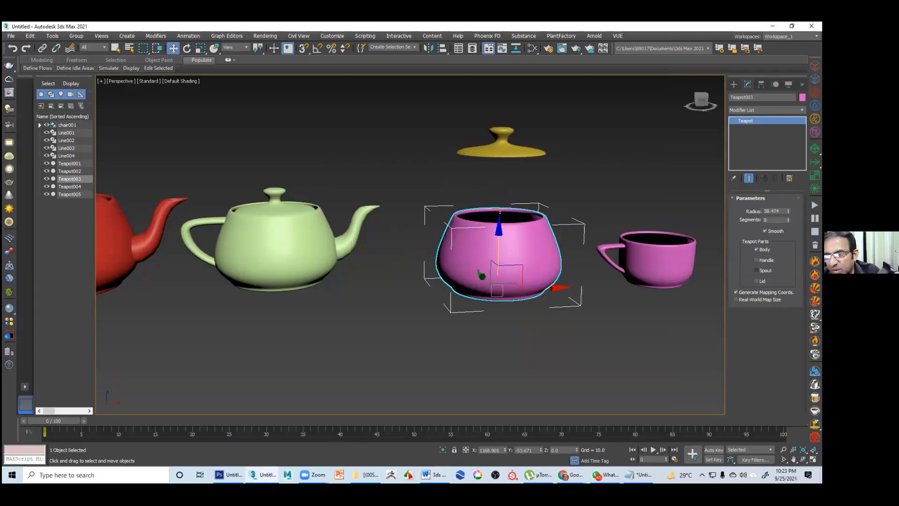
Turn the spout and handle of the pink teapot back on
left_click(756, 271)
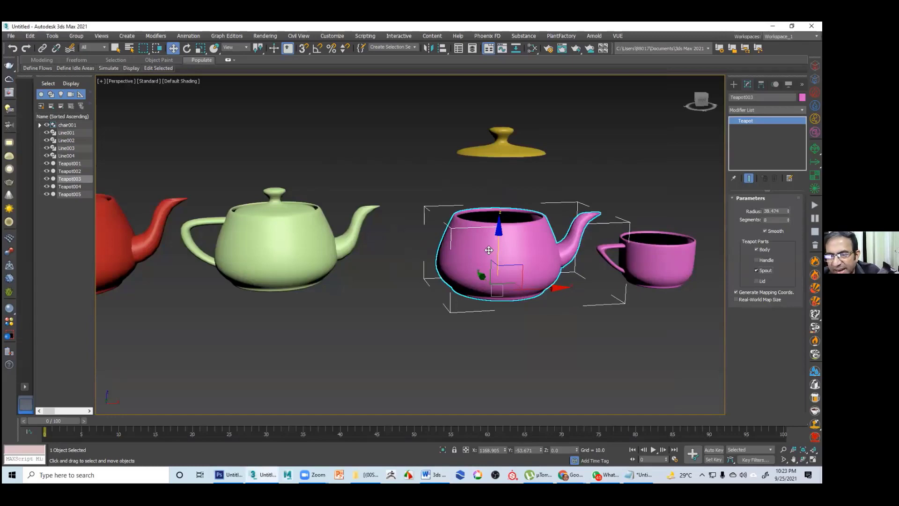
middle_click_drag(419, 280, 488, 280)
left_click(756, 260)
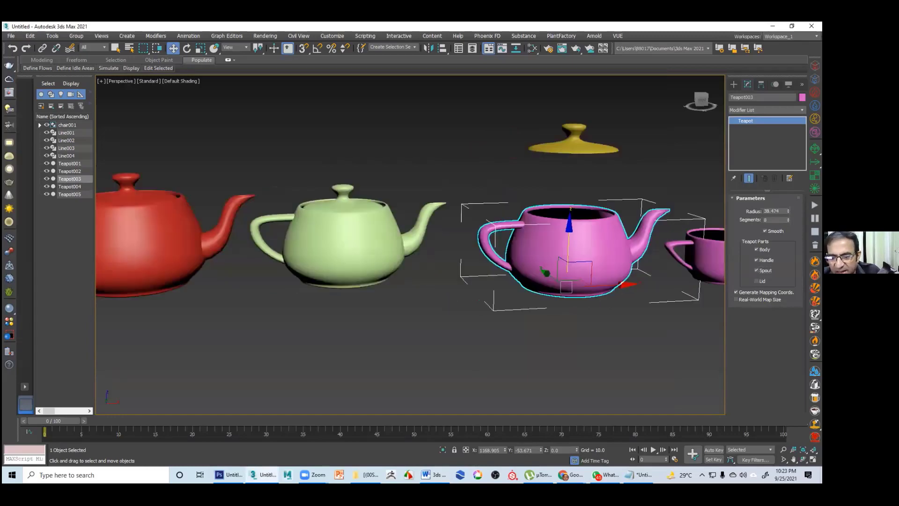
scroll(318, 326, "down", 5)
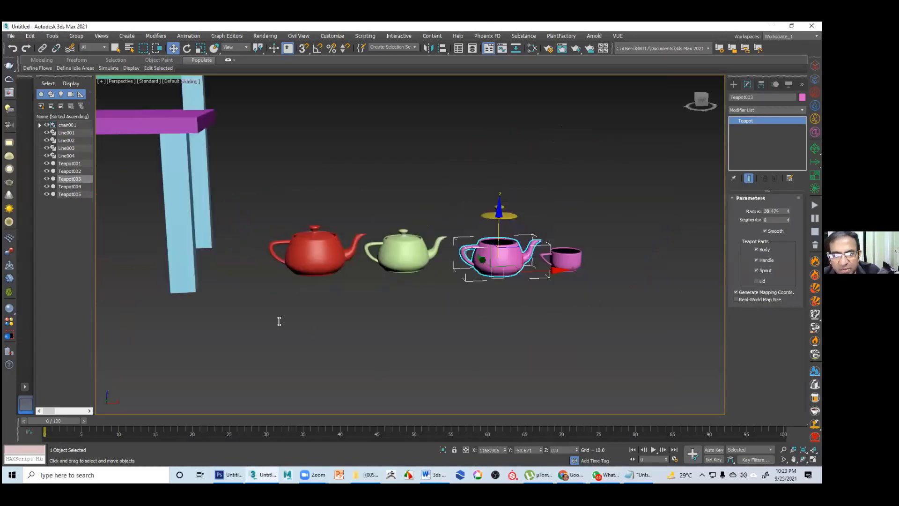
Switch to the Word course outline and review the Class#4 topics on the Extrude, Lathe and Loft commands
key("alt+Tab")
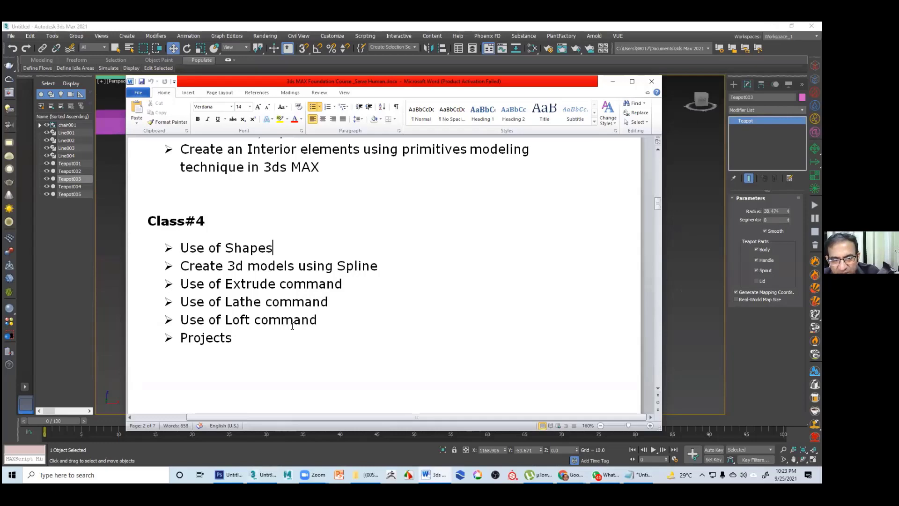
left_click(244, 319)
left_click(145, 284)
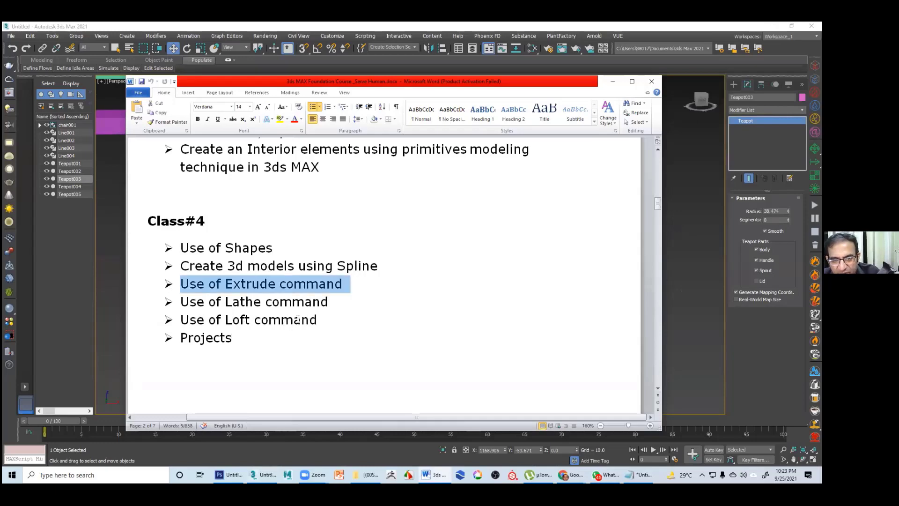
left_click(335, 322)
key("shift+Home")
left_click(372, 325)
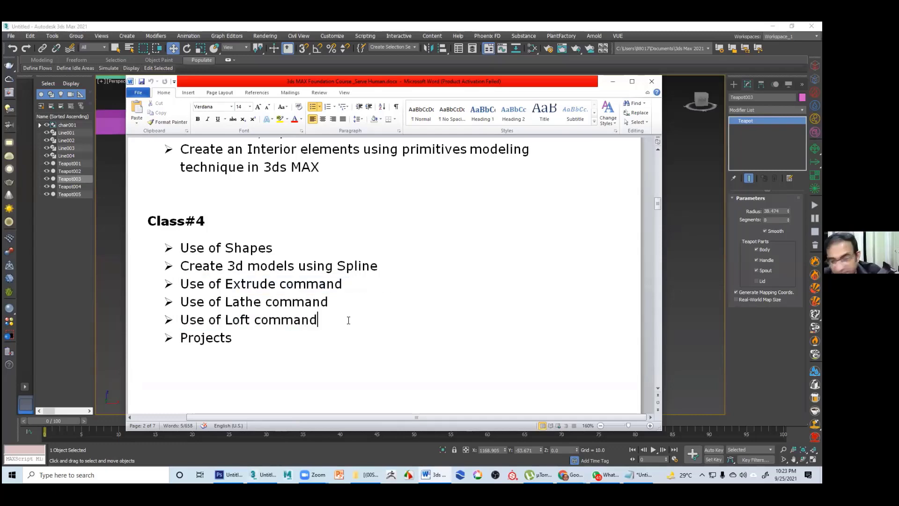
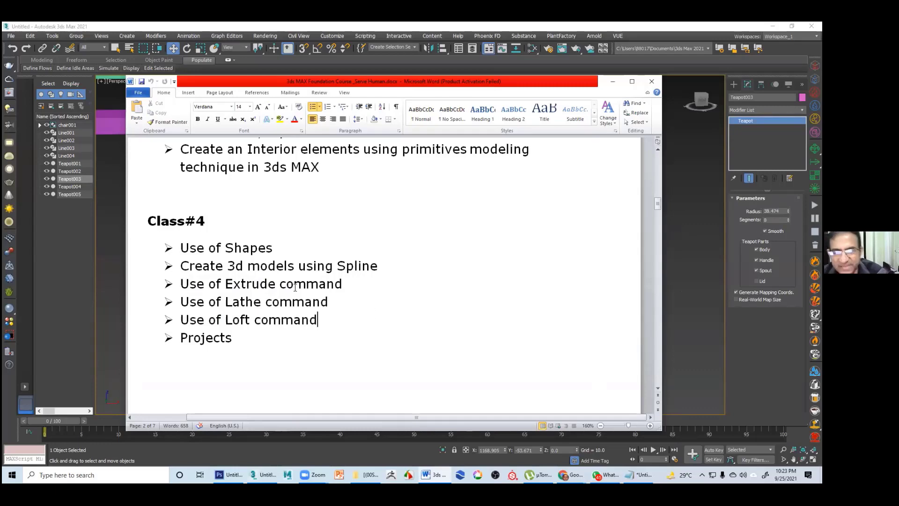
scroll(374, 302, "down", 4)
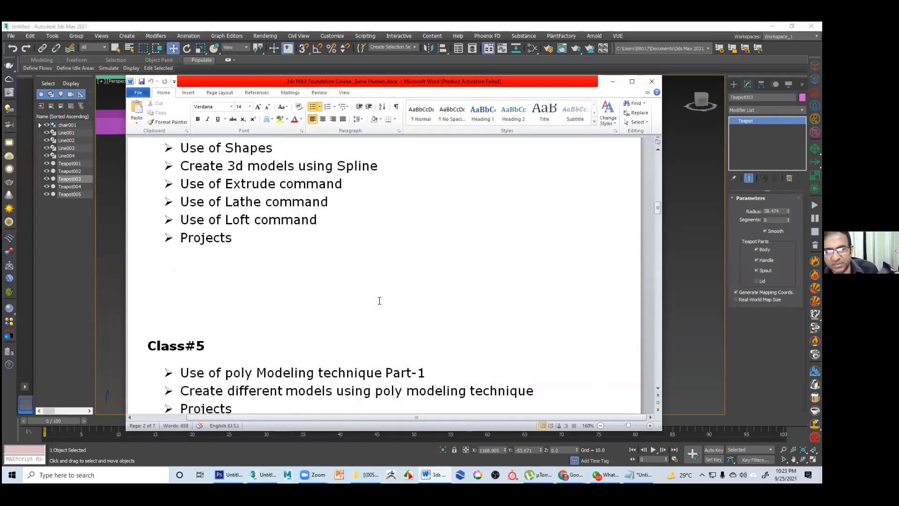
scroll(378, 301, "up", 1)
scroll(328, 306, "up", 1)
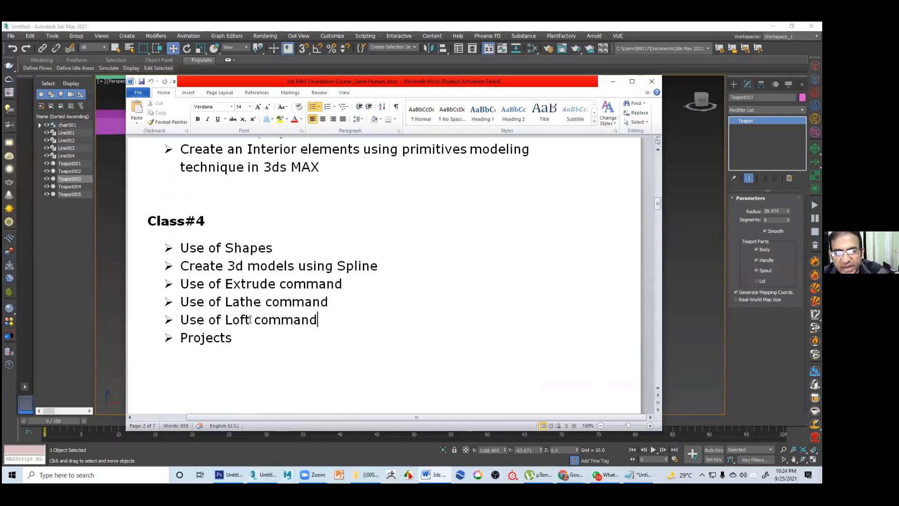
scroll(356, 323, "down", 1)
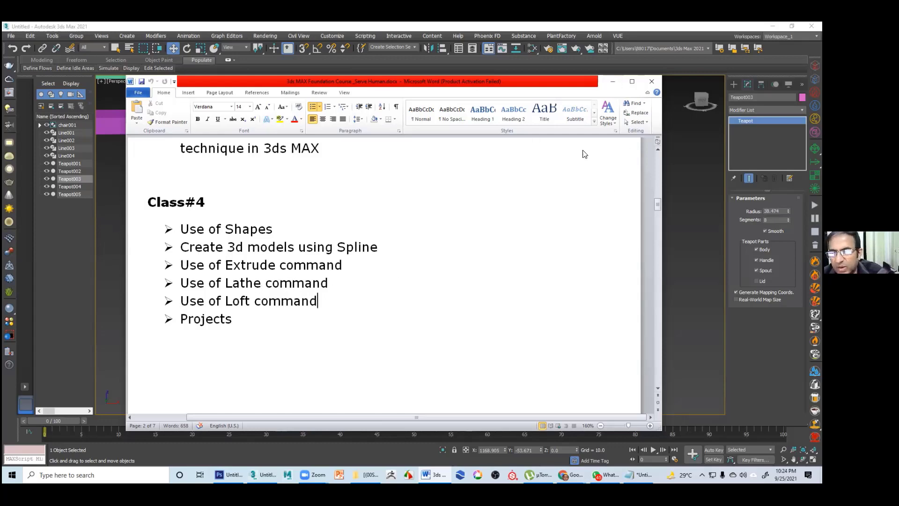
key("alt+Tab")
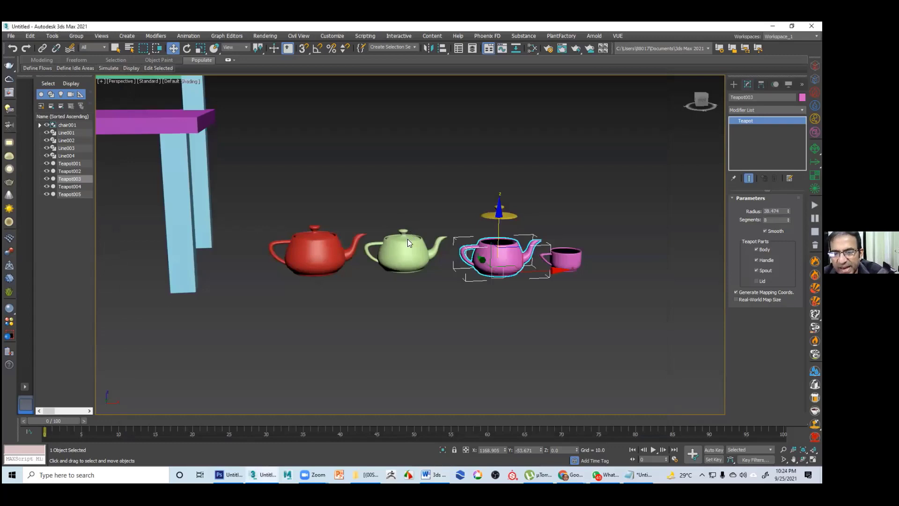
Return to 3ds Max, start saving the scene, and choose the 00Serve Human folder on drive G: as destination
middle_click_drag(408, 241, 401, 241)
scroll(441, 256, "down", 8)
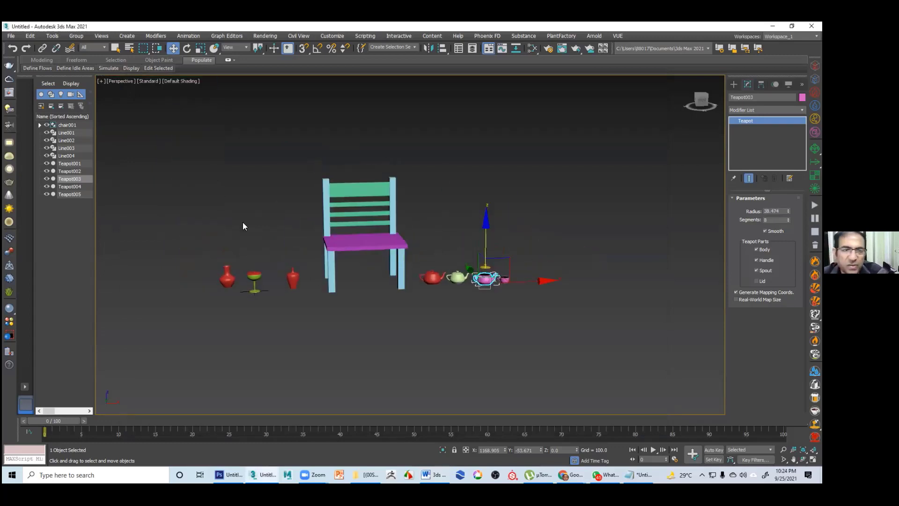
left_click(10, 36)
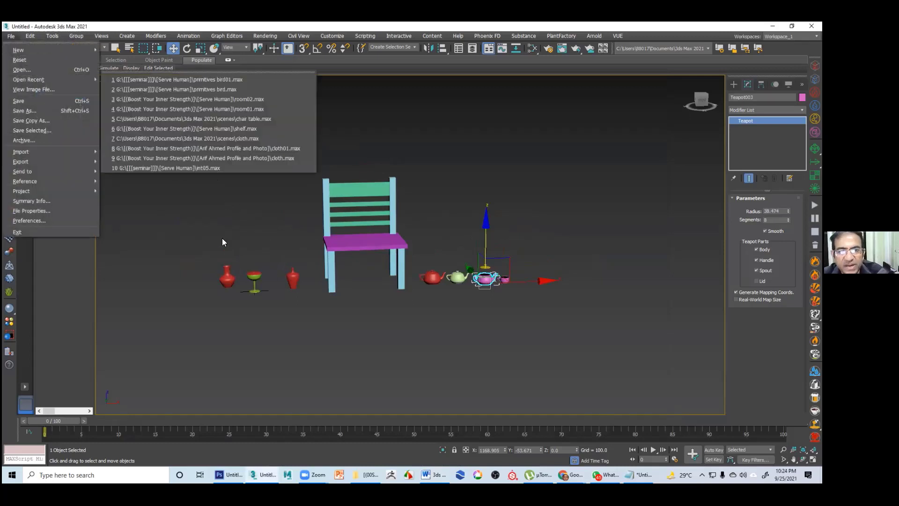
key("ctrl+s")
left_click(223, 74)
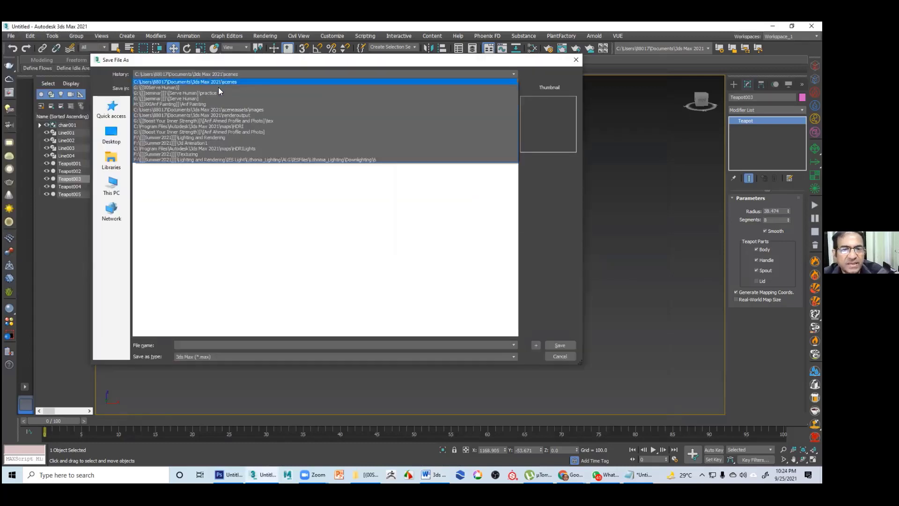
left_click(218, 84)
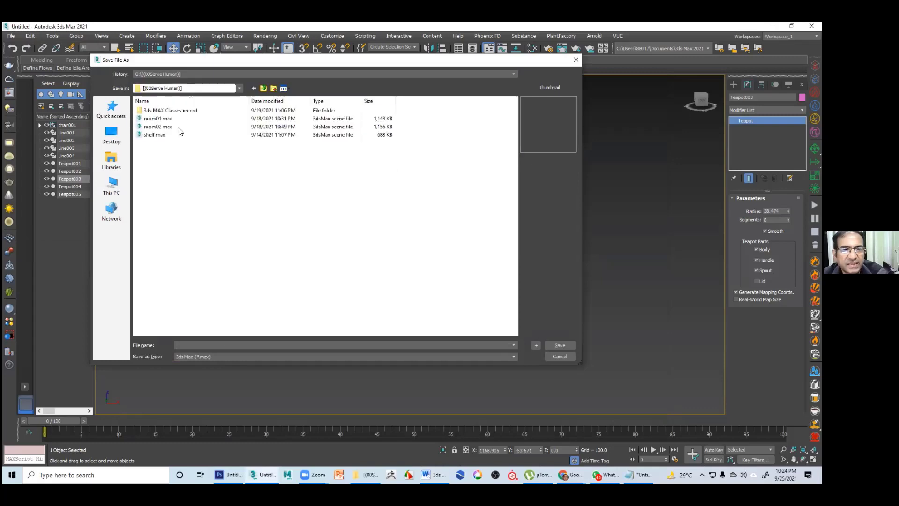
left_click(187, 88)
scroll(189, 124, "up", 5)
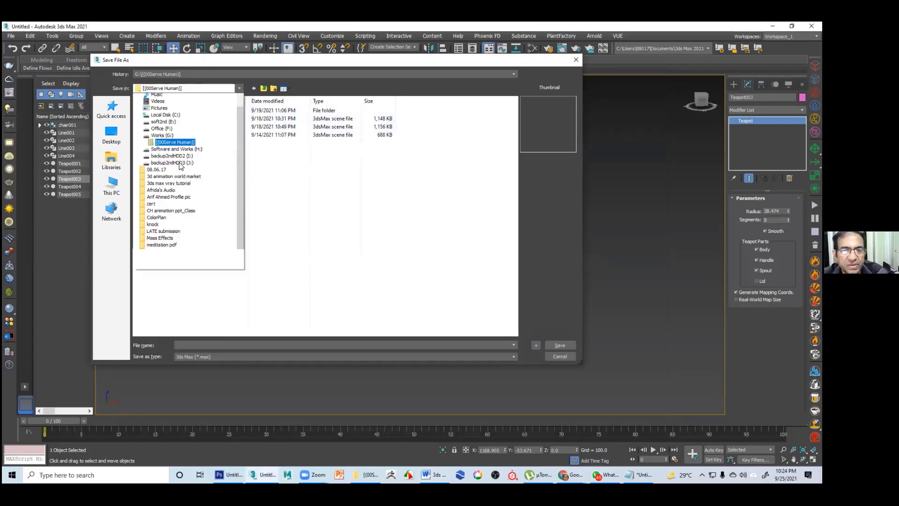
key("Down")
key("Return")
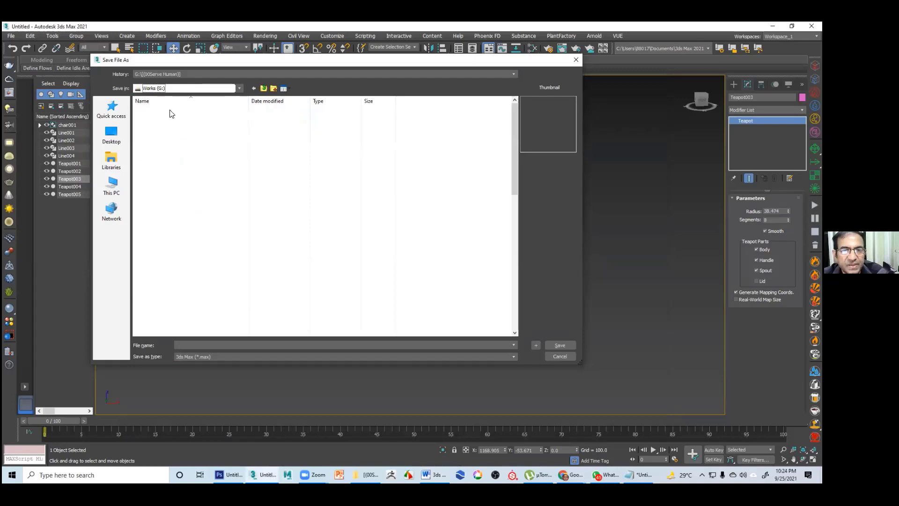
double_click(196, 110)
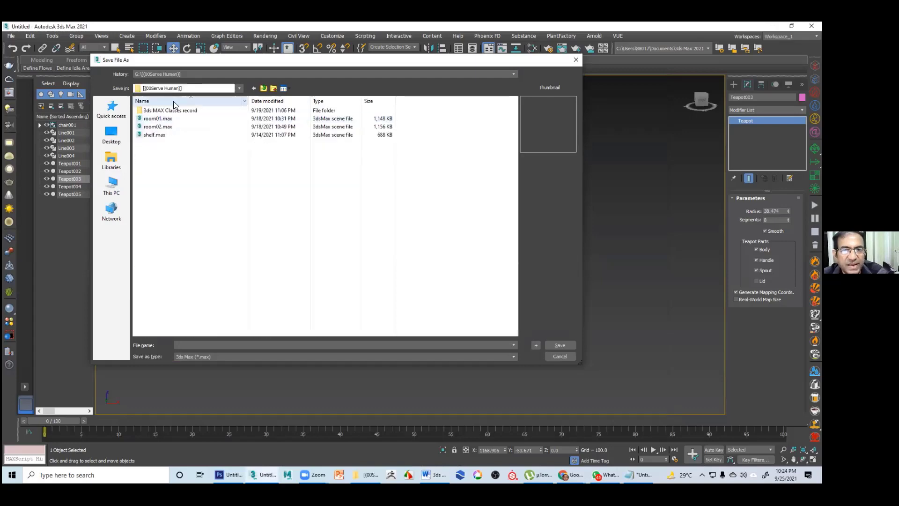
left_click(208, 89)
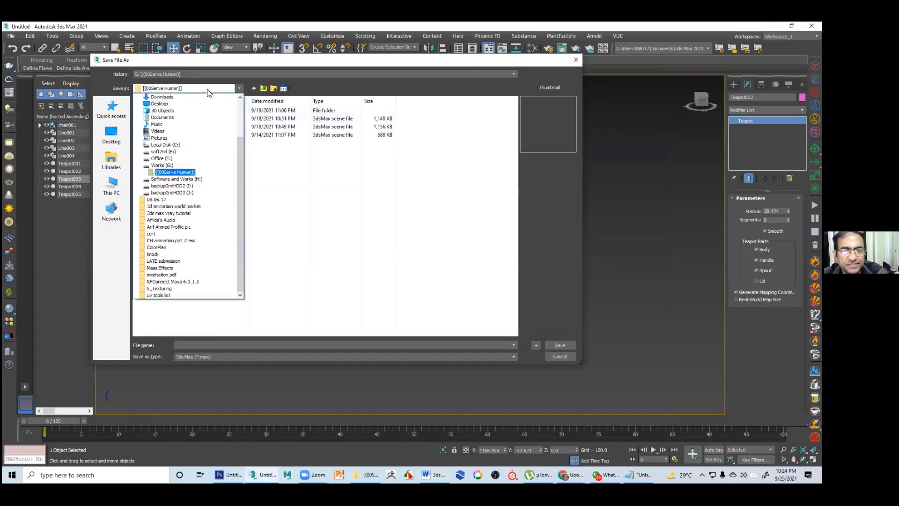
left_click(208, 90)
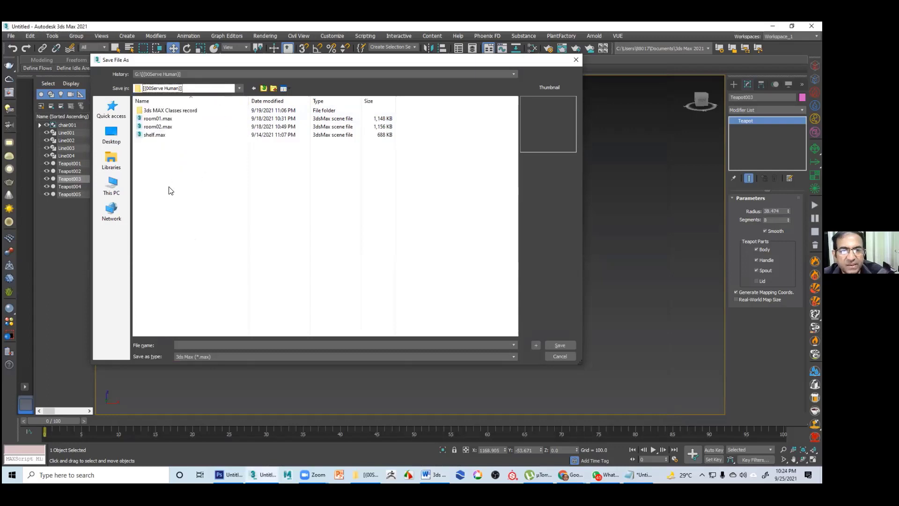
Name the scene file lathe and save it in 3ds Max format
left_click(203, 345)
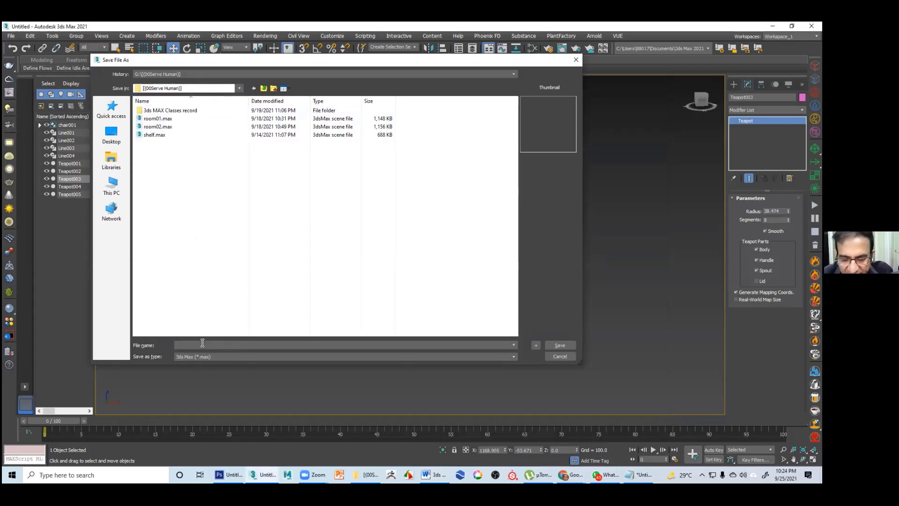
type("lath")
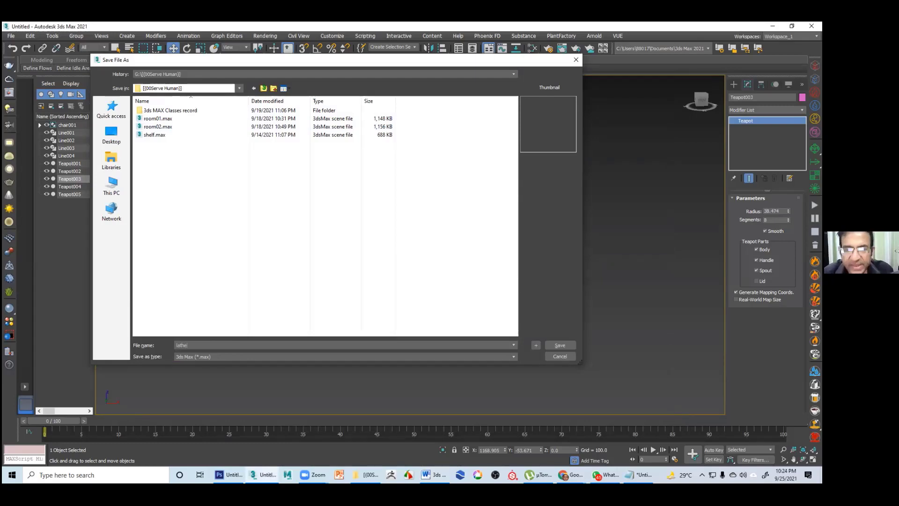
type("e")
key("Return")
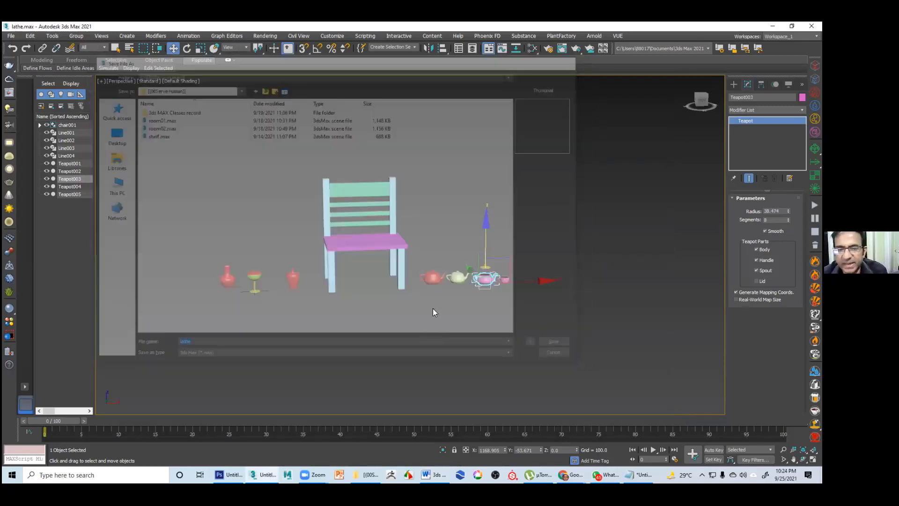
Reset 3ds Max to an empty untitled scene
left_click(10, 36)
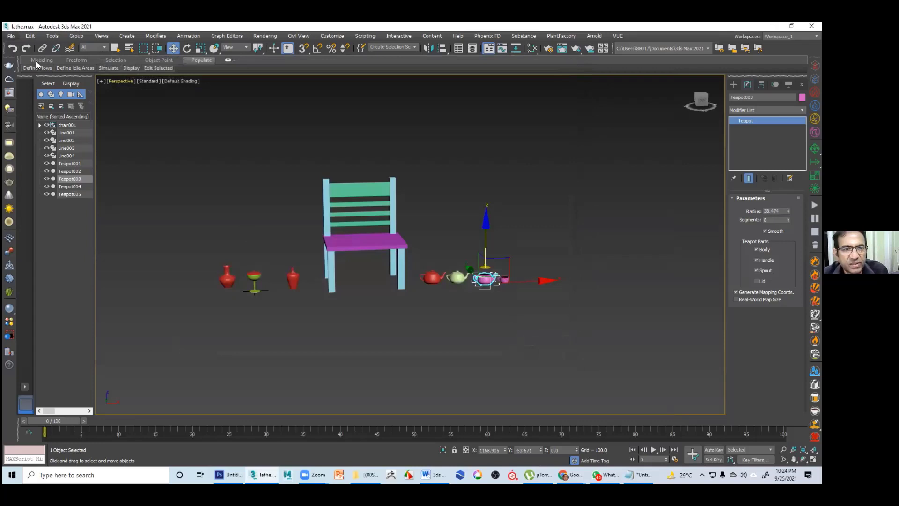
left_click(36, 63)
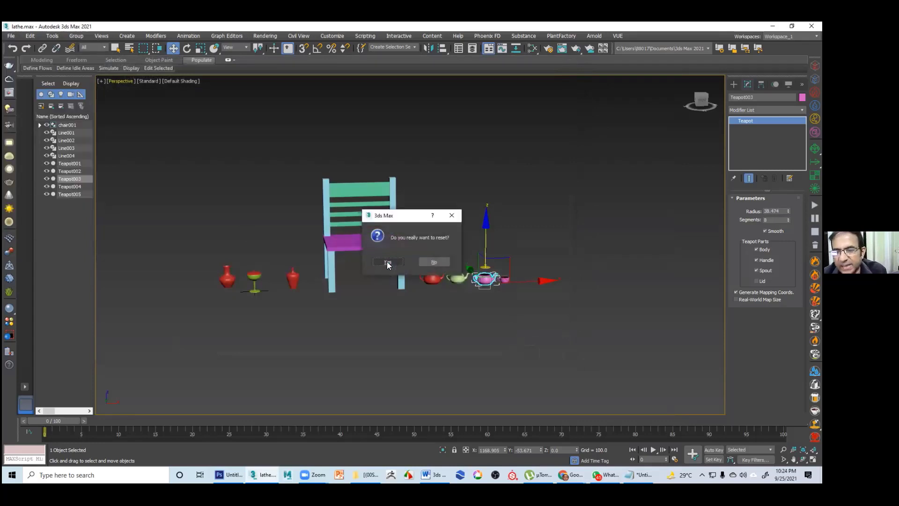
left_click(386, 262)
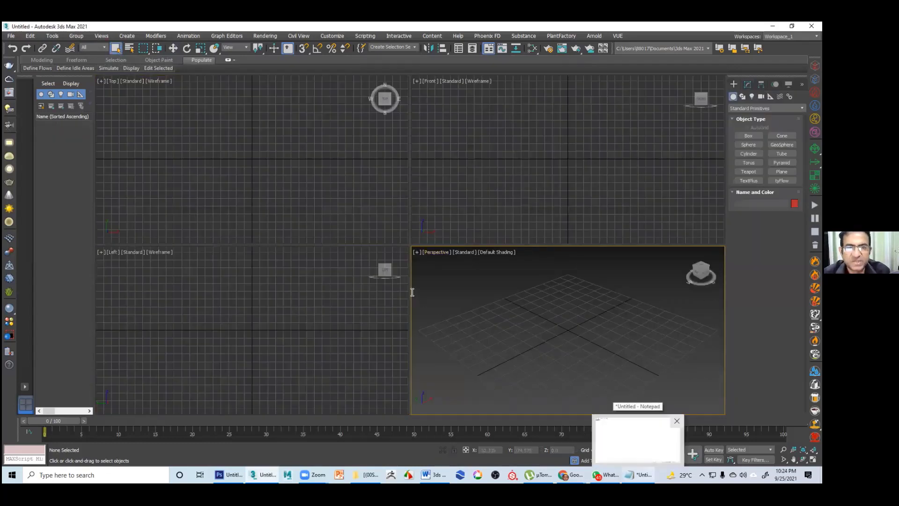
Switch to the open Notepad note, add the word Loft below Shift+f, and highlight it
left_click(638, 474)
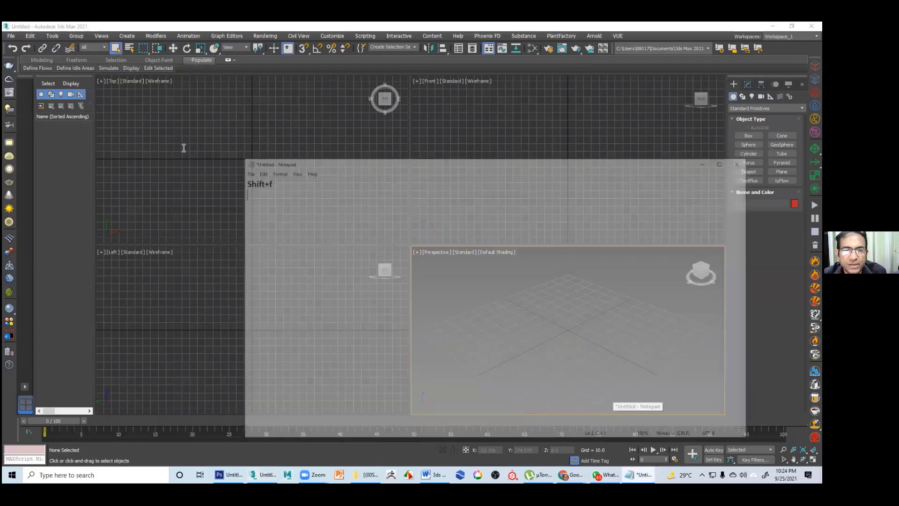
type("Loft")
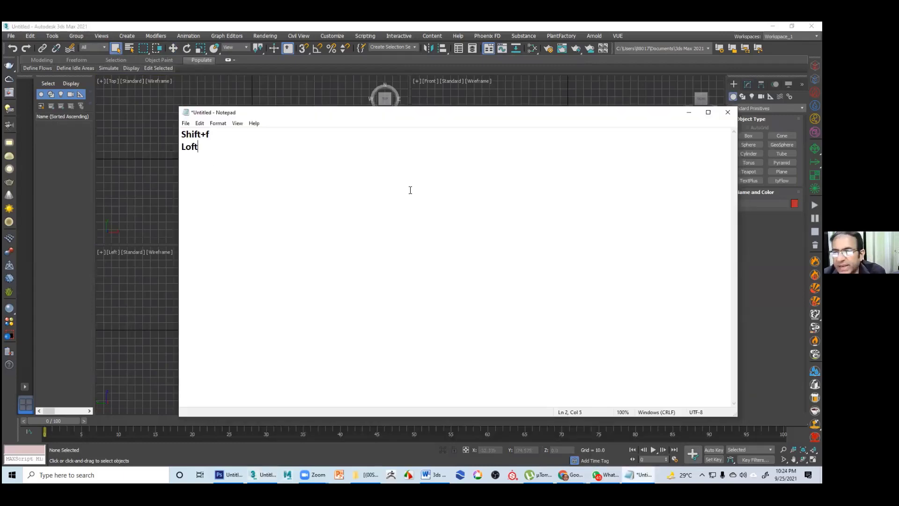
key("shift+Left")
key("shift+Left")
key("shift+Left")
key("shift+Left")
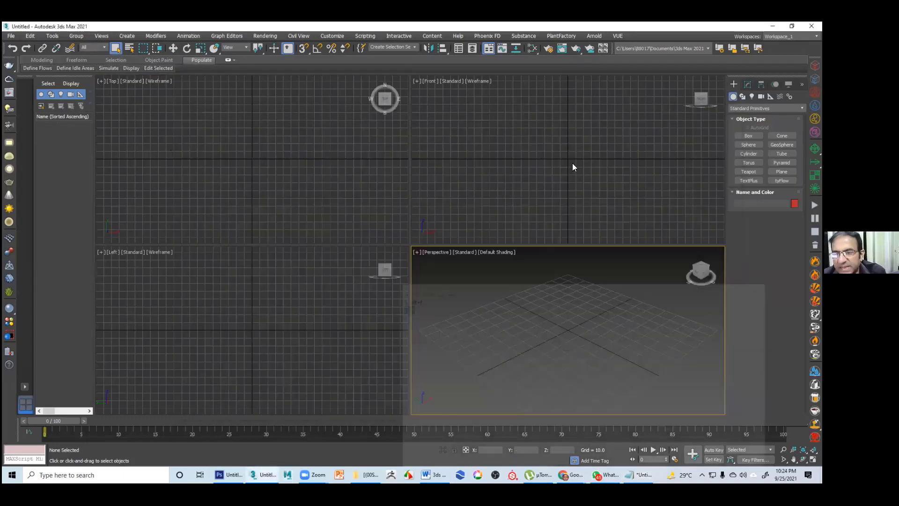
Return to 3ds Max, maximize the Front viewport, and restore the four-viewport layout
left_click(569, 196)
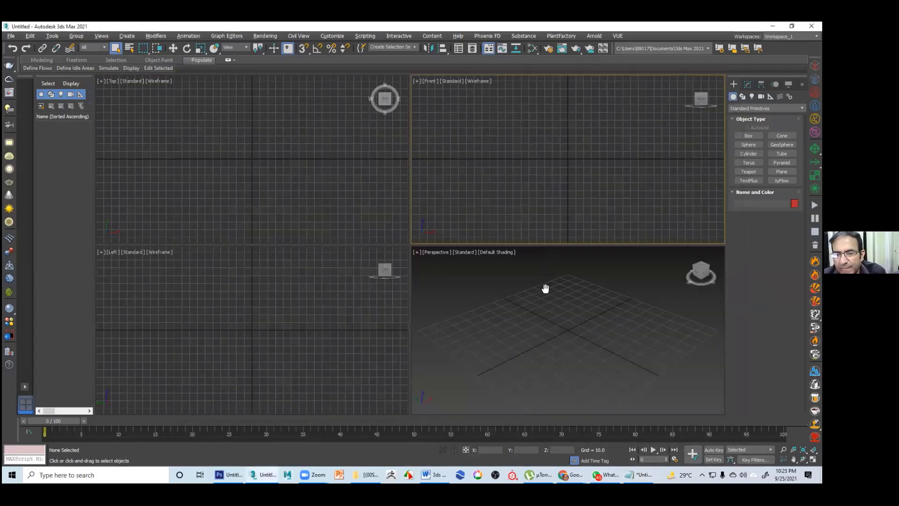
key("alt+w")
middle_click_drag(542, 285, 536, 343)
middle_click_drag(560, 300, 561, 306)
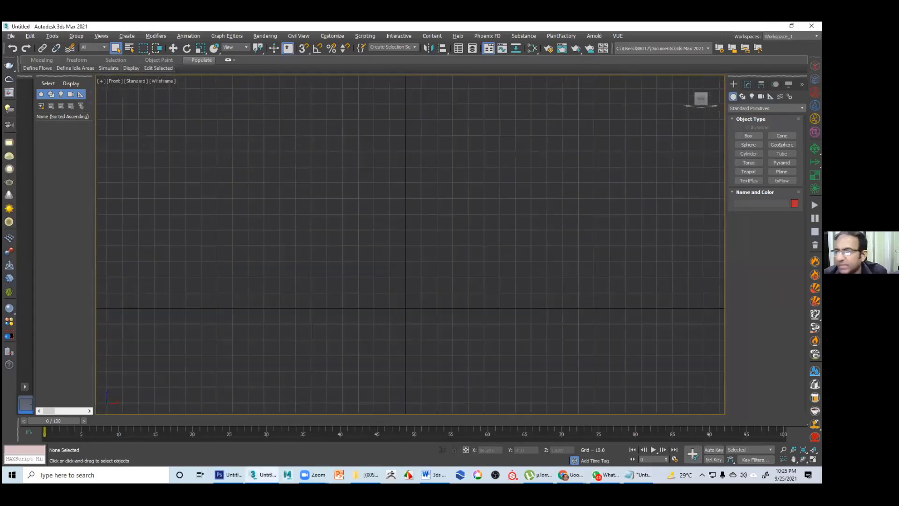
left_click(571, 474)
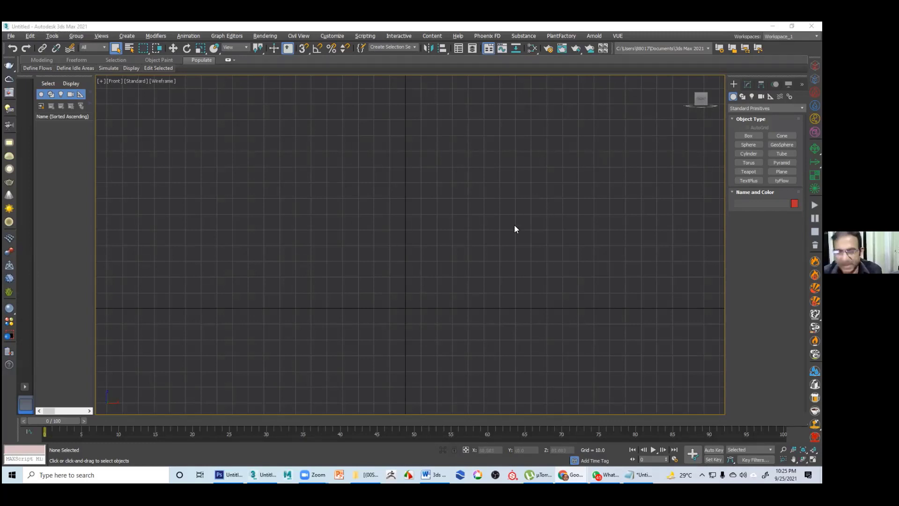
key("alt+w")
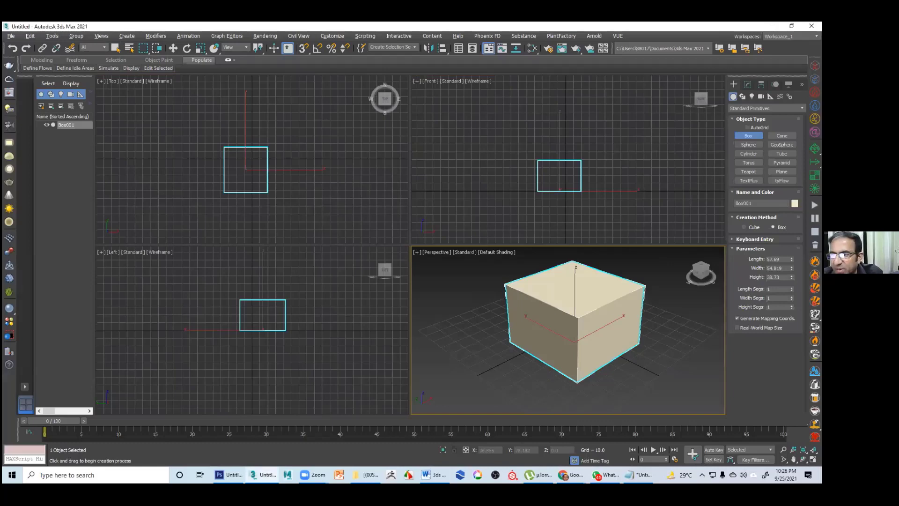
Delete the trial box and draw a straight vertical line about 154 units tall, up from the origin in the Front viewport
key("q")
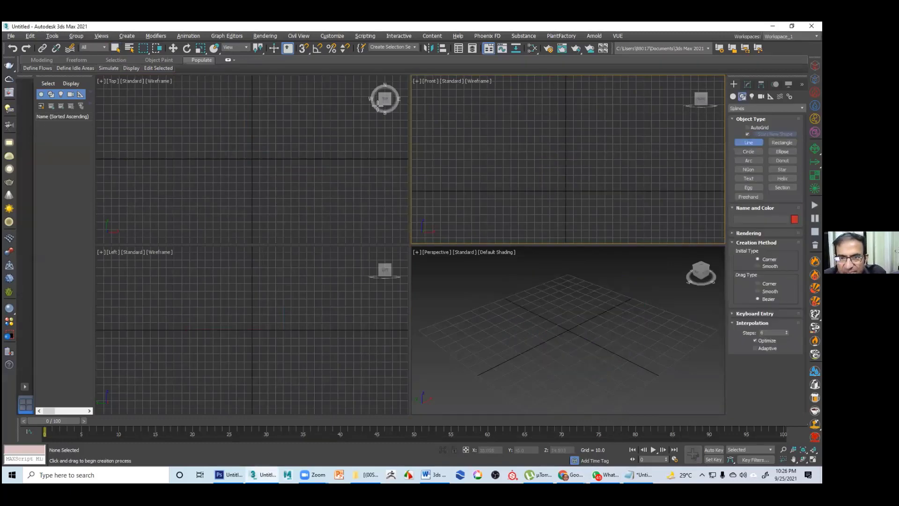
key("alt+w")
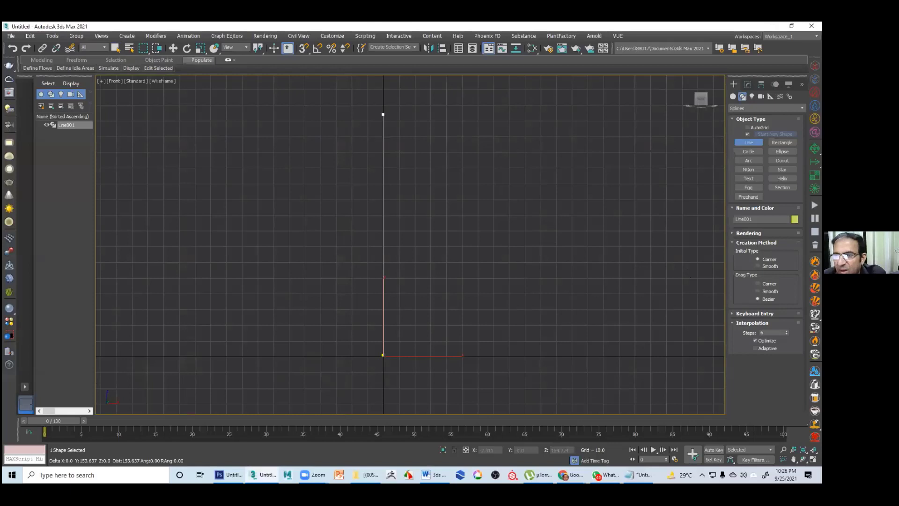
key("q")
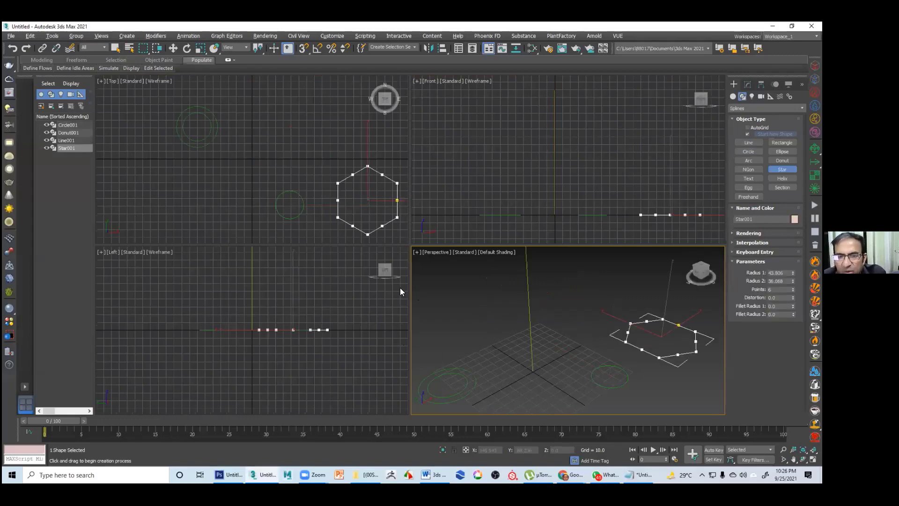
Draw a circle, a donut and a six-point star in the Top viewport, with star radii of about 43.8 and 25.3
left_click(391, 325)
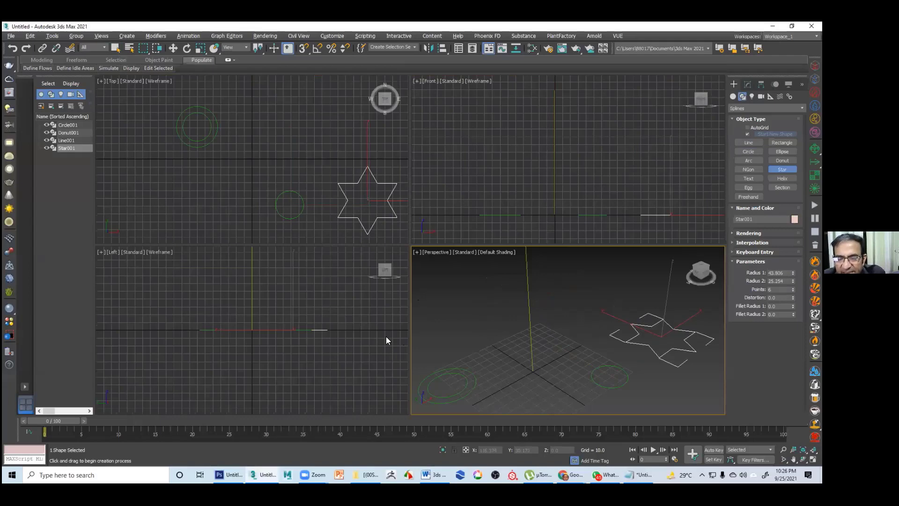
key("q")
key("alt+w")
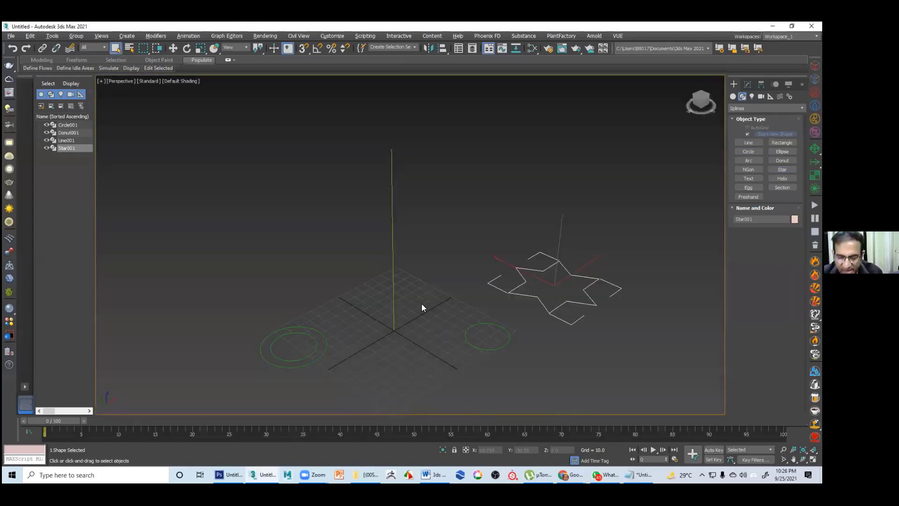
Select the vertical line and create a Loft compound object along it, using the circle as the shape
key("Up")
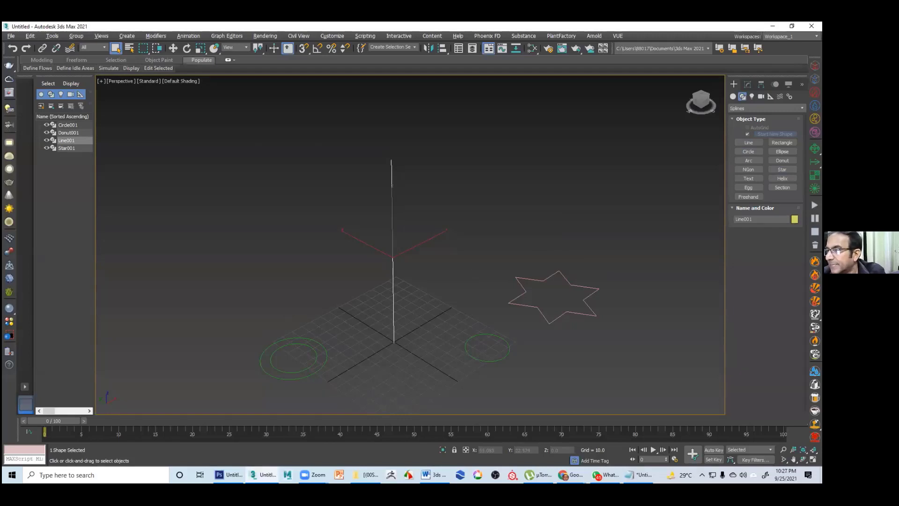
key("alt+Tab")
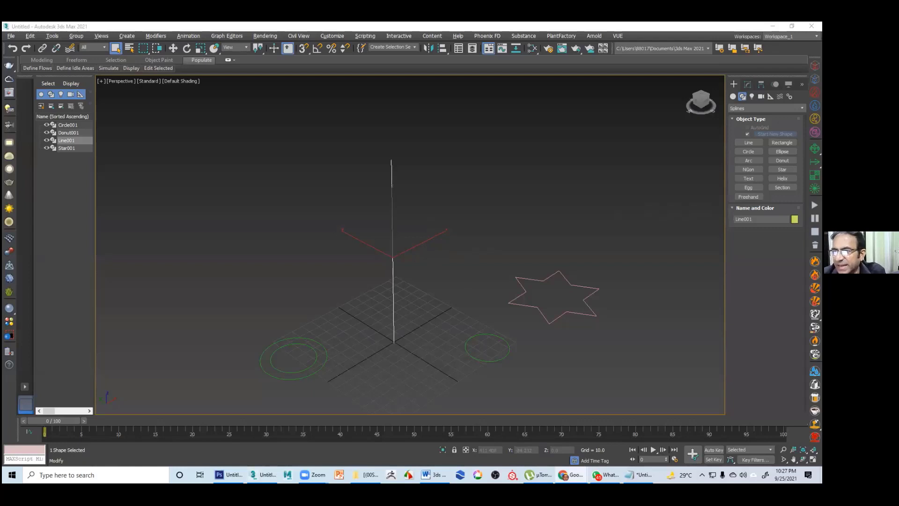
left_click(732, 97)
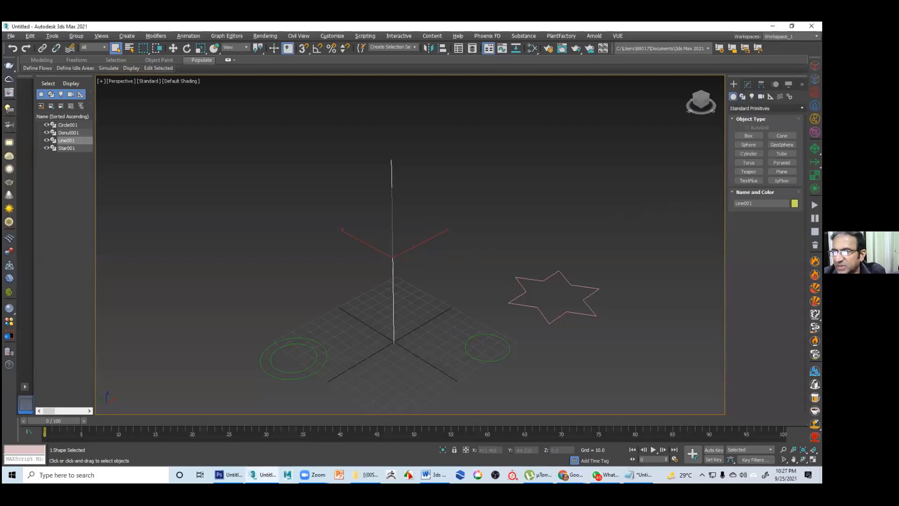
left_click(766, 108)
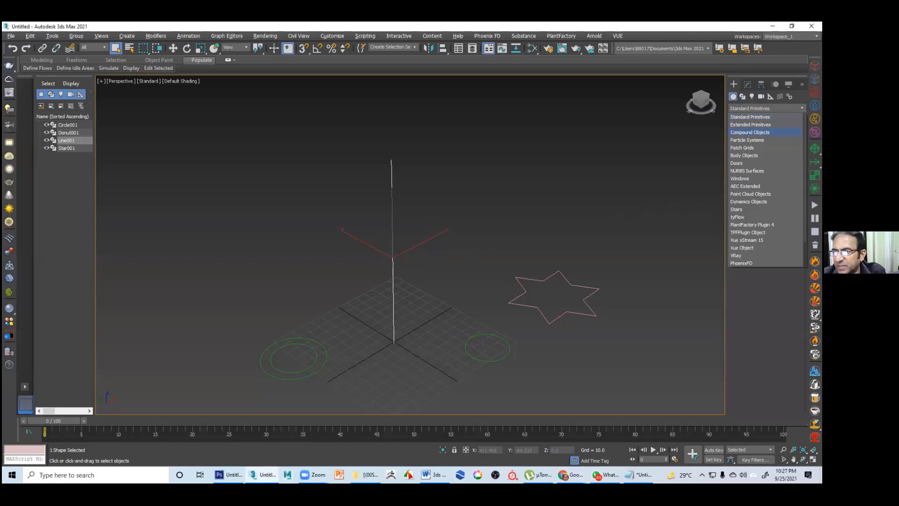
left_click(750, 133)
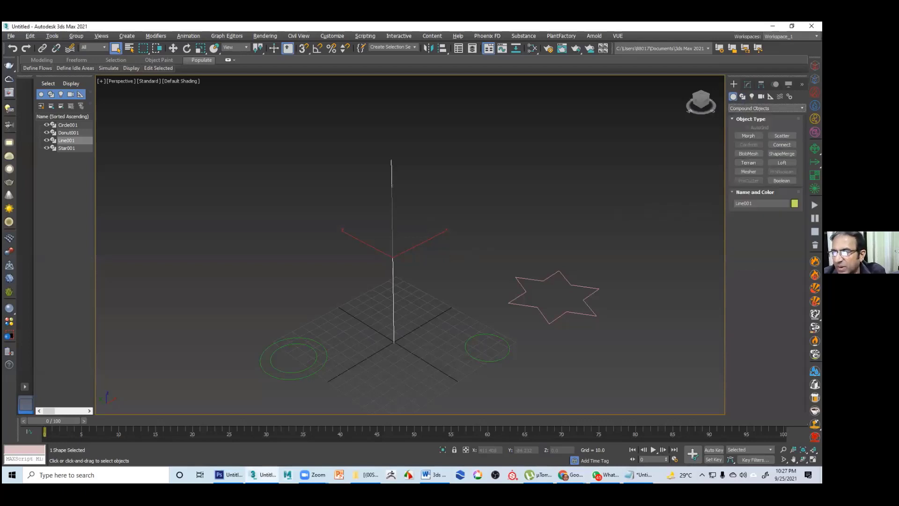
left_click(782, 162)
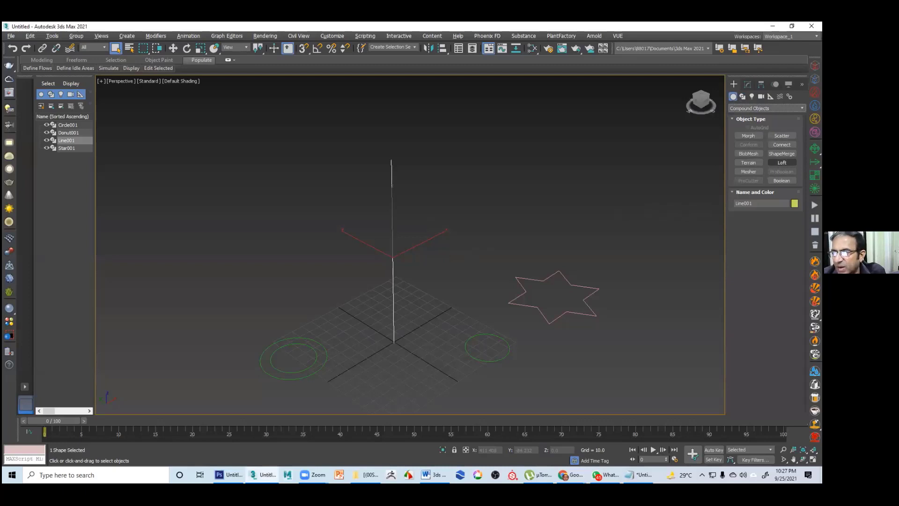
left_click(782, 163)
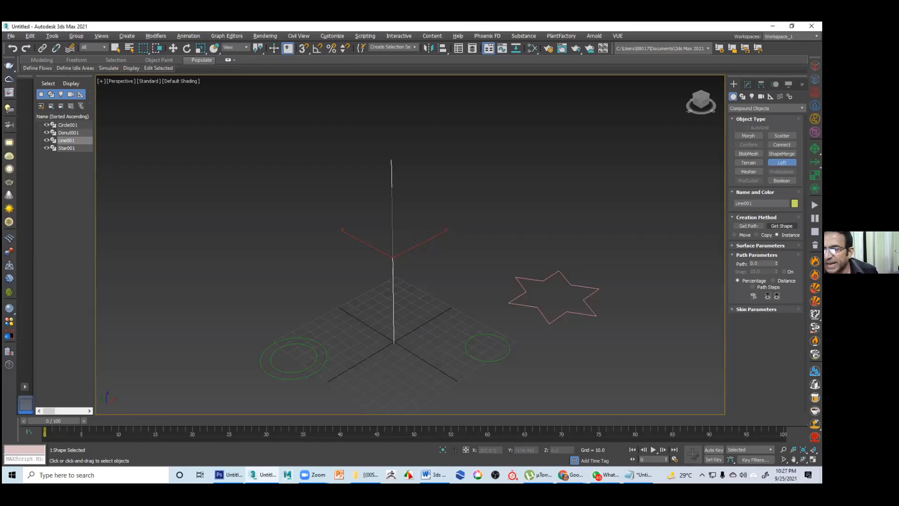
left_click(781, 226)
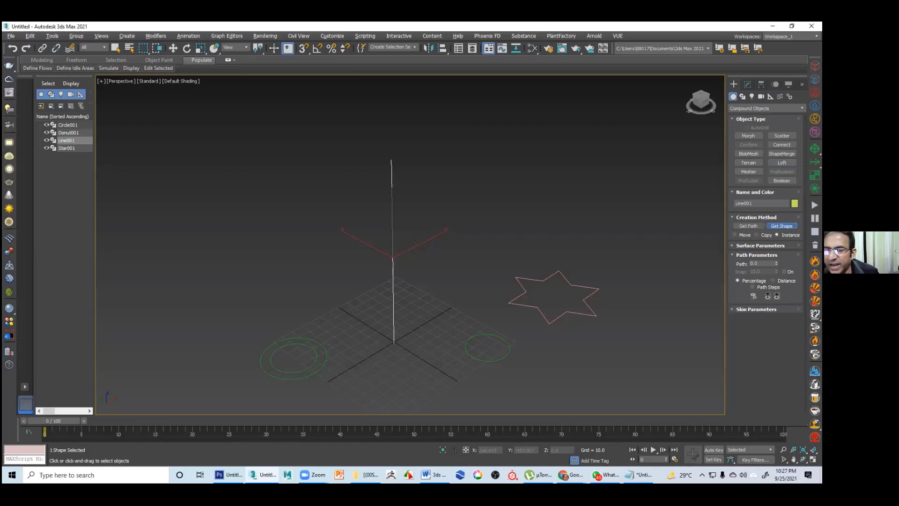
left_click(509, 351)
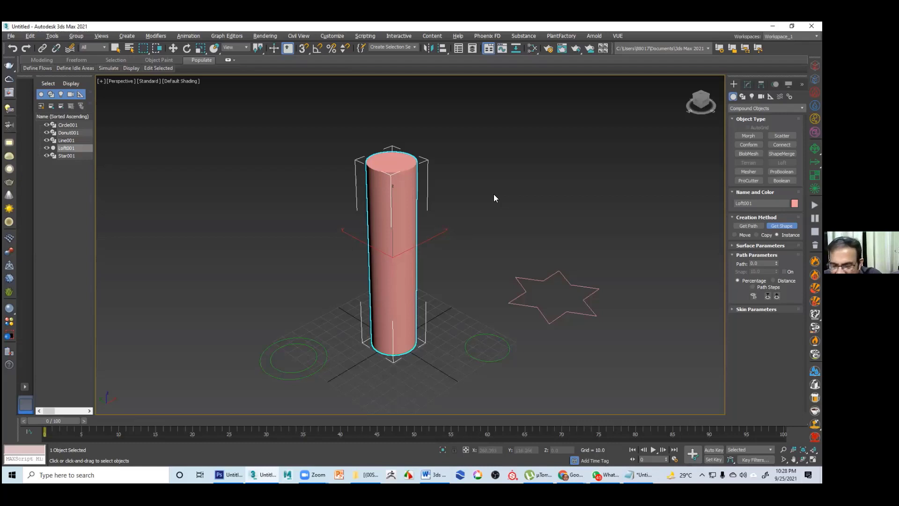
Replace the loft's circular shape with the donut to make a hollow tube, and inspect it from several angles
left_click(309, 342)
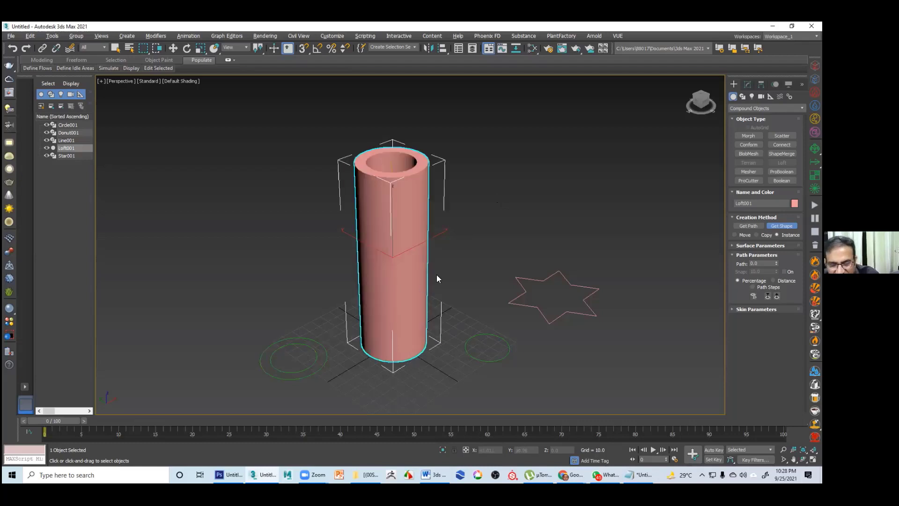
middle_click_drag(474, 284, 469, 297, "alt")
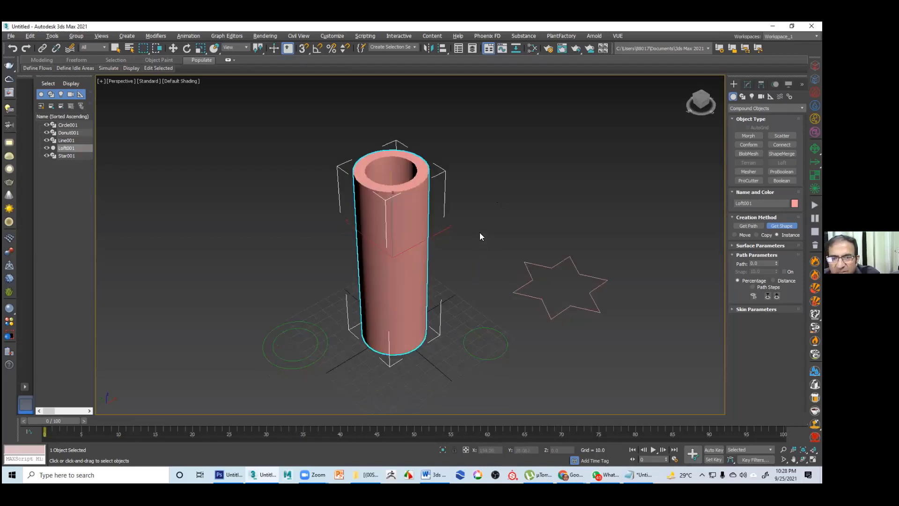
mouse_move(479, 233)
middle_mouse_down("alt")
mouse_move(473, 254)
mouse_move(478, 219)
middle_mouse_up("alt")
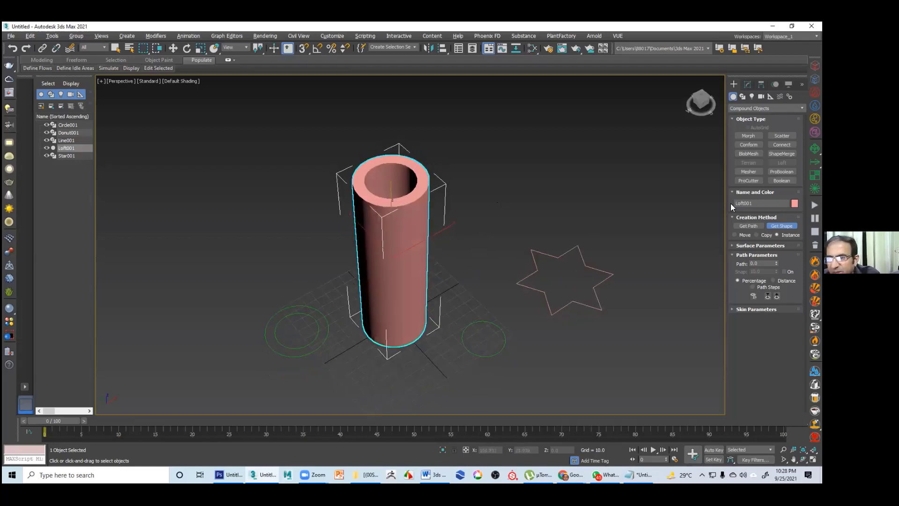
middle_click_drag(731, 204, 699, 220, "alt")
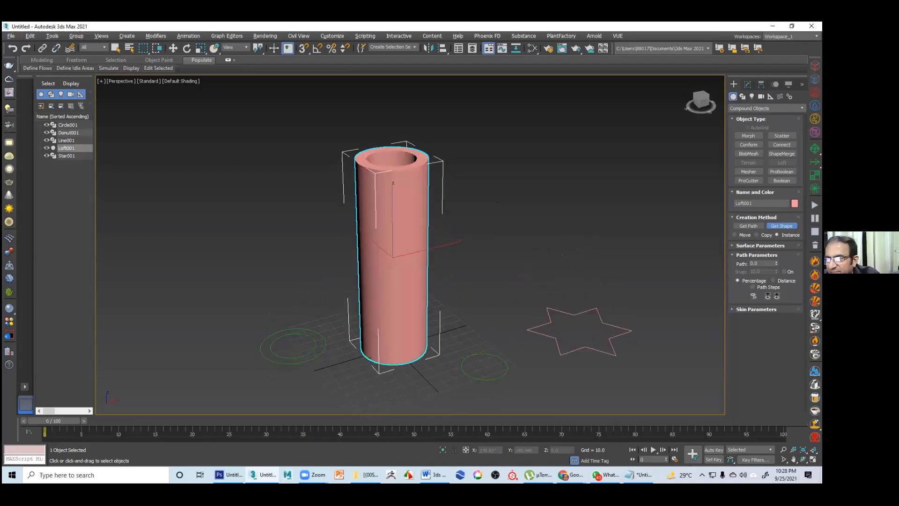
middle_click_drag(252, 365, 244, 375, "alt")
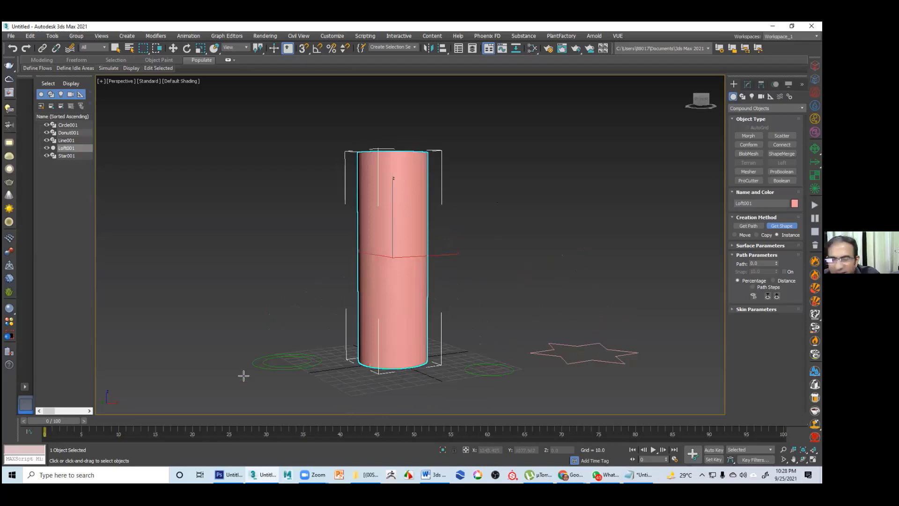
Create a teapot with a radius of about 76 units beside the lofted tube
left_click_drag(171, 335, 387, 296)
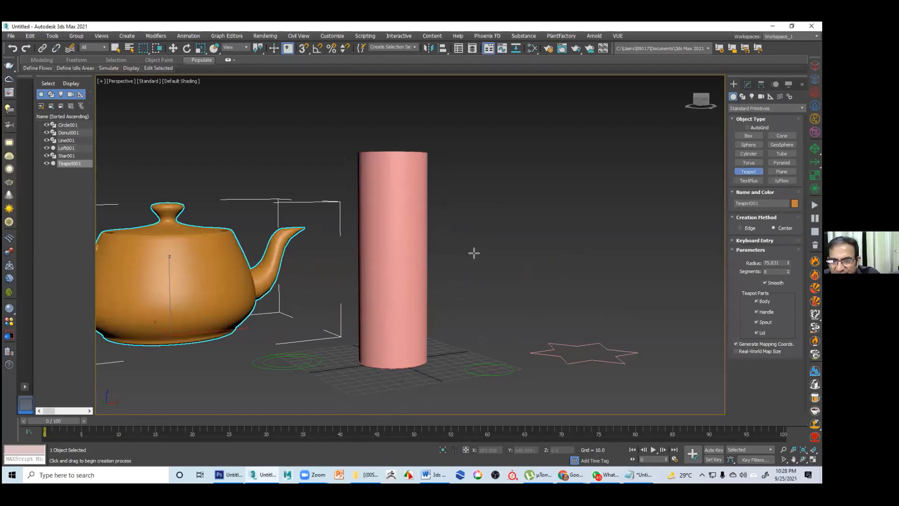
middle_click_drag(473, 253, 483, 247, "alt")
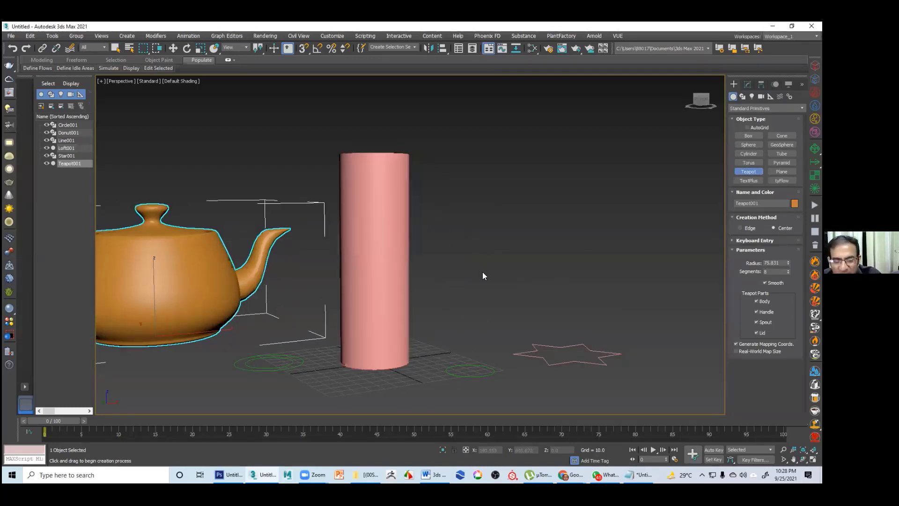
scroll(489, 276, "down", 3)
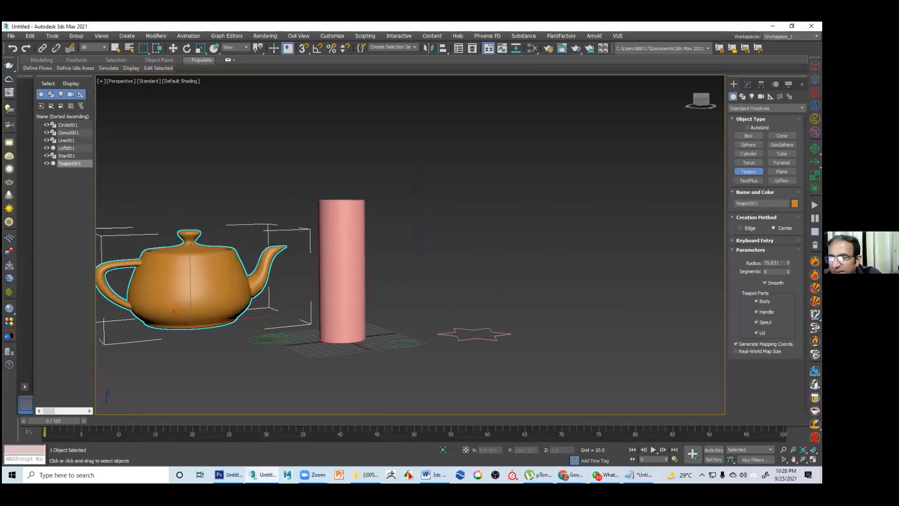
right_click(432, 197)
Draw an open S-shaped Bezier line in the Front viewport, on the opposite side of the tube from the teapot
key("alt+w")
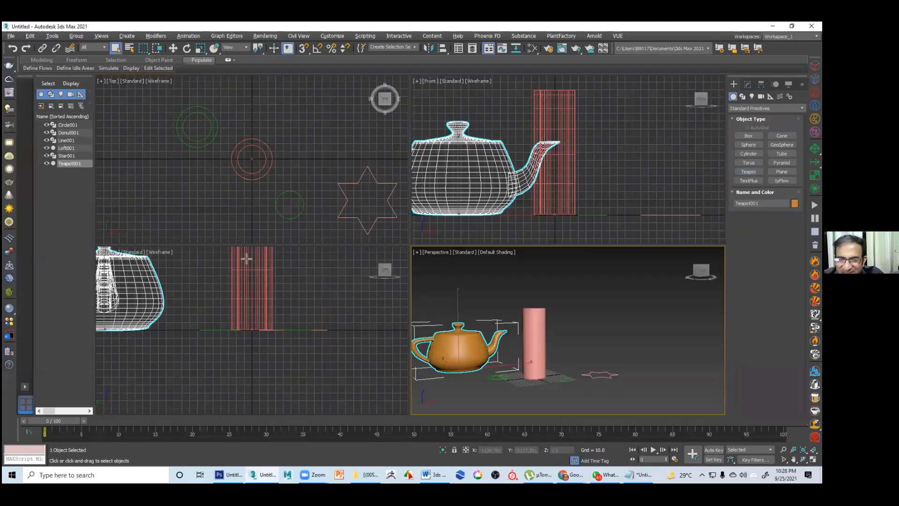
key("alt+w")
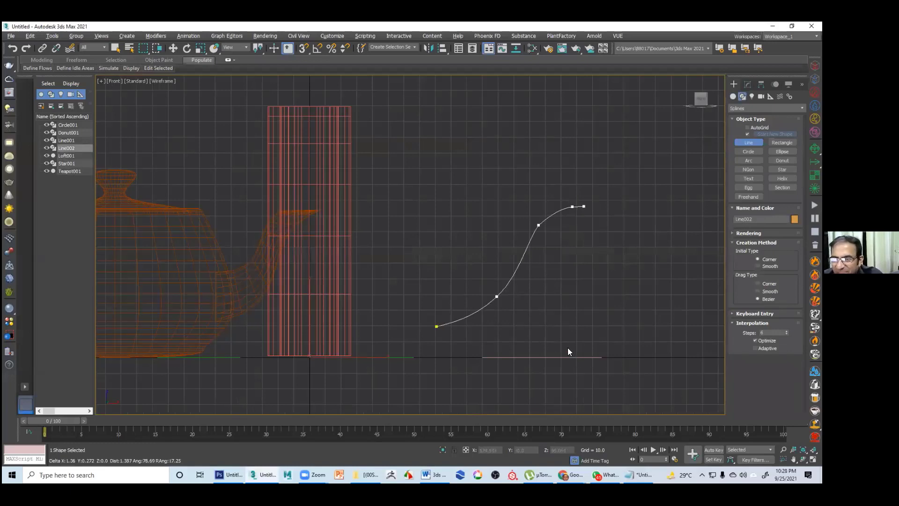
key("q")
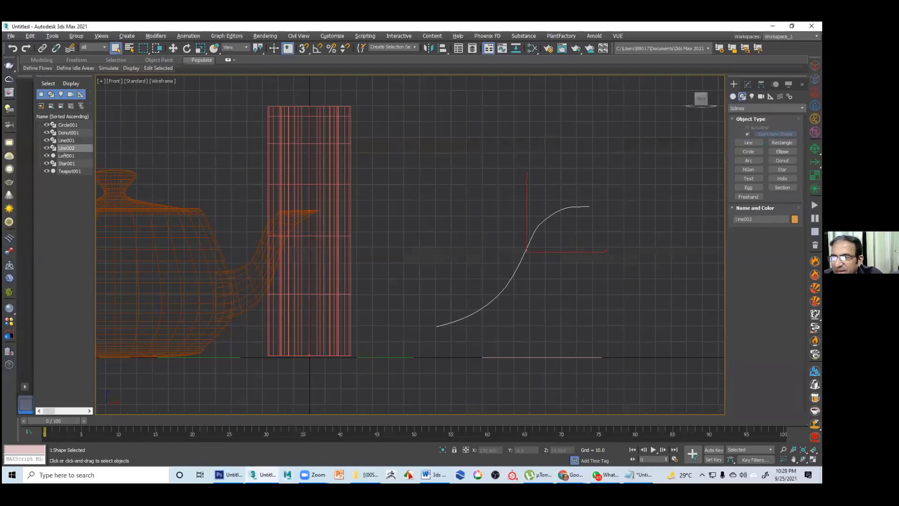
Loft the donut shape along the S-shaped line to form a curved hollow pipe
key("alt+w")
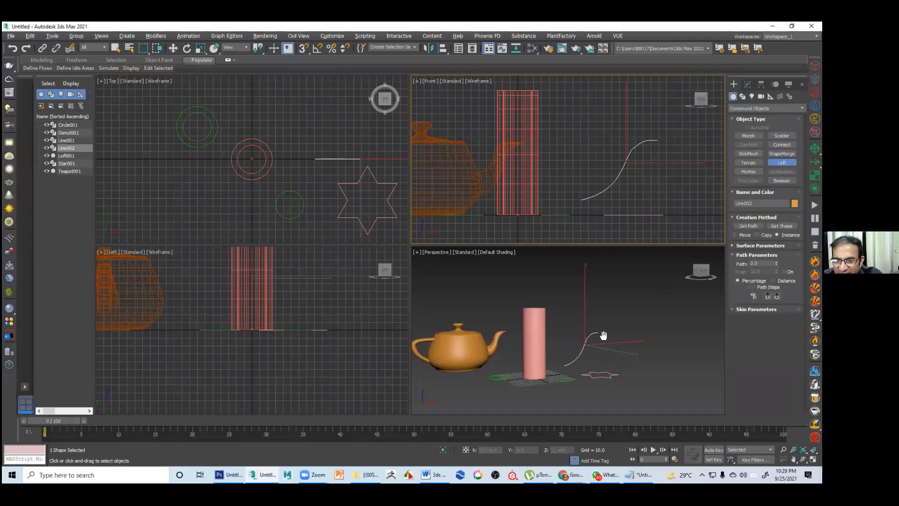
left_click(604, 338)
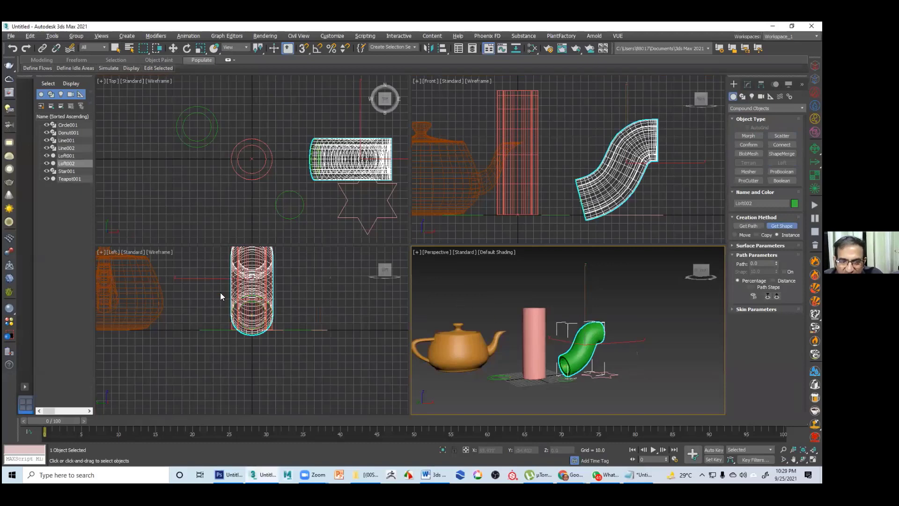
key("alt+w")
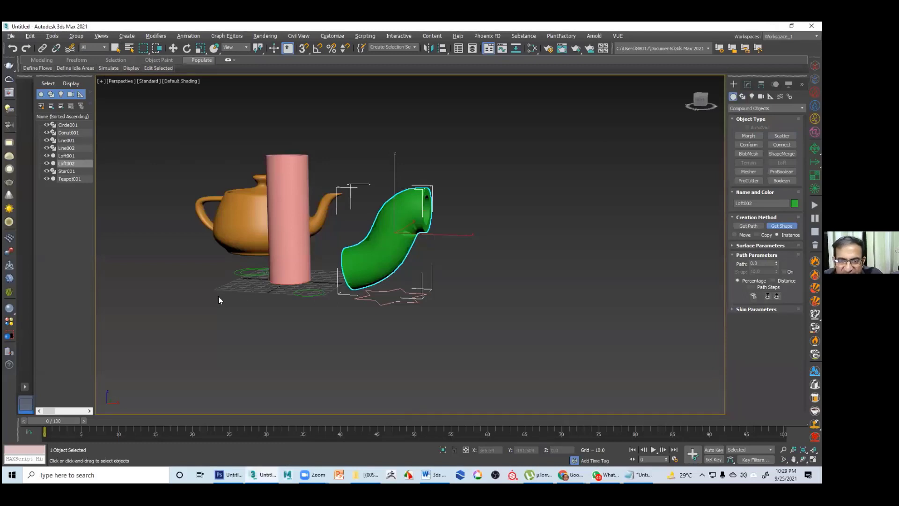
Move the donut clear of the lofts, set its radii to about 11.7 and 6.7, and inspect both lofted pipes
key("w")
scroll(412, 285, "up", 2)
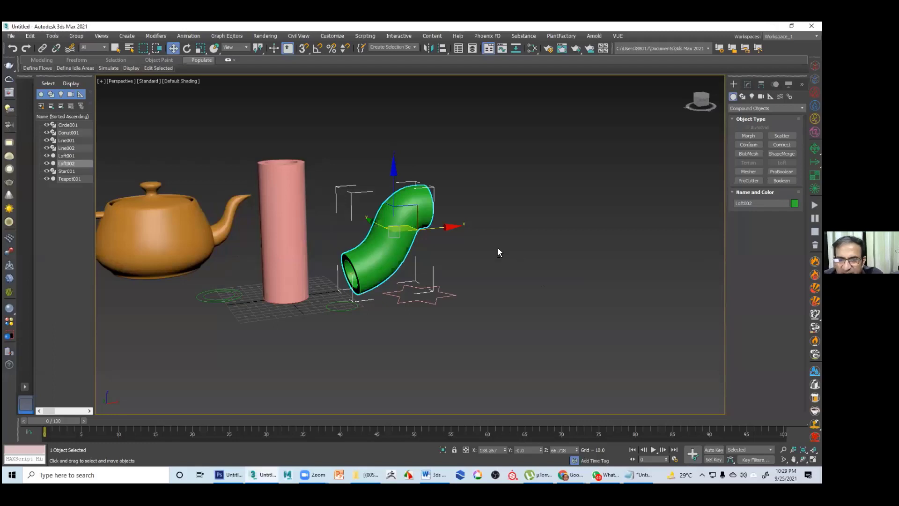
left_click(219, 290)
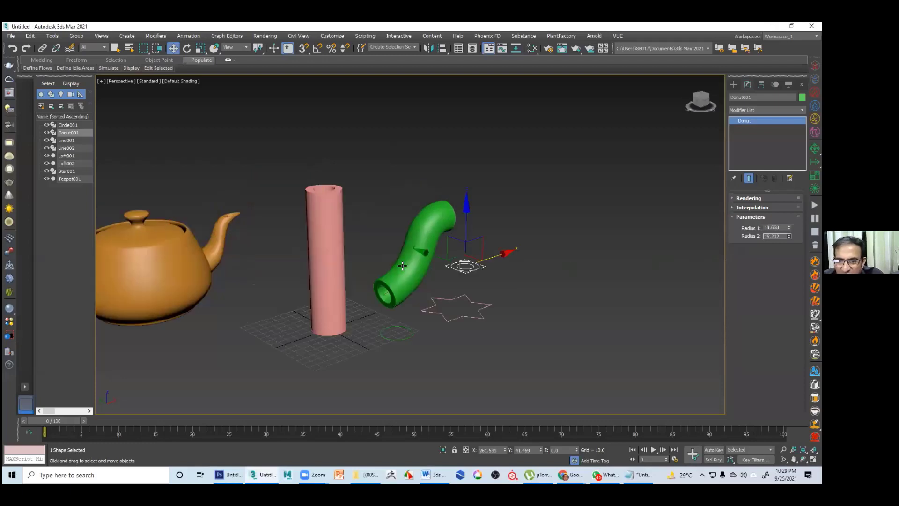
middle_click_drag(432, 271, 408, 294)
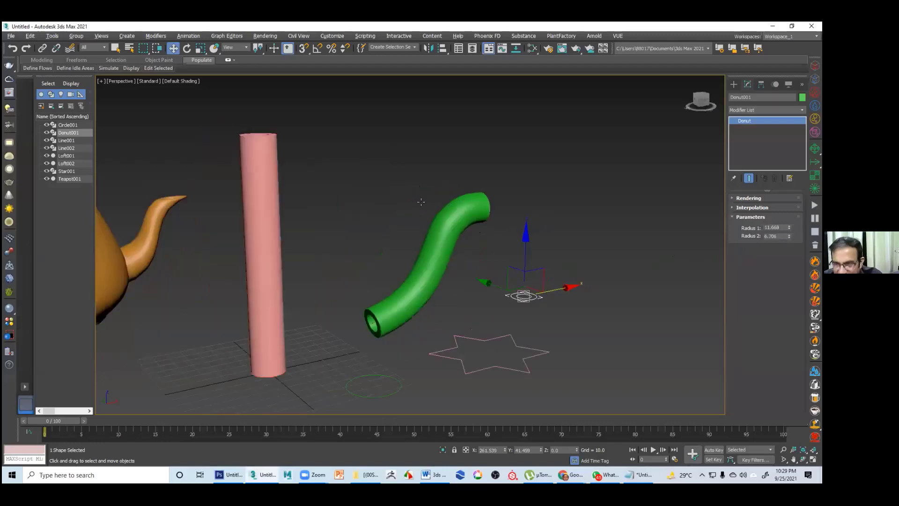
middle_click_drag(420, 201, 424, 202, "alt")
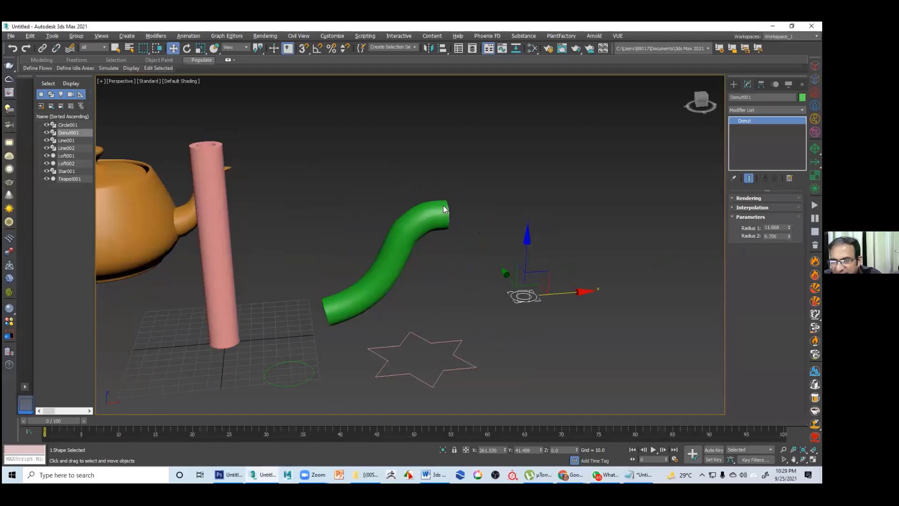
key("shift+z")
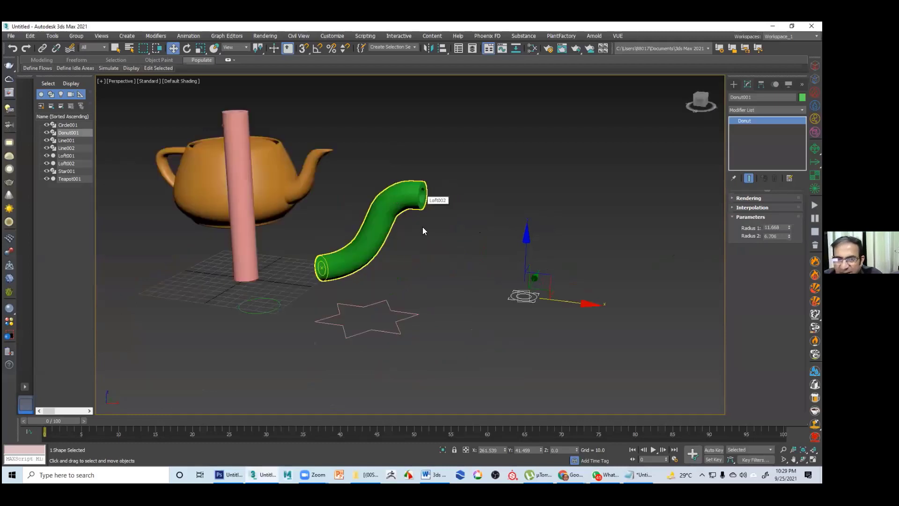
scroll(281, 188, "up", 2)
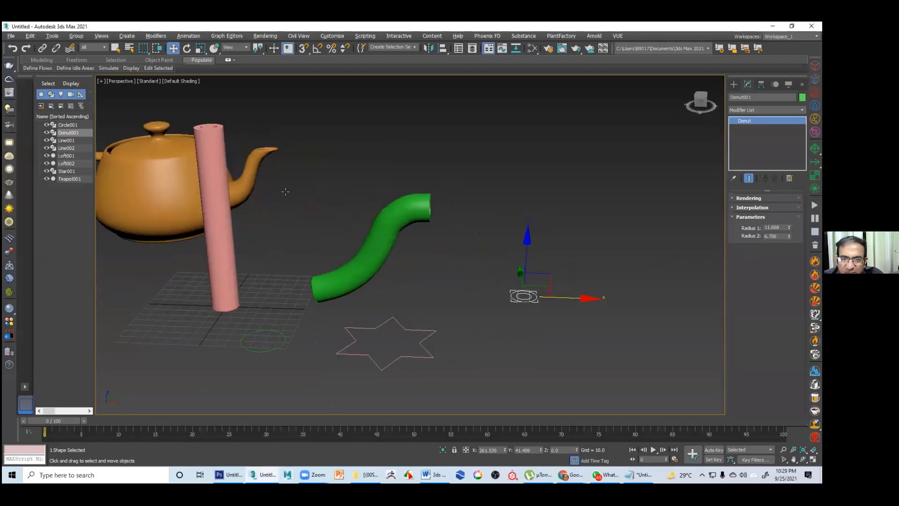
key("shift+z")
key("shift+z")
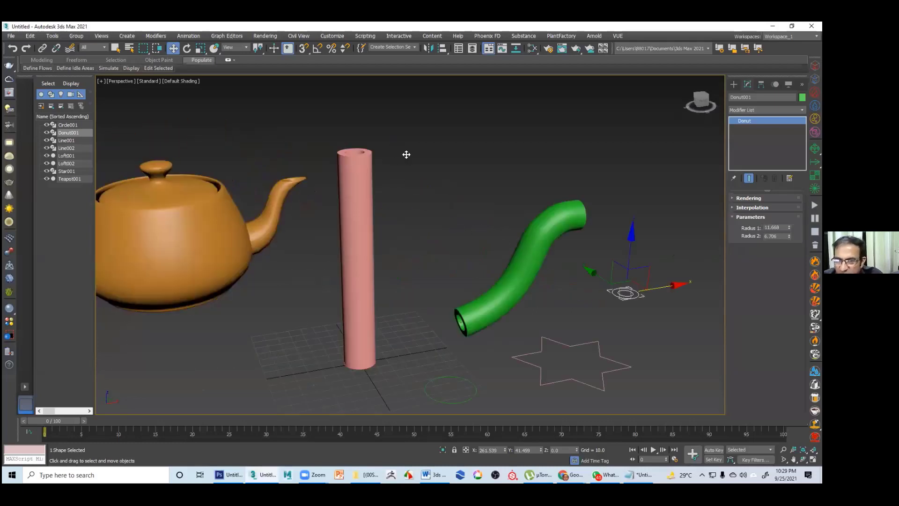
Select the straight lofted pipe and add a Taper modifier to it
key("shift+z")
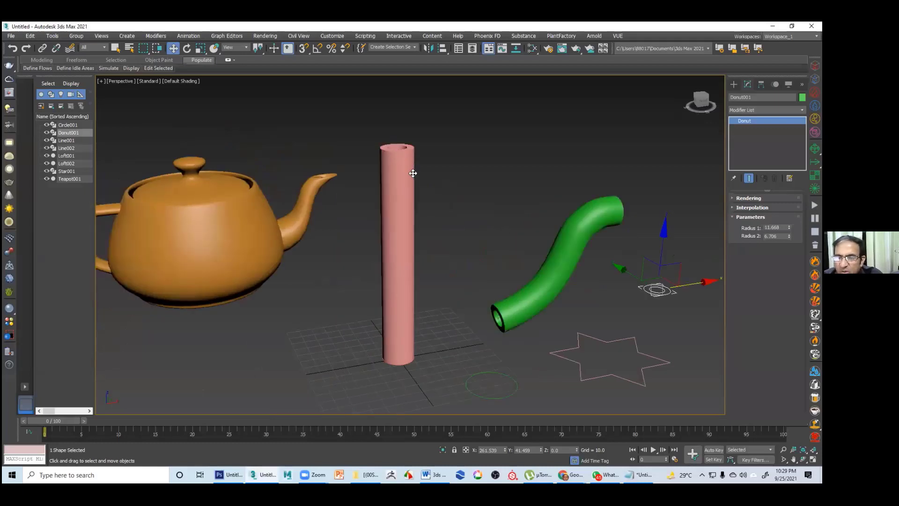
left_click(406, 182)
left_click(411, 184)
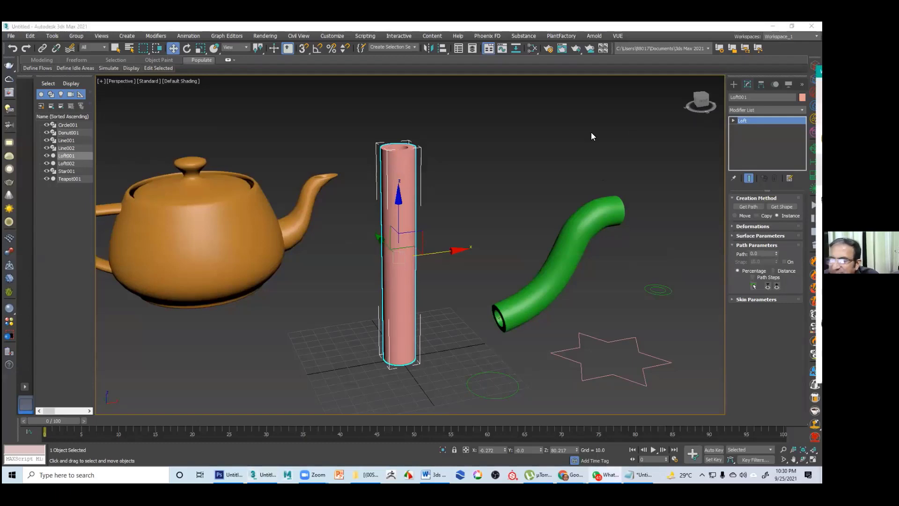
left_click(457, 157)
left_click(408, 175)
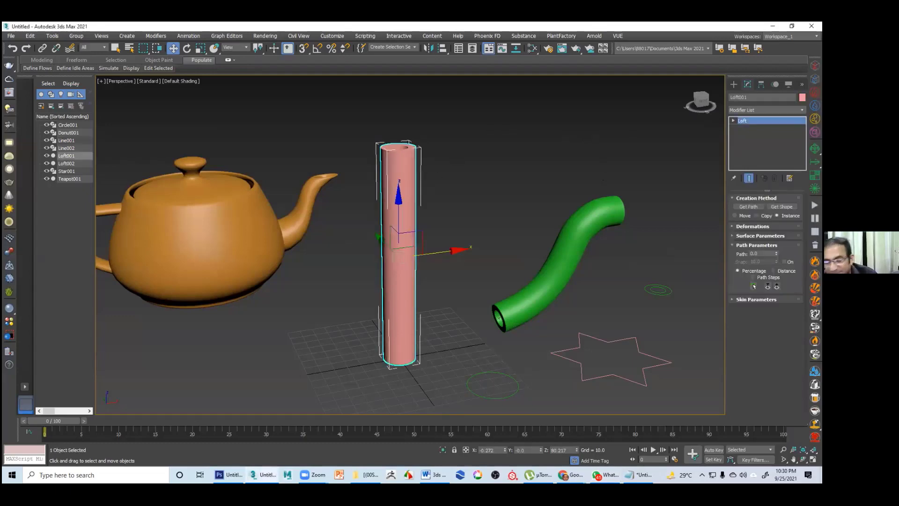
left_click(765, 110)
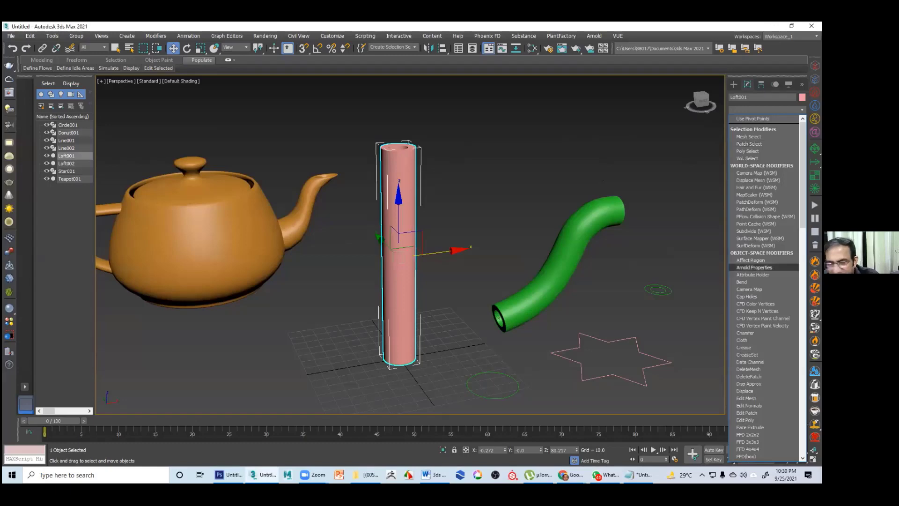
key("t")
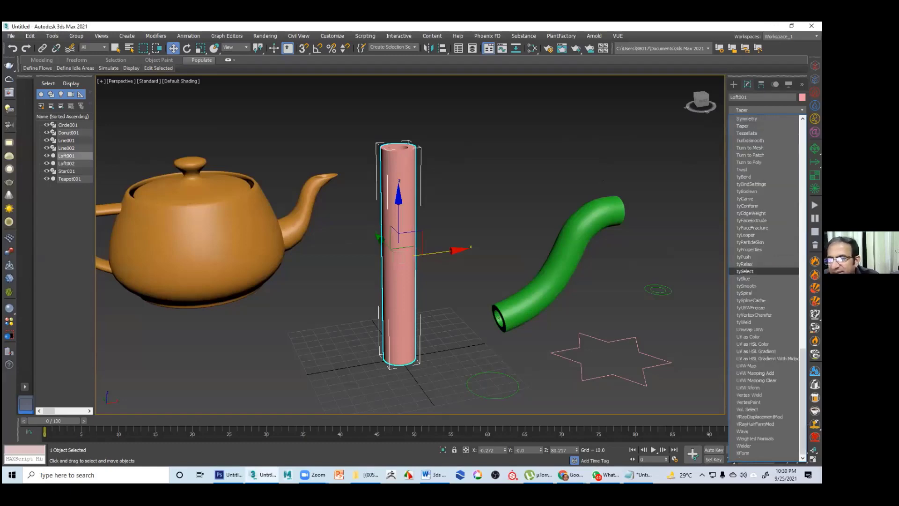
key("Return")
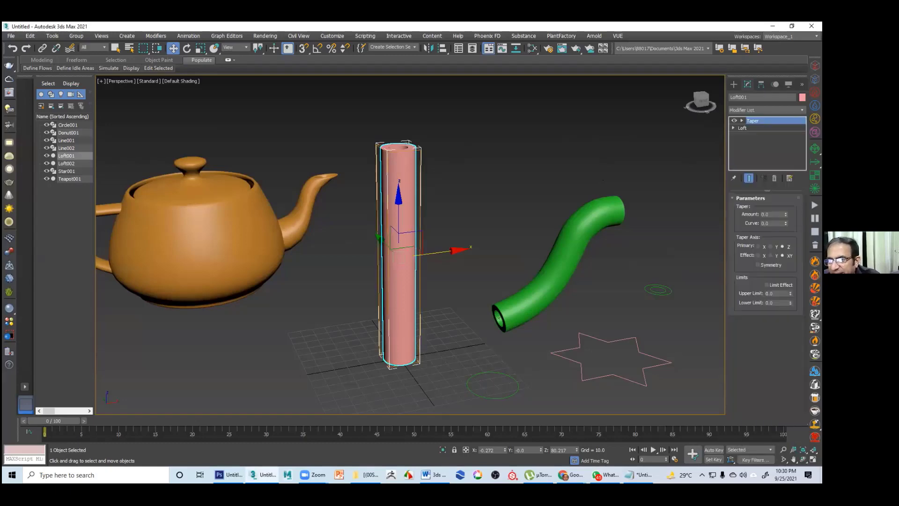
left_click_drag(785, 214, 786, 222)
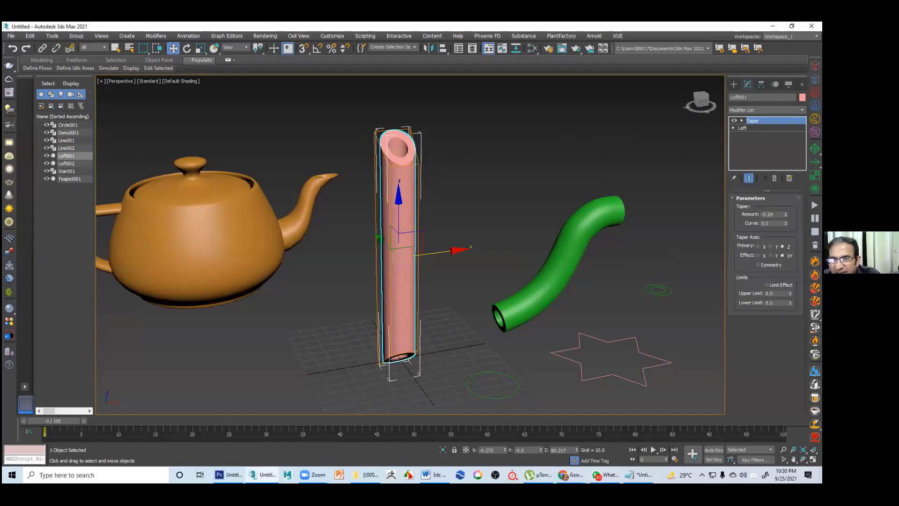
key("ctrl+z")
left_click_drag(786, 223, 785, 229)
key("ctrl+z")
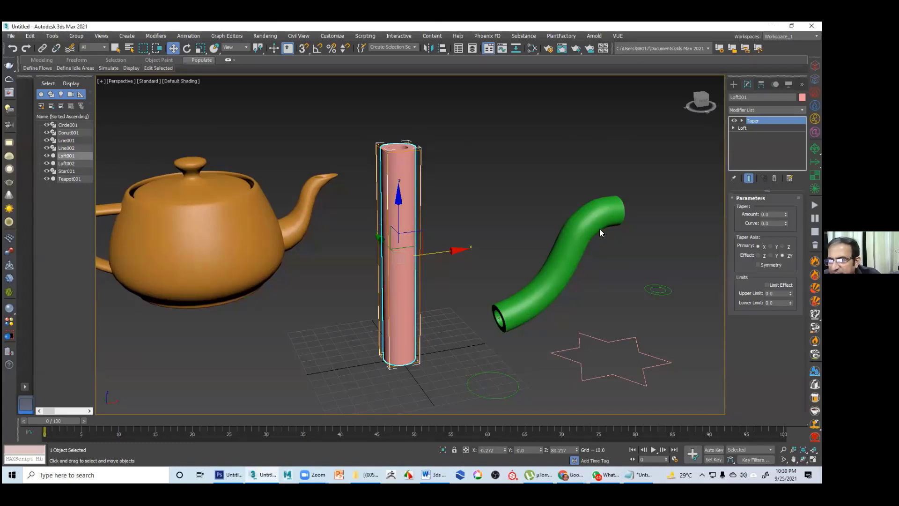
Set the Taper's primary axis to Y and its amount to about -1.13 so the straight pipe narrows upward
left_click(758, 246)
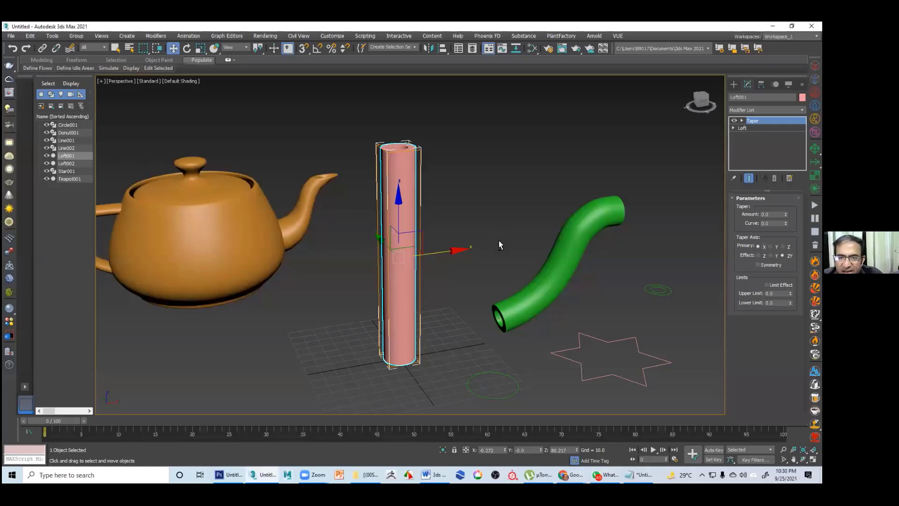
left_click_drag(498, 240, 507, 209)
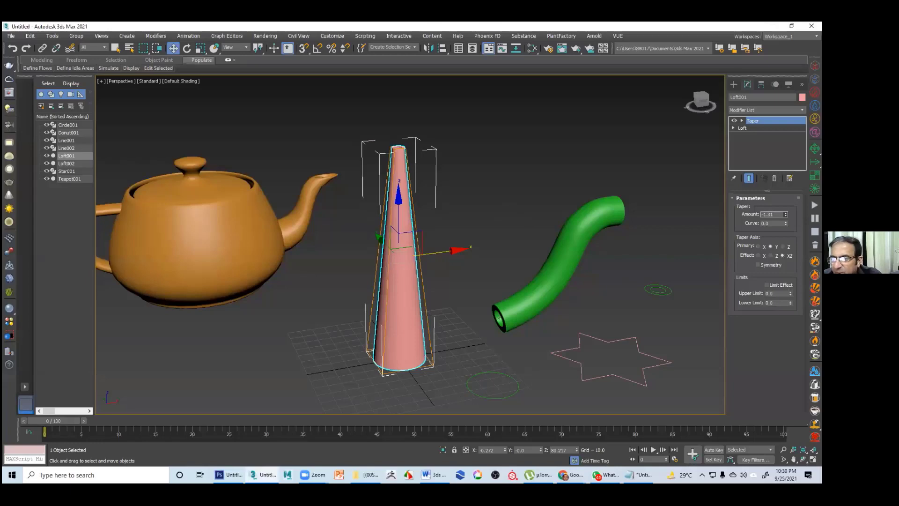
left_click(511, 259)
Set the donut's Radius 2 to about 8.4 and inspect the tapered pipe and the curved pipe from several angles
middle_click_drag(511, 281, 488, 253, "alt")
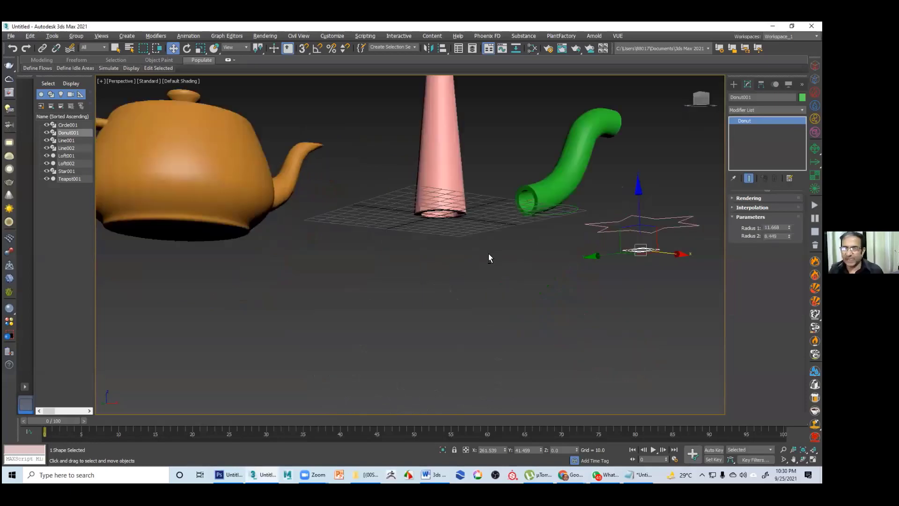
key("shift+z")
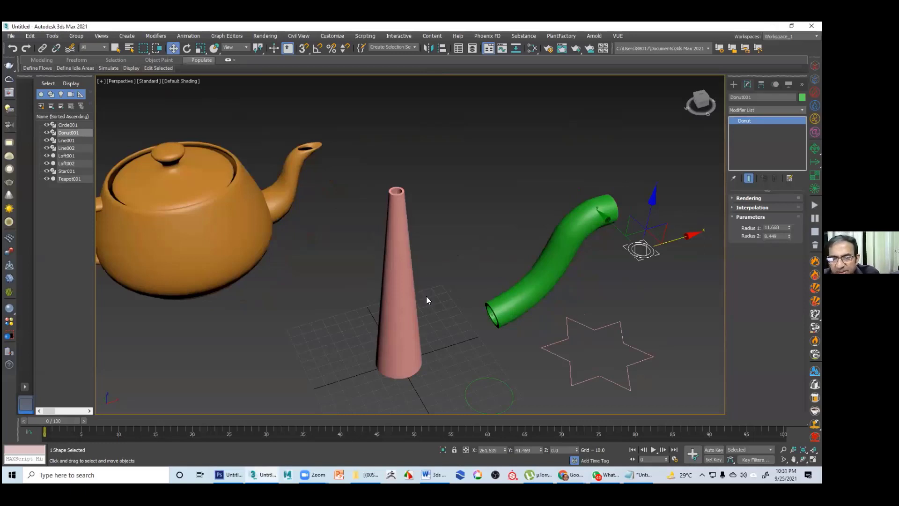
middle_click_drag(427, 296, 473, 200, "alt")
left_click(402, 220)
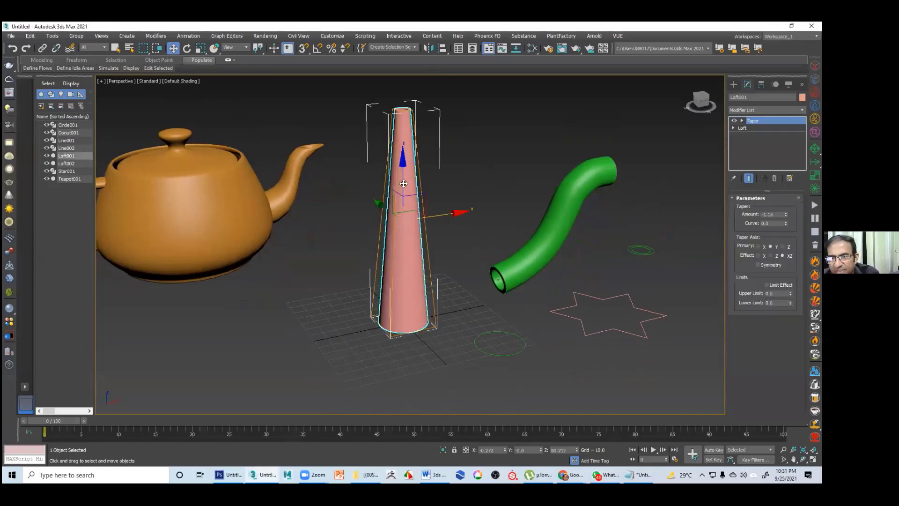
middle_click_drag(402, 220, 387, 235, "alt")
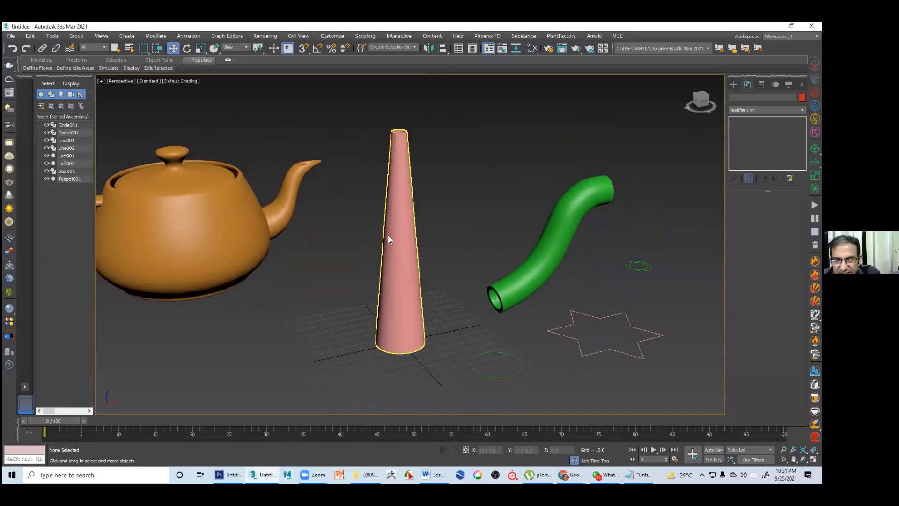
left_click(402, 260)
middle_click_drag(388, 288, 294, 220, "alt")
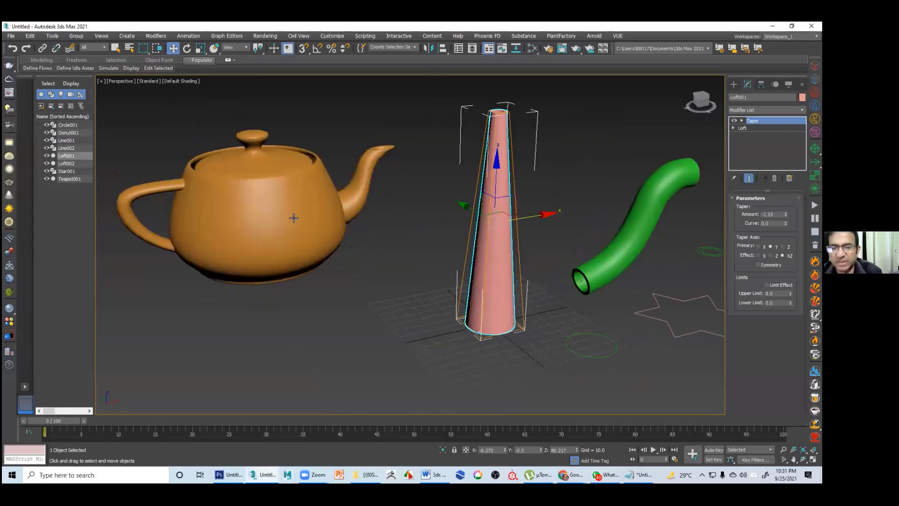
scroll(293, 220, "down", 5)
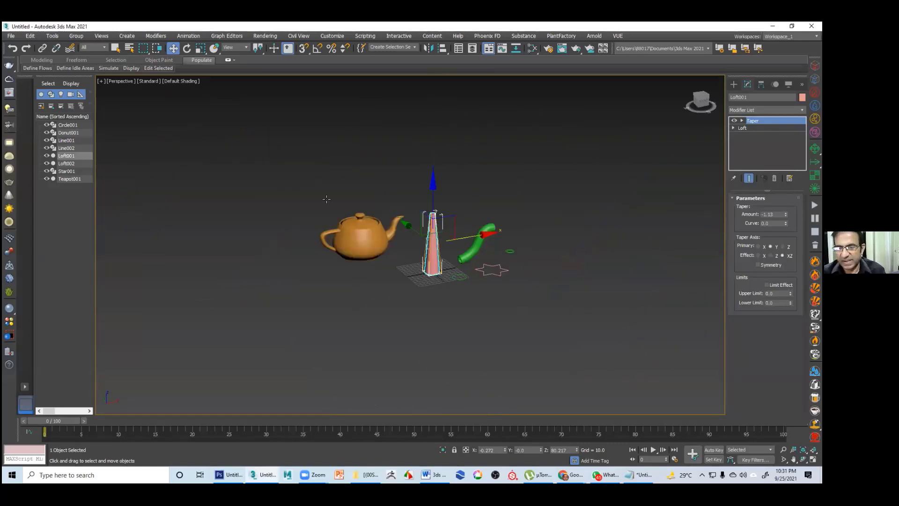
scroll(327, 199, "up", 3)
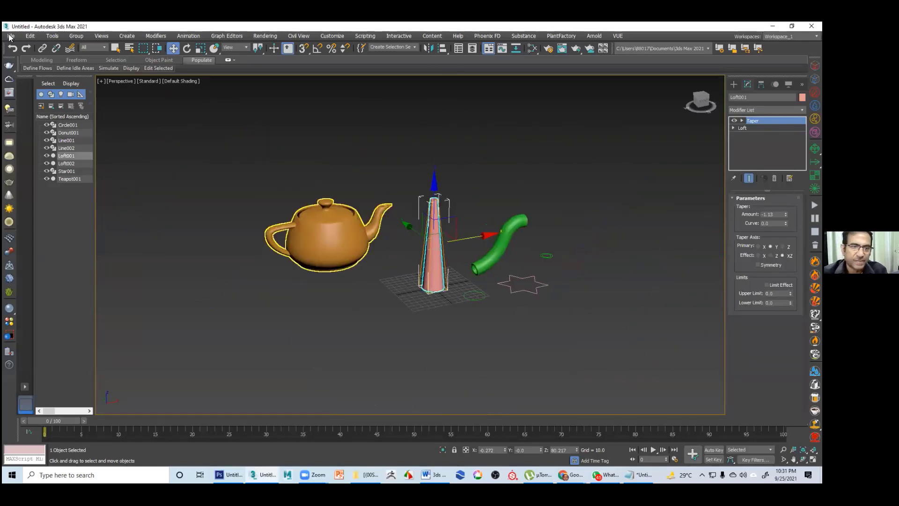
Reset the scene to start over with an empty file
left_click_drag(249, 150, 621, 370)
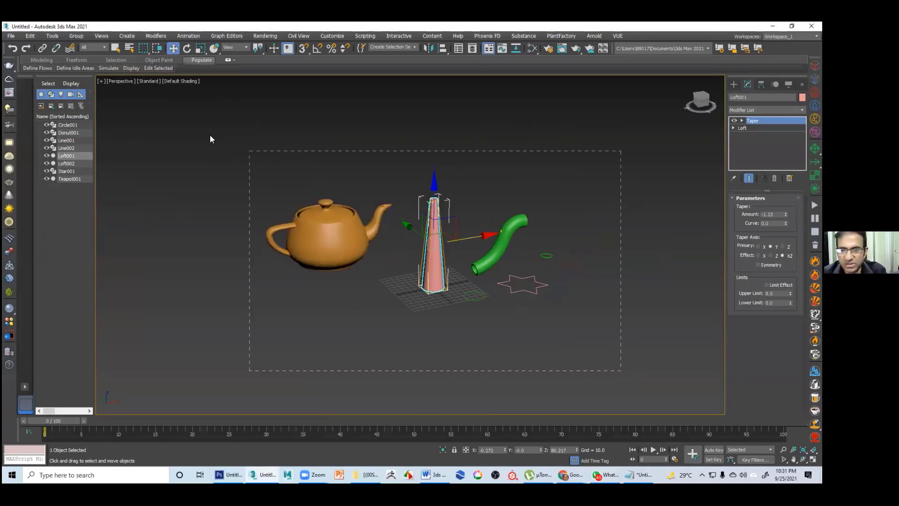
left_click(389, 262)
key("alt+f")
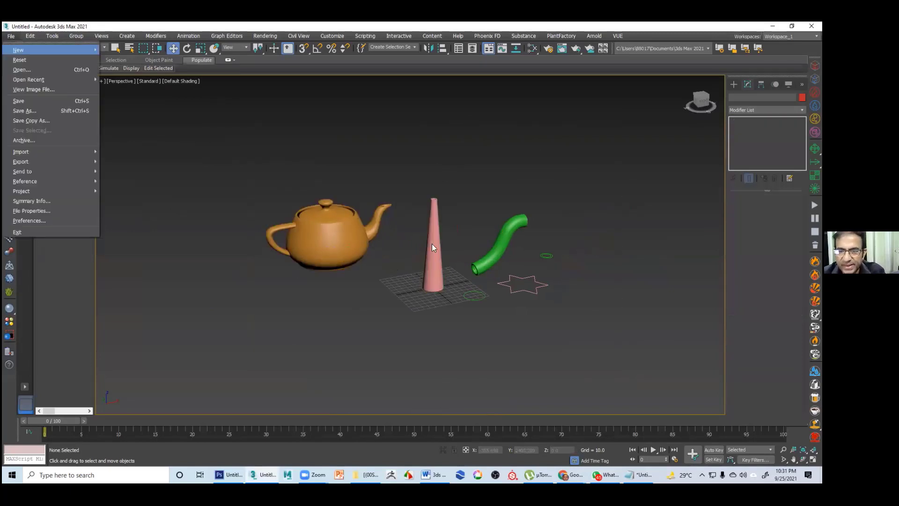
key("x")
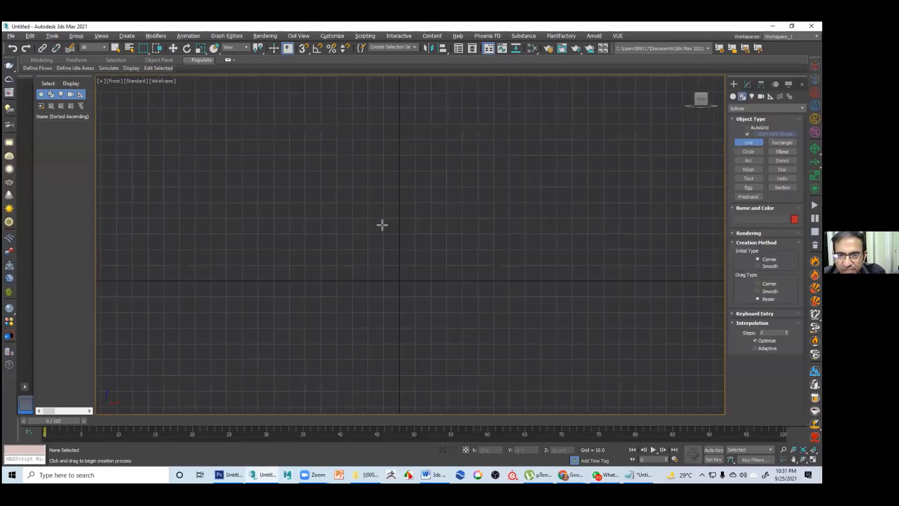
Draw a straight vertical line down to the origin in the Front viewport
middle_click_drag(377, 275, 367, 356)
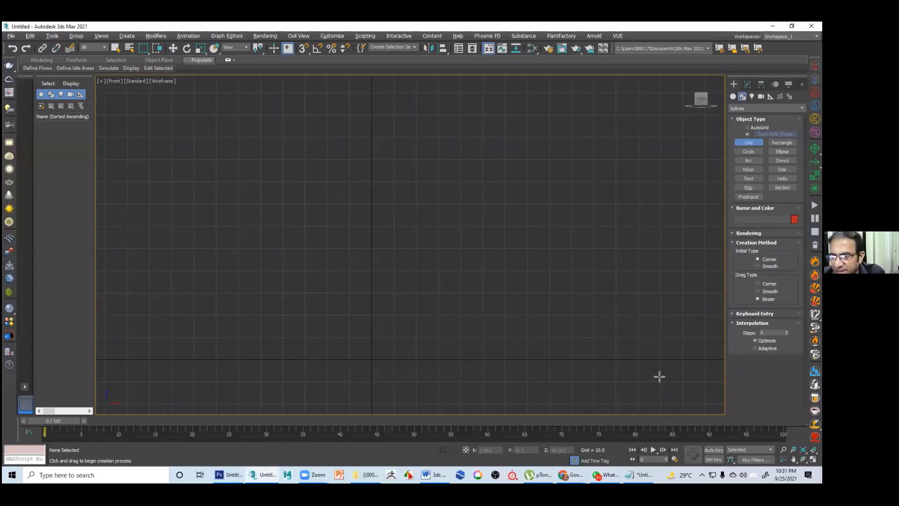
left_click(369, 168)
left_click(370, 358)
right_click(576, 336)
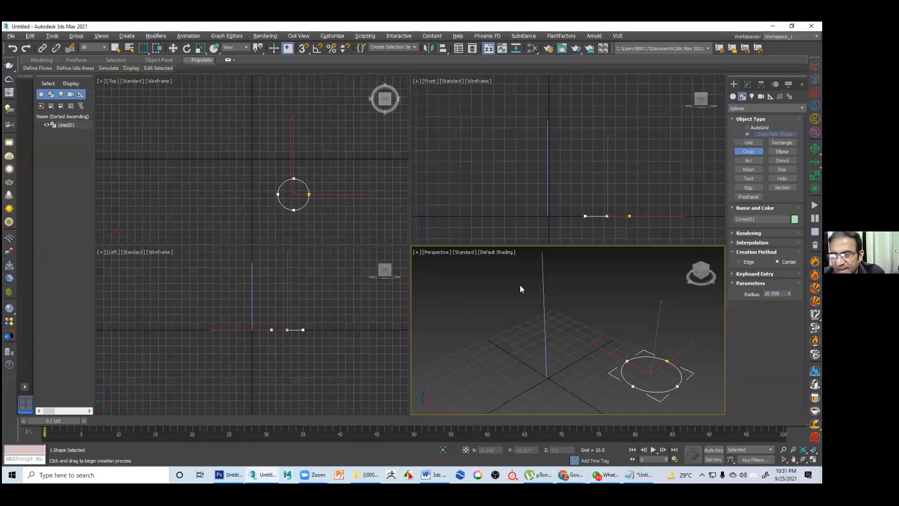
Draw a circle beside the vertical line and reduce its radius to about 15.6
left_click_drag(520, 285, 546, 280)
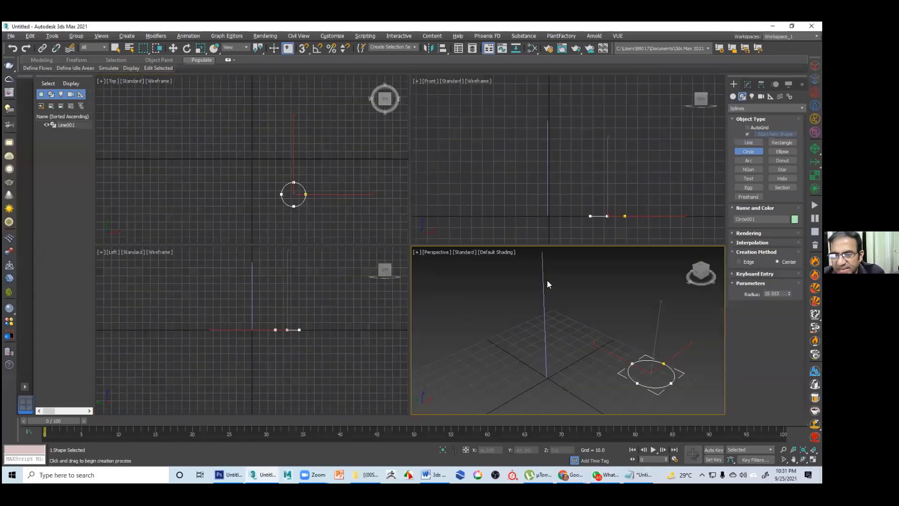
Create a Loft compound object with the vertical line as the path and the circle as the shape
right_click(460, 287)
key("alt+w")
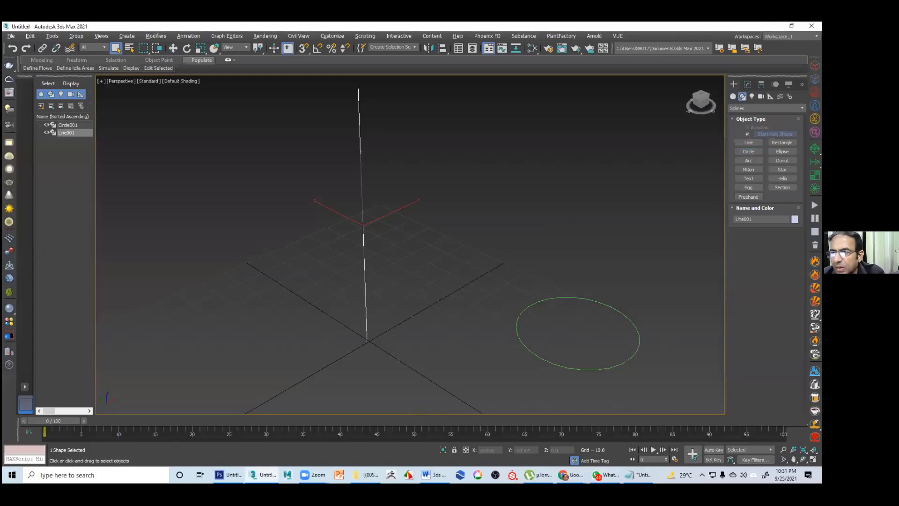
scroll(455, 307, "down", 3)
left_click(732, 96)
left_click(766, 108)
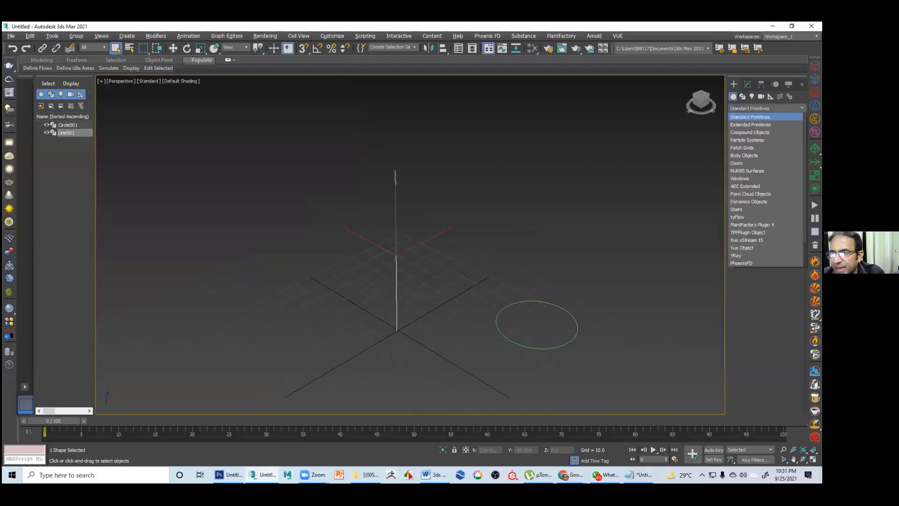
left_click(753, 132)
left_click(782, 162)
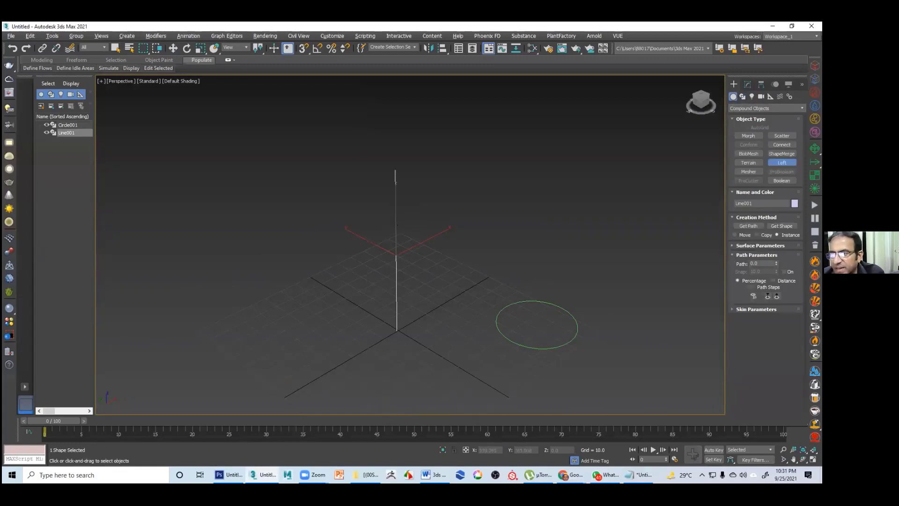
left_click(782, 226)
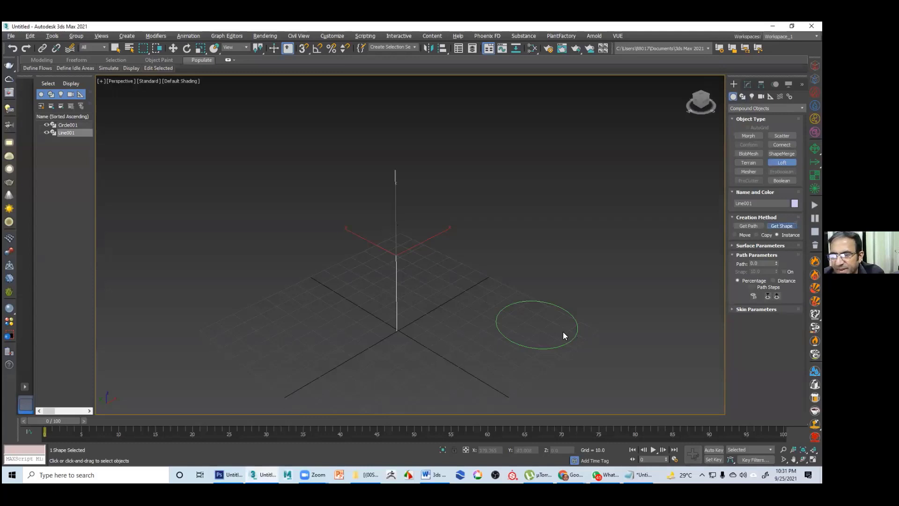
left_click(532, 314)
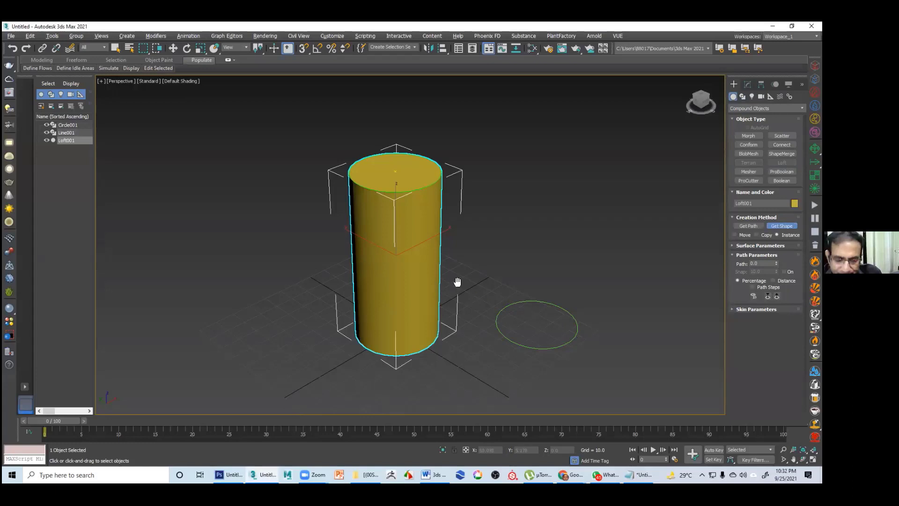
Open the Scale deformation curve of the loft and place its window beside the cylinder
middle_click_drag(458, 282, 459, 287)
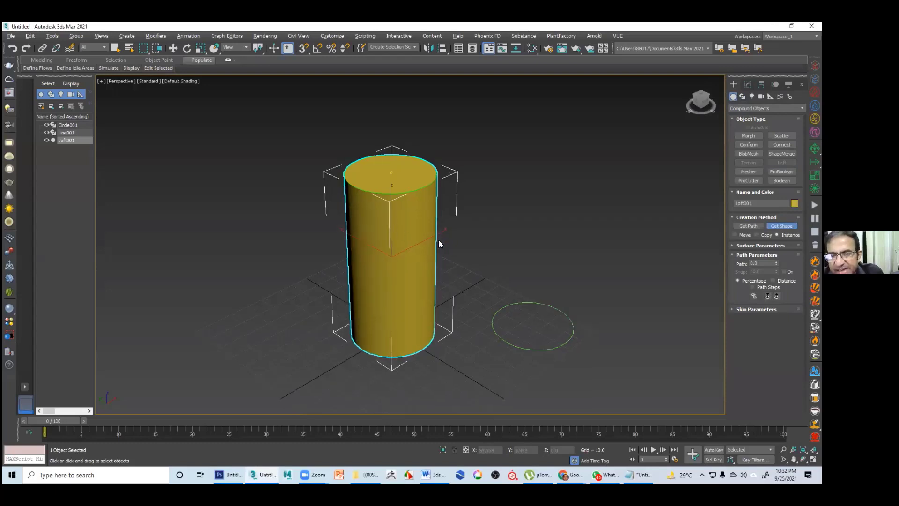
middle_click_drag(438, 240, 525, 261)
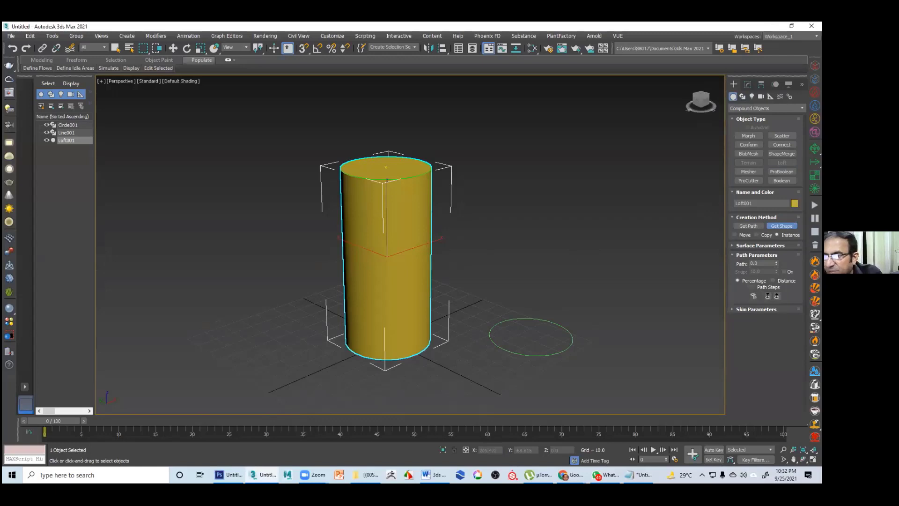
left_click(747, 84)
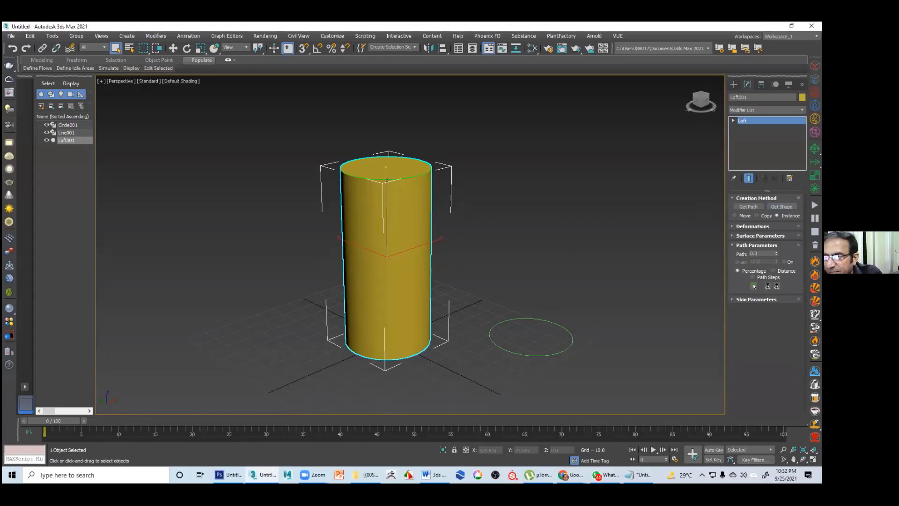
left_click(734, 226)
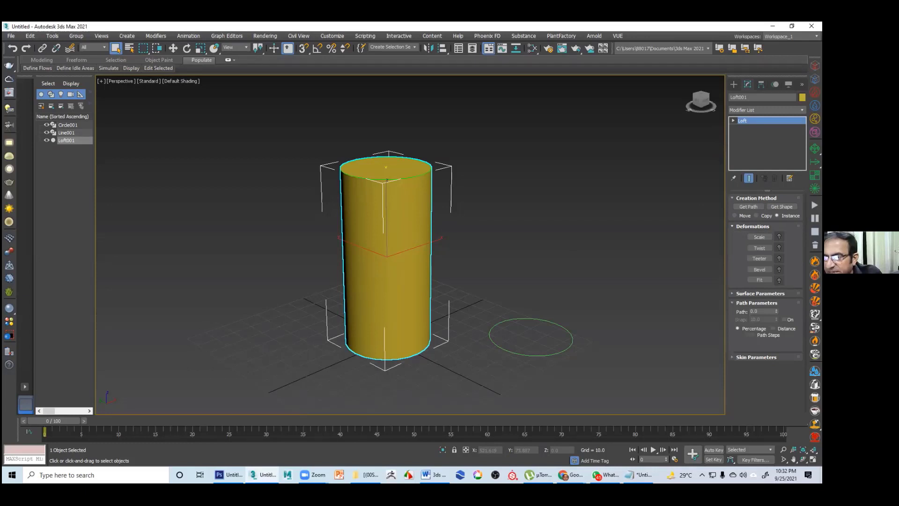
left_click(760, 236)
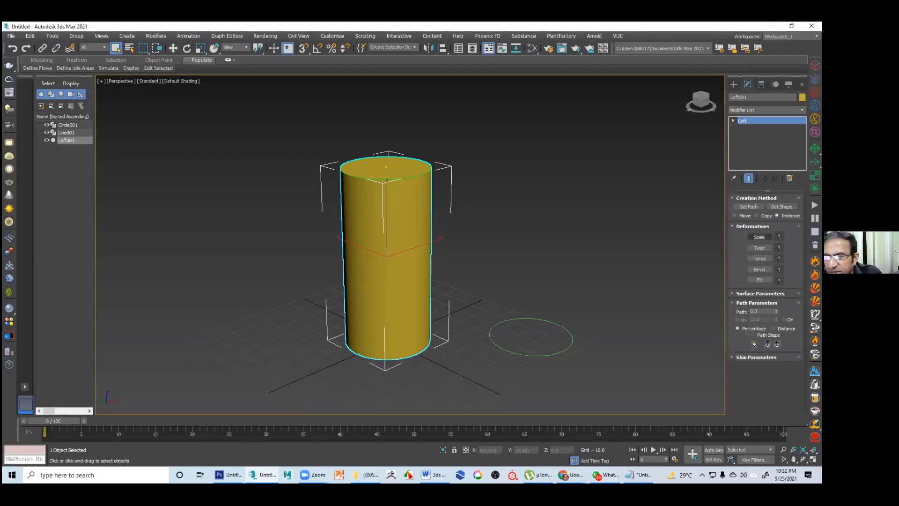
left_click_drag(240, 85, 596, 134)
middle_click_drag(218, 236, 197, 235)
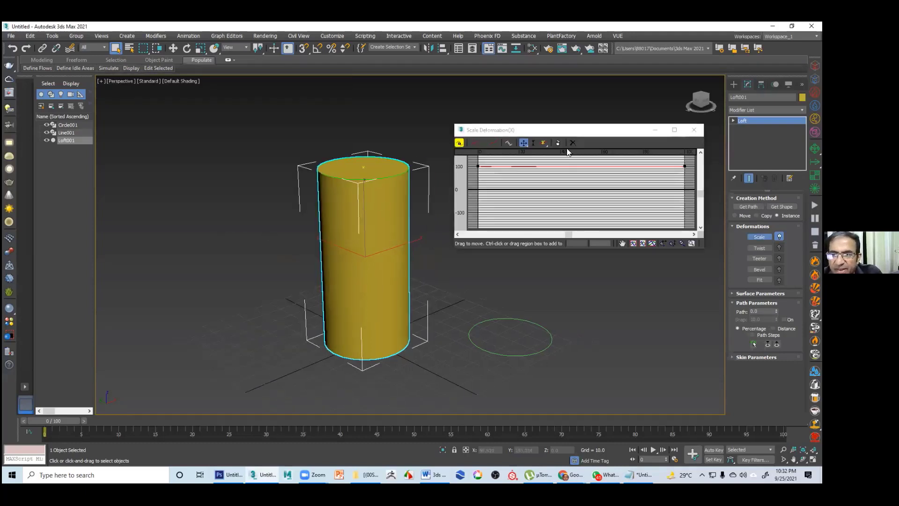
middle_click_drag(496, 220, 459, 228)
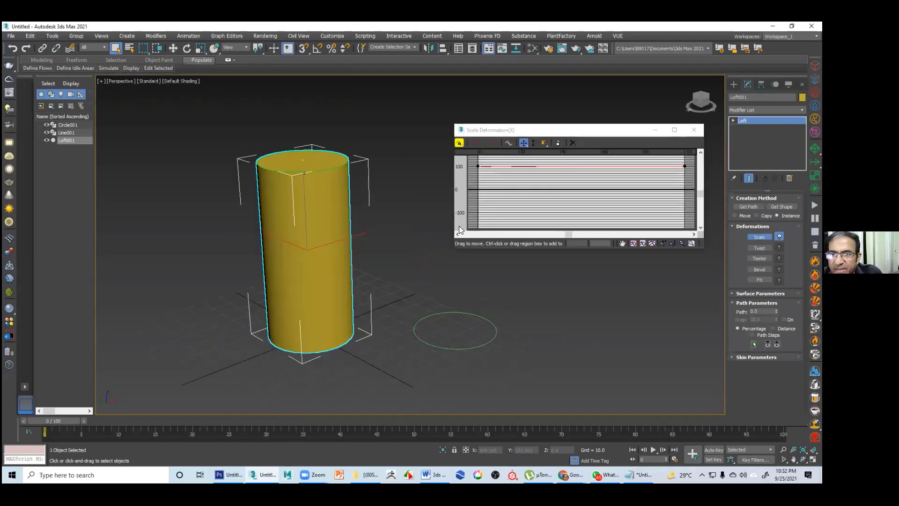
left_click_drag(487, 130, 454, 162)
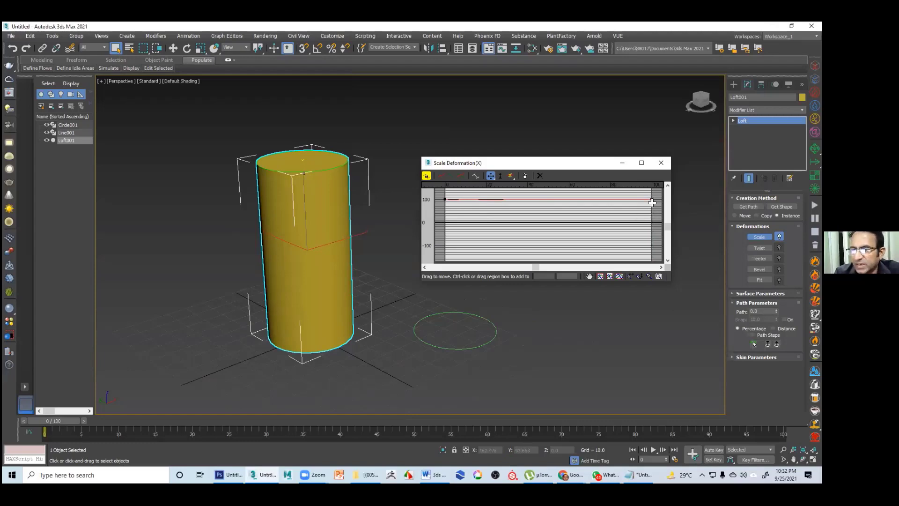
Try tapering the cylinder by lowering first the end point, then the start point of the scale curve, undoing each change
left_click_drag(652, 201, 651, 216)
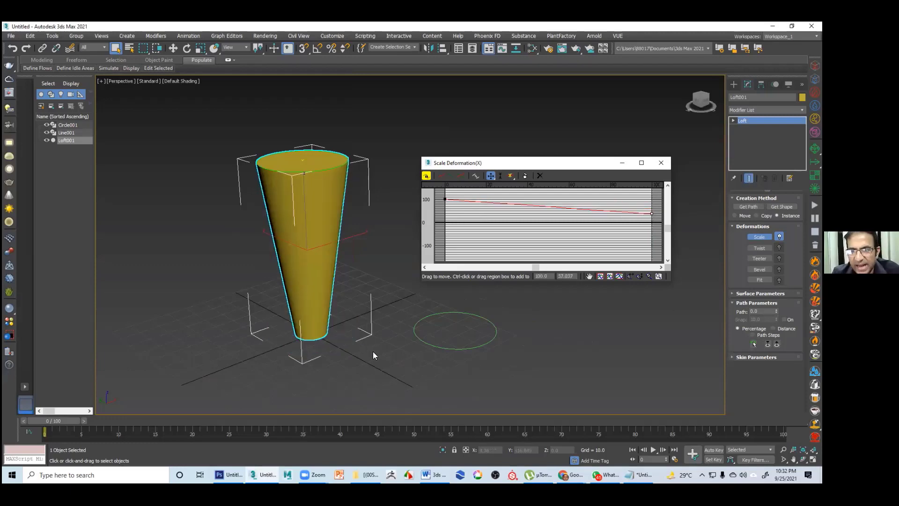
key("ctrl+z")
left_click_drag(445, 200, 445, 213)
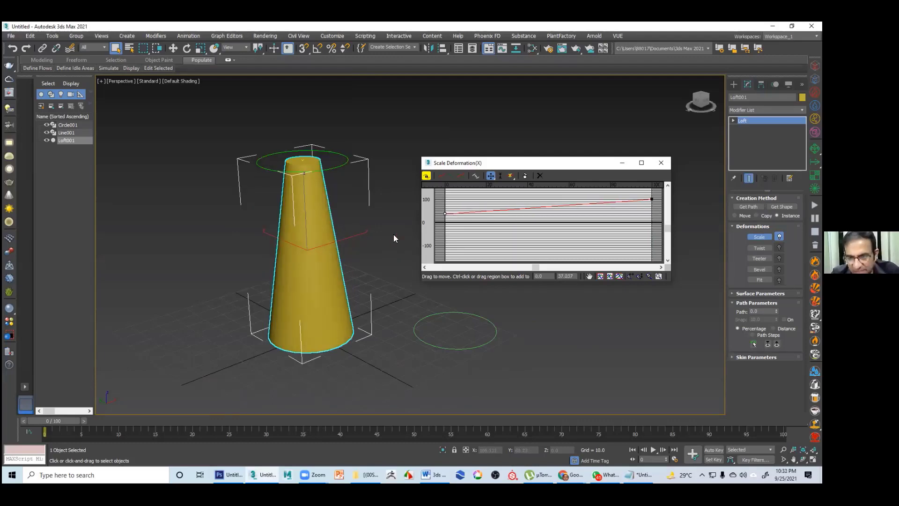
key("ctrl+z")
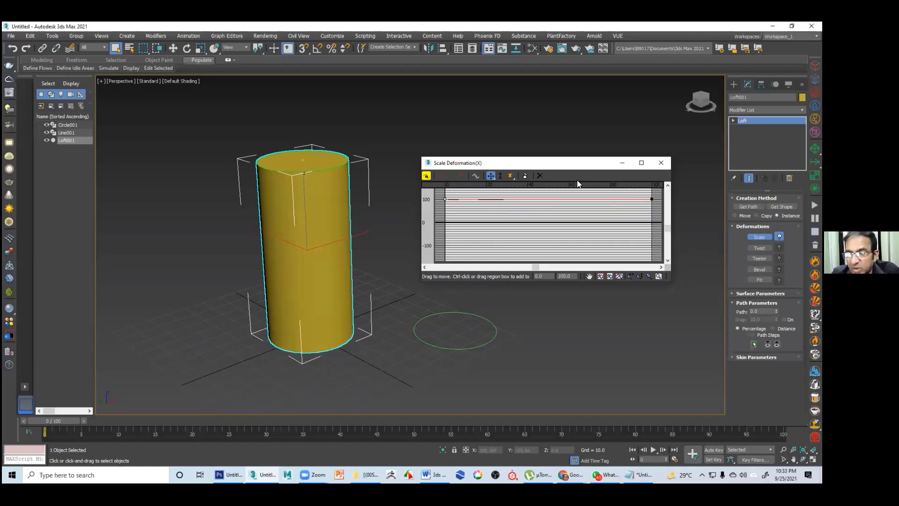
Insert a control point at about 49% of the scale curve and raise it to about 142% scale
scroll(542, 161, "up", 2)
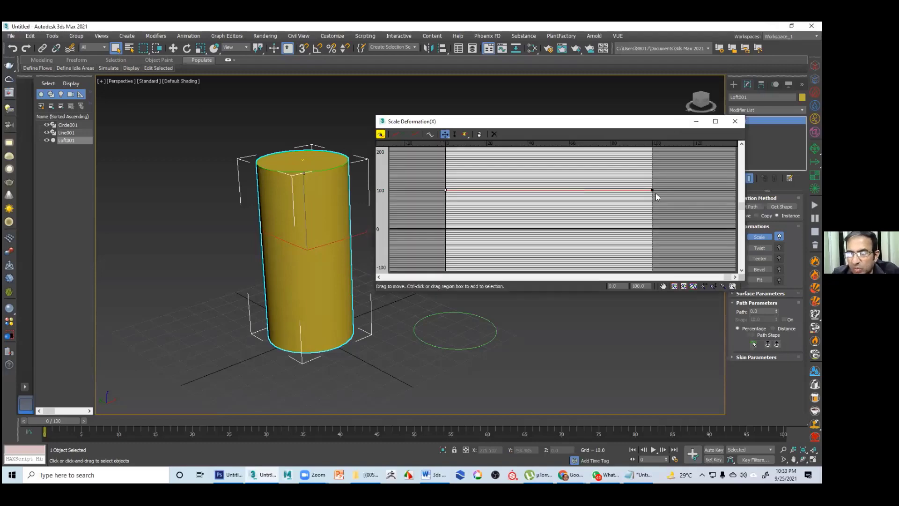
left_click(463, 134)
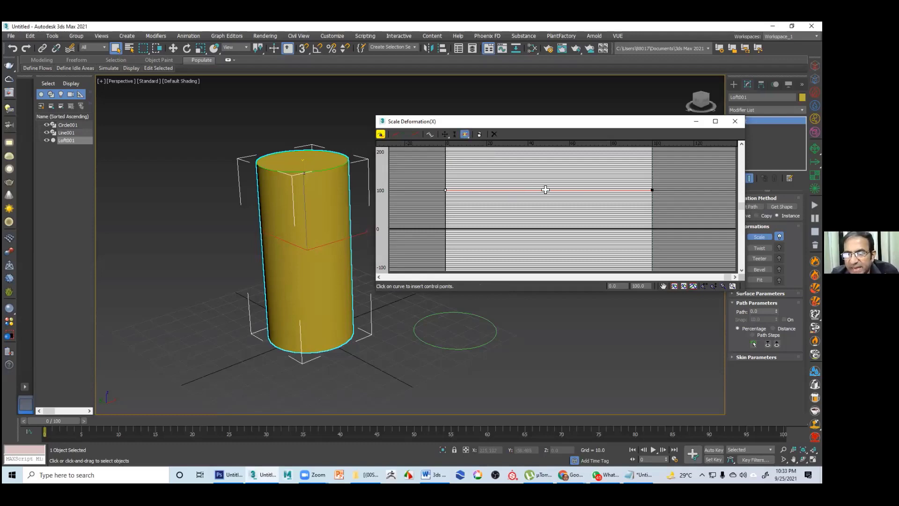
left_click(547, 190)
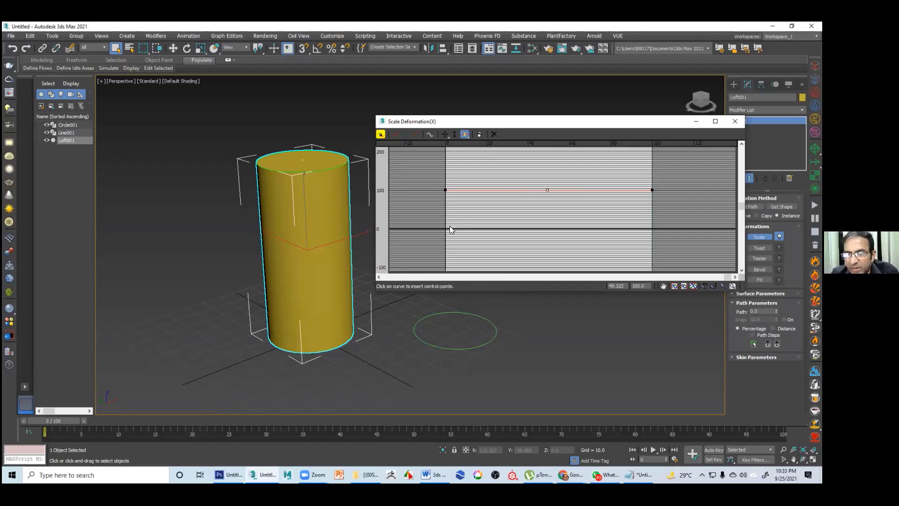
left_click(445, 134)
mouse_move(547, 190)
left_mouse_down()
mouse_move(543, 203)
mouse_move(547, 173)
left_mouse_up()
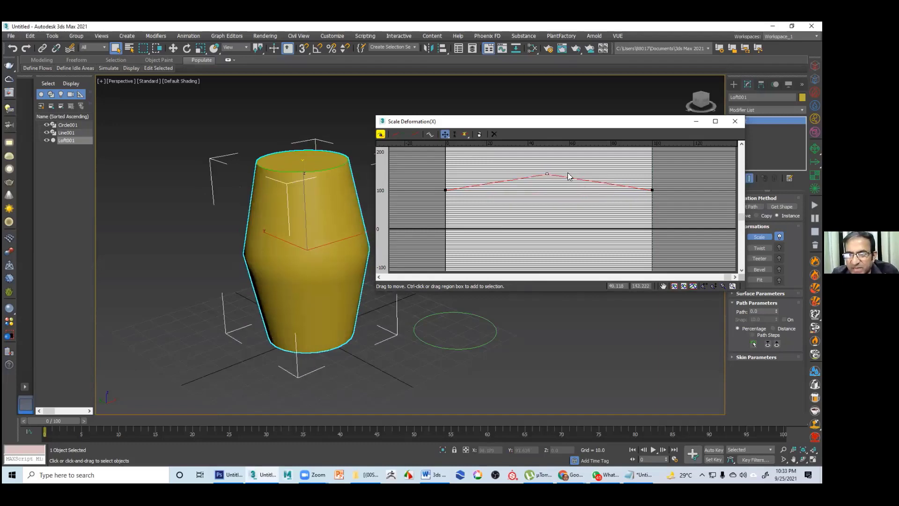
Convert the raised middle point to a smooth Bezier point and tilt its handles to form a narrow neck above a bulging body
right_click(548, 175)
left_click(561, 184)
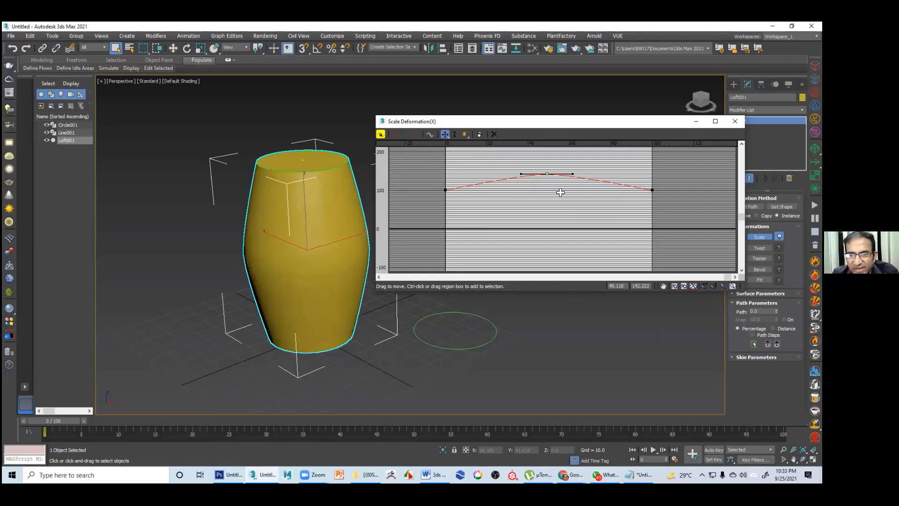
left_click_drag(521, 174, 562, 153)
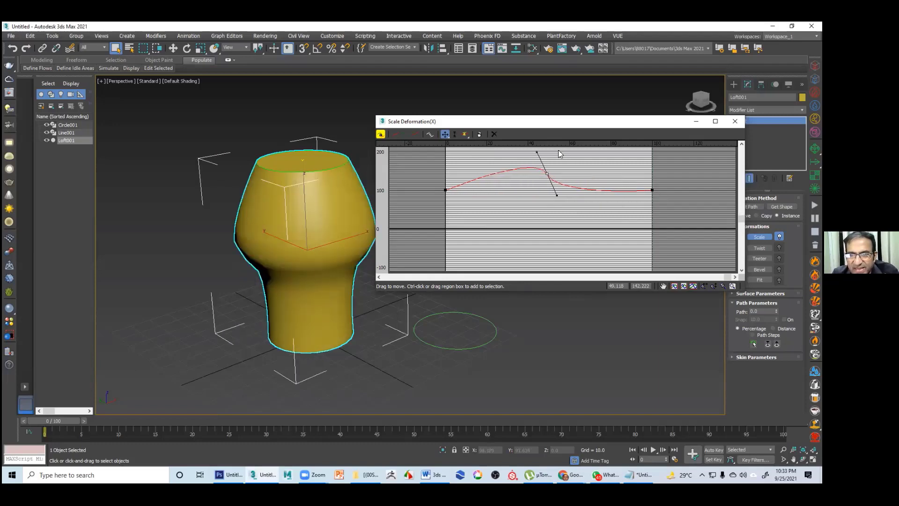
mouse_move(557, 195)
left_mouse_down()
mouse_move(531, 197)
mouse_move(543, 201)
left_mouse_up()
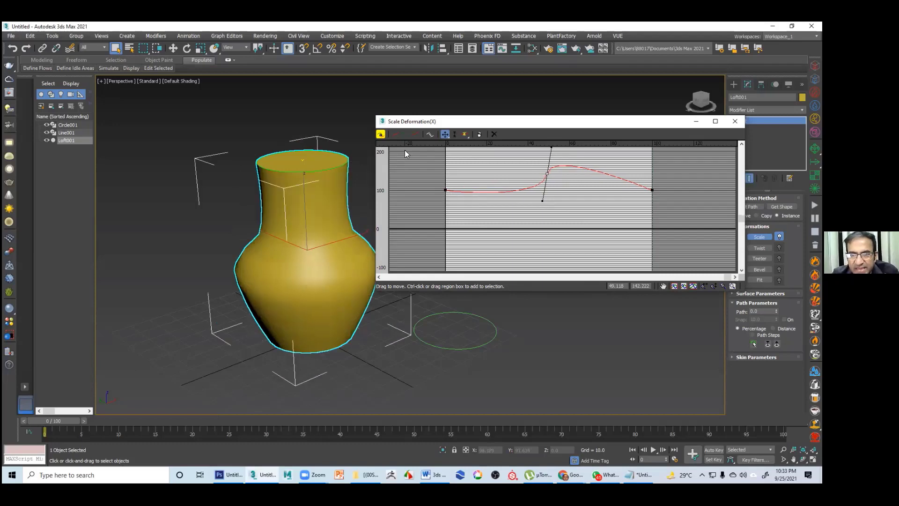
Insert three control points on the neck part of the scale curve, at about 4%, 11% and 26% of the path
left_click(465, 134)
left_click(454, 191)
left_click(468, 192)
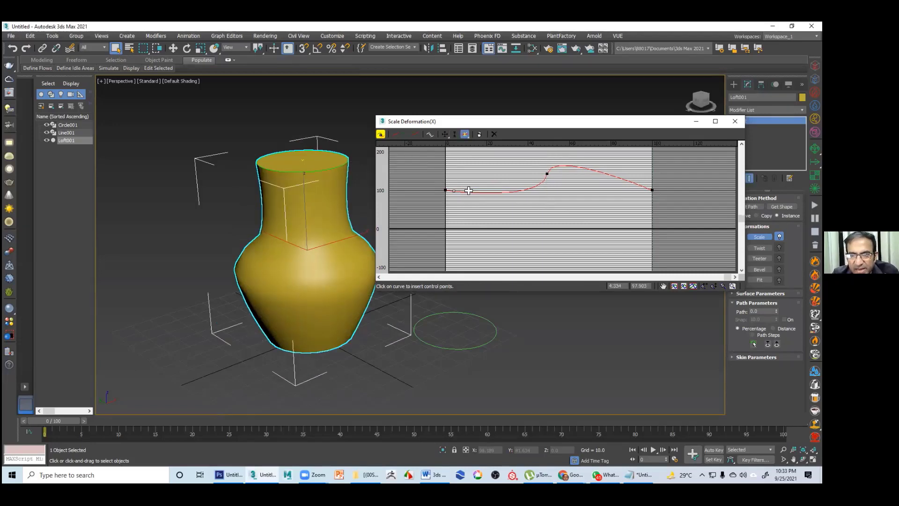
left_click(497, 194)
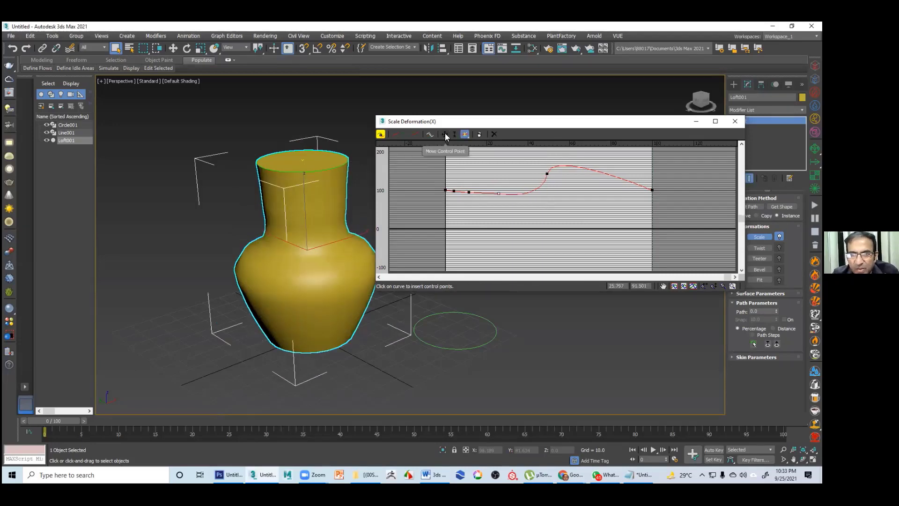
Raise the rim control point to about 113% scale and lower the neck point near 26% of the path to about 74%
left_click(445, 134)
left_click_drag(454, 191, 457, 185)
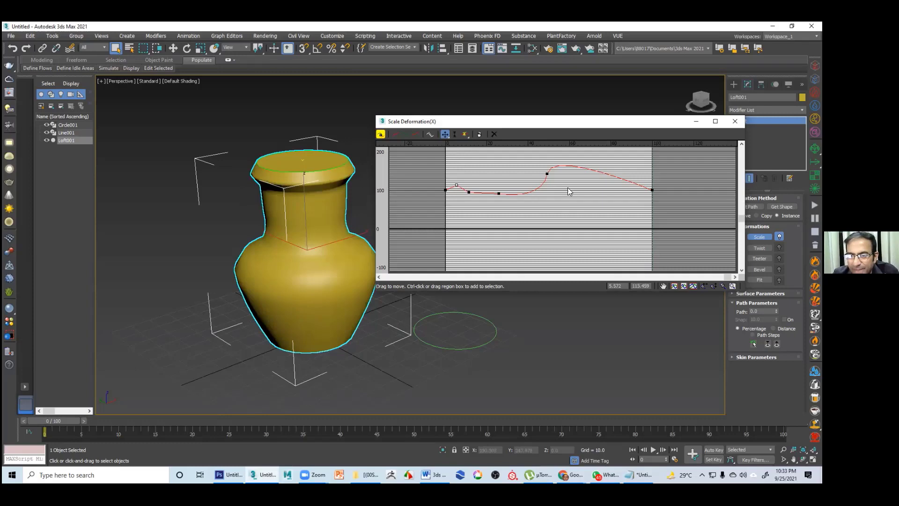
left_click_drag(498, 194, 498, 200)
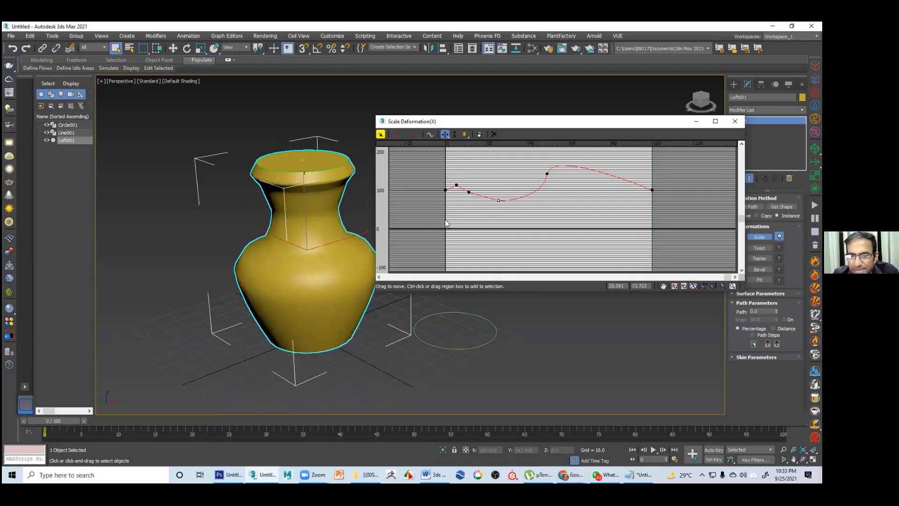
Return the neck control point to about 92% scale and lower the rim point to about 100% to remove the flare
middle_click_drag(313, 254, 549, 203, "alt")
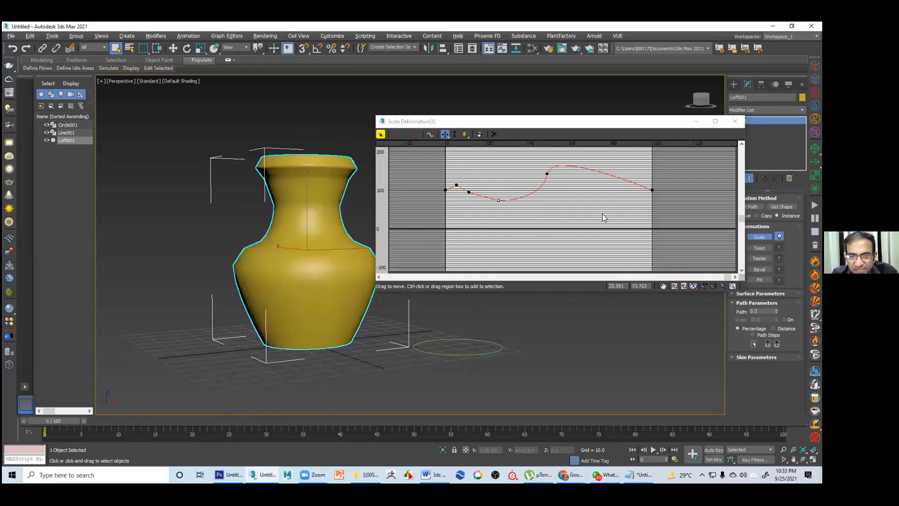
left_click_drag(498, 200, 470, 149)
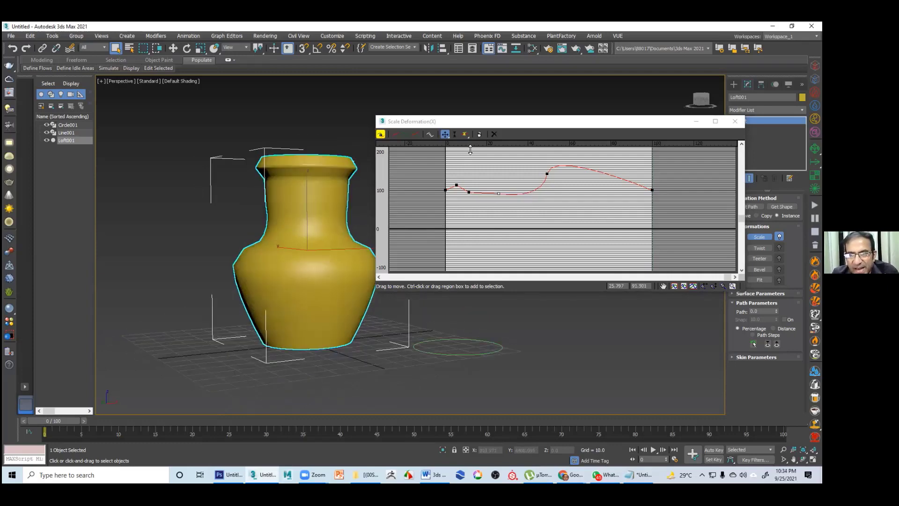
left_click_drag(456, 185, 455, 189)
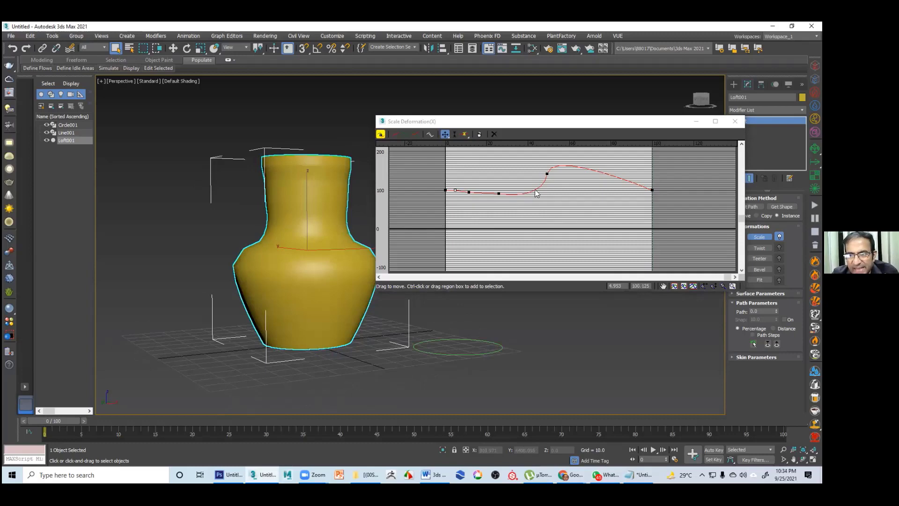
Move the middle Bezier point to about 59% of the path at about 102% scale, keeping its handles steep for a bulging lower body
left_click_drag(546, 173, 562, 215)
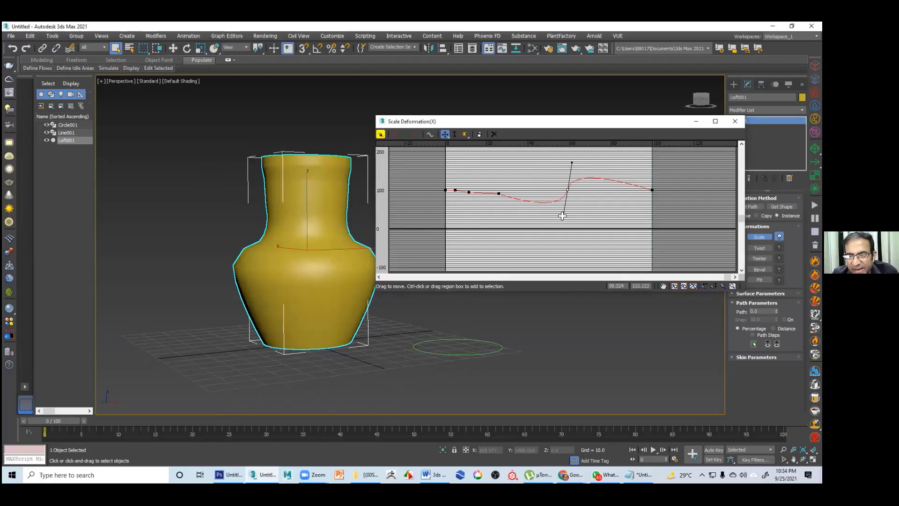
left_click_drag(570, 163, 620, 199)
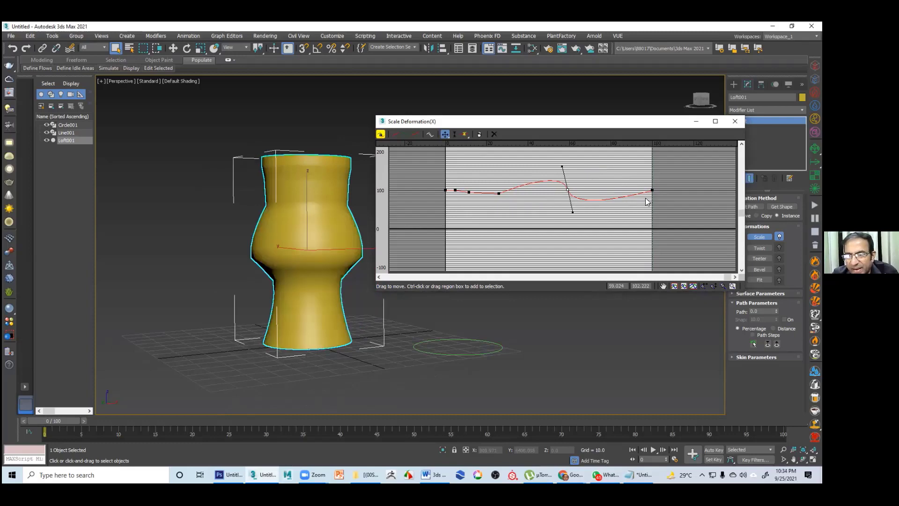
left_click_drag(562, 167, 571, 162)
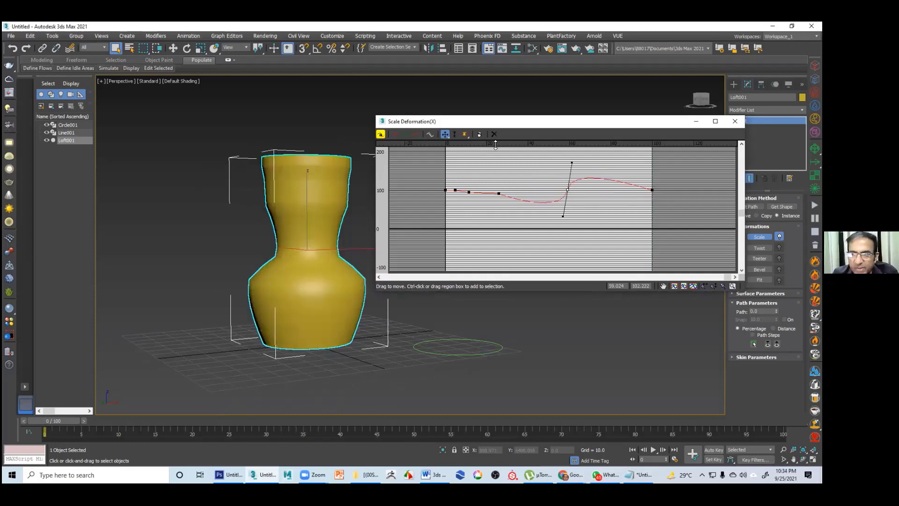
Insert two control points near the base end of the scale curve, at about 89% and 96% of the path
left_click(464, 133)
left_click(644, 187)
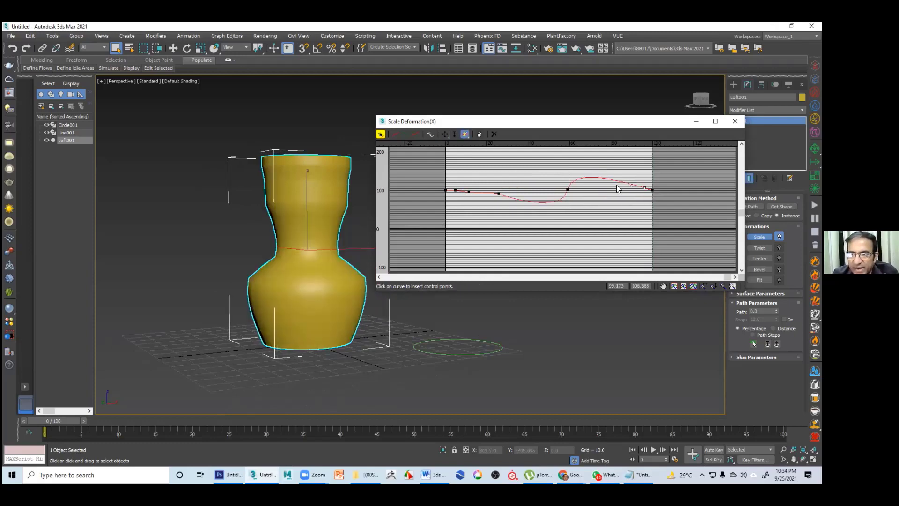
left_click(446, 135)
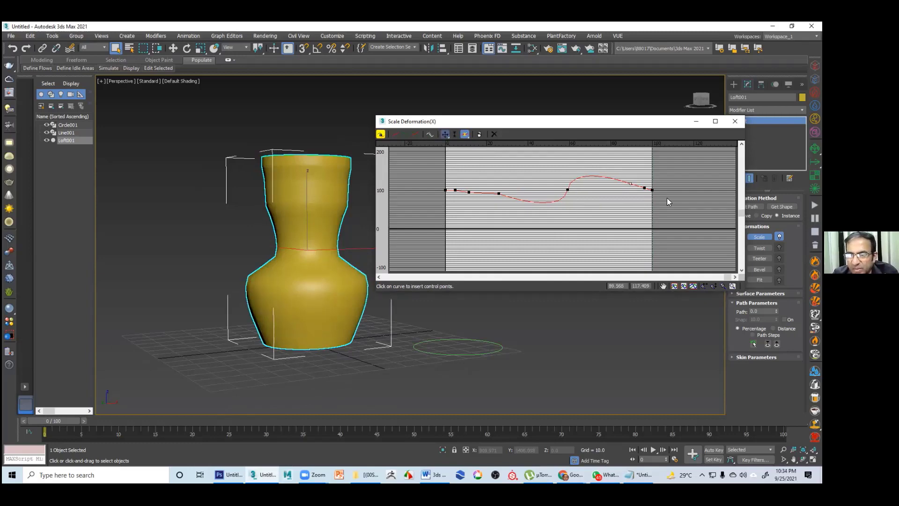
Smooth the two points near the base at about 80% and 92% of the path, at 70% and 52% scale, and raise the base end to about 140%
left_click_drag(652, 189, 636, 209)
right_click(616, 206)
left_click(639, 217)
left_click(638, 205)
right_click(636, 208)
left_click(662, 226)
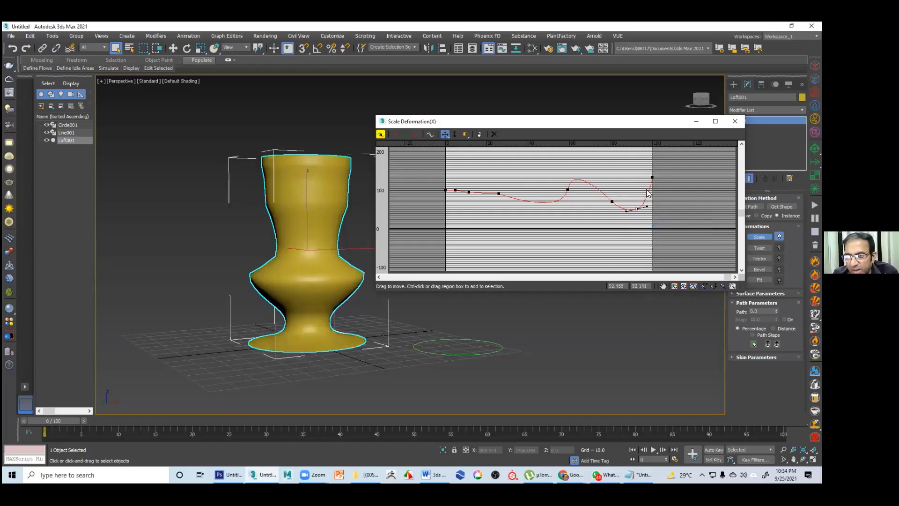
left_click_drag(652, 177, 651, 175)
Form a rim bulb: lower the start point and the point near 14% to about 21% scale, with a Bezier-Smooth point near 6% at about 51%
left_click_drag(446, 189, 474, 220)
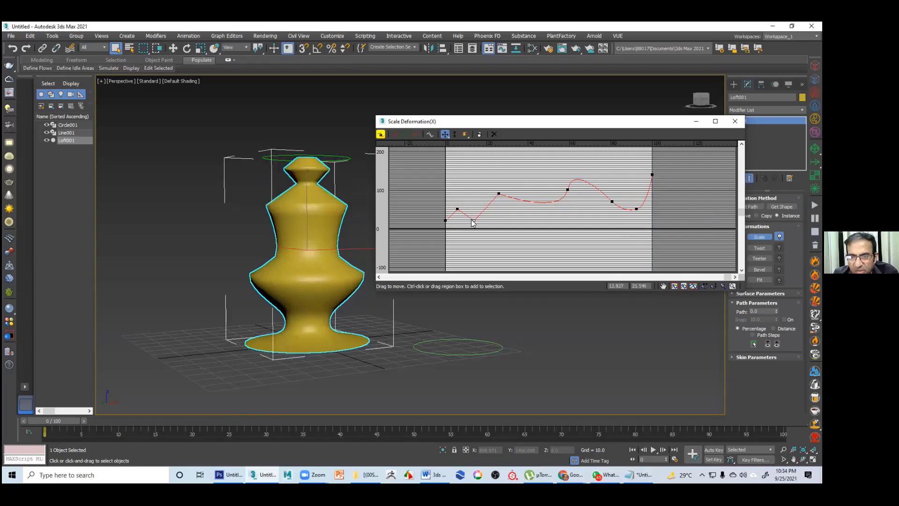
left_click(445, 221)
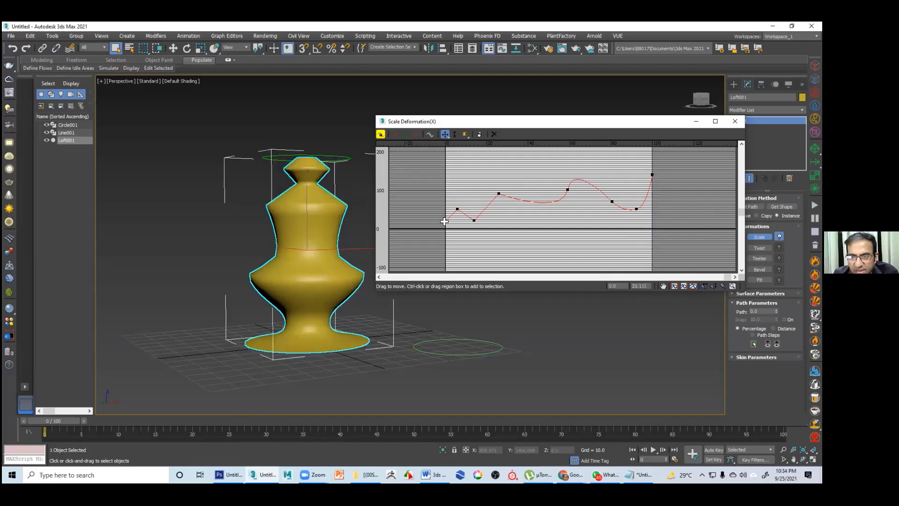
left_click(458, 209)
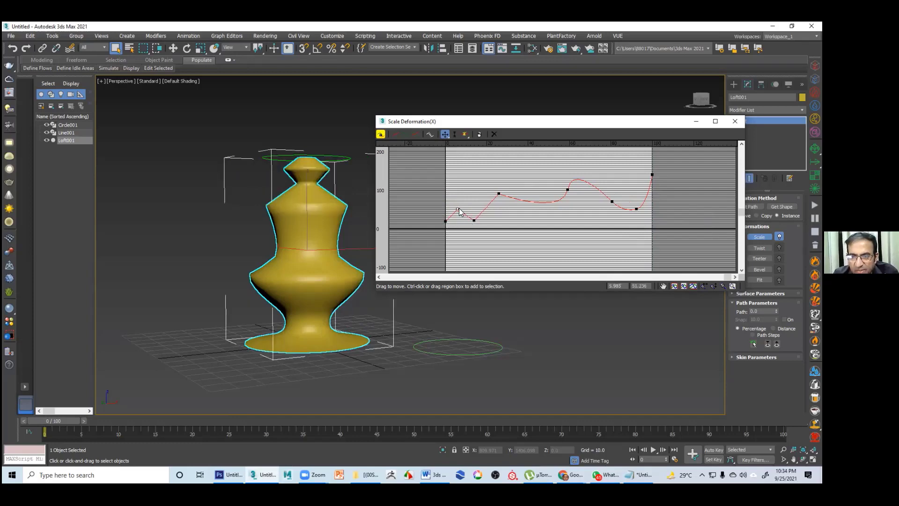
right_click(458, 210)
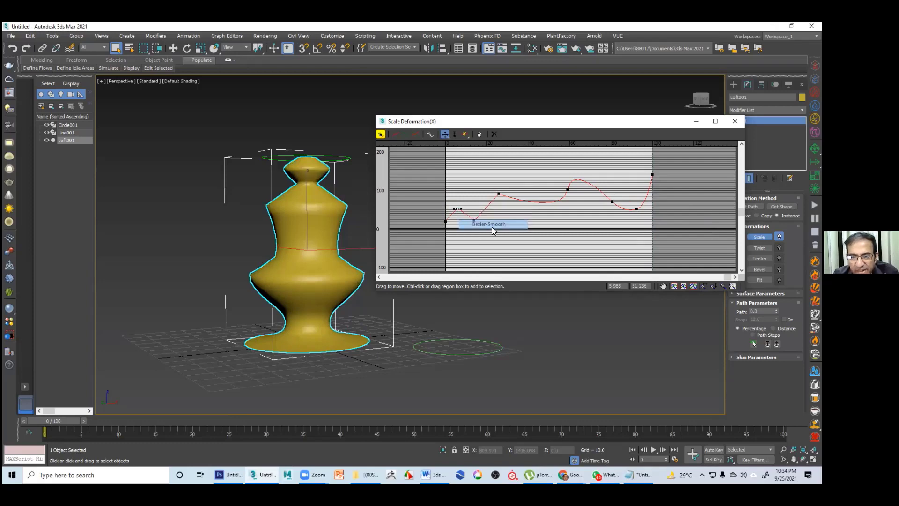
left_click(491, 224)
Slim the neck by moving its point to about 24% of the path at 28% scale, and lower the upper-body point to about 71%
left_click_drag(463, 208, 494, 213)
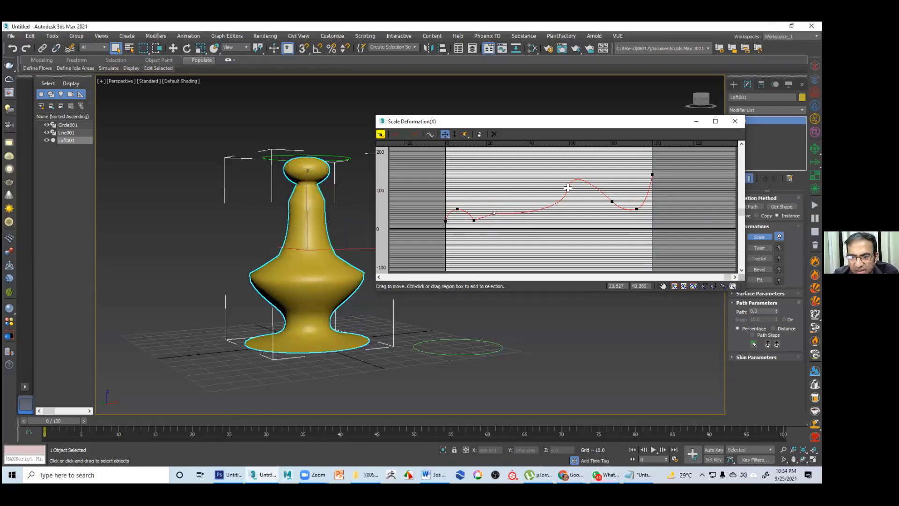
left_click_drag(566, 192, 568, 202)
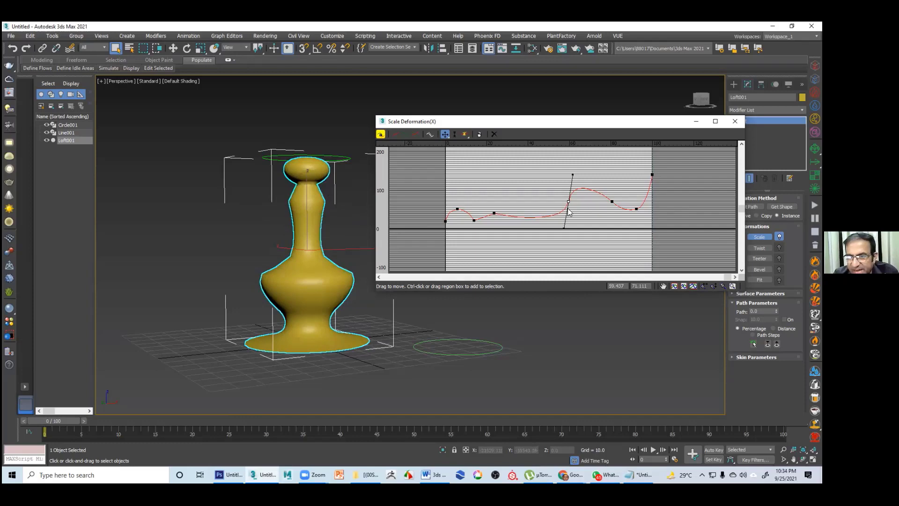
left_click_drag(495, 213, 489, 226)
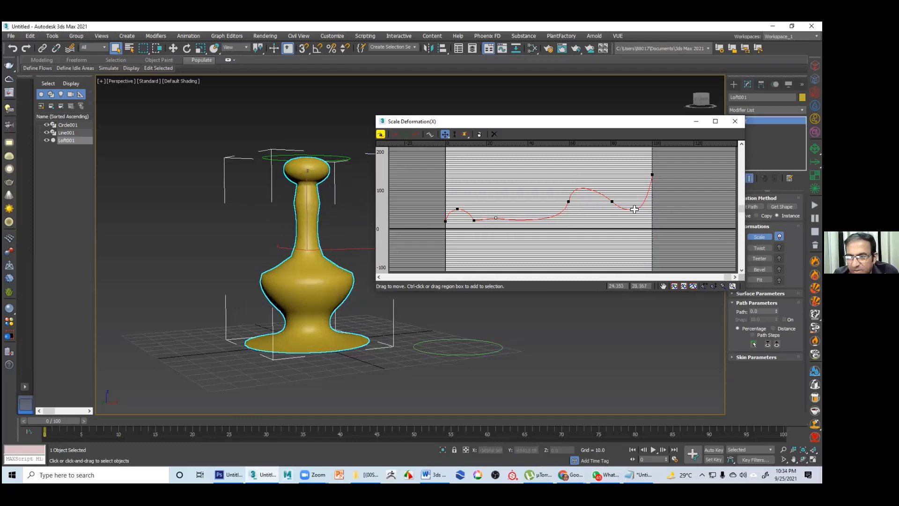
Move the upper-body point to about 56% of the path with slanted handles, and the lower-body point to about 82% of the path at 103% scale
left_click_drag(635, 209, 614, 194)
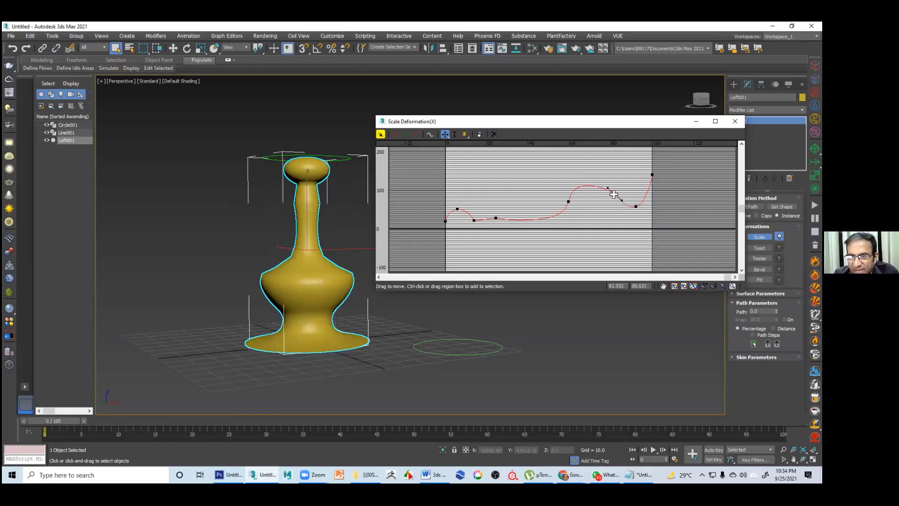
left_click(567, 203)
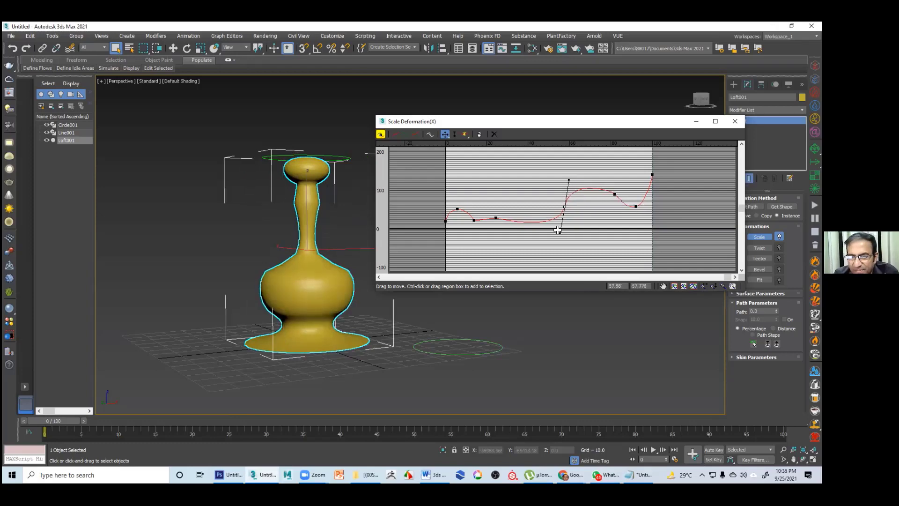
left_click_drag(559, 230, 552, 227)
left_click(614, 193)
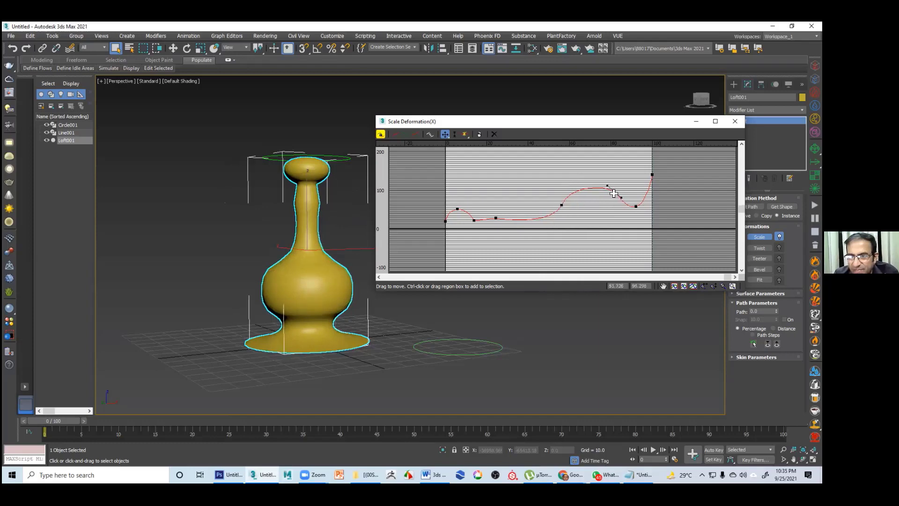
left_click_drag(613, 192, 625, 199)
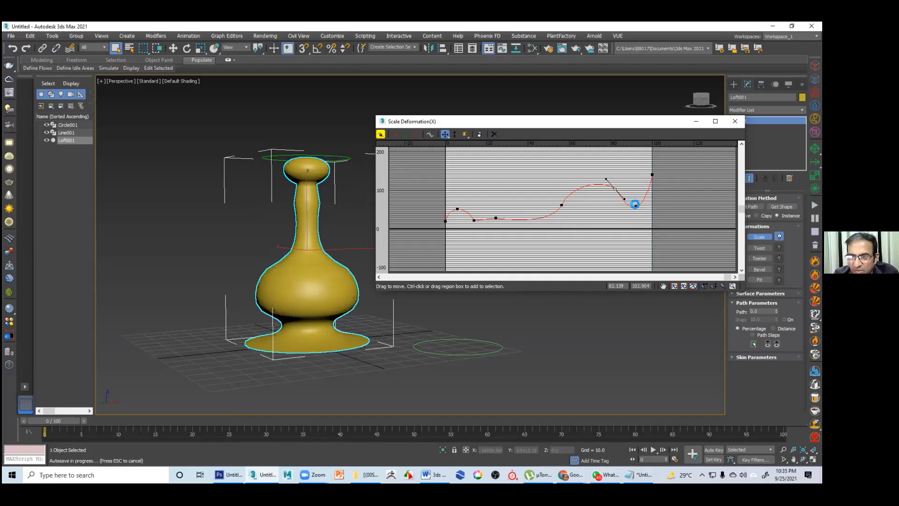
Refine the vase curve: foot point to about 70% scale, lower-body point to 111%, upper-body point to 58% of the path, neck point to 26% scale
left_click(635, 204)
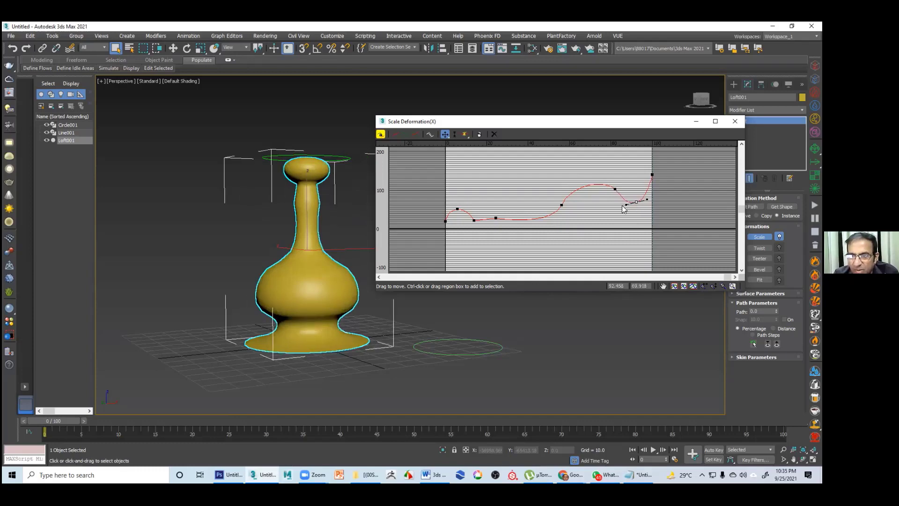
left_click_drag(625, 209, 616, 186)
left_click(562, 204)
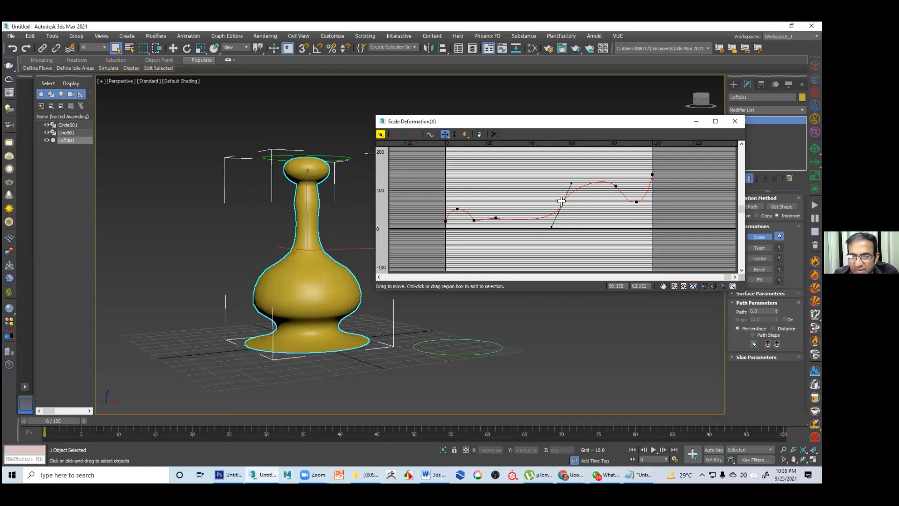
left_click_drag(562, 201, 565, 210)
mouse_move(496, 218)
left_mouse_down()
mouse_move(474, 220)
mouse_move(494, 219)
left_mouse_up()
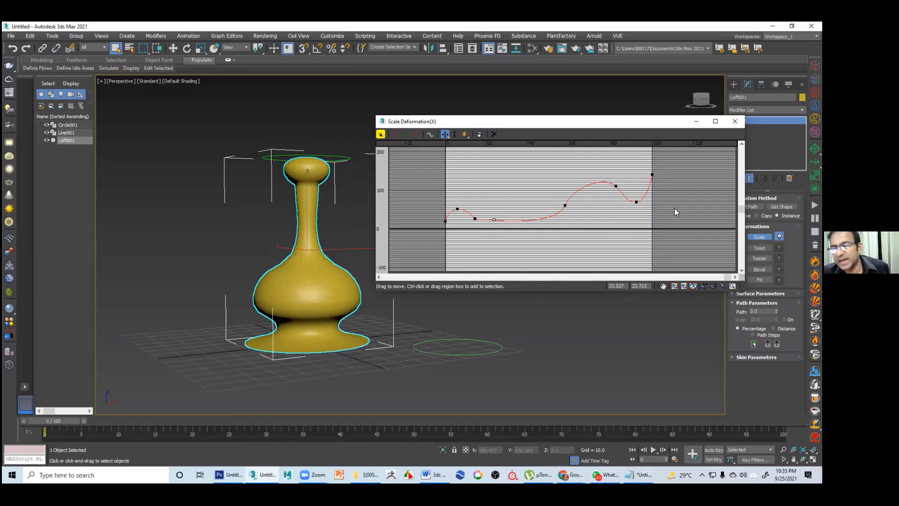
Close the Scale Deformation editor, deselect the vase and reset the scene
left_click(734, 122)
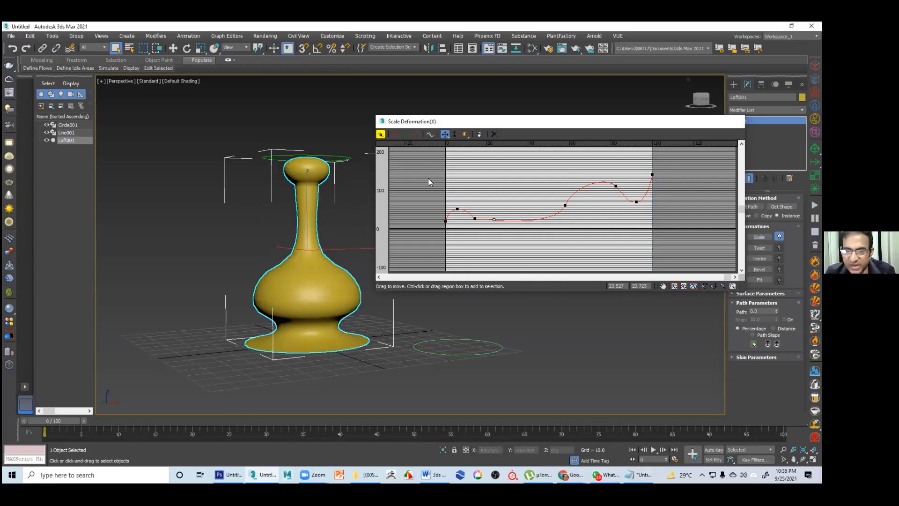
left_click(379, 202)
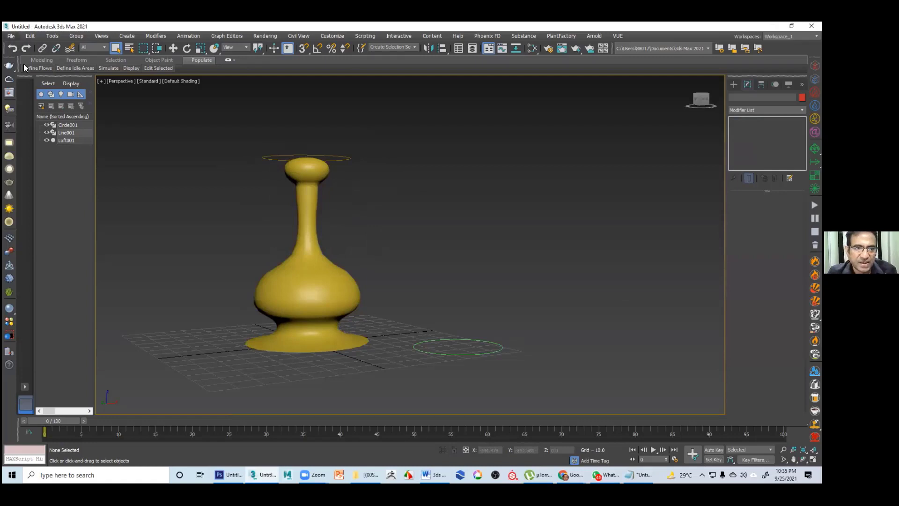
key("alt+f")
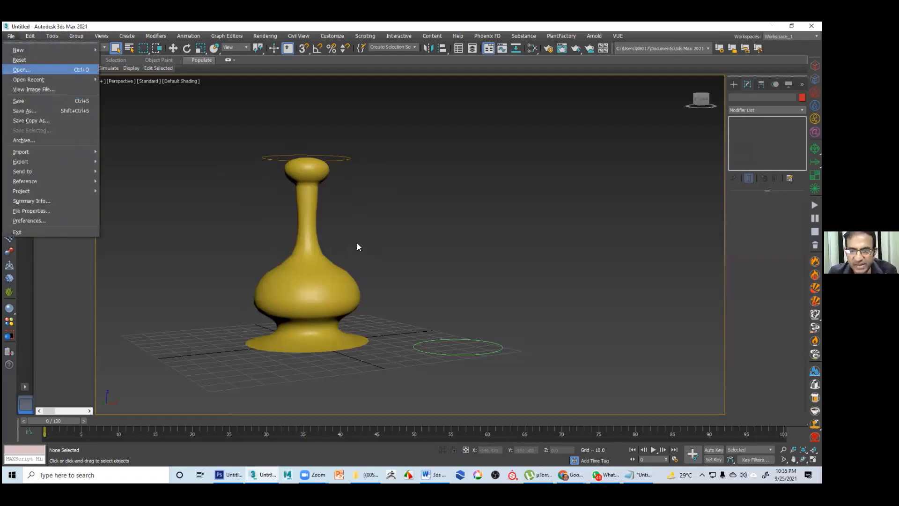
key("r")
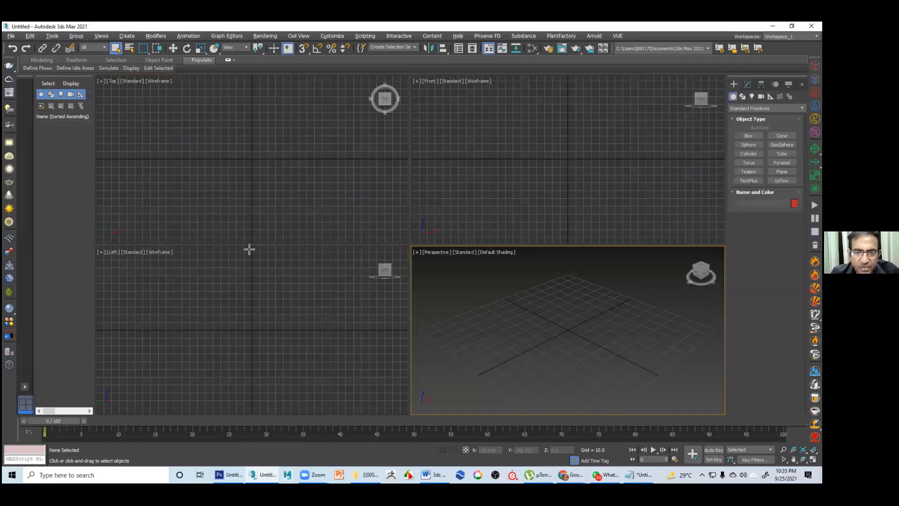
Draw an open, arched Bezier line with four points across the maximized Front view
key("alt+w")
key("alt+w")
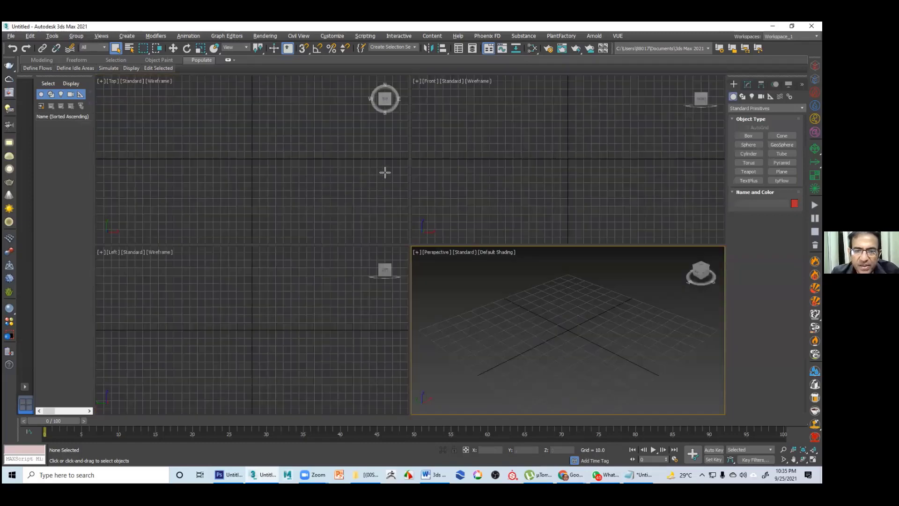
key("f")
key("alt+w")
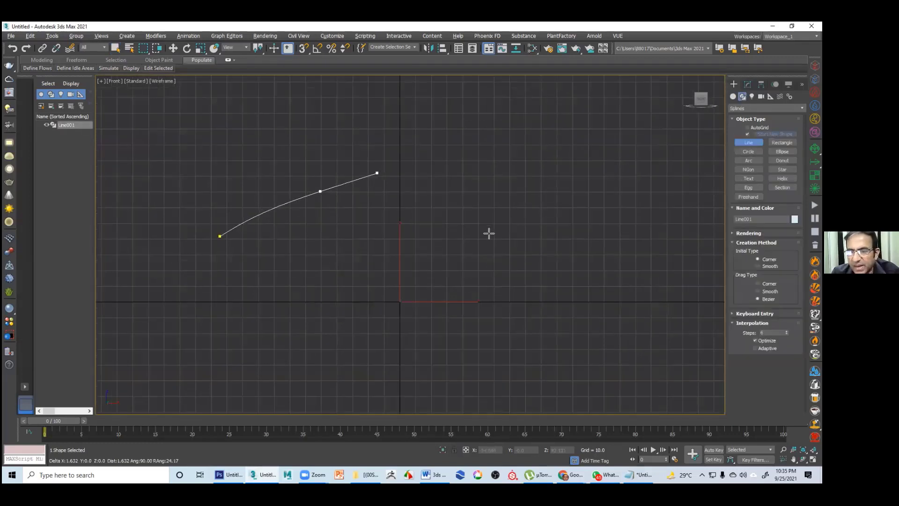
left_click(470, 283)
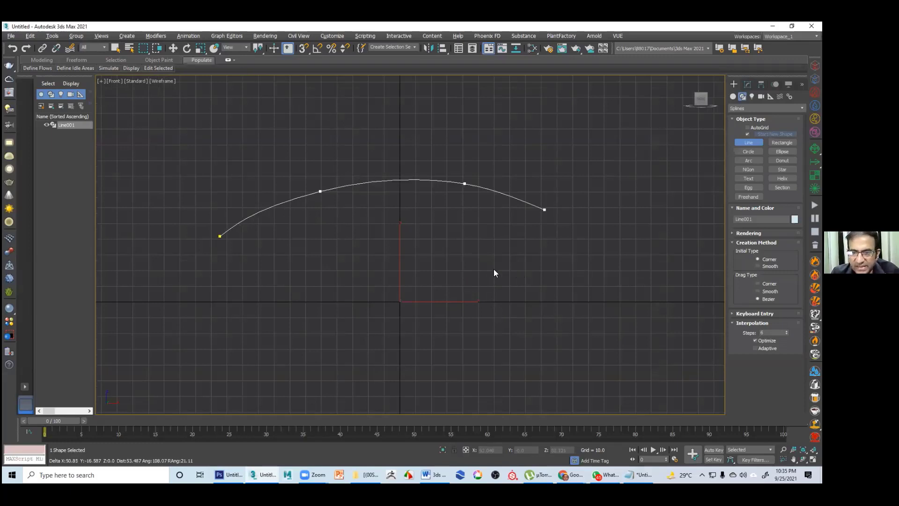
right_click(342, 202)
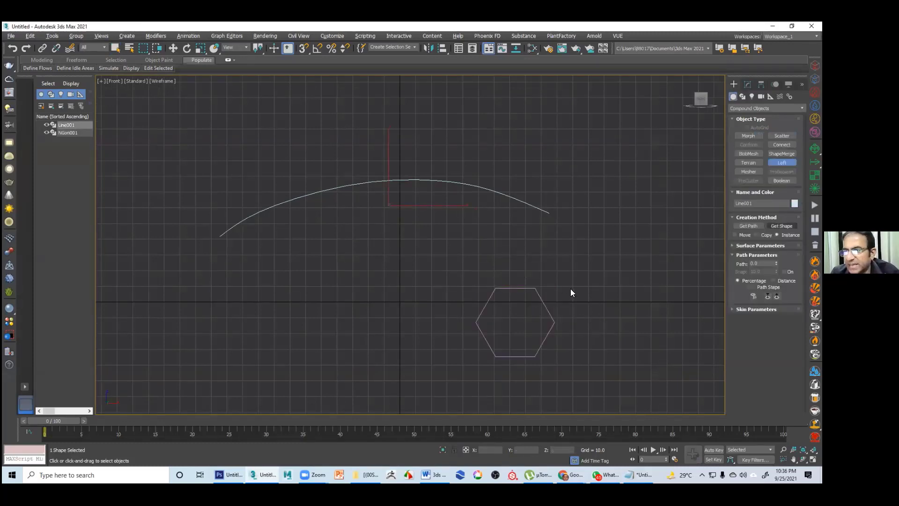
Loft the hexagonal NGon along the arched line and show the loft in a maximized Perspective view
left_click(544, 304)
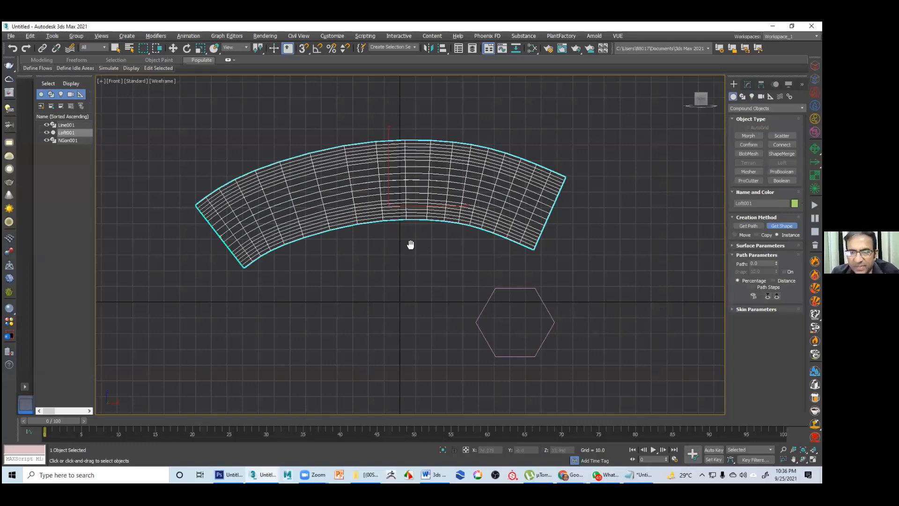
key("alt+w")
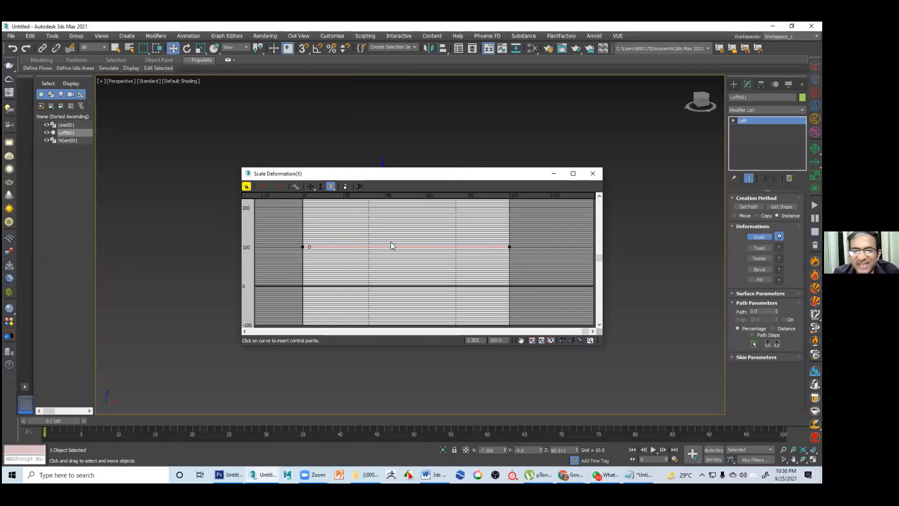
Lower the first two scale-curve points to about 19% and make the points near 16% and 46% of the path Bezier-Smooth
left_click(309, 247)
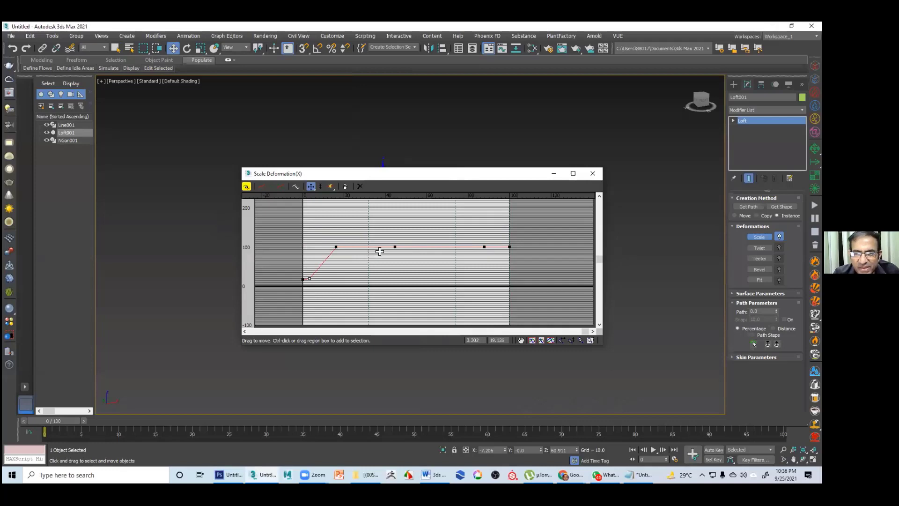
left_click(395, 246)
right_click(397, 245)
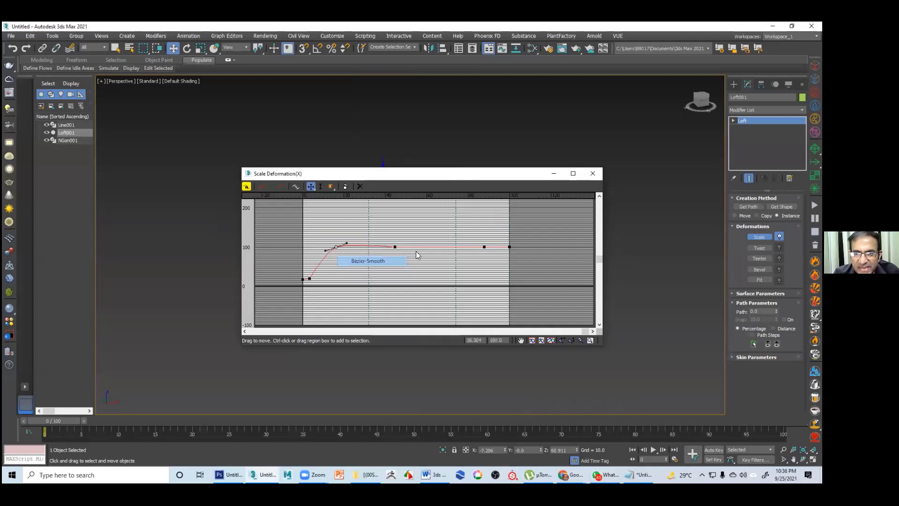
left_click(388, 259)
right_click(484, 247)
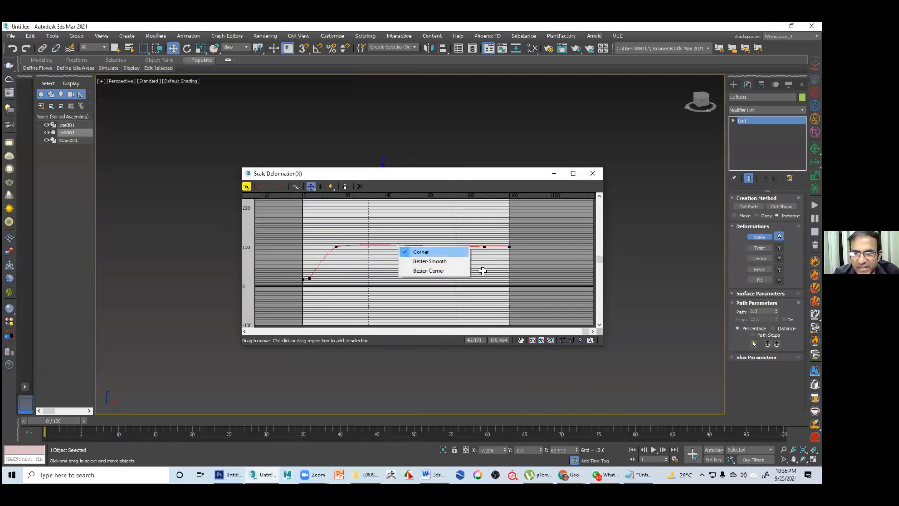
left_click(428, 252)
Make the point near 87% of the path Bezier-Smooth at about 26% scale, and lower the middle point to about 93% and the 16% point to 77%
left_click_drag(484, 246, 483, 275)
right_click(483, 276)
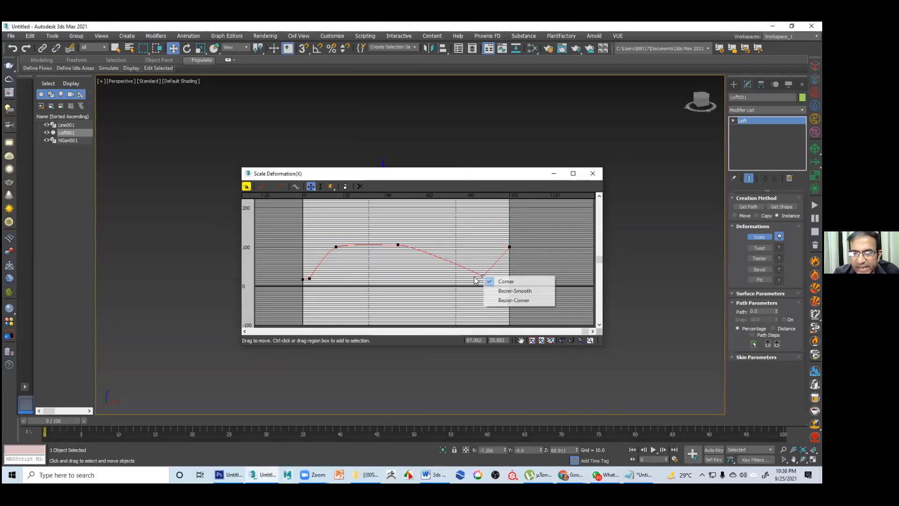
left_click(503, 289)
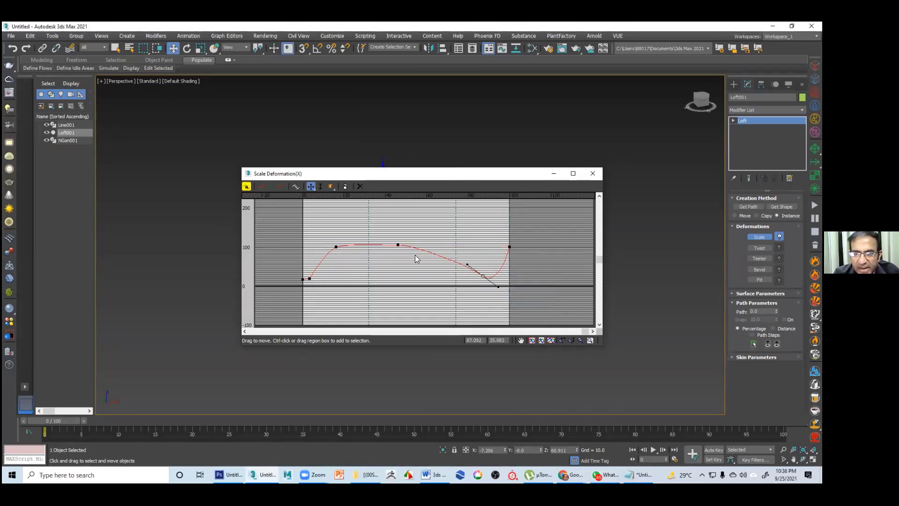
left_click_drag(397, 244, 399, 249)
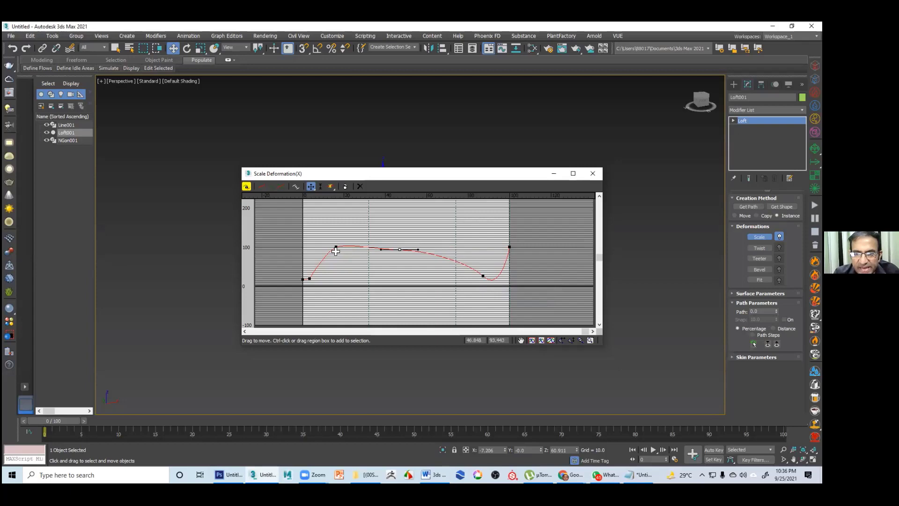
left_click_drag(335, 252, 336, 260)
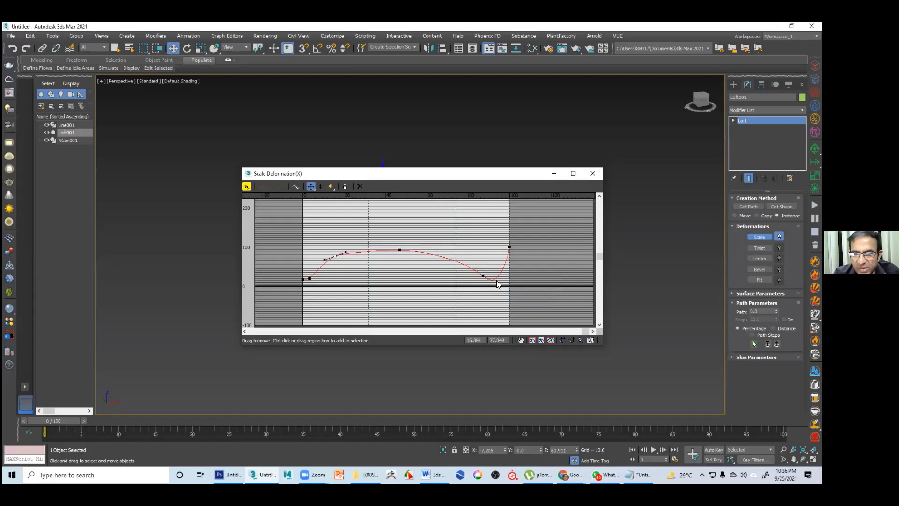
Lower the curve's end point to about 73% scale and move the point before it to about 85% of the path at about 42% scale
left_click_drag(483, 276, 509, 258)
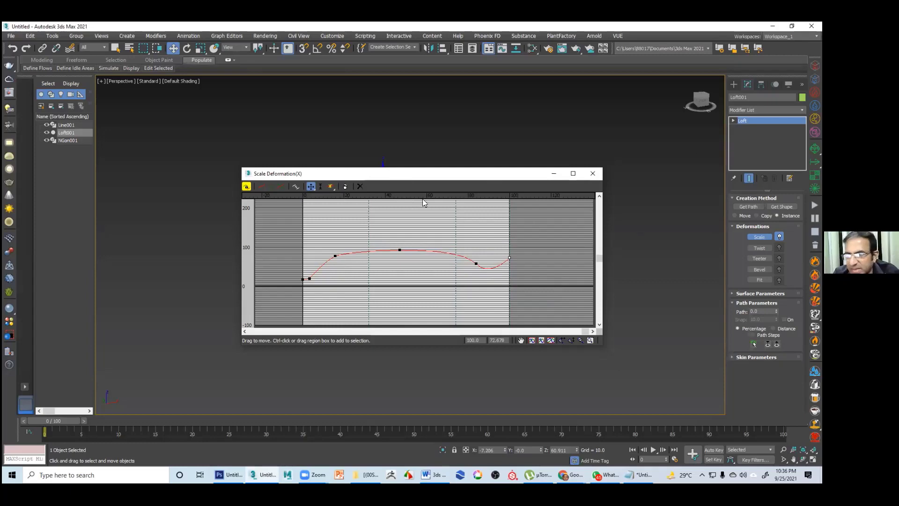
left_click_drag(421, 173, 675, 151)
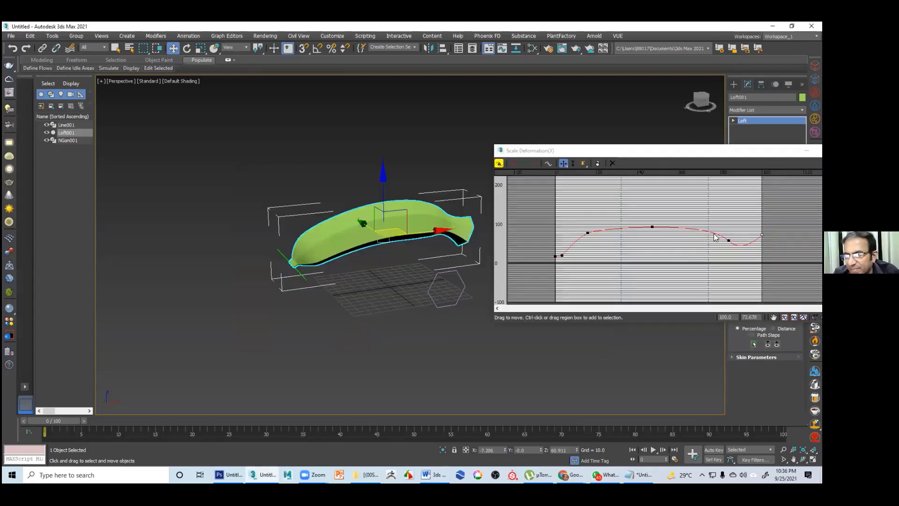
left_click_drag(703, 237, 707, 243)
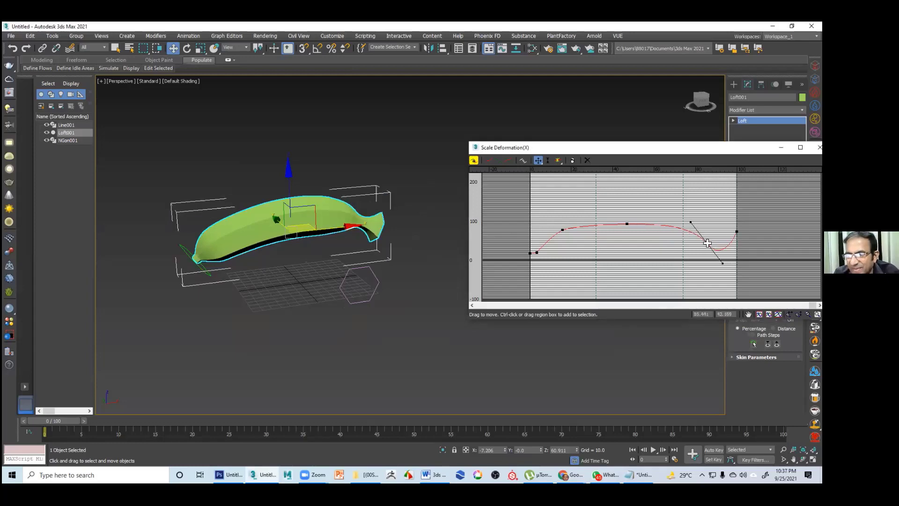
Lower the scale curve's end point to about 57%, set the point near 84% of the path to 41%, and raise the middle point to 96%
left_click_drag(737, 232, 703, 240)
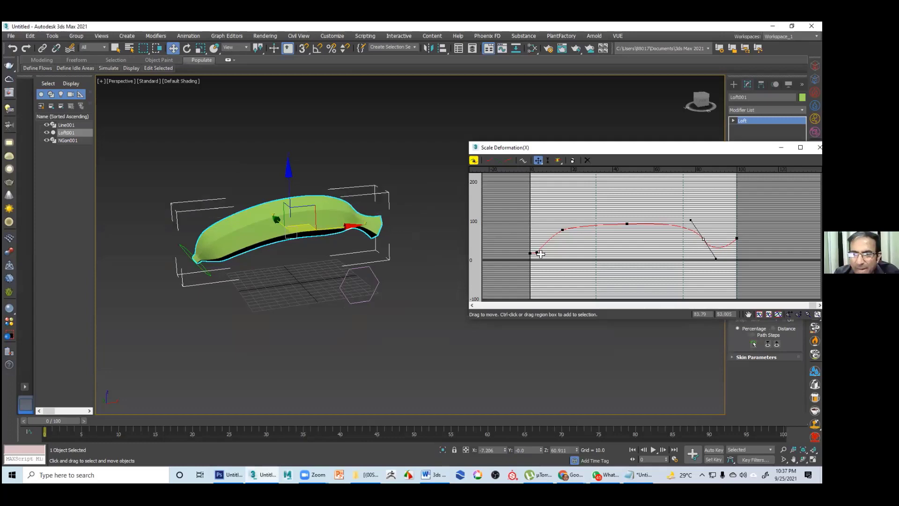
key("ctrl+z")
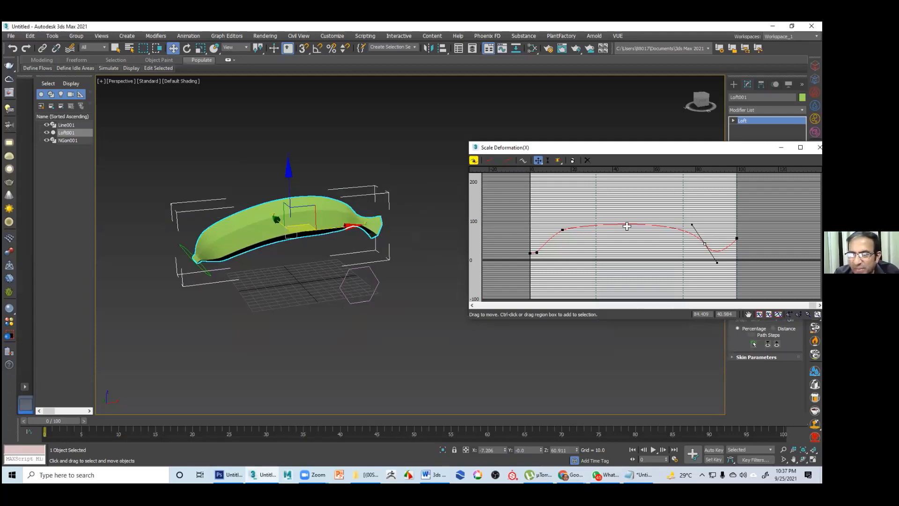
key("ctrl+z")
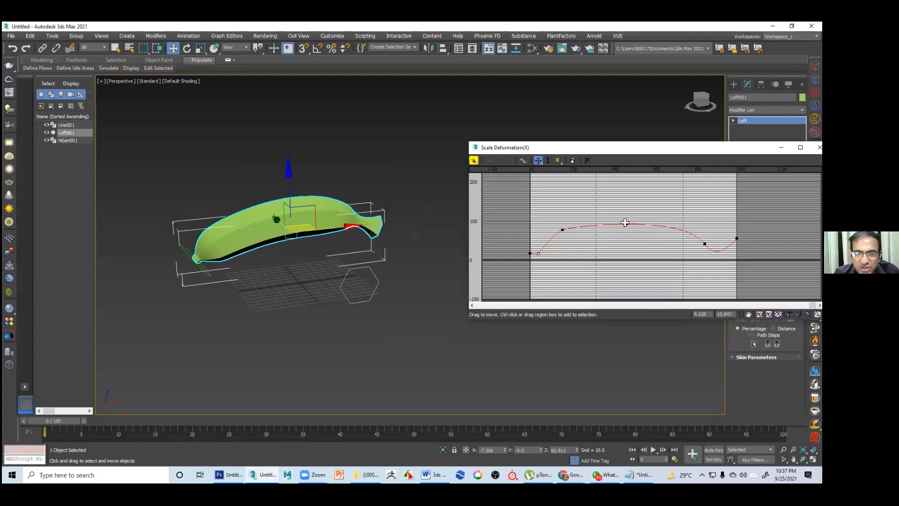
left_click(625, 222)
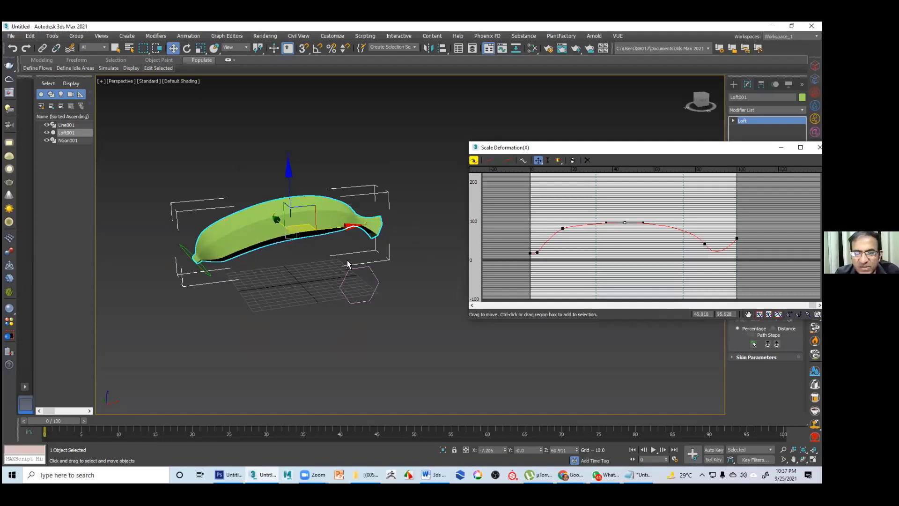
Hide the viewport grid and lower the last two scale-curve points to about 38% and 50% scale
mouse_move(308, 151)
middle_mouse_down()
mouse_move(313, 175)
mouse_move(296, 156)
middle_mouse_up()
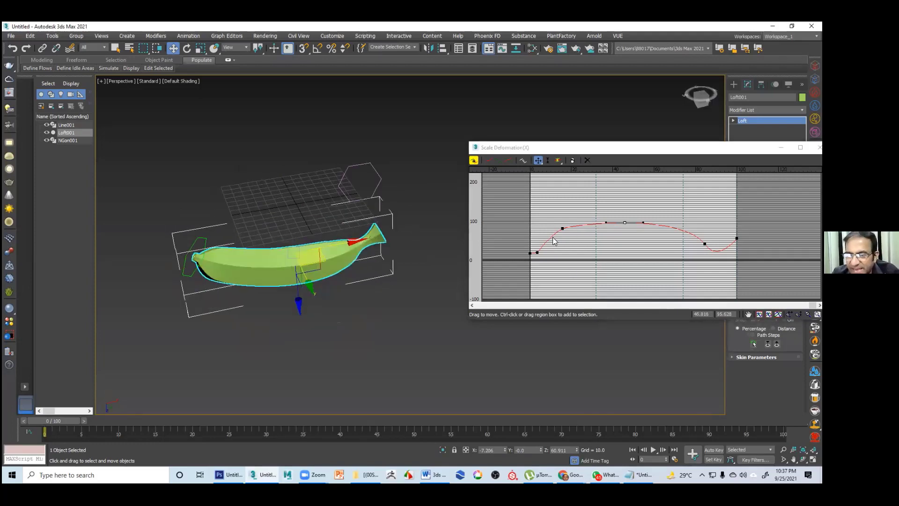
key("g")
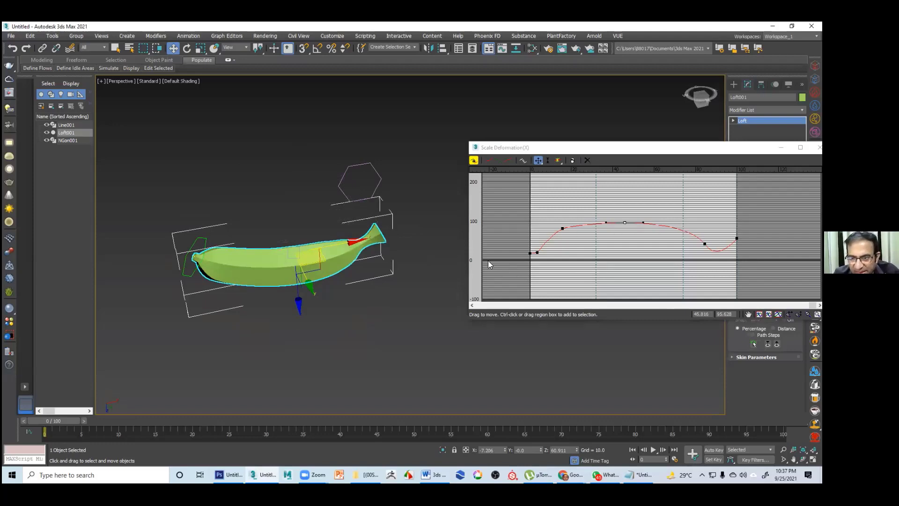
left_click_drag(568, 147, 530, 152)
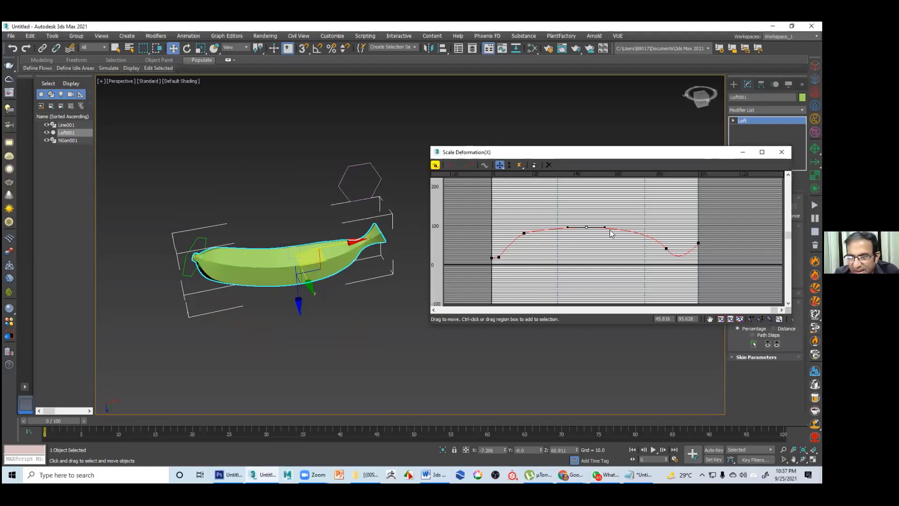
left_click(667, 250)
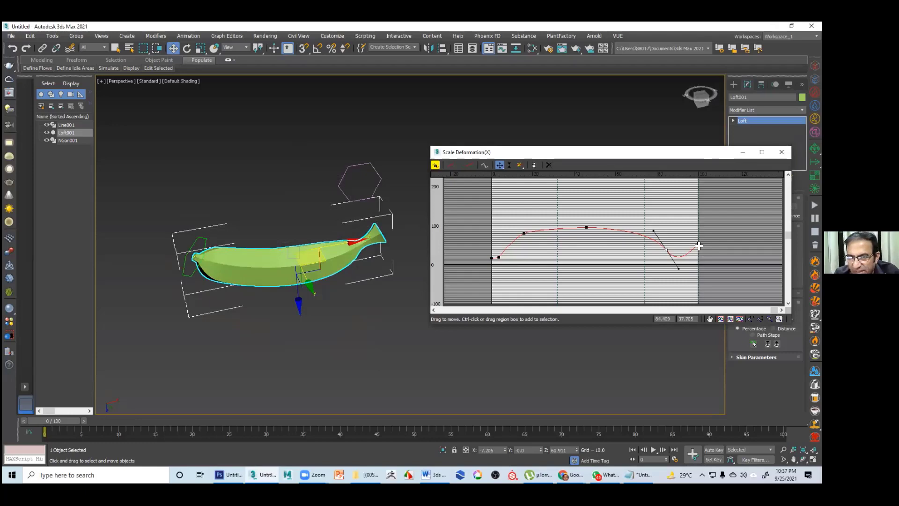
left_click(699, 245)
middle_click_drag(314, 277, 357, 297, "alt")
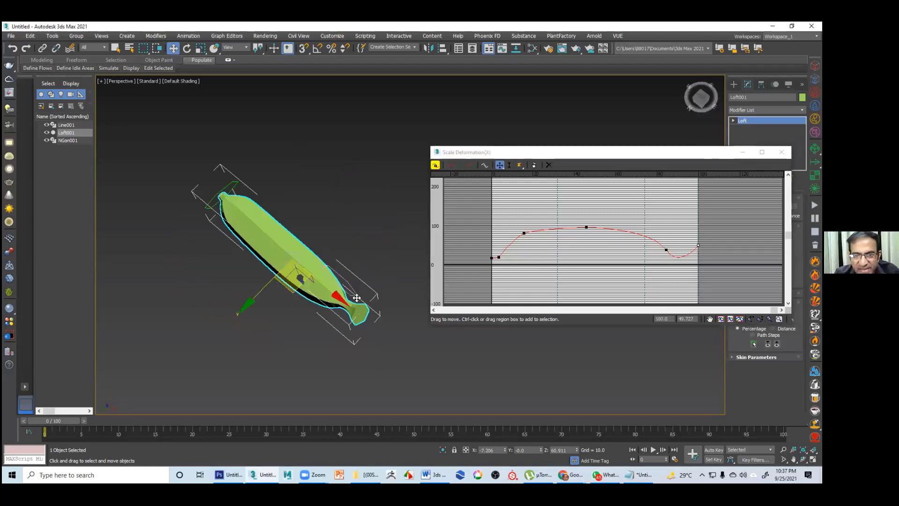
middle_click_drag(279, 265, 302, 267, "alt")
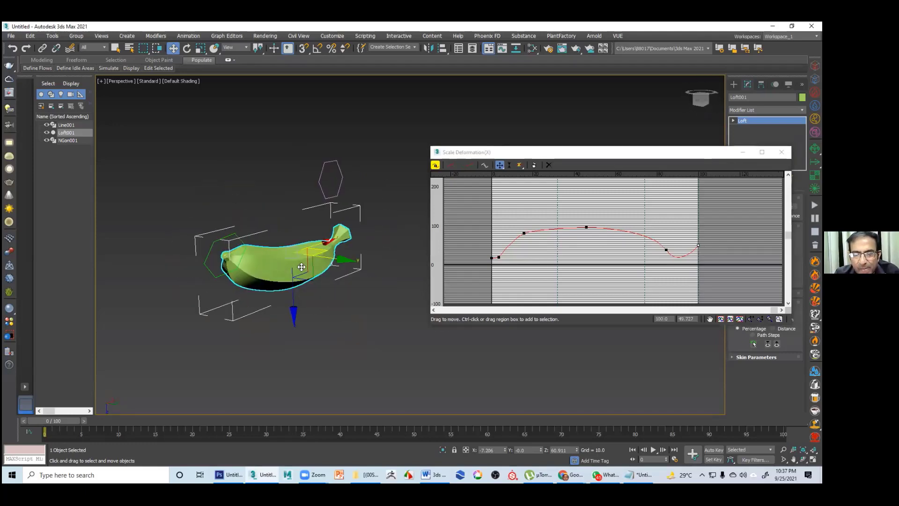
scroll(418, 139, "up", 5)
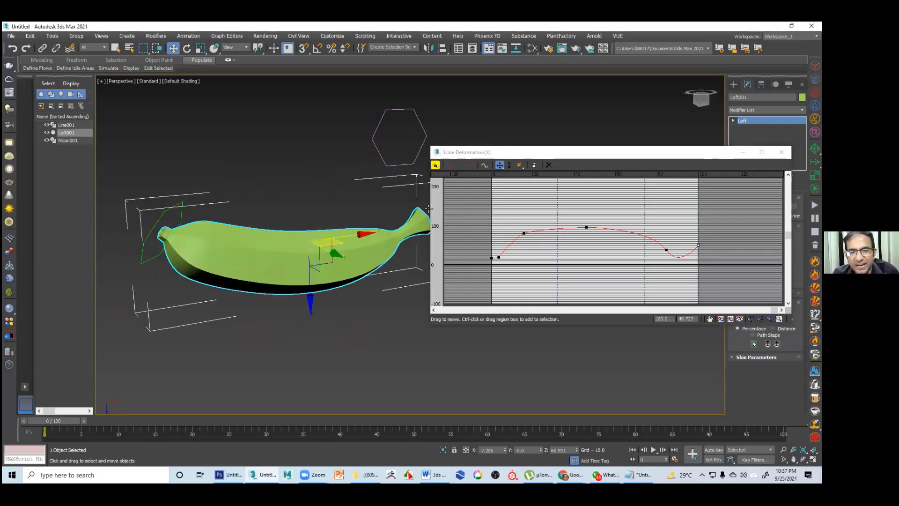
left_click(413, 164)
middle_click_drag(419, 234, 450, 240, "alt")
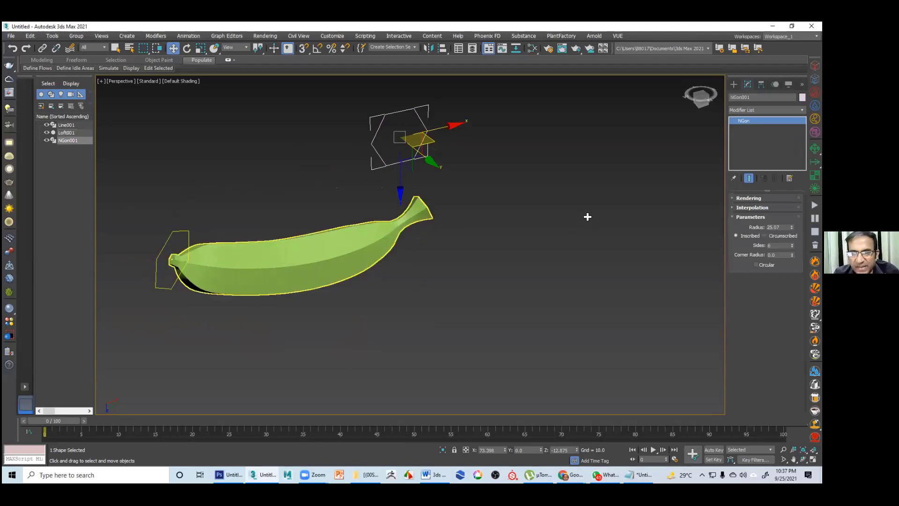
key("ctrl+z")
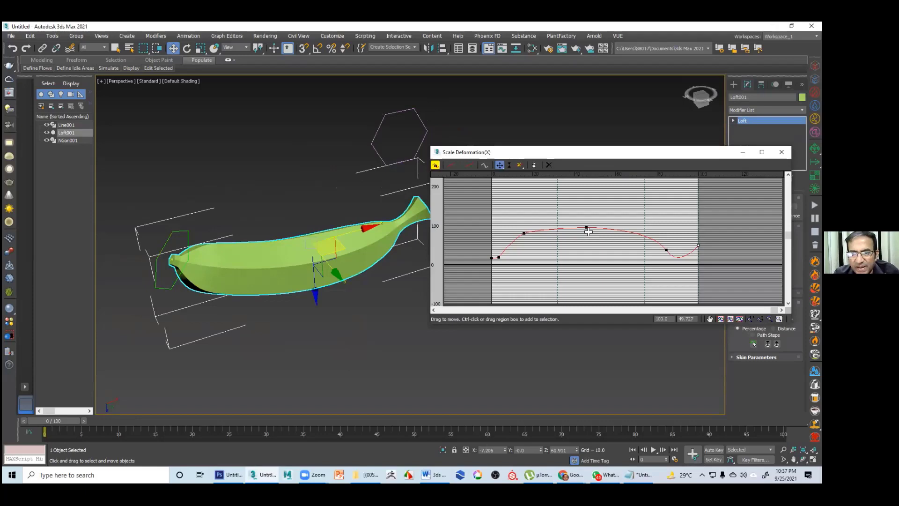
Try lower scale values for the curve's middle point, finishing with it at about 47% of the path and 94.5% scale
left_click_drag(588, 231, 589, 213)
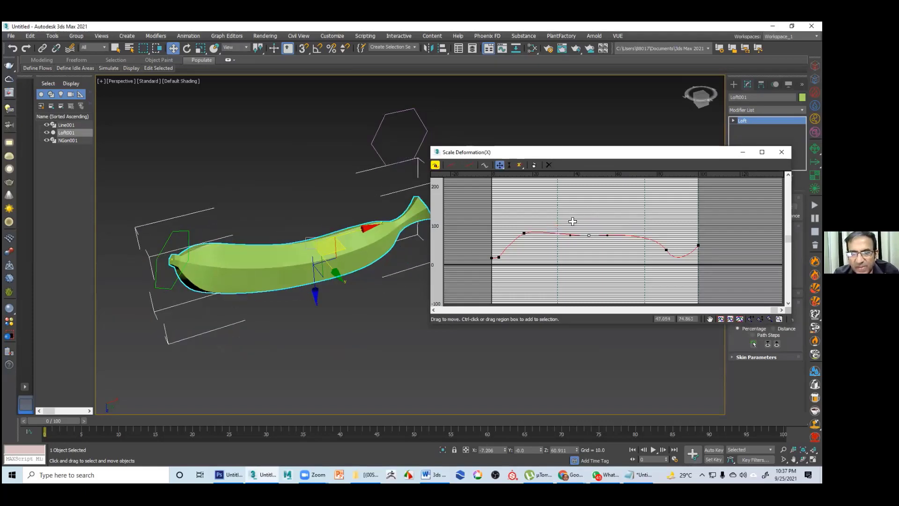
mouse_move(588, 217)
left_mouse_down()
mouse_move(588, 234)
mouse_move(605, 233)
mouse_move(589, 230)
left_mouse_up()
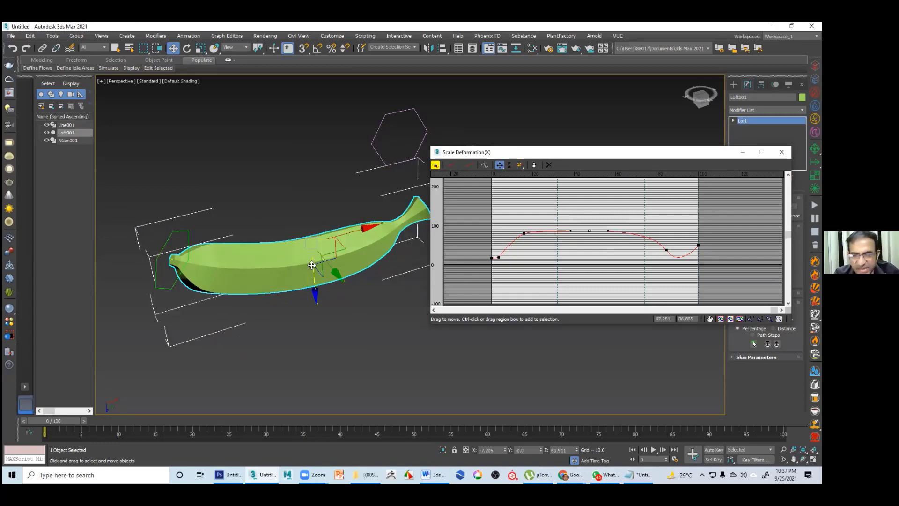
left_click_drag(612, 233, 589, 227)
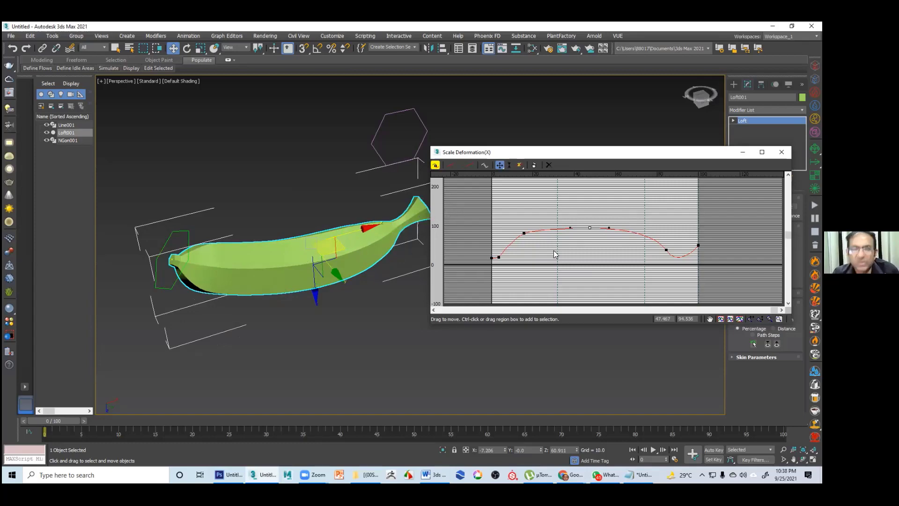
Select the hexagonal NGon cross-section, try larger and smaller radii on the banana, and settle on a radius of 32.842
middle_click_drag(314, 245, 302, 197)
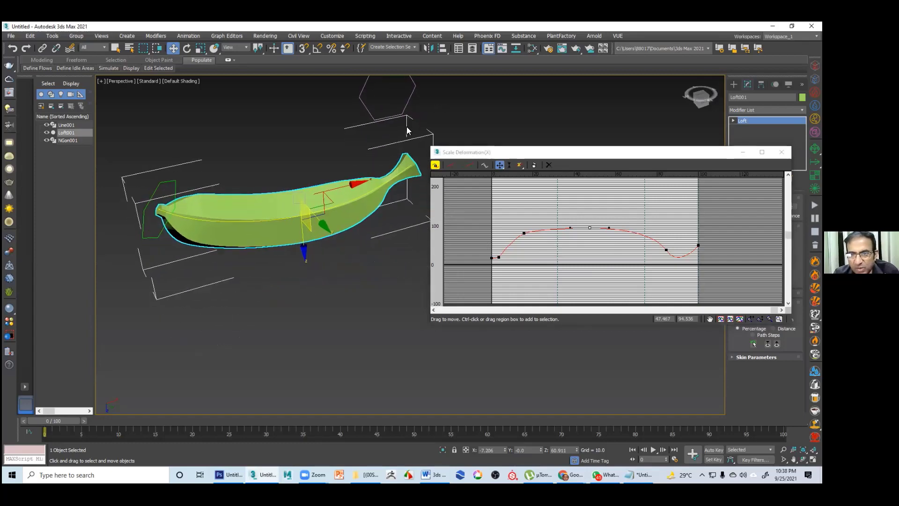
scroll(302, 216, "up", 8)
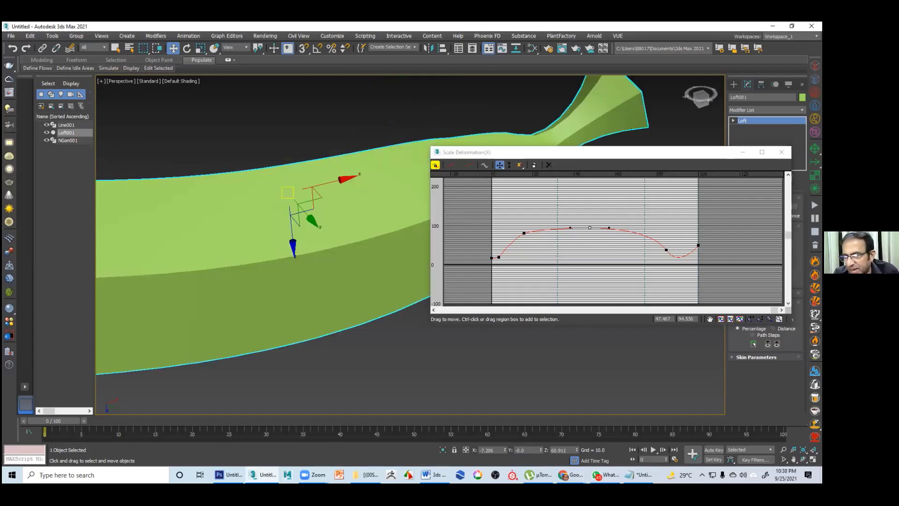
scroll(302, 216, "down", 2)
scroll(302, 216, "down", 5)
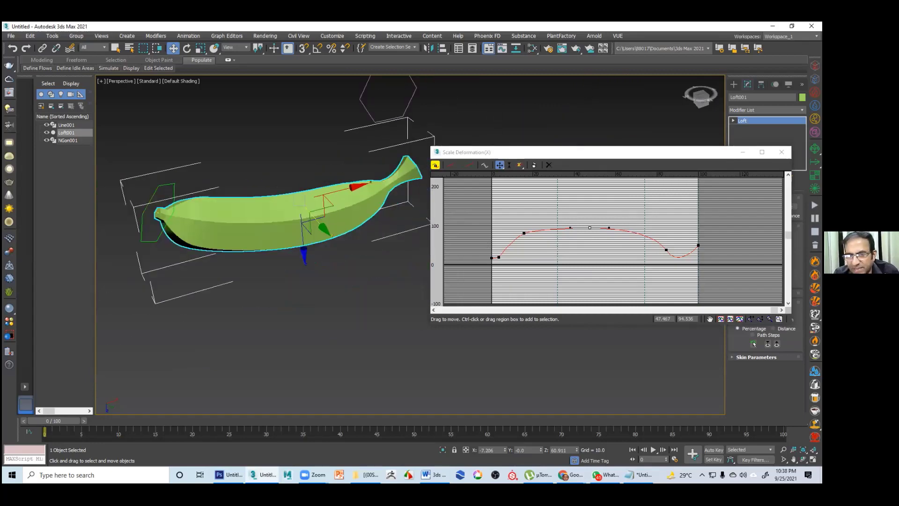
middle_click_drag(302, 216, 307, 240)
left_click(374, 164)
left_click_drag(792, 227, 791, 222)
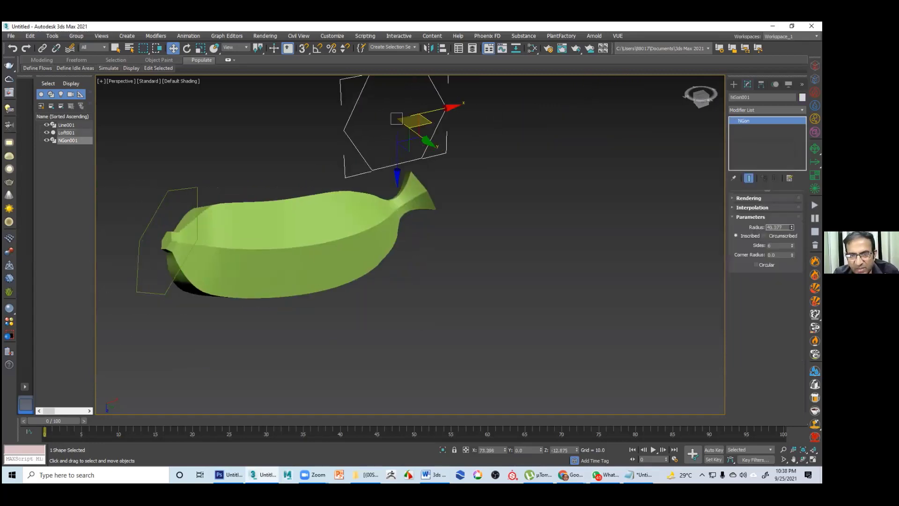
type("17.8")
key("Return")
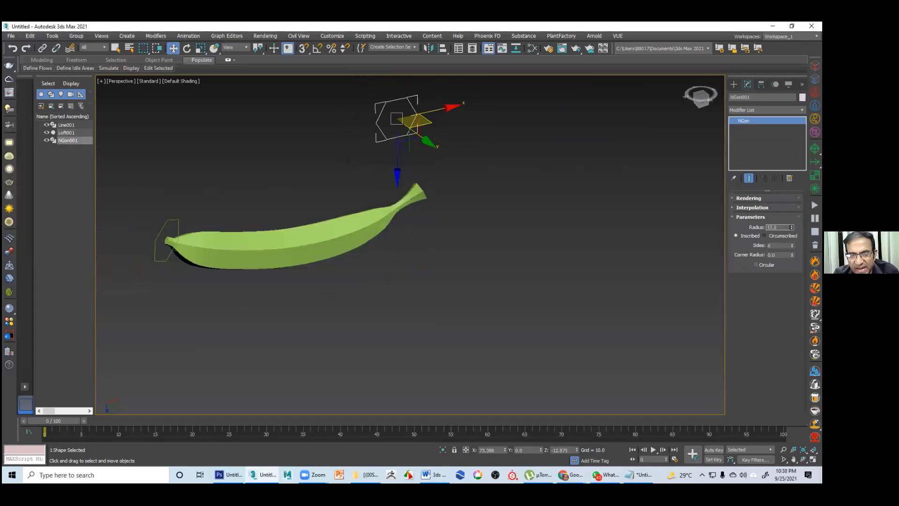
key("ctrl+z")
key("ctrl+z")
key("ctrl+z")
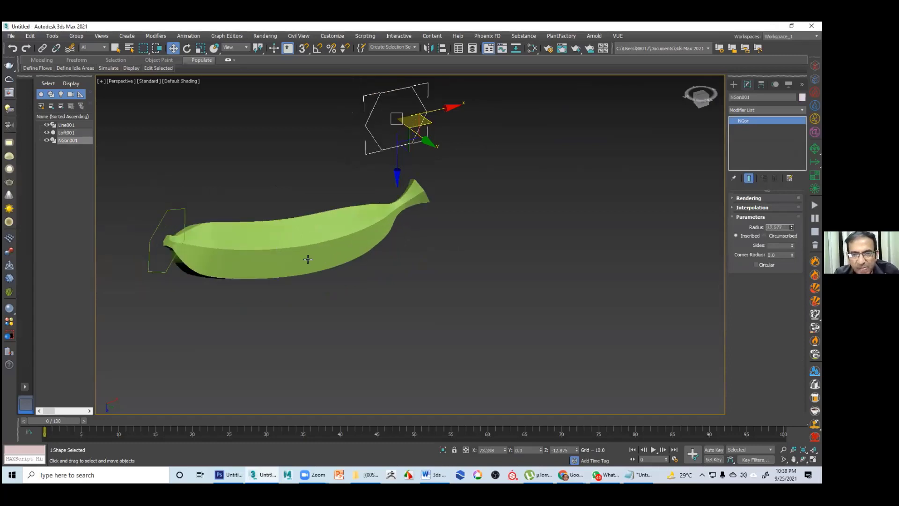
key("ctrl+z")
key("ctrl+z")
key("ctrl+z")
key("ctrl+z")
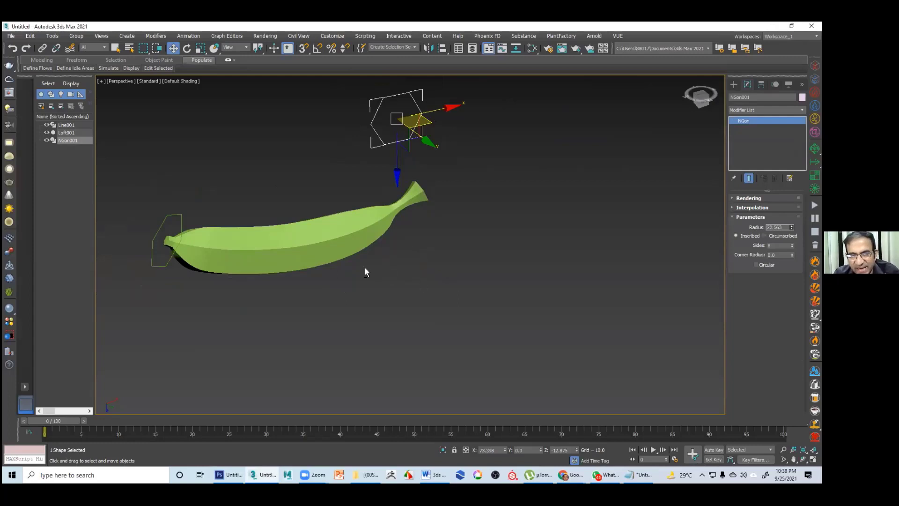
key("ctrl+z")
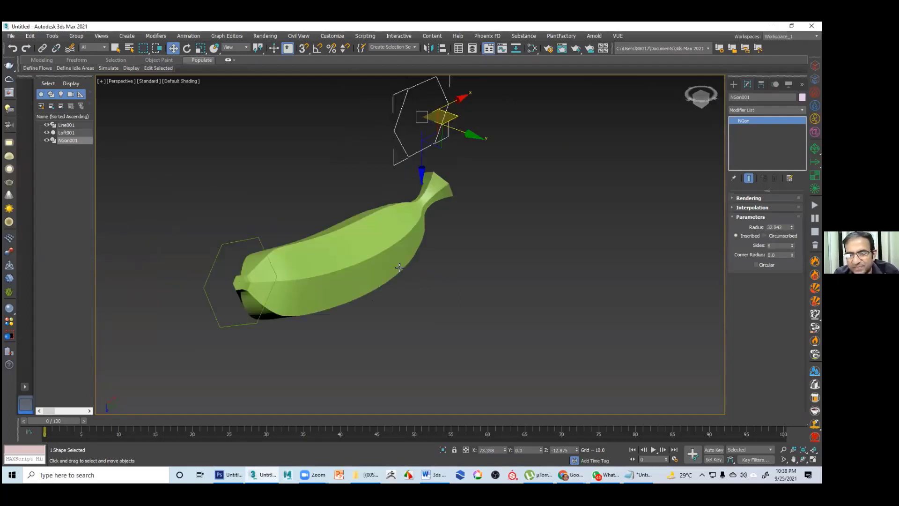
Reduce the NGon to 5 sides and set its corner radius to 1.51 to soften the banana's edges
middle_click_drag(400, 267, 355, 263, "alt")
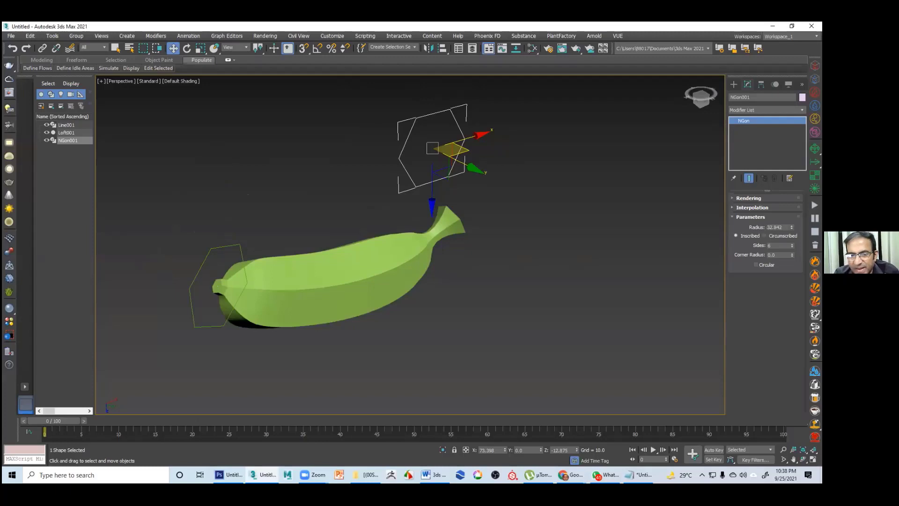
left_click(792, 247)
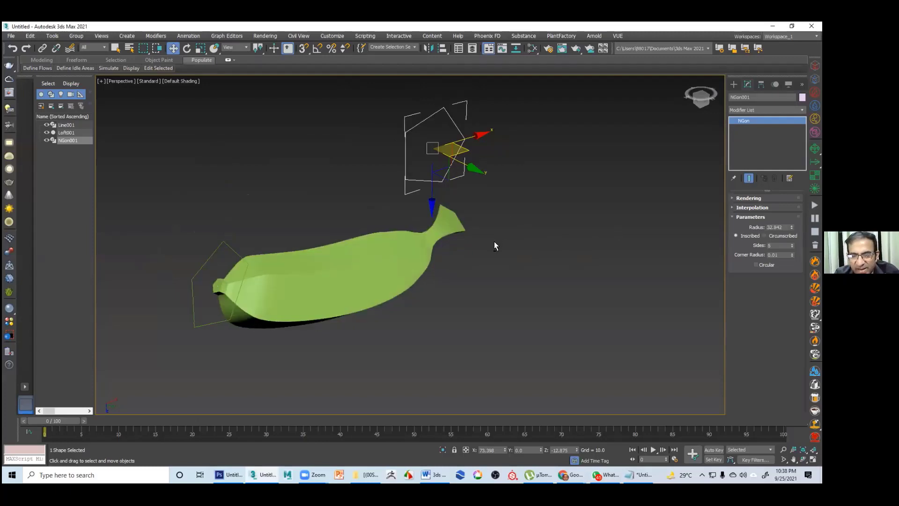
middle_click_drag(471, 245, 542, 257, "alt")
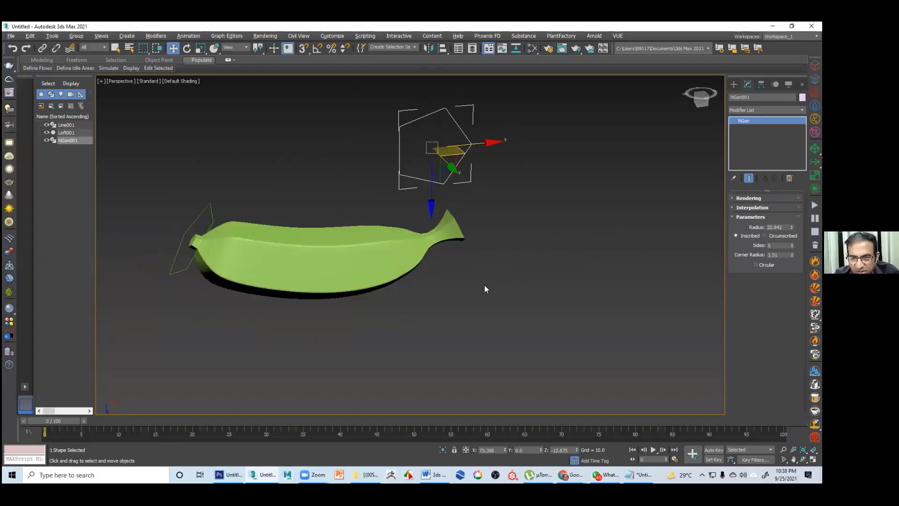
middle_click_drag(484, 287, 479, 257, "alt")
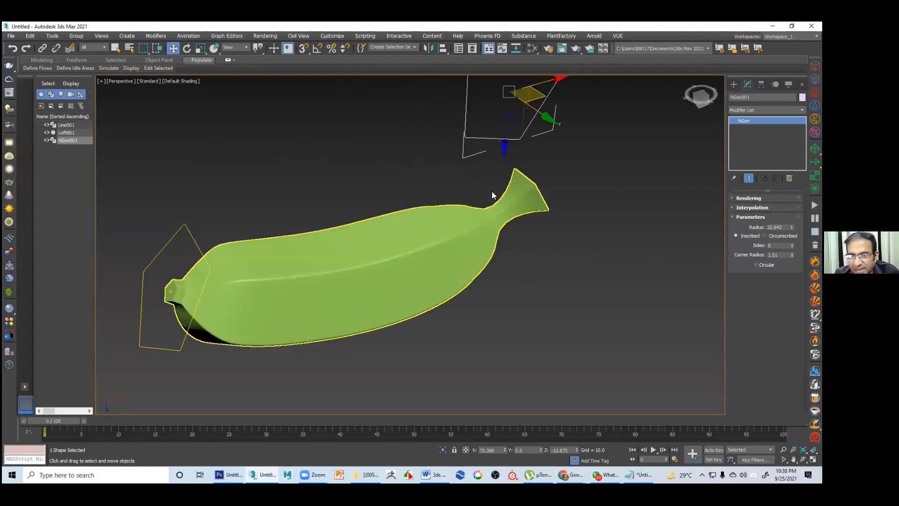
middle_click_drag(492, 192, 311, 214, "alt")
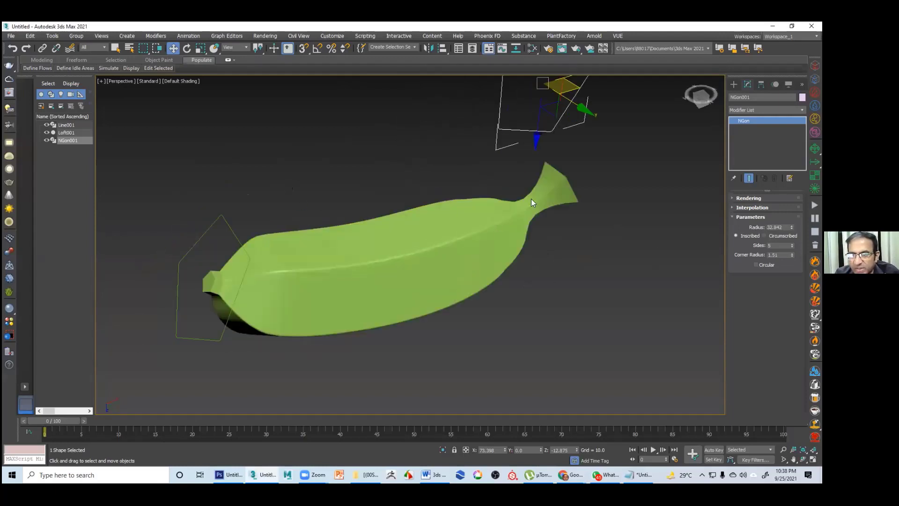
Reselect the loft, raise the scale-curve point near 84% of the path to about 57%, and lower the end point to about 45%
middle_click_drag(531, 198, 550, 177, "alt")
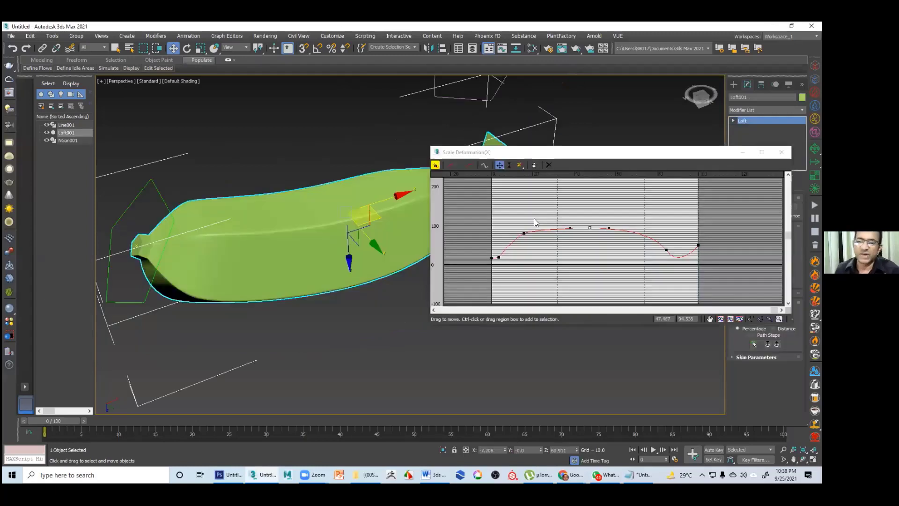
left_click_drag(552, 154, 534, 218)
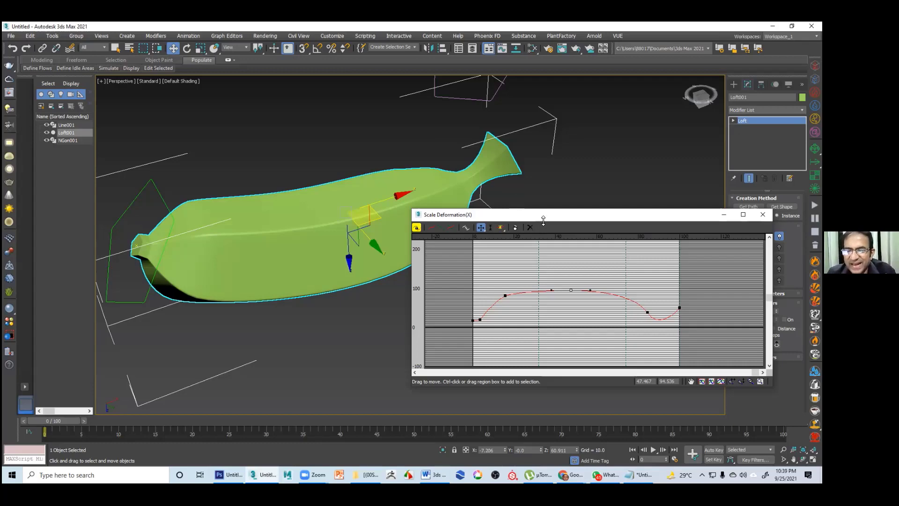
left_click_drag(542, 216, 478, 261)
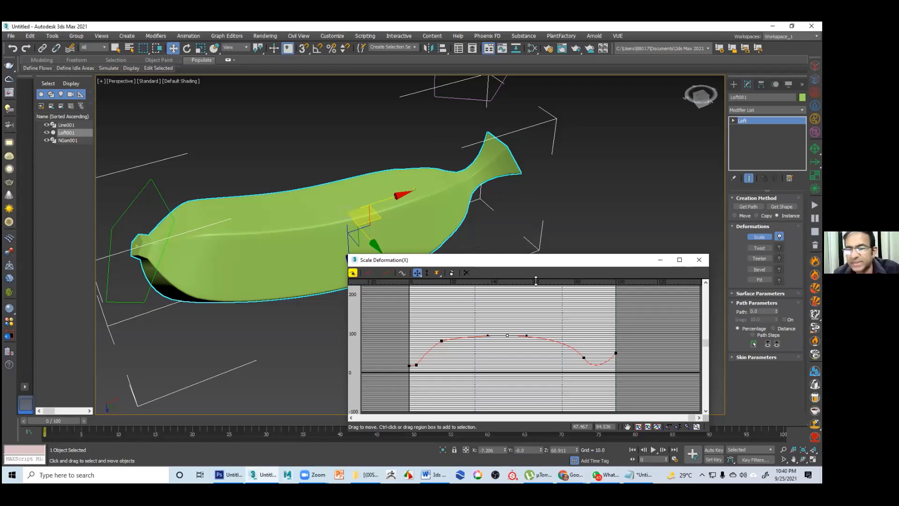
left_click_drag(557, 262, 546, 193)
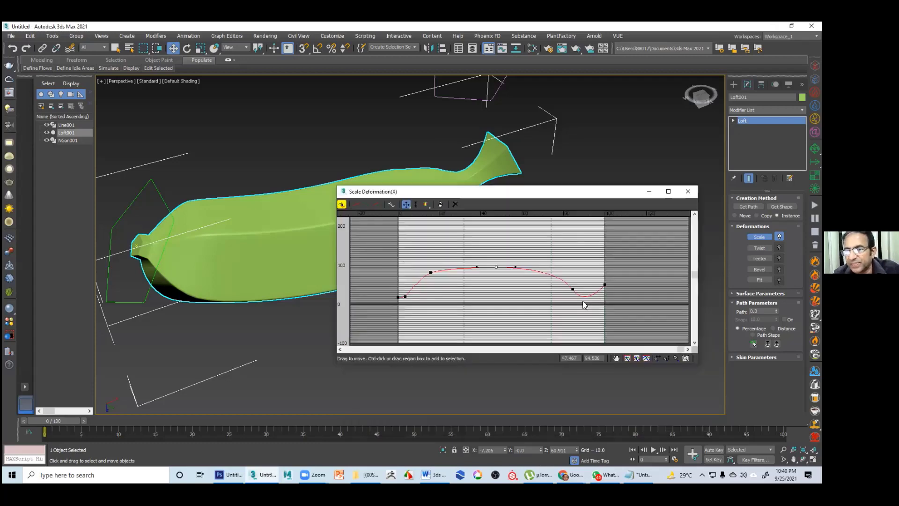
left_click(573, 289)
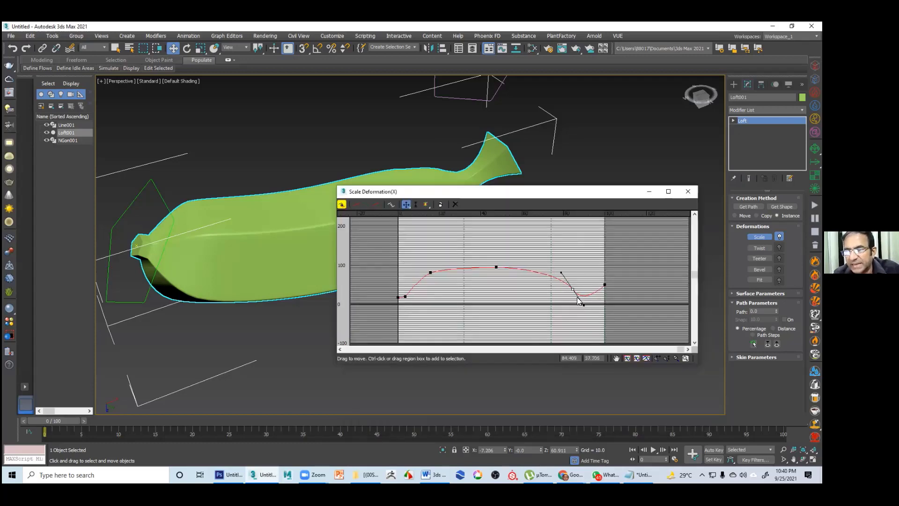
left_click_drag(575, 293, 604, 290)
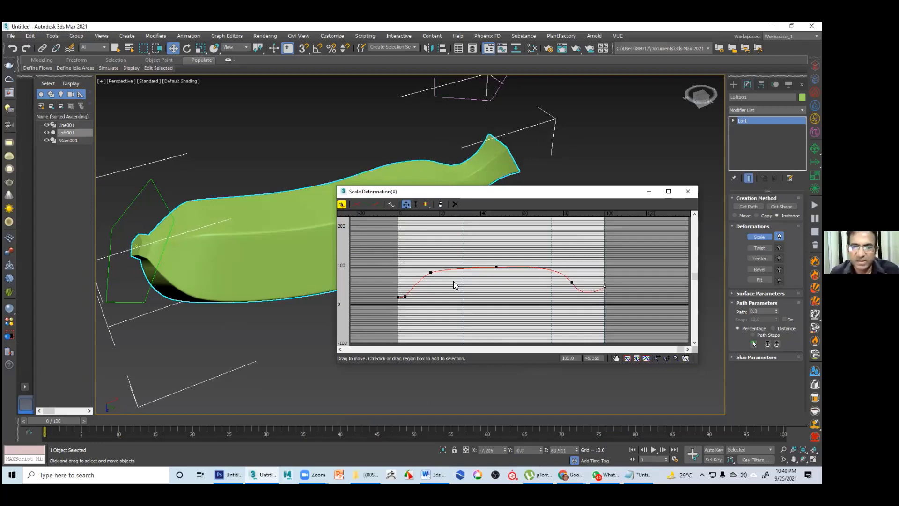
Lower the scale curve's start point to about 10% and convert the neighbouring point near 3.5% of the path to Bezier
left_click_drag(448, 195, 475, 196)
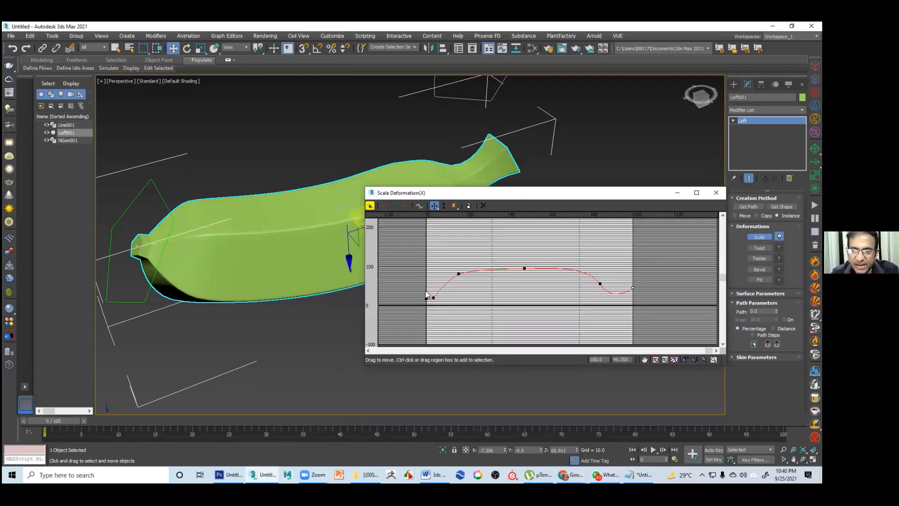
left_click_drag(427, 297, 426, 301)
left_click(434, 298)
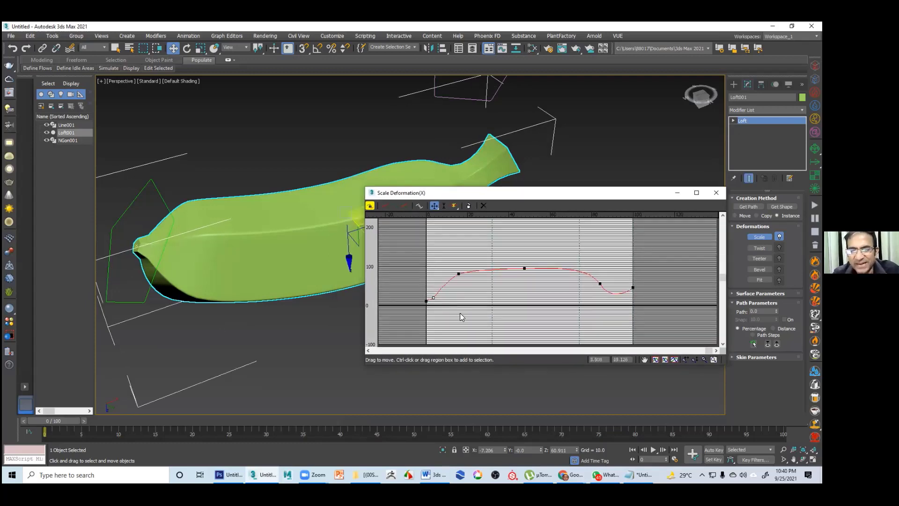
right_click(434, 299)
left_click(454, 315)
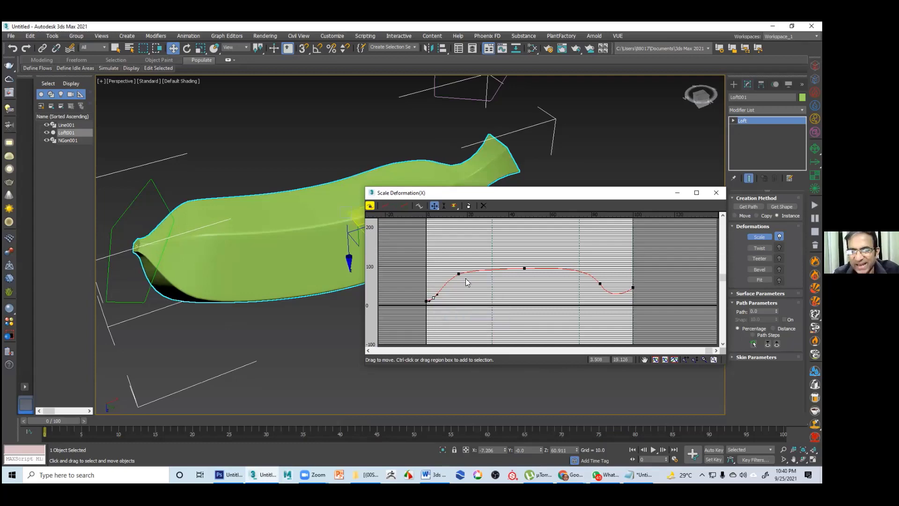
Raise the curve point near 16% of the path to about 86% scale and the middle point to about 99% at 46% of the path
left_click_drag(437, 295, 469, 267)
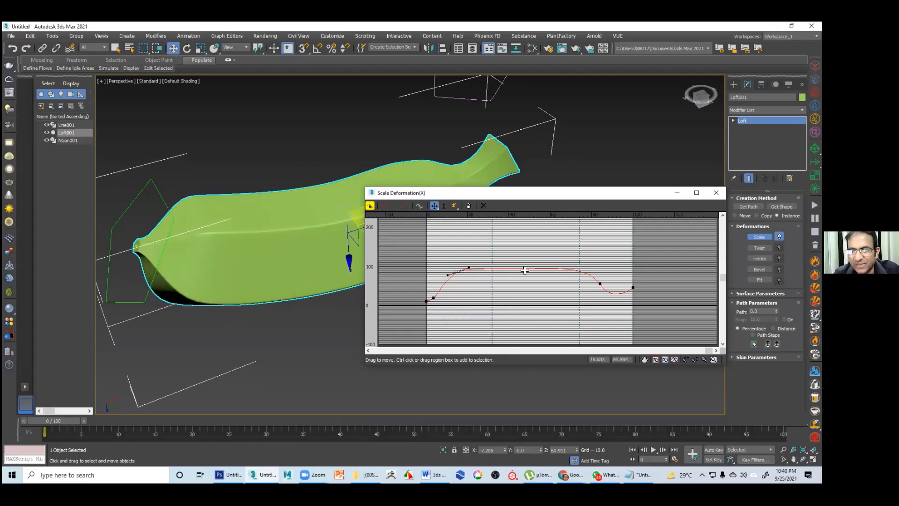
left_click_drag(525, 267, 521, 267)
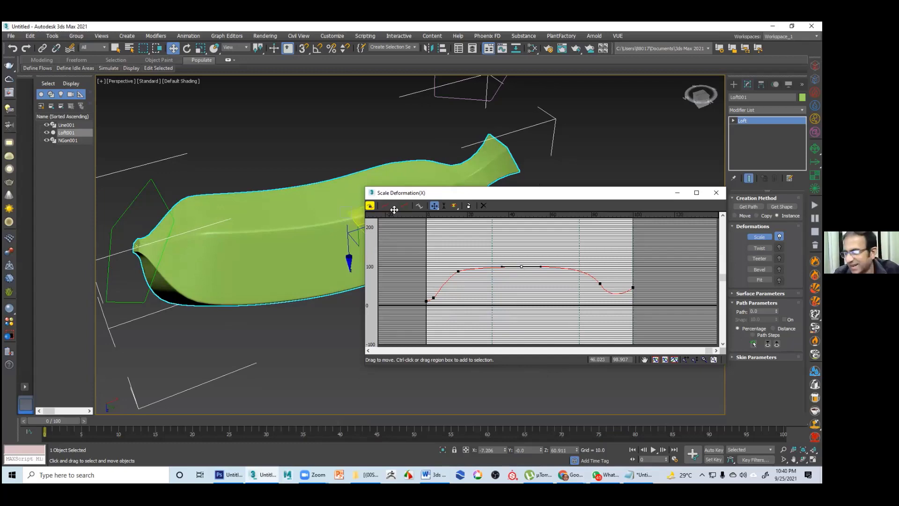
left_click_drag(395, 209, 445, 269)
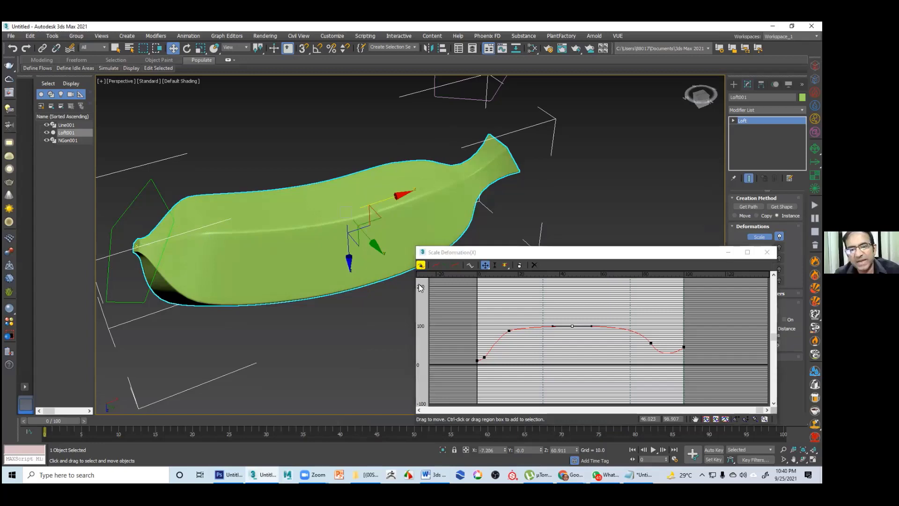
middle_click_drag(281, 183, 489, 211, "alt")
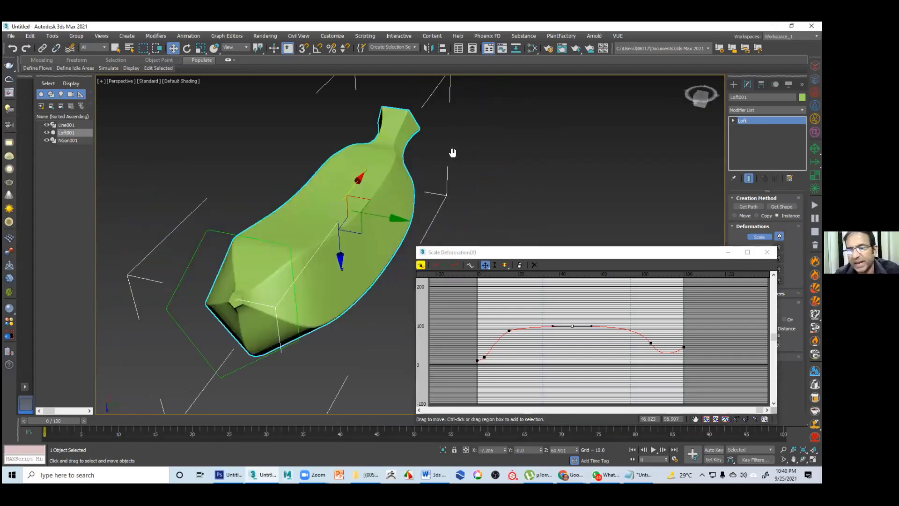
middle_click_drag(454, 153, 377, 135, "alt")
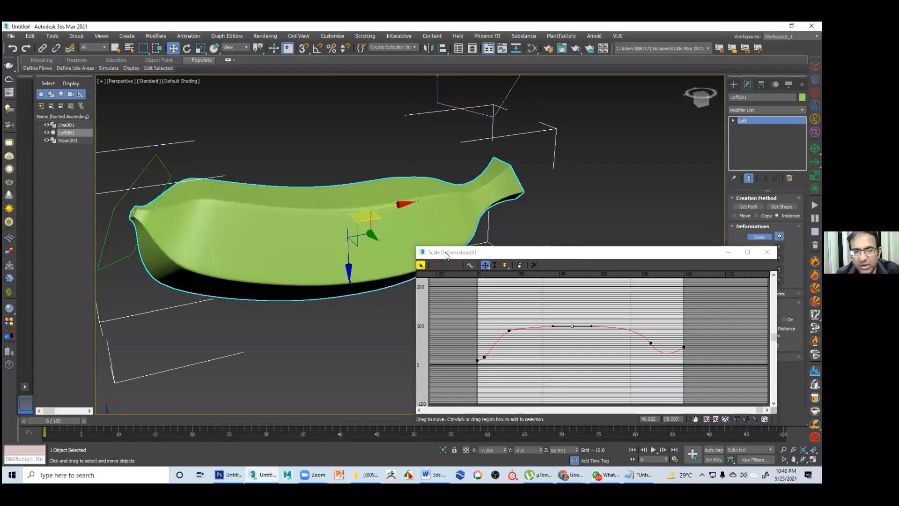
middle_click_drag(472, 253, 468, 233)
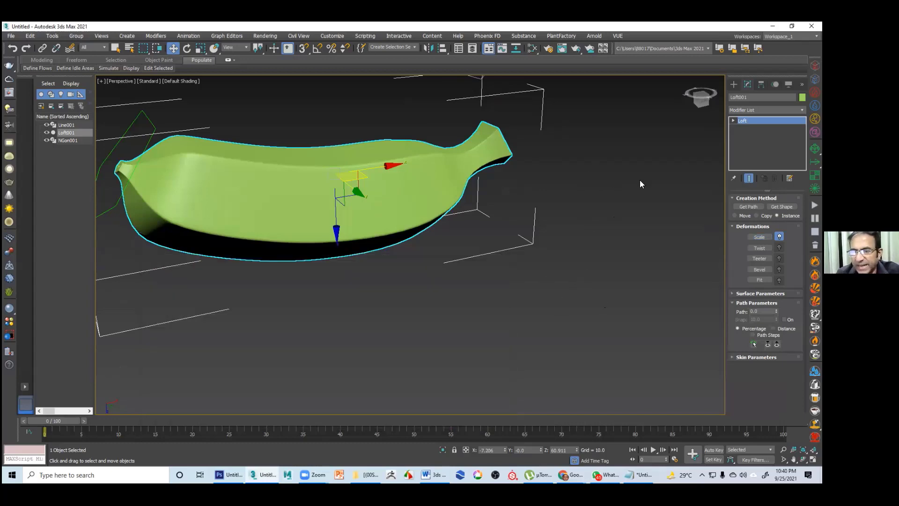
Draw a straight vertical line spline in the Front view, between the source shapes and the banana
key("alt+w")
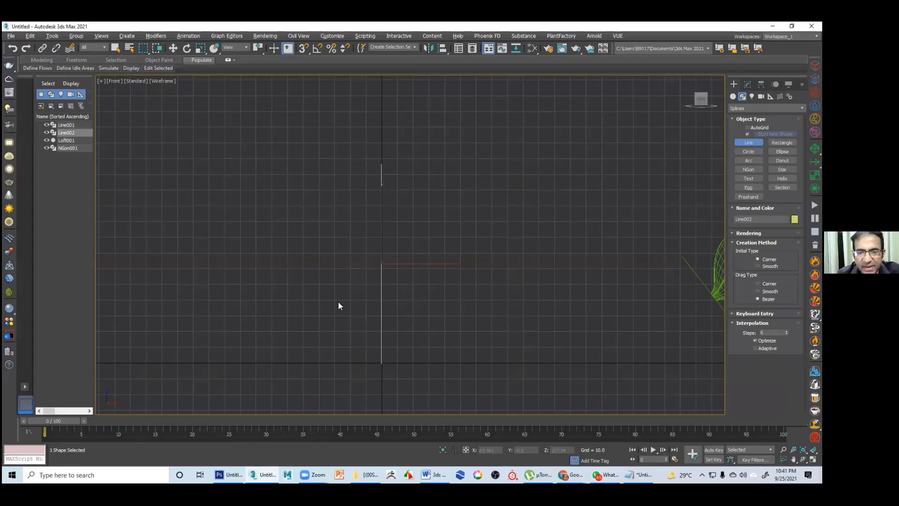
key("w")
key("alt+w")
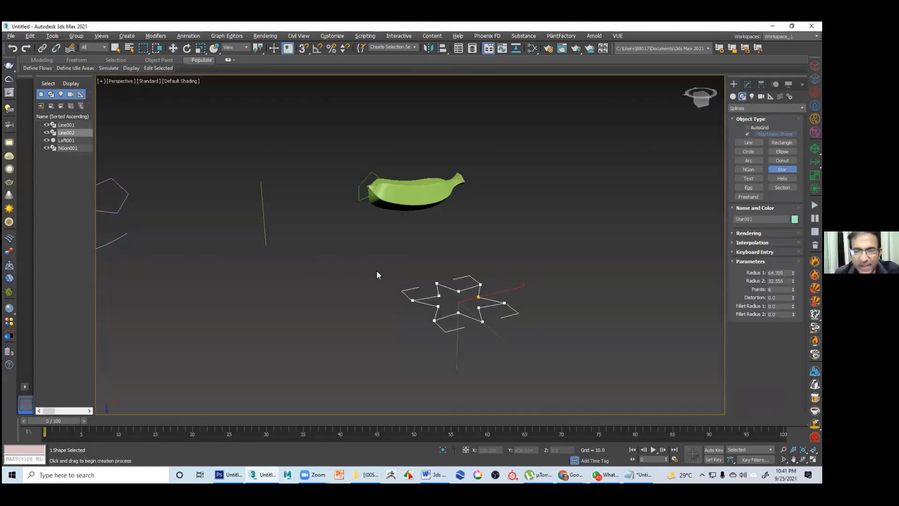
key("w")
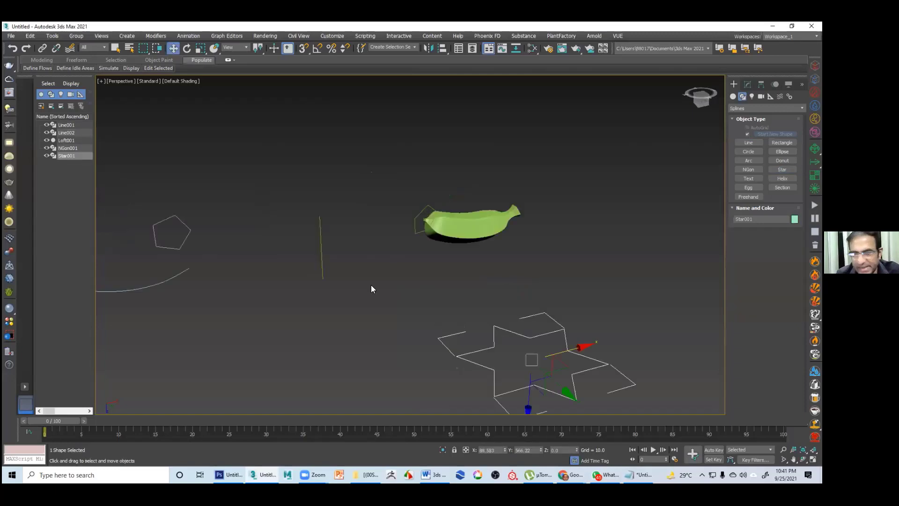
key("Delete")
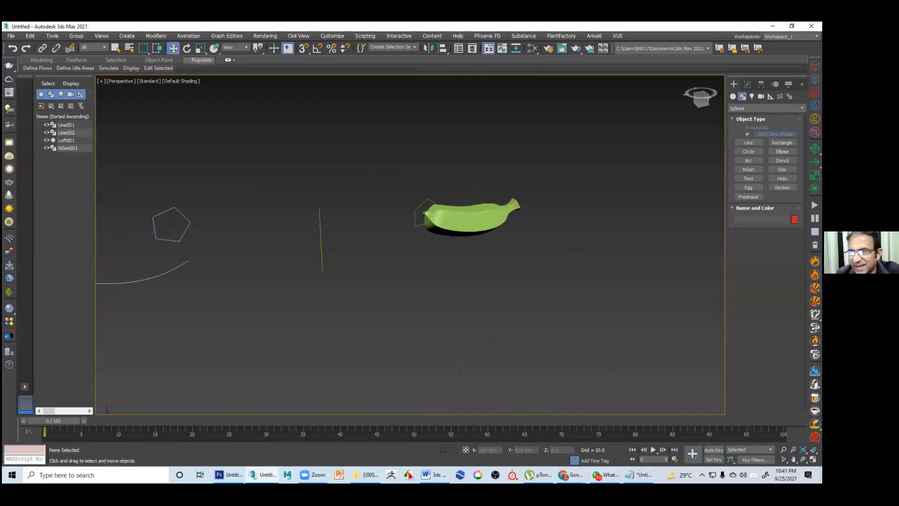
Draw a six-pointed star in the Top view near the vertical line, with Radius 1 about 46 and Radius 2 about 30
left_click(320, 240)
middle_click_drag(321, 240, 361, 261)
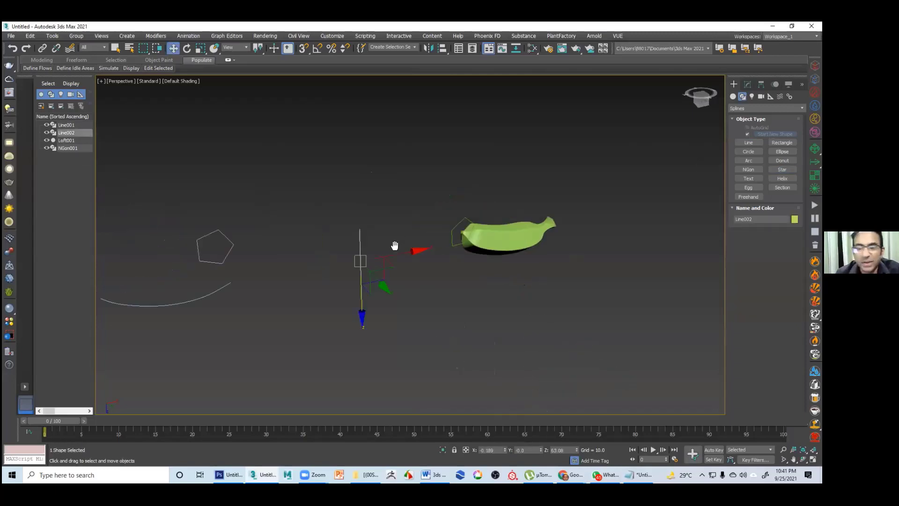
scroll(394, 255, "up", 2)
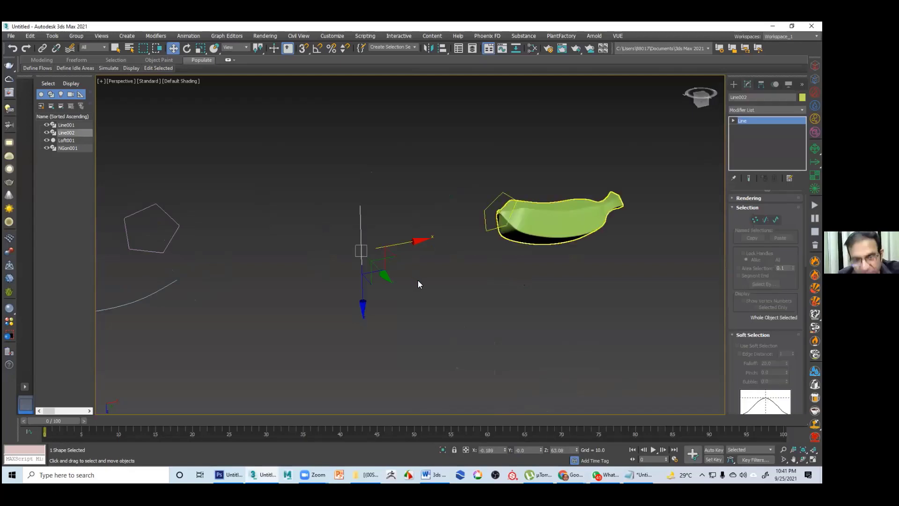
middle_click_drag(418, 280, 411, 280)
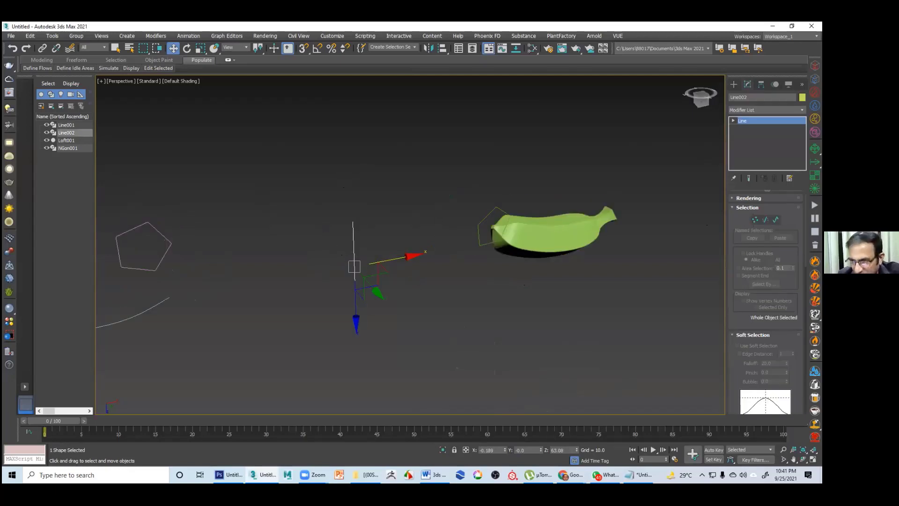
key("alt+w")
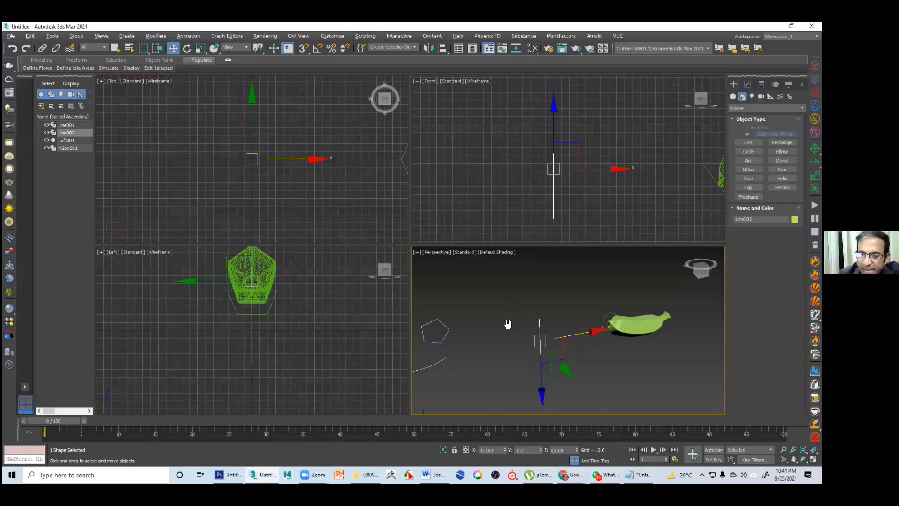
middle_click_drag(517, 325, 523, 324, "alt")
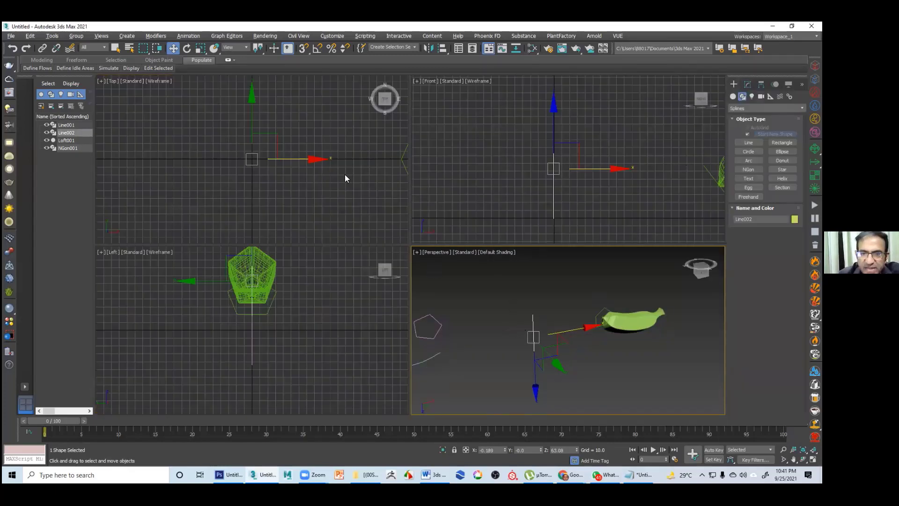
middle_click_drag(345, 175, 283, 176)
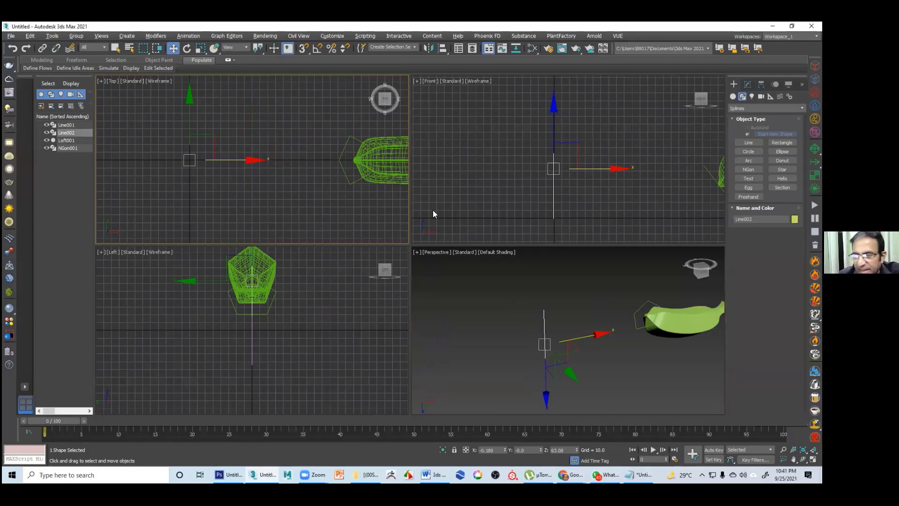
key("z")
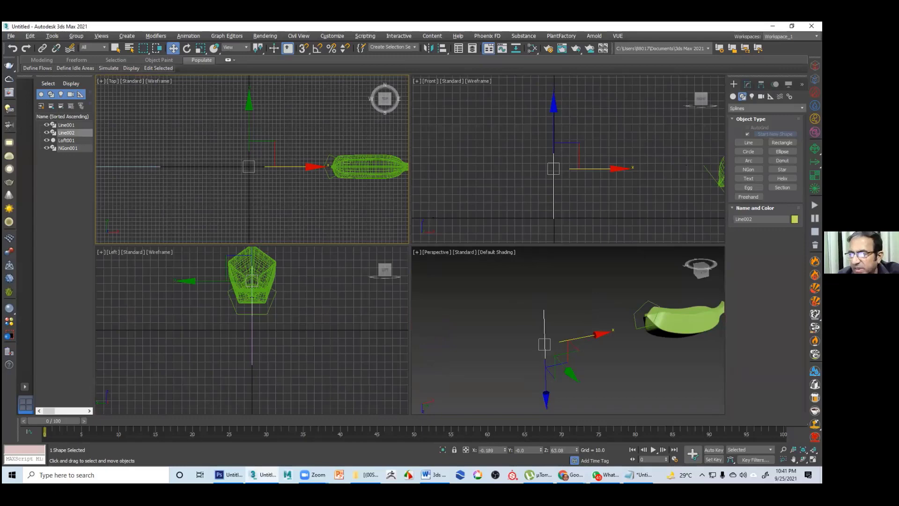
left_click(782, 169)
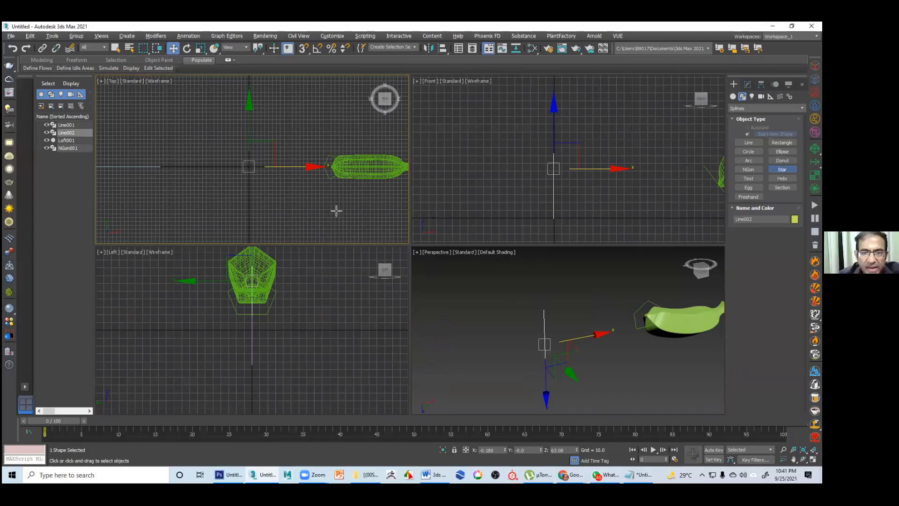
left_click_drag(275, 184, 281, 200)
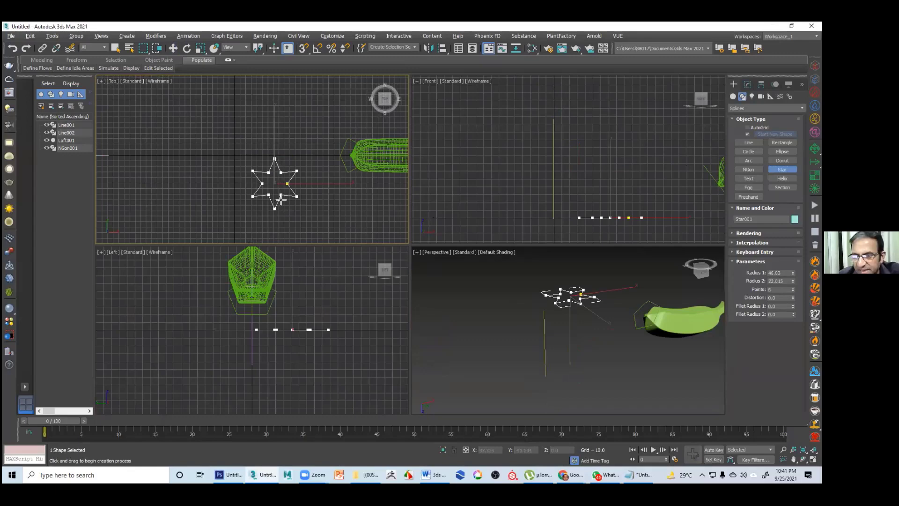
left_click(281, 199)
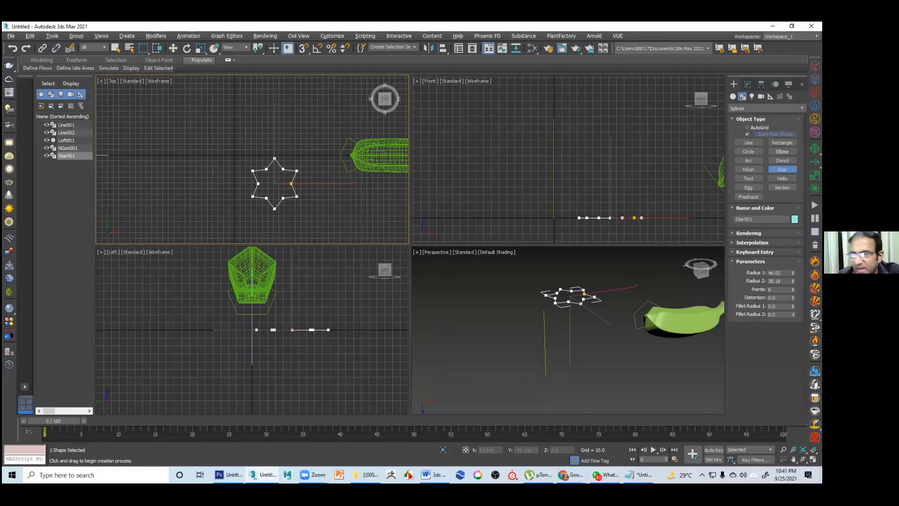
key("w")
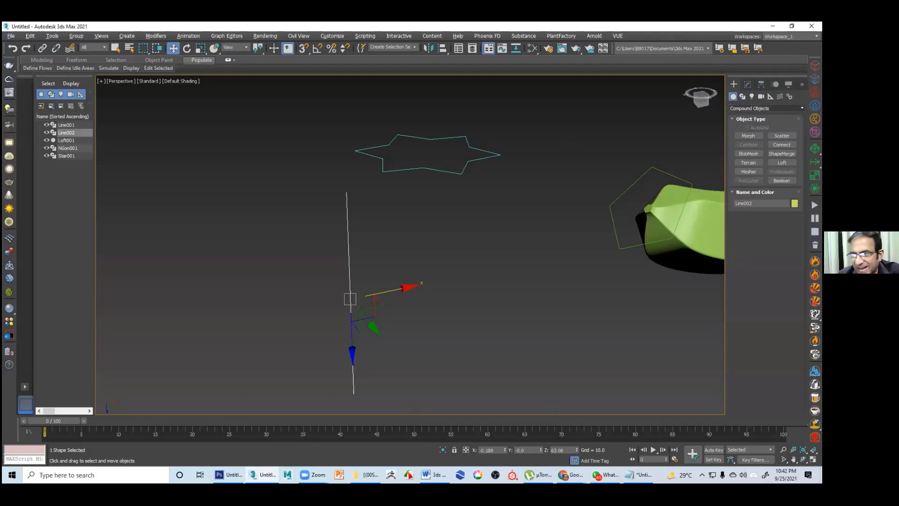
Switch to the Google results in Chrome, search for "carambola side effects", and look through the results down to the recipe pictures
mouse_move(568, 474)
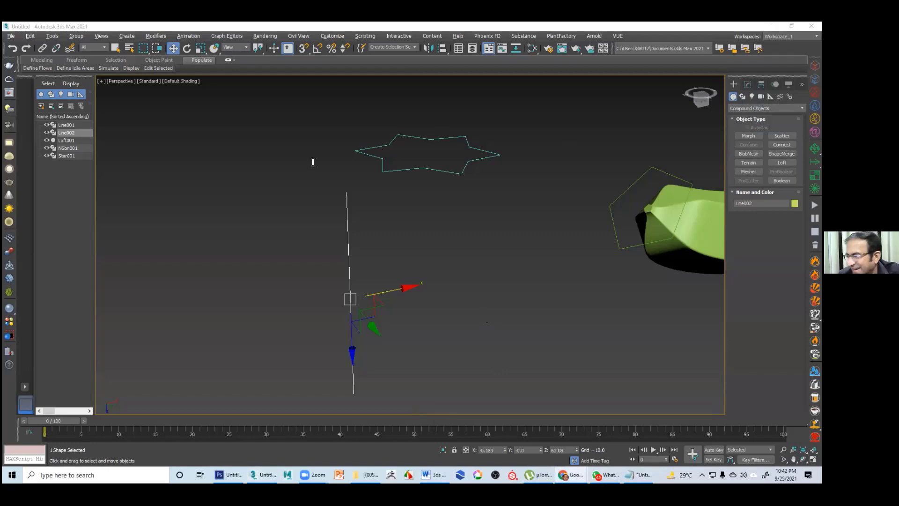
key("alt+Tab")
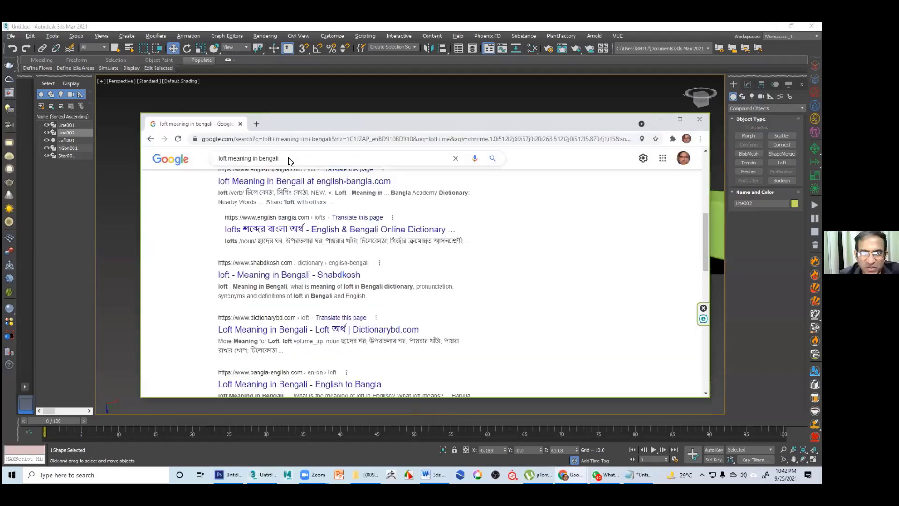
triple_click(233, 159)
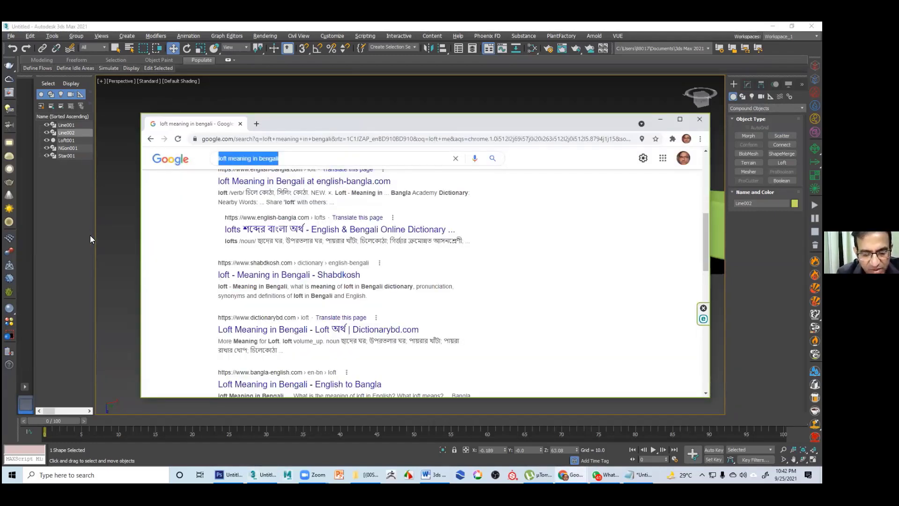
type("ca")
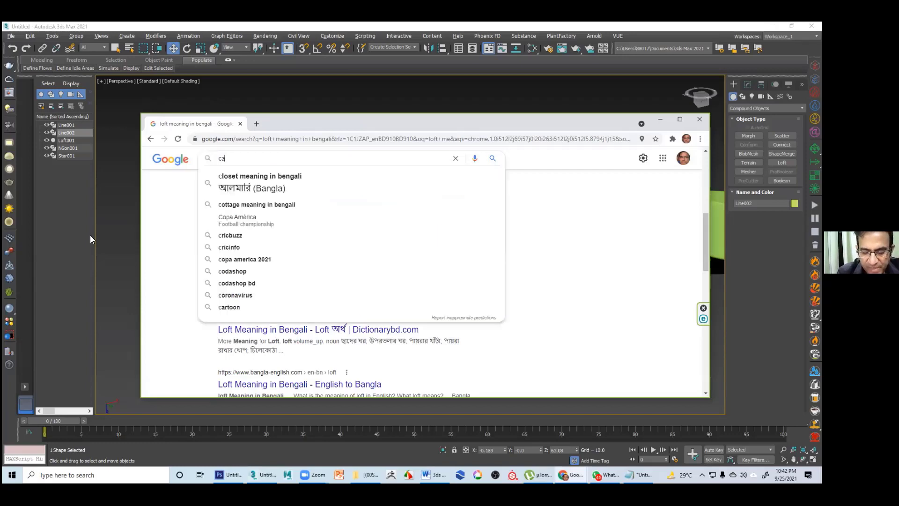
type("rambol")
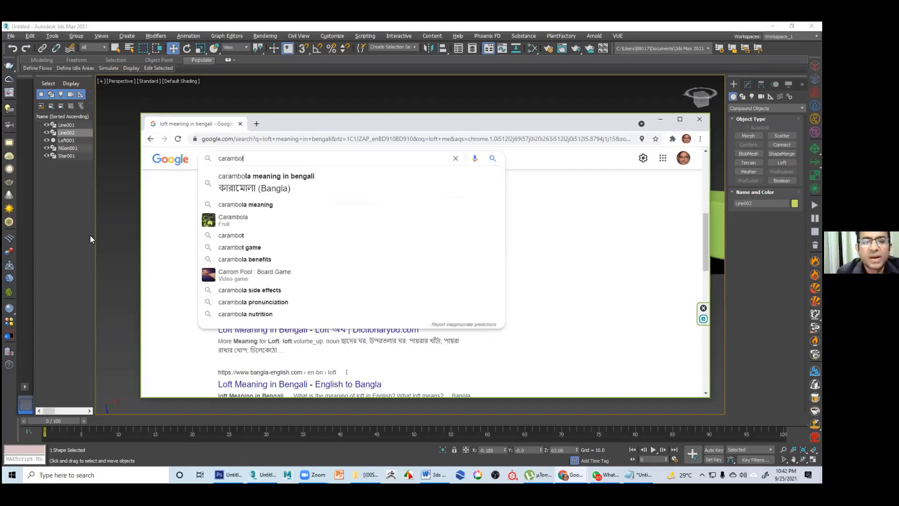
type("a")
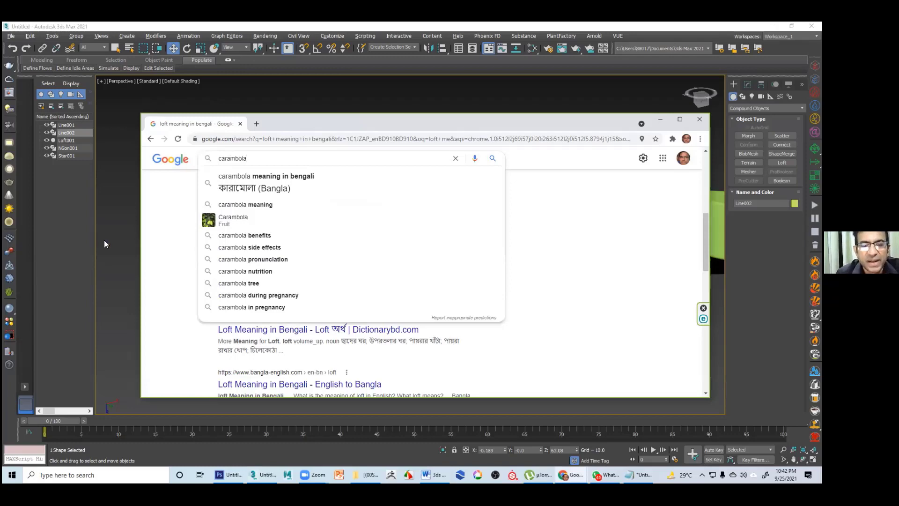
left_click(245, 248)
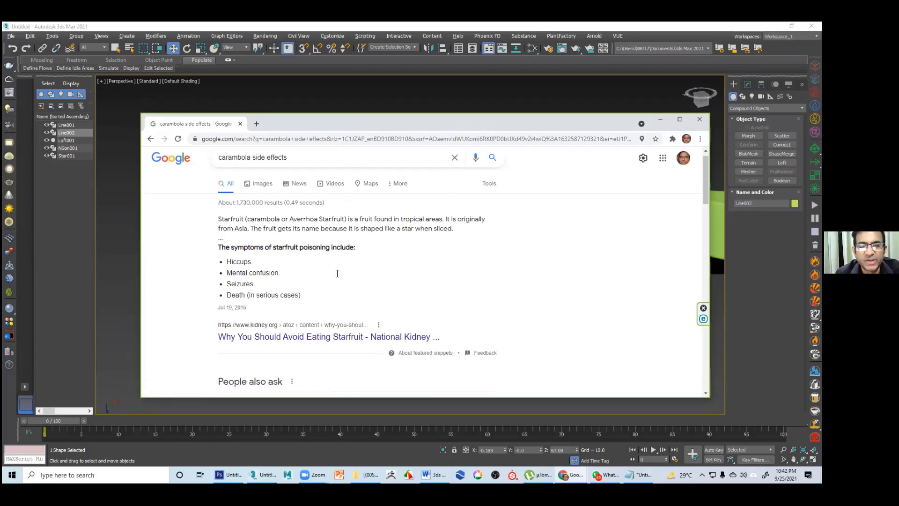
scroll(343, 278, "down", 6)
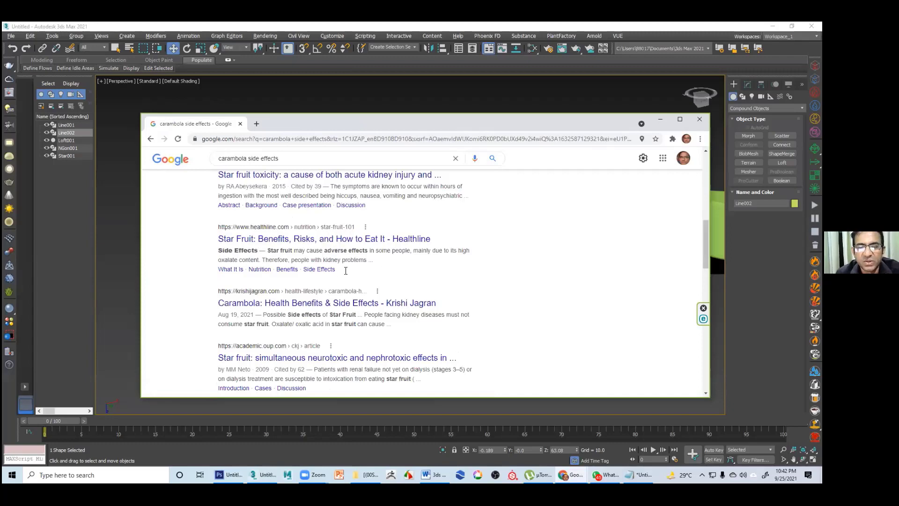
scroll(313, 258, "down", 5)
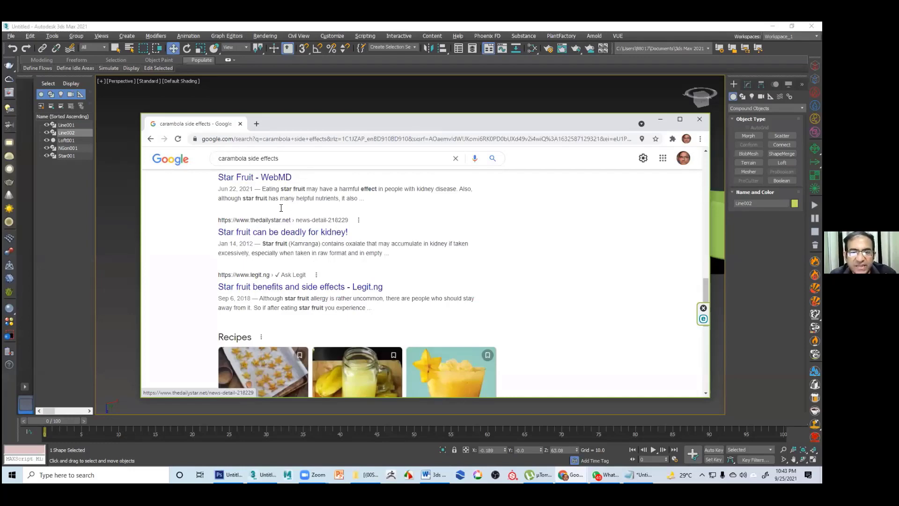
scroll(372, 224, "down", 1)
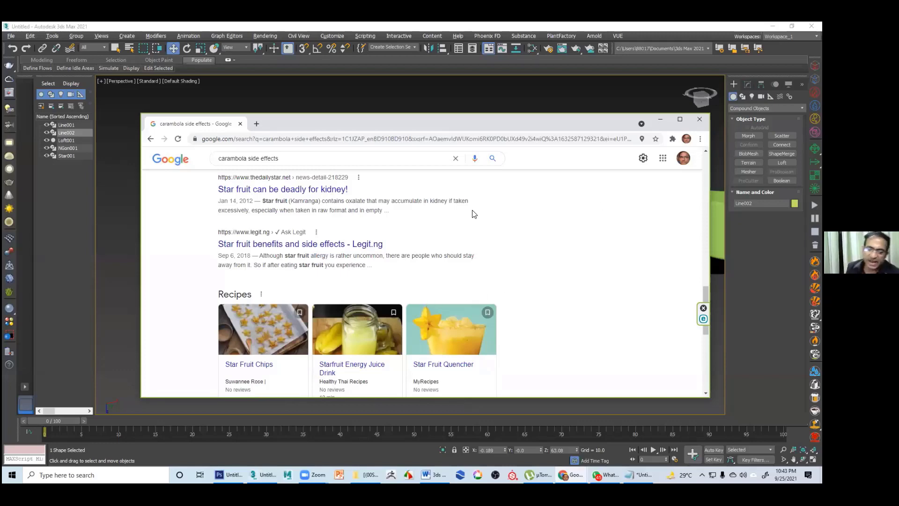
scroll(474, 214, "down", 2)
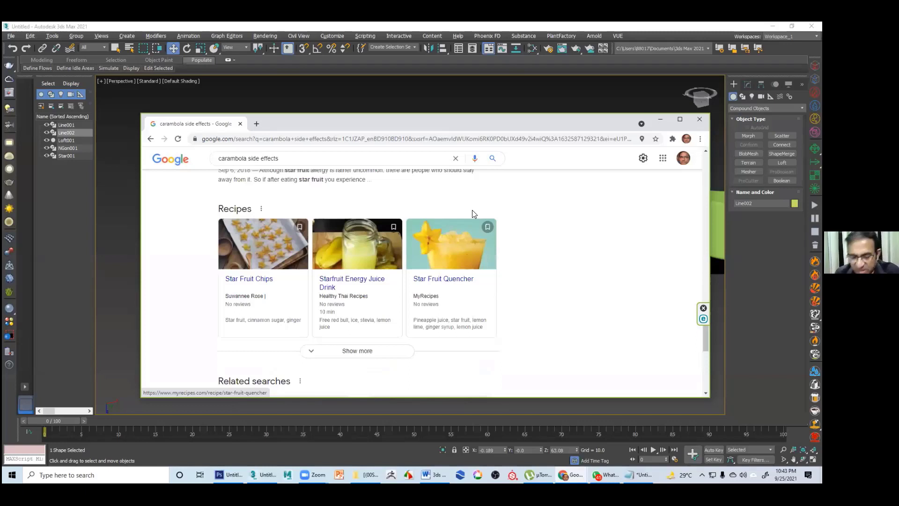
Switch back to 3ds Max and loft the six-pointed star along the straight vertical line
key("alt+Tab")
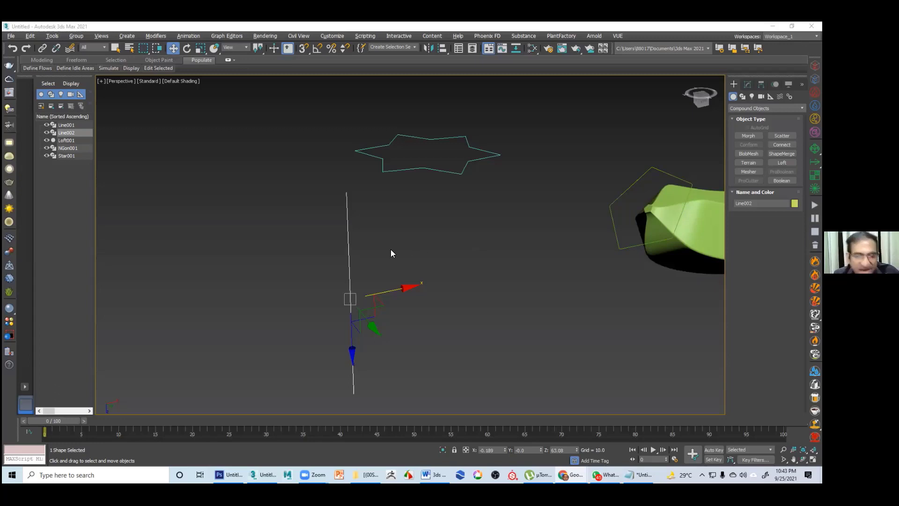
middle_click_drag(392, 239, 391, 245)
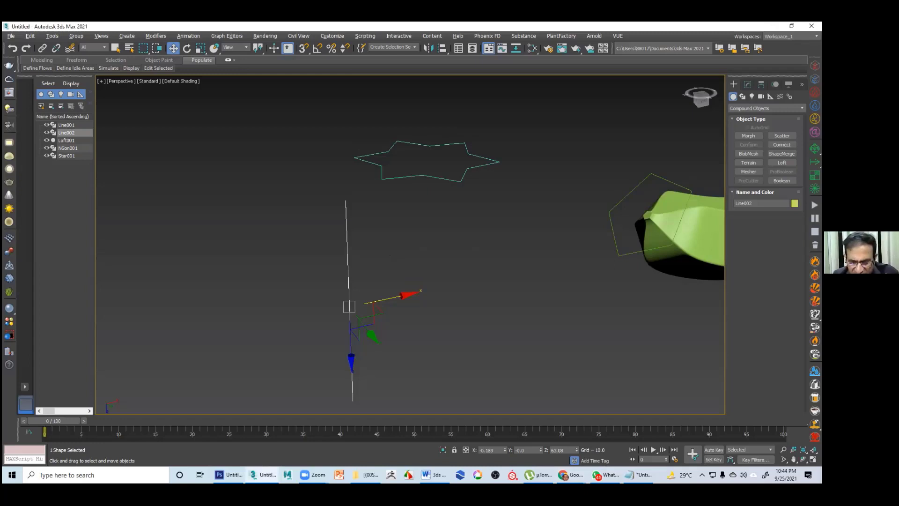
left_click(781, 162)
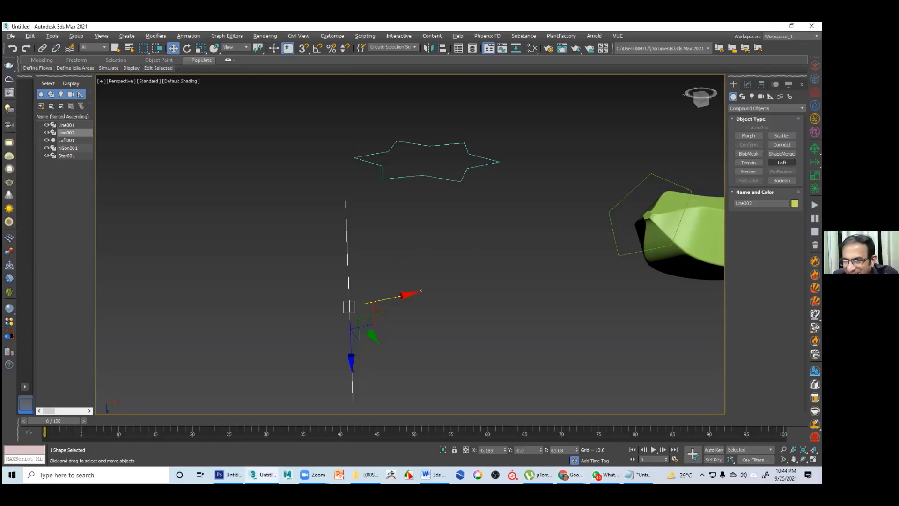
left_click(782, 163)
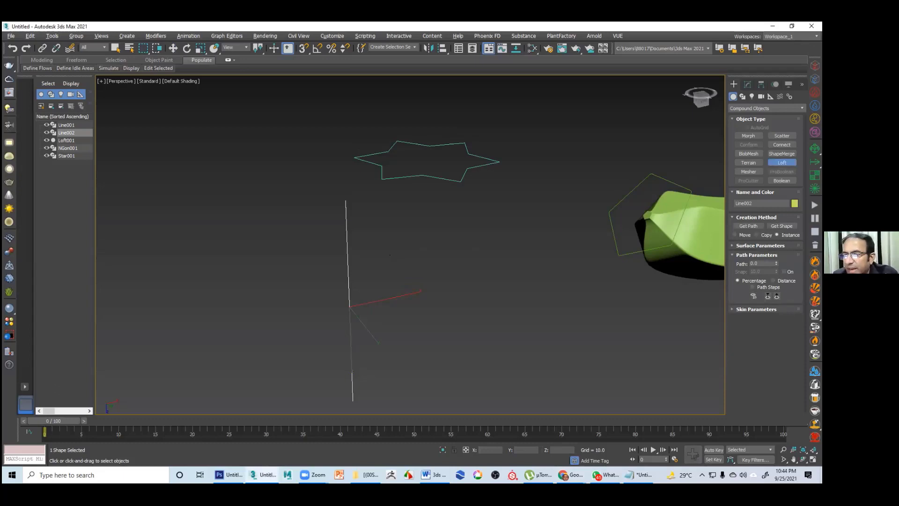
left_click(782, 226)
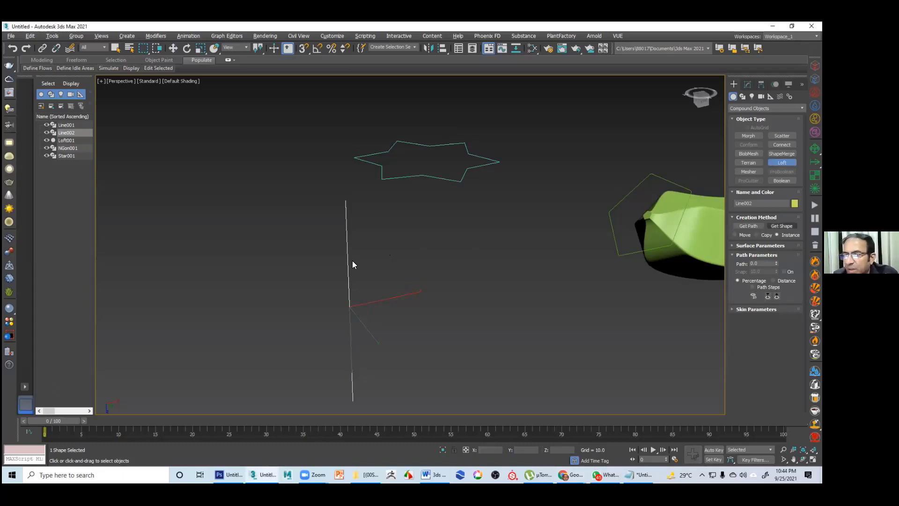
left_click(434, 181)
middle_click_drag(462, 277, 456, 240)
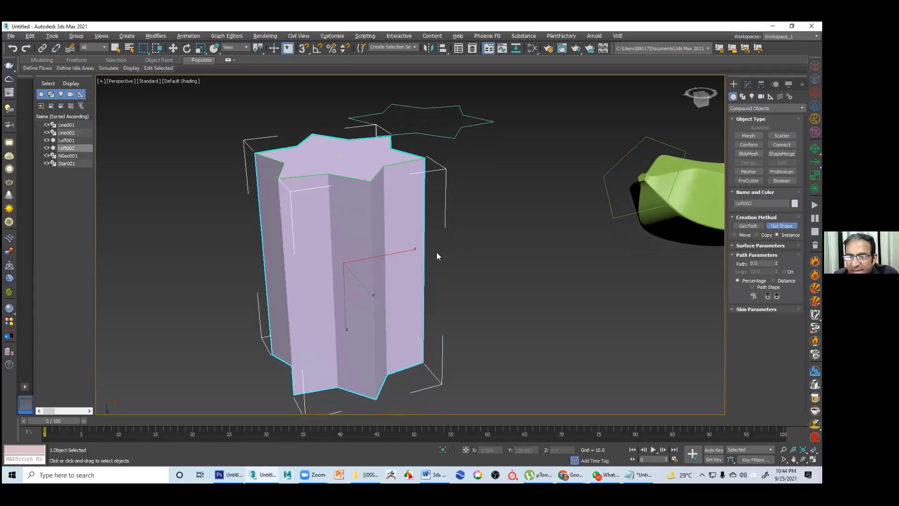
Change the new star loft's object color to green
left_click(794, 203)
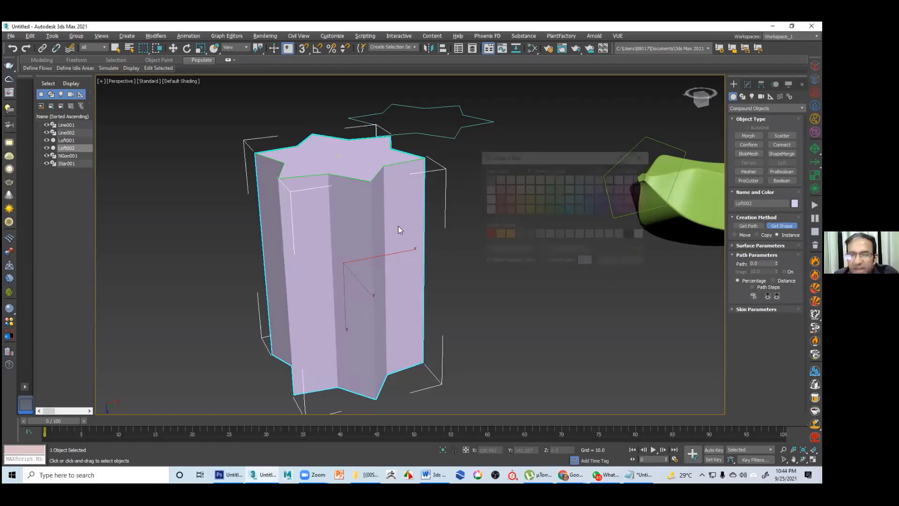
left_click(549, 209)
left_click(607, 260)
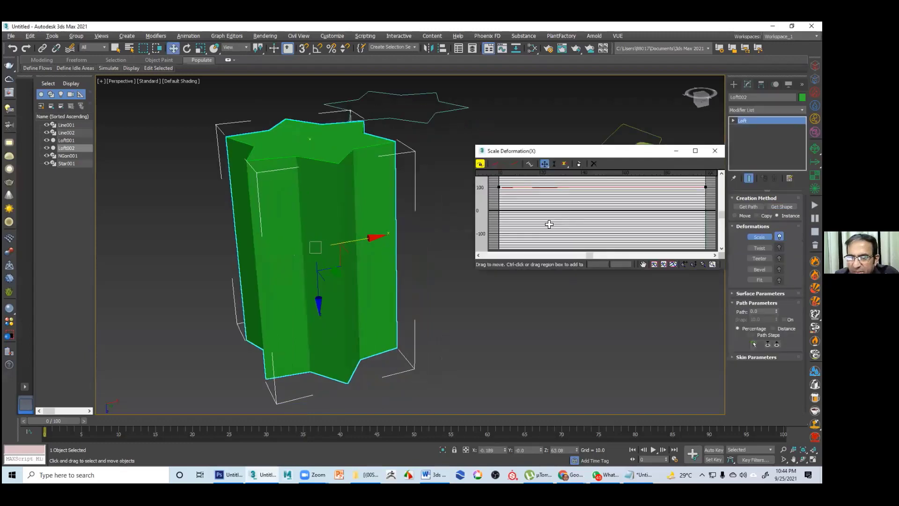
Open Scale Deformation for the star loft and insert a curve control point at 50% of the path
left_click_drag(515, 150, 493, 182)
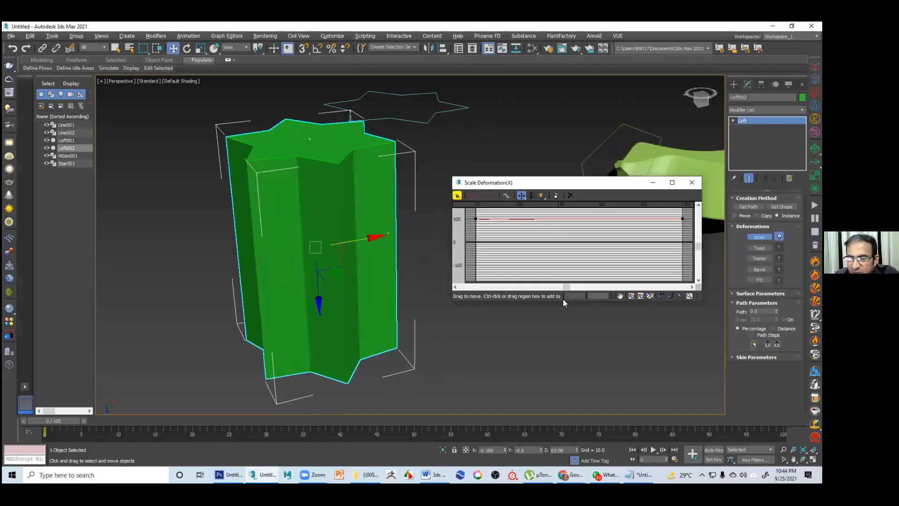
left_click(541, 196)
left_click(554, 219)
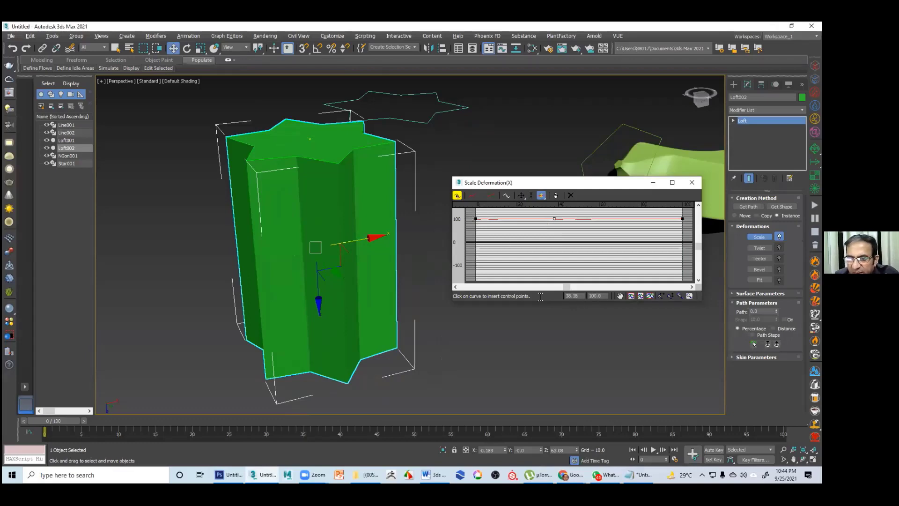
double_click(573, 296)
type("50")
key("Return")
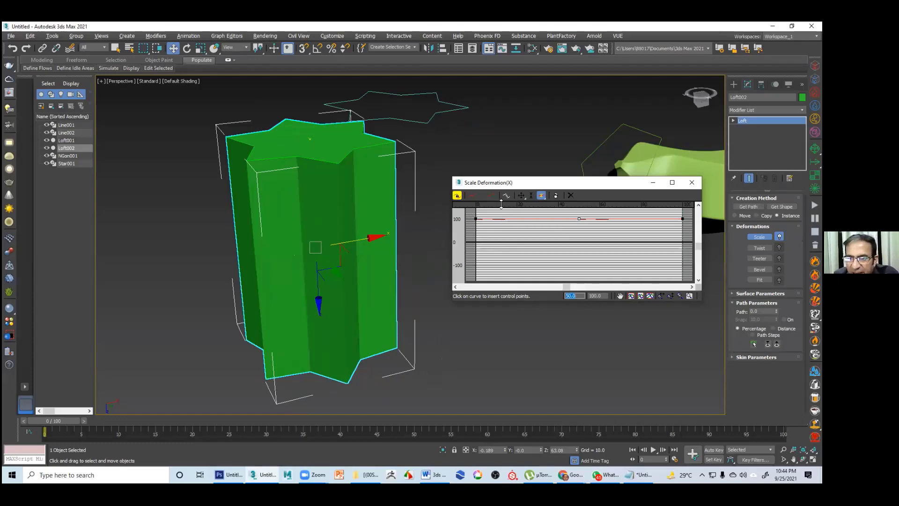
Set the first and last points of the scale curve to 0% so the loft tapers to a tip at both ends
left_click(521, 195)
left_click(475, 219)
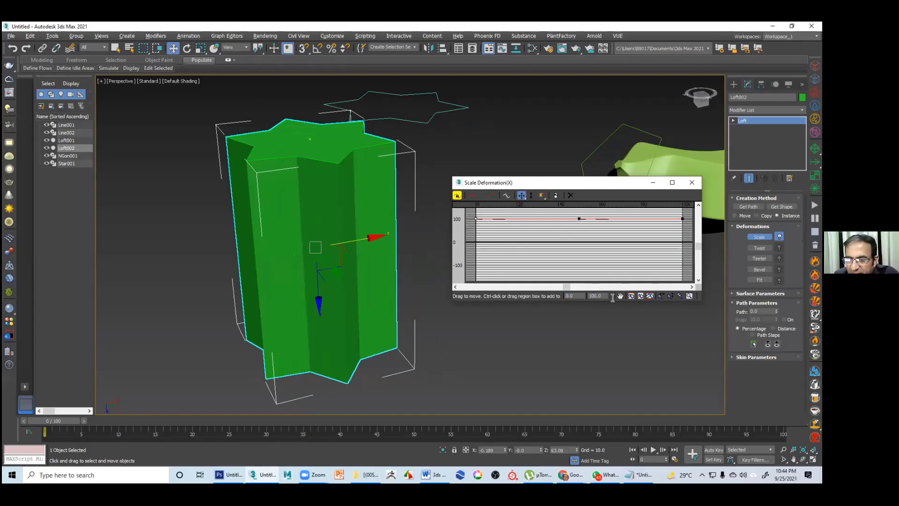
double_click(595, 295)
type("0")
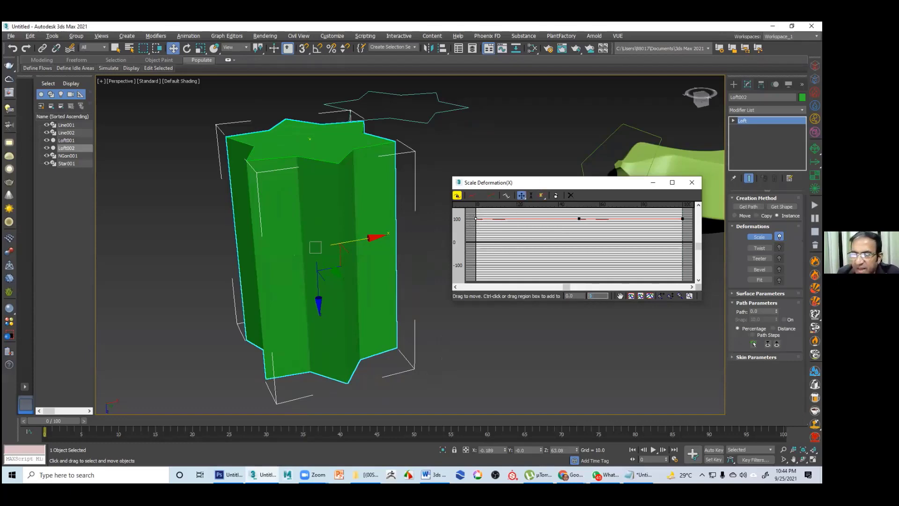
key("Return")
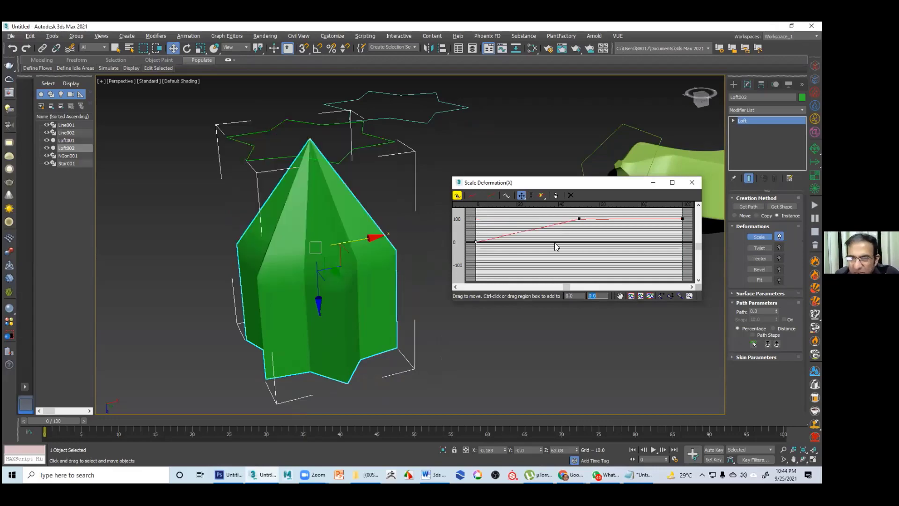
left_click(682, 219)
double_click(596, 296)
type("0")
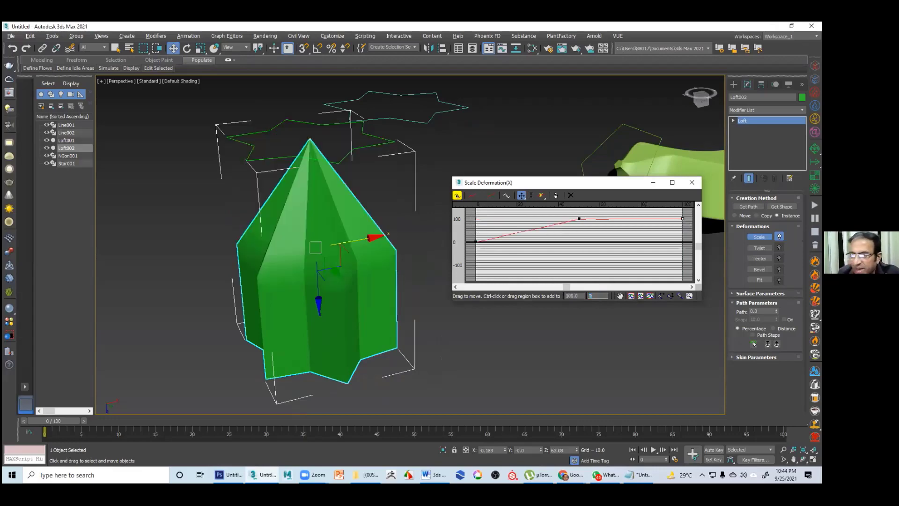
key("Return")
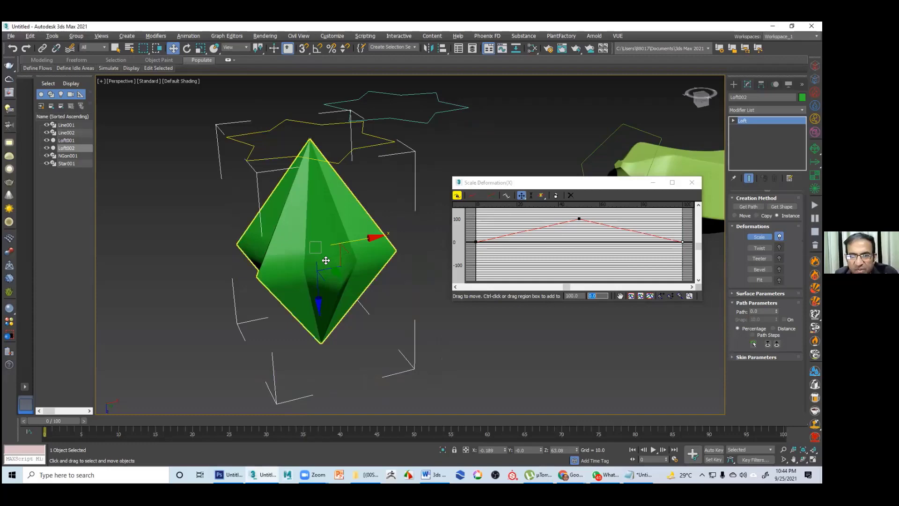
Turn the middle scale point into a Bezier point with widened handles and raise it to about 130% at 49% of the path
middle_click_drag(330, 261, 340, 263, "alt")
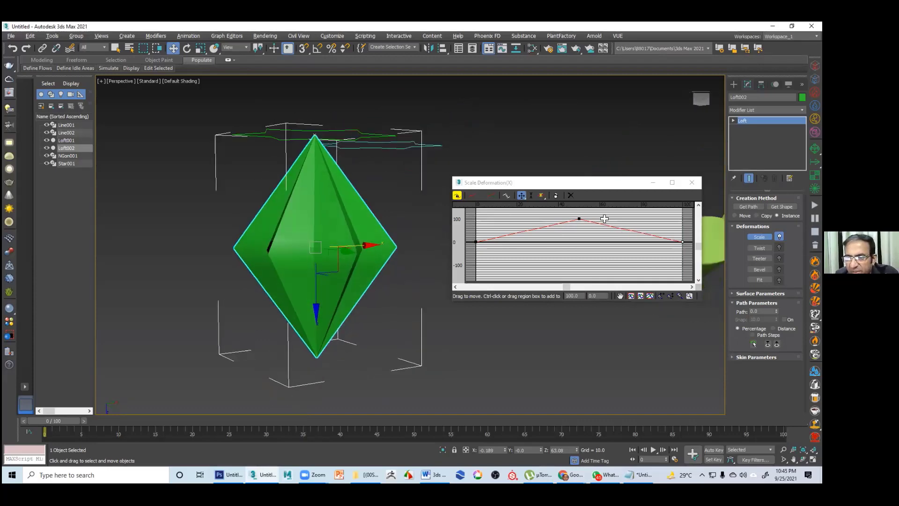
left_click(576, 224)
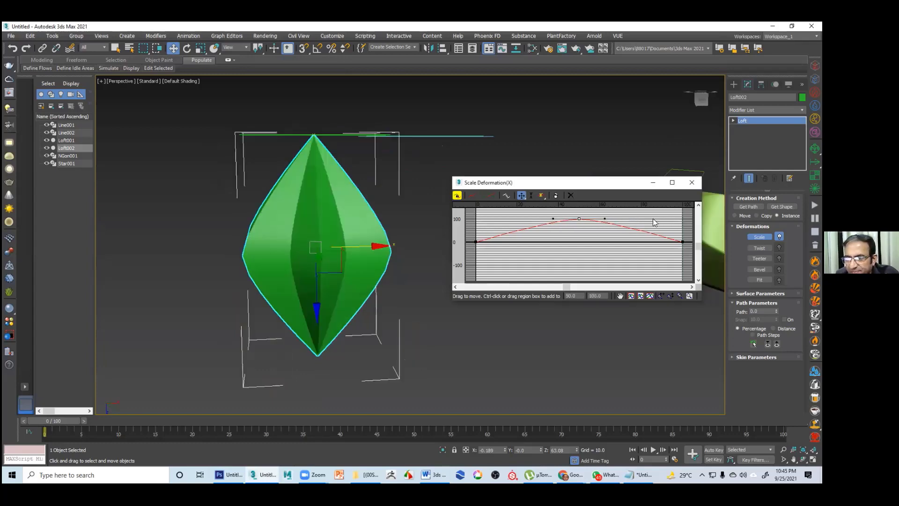
left_click_drag(699, 244, 699, 237)
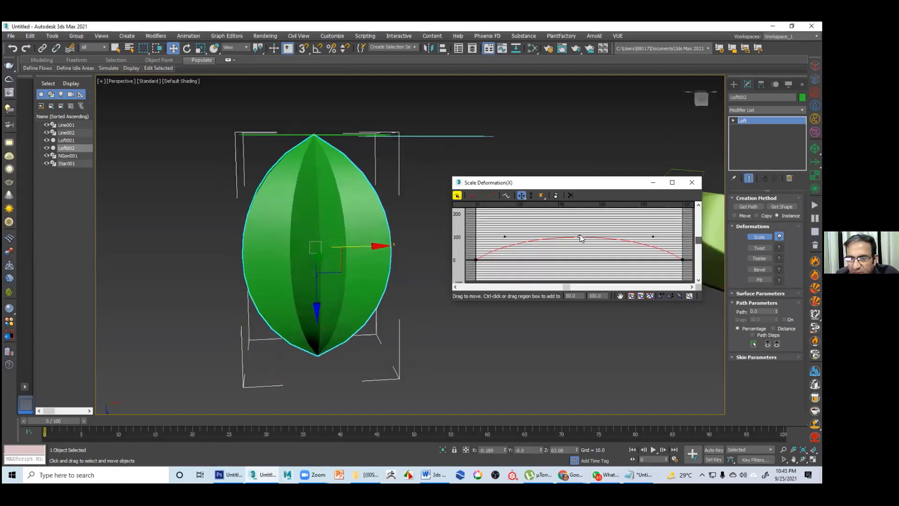
left_click_drag(579, 237, 653, 234)
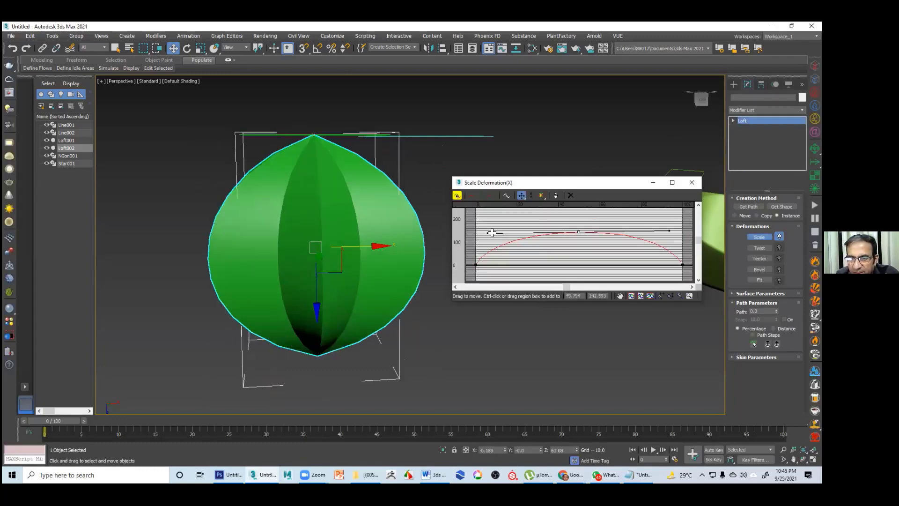
left_click_drag(492, 233, 506, 231)
left_click_drag(578, 233, 577, 238)
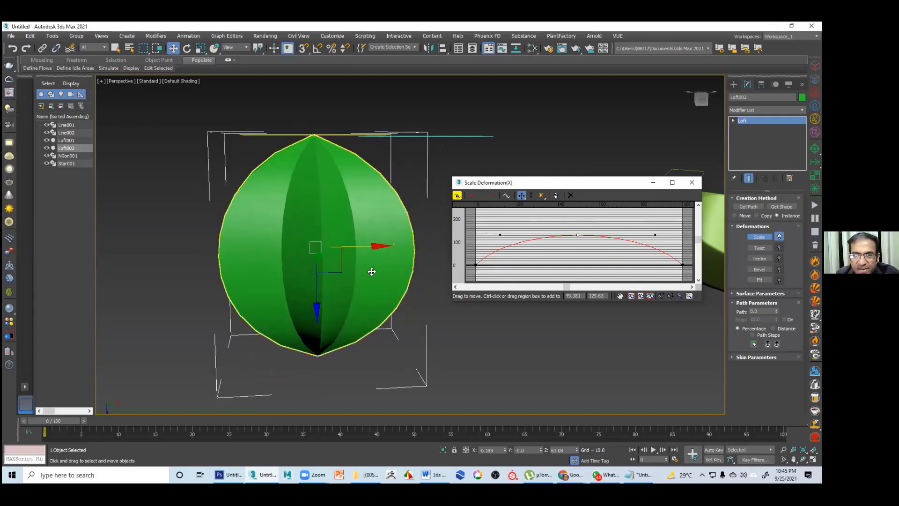
Select the source star and round its outer points with a Fillet Radius 1 of about 2.81
middle_click_drag(373, 270, 375, 265, "alt")
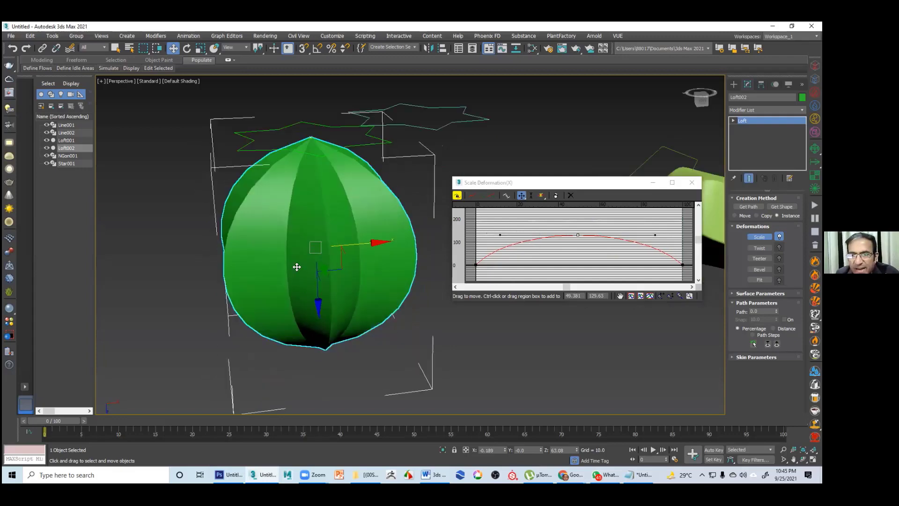
middle_click_drag(296, 265, 379, 265, "alt")
middle_click_drag(309, 241, 561, 154, "alt")
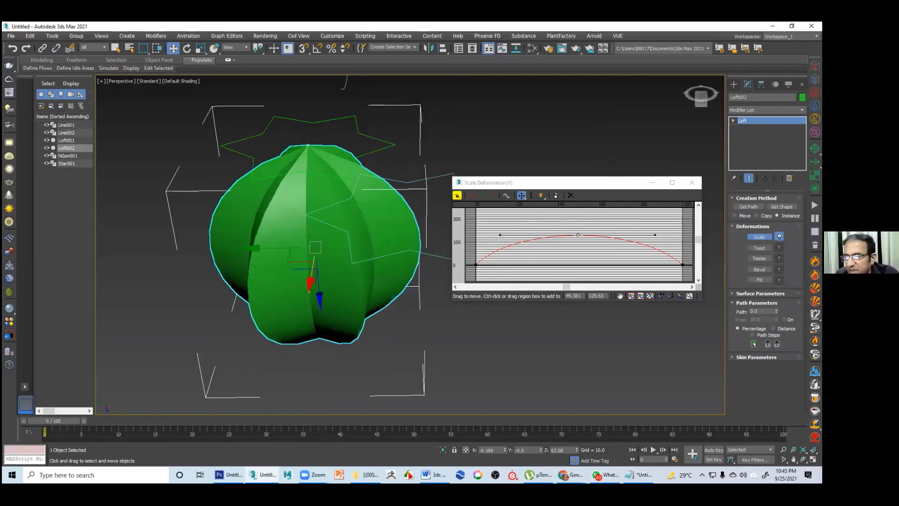
middle_click_drag(309, 243, 347, 241, "alt")
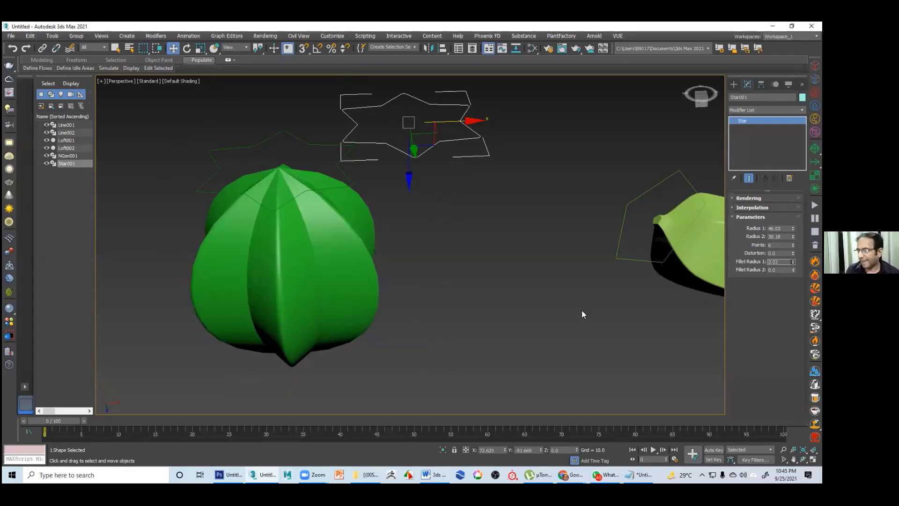
middle_click_drag(581, 310, 582, 327, "alt")
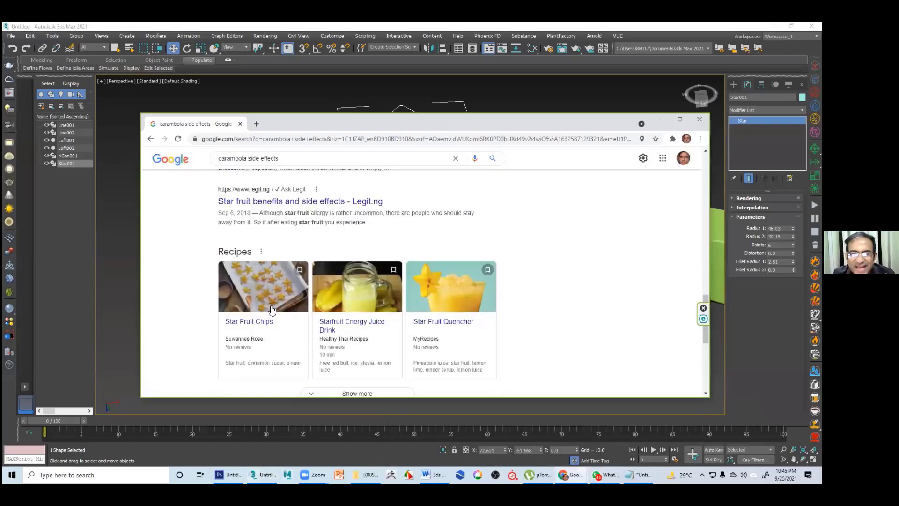
Switch to Chrome, check the Star Fruit Chips page, and examine the carambola image results in a maximized window for the fruit's shape
scroll(271, 298, "up", 2)
scroll(271, 298, "down", 2)
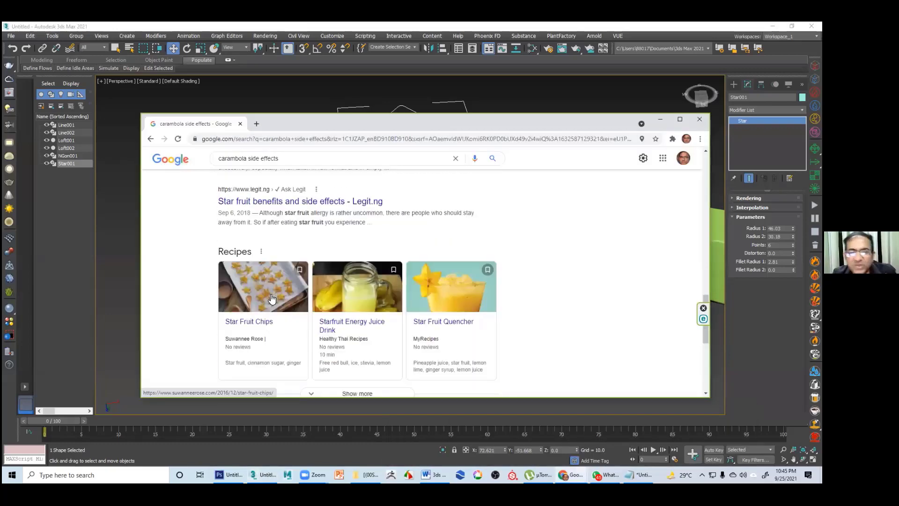
left_click(272, 299)
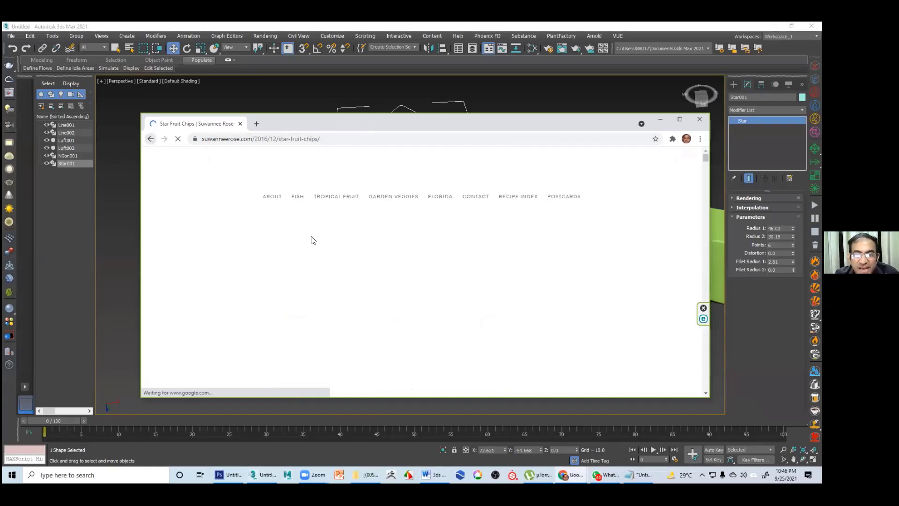
key("alt+Left")
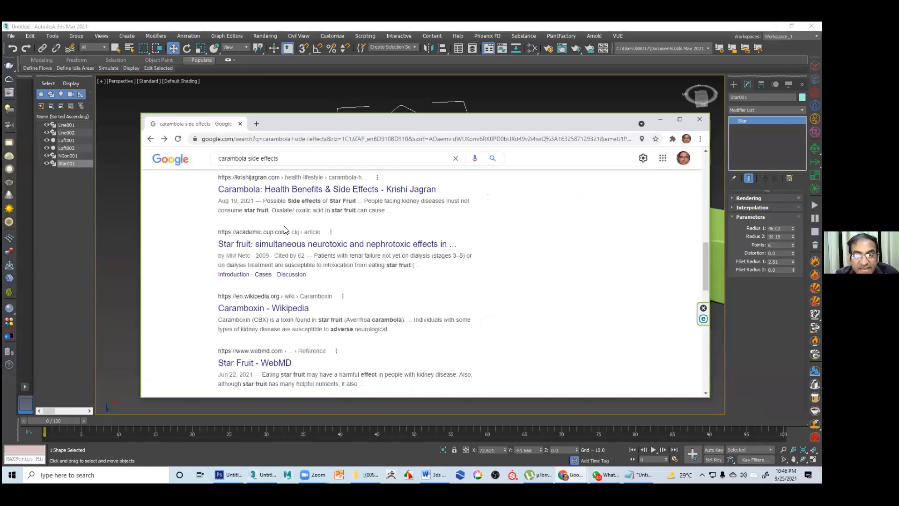
scroll(287, 215, "up", 7)
scroll(259, 194, "up", 3)
left_click(259, 193)
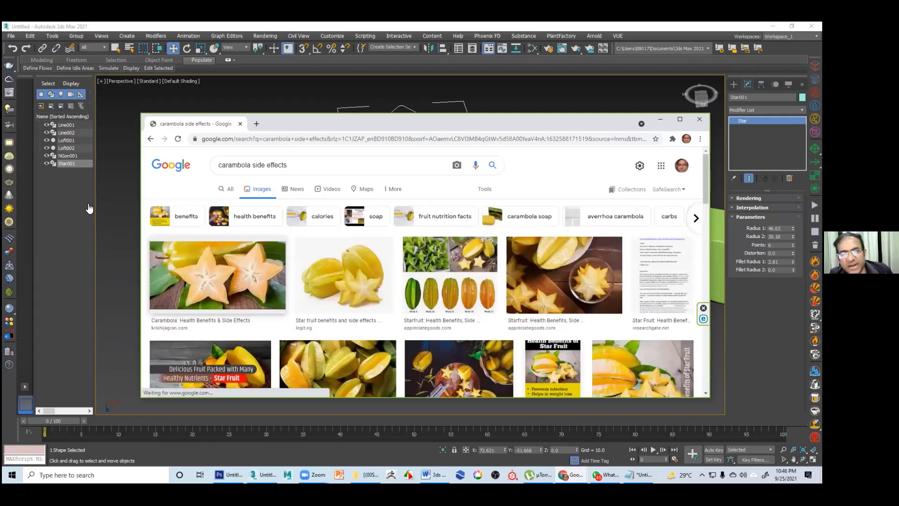
key("super+Up")
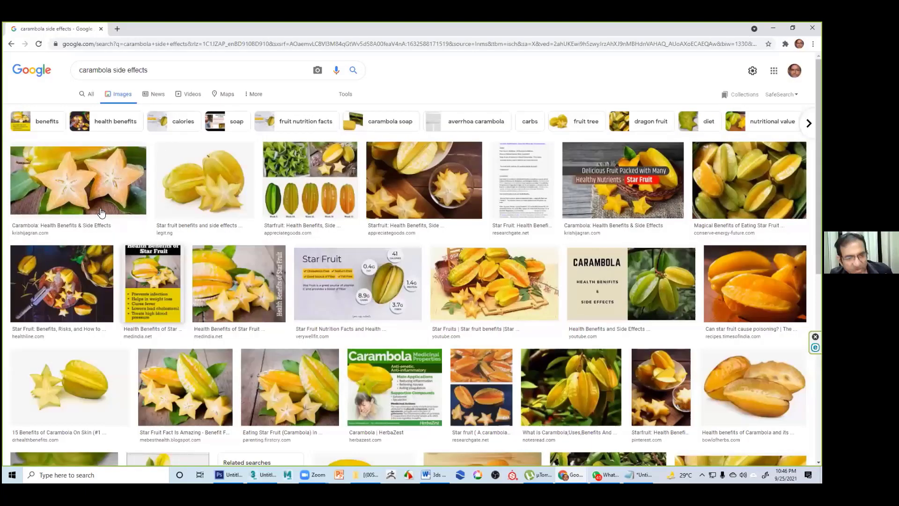
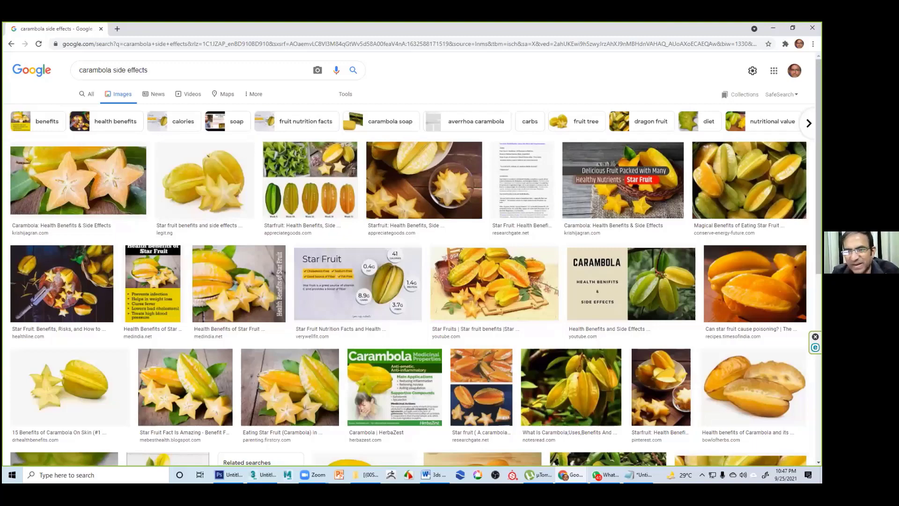
Switch back to 3ds Max and try 7 points on the source star before restoring 6
key("alt+Tab")
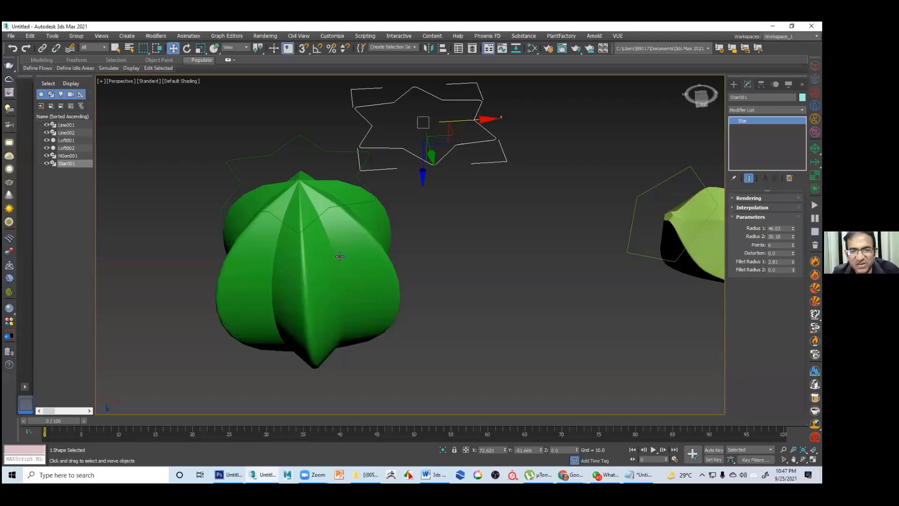
middle_click_drag(307, 223, 307, 236)
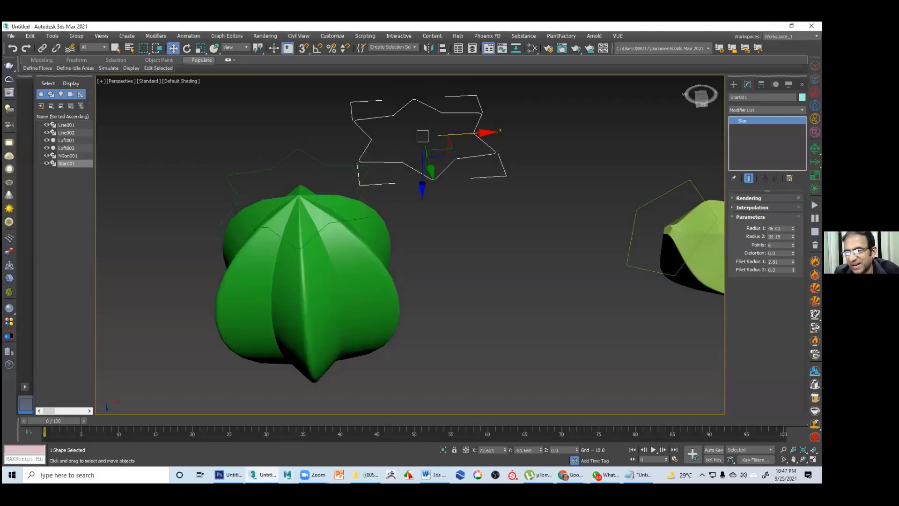
key("ctrl+z")
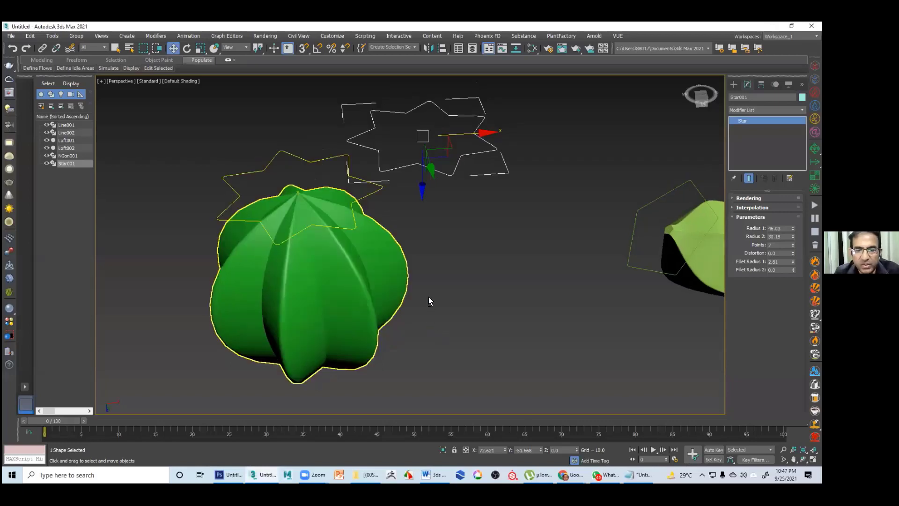
key("ctrl+y")
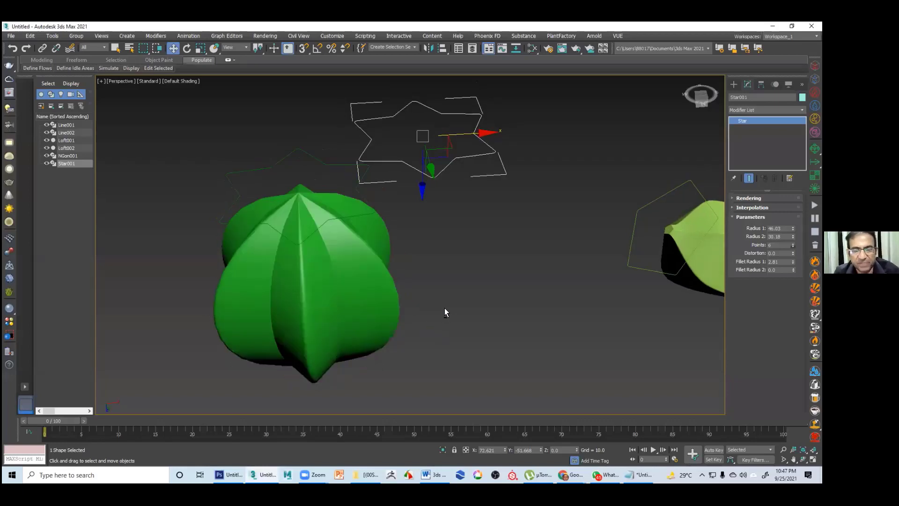
Reduce the source star to 5 points so the lofted carambola has five ridges
key("ctrl+z")
key("shift+z")
key("shift+z")
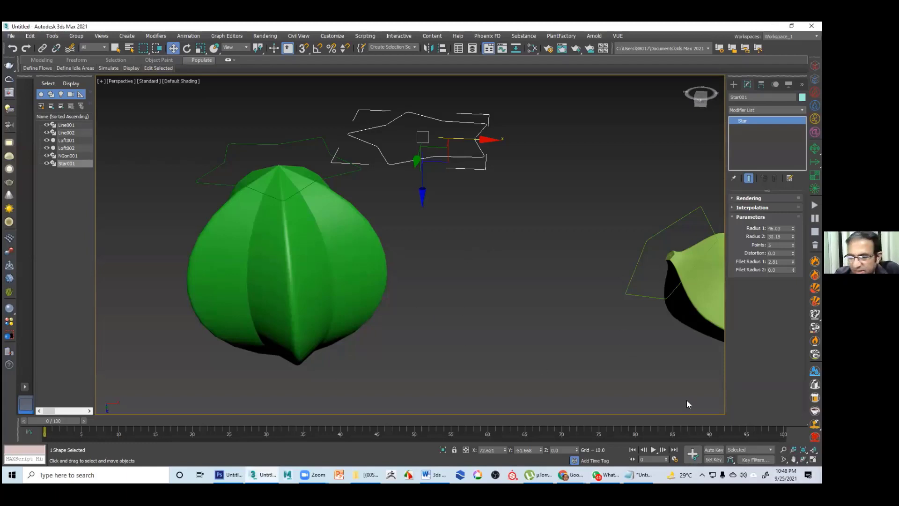
middle_click_drag(398, 278, 421, 280)
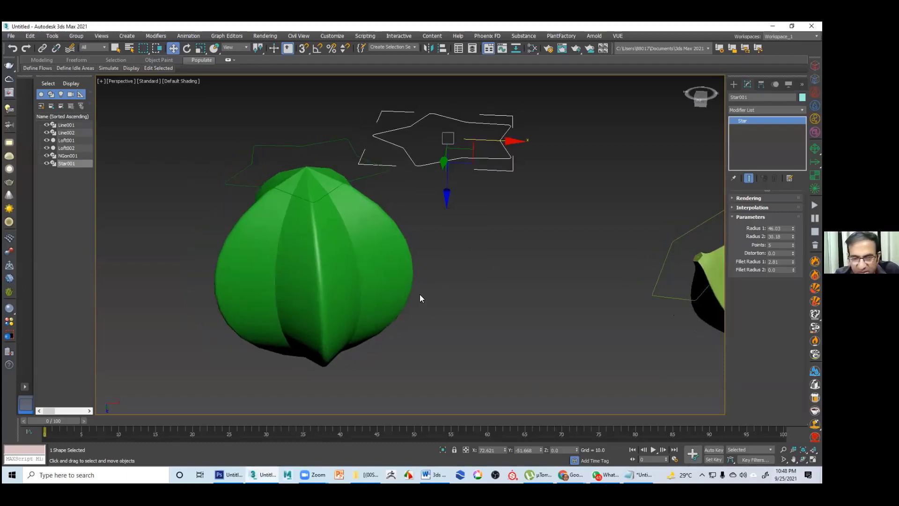
scroll(418, 298, "down", 3)
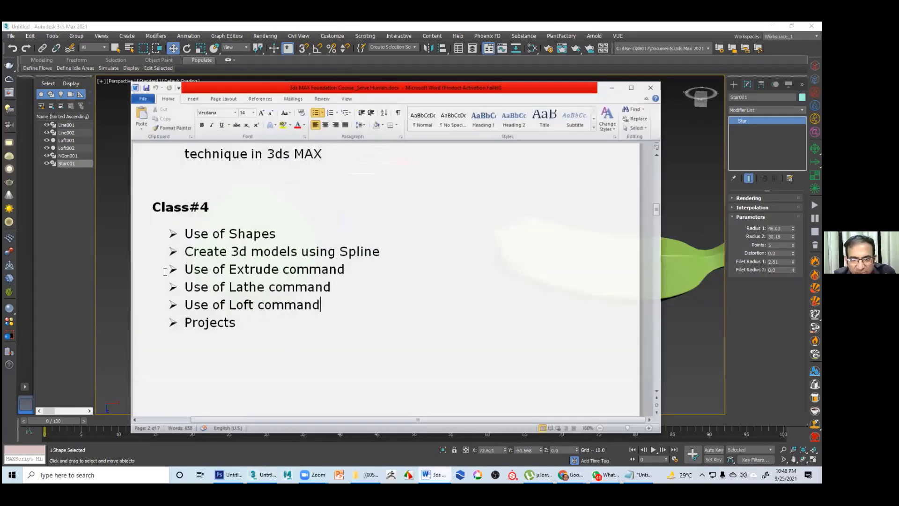
Switch to the Word course outline, highlight "Use of Extrude command" under Class#4 in red, and save the document
left_click_drag(165, 272, 385, 281)
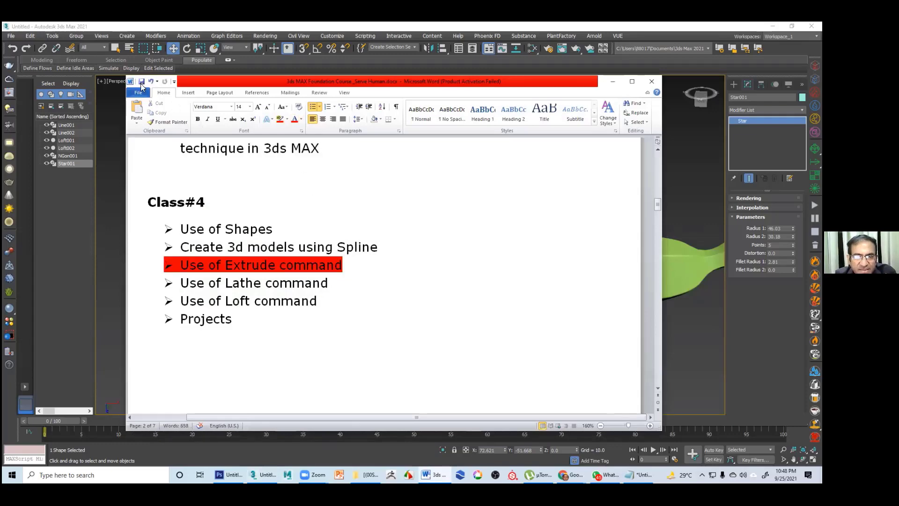
left_click(141, 82)
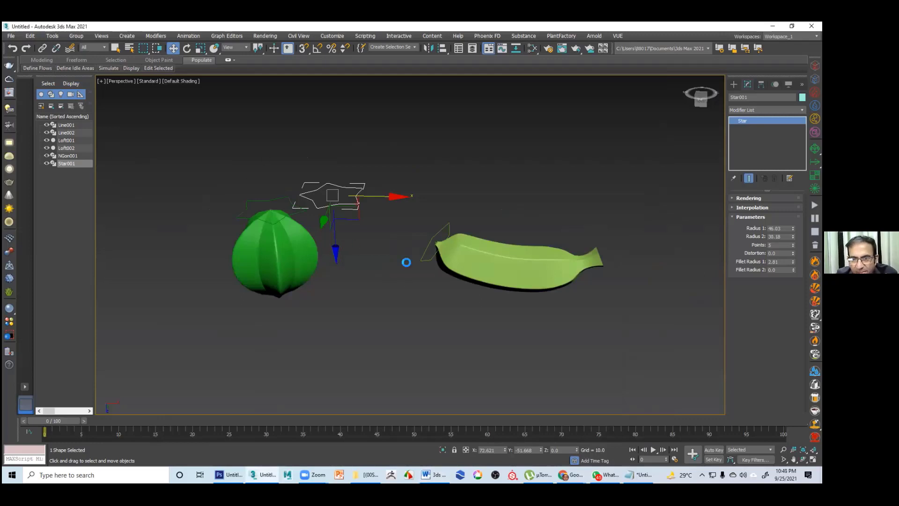
Return to 3ds Max and reset the scene to an empty default four-viewport layout
key("alt+f")
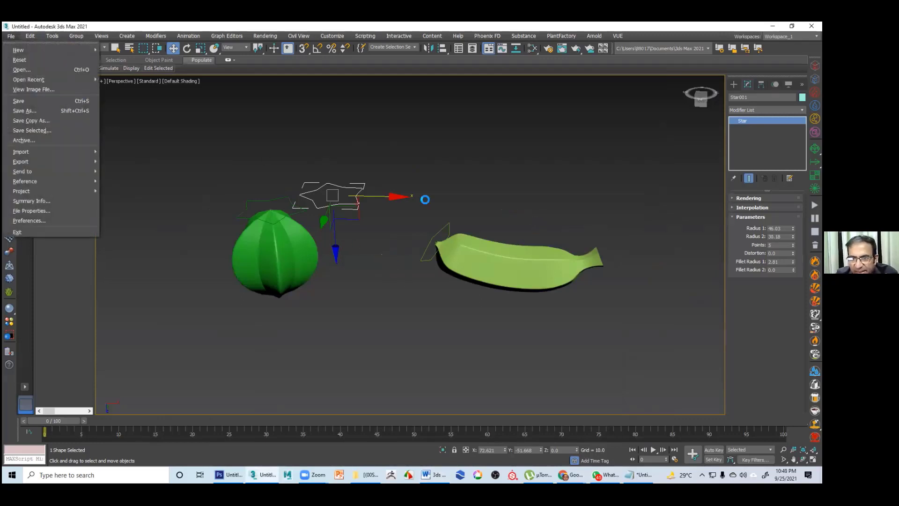
key("v")
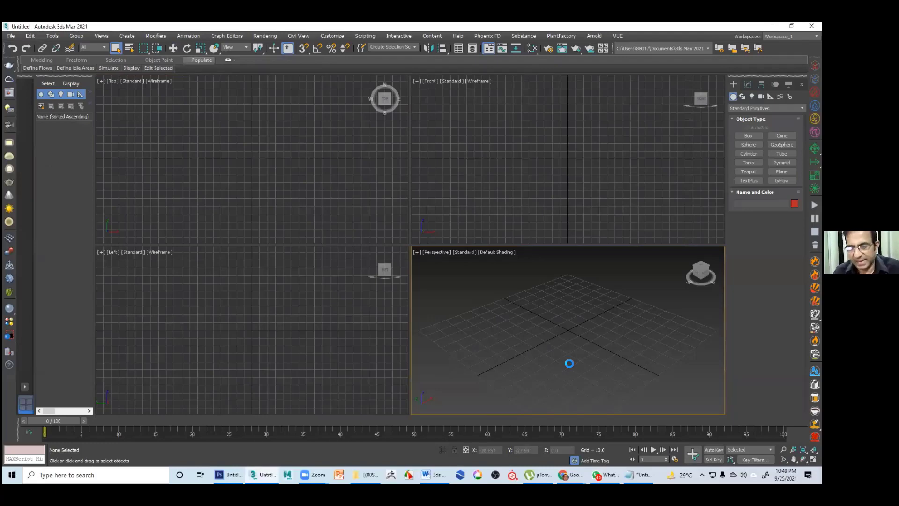
left_click(495, 186)
left_click(388, 200)
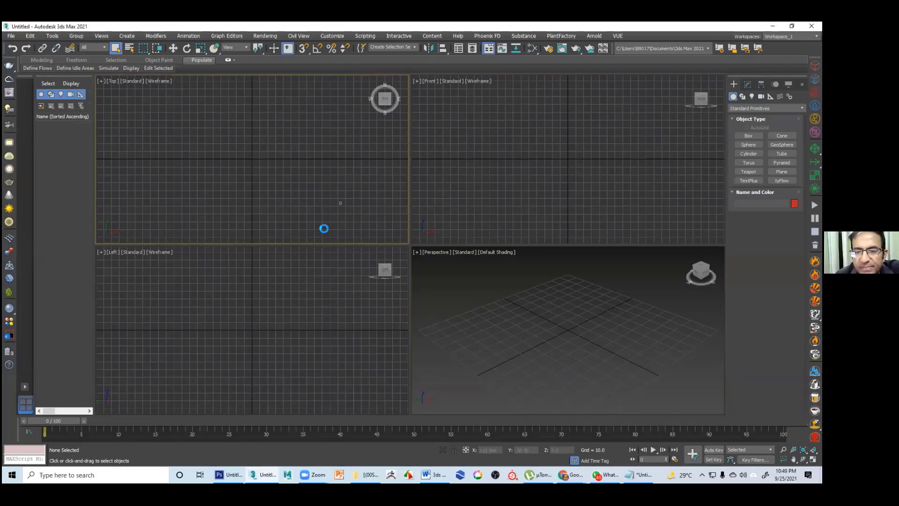
left_click(307, 328)
left_click(520, 311)
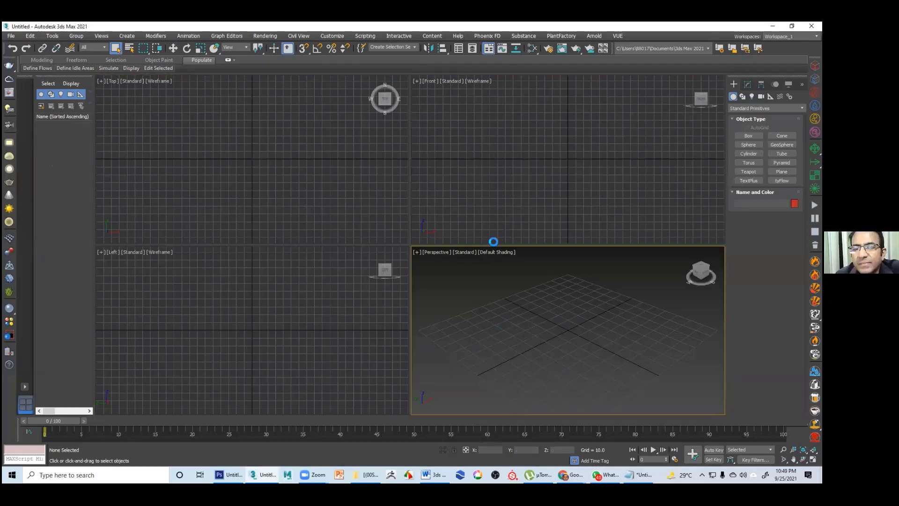
left_click(480, 198)
left_click(363, 199)
left_click(313, 343)
left_click(558, 317)
Maximize the Front viewport and bring up the spline shapes for creation
left_click(616, 159)
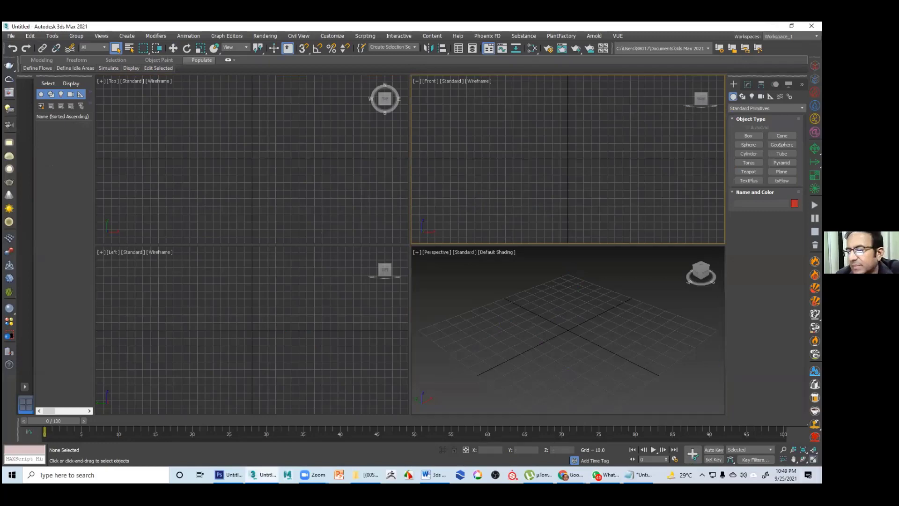
key("alt+w")
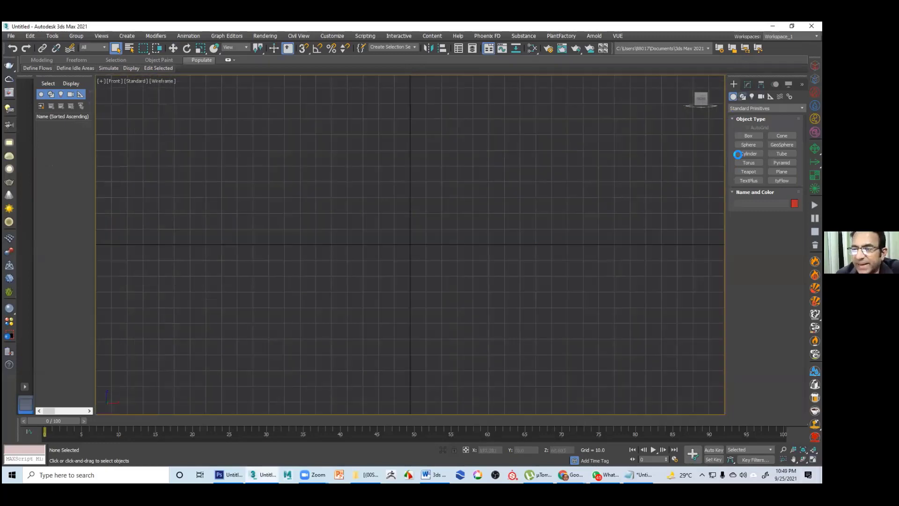
left_click(742, 96)
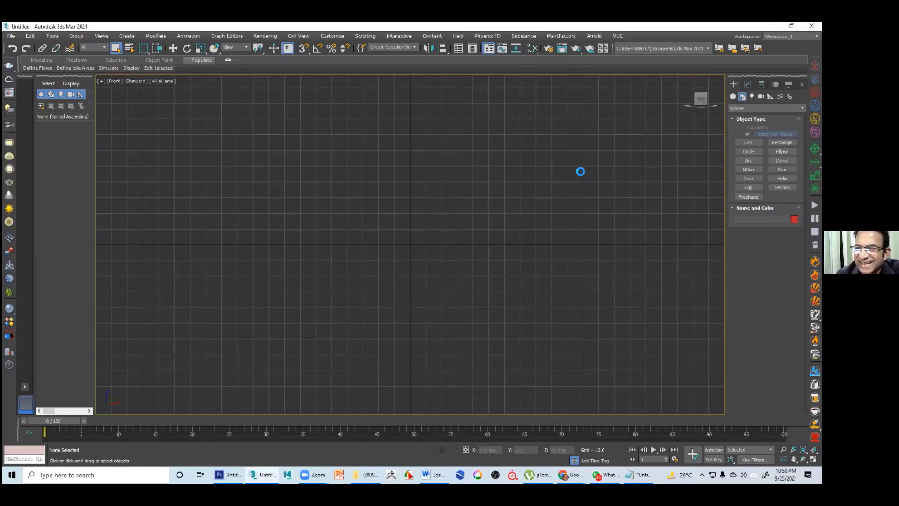
middle_click_drag(577, 174, 574, 192)
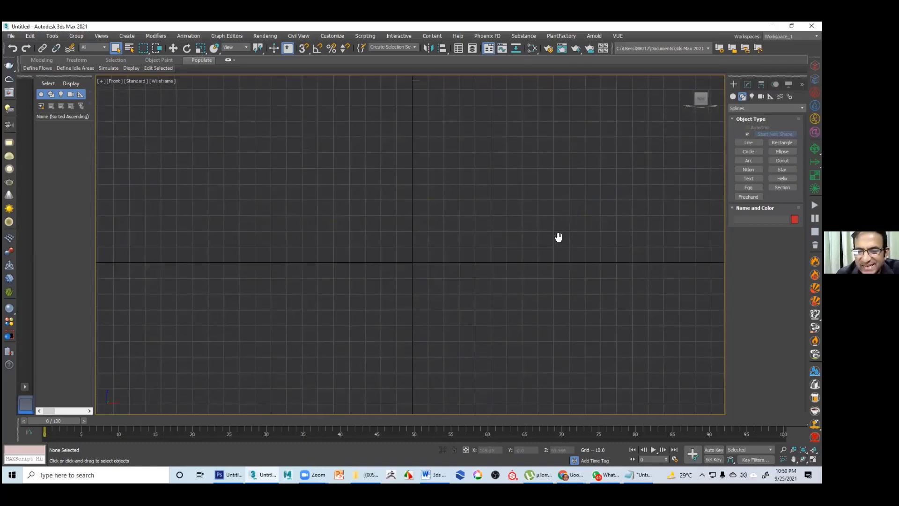
middle_click_drag(559, 237, 542, 257)
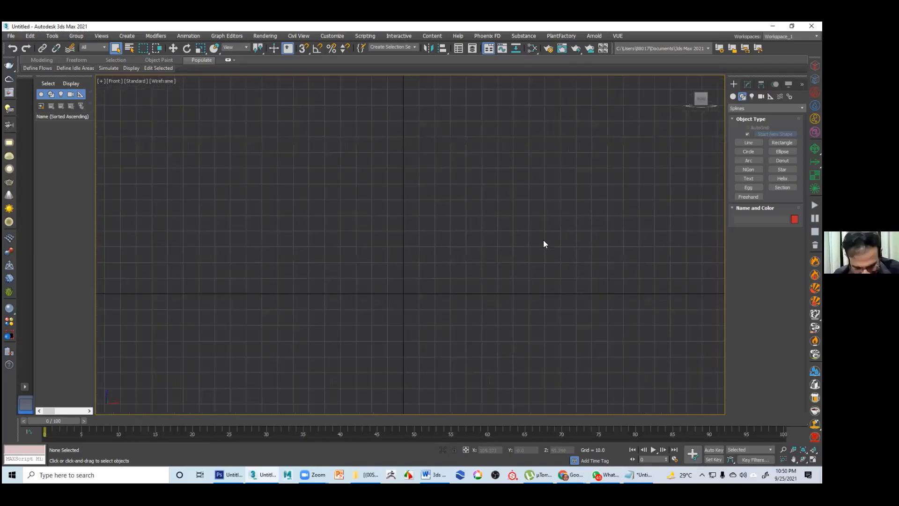
scroll(543, 243, "up", 1)
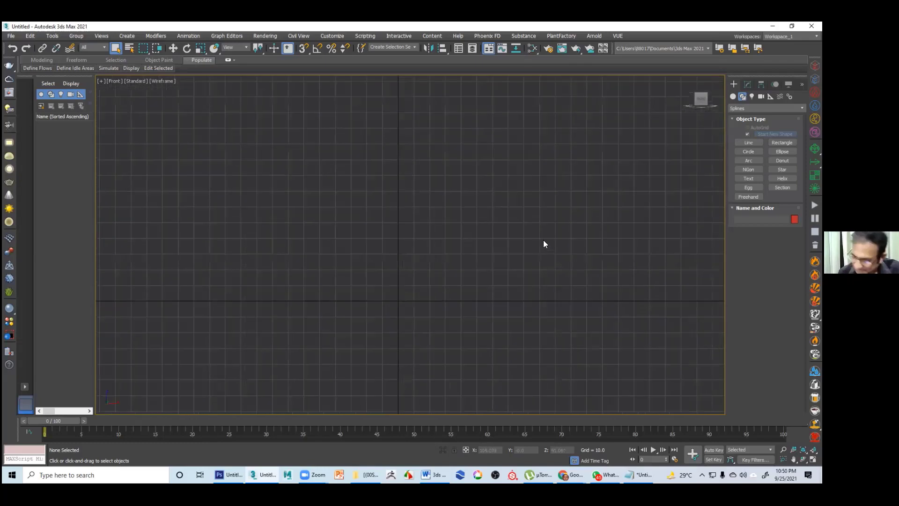
scroll(544, 241, "up", 1)
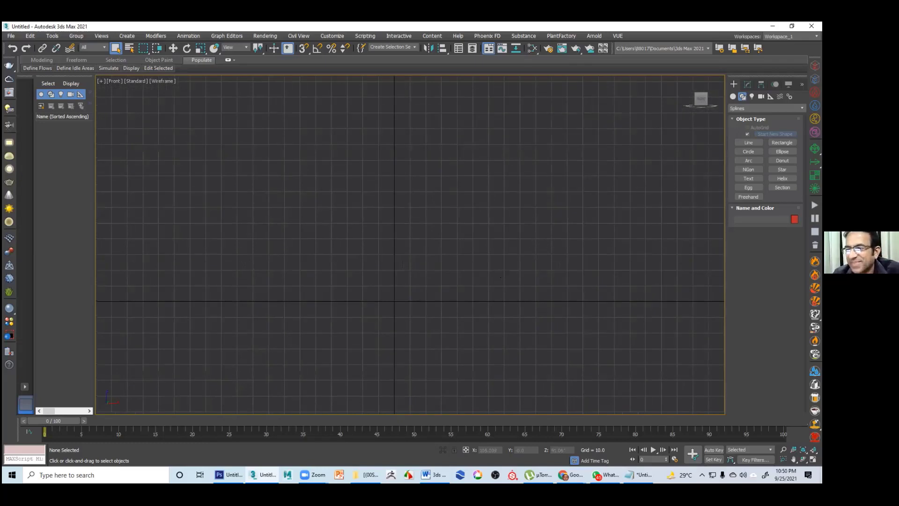
middle_click_drag(720, 151, 718, 169)
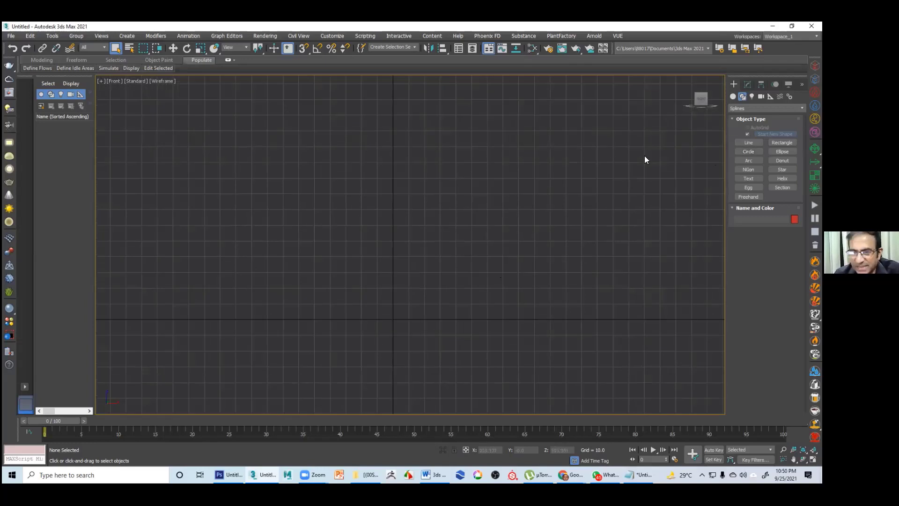
Draw the front of a left-facing human head with the Line tool, curving from brow through nose, lips and chin to the throat
left_click(748, 143)
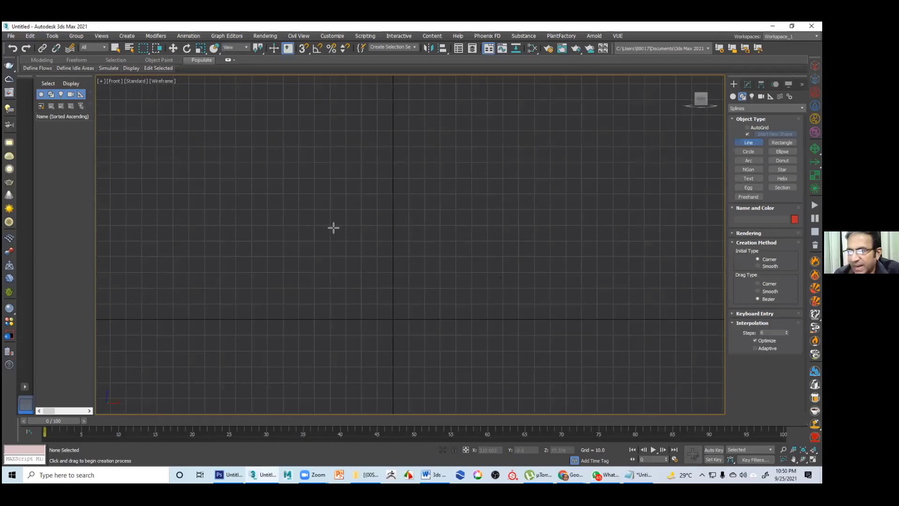
middle_click_drag(319, 126, 316, 157)
left_click(361, 149)
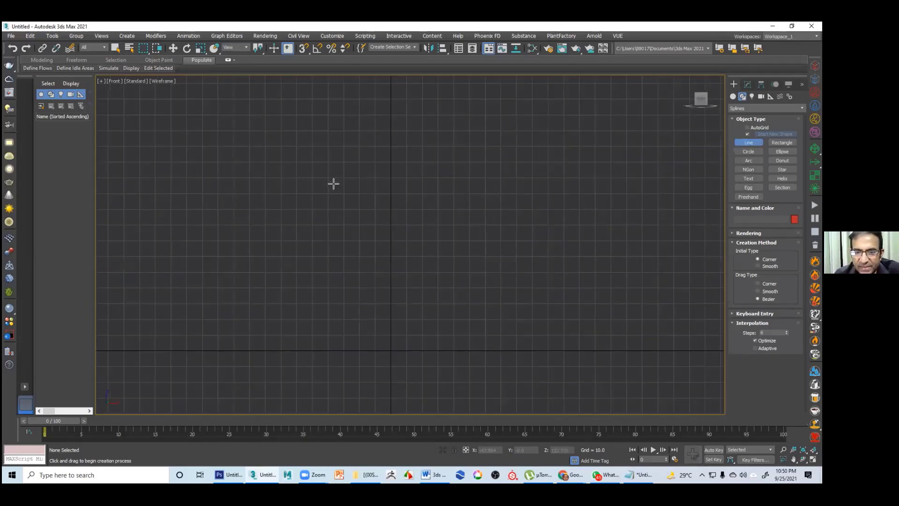
left_click(346, 187)
mouse_move(341, 193)
left_mouse_down()
mouse_move(352, 203)
mouse_move(341, 231)
mouse_move(313, 259)
mouse_move(339, 292)
mouse_move(359, 295)
left_mouse_up()
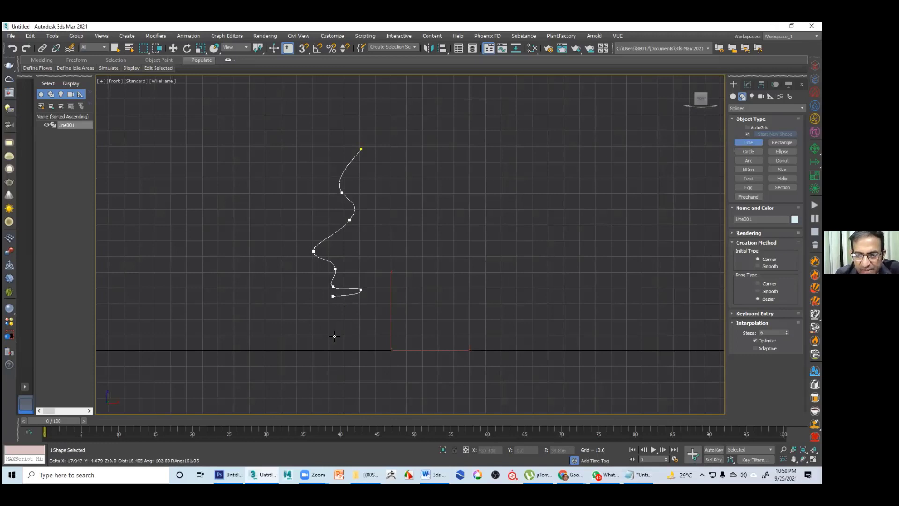
left_click_drag(332, 296, 339, 347)
left_click_drag(375, 343, 393, 342)
left_click_drag(417, 348, 424, 360)
left_click(428, 377)
Continue the head outline along the neck base, up the nape and over the skull to the brow, and close the spline
left_click(549, 361)
left_click_drag(511, 308, 510, 299)
left_click(519, 264)
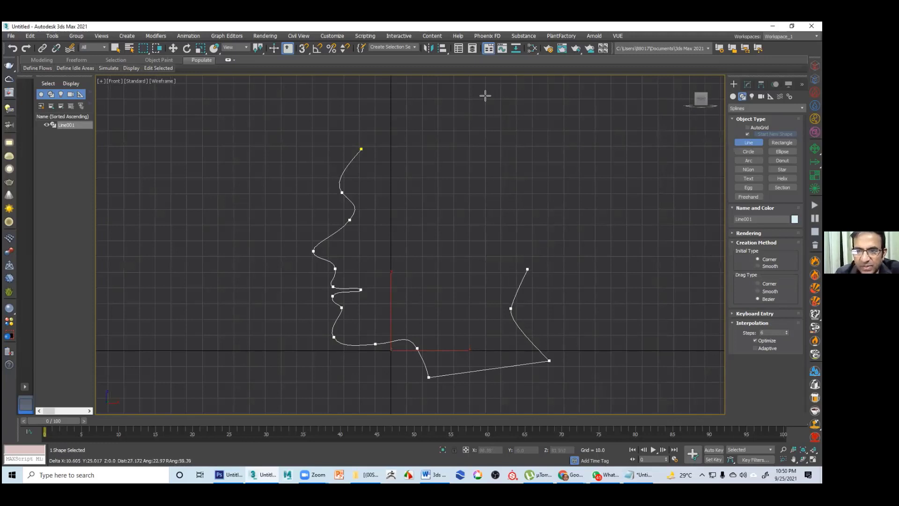
left_click_drag(354, 129, 344, 147)
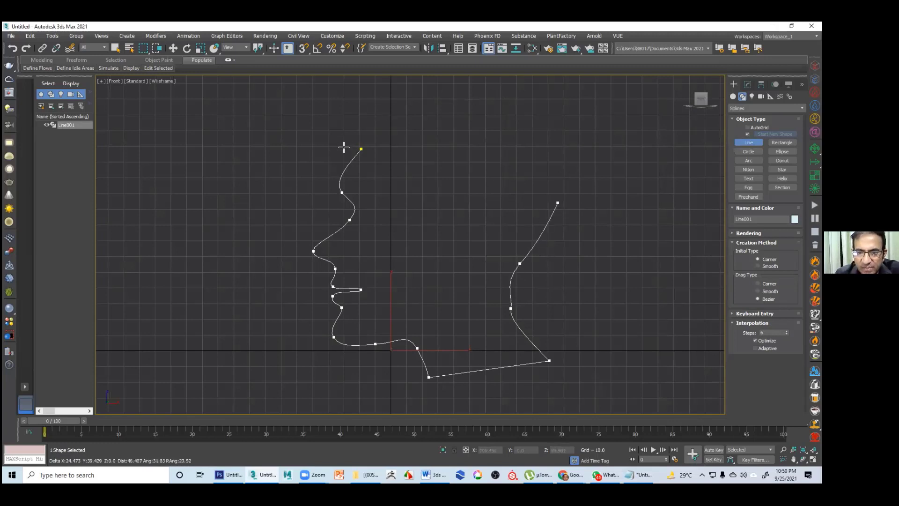
left_click(361, 149)
left_click(397, 263)
Draw an open, slightly arched eyebrow line inside the face
left_click(361, 195)
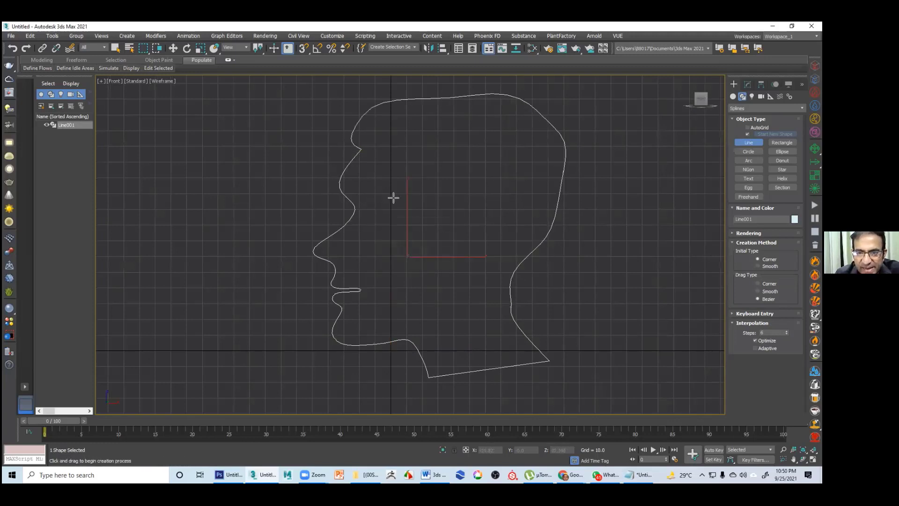
left_click_drag(373, 192, 379, 192)
left_click(414, 204)
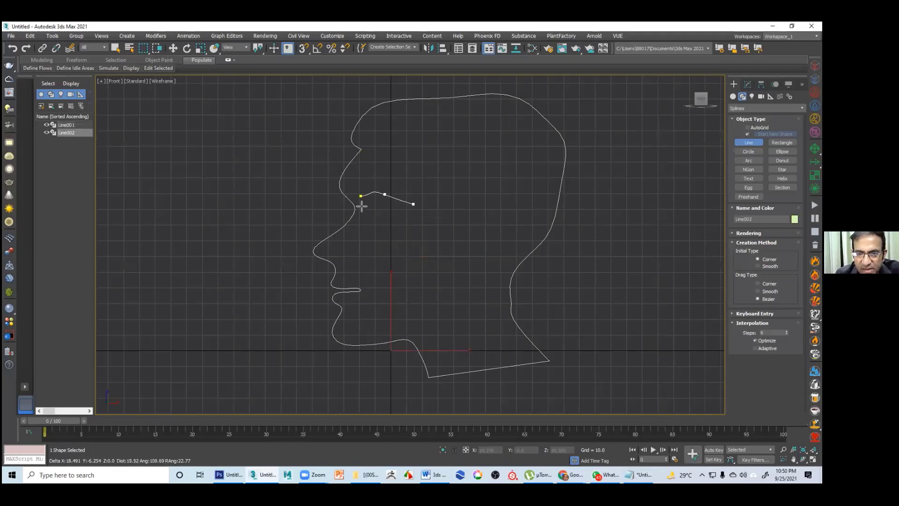
right_click(394, 218)
Draw a small triangular eye with a curved front edge below the eyebrow and close its spline
left_click(364, 205)
left_click(369, 225)
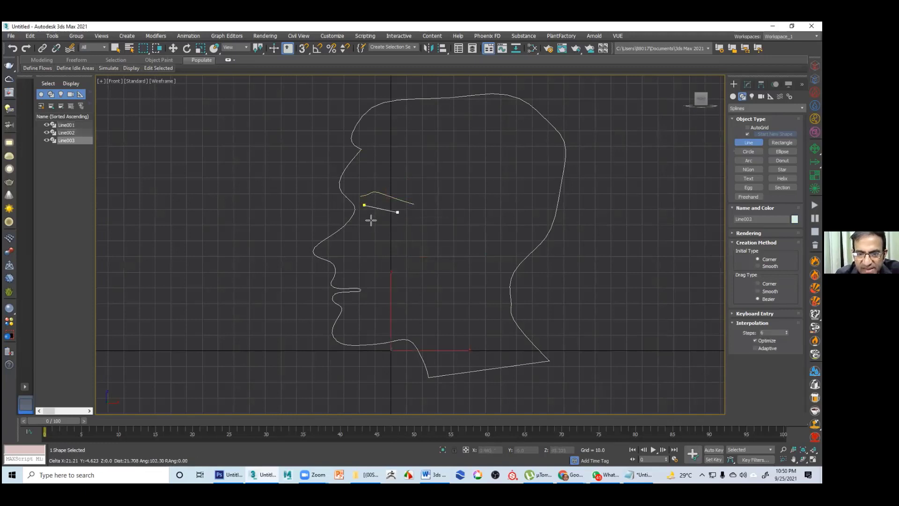
left_click(369, 215)
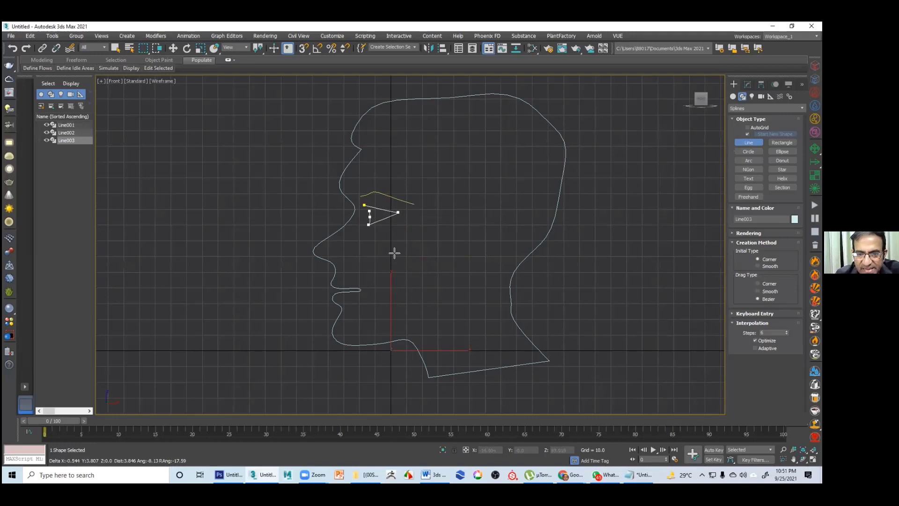
left_click(364, 205)
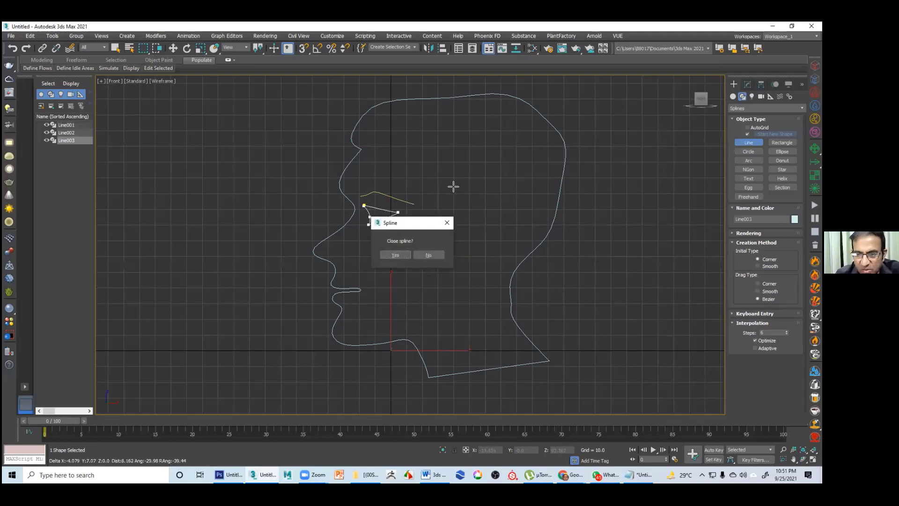
left_click(395, 255)
Draw an open hairline curving from the forehead down to the ear and over it to the nape, and select all four lines
left_click_drag(368, 152, 456, 195)
left_click(451, 240)
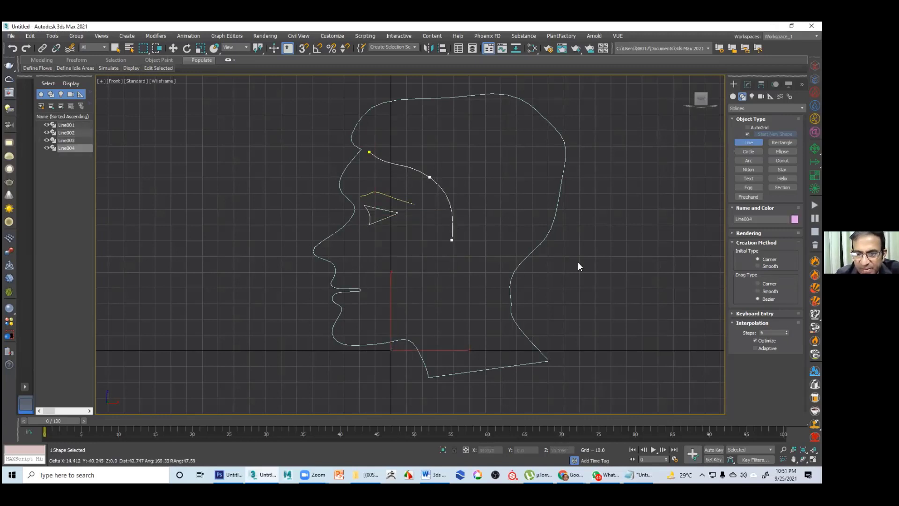
left_click(460, 242)
left_click_drag(497, 218, 508, 224)
left_click_drag(511, 260, 520, 266)
right_click(520, 266)
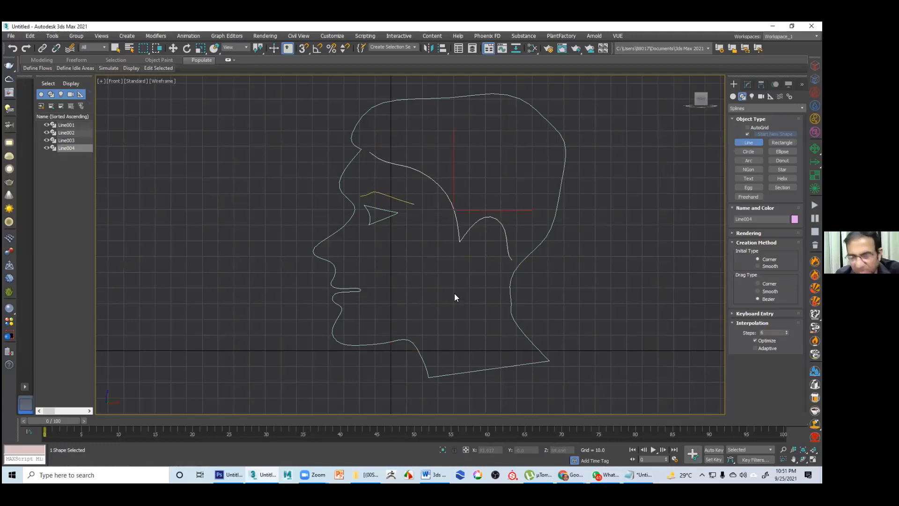
right_click(563, 266)
key("ctrl+a")
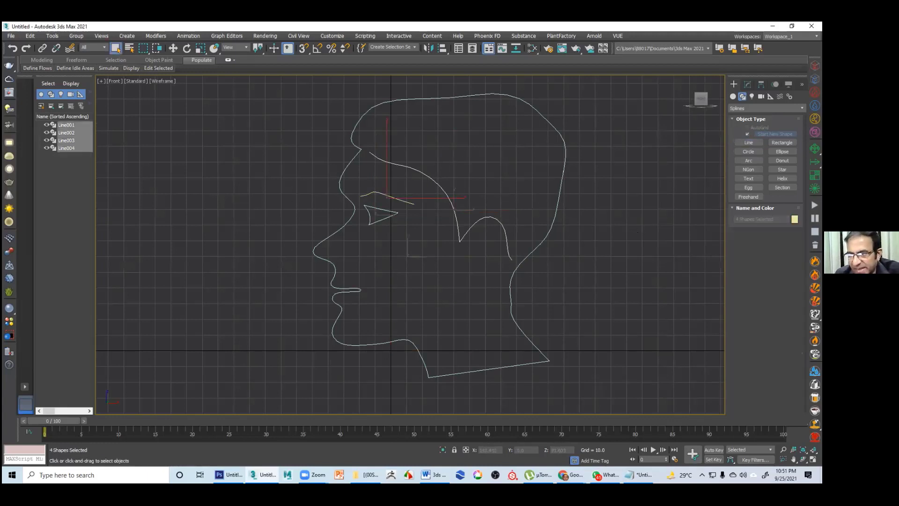
Draw an open S-curved profile line in the empty space beside the head, ending in a short horizontal base segment
middle_click_drag(565, 202, 471, 225)
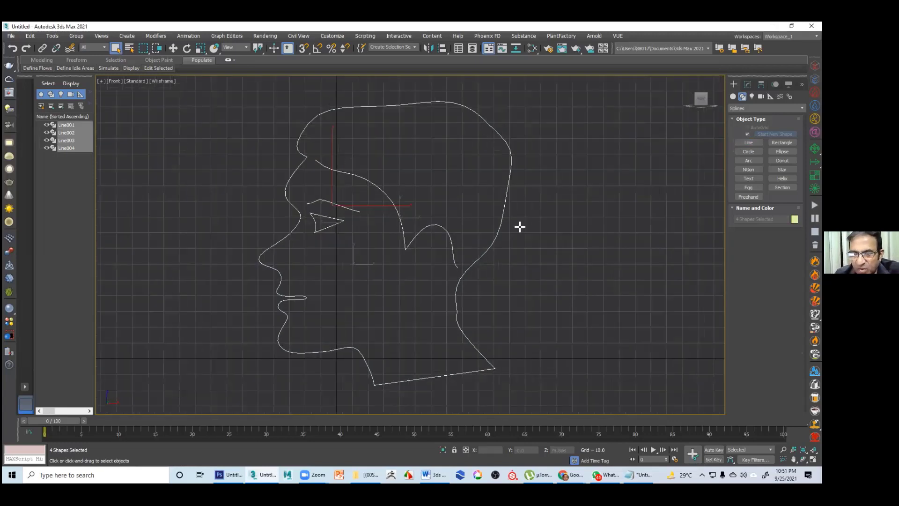
middle_click_drag(527, 228, 480, 227)
middle_click_drag(471, 160, 429, 160)
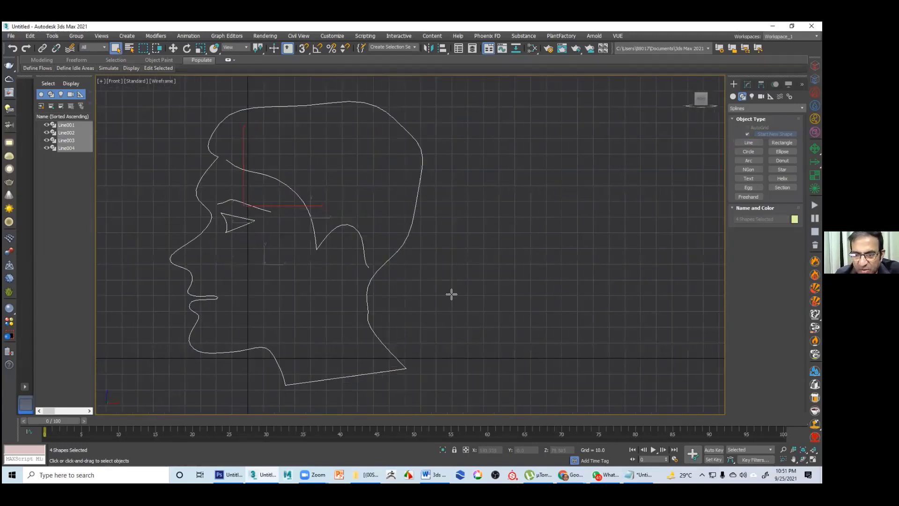
middle_click_drag(527, 358, 516, 355)
middle_click_drag(432, 315, 402, 313)
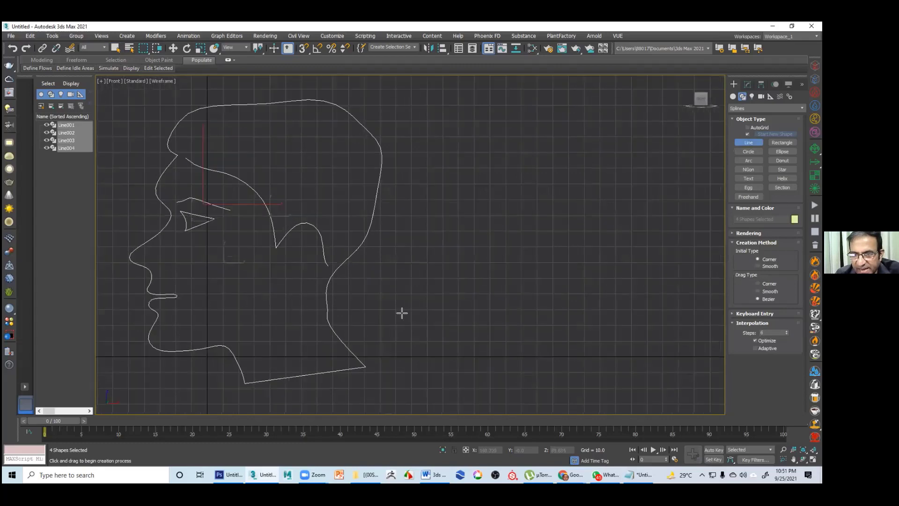
middle_click_drag(501, 304, 481, 301)
middle_click_drag(572, 334, 565, 332)
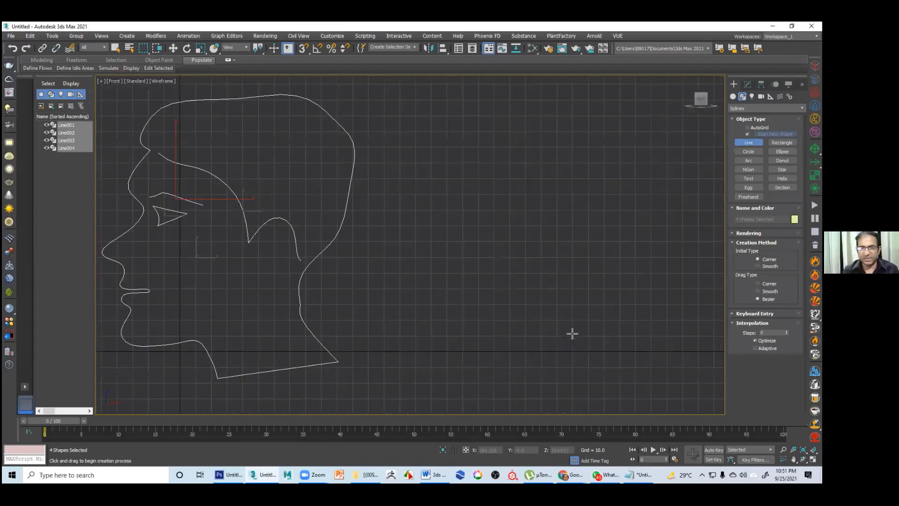
left_click(467, 152)
left_click(488, 214)
right_click(487, 213)
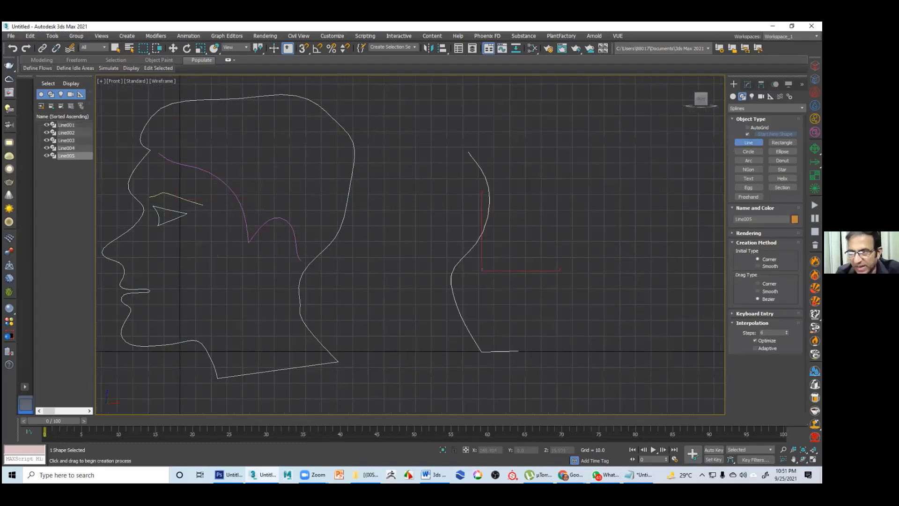
Apply a Lathe modifier to the S-curved profile and align its axis to Max to form a vase
left_click(747, 83)
left_click(766, 110)
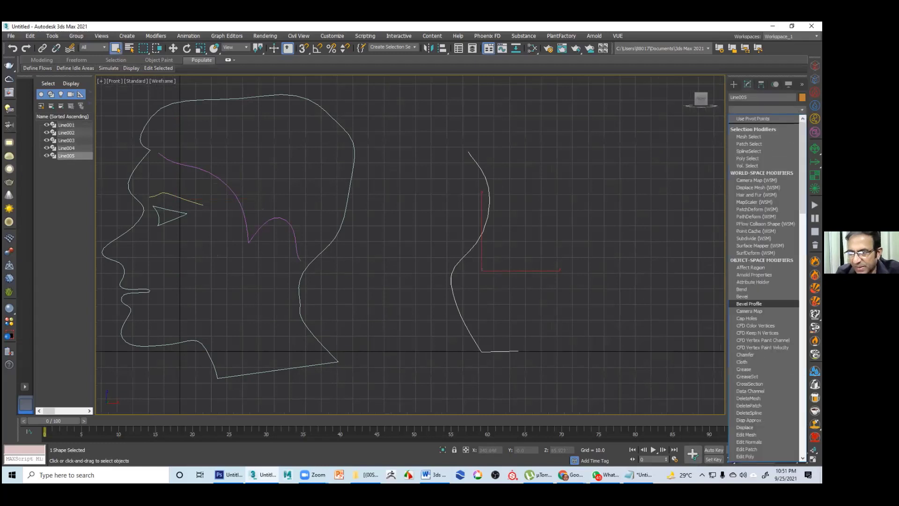
scroll(763, 258, "down", 5)
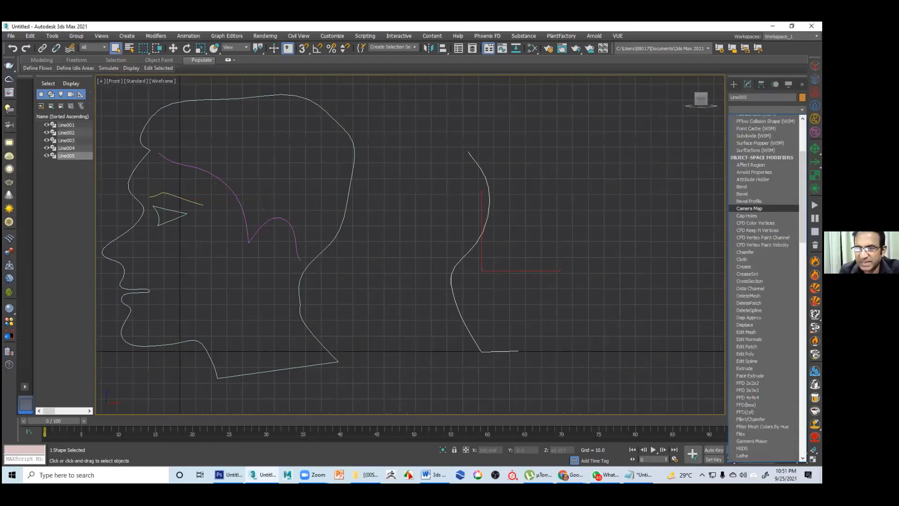
left_click(742, 455)
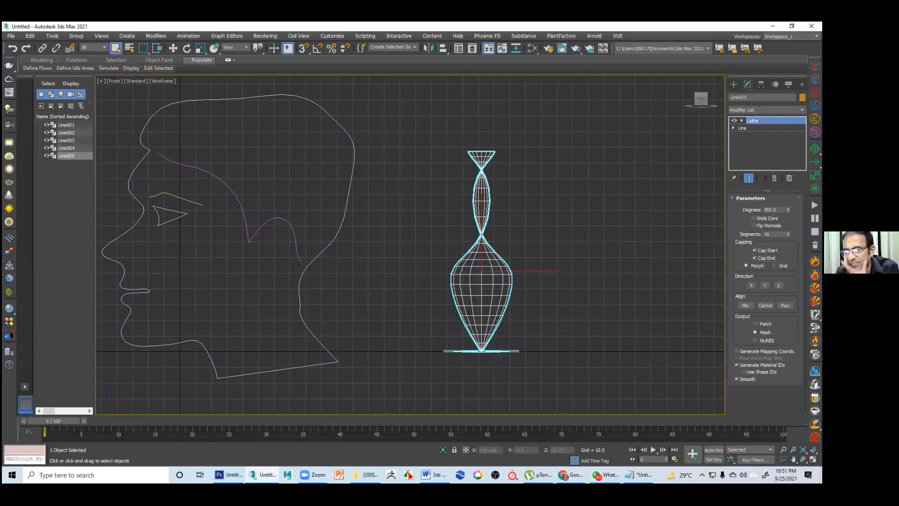
left_click(785, 305)
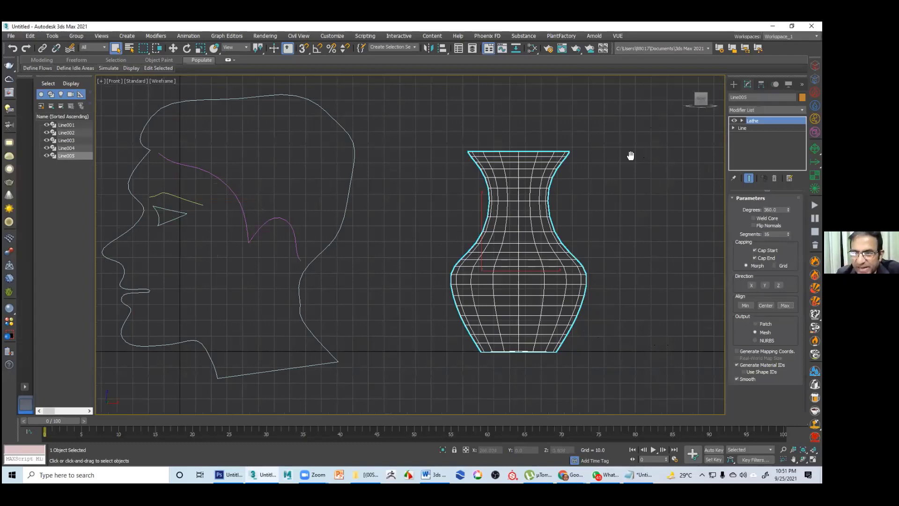
Draw an open stepped line with eight vertices and right-angled corners in the empty space beside the vase
key("alt+w")
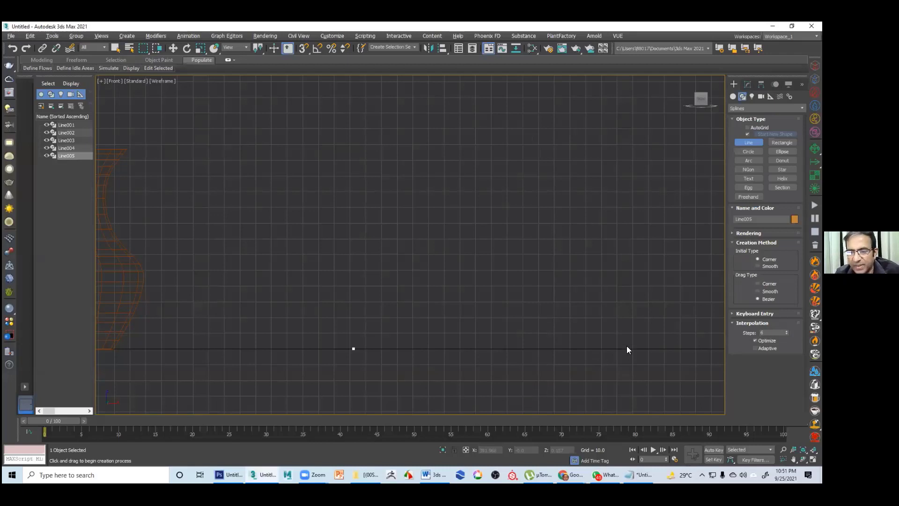
left_click(353, 348)
left_click(359, 213)
right_click(493, 249)
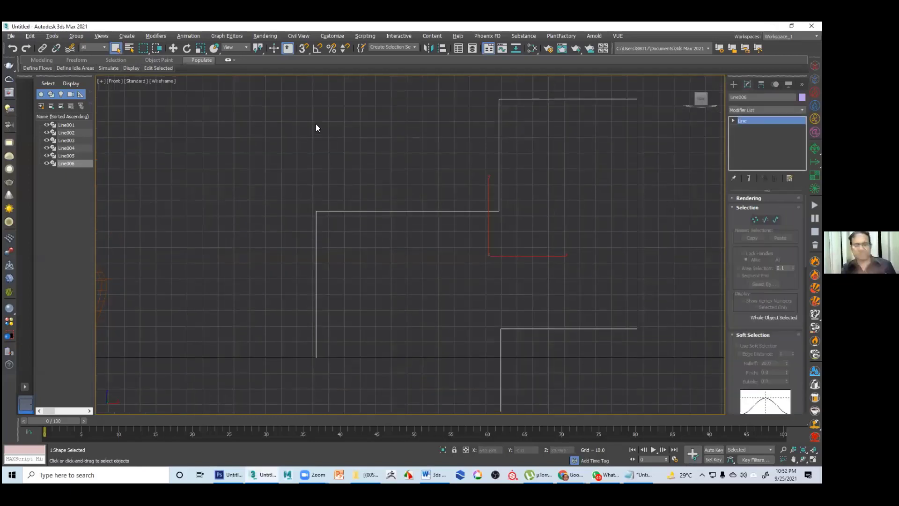
Select the six corner vertices of the stepped line and fillet them into wide rounded bends
key("1")
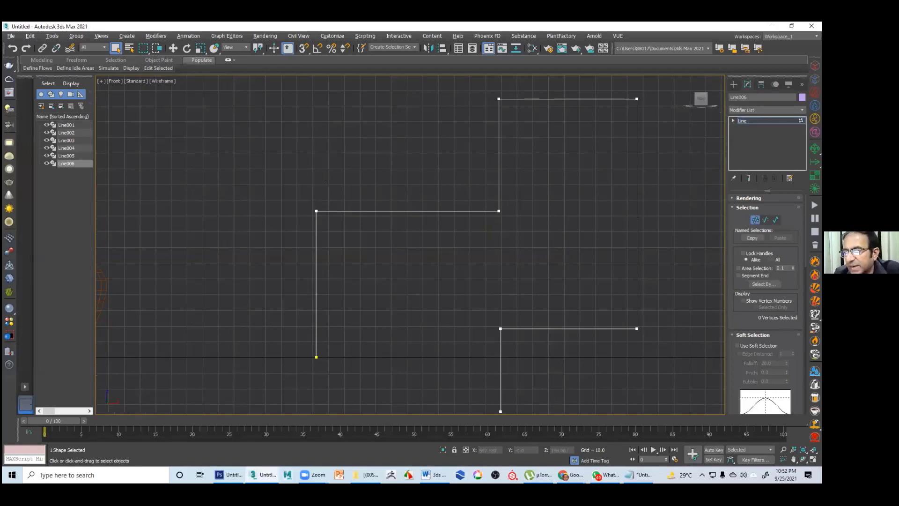
left_click(737, 345)
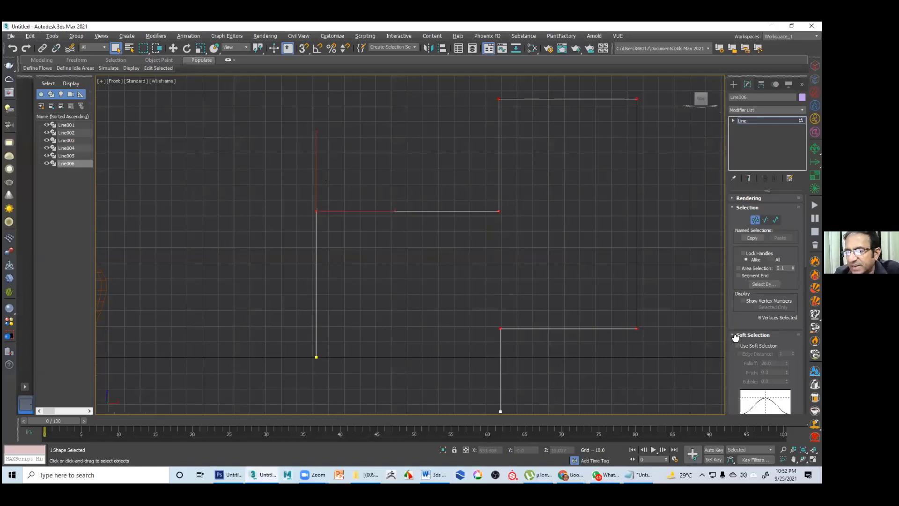
scroll(737, 345, "down", 5)
scroll(748, 302, "down", 3)
mouse_move(795, 328)
left_mouse_down()
mouse_move(795, 285)
mouse_move(794, 318)
left_mouse_up()
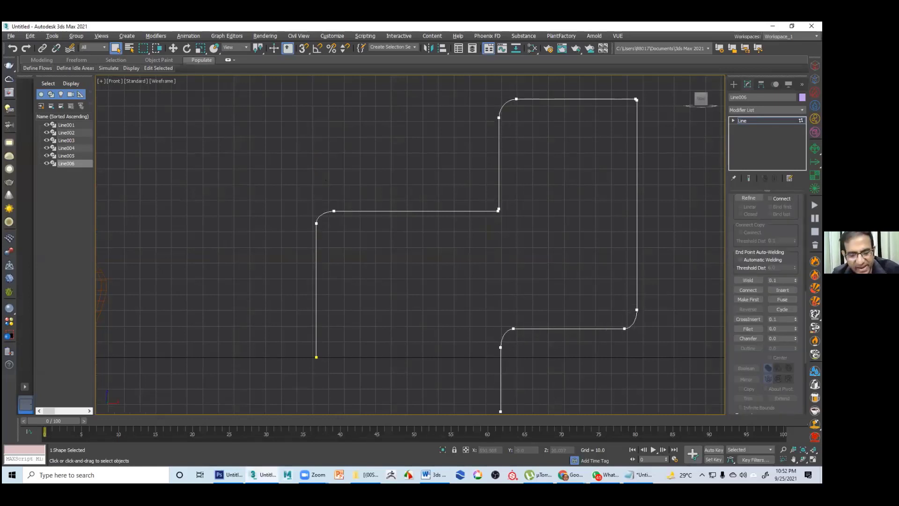
key("ctrl+z")
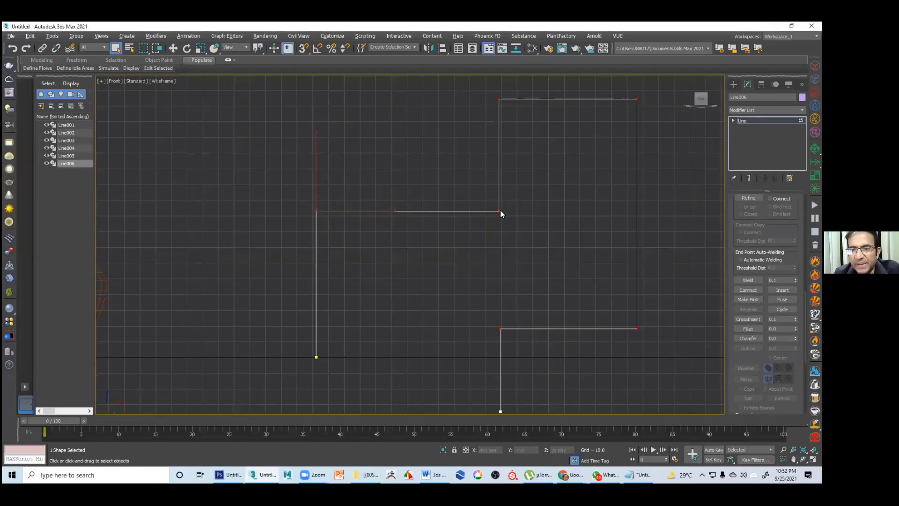
right_click(493, 161)
key("Escape")
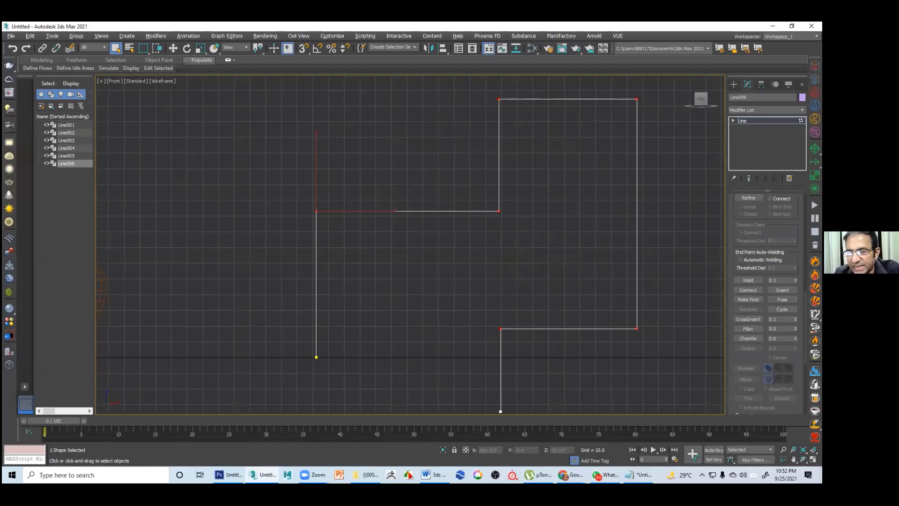
key("ctrl+y")
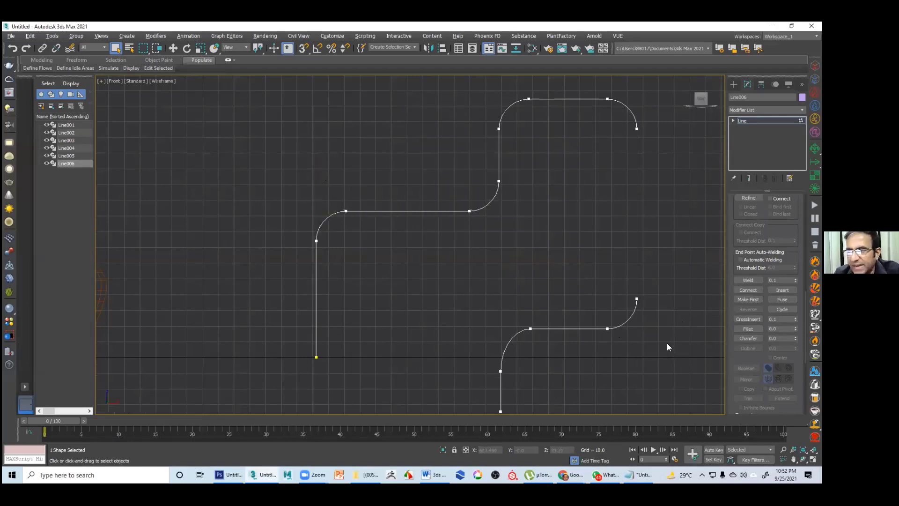
Draw a small donut spline on the ground below the rounded line in the perspective view
key("p")
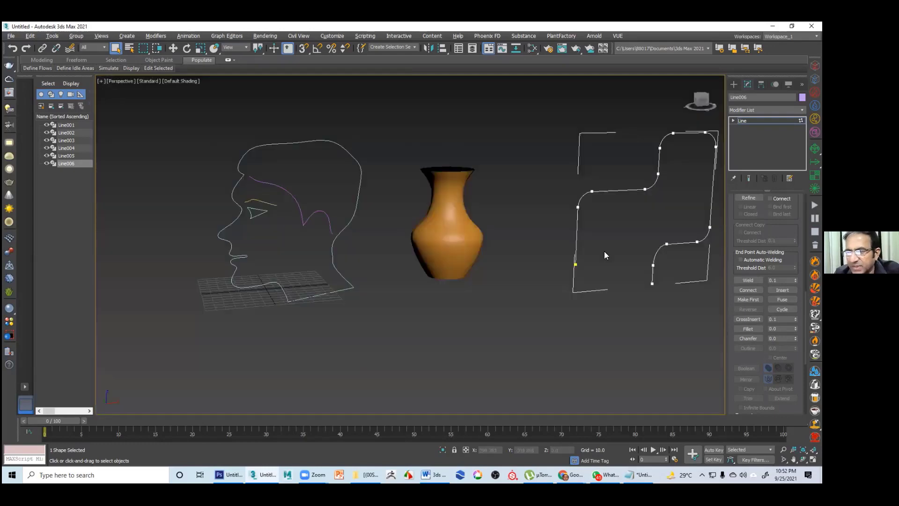
middle_click_drag(507, 375, 377, 401)
left_click(733, 83)
right_click(581, 259)
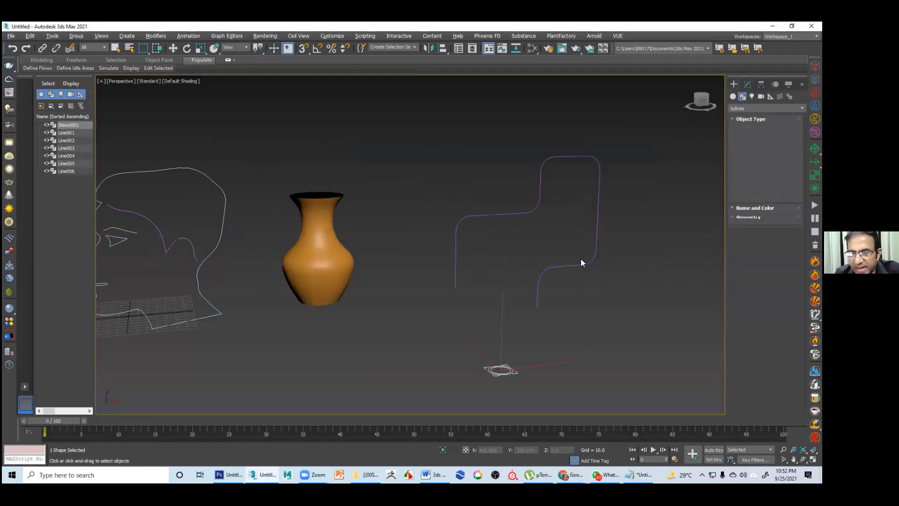
Create a Loft compound object with the rounded line as path and the small donut as shape
left_click_drag(450, 253, 482, 264)
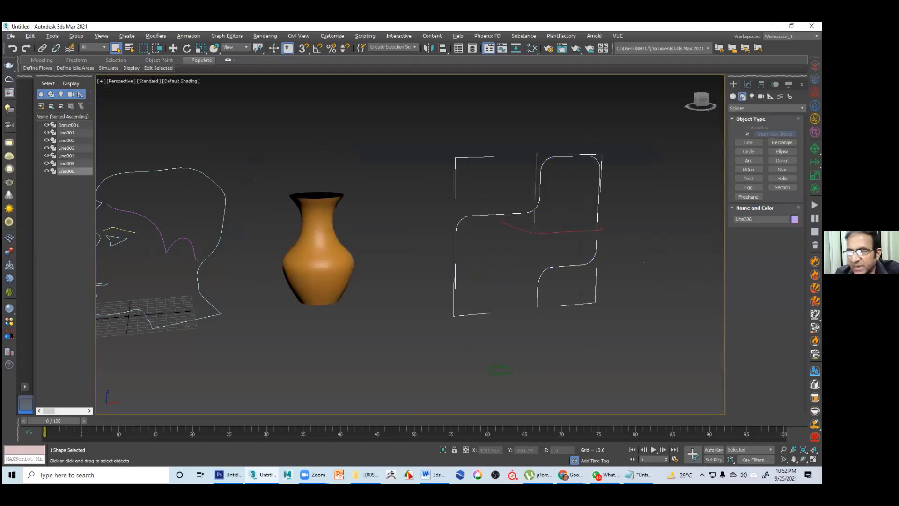
left_click(733, 96)
left_click(766, 108)
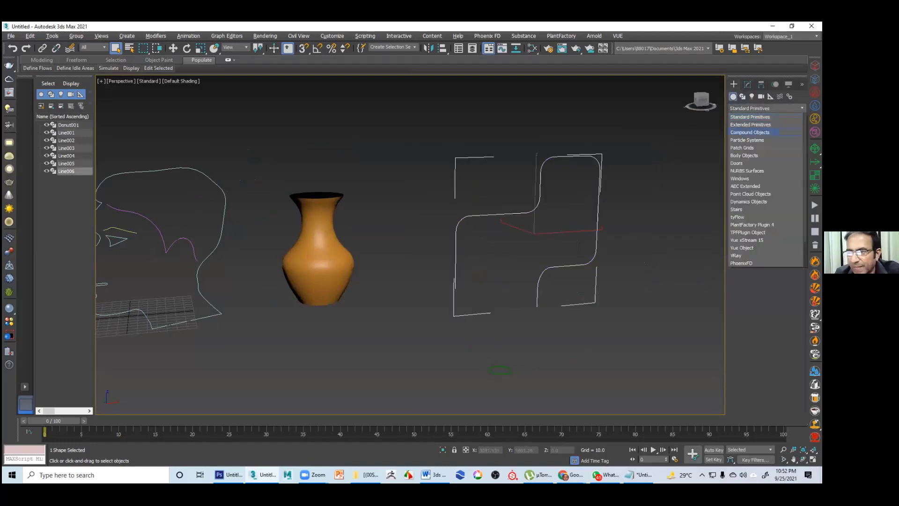
left_click(749, 130)
left_click(782, 162)
left_click(782, 226)
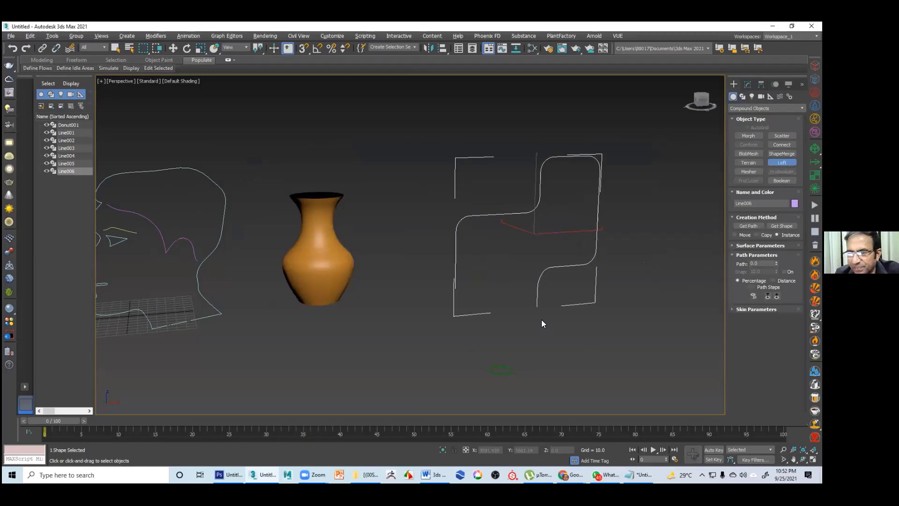
left_click(499, 367)
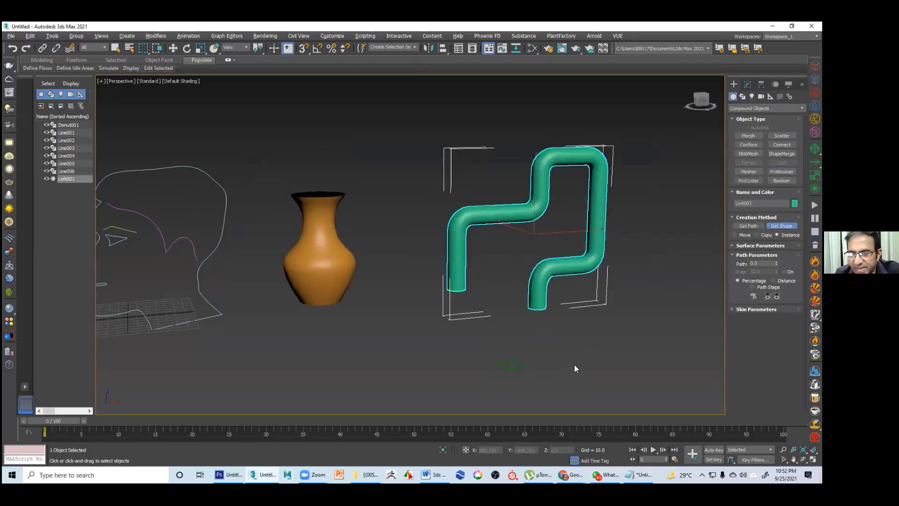
Examine the lofted pipe from below and from the front, including its open ends and bends
middle_click_drag(572, 277, 564, 301, "alt")
middle_click_drag(561, 360, 561, 364, "alt")
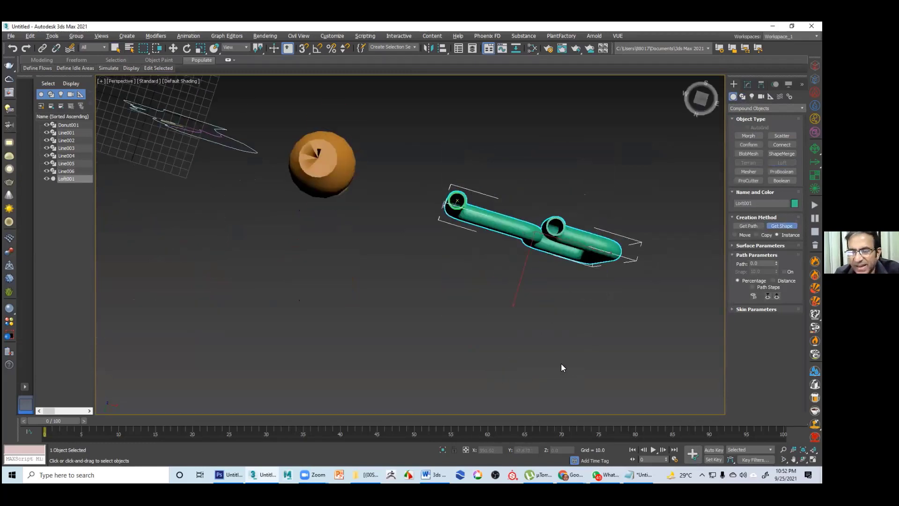
middle_click_drag(490, 285, 511, 235, "alt")
middle_click_drag(526, 301, 531, 306, "alt")
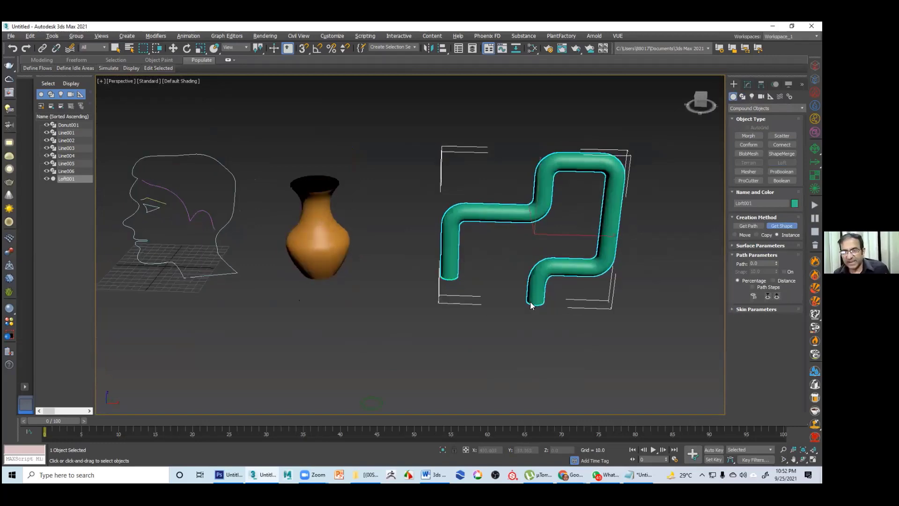
middle_click_drag(530, 305, 531, 305, "alt")
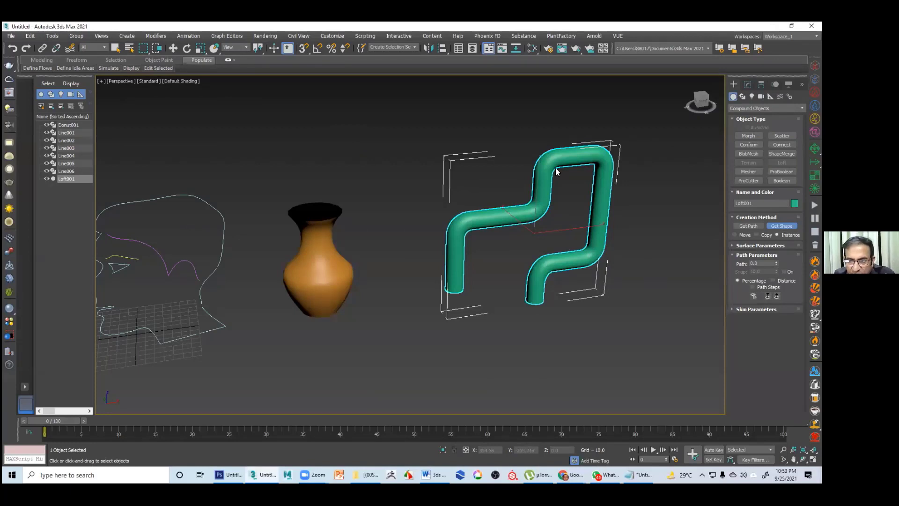
left_click(582, 259)
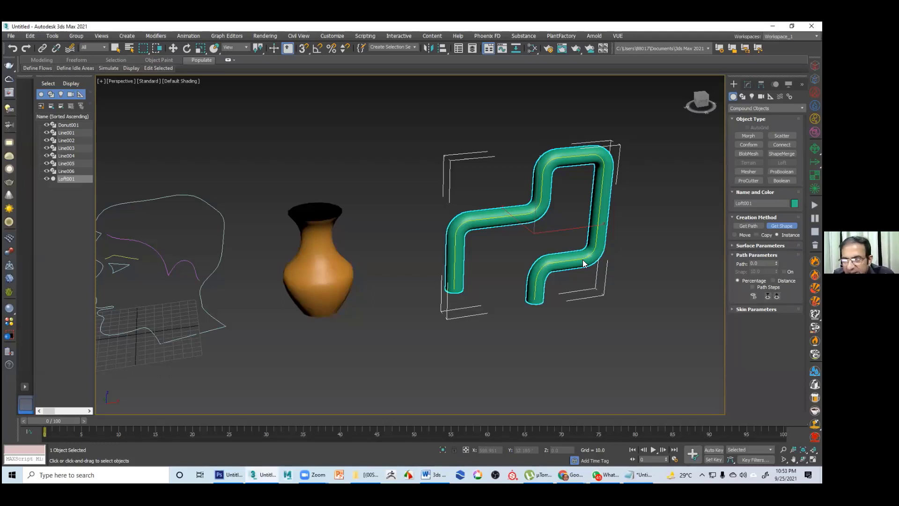
Create a small standard-primitive plane on the ground between the vase and the pipe
left_click(765, 108)
left_click(758, 115)
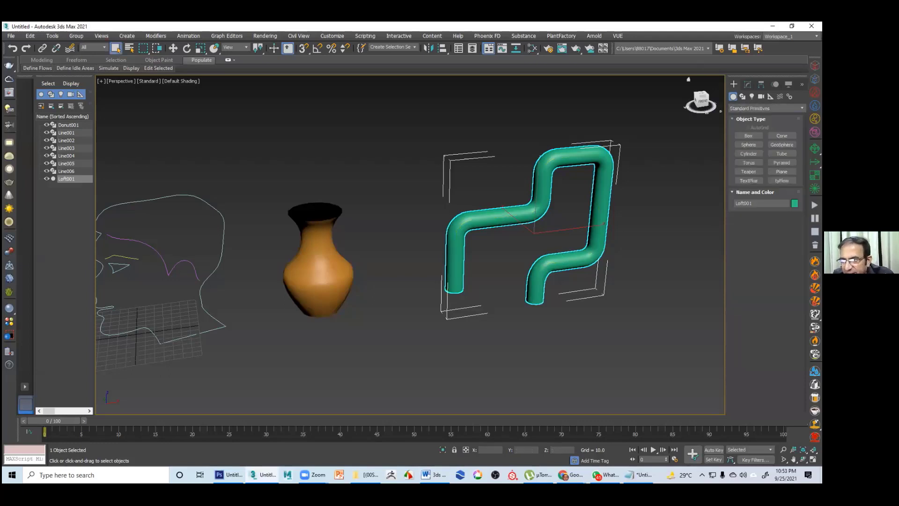
left_click(781, 172)
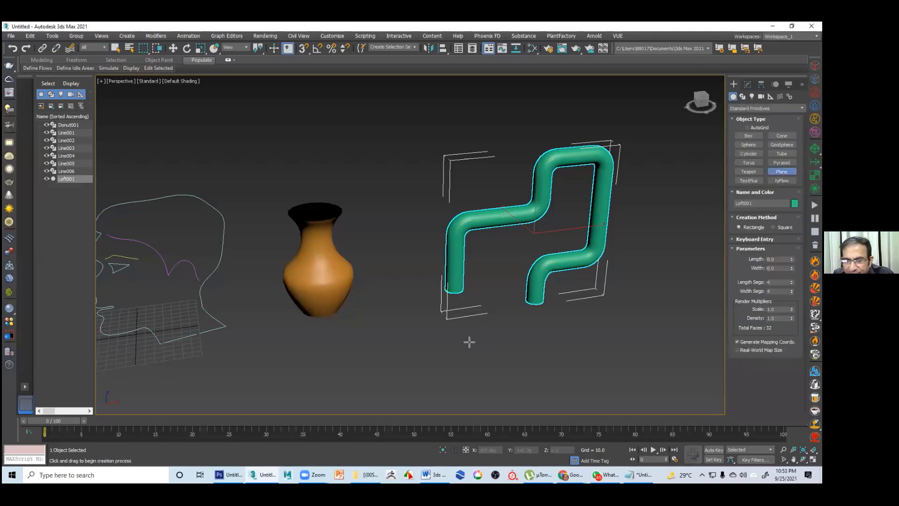
middle_click_drag(469, 342, 479, 341)
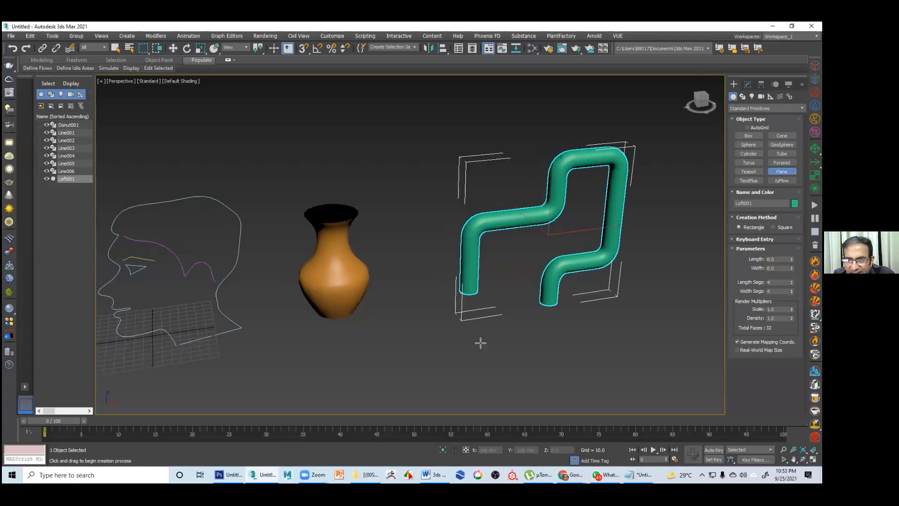
left_click_drag(392, 355, 406, 364)
right_click(406, 369)
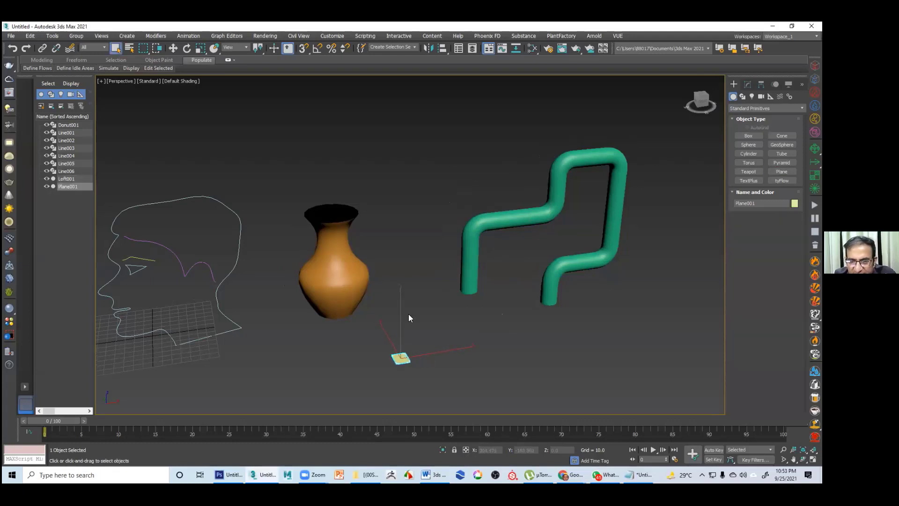
Inspect the small plane up close and compare it with the vase and the pipe in the whole scene
middle_click_drag(406, 334, 406, 311)
middle_click_drag(405, 362, 406, 326)
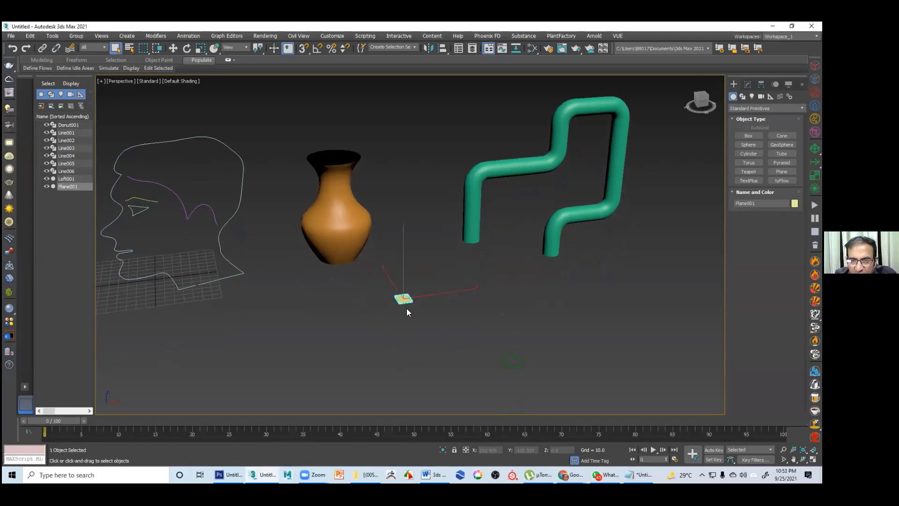
scroll(406, 307, "up", 4)
scroll(419, 287, "up", 2)
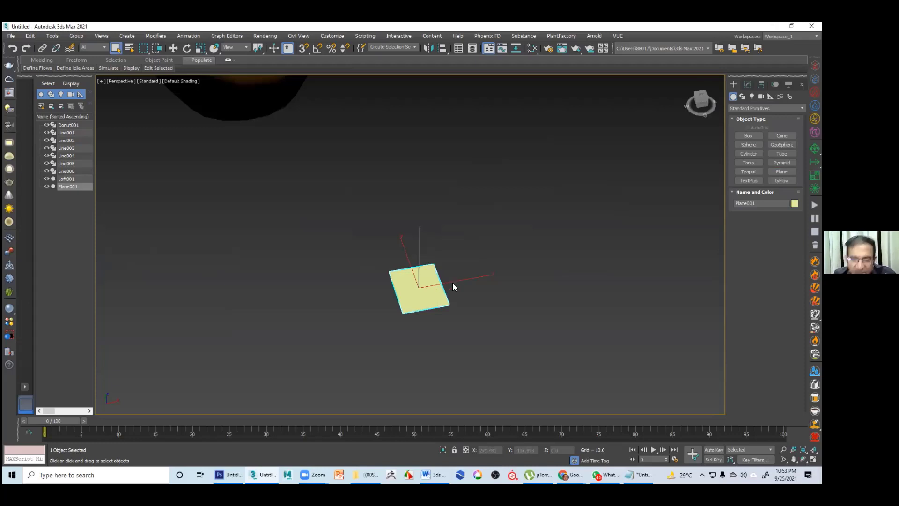
scroll(451, 288, "down", 2)
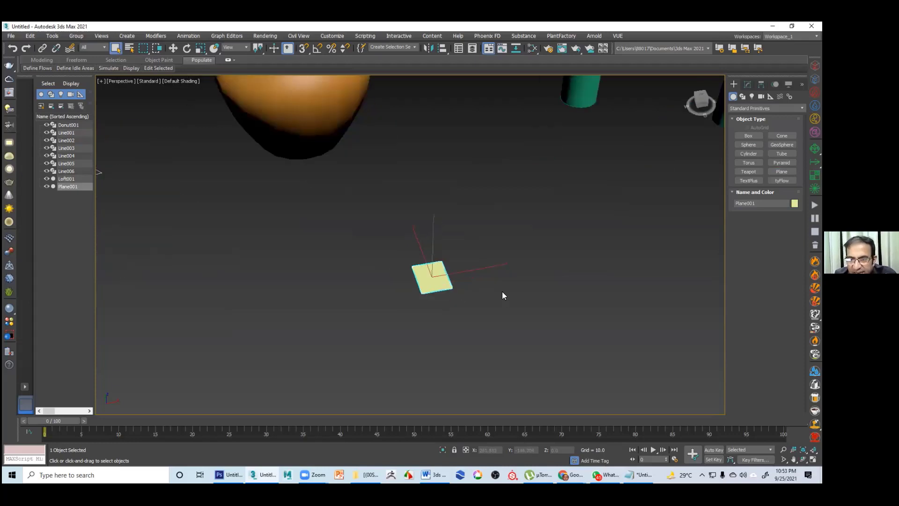
scroll(502, 292, "down", 3)
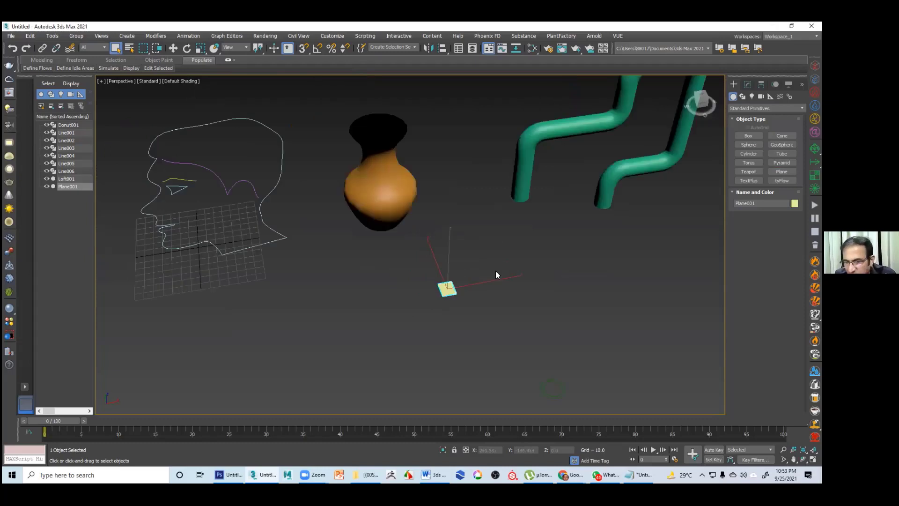
middle_click_drag(496, 272, 426, 370)
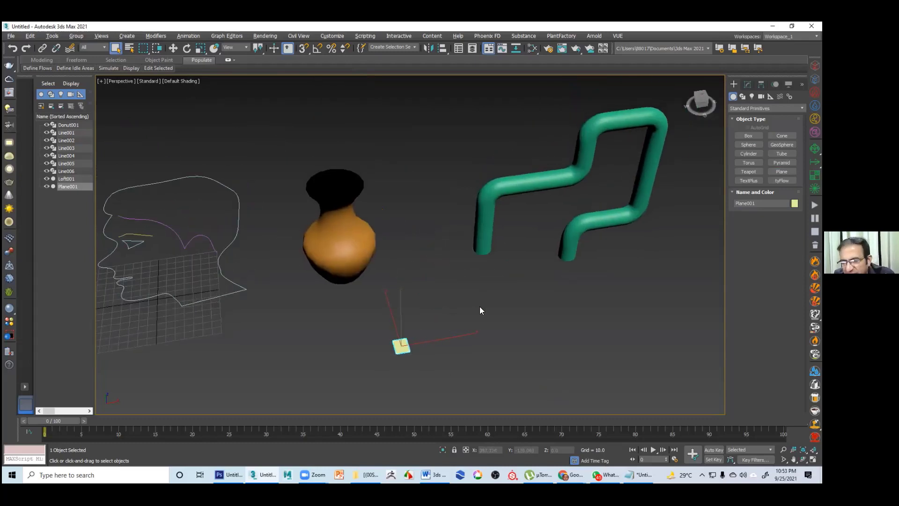
middle_click_drag(479, 306, 516, 317, "alt")
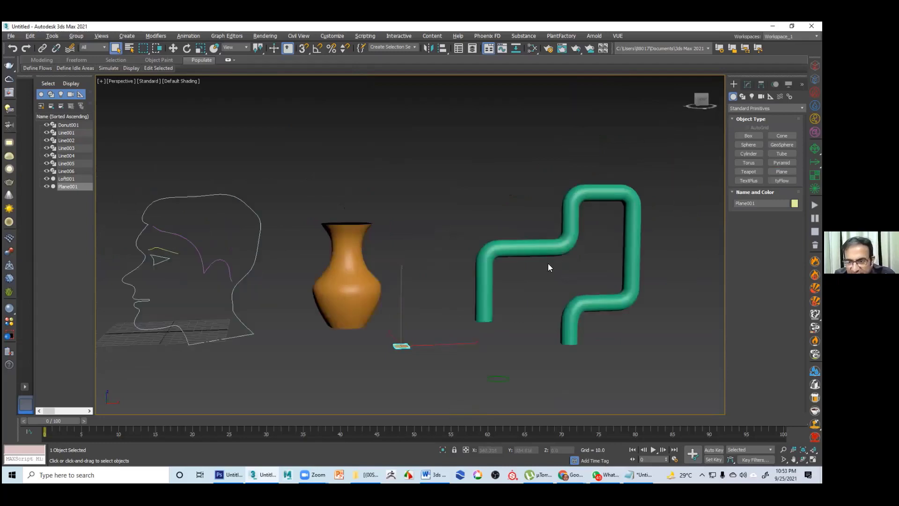
middle_click_drag(684, 219, 649, 210)
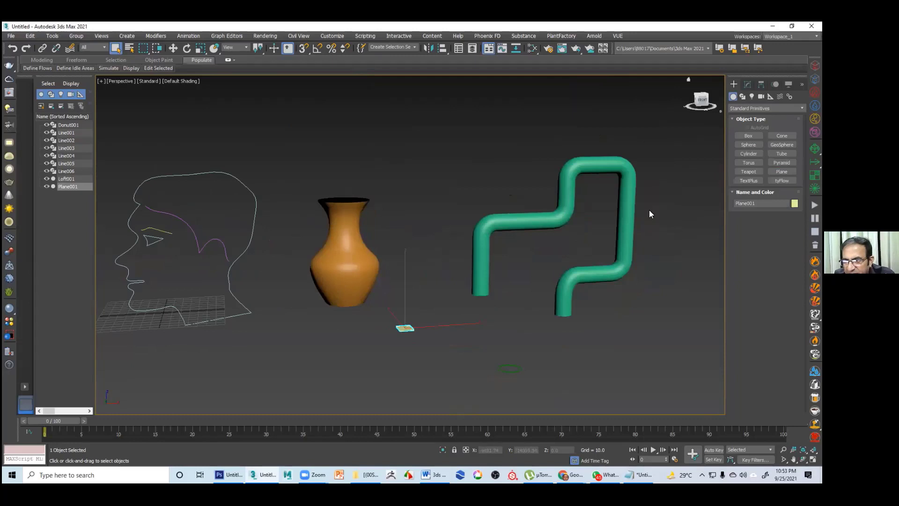
Draw a circle and a six-sided NGon of radius about 46 on the ground in front of the vase and the pipe
left_click(742, 96)
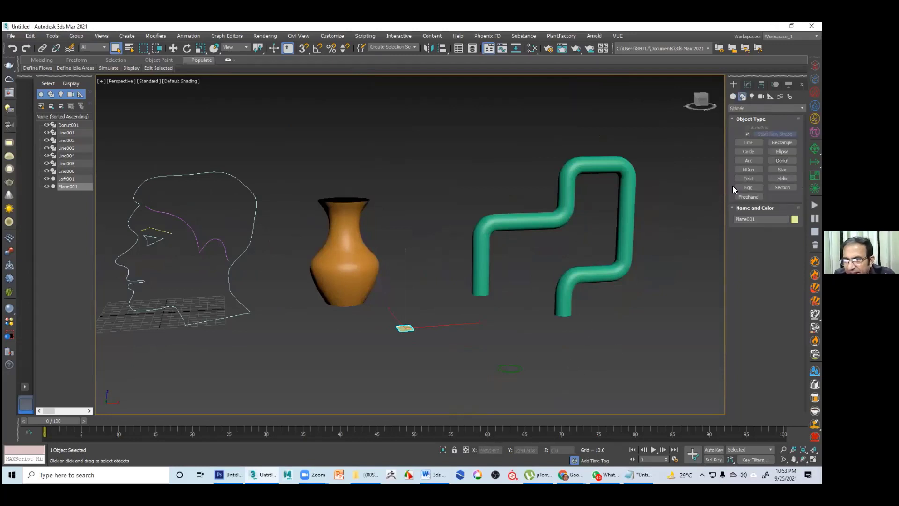
left_click(748, 151)
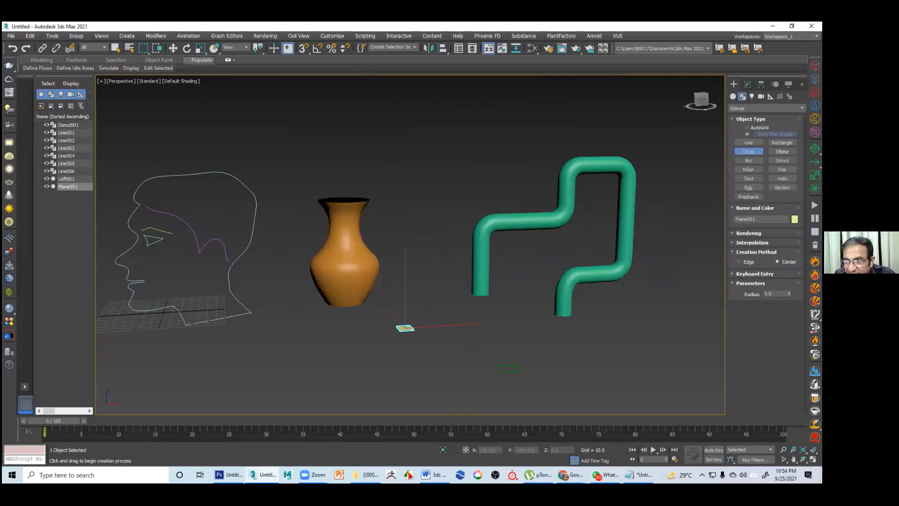
left_click_drag(570, 366, 602, 367)
left_click(748, 169)
left_click_drag(389, 364, 450, 371)
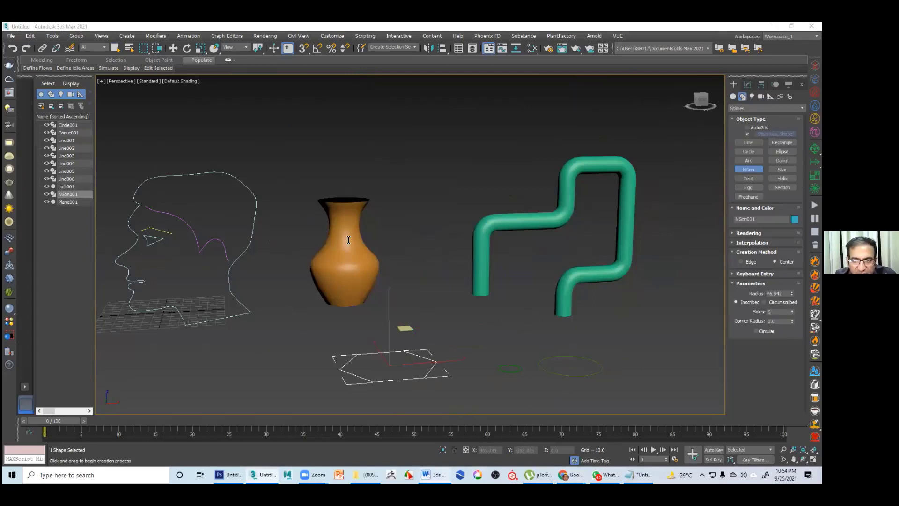
Switch to the Word course outline and add a "Text" bullet below "Use of Extrude command" in Class#4
key("alt+Tab")
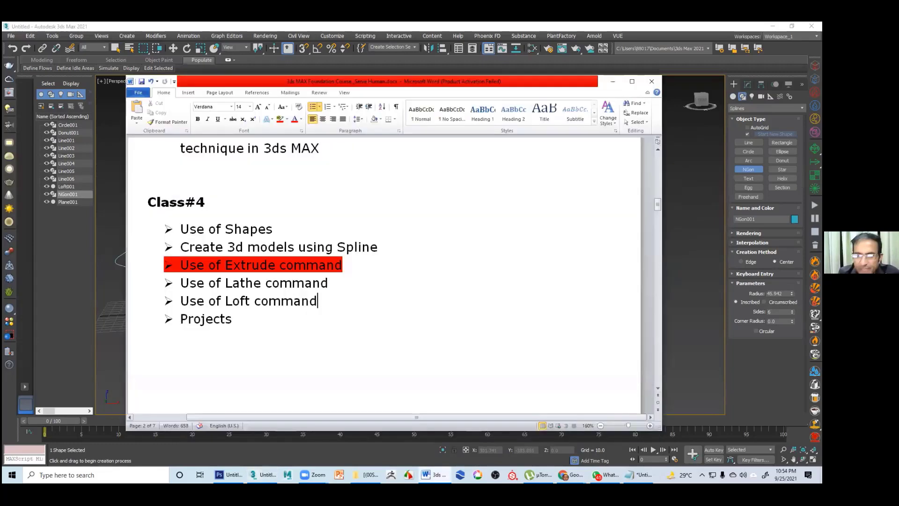
scroll(393, 277, "down", 3)
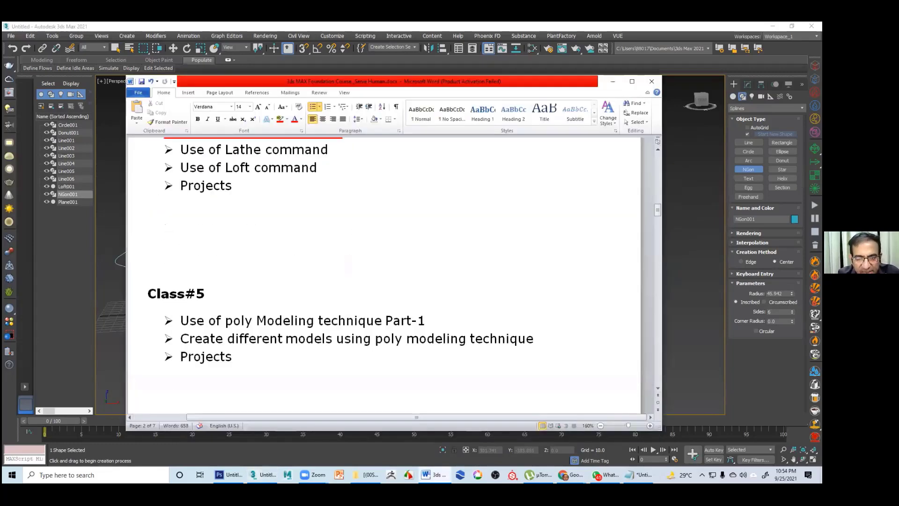
scroll(384, 276, "up", 3)
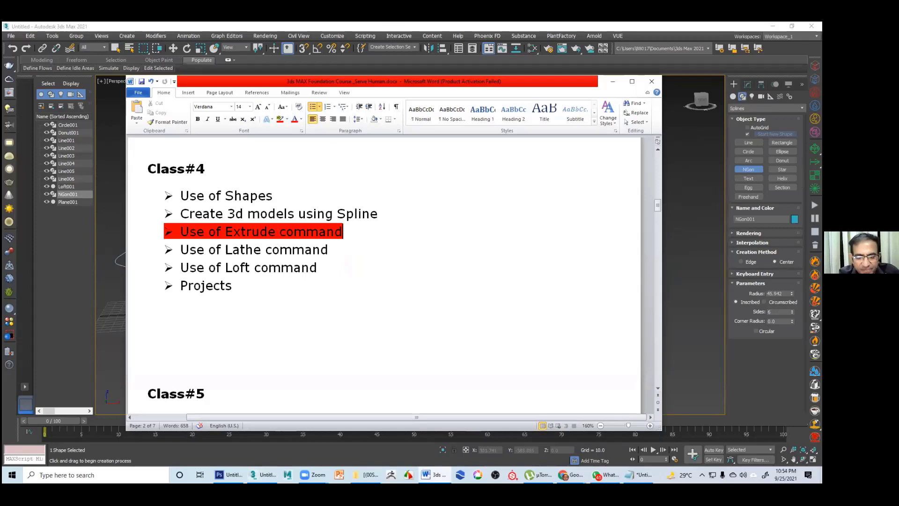
key("Return")
type("Text")
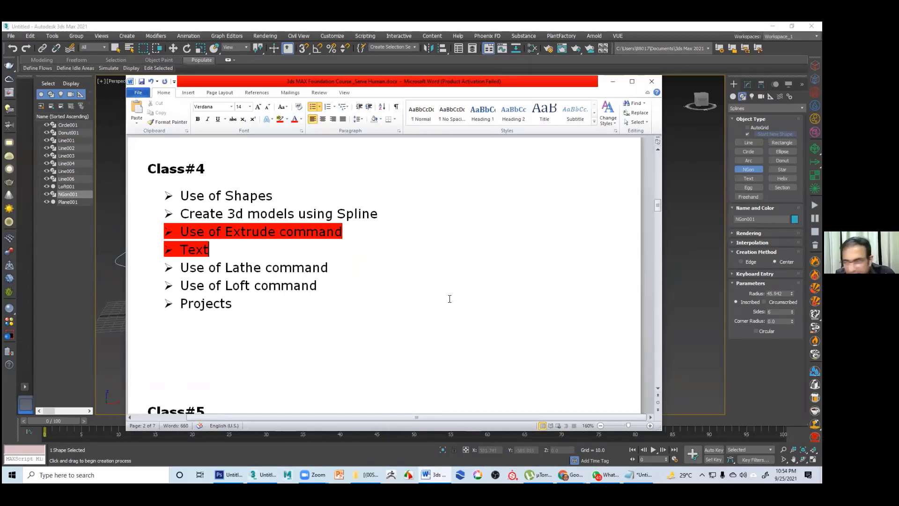
Return to 3ds Max, end NGon creation and clear the selection
left_click(614, 82)
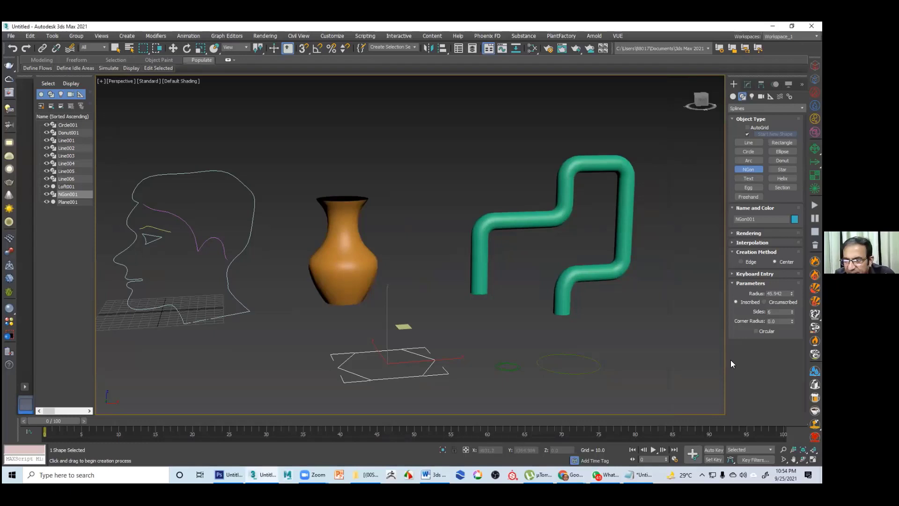
right_click(609, 329)
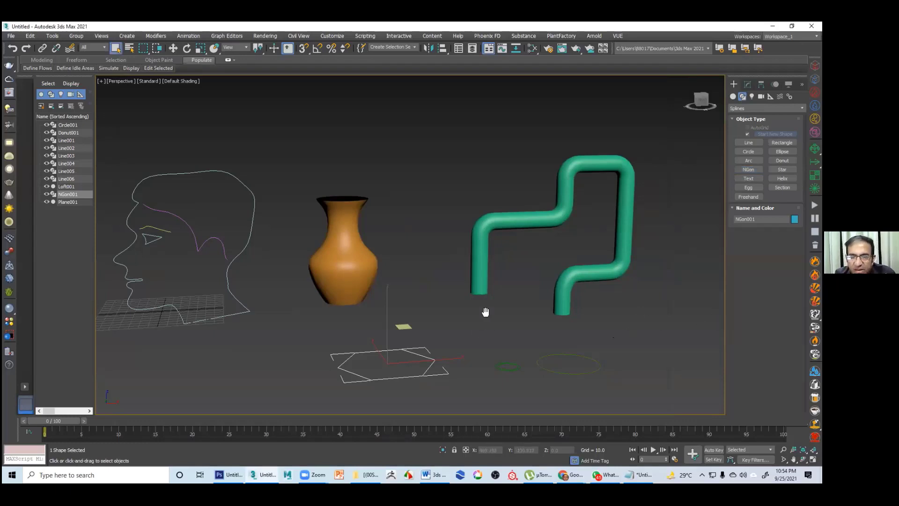
left_click(524, 318)
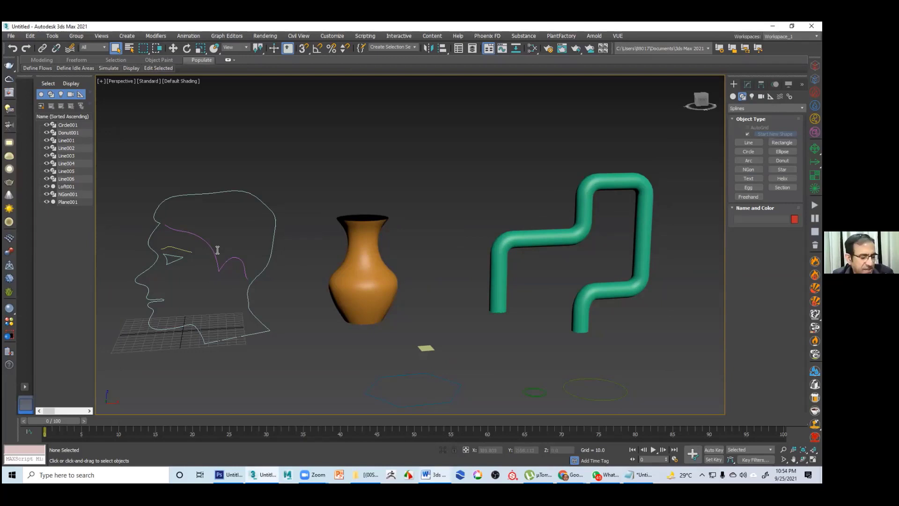
In the Word course outline, add the line "Boolean operation" directly below the Class#5 heading, then return to 3ds Max
key("alt+Tab")
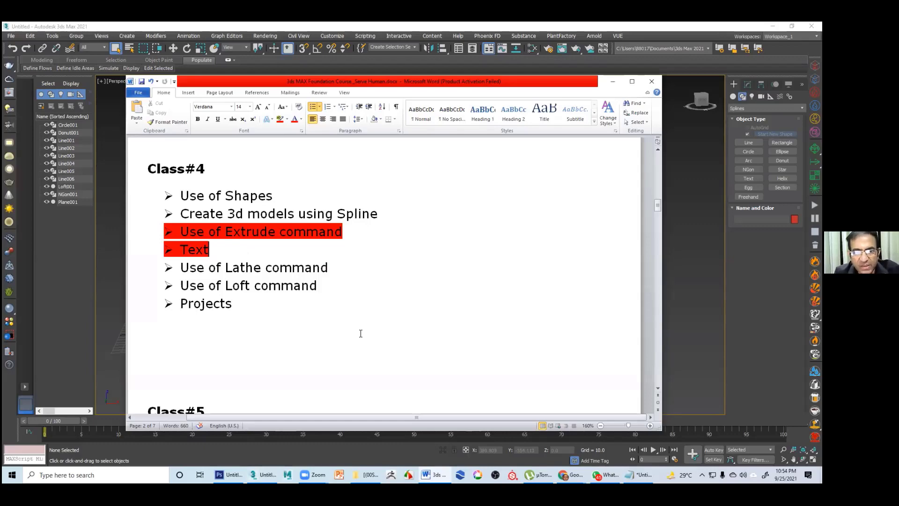
scroll(361, 333, "down", 3)
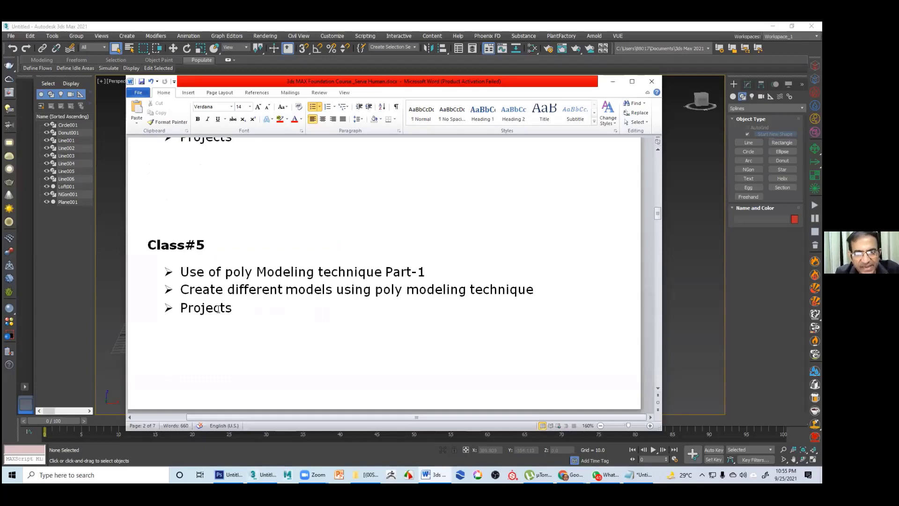
scroll(219, 309, "up", 1)
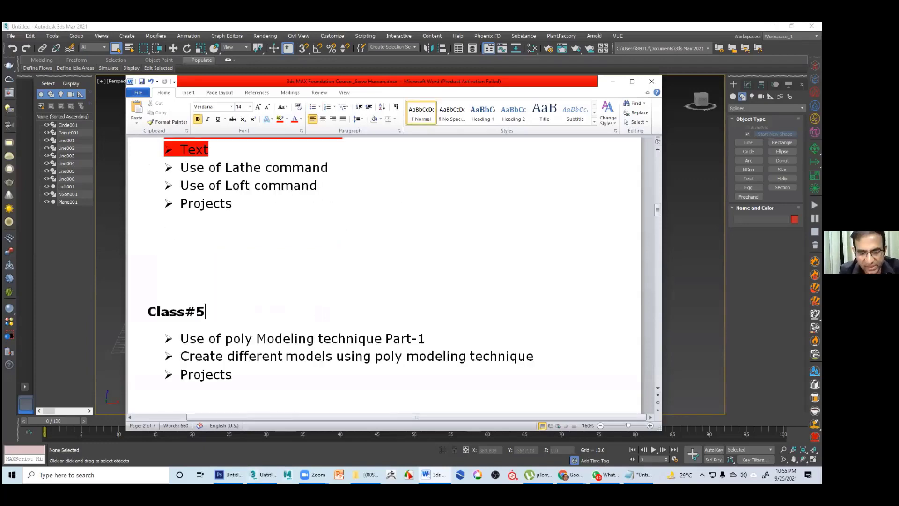
key("Return")
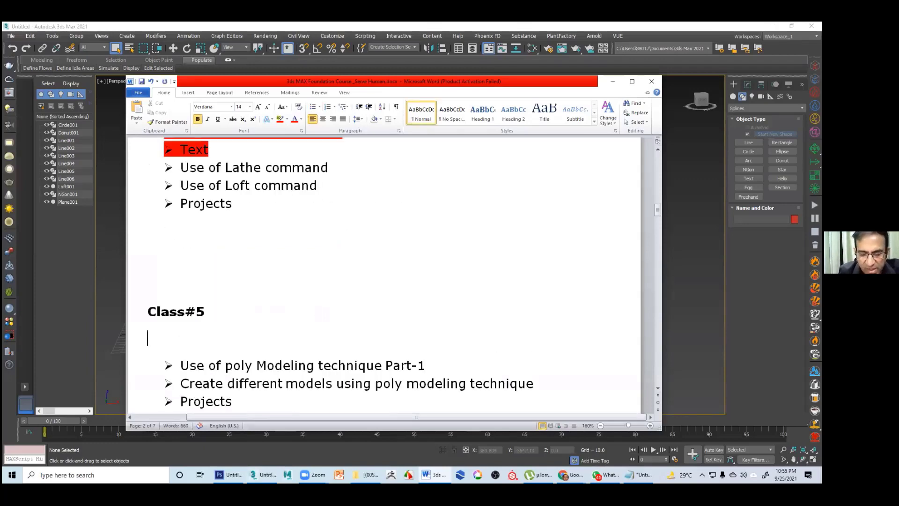
type("Boolean")
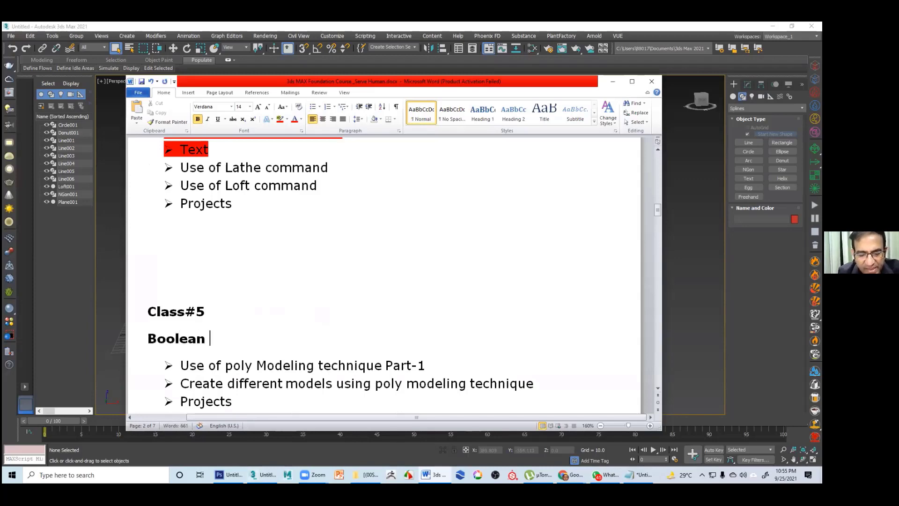
type(" oper")
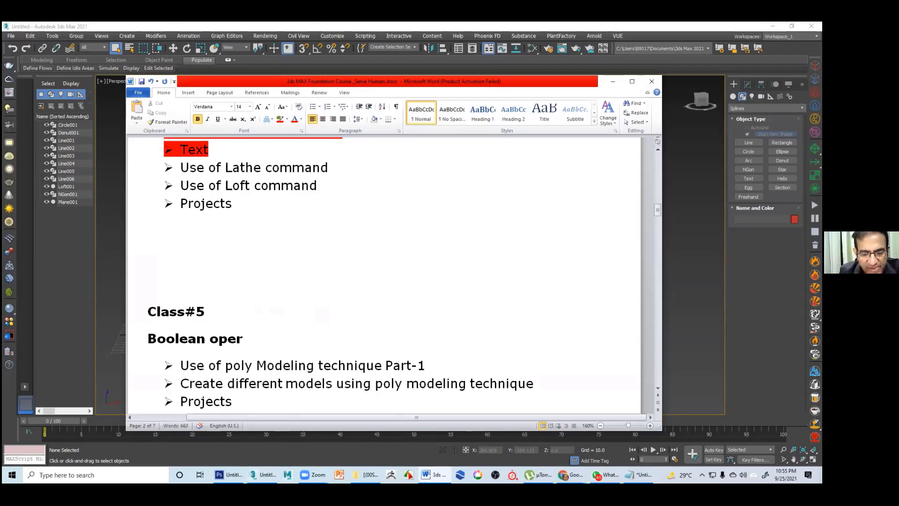
type("ation")
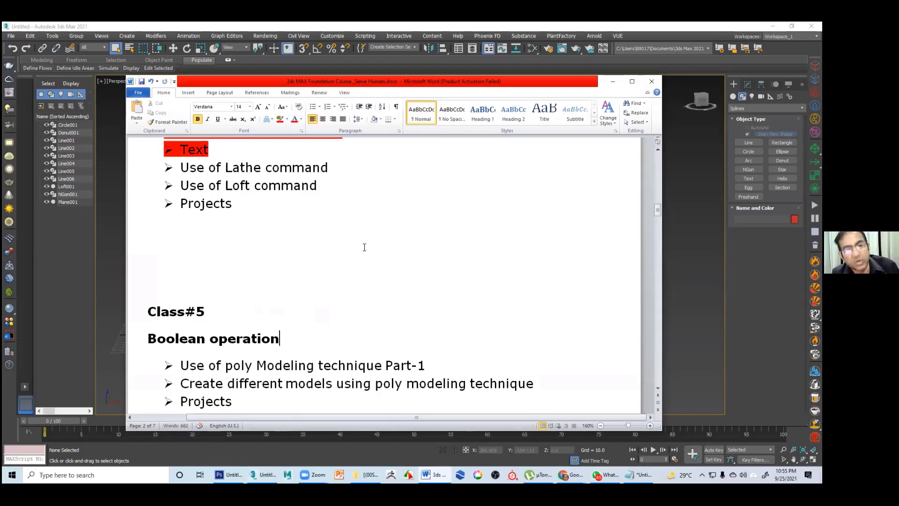
scroll(341, 317, "down", 2)
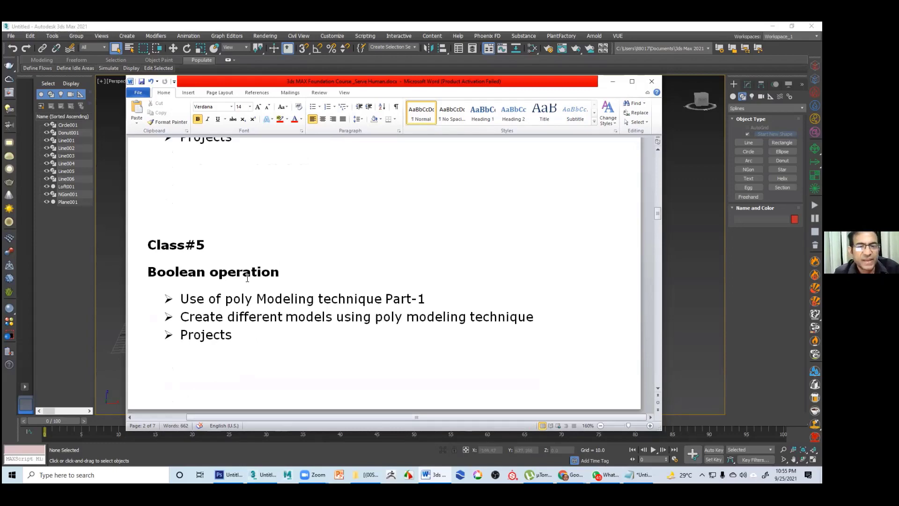
triple_click(180, 270)
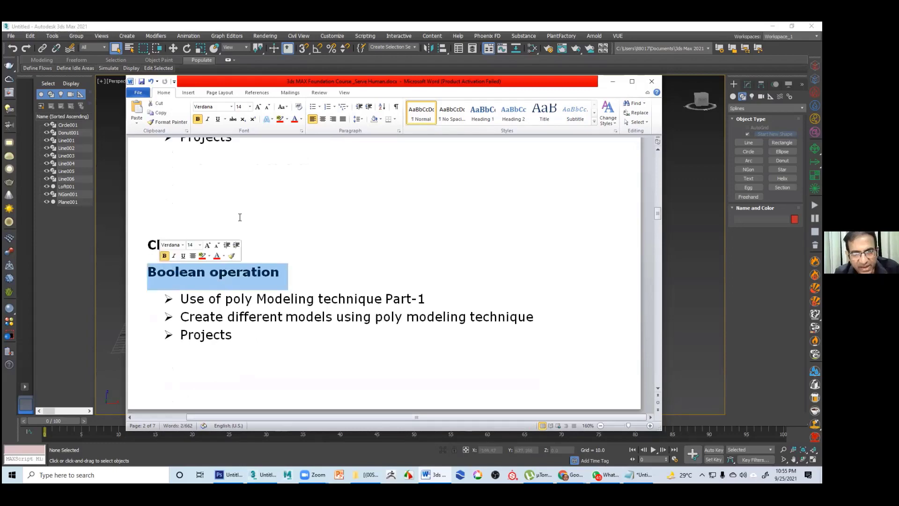
scroll(410, 277, "down", 3)
scroll(409, 251, "up", 3)
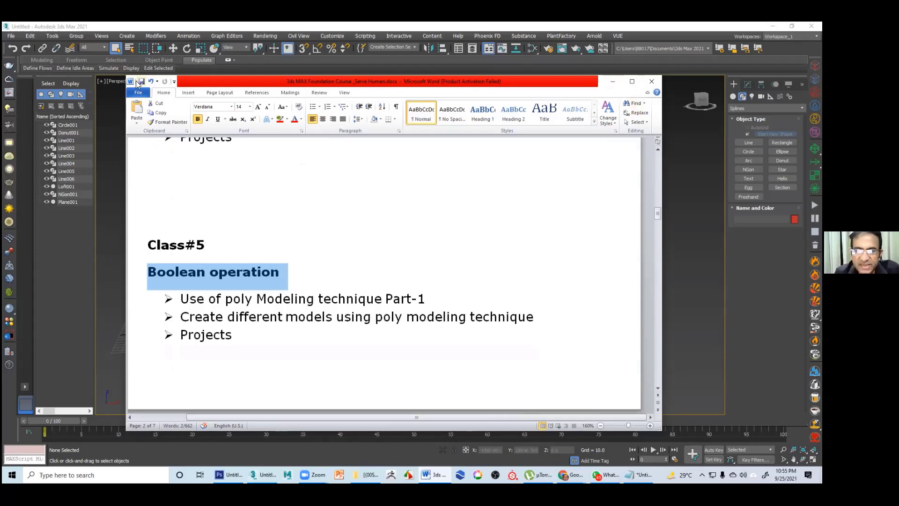
left_click(612, 81)
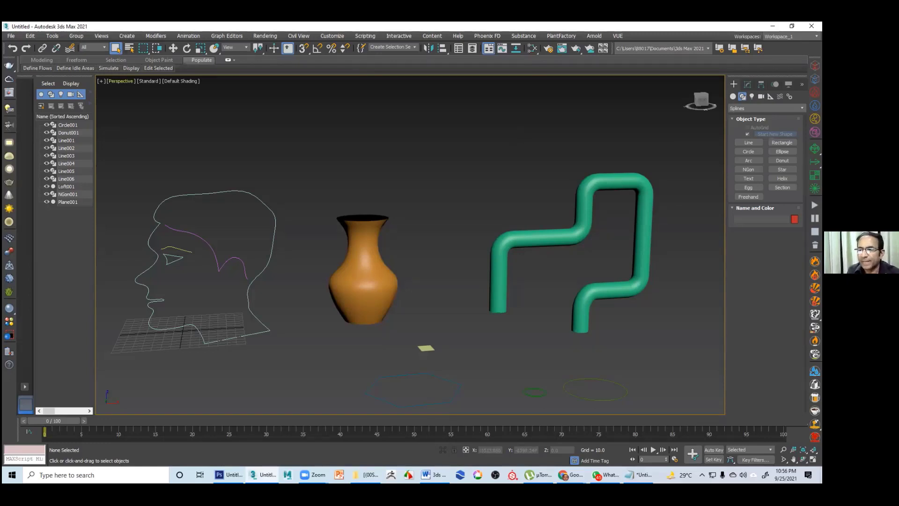
Inspect the head profile's outline up close, especially the neck corner and the curves near the vase
left_click(748, 142)
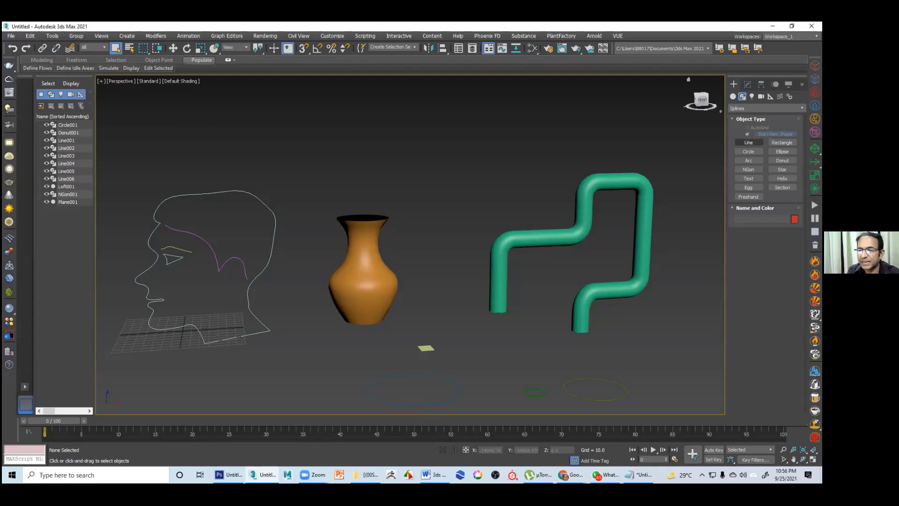
right_click(546, 148)
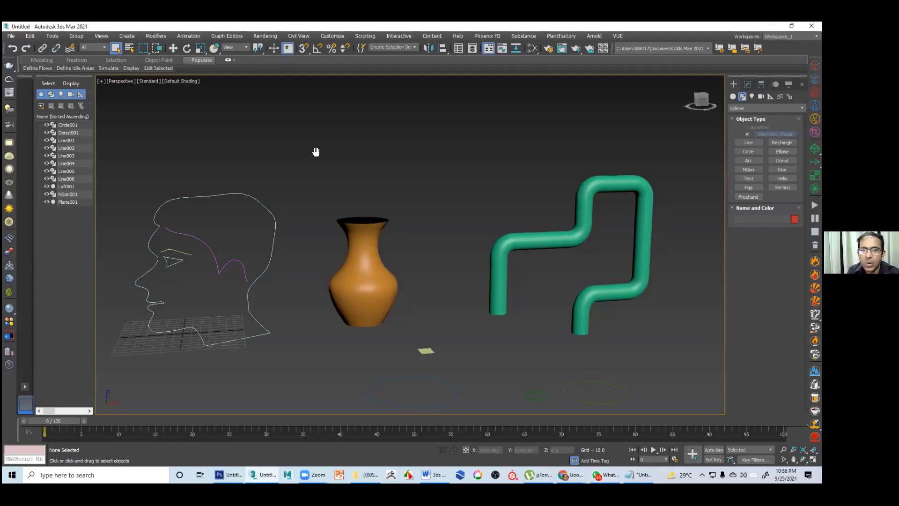
middle_click_drag(315, 151, 296, 160)
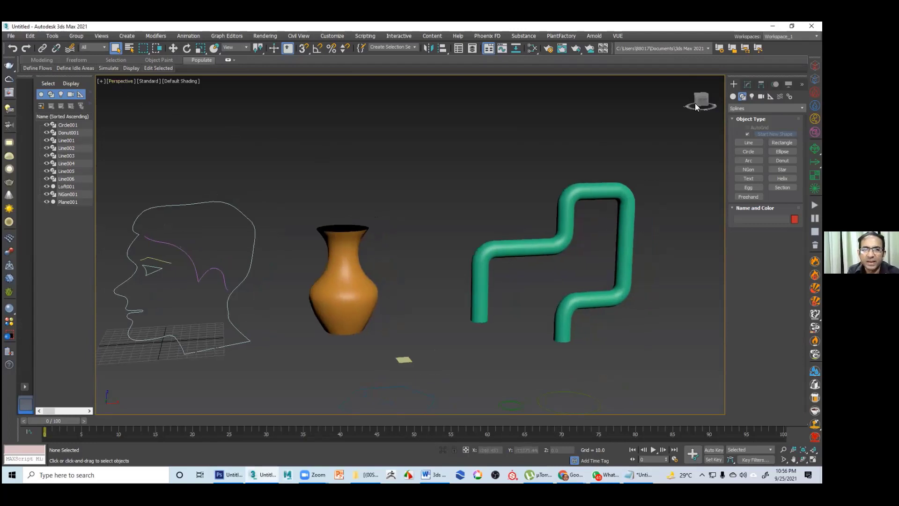
left_click(687, 79)
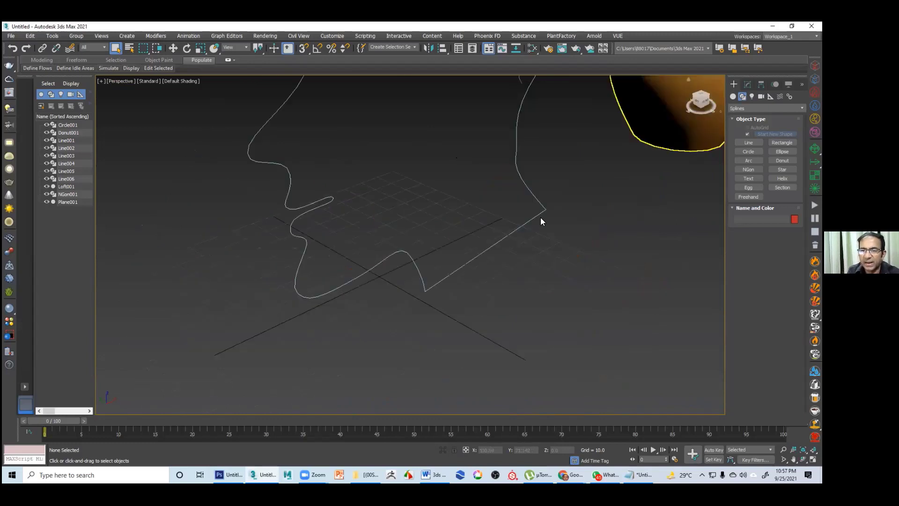
scroll(485, 255, "up", 1)
middle_click_drag(484, 254, 359, 331)
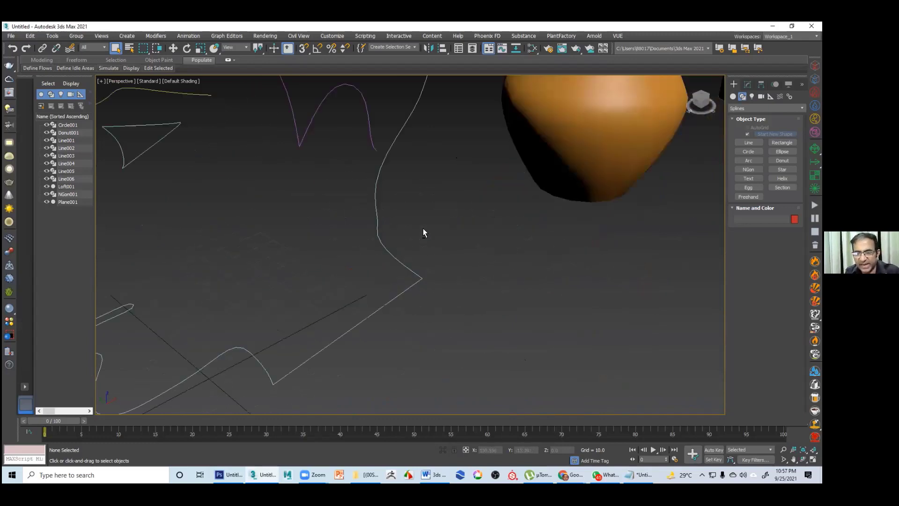
middle_click_drag(569, 266, 515, 293)
middle_click_drag(459, 247, 493, 266)
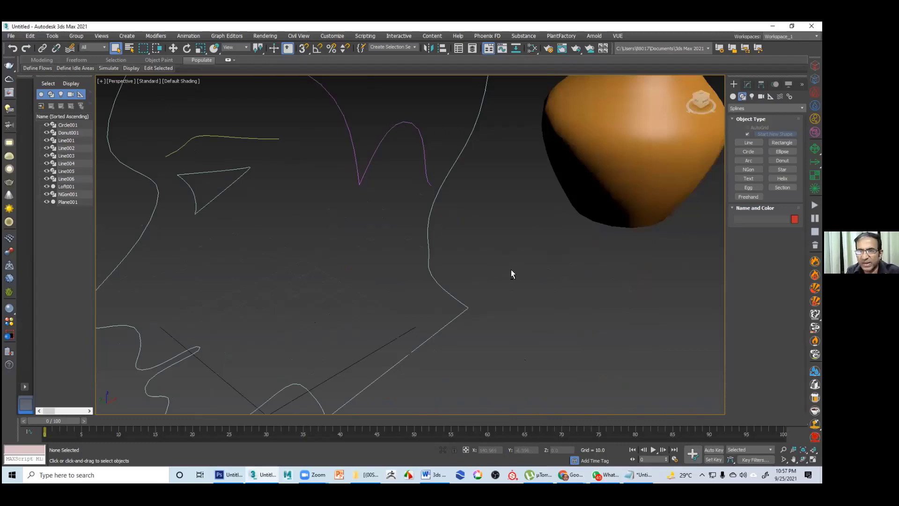
Examine the head profile, vase and lofted pipe together from several angles in the whole scene
left_click(703, 110)
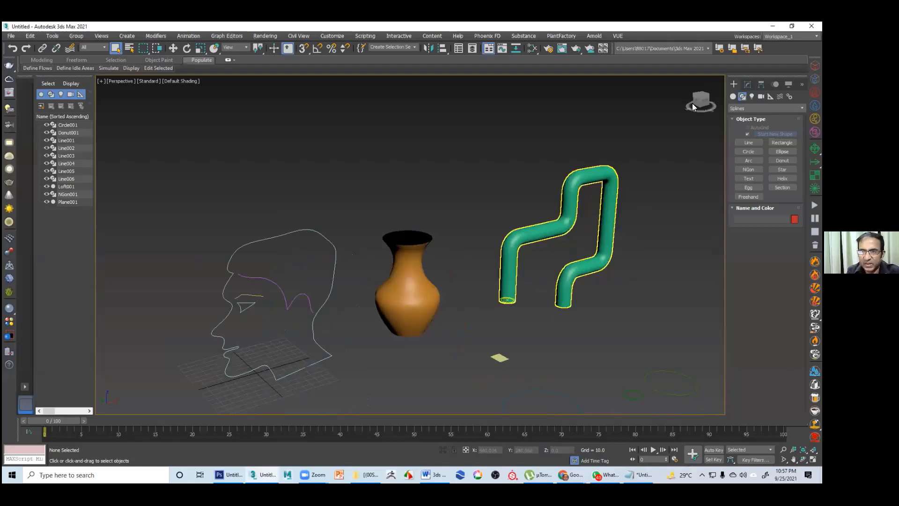
middle_click_drag(466, 235, 467, 241, "alt")
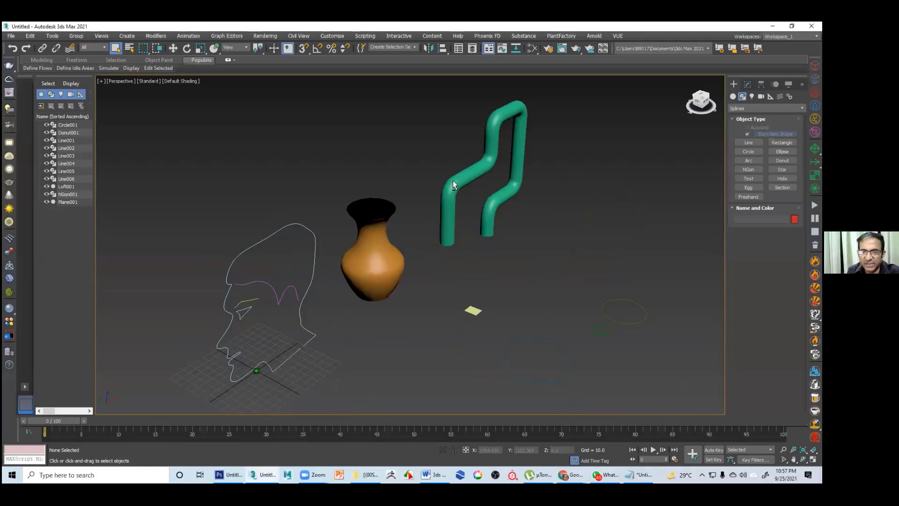
middle_click_drag(558, 205, 485, 253, "alt")
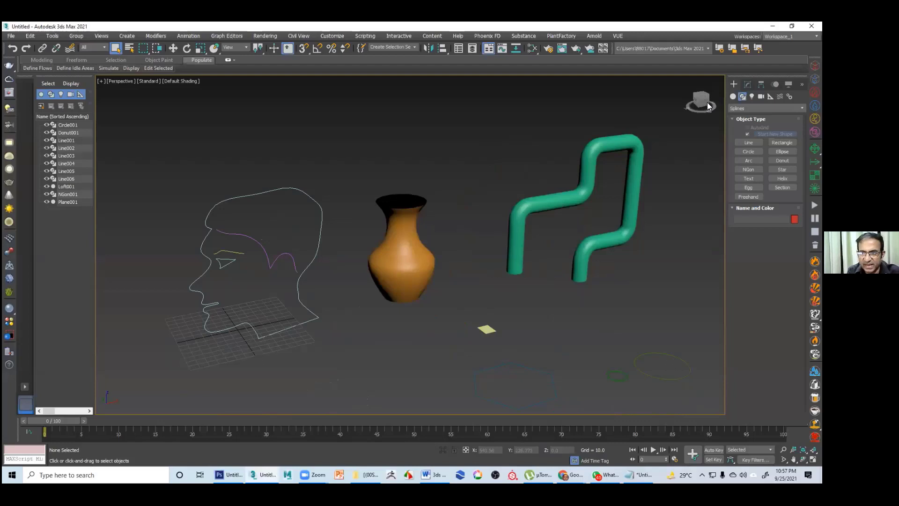
left_click_drag(705, 103, 720, 109)
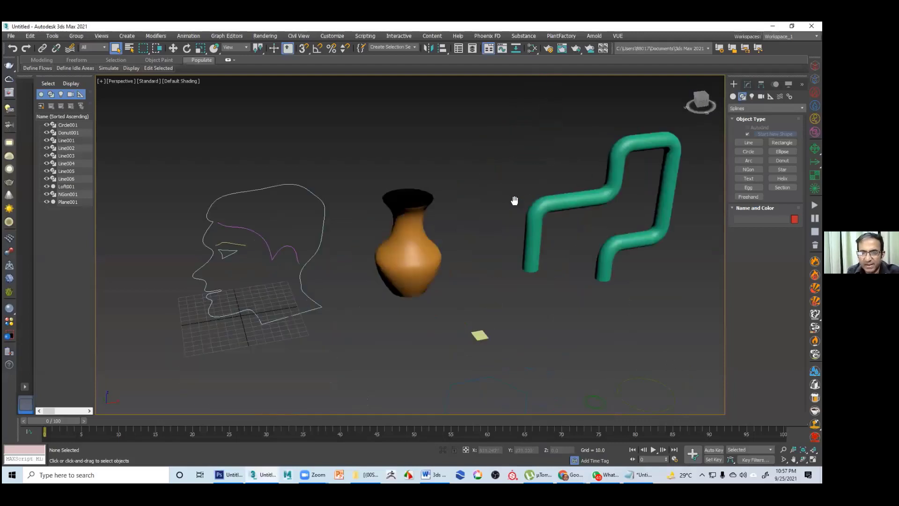
middle_click_drag(509, 186, 470, 194)
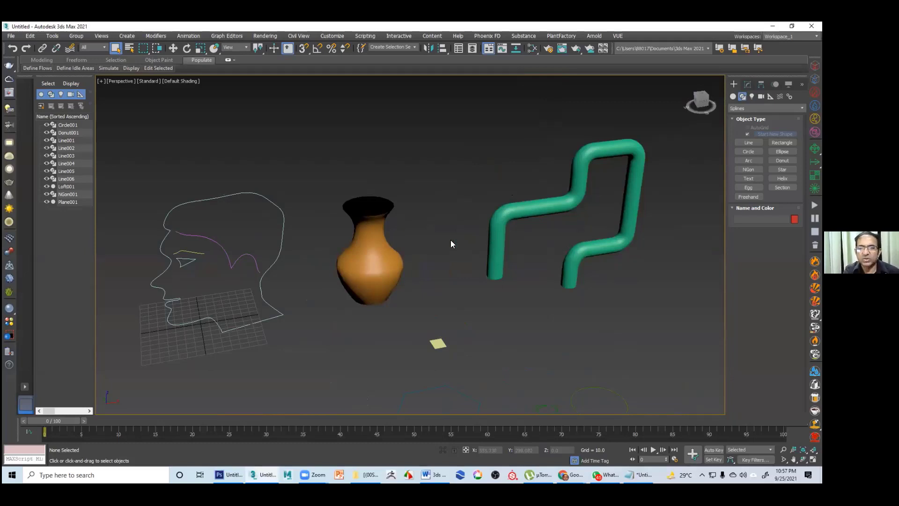
scroll(426, 239, "up", 5)
scroll(424, 258, "down", 5)
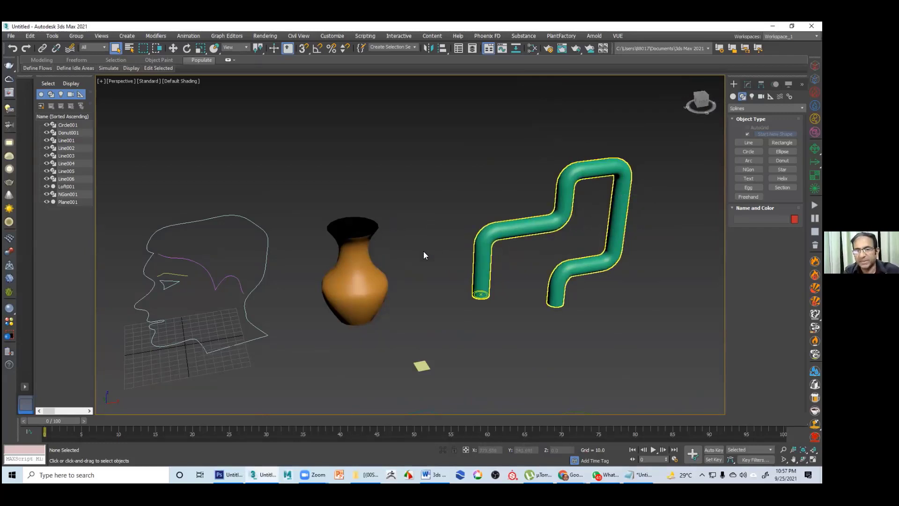
middle_click_drag(423, 251, 437, 243)
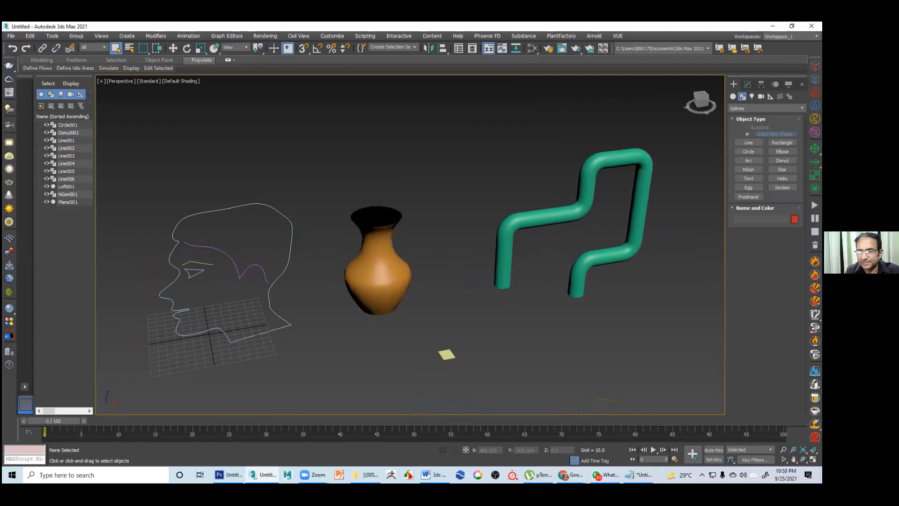
Switch from the maximized Perspective view to the four-viewport layout
left_click(813, 459)
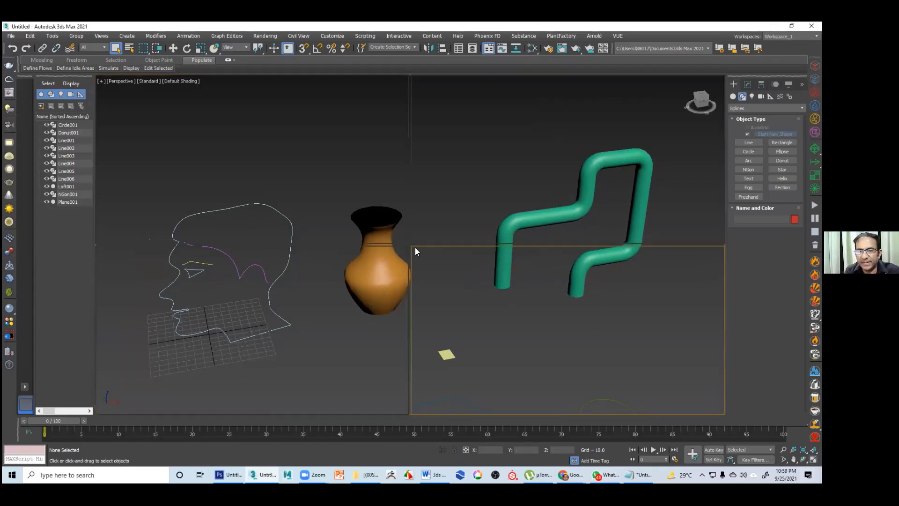
key("alt+w")
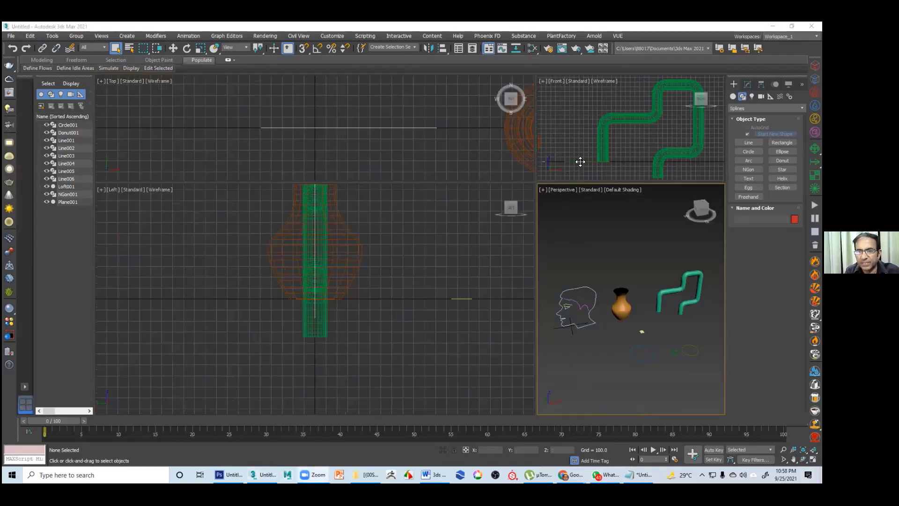
Resize the four viewports by moving their shared dividers, then reset the layout to equal viewports
left_click_drag(536, 182, 580, 165)
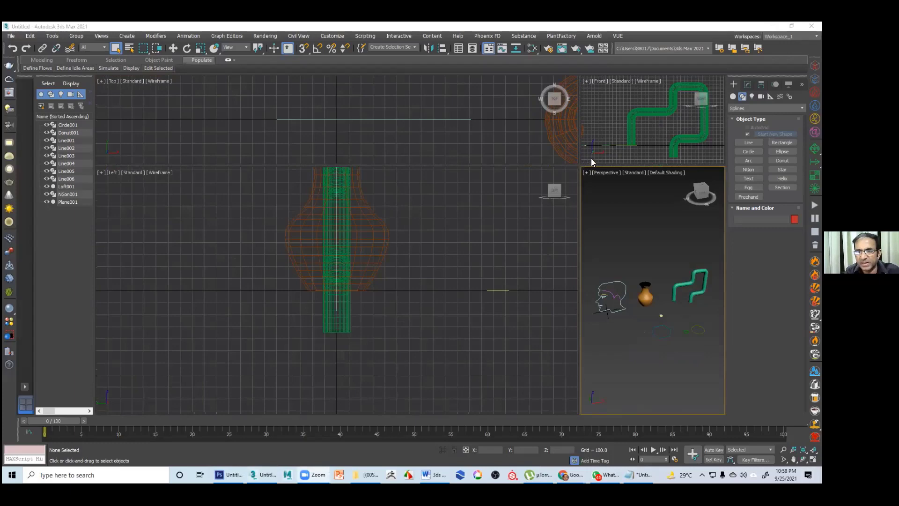
right_click(581, 162)
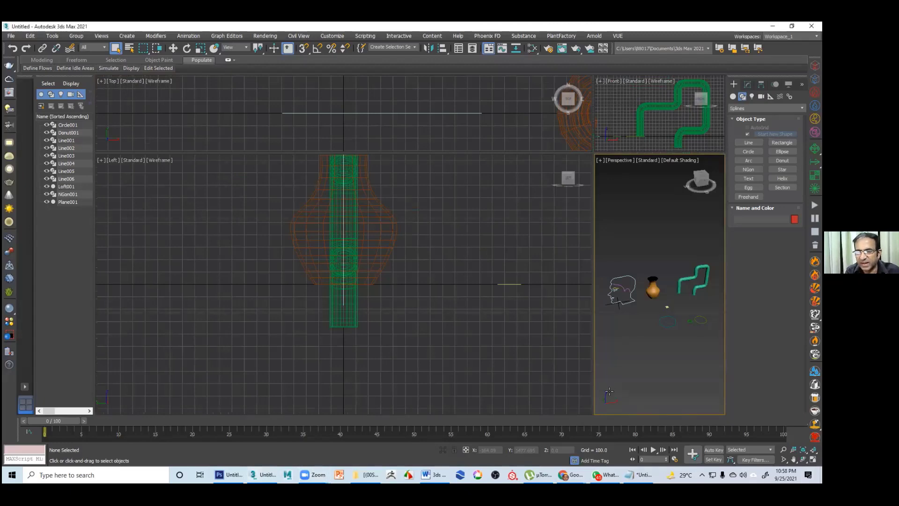
left_click_drag(593, 153, 594, 342)
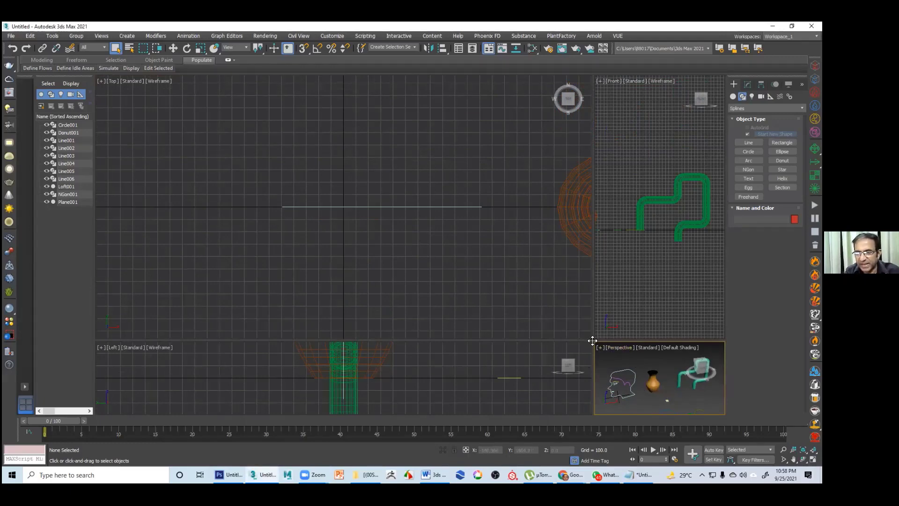
right_click(595, 339)
left_click(623, 334)
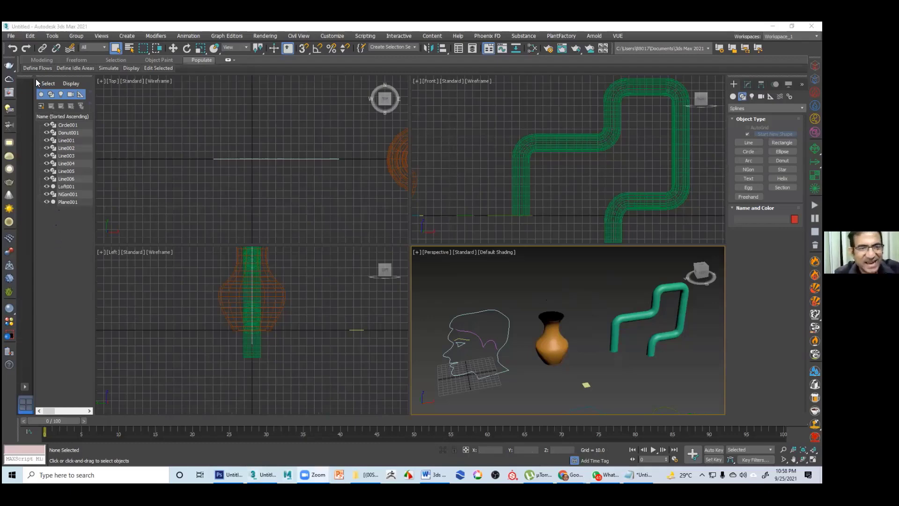
Undock the Scene Explorer listing the scene's objects and close it
left_click_drag(52, 75, 203, 119)
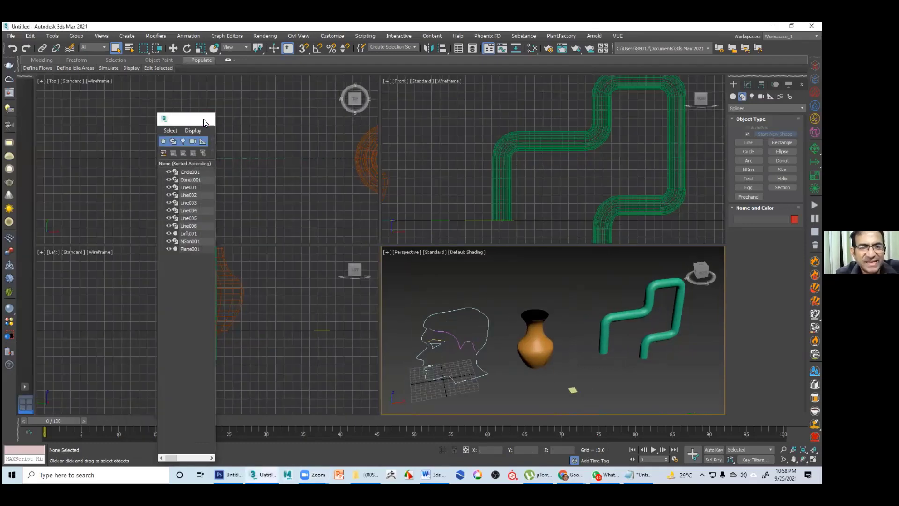
left_click(204, 120)
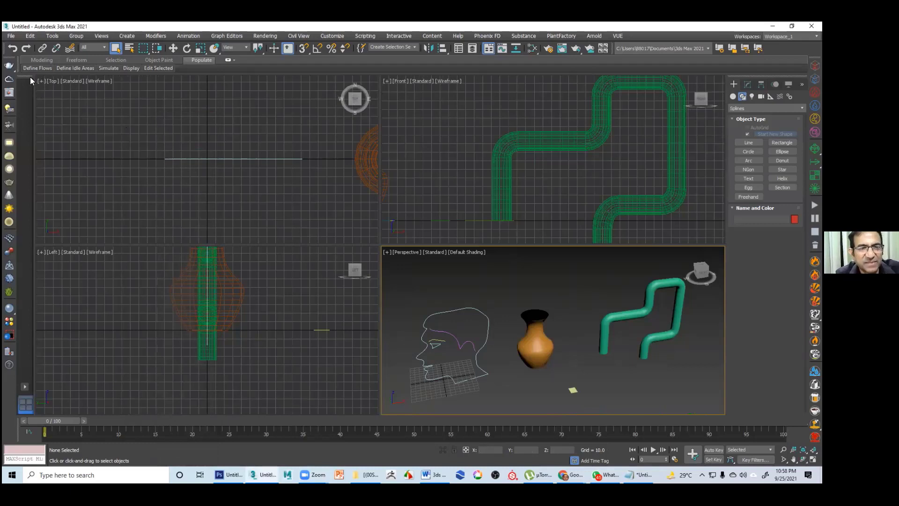
Examine the customization and ribbon options for showing or hiding interface elements, including Show UI, editors and floating viewports
left_click(335, 36)
mouse_move(356, 136)
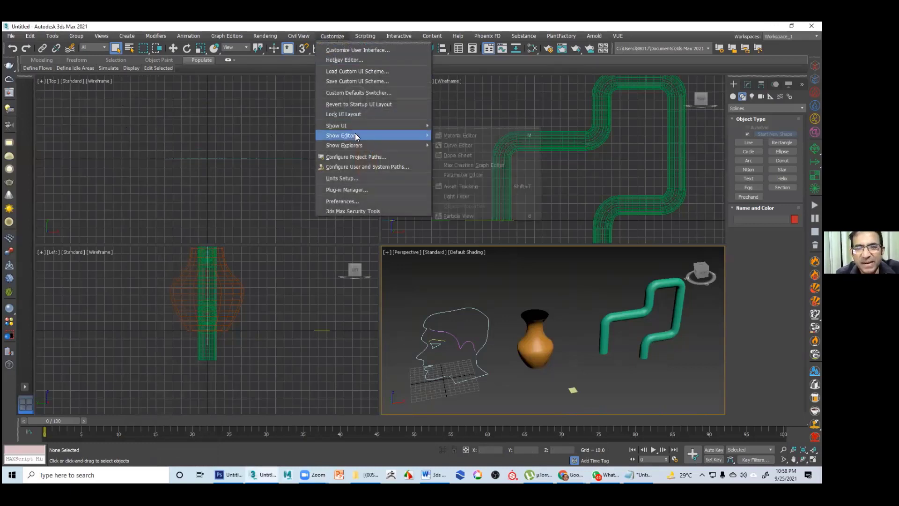
left_click(451, 63)
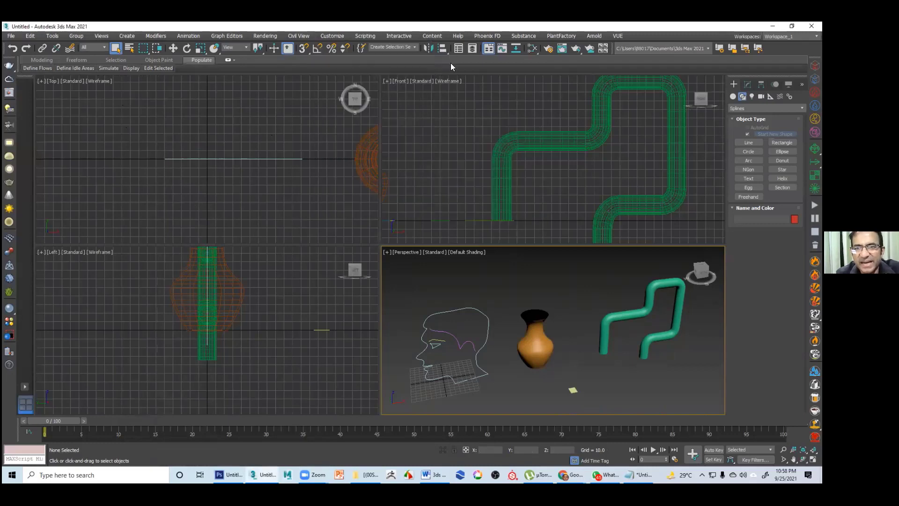
right_click(450, 64)
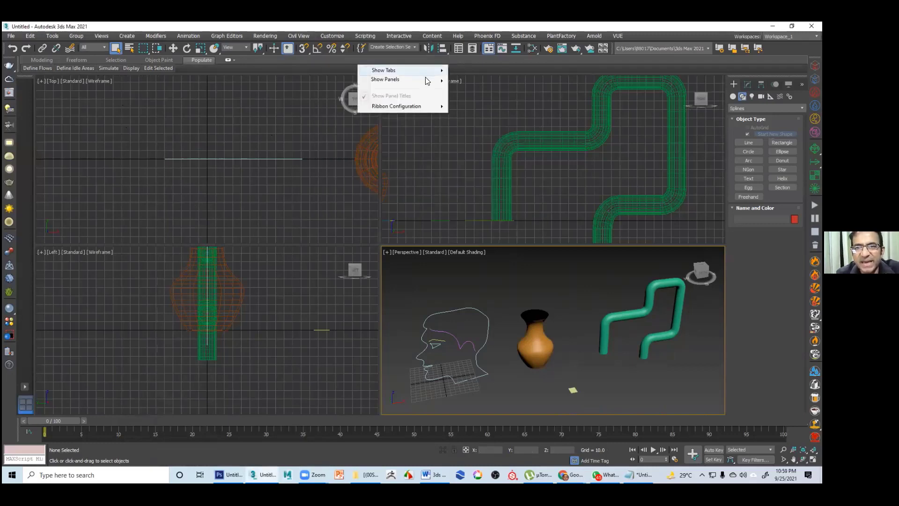
mouse_move(431, 74)
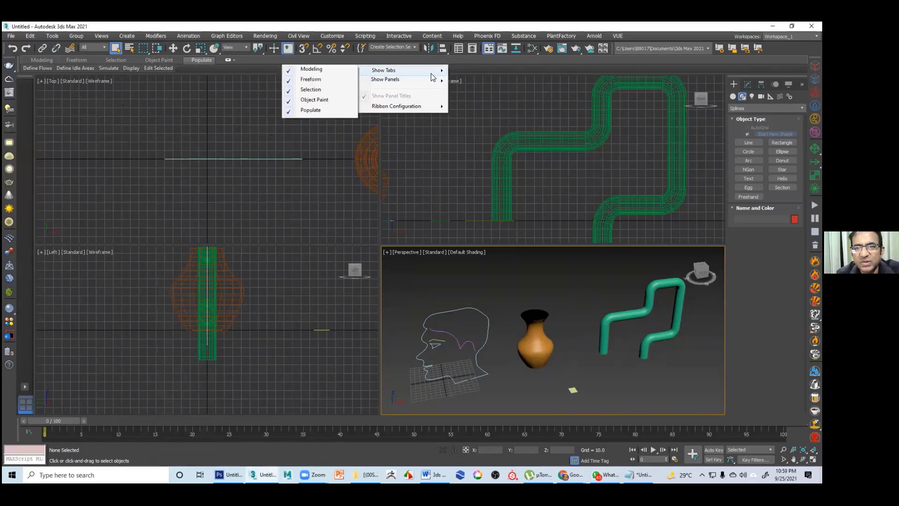
mouse_move(427, 107)
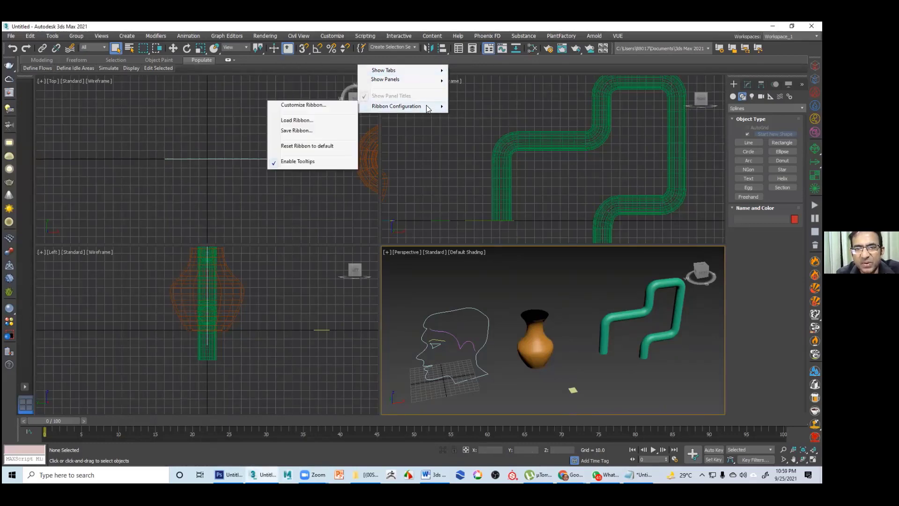
right_click(623, 61)
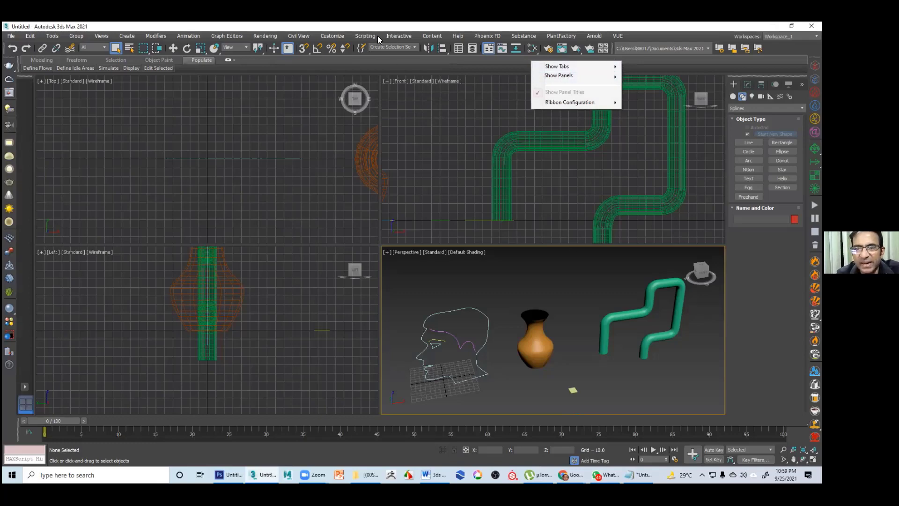
left_click(333, 37)
left_click(333, 37)
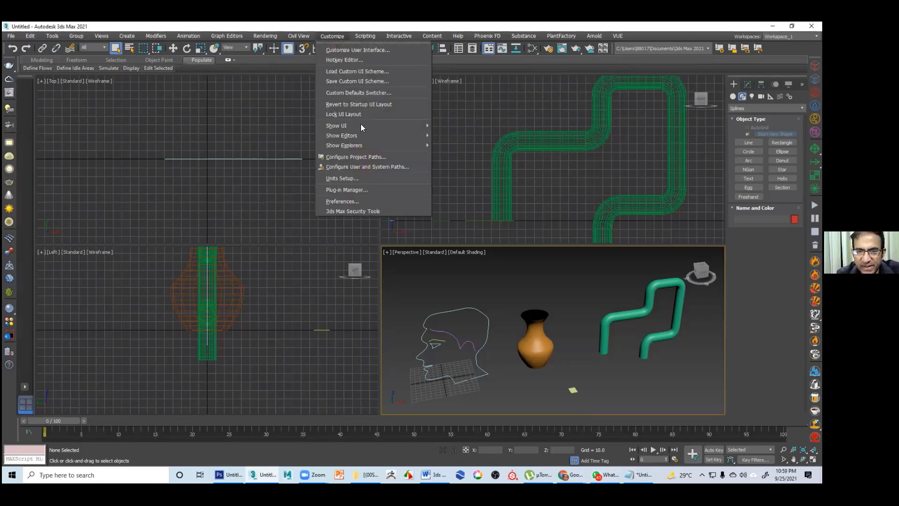
mouse_move(360, 124)
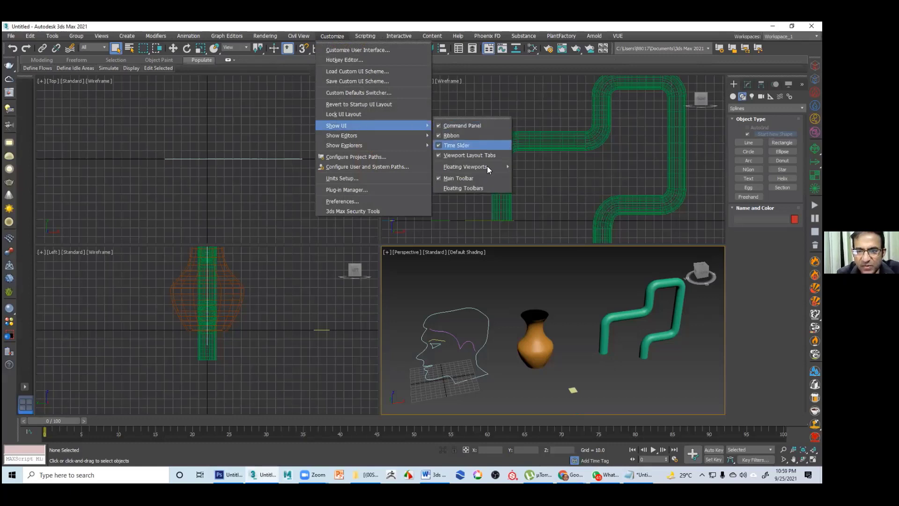
mouse_move(487, 166)
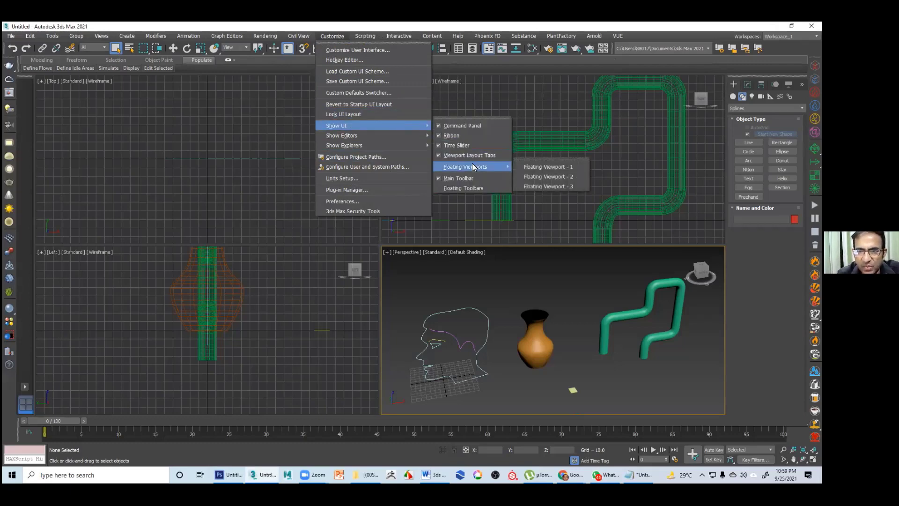
left_click(63, 99)
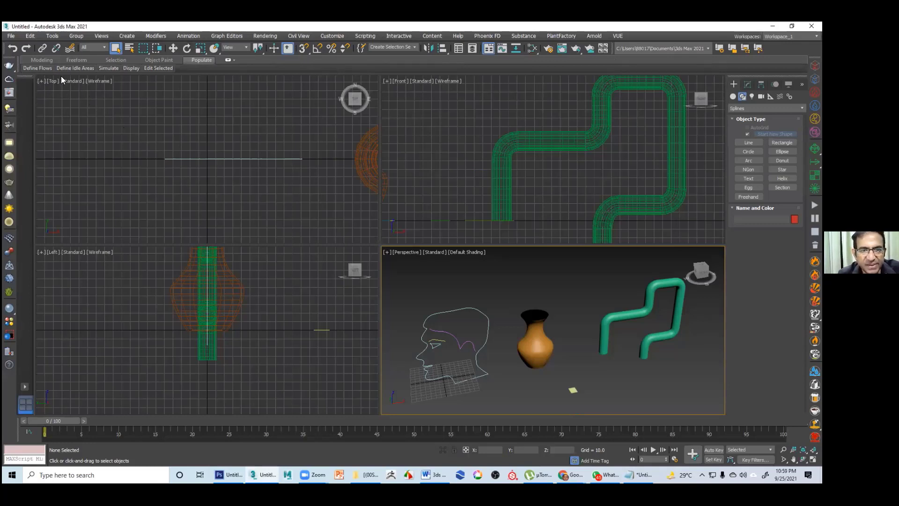
Hide the ViewCube in all viewports and review its display options
left_click(102, 36)
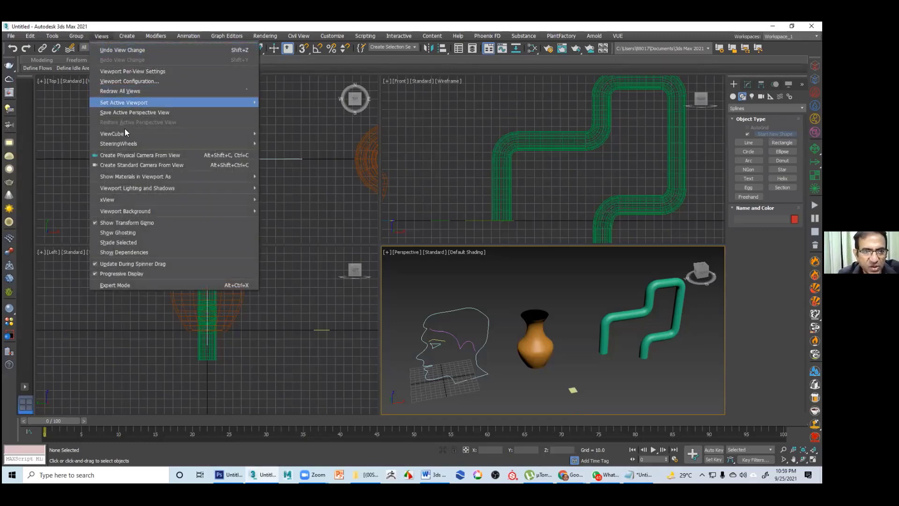
mouse_move(136, 134)
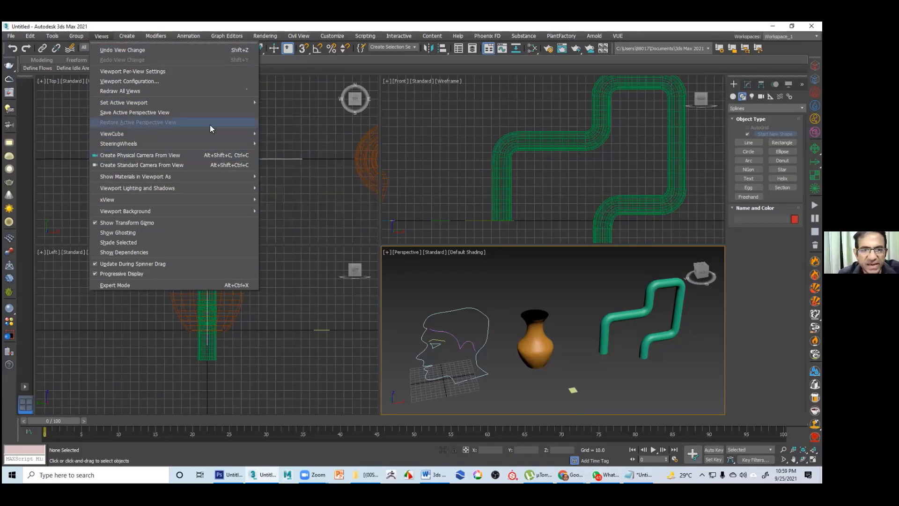
left_click(265, 134)
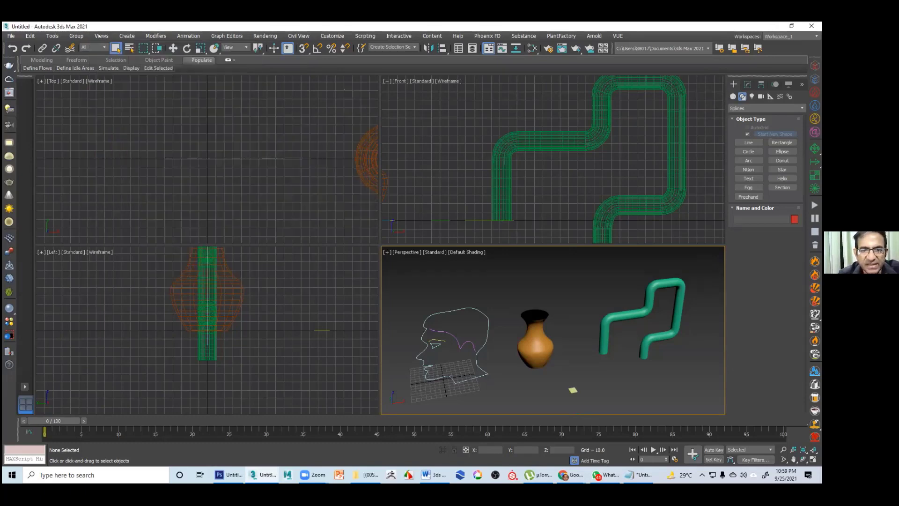
left_click(99, 37)
mouse_move(253, 133)
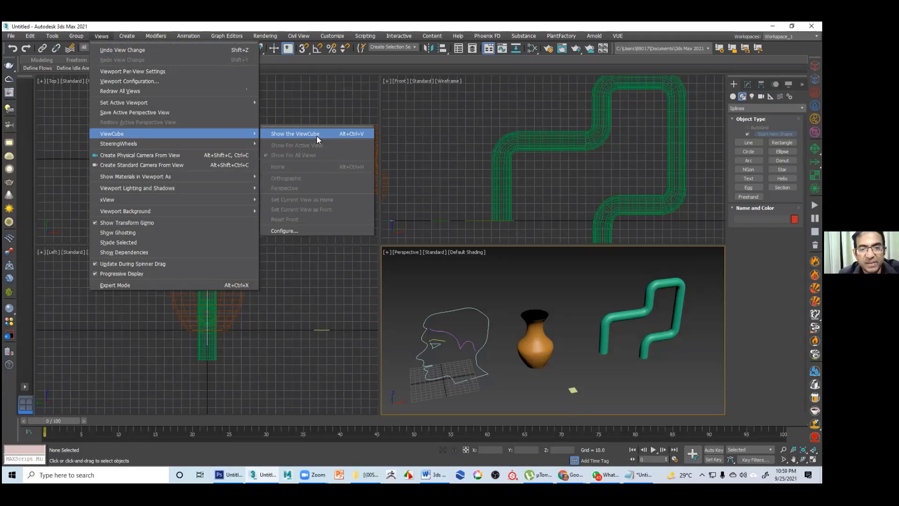
left_click(413, 153)
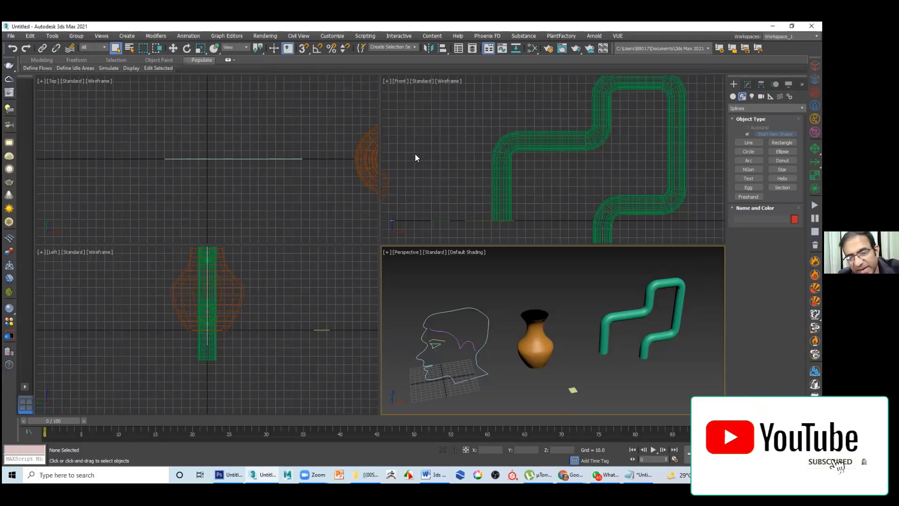
Select the head profile's shapes with a selection region in the Top viewport
left_click_drag(360, 136, 258, 193)
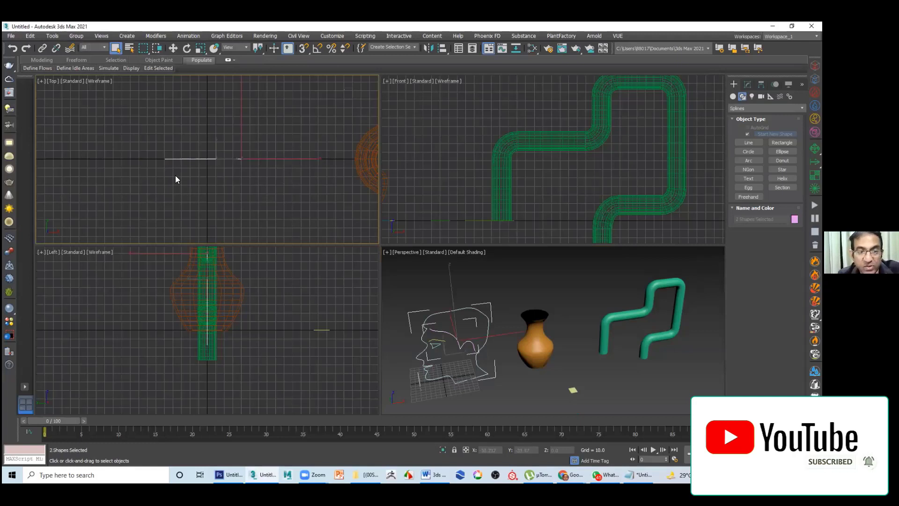